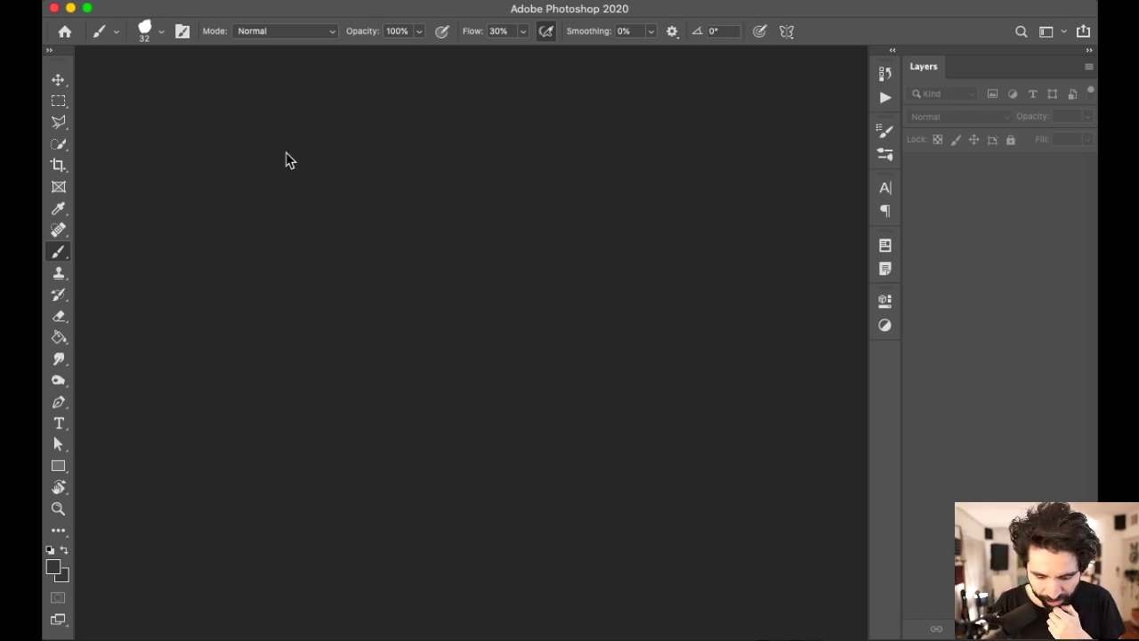
# Step: Create a blank document from the 16:9 HD 1920×1080 preset
pyautogui.press('super+n')
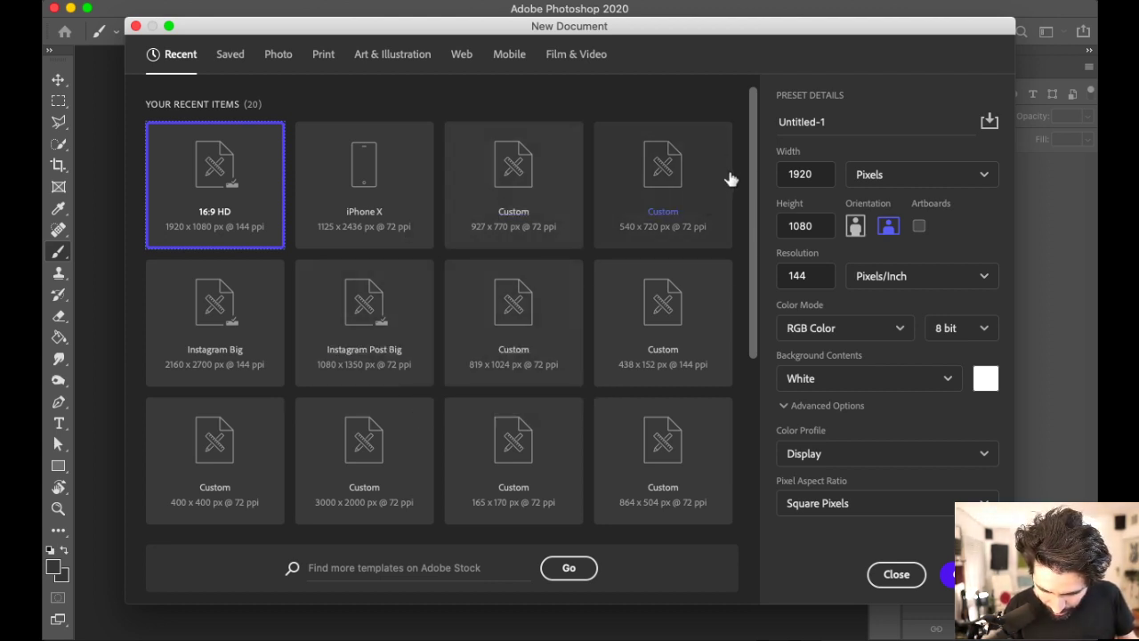
pyautogui.click(970, 574)
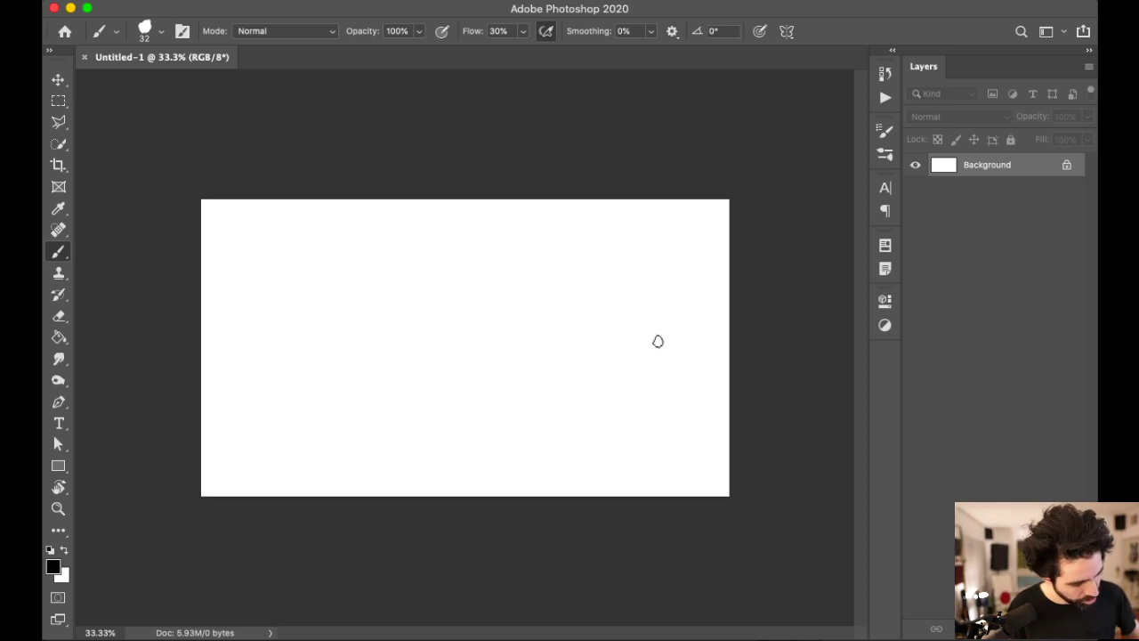
# Step: Crop outward to enlarge the canvas beyond the white page on all sides
pyautogui.press('c')
pyautogui.moveTo(809, 112); pyautogui.dragTo(841, 93)
pyautogui.moveTo(608, 384); pyautogui.dragTo(611, 385)
pyautogui.press('Return')
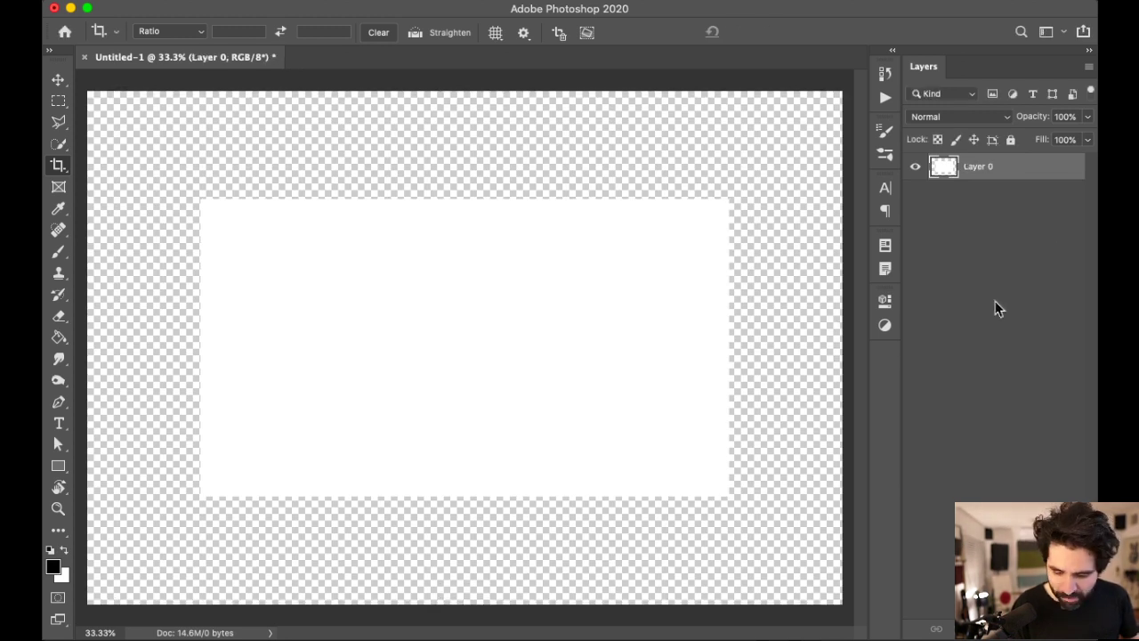
# Step: Replace the white Layer 0 with a Solid Color fill layer set to ffffff
pyautogui.click(1047, 628)
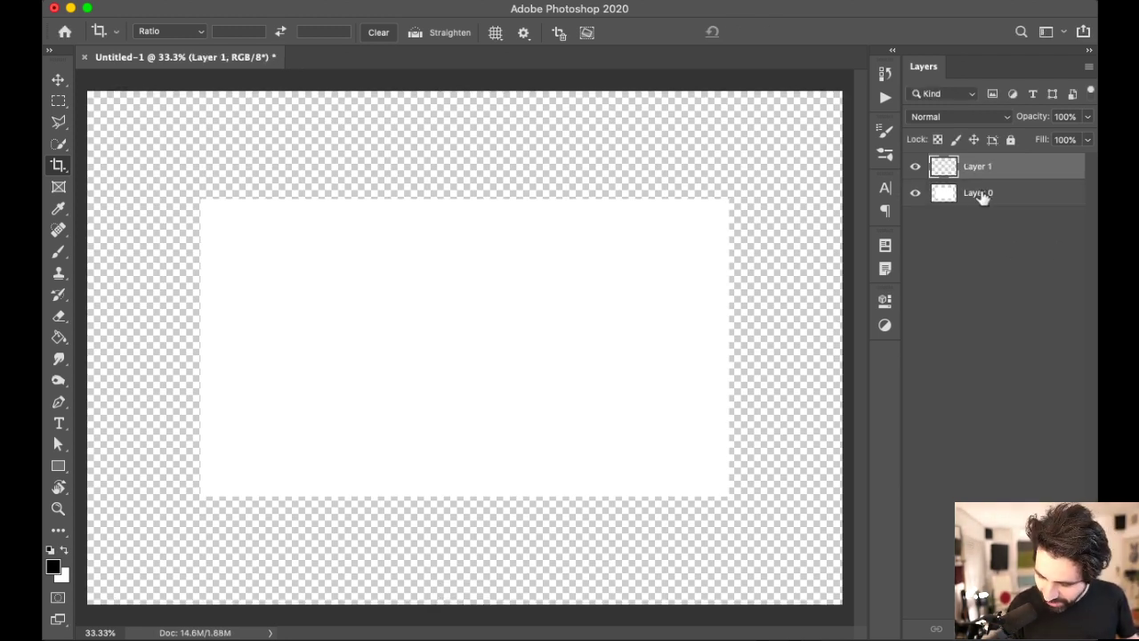
pyautogui.click(979, 192)
pyautogui.click(1070, 629)
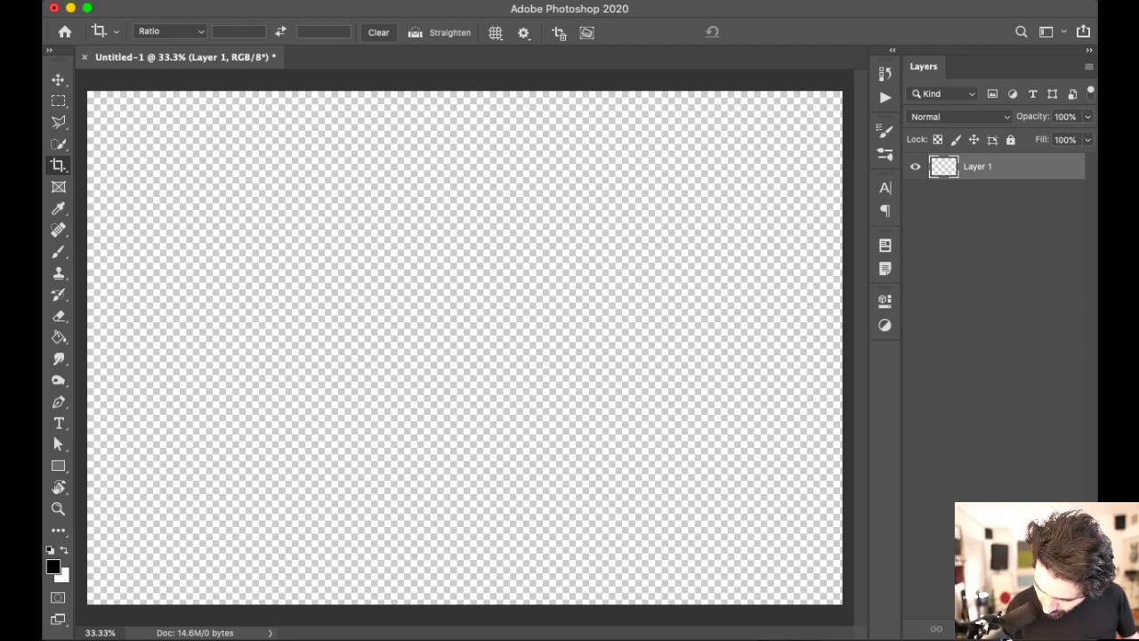
pyautogui.click(1001, 629)
pyautogui.click(1024, 318)
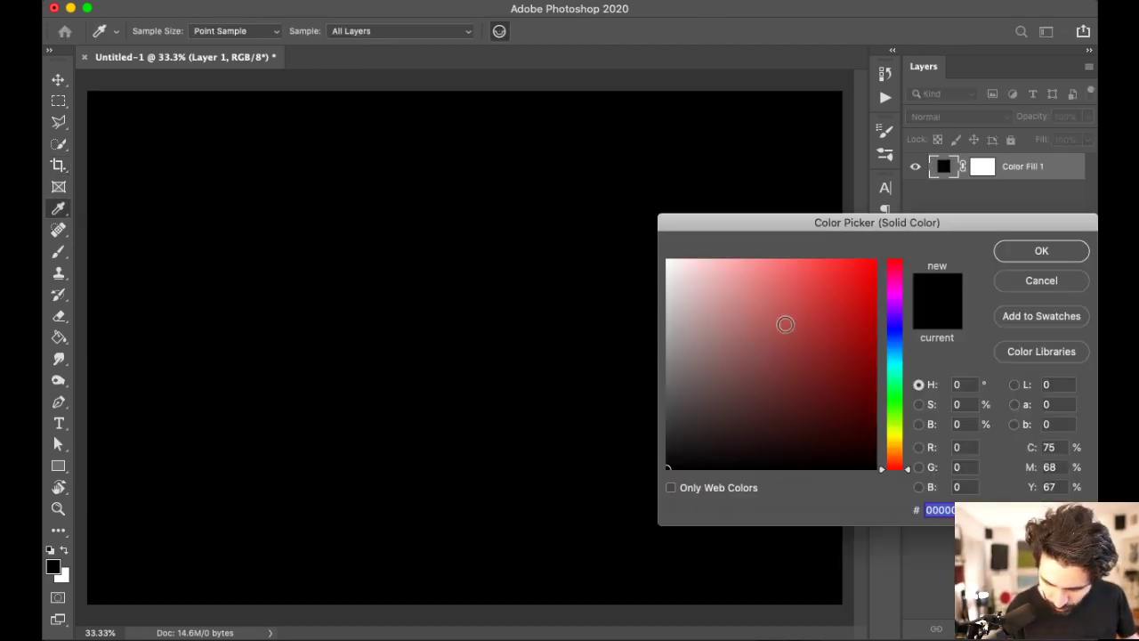
pyautogui.write('ffffff')
pyautogui.click(1042, 251)
pyautogui.press('c')
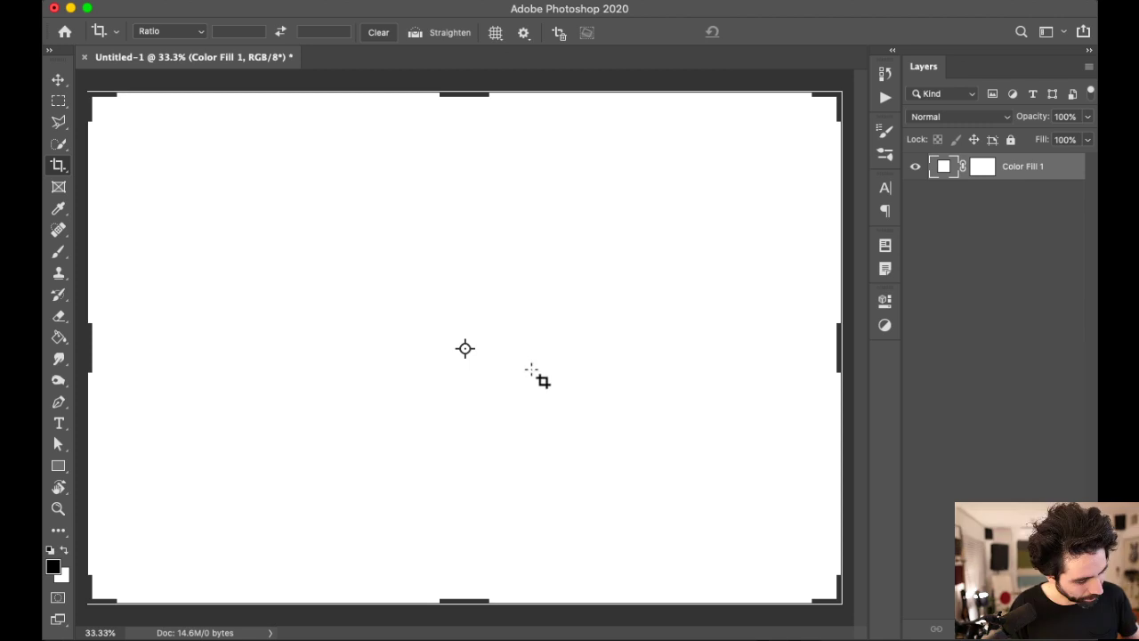
# Step: Add an empty layer above the fill and try brush test strokes, undoing each
pyautogui.press('b')
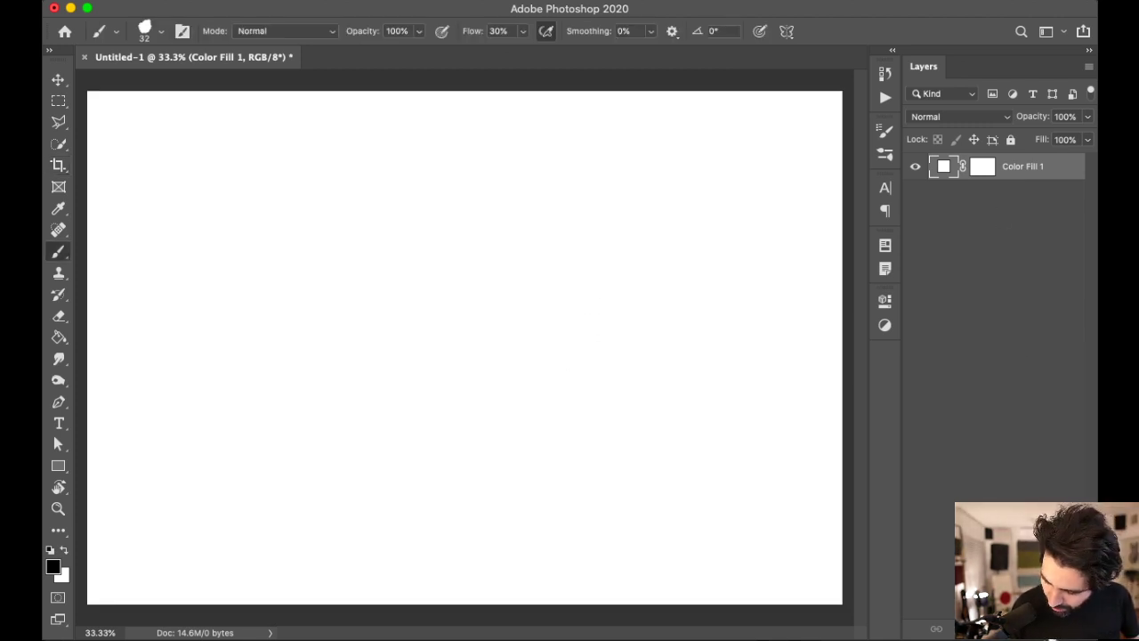
pyautogui.press('super+alt+shift+n')
pyautogui.moveTo(412, 307)
pyautogui.mouseDown()
pyautogui.moveTo(524, 415)
pyautogui.moveTo(681, 368)
pyautogui.mouseUp()
pyautogui.press('super+z')
pyautogui.moveTo(346, 355); pyautogui.dragTo(684, 247)
pyautogui.press('super+z')
pyautogui.rightClick(587, 290)
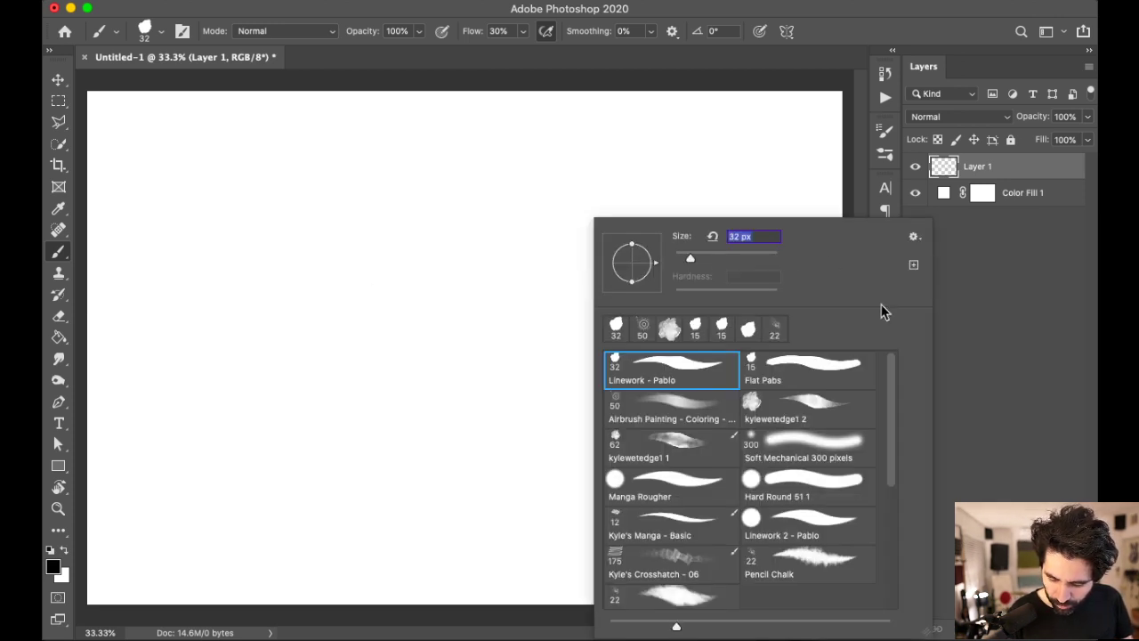
pyautogui.click(807, 379)
pyautogui.moveTo(417, 398); pyautogui.dragTo(735, 283)
pyautogui.press('super+z')
pyautogui.moveTo(464, 424); pyautogui.dragTo(739, 308)
pyautogui.press('super+z')
pyautogui.moveTo(417, 401)
pyautogui.mouseDown()
pyautogui.moveTo(523, 367)
pyautogui.moveTo(516, 249)
pyautogui.moveTo(616, 434)
pyautogui.moveTo(422, 283)
pyautogui.mouseUp()
pyautogui.press('super+z')
pyautogui.moveTo(474, 349)
pyautogui.mouseDown()
pyautogui.moveTo(540, 374)
pyautogui.moveTo(694, 379)
pyautogui.mouseUp()
pyautogui.press('super+z')
pyautogui.moveTo(420, 391)
pyautogui.mouseDown()
pyautogui.moveTo(495, 352)
pyautogui.moveTo(717, 338)
pyautogui.mouseUp()
pyautogui.press('super+z')
pyautogui.rightClick(424, 379)
pyautogui.click(498, 365)
pyautogui.moveTo(378, 412)
pyautogui.mouseDown()
pyautogui.moveTo(459, 367)
pyautogui.moveTo(515, 389)
pyautogui.moveTo(601, 363)
pyautogui.mouseUp()
pyautogui.press('z')
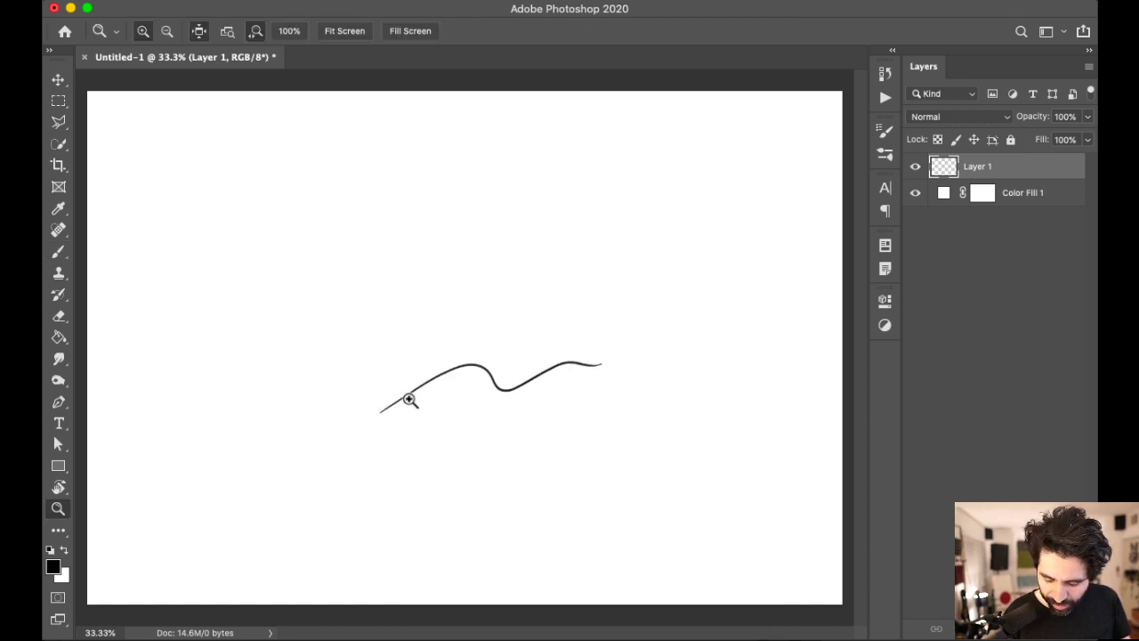
pyautogui.press('super+z')
pyautogui.press('b')
pyautogui.moveTo(407, 405)
pyautogui.mouseDown()
pyautogui.moveTo(483, 363)
pyautogui.moveTo(519, 325)
pyautogui.moveTo(725, 283)
pyautogui.mouseUp()
pyautogui.press('super+z')
pyautogui.press('super+z')
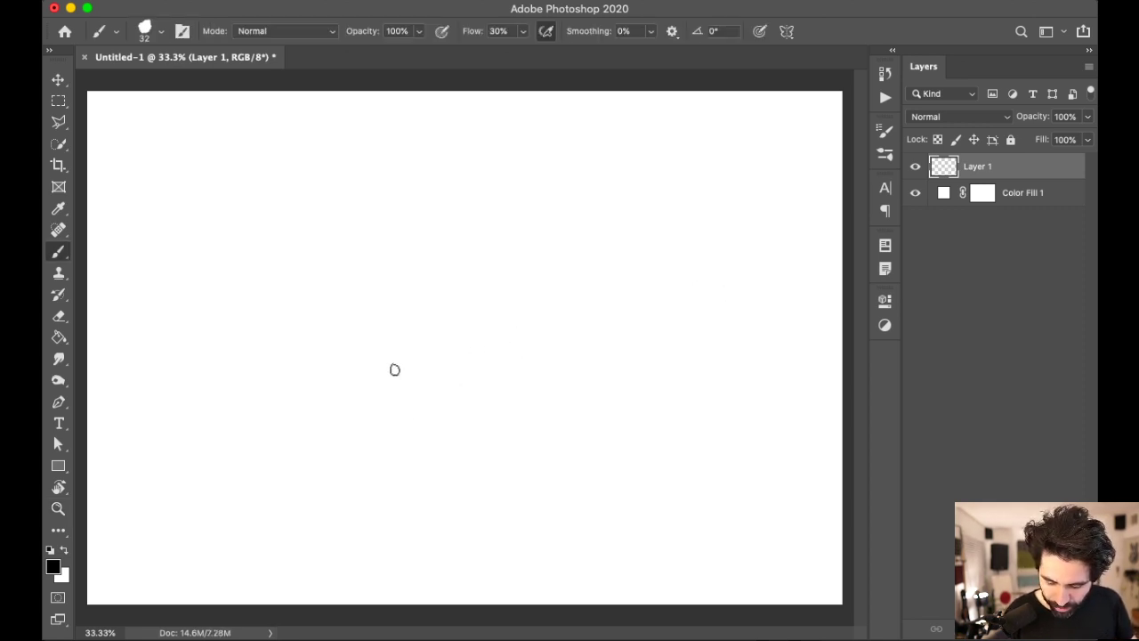
pyautogui.moveTo(377, 379)
pyautogui.mouseDown()
pyautogui.moveTo(436, 354)
pyautogui.moveTo(520, 342)
pyautogui.moveTo(709, 272)
pyautogui.mouseUp()
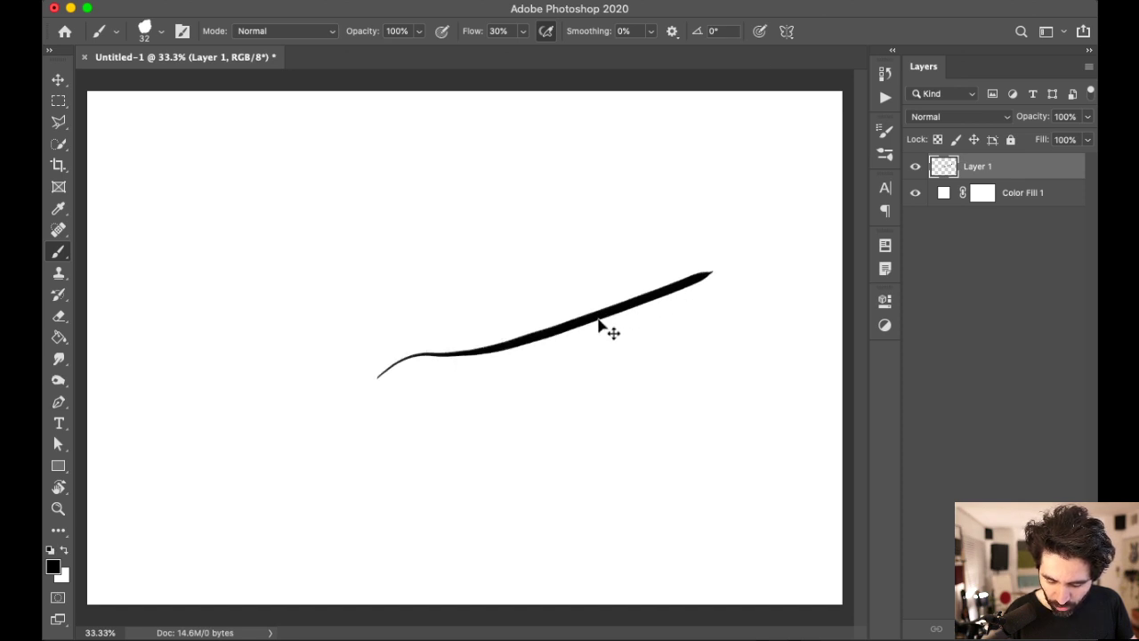
pyautogui.press('super+z')
pyautogui.moveTo(344, 402); pyautogui.dragTo(703, 223)
pyautogui.press('super+z')
pyautogui.moveTo(375, 375)
pyautogui.mouseDown()
pyautogui.moveTo(626, 334)
pyautogui.moveTo(748, 290)
pyautogui.moveTo(758, 307)
pyautogui.mouseUp()
pyautogui.press('super+z')
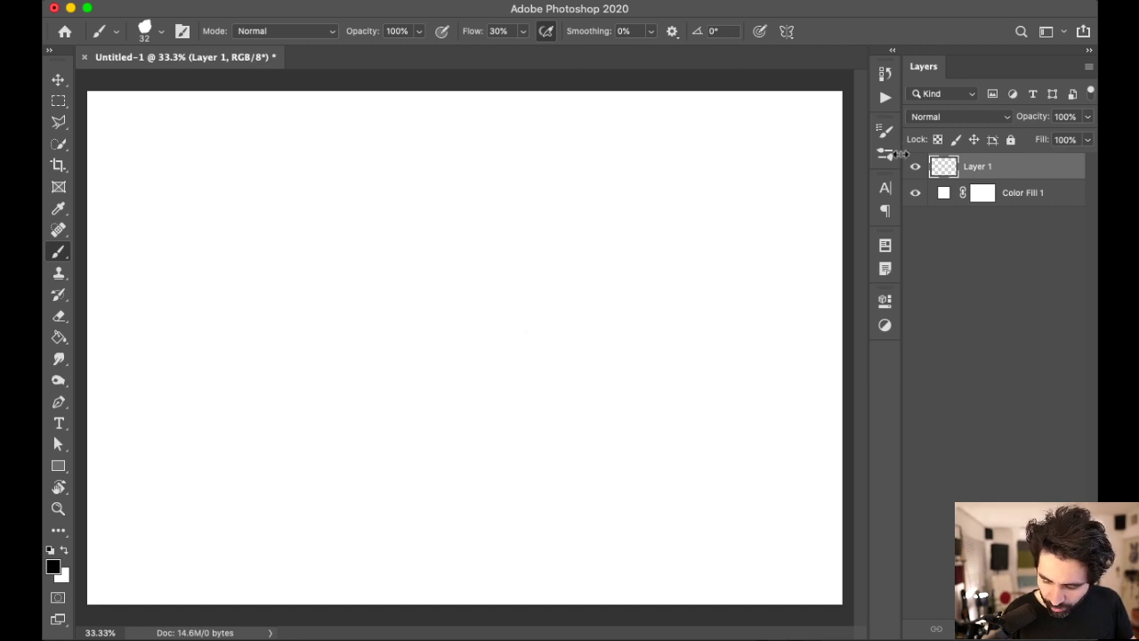
pyautogui.click(886, 155)
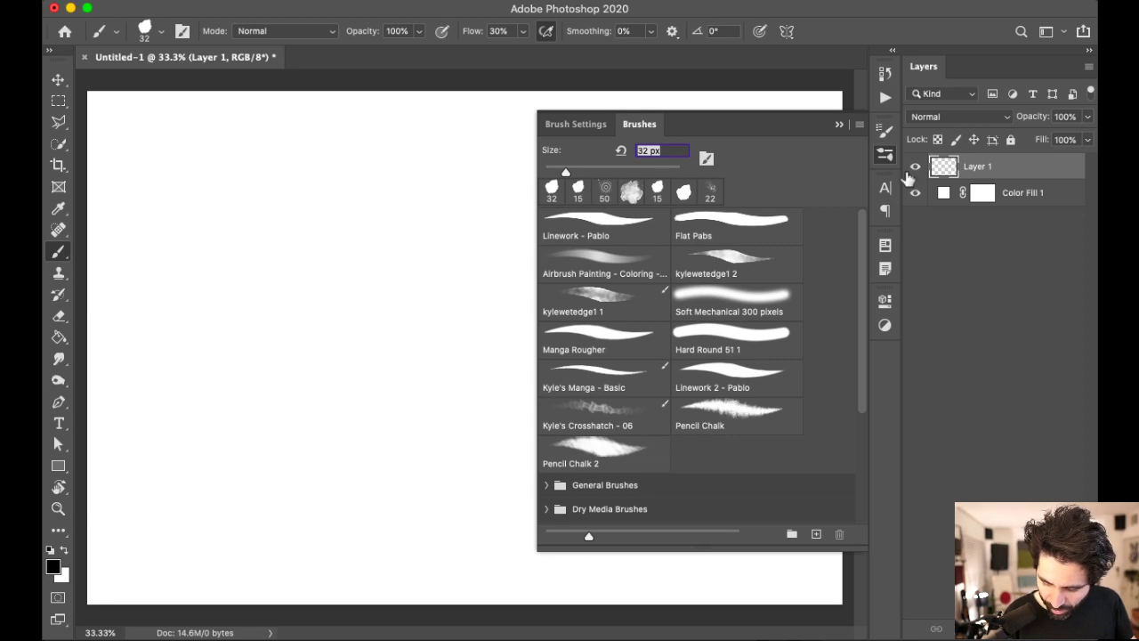
pyautogui.click(884, 135)
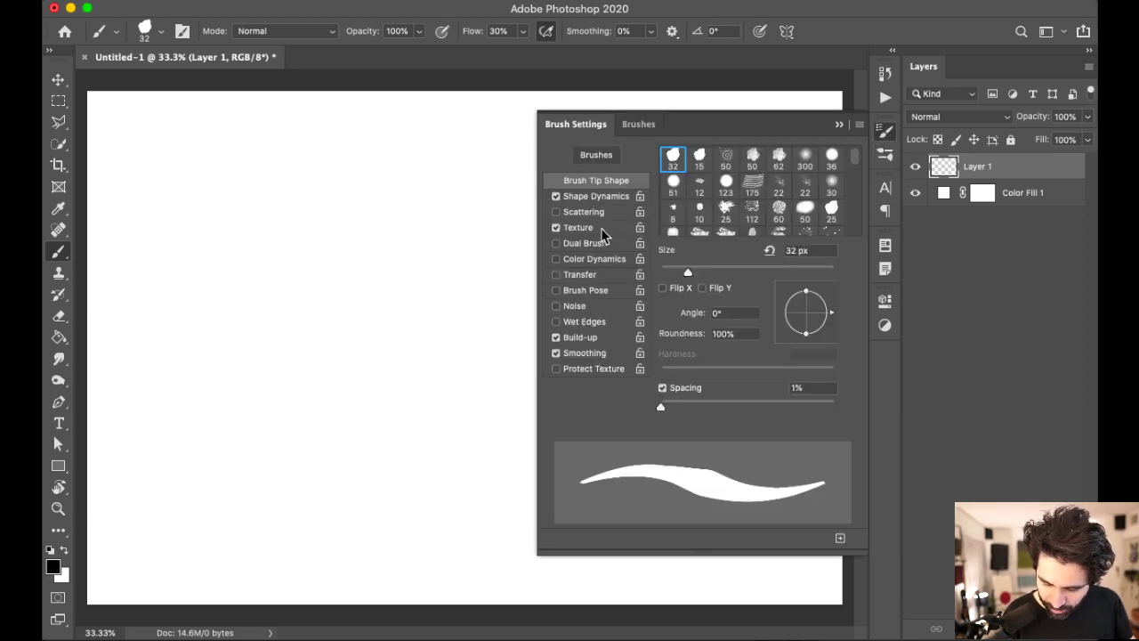
pyautogui.click(608, 197)
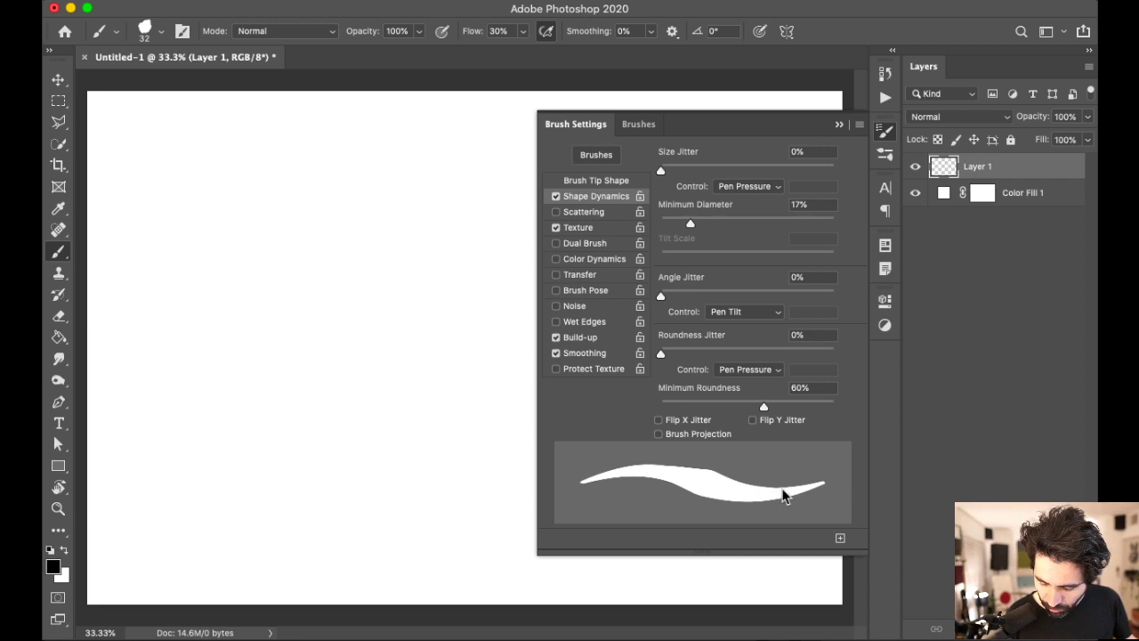
pyautogui.moveTo(690, 223)
pyautogui.mouseDown()
pyautogui.moveTo(664, 224)
pyautogui.moveTo(836, 228)
pyautogui.mouseUp()
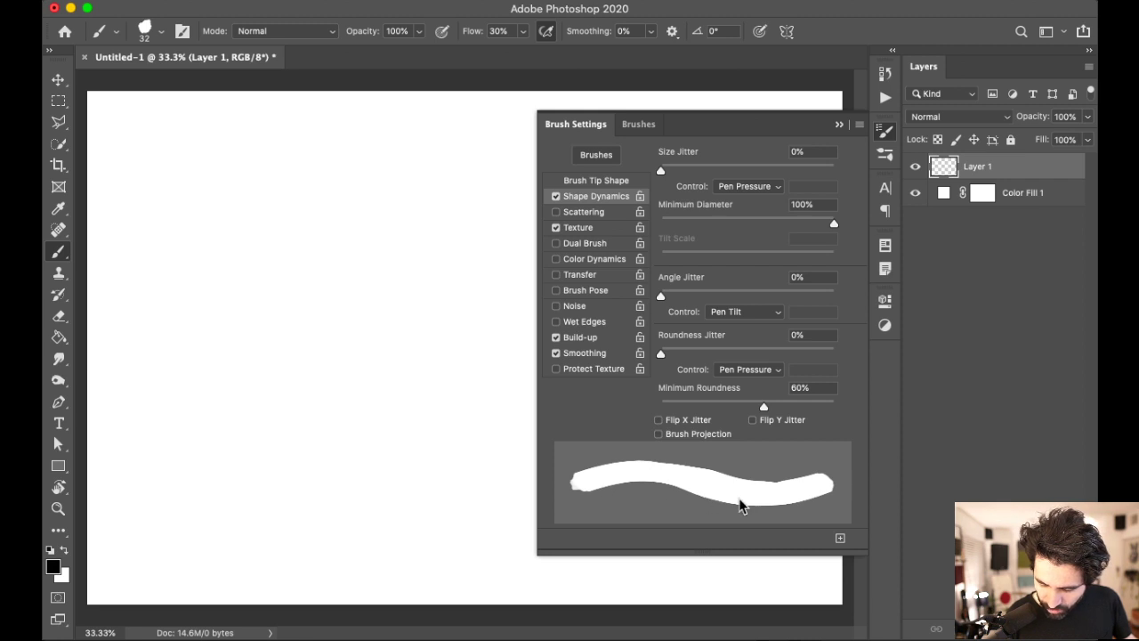
pyautogui.moveTo(834, 224); pyautogui.dragTo(692, 230)
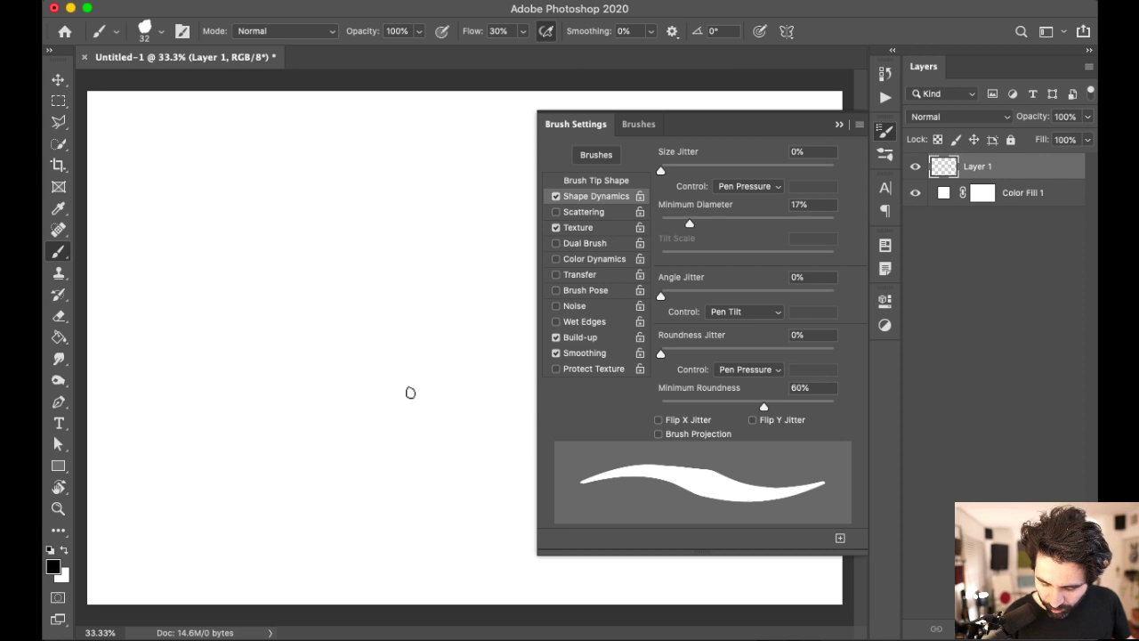
pyautogui.moveTo(272, 425); pyautogui.dragTo(501, 338)
pyautogui.press('super+z')
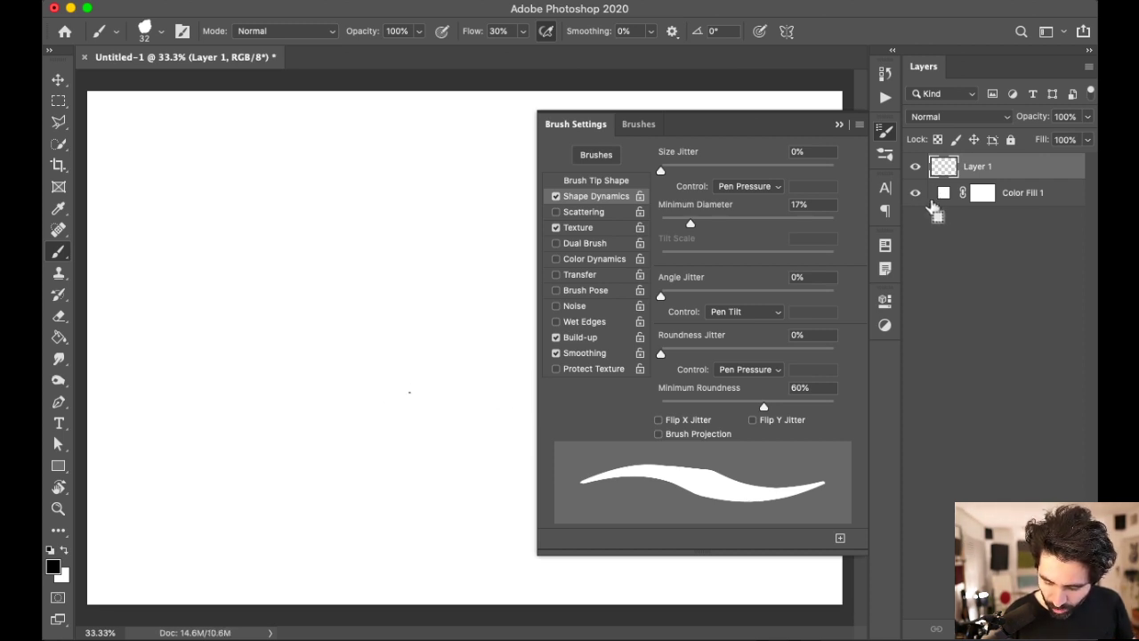
pyautogui.click(885, 131)
pyautogui.moveTo(288, 368)
pyautogui.mouseDown()
pyautogui.moveTo(457, 353)
pyautogui.moveTo(711, 402)
pyautogui.mouseUp()
pyautogui.press('super+z')
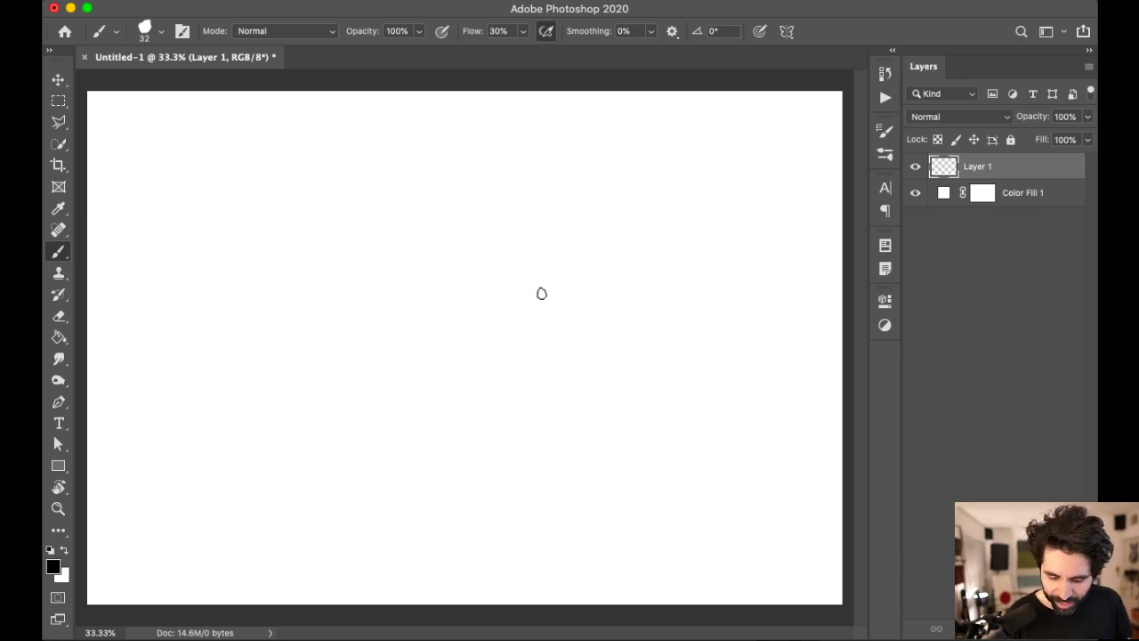
pyautogui.click(183, 2)
pyautogui.moveTo(356, 75)
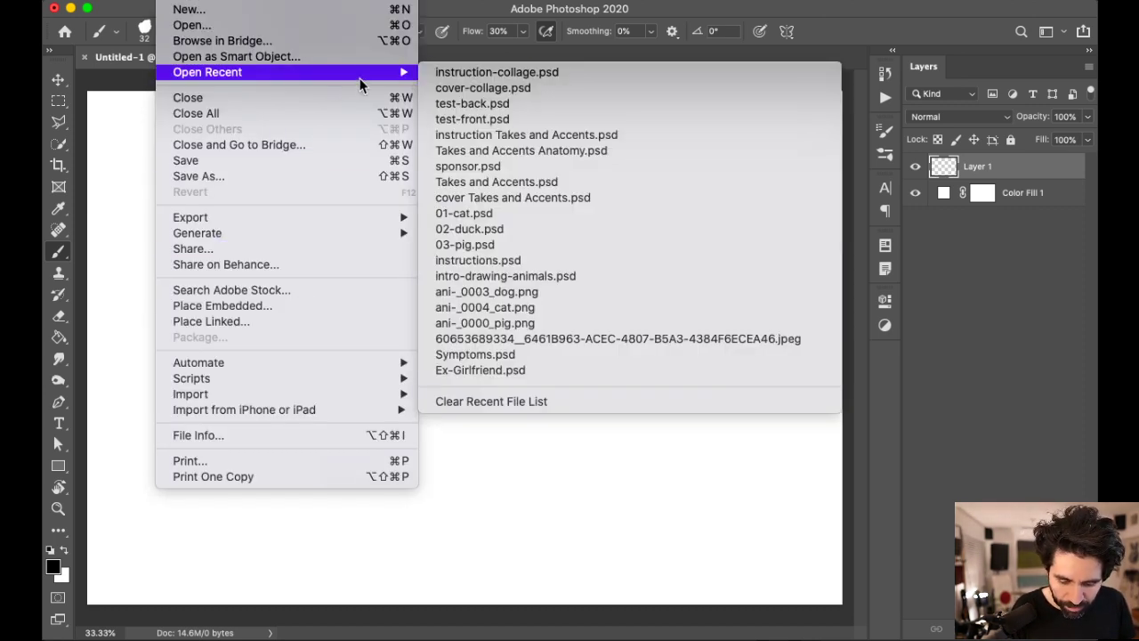
pyautogui.click(658, 89)
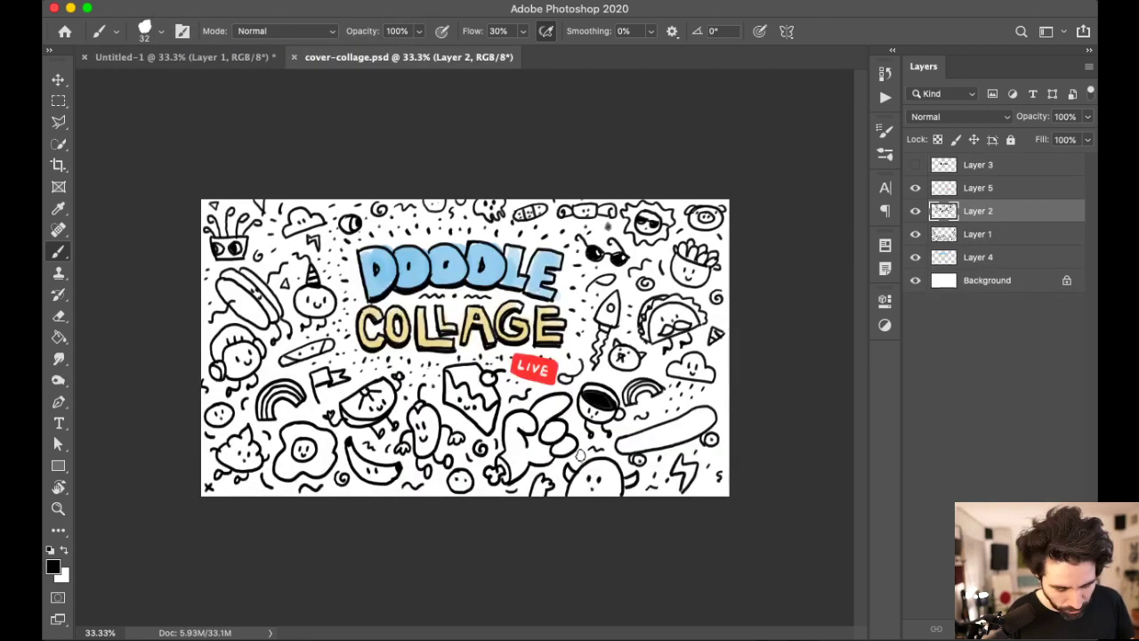
pyautogui.scroll(2, 579, 453)
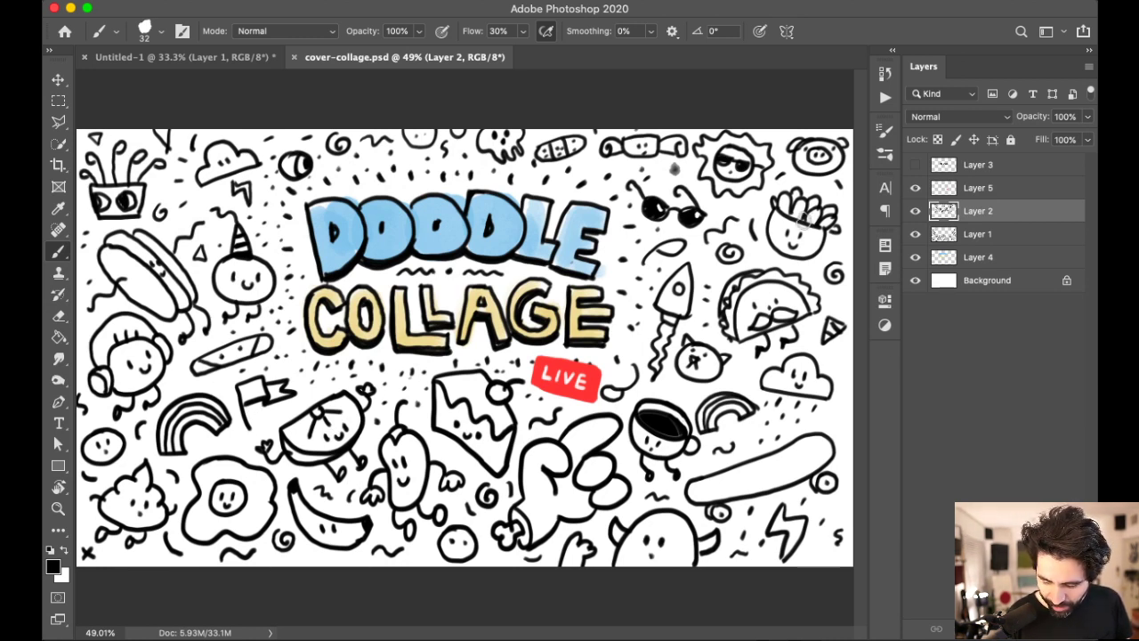
pyautogui.click(293, 58)
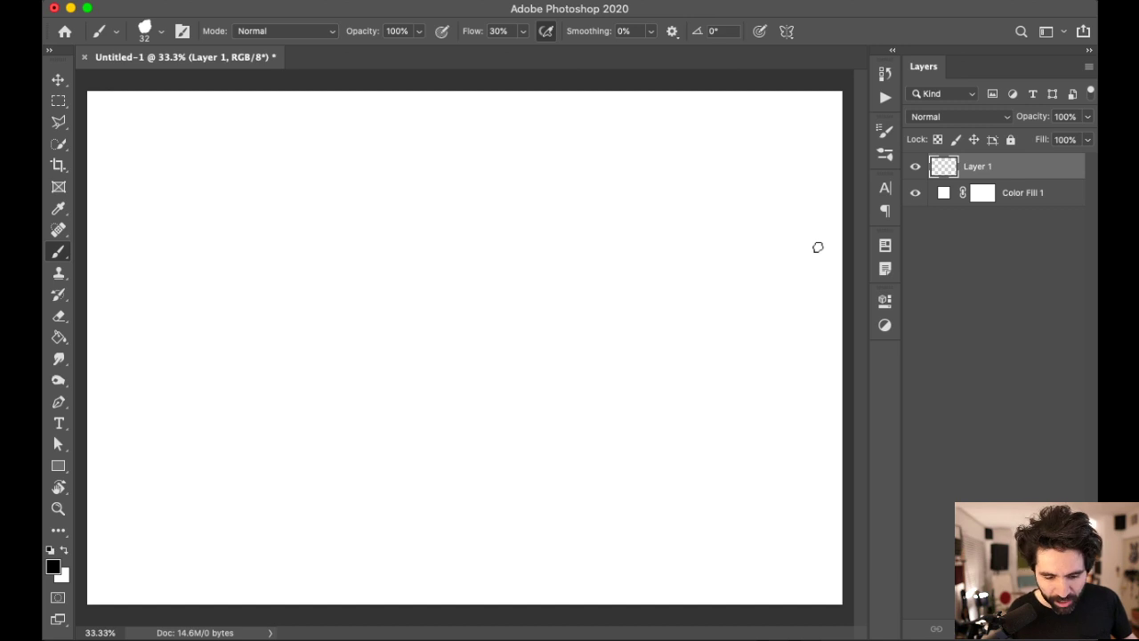
# Step: Draw the dome-shaped head outline with a flat bottom line near the canvas centre
pyautogui.press('super')
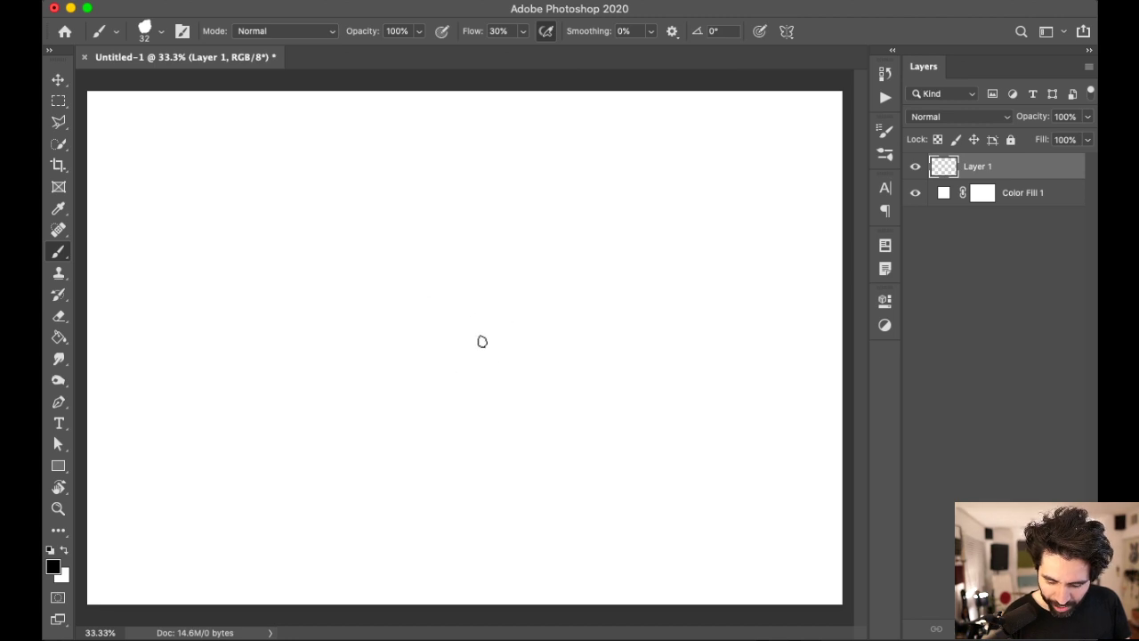
pyautogui.moveTo(425, 374)
pyautogui.mouseDown()
pyautogui.moveTo(440, 328)
pyautogui.moveTo(515, 286)
pyautogui.moveTo(560, 323)
pyautogui.mouseUp()
pyautogui.press('super+z')
pyautogui.moveTo(424, 374)
pyautogui.mouseDown()
pyautogui.moveTo(434, 322)
pyautogui.moveTo(511, 280)
pyautogui.moveTo(567, 333)
pyautogui.mouseUp()
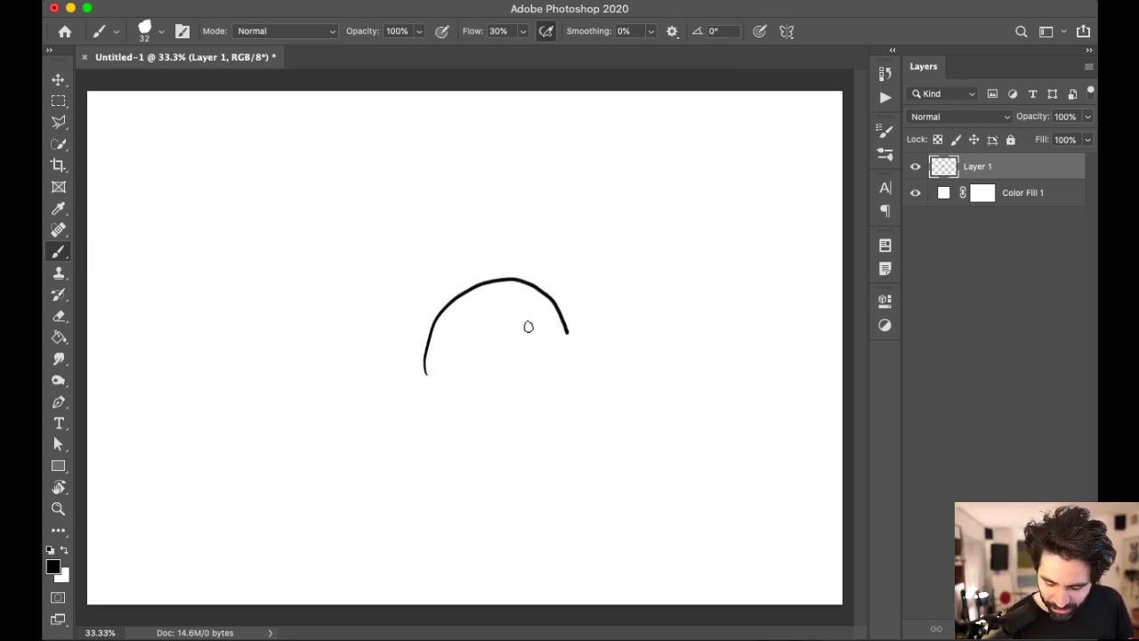
pyautogui.moveTo(426, 372); pyautogui.dragTo(566, 334)
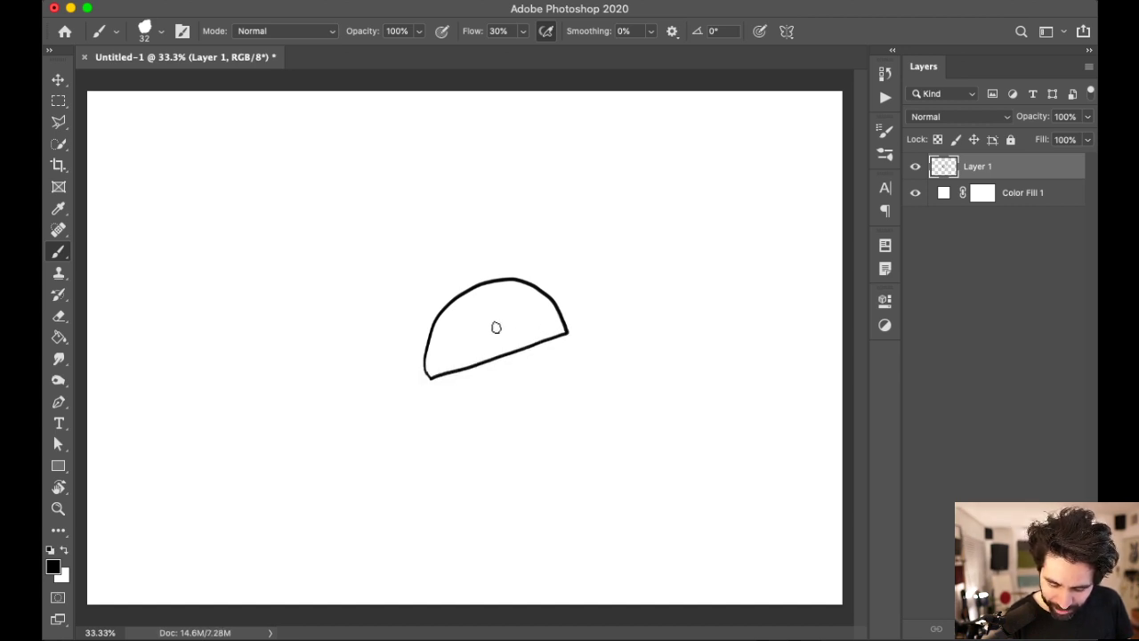
# Step: Add a filled black mustache and a curled leg beneath the dome
pyautogui.moveTo(454, 341)
pyautogui.mouseDown()
pyautogui.moveTo(492, 347)
pyautogui.moveTo(531, 333)
pyautogui.mouseUp()
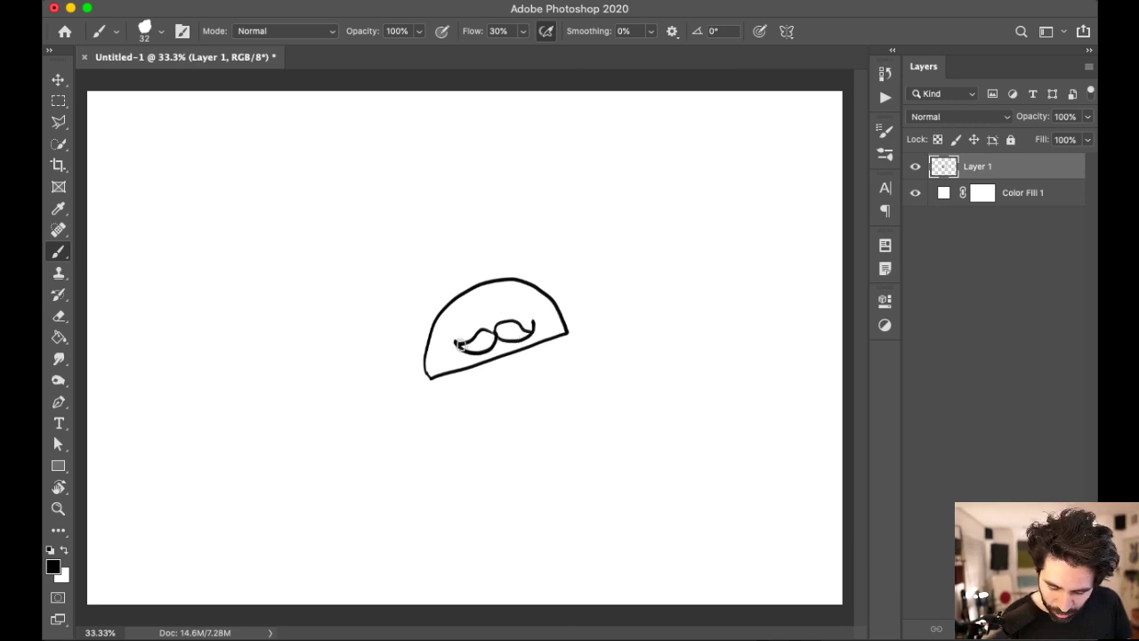
pyautogui.moveTo(478, 345); pyautogui.dragTo(519, 330)
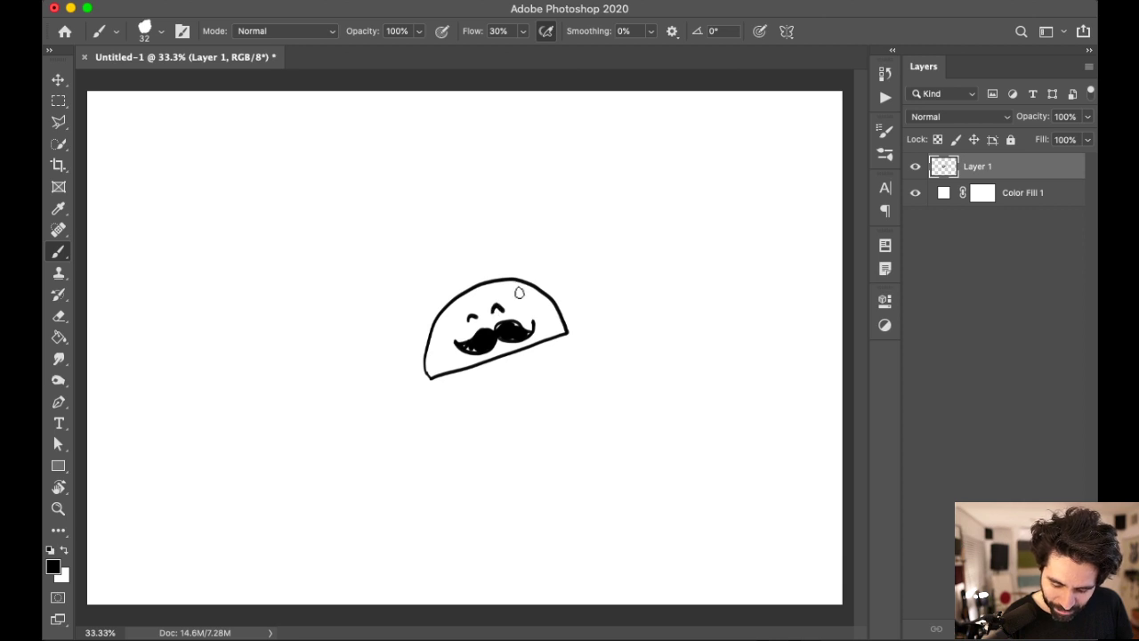
pyautogui.moveTo(480, 363); pyautogui.dragTo(471, 395)
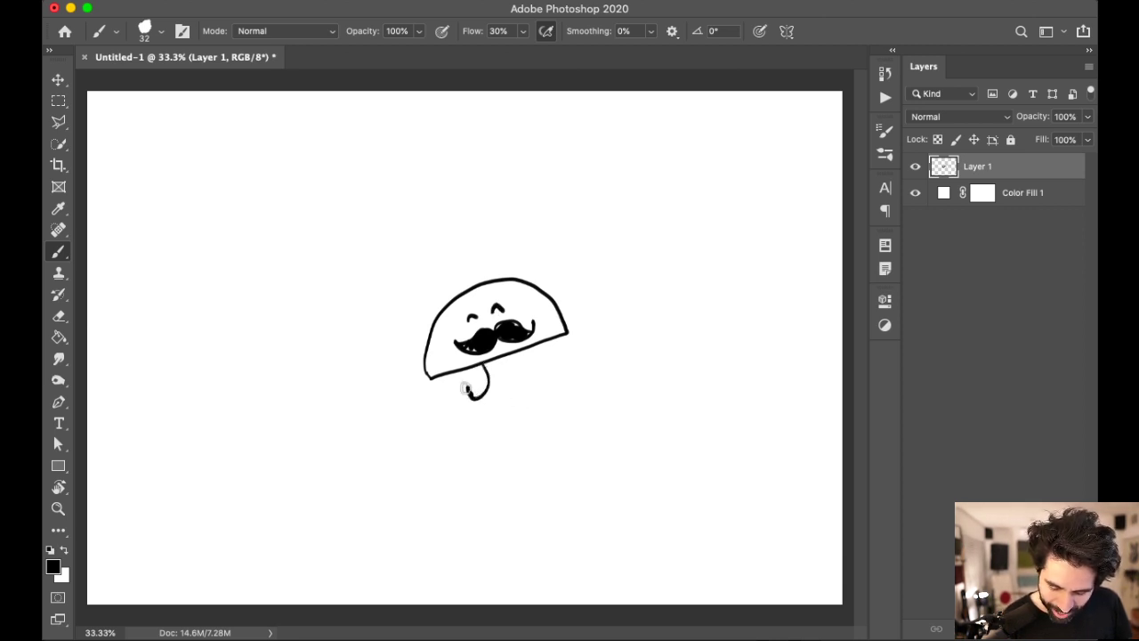
pyautogui.press('super+equal')
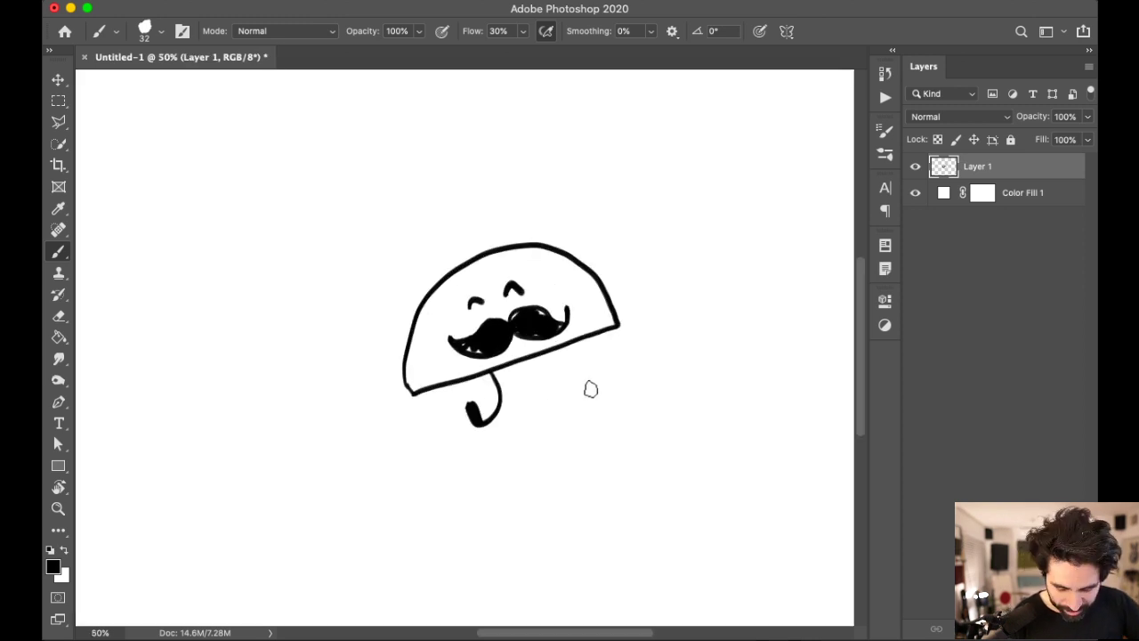
# Step: Add the second curled leg, a wavy lettuce frill along the dome, and the outer shell arc
pyautogui.moveTo(470, 405); pyautogui.dragTo(452, 420)
pyautogui.moveTo(538, 356)
pyautogui.mouseDown()
pyautogui.moveTo(534, 395)
pyautogui.moveTo(527, 388)
pyautogui.moveTo(514, 407)
pyautogui.moveTo(539, 396)
pyautogui.moveTo(524, 389)
pyautogui.moveTo(518, 410)
pyautogui.moveTo(538, 381)
pyautogui.mouseUp()
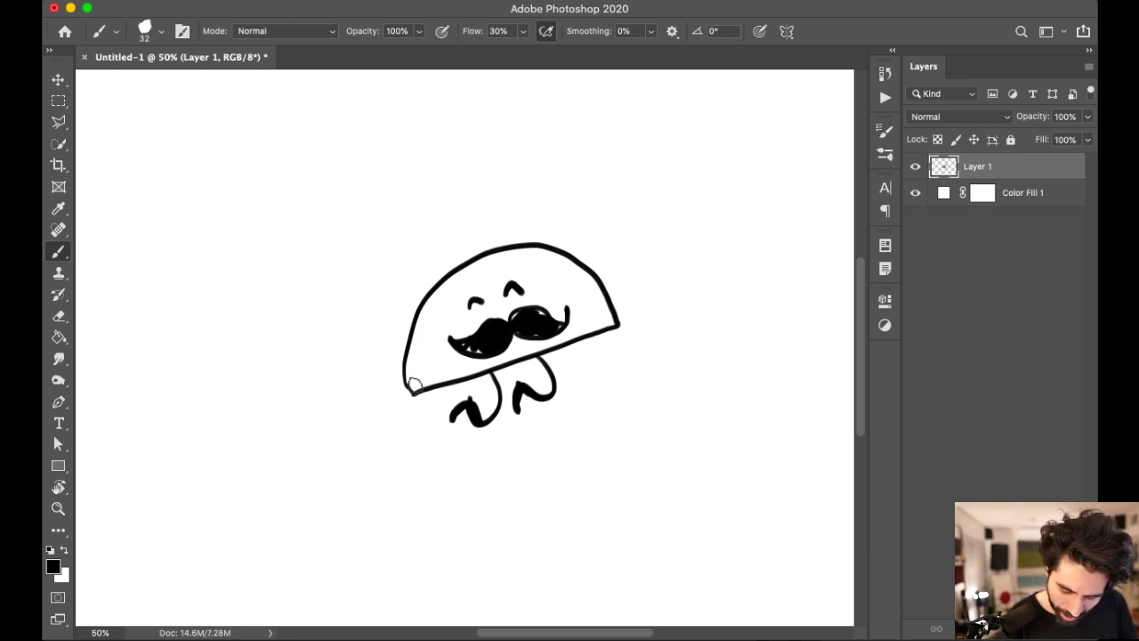
pyautogui.moveTo(409, 391)
pyautogui.mouseDown()
pyautogui.moveTo(389, 352)
pyautogui.moveTo(412, 276)
pyautogui.moveTo(470, 233)
pyautogui.moveTo(480, 245)
pyautogui.moveTo(510, 229)
pyautogui.moveTo(563, 230)
pyautogui.moveTo(620, 280)
pyautogui.moveTo(625, 310)
pyautogui.mouseUp()
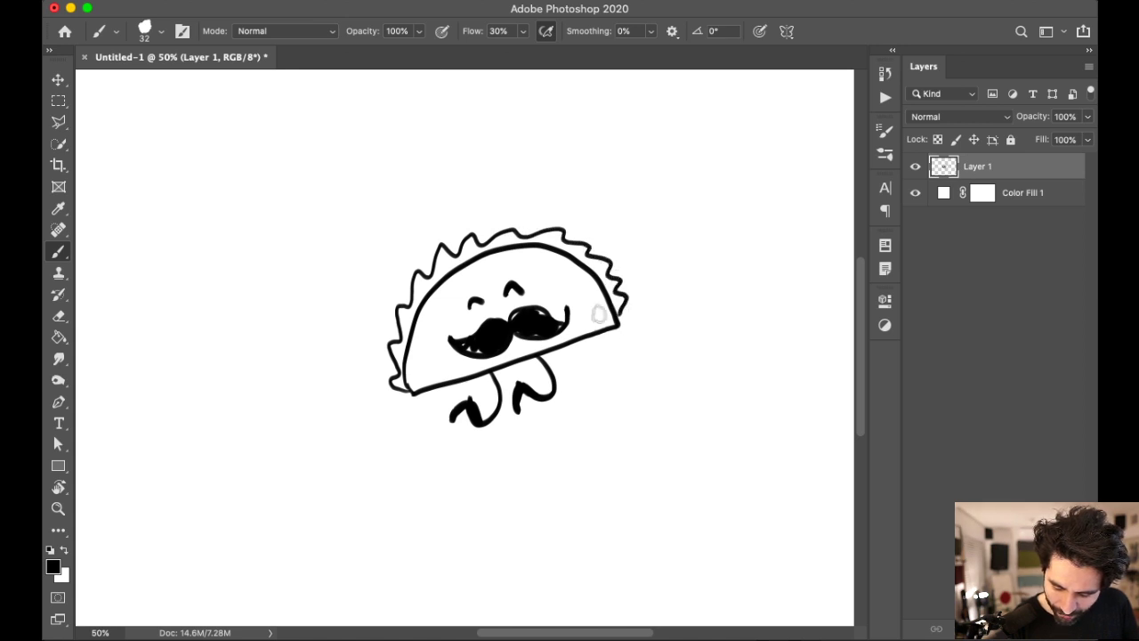
pyautogui.moveTo(391, 363)
pyautogui.mouseDown()
pyautogui.moveTo(409, 288)
pyautogui.moveTo(400, 307)
pyautogui.moveTo(396, 295)
pyautogui.moveTo(422, 262)
pyautogui.moveTo(424, 272)
pyautogui.moveTo(454, 242)
pyautogui.moveTo(525, 221)
pyautogui.moveTo(610, 254)
pyautogui.moveTo(597, 246)
pyautogui.moveTo(626, 305)
pyautogui.mouseUp()
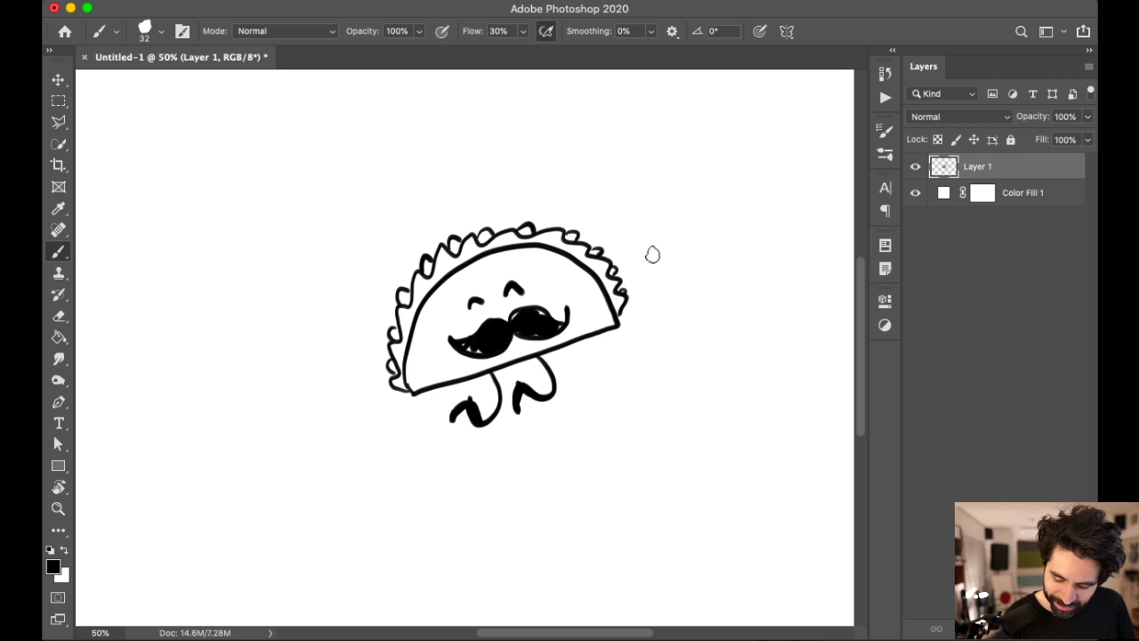
pyautogui.moveTo(397, 385); pyautogui.dragTo(402, 394)
pyautogui.moveTo(623, 304); pyautogui.dragTo(632, 318)
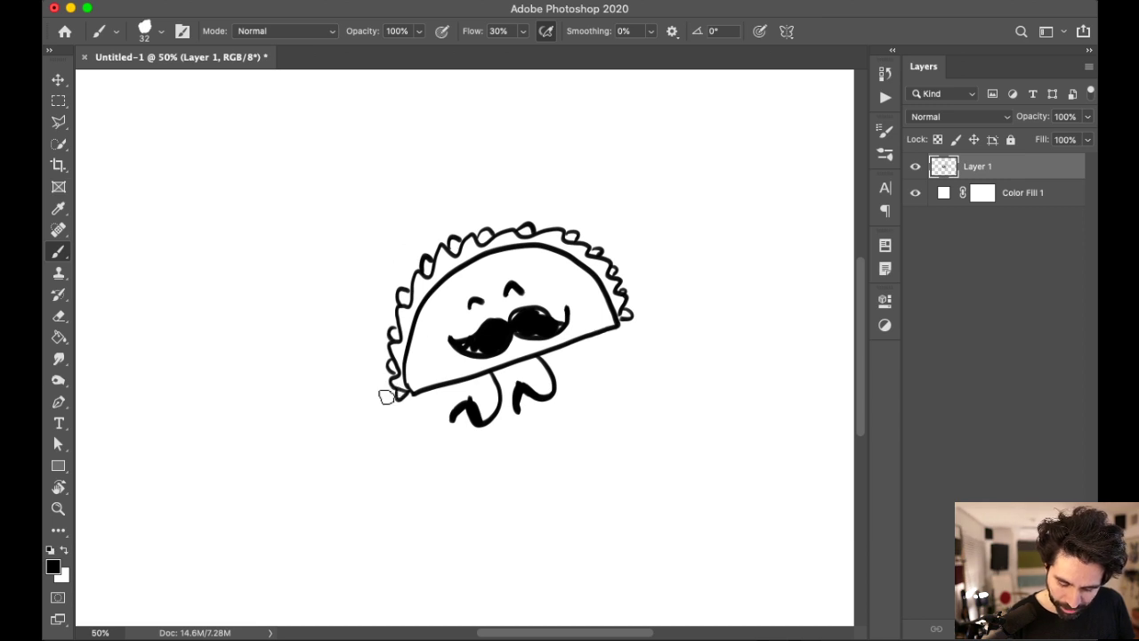
pyautogui.moveTo(391, 395)
pyautogui.mouseDown()
pyautogui.moveTo(378, 316)
pyautogui.moveTo(427, 238)
pyautogui.moveTo(459, 222)
pyautogui.moveTo(559, 227)
pyautogui.mouseUp()
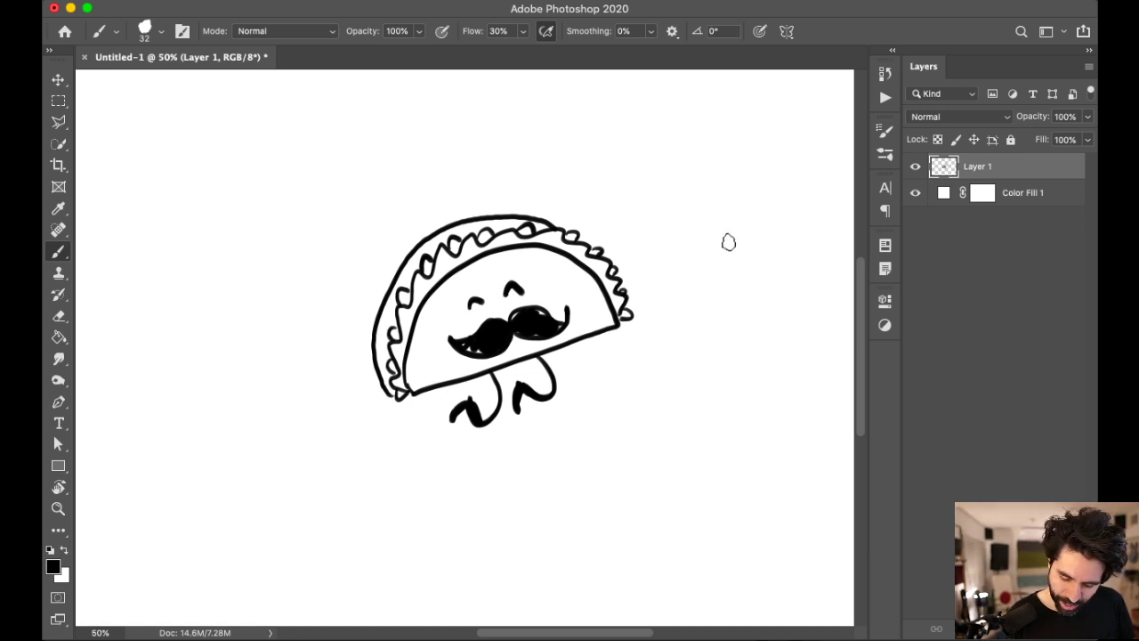
# Step: Redraw the taco's outer shell arc as a cleaner doubled curve
pyautogui.press('super+z')
pyautogui.moveTo(394, 392)
pyautogui.mouseDown()
pyautogui.moveTo(384, 388)
pyautogui.moveTo(374, 318)
pyautogui.moveTo(417, 244)
pyautogui.moveTo(503, 218)
pyautogui.moveTo(547, 224)
pyautogui.mouseUp()
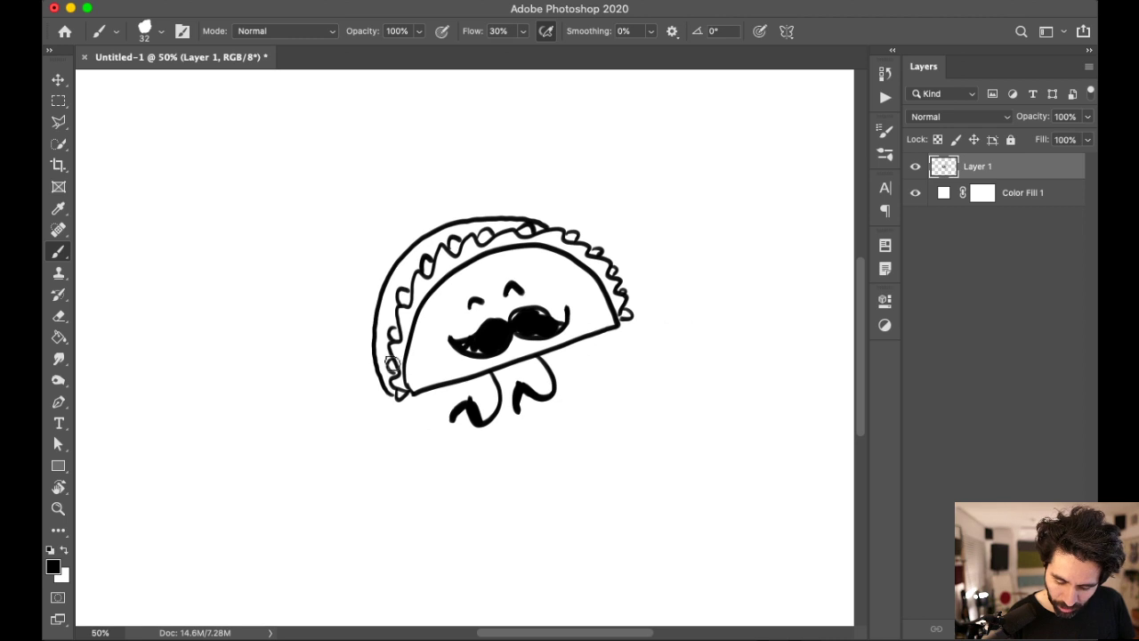
pyautogui.moveTo(389, 389)
pyautogui.mouseDown()
pyautogui.moveTo(375, 331)
pyautogui.moveTo(410, 244)
pyautogui.moveTo(504, 212)
pyautogui.moveTo(543, 225)
pyautogui.mouseUp()
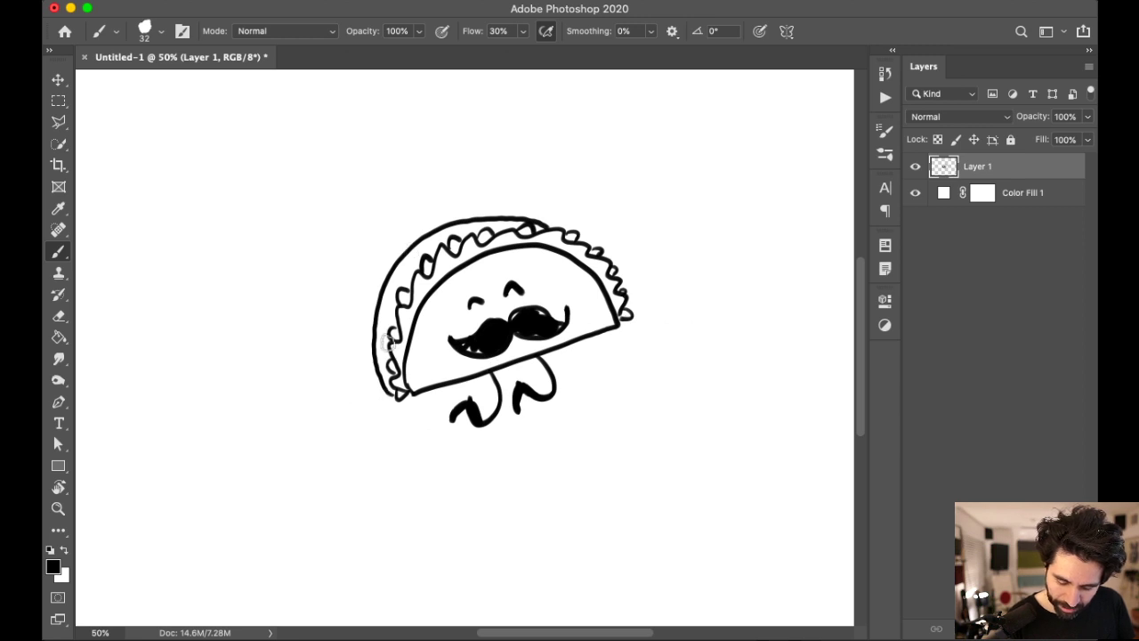
# Step: Give the taco a left arm with a hand, a raised waving right arm, and a small nose
pyautogui.moveTo(391, 357); pyautogui.dragTo(338, 397)
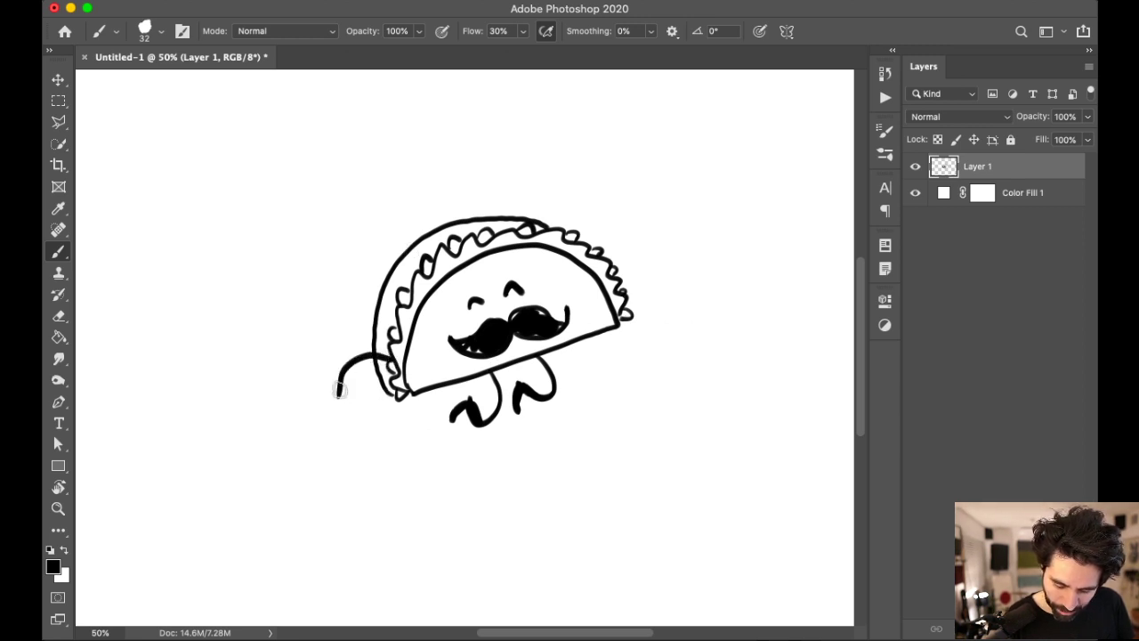
pyautogui.moveTo(623, 290); pyautogui.dragTo(656, 234)
pyautogui.moveTo(328, 405); pyautogui.dragTo(349, 397)
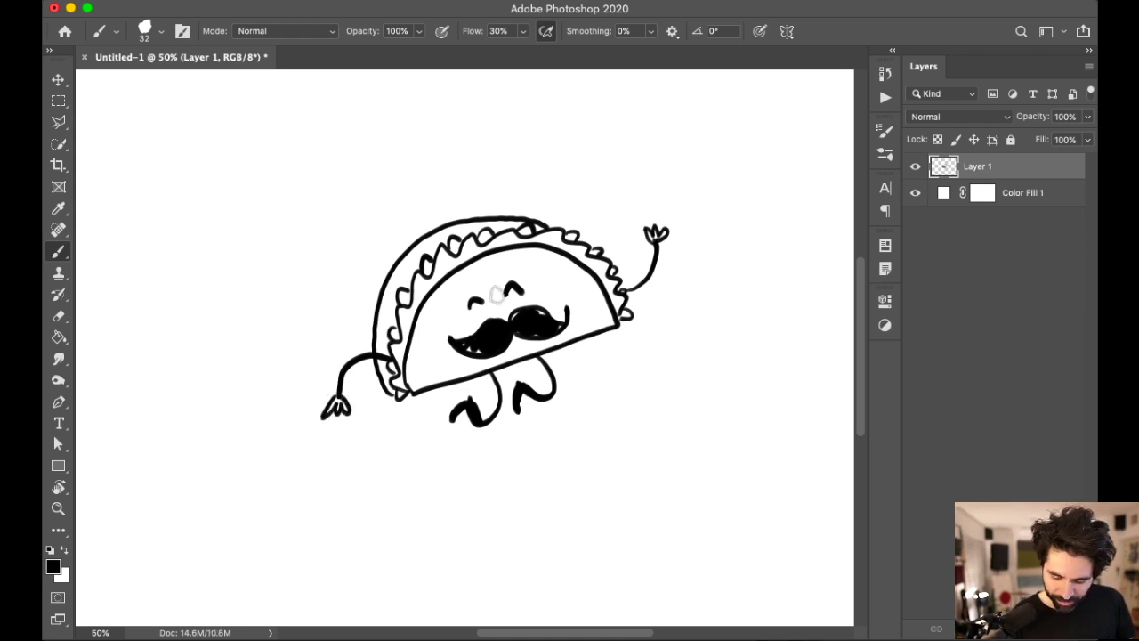
pyautogui.moveTo(497, 300); pyautogui.dragTo(498, 307)
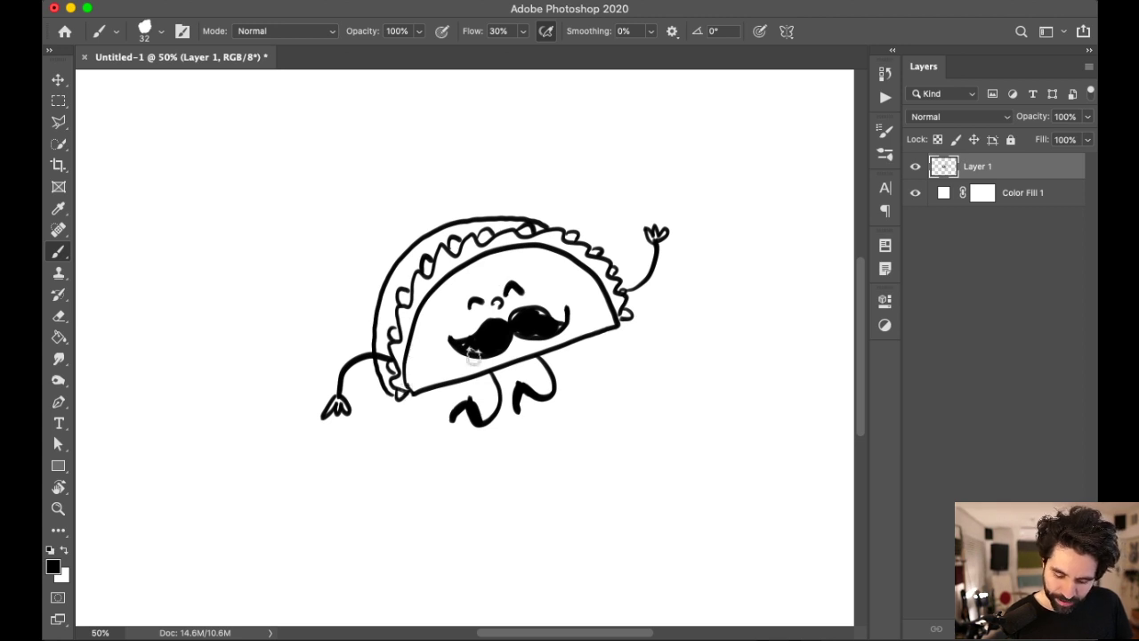
pyautogui.press('super+minus')
# Step: Move the taco drawing slightly left and down with the Move tool
pyautogui.press('super+minus')
pyautogui.press('super+equal')
pyautogui.press('super+minus')
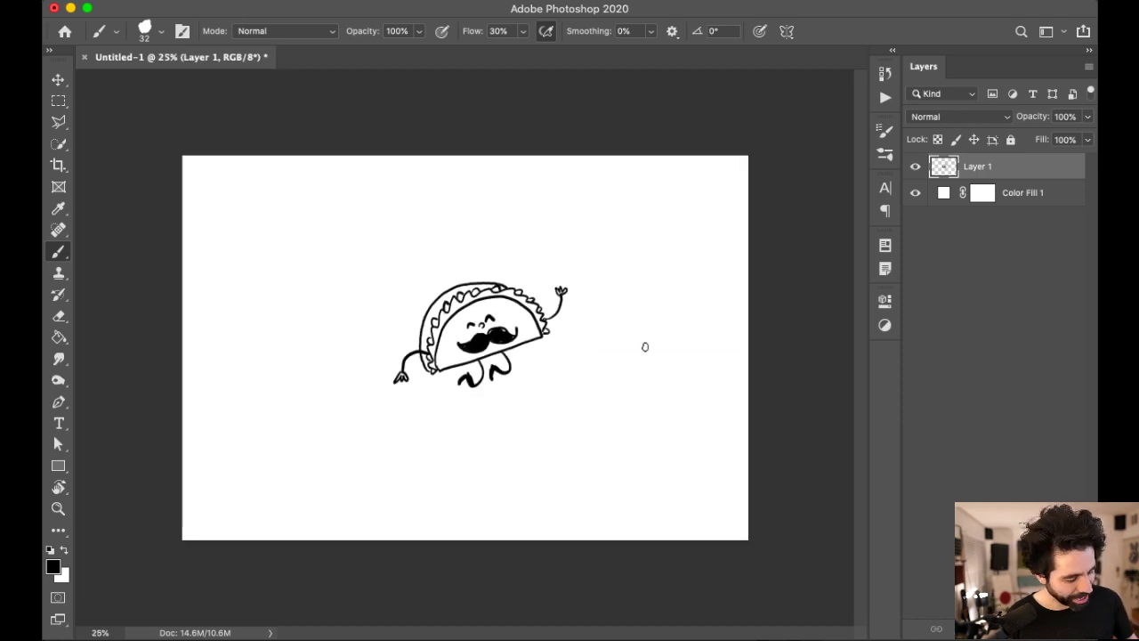
pyautogui.press('v')
pyautogui.moveTo(525, 350); pyautogui.dragTo(507, 360)
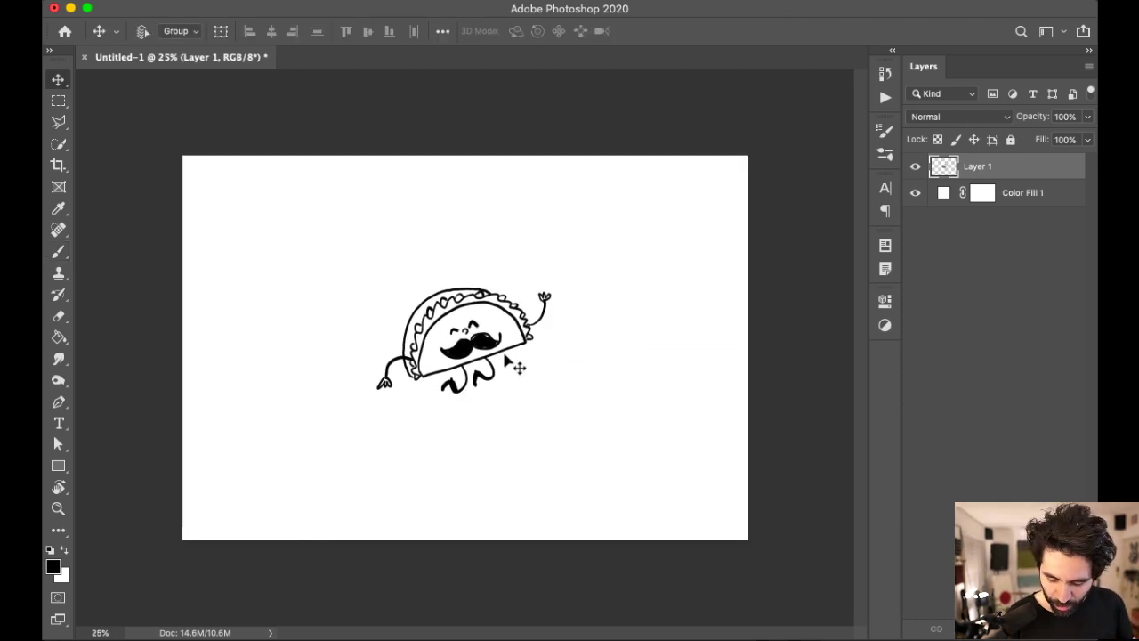
# Step: Bring the empty canvas right of the taco into view at 50% and brush a box's first edge
pyautogui.scroll(1, 551, 450)
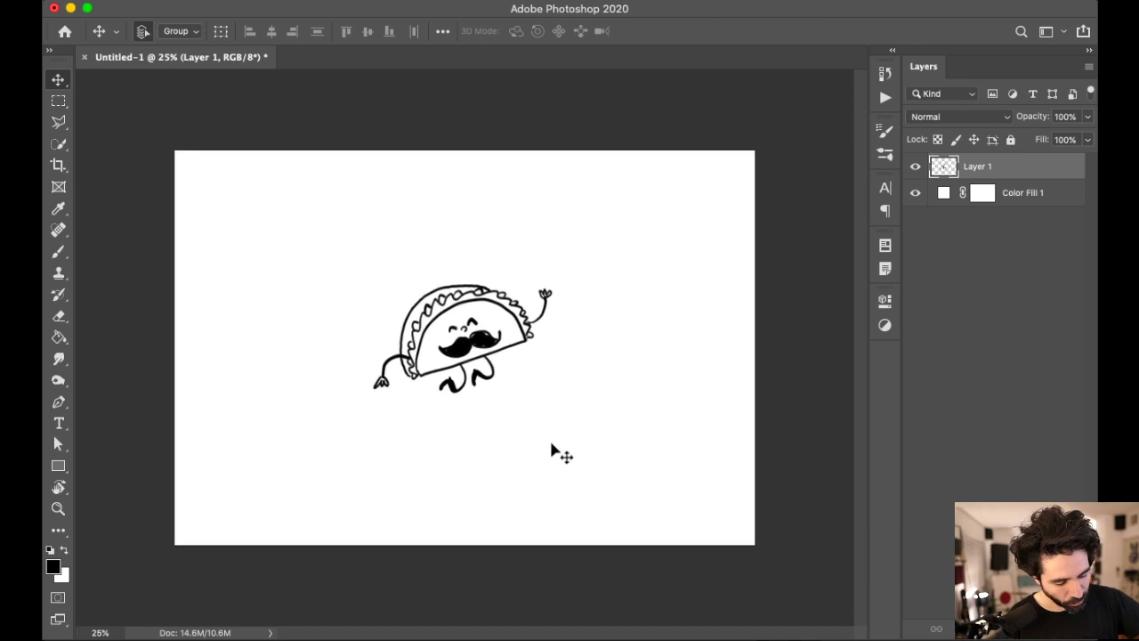
pyautogui.press('super+equal')
pyautogui.press('super+equal')
pyautogui.moveTo(637, 370); pyautogui.dragTo(686, 325)
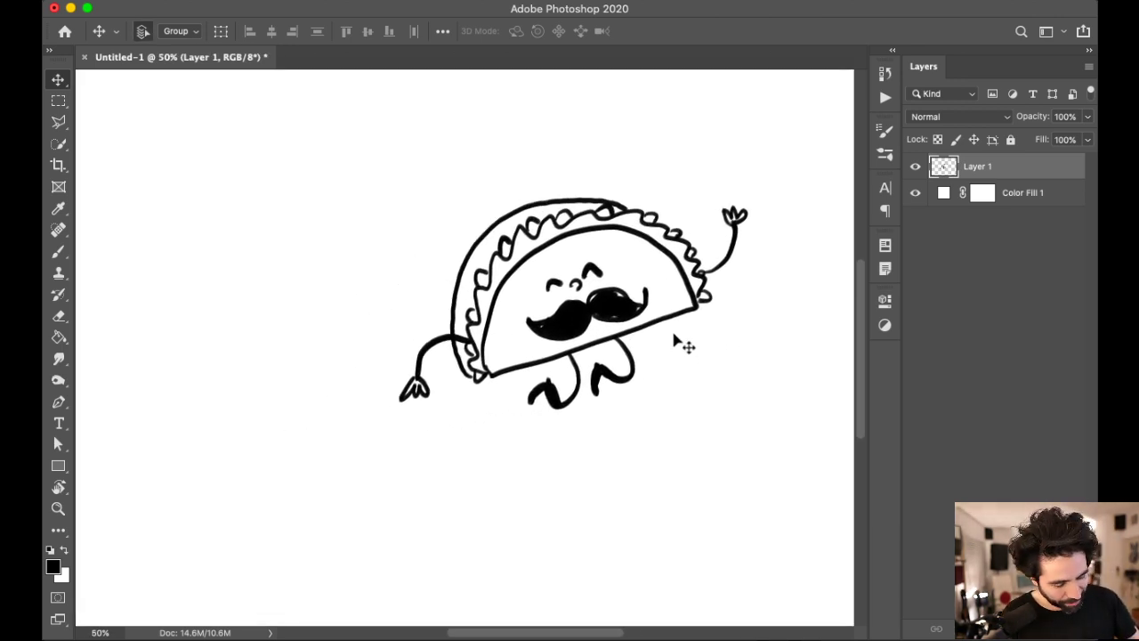
pyautogui.press('super+minus')
pyautogui.press('b')
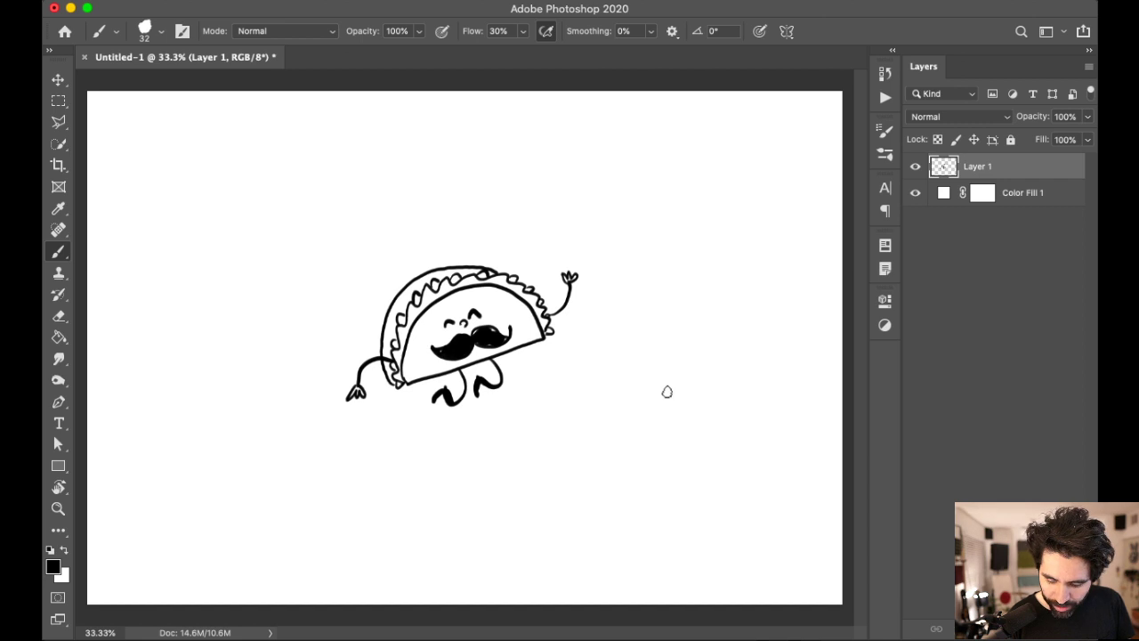
pyautogui.press('super+plus')
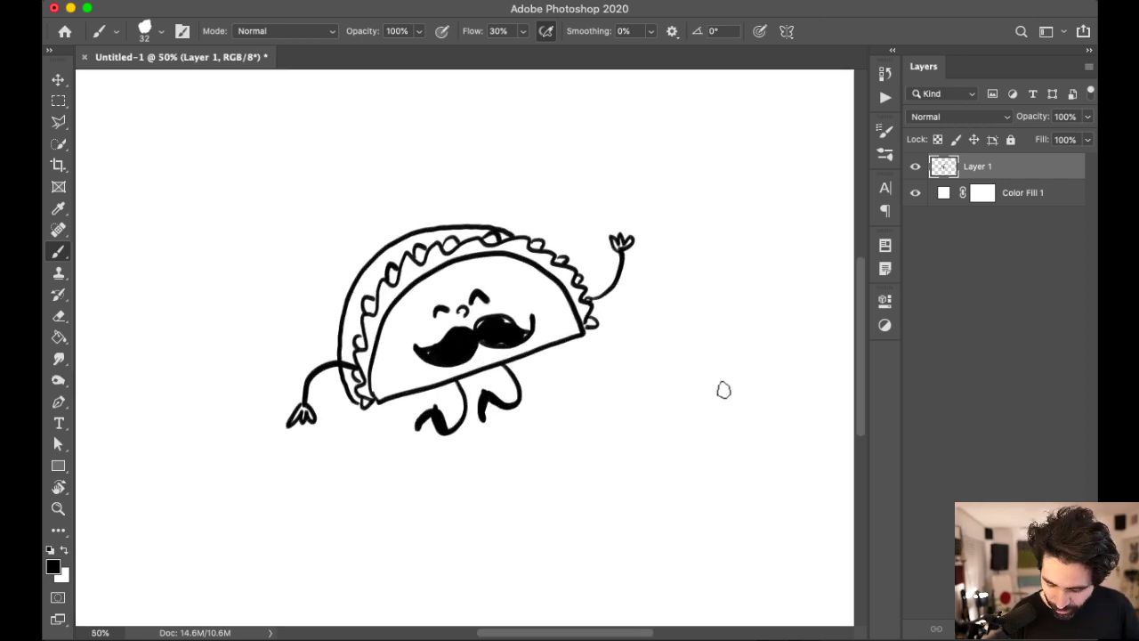
pyautogui.moveTo(722, 394); pyautogui.dragTo(694, 380)
pyautogui.hscroll(5, 686, 379)
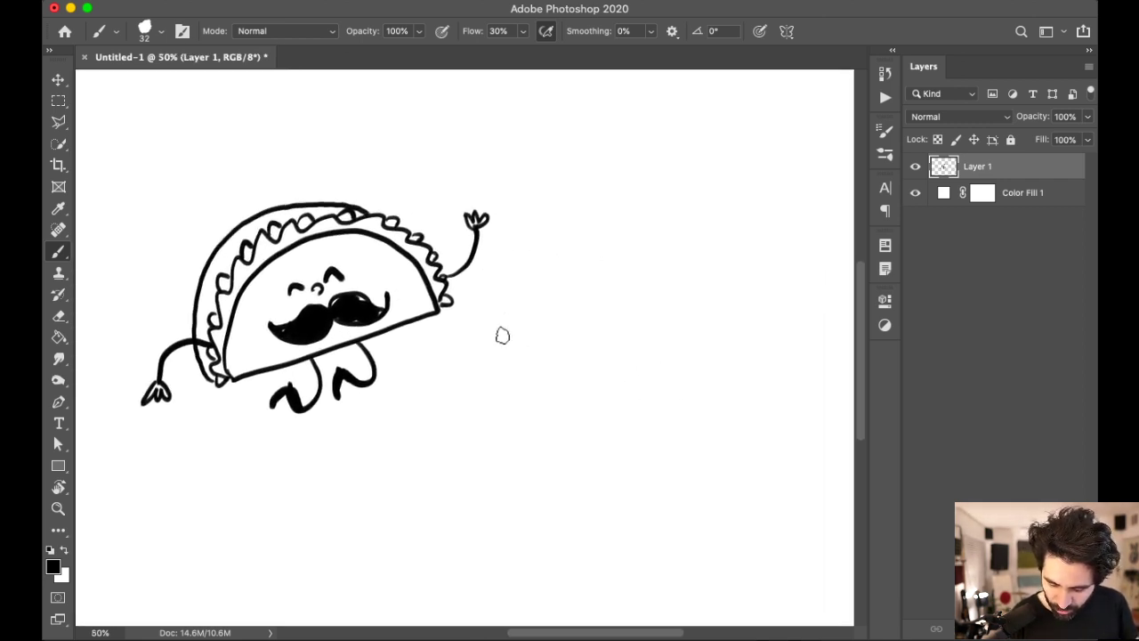
pyautogui.moveTo(522, 318); pyautogui.dragTo(500, 367)
# Step: Draw the robot's 3D box head with depth edges and a circular ear on its side
pyautogui.moveTo(525, 317); pyautogui.dragTo(617, 347)
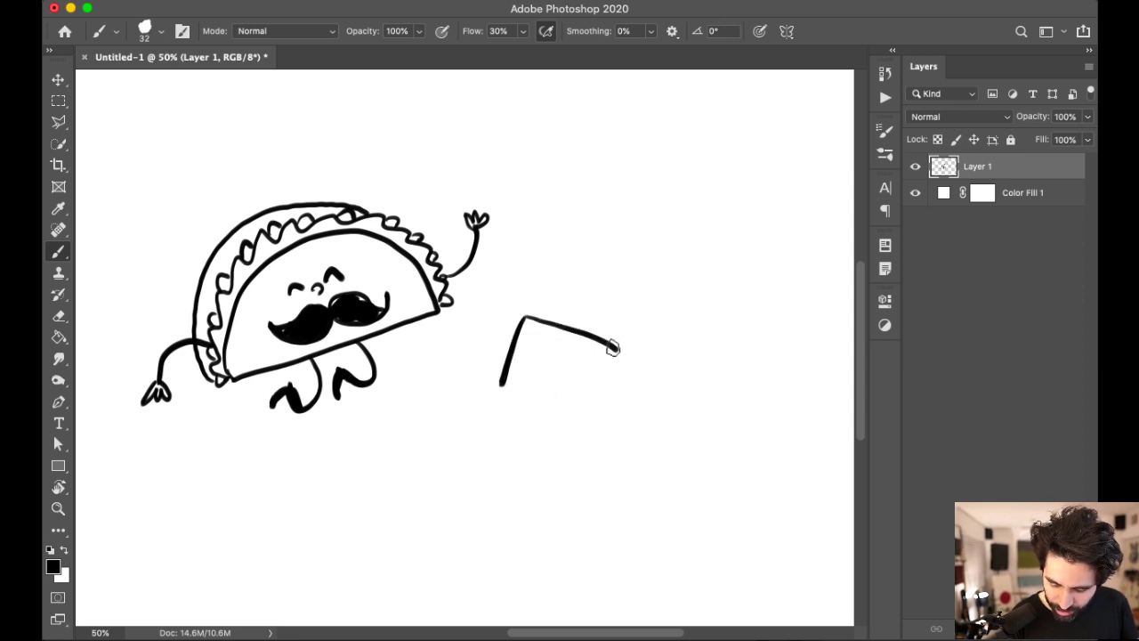
pyautogui.moveTo(501, 386); pyautogui.dragTo(596, 418)
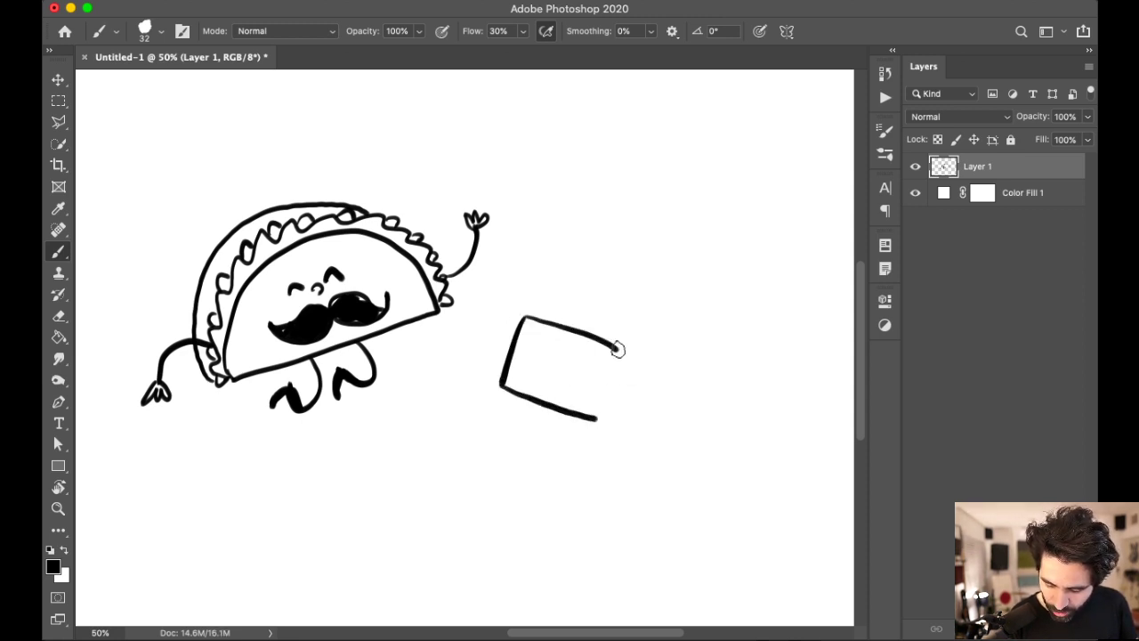
pyautogui.moveTo(618, 349); pyautogui.dragTo(601, 420)
pyautogui.moveTo(618, 350); pyautogui.dragTo(667, 347)
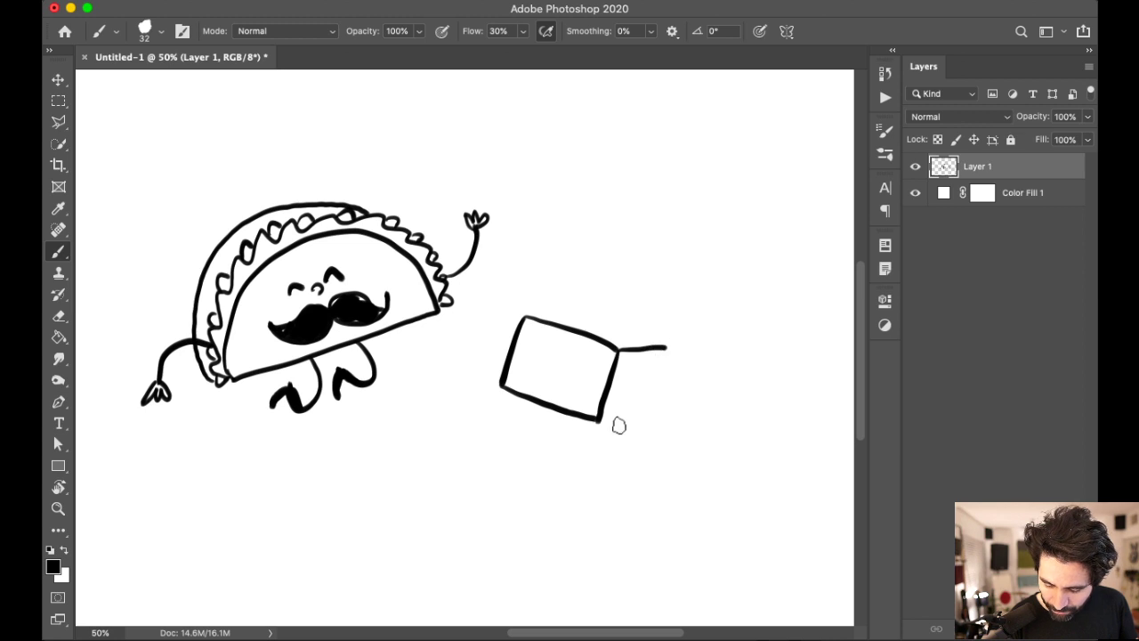
pyautogui.moveTo(600, 420); pyautogui.dragTo(653, 417)
pyautogui.moveTo(642, 363)
pyautogui.mouseDown()
pyautogui.moveTo(624, 383)
pyautogui.moveTo(646, 404)
pyautogui.moveTo(666, 382)
pyautogui.moveTo(650, 361)
pyautogui.moveTo(639, 402)
pyautogui.mouseUp()
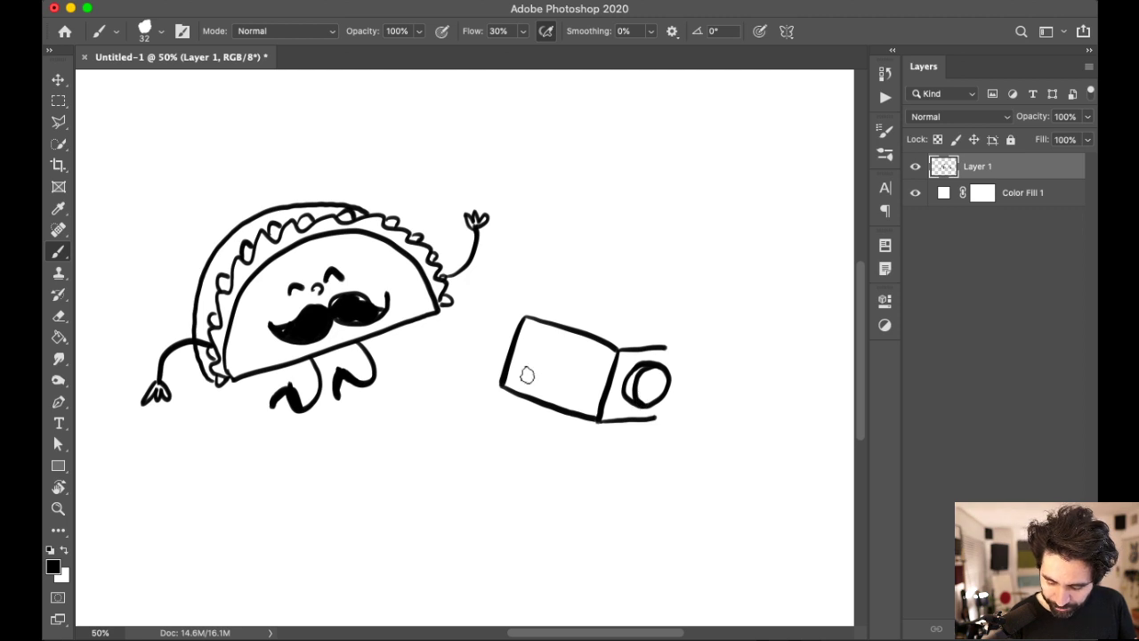
# Step: Add the robot's eyes, a bulb on top, and a small neck, discarding the first mouth
pyautogui.moveTo(531, 342)
pyautogui.mouseDown()
pyautogui.moveTo(578, 373)
pyautogui.moveTo(580, 350)
pyautogui.mouseUp()
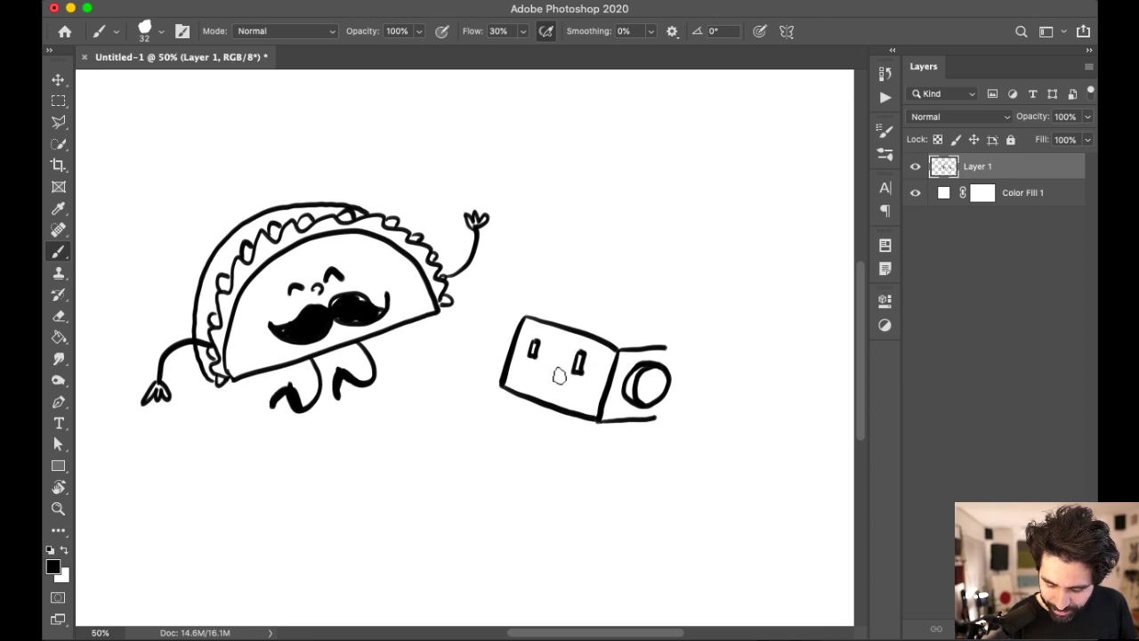
pyautogui.moveTo(570, 370)
pyautogui.mouseDown()
pyautogui.moveTo(525, 365)
pyautogui.moveTo(547, 395)
pyautogui.moveTo(568, 394)
pyautogui.moveTo(522, 374)
pyautogui.moveTo(569, 397)
pyautogui.moveTo(557, 376)
pyautogui.moveTo(569, 371)
pyautogui.moveTo(569, 393)
pyautogui.moveTo(549, 387)
pyautogui.mouseUp()
pyautogui.hotkey('ctrl', 'z')
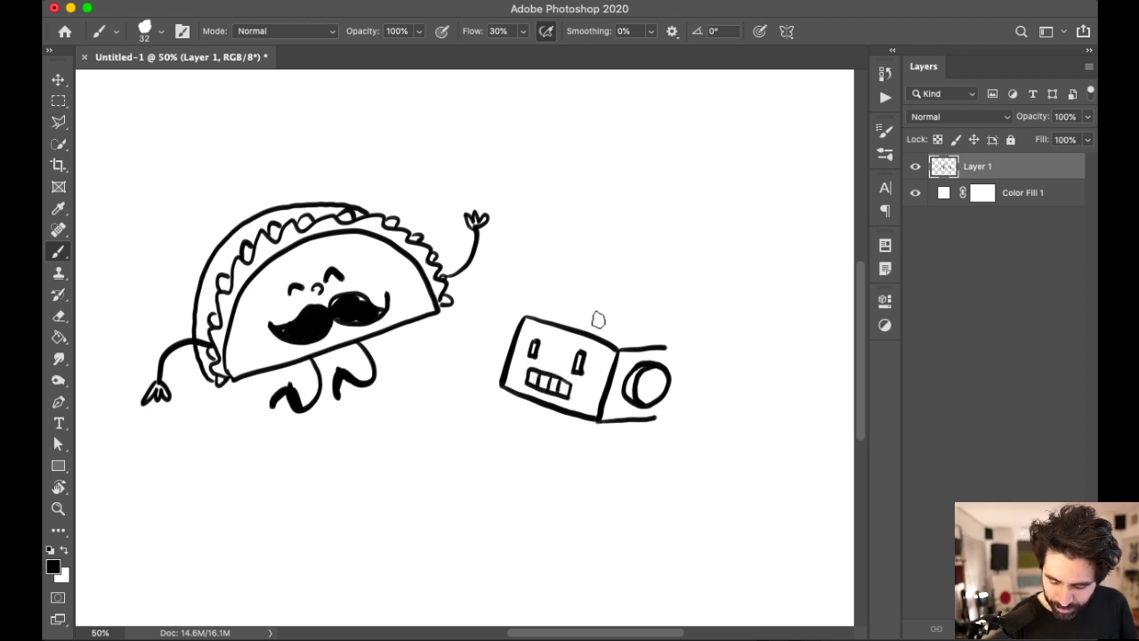
pyautogui.moveTo(577, 314)
pyautogui.mouseDown()
pyautogui.moveTo(611, 257)
pyautogui.moveTo(631, 300)
pyautogui.moveTo(628, 324)
pyautogui.moveTo(605, 327)
pyautogui.moveTo(629, 323)
pyautogui.moveTo(607, 287)
pyautogui.moveTo(614, 296)
pyautogui.mouseUp()
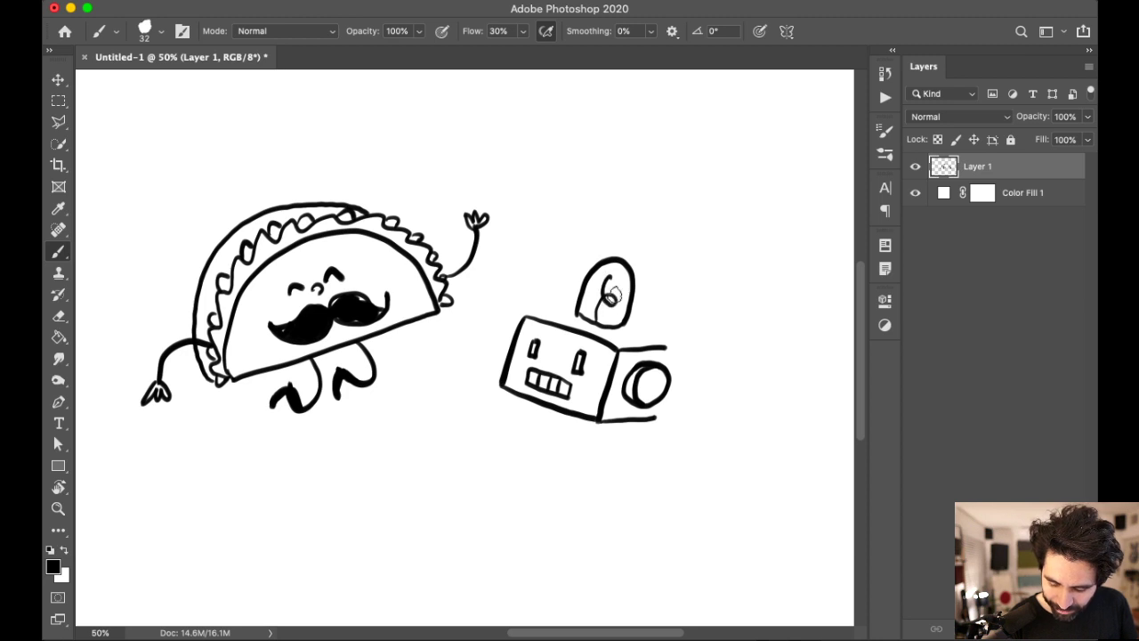
pyautogui.moveTo(531, 313)
pyautogui.mouseDown()
pyautogui.moveTo(571, 301)
pyautogui.moveTo(662, 339)
pyautogui.moveTo(657, 422)
pyautogui.mouseUp()
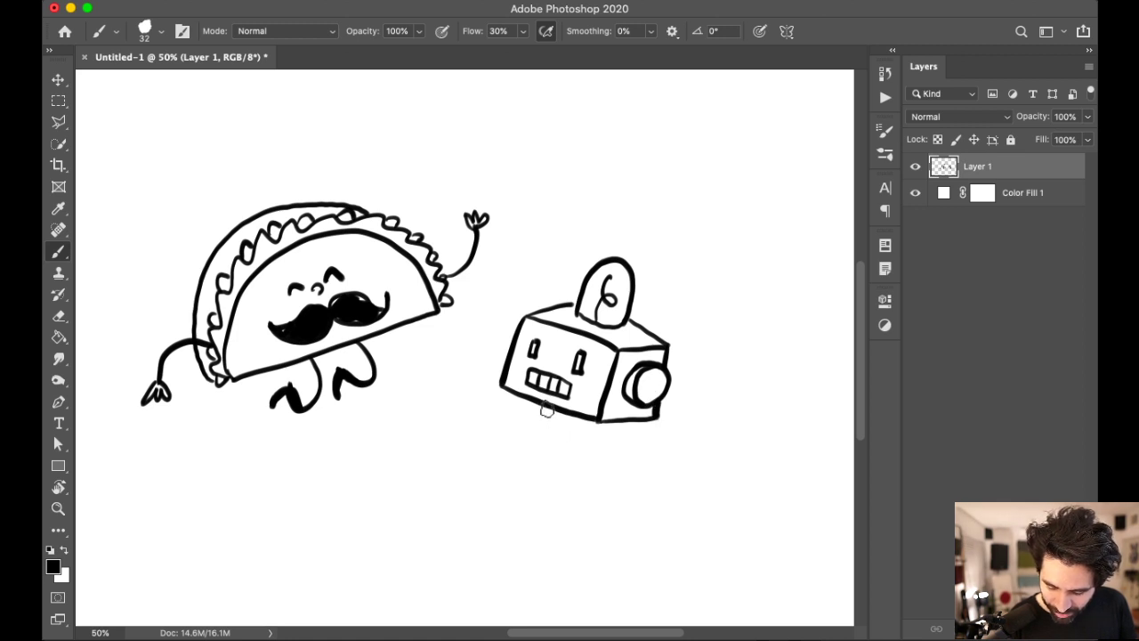
pyautogui.moveTo(546, 407)
pyautogui.mouseDown()
pyautogui.moveTo(542, 419)
pyautogui.moveTo(574, 435)
pyautogui.moveTo(586, 424)
pyautogui.mouseUp()
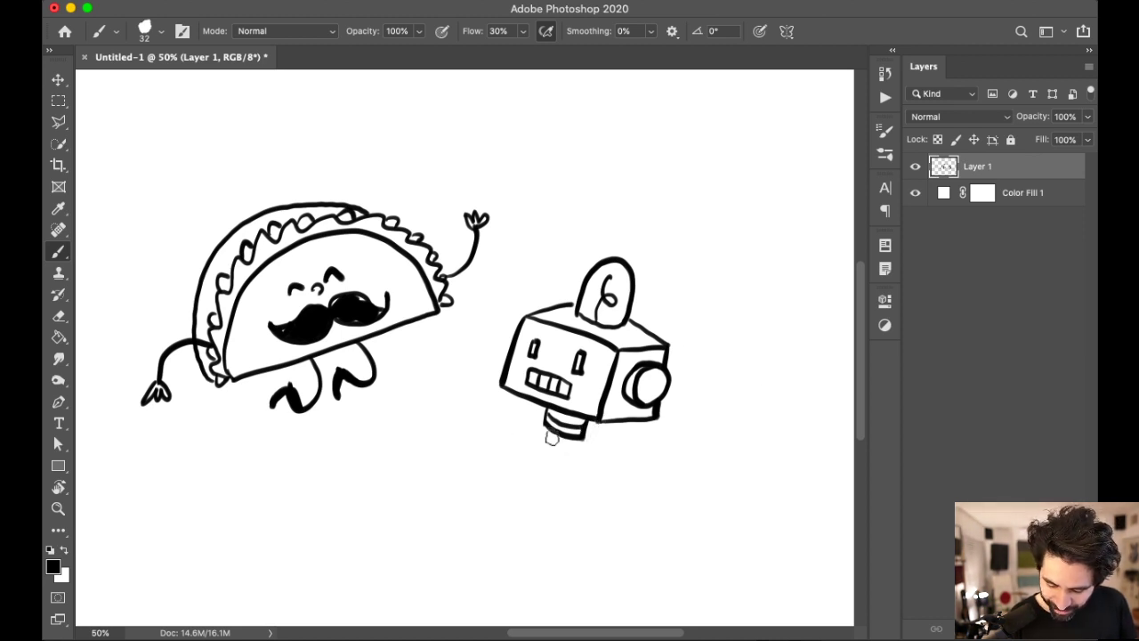
pyautogui.scroll(2, 678, 396)
pyautogui.hscroll(-5, 685, 382)
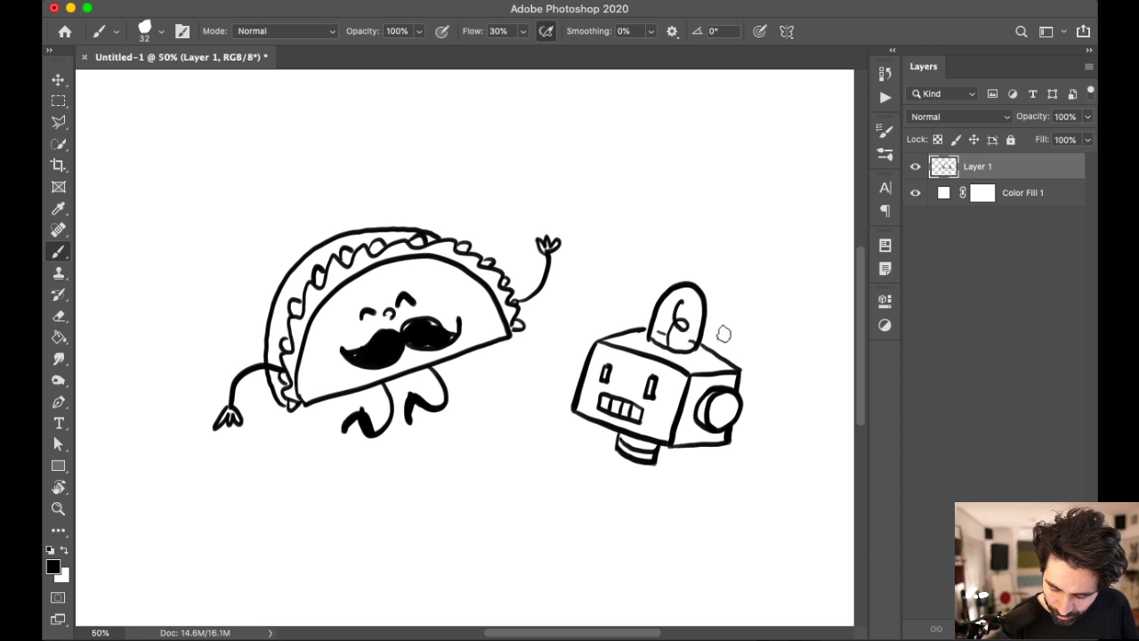
pyautogui.hscroll(5, 734, 392)
pyautogui.scroll(-1, 734, 392)
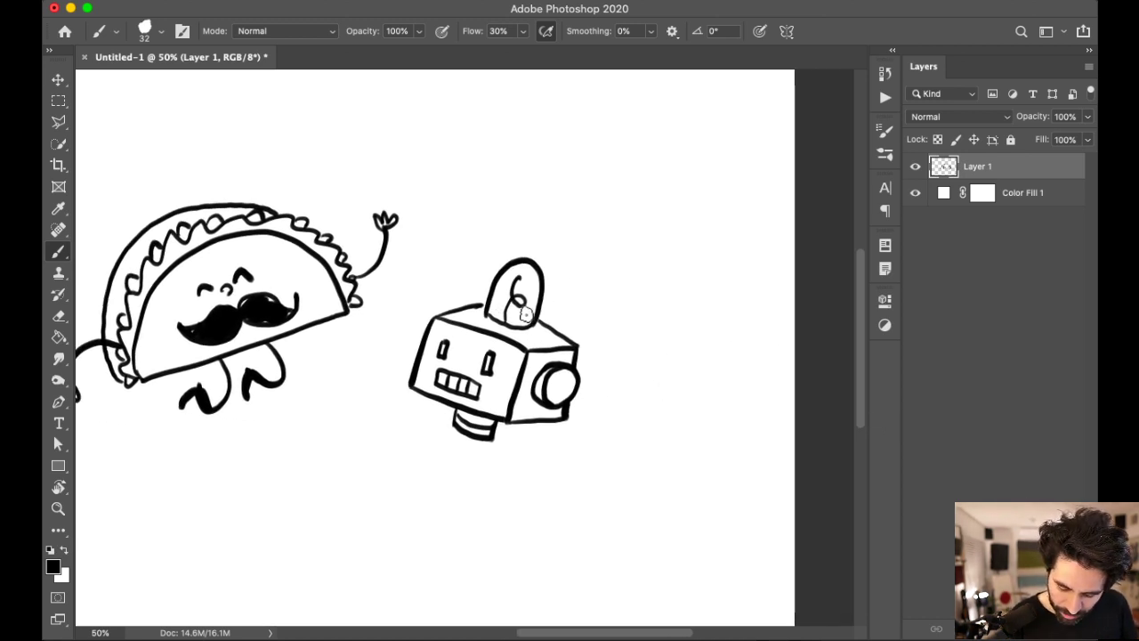
pyautogui.scroll(-3, 649, 377)
pyautogui.hscroll(2, 648, 376)
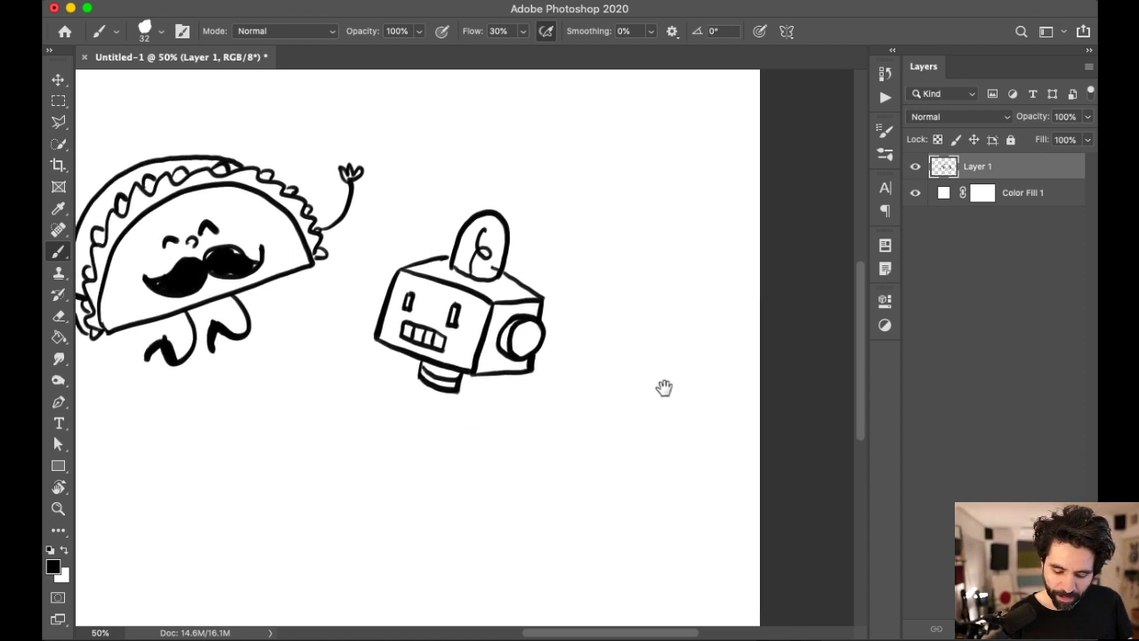
pyautogui.hscroll(-5, 664, 387)
pyautogui.hscroll(-5, 653, 371)
pyautogui.scroll(-2, 694, 347)
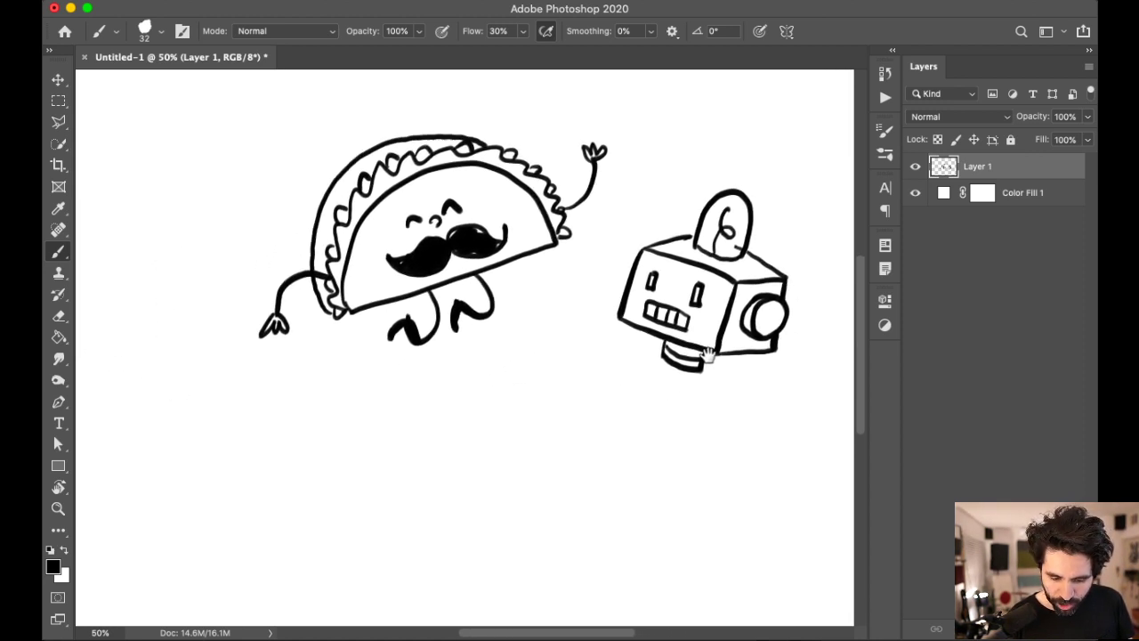
pyautogui.hscroll(-3, 695, 344)
pyautogui.scroll(2, 694, 344)
pyautogui.hscroll(1, 703, 366)
pyautogui.scroll(-2, 623, 349)
pyautogui.hscroll(3, 623, 349)
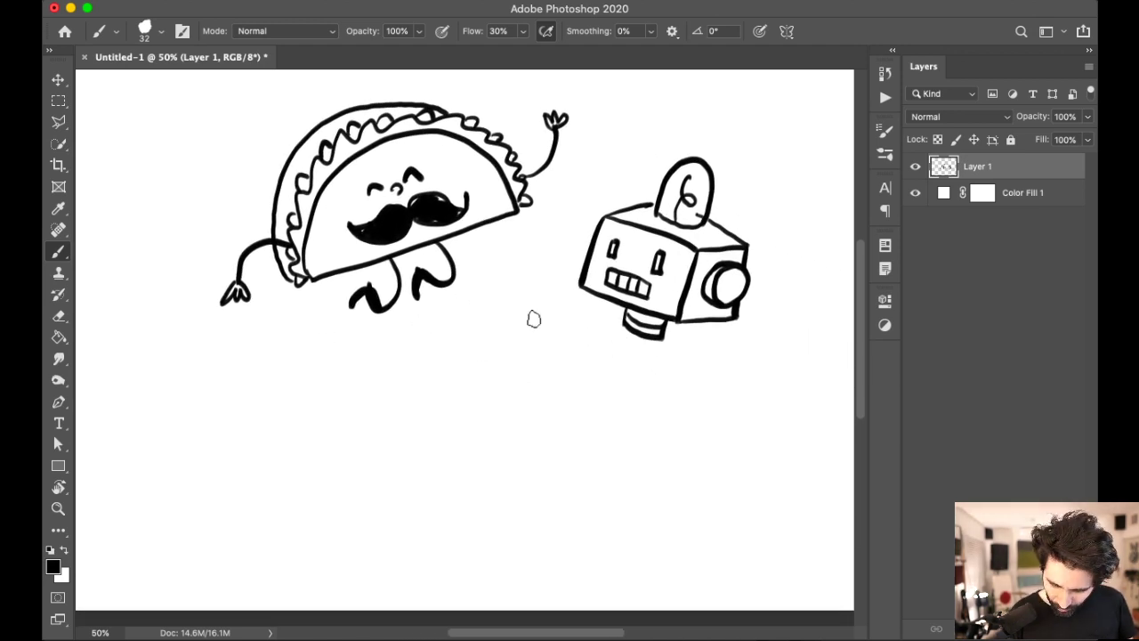
# Step: Draw a cup below the taco with rim, handle, eyes and black coffee inside
pyautogui.moveTo(523, 332)
pyautogui.mouseDown()
pyautogui.moveTo(482, 344)
pyautogui.moveTo(485, 370)
pyautogui.moveTo(560, 363)
pyautogui.moveTo(586, 335)
pyautogui.moveTo(542, 323)
pyautogui.moveTo(477, 345)
pyautogui.moveTo(580, 344)
pyautogui.mouseUp()
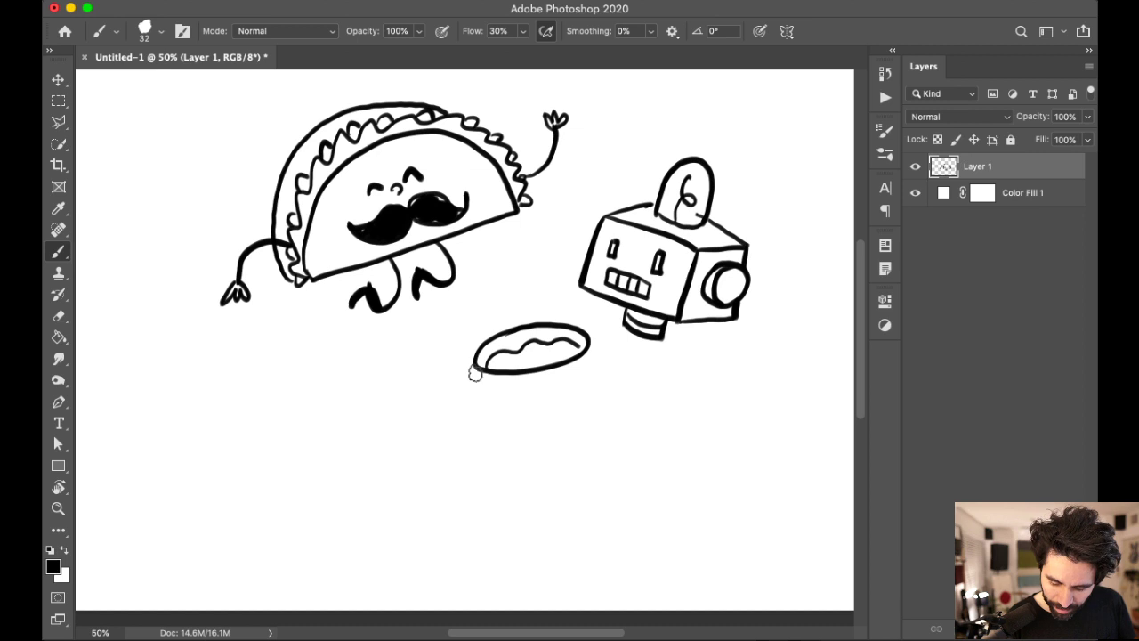
pyautogui.moveTo(474, 364)
pyautogui.mouseDown()
pyautogui.moveTo(494, 423)
pyautogui.moveTo(542, 436)
pyautogui.moveTo(579, 414)
pyautogui.moveTo(588, 339)
pyautogui.mouseUp()
pyautogui.moveTo(472, 378)
pyautogui.mouseDown()
pyautogui.moveTo(437, 372)
pyautogui.moveTo(470, 408)
pyautogui.moveTo(480, 396)
pyautogui.moveTo(454, 379)
pyautogui.moveTo(463, 398)
pyautogui.moveTo(473, 389)
pyautogui.mouseUp()
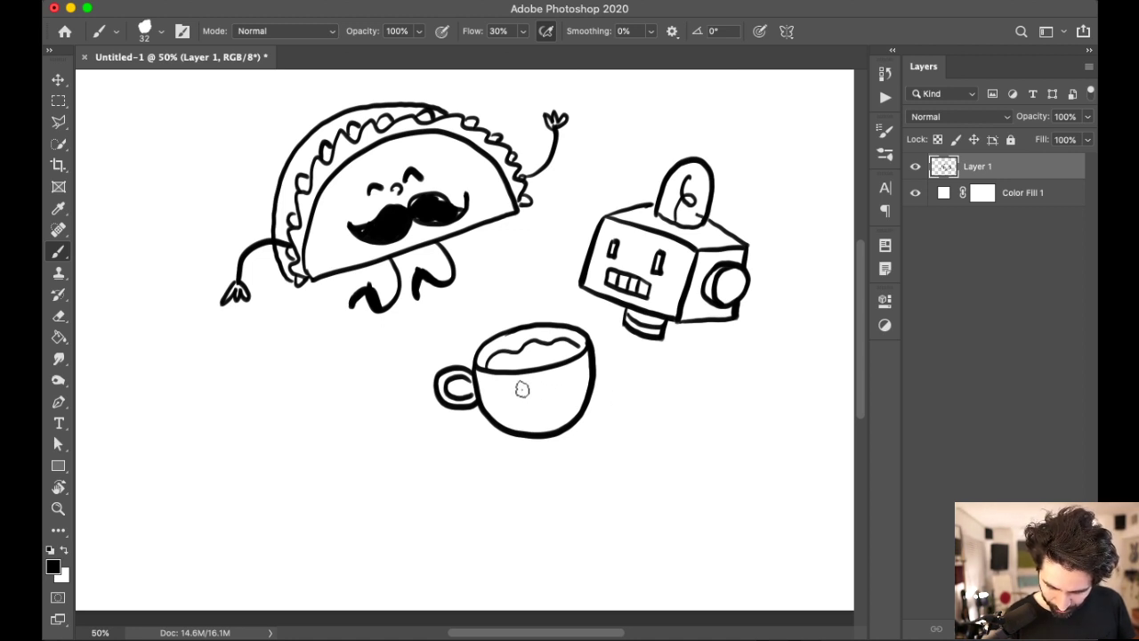
pyautogui.moveTo(564, 379); pyautogui.dragTo(554, 392)
pyautogui.moveTo(496, 362)
pyautogui.mouseDown()
pyautogui.moveTo(531, 348)
pyautogui.moveTo(566, 345)
pyautogui.moveTo(530, 354)
pyautogui.mouseUp()
# Step: Give the cup two curled legs and two arms with a hand on the right
pyautogui.moveTo(515, 436)
pyautogui.mouseDown()
pyautogui.moveTo(516, 458)
pyautogui.moveTo(496, 461)
pyautogui.mouseUp()
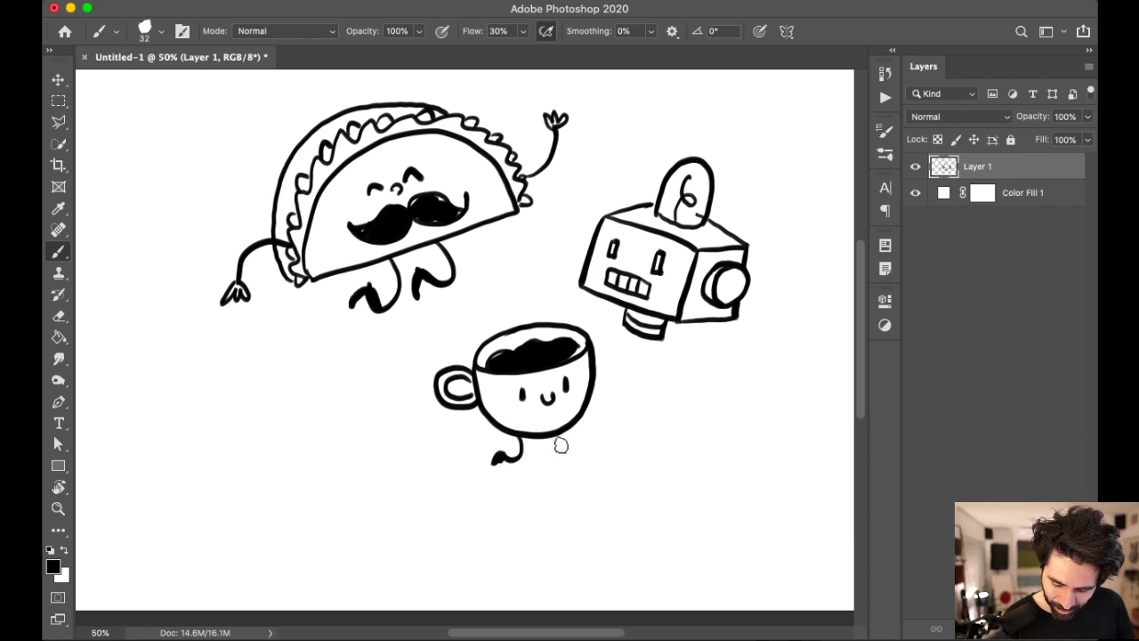
pyautogui.moveTo(563, 435); pyautogui.dragTo(594, 456)
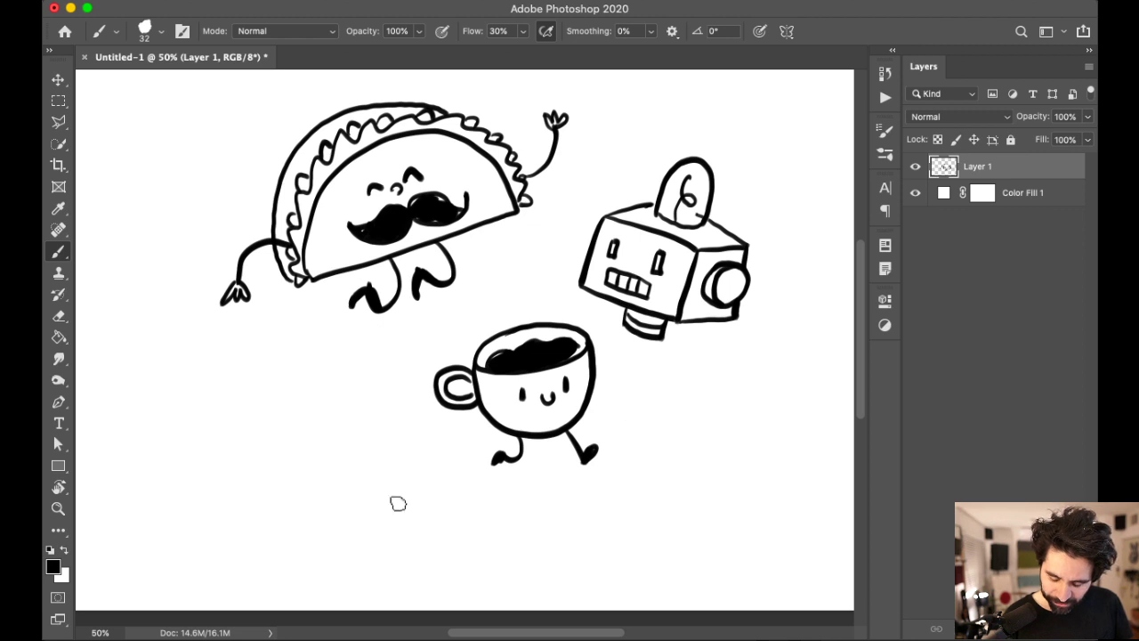
pyautogui.moveTo(488, 413); pyautogui.dragTo(455, 434)
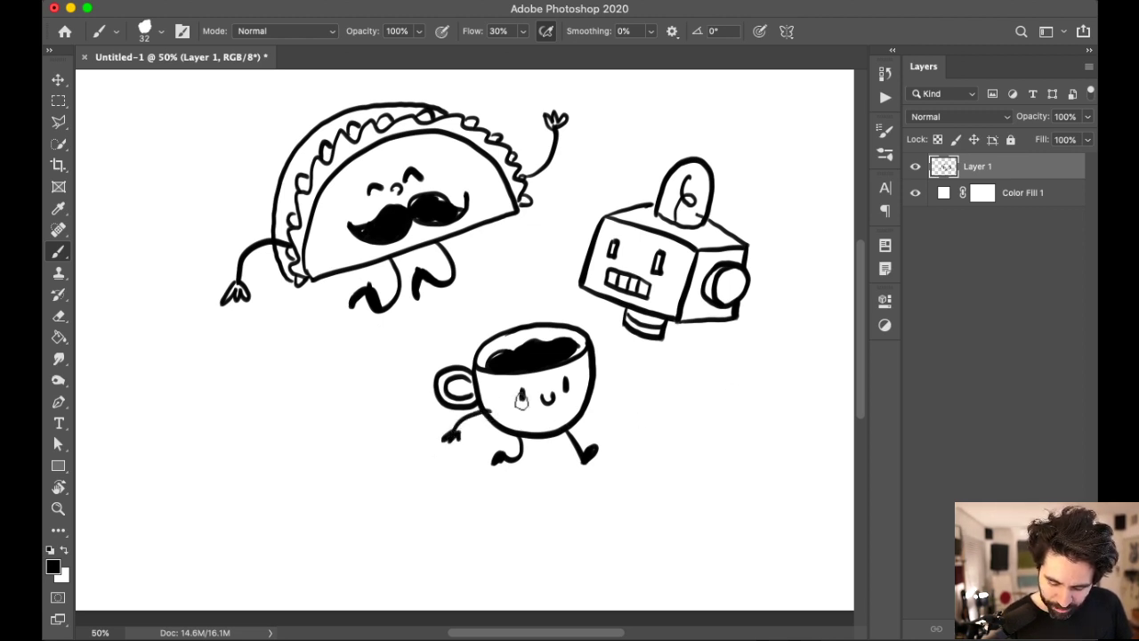
pyautogui.moveTo(589, 400); pyautogui.dragTo(628, 405)
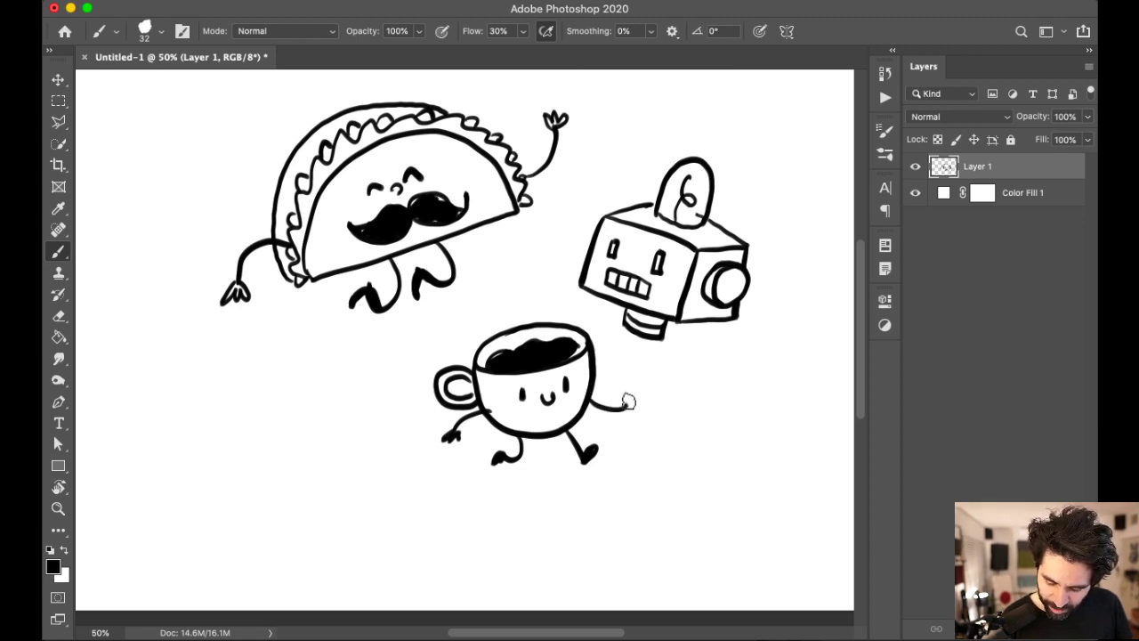
pyautogui.moveTo(630, 408)
pyautogui.mouseDown()
pyautogui.moveTo(644, 377)
pyautogui.moveTo(645, 424)
pyautogui.moveTo(677, 429)
pyautogui.mouseUp()
# Step: Draw a small 3D box with a wavy stripe held in the cup's right hand
pyautogui.moveTo(639, 377)
pyautogui.mouseDown()
pyautogui.moveTo(674, 377)
pyautogui.moveTo(674, 424)
pyautogui.mouseUp()
pyautogui.moveTo(676, 376)
pyautogui.mouseDown()
pyautogui.moveTo(690, 423)
pyautogui.moveTo(673, 431)
pyautogui.mouseUp()
pyautogui.moveTo(643, 375); pyautogui.dragTo(681, 372)
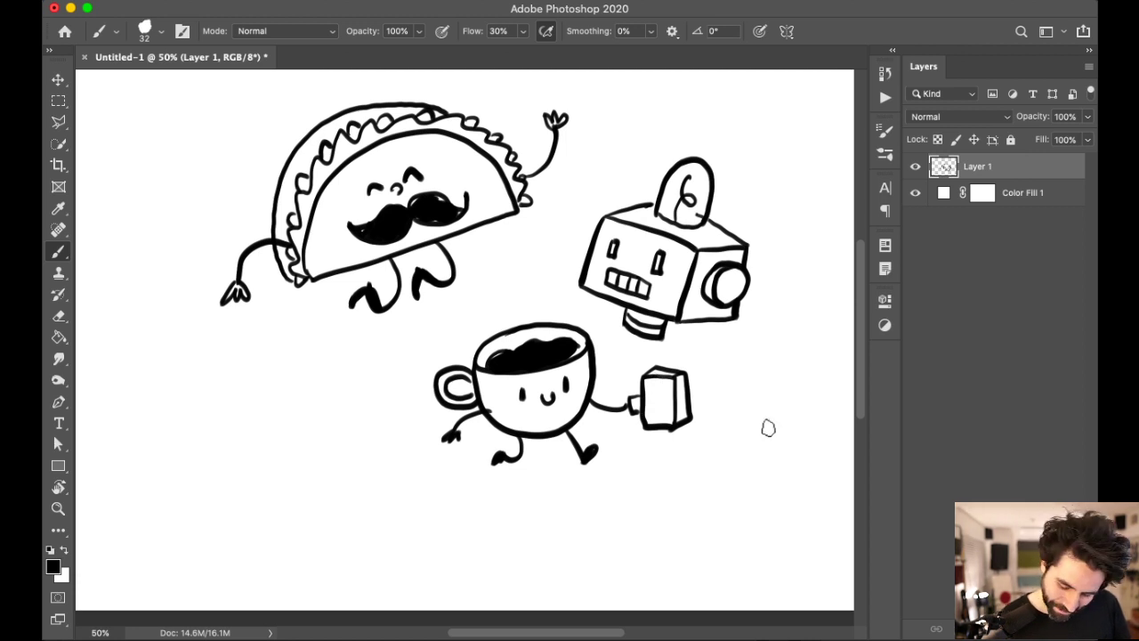
pyautogui.moveTo(656, 381); pyautogui.dragTo(660, 427)
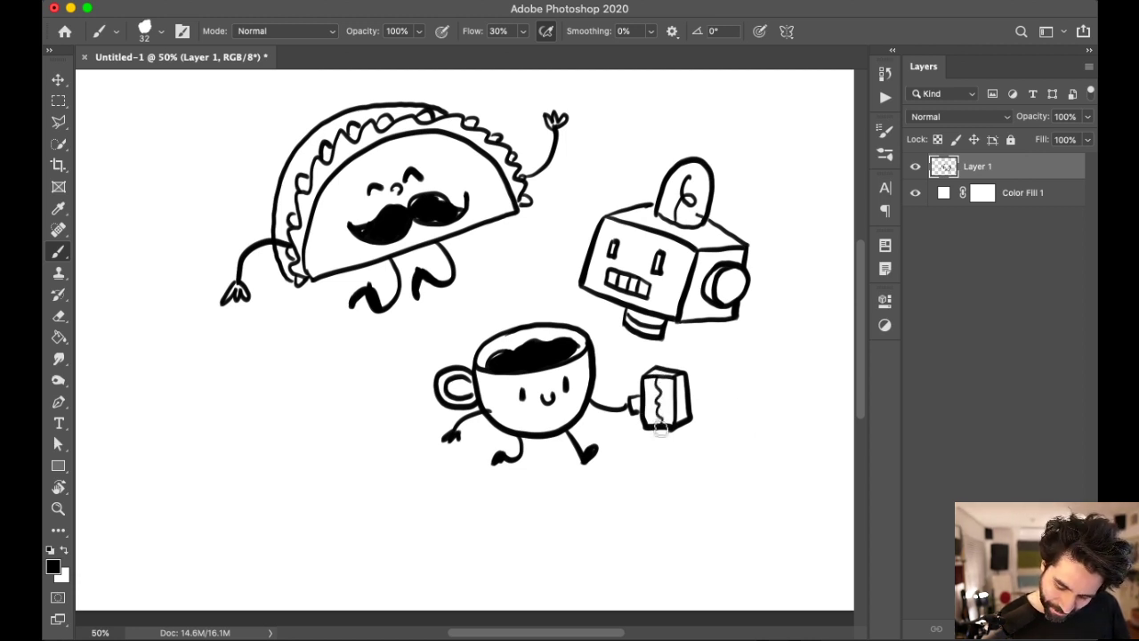
pyautogui.moveTo(656, 378); pyautogui.dragTo(742, 383)
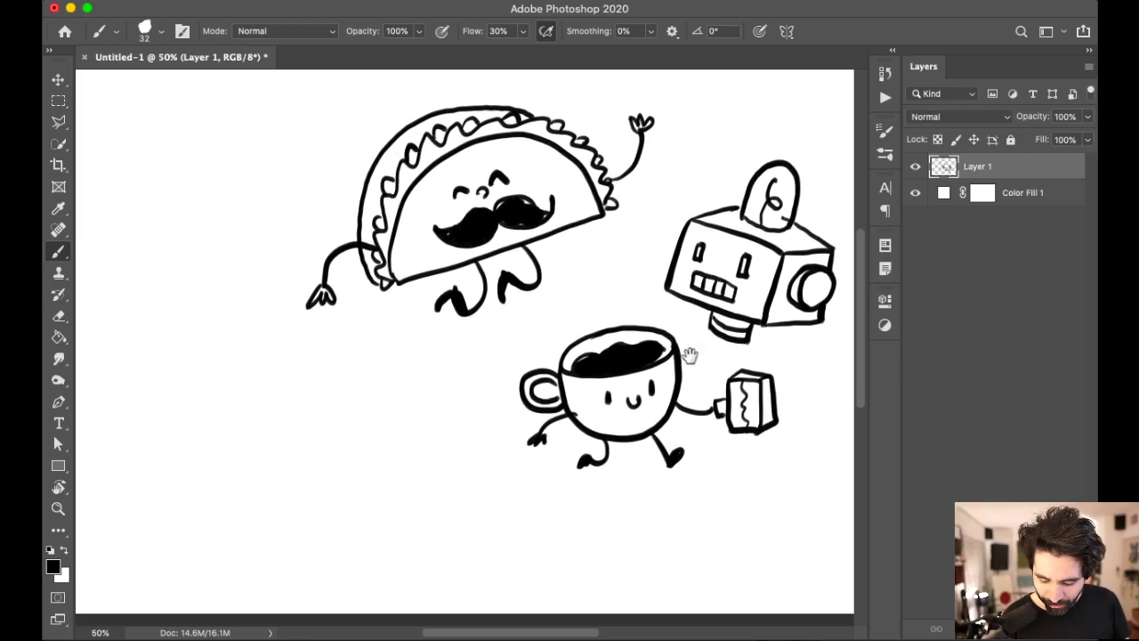
pyautogui.hscroll(5, 667, 369)
pyautogui.scroll(2, 668, 369)
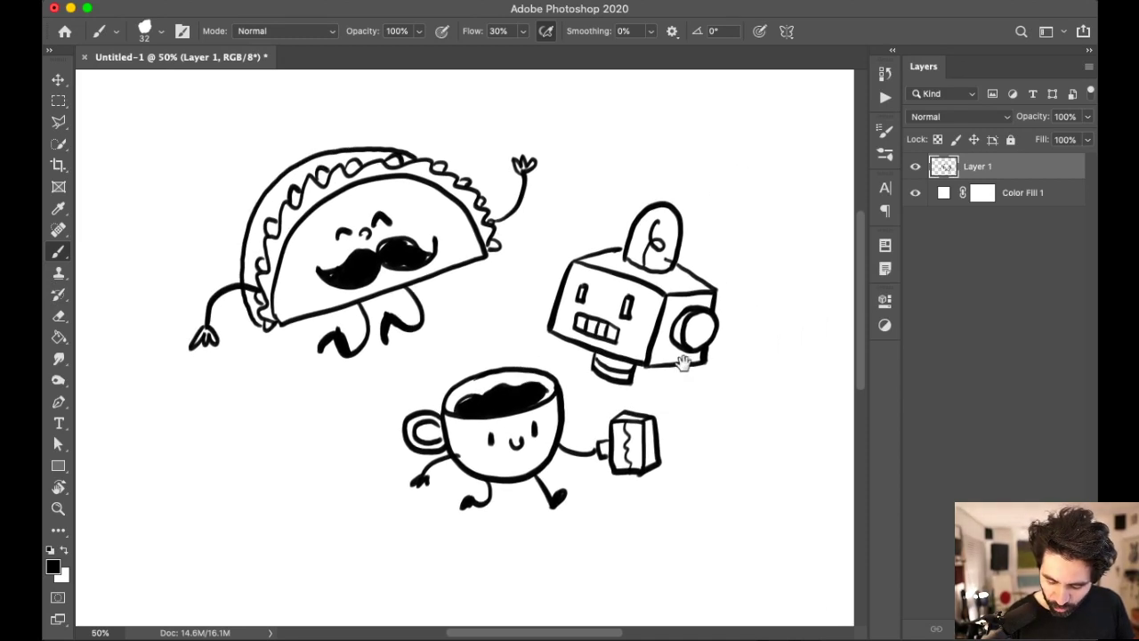
pyautogui.moveTo(450, 285); pyautogui.dragTo(488, 350)
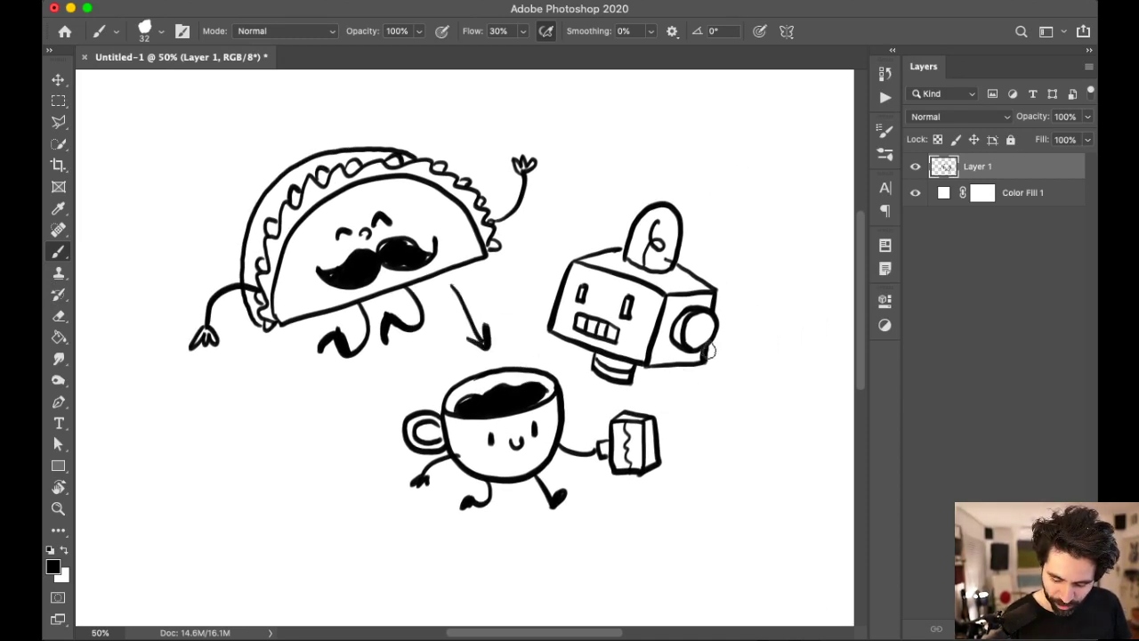
pyautogui.press('super+z')
pyautogui.press('super+z')
pyautogui.press('super+z')
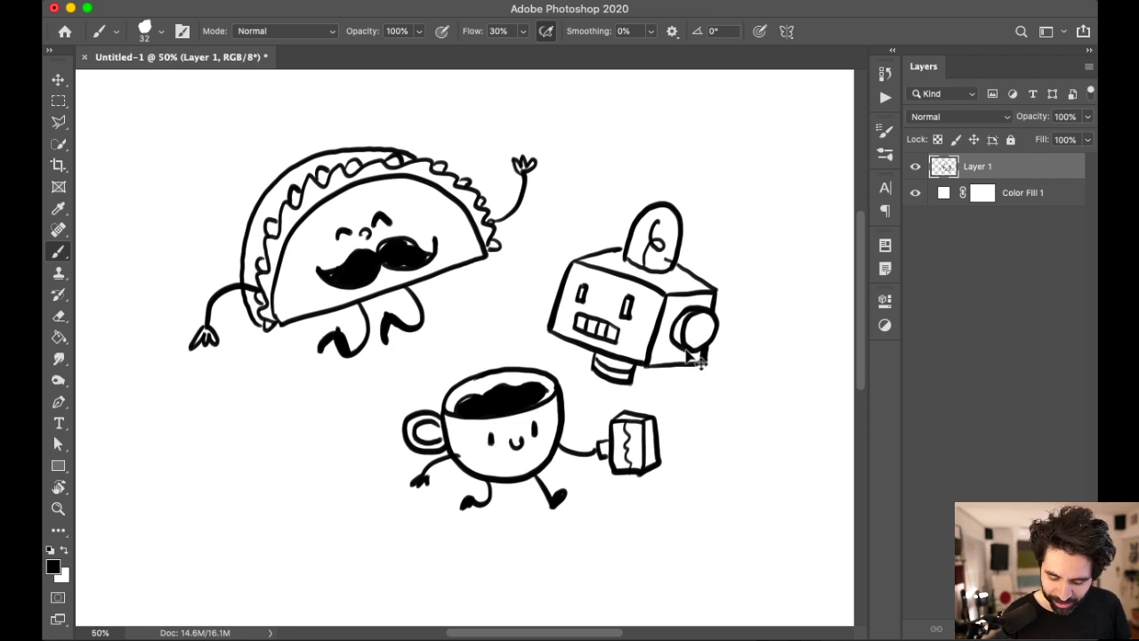
pyautogui.hscroll(-5, 576, 331)
pyautogui.scroll(2, 576, 331)
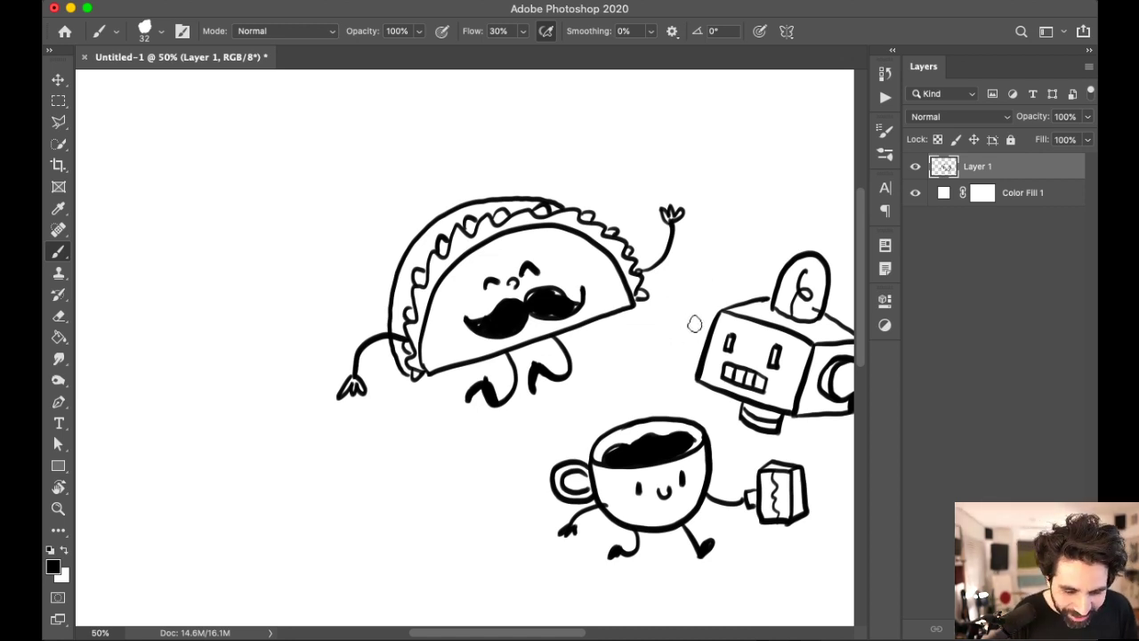
pyautogui.hscroll(5, 681, 323)
pyautogui.scroll(-2, 682, 323)
pyautogui.hscroll(3, 671, 356)
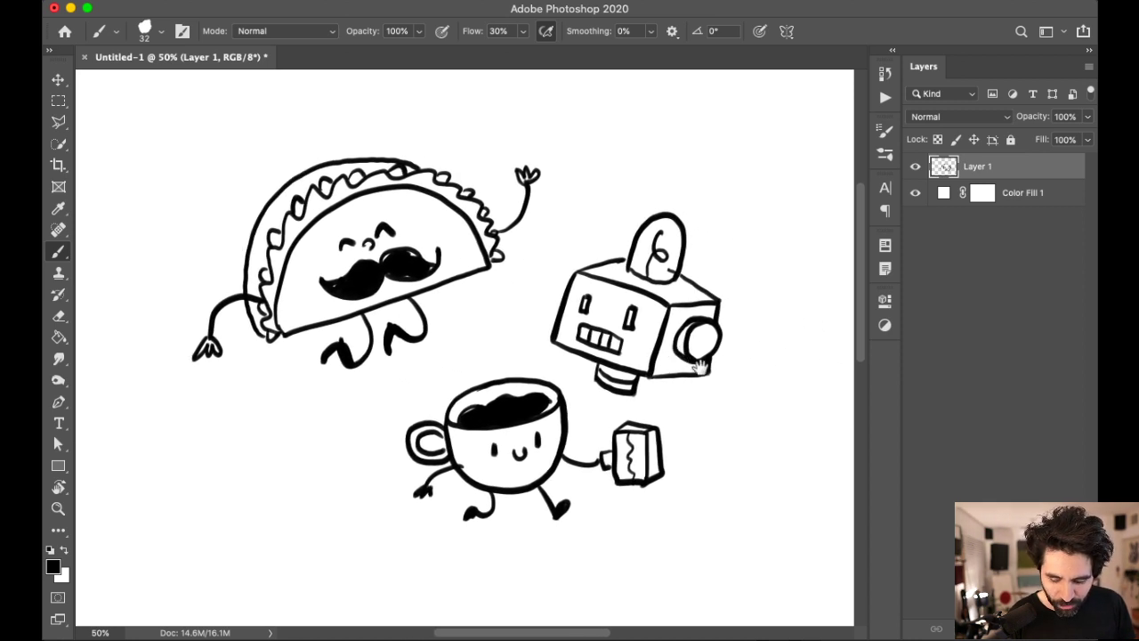
pyautogui.hscroll(3, 694, 360)
pyautogui.scroll(-1, 694, 361)
pyautogui.scroll(3, 682, 382)
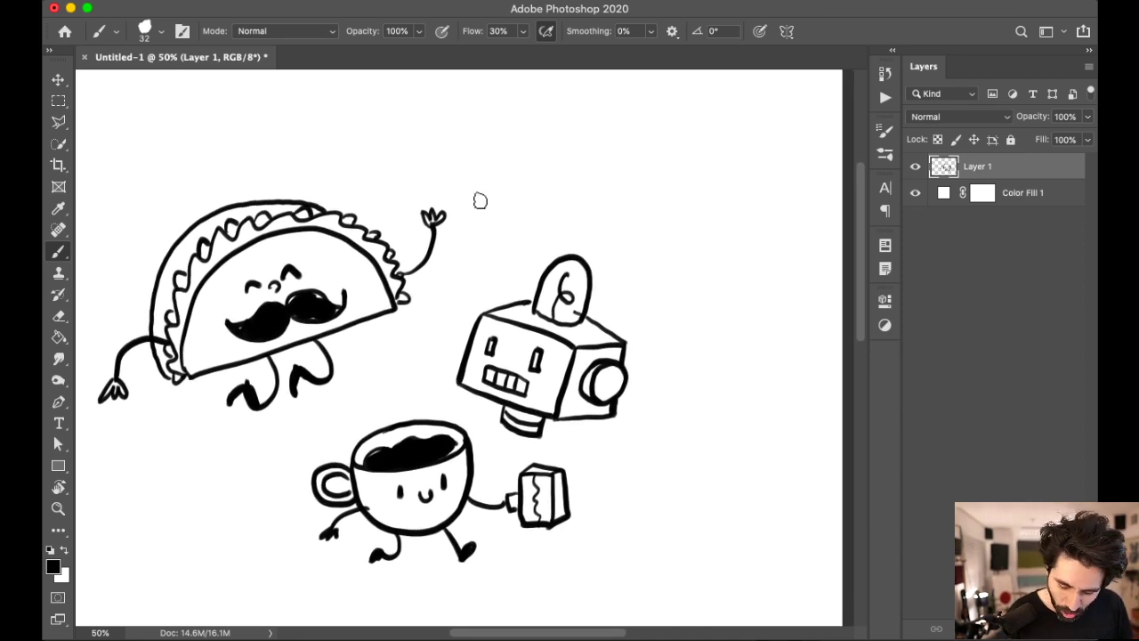
# Step: Draw a small ghost with a wavy bottom and eyes above the robot
pyautogui.moveTo(483, 194)
pyautogui.mouseDown()
pyautogui.moveTo(459, 229)
pyautogui.moveTo(468, 270)
pyautogui.moveTo(478, 280)
pyautogui.moveTo(528, 244)
pyautogui.mouseUp()
pyautogui.moveTo(464, 200)
pyautogui.mouseDown()
pyautogui.moveTo(509, 204)
pyautogui.moveTo(533, 251)
pyautogui.mouseUp()
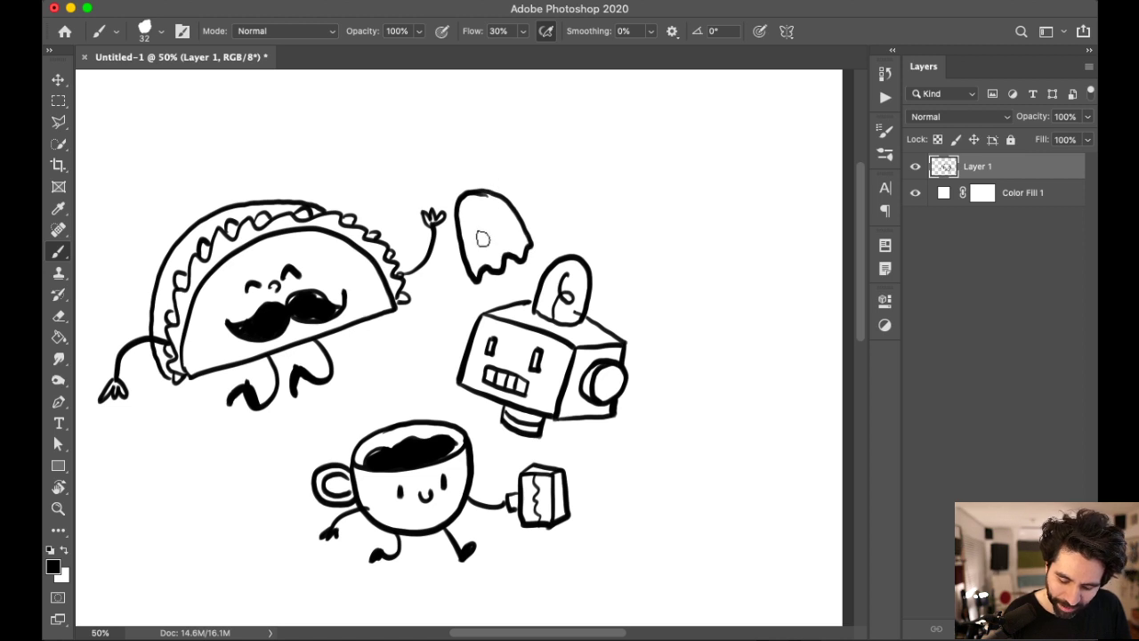
pyautogui.moveTo(471, 232); pyautogui.dragTo(480, 230)
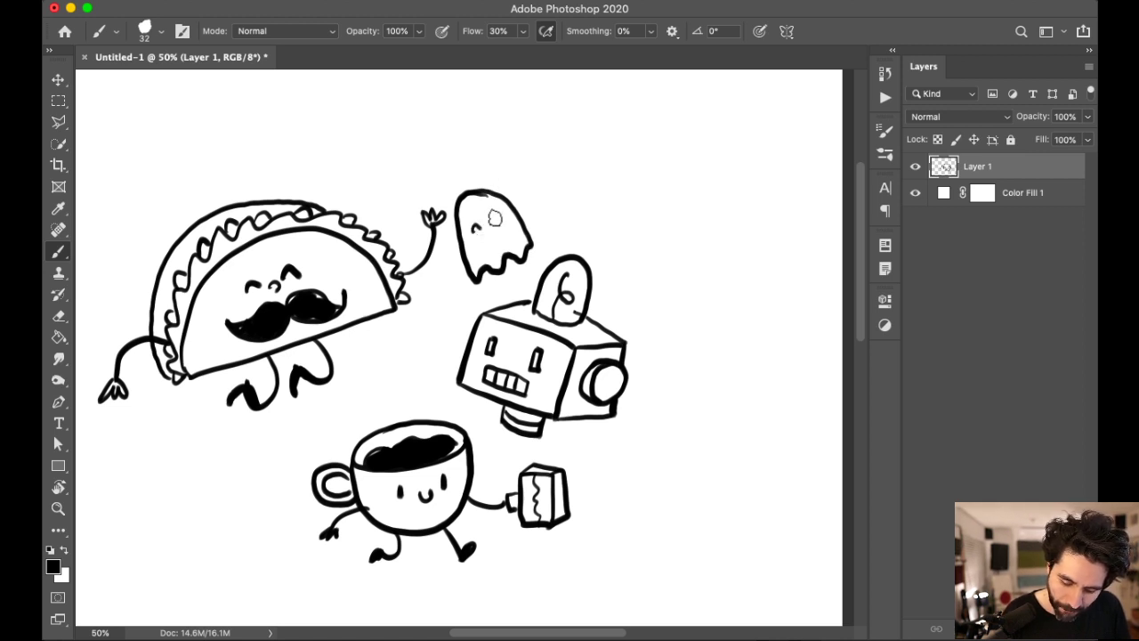
# Step: Pan to the area left of the taco and start the bunny's head outline
pyautogui.hscroll(-5, 739, 287)
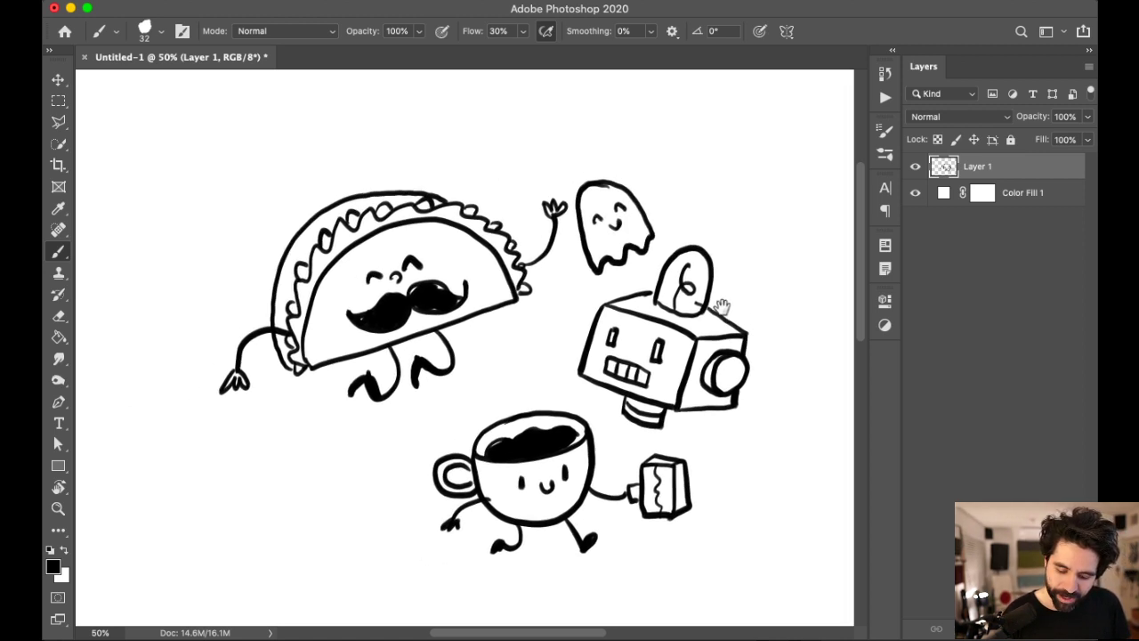
pyautogui.hscroll(4, 731, 300)
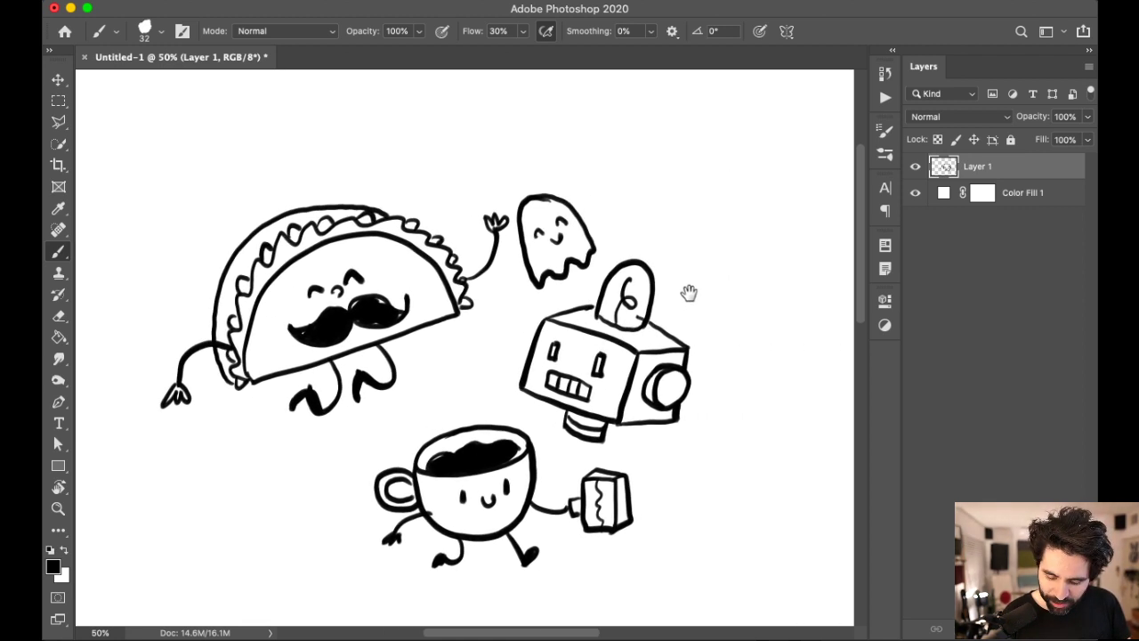
pyautogui.hscroll(-5, 634, 381)
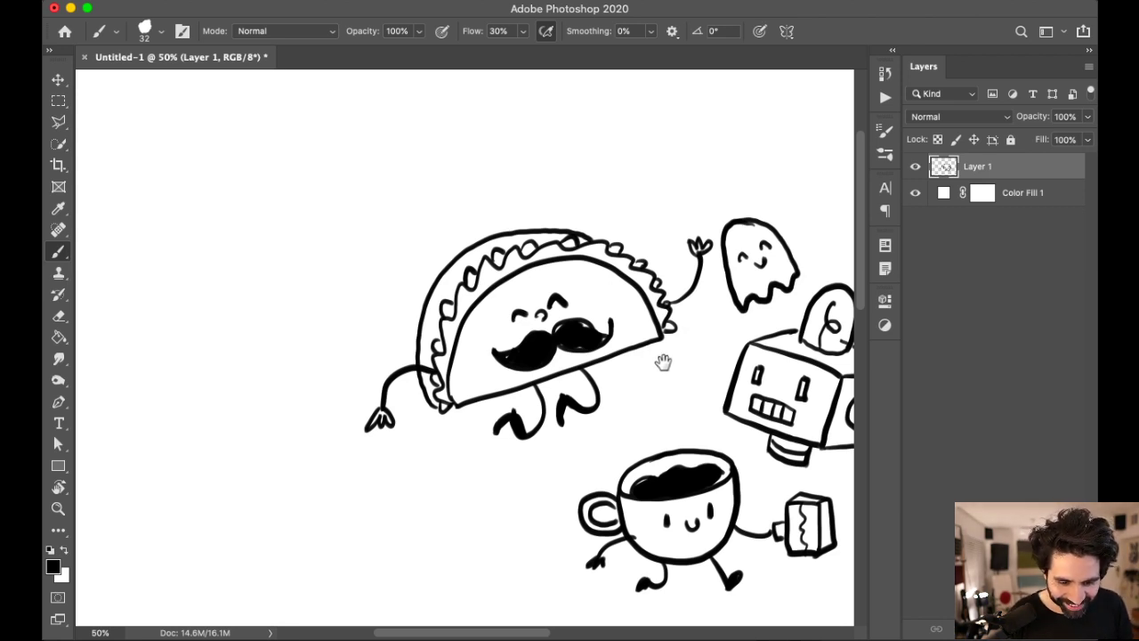
pyautogui.hscroll(-3, 658, 372)
pyautogui.scroll(-2, 658, 372)
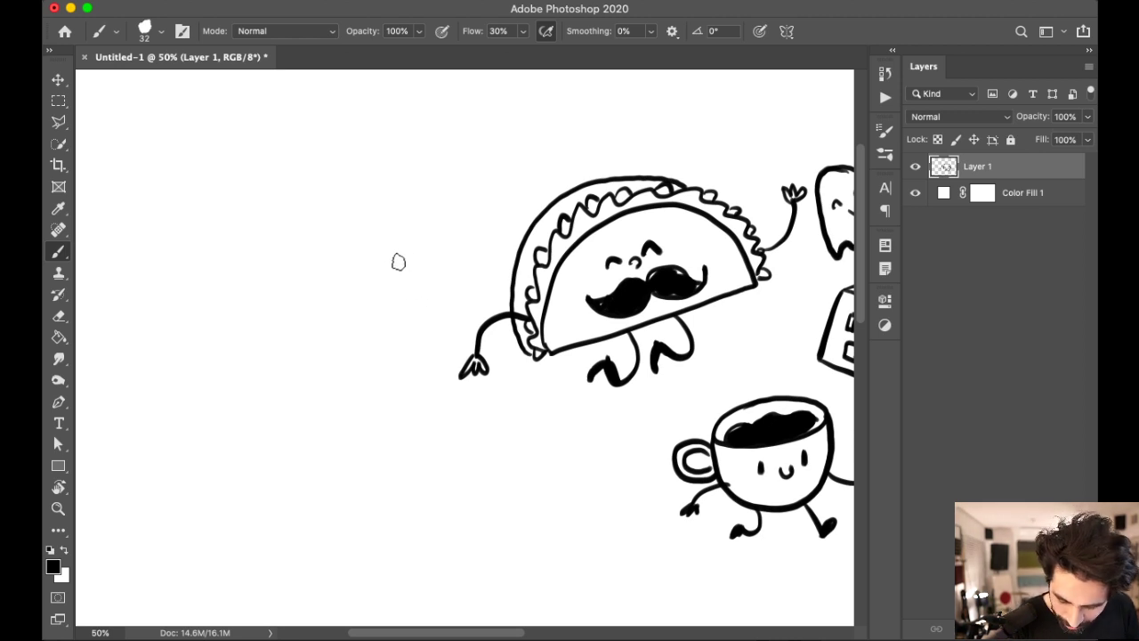
pyautogui.moveTo(397, 253)
pyautogui.mouseDown()
pyautogui.moveTo(371, 297)
pyautogui.moveTo(428, 313)
pyautogui.moveTo(452, 279)
pyautogui.moveTo(424, 254)
pyautogui.moveTo(390, 249)
pyautogui.moveTo(378, 262)
pyautogui.moveTo(423, 189)
pyautogui.mouseUp()
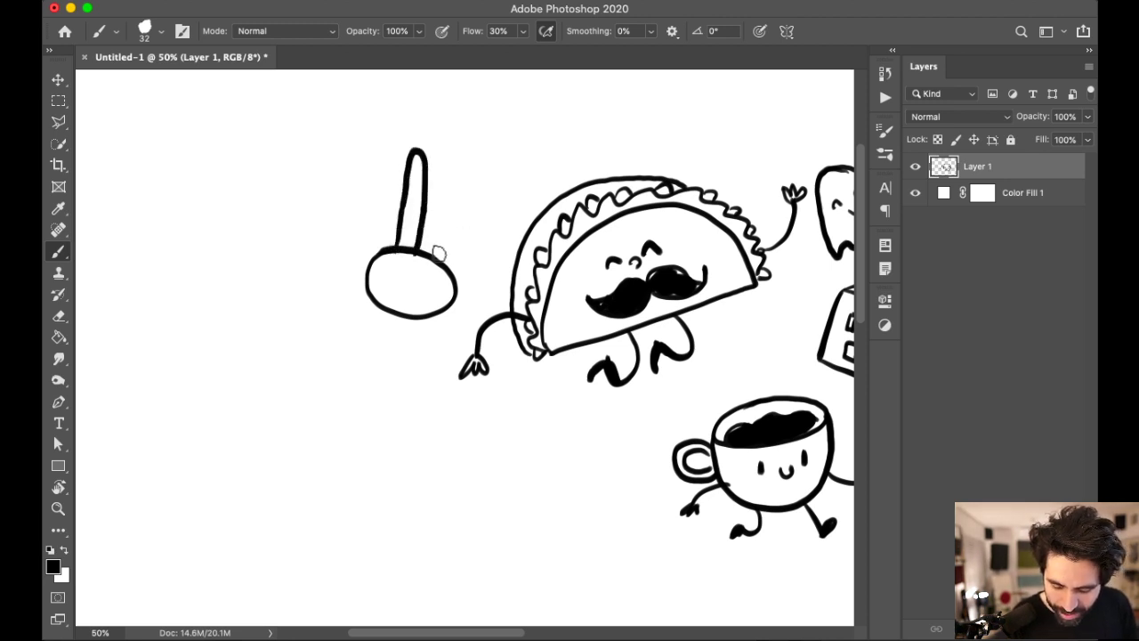
# Step: Draw the bunny's two tall ears with an inner ear line above its head
pyautogui.moveTo(452, 214)
pyautogui.mouseDown()
pyautogui.moveTo(483, 187)
pyautogui.moveTo(454, 278)
pyautogui.mouseUp()
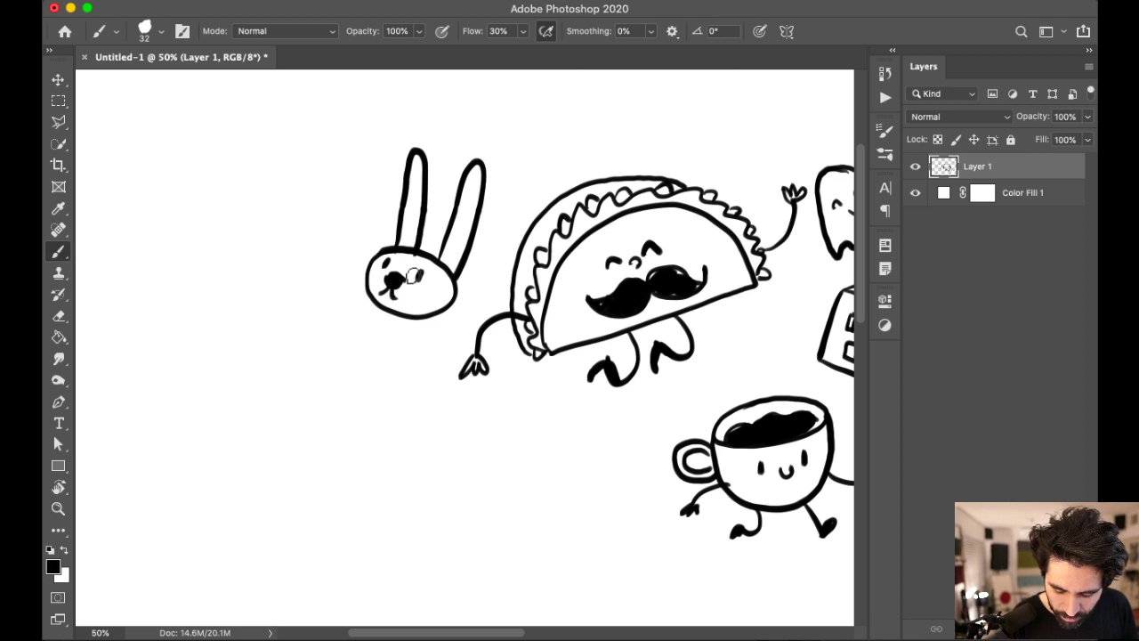
pyautogui.moveTo(462, 222); pyautogui.dragTo(433, 259)
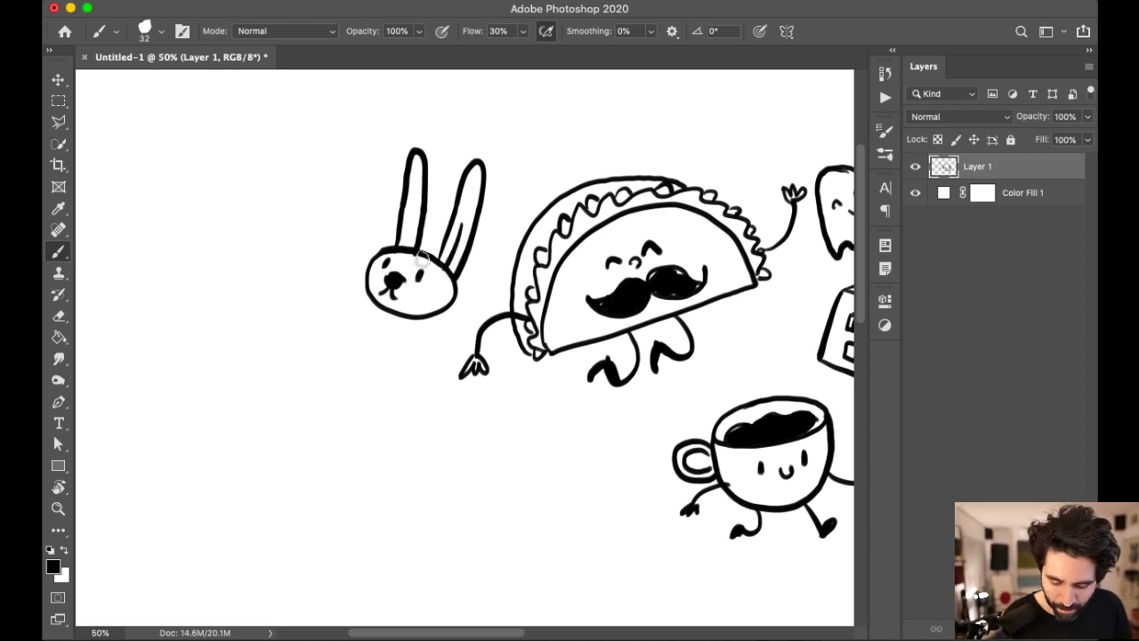
pyautogui.moveTo(677, 401); pyautogui.dragTo(741, 289)
pyautogui.moveTo(656, 352); pyautogui.dragTo(691, 331)
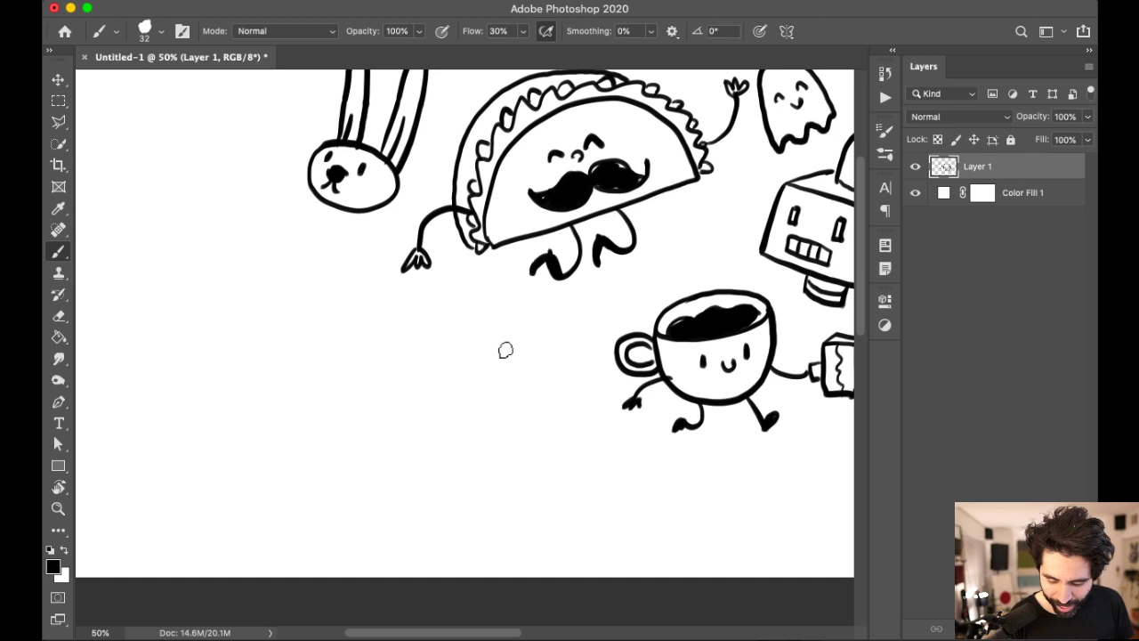
# Step: Draw the monster's dome body below the taco, with a small leg and an inner oval
pyautogui.moveTo(417, 379)
pyautogui.mouseDown()
pyautogui.moveTo(438, 333)
pyautogui.moveTo(521, 308)
pyautogui.moveTo(516, 405)
pyautogui.mouseUp()
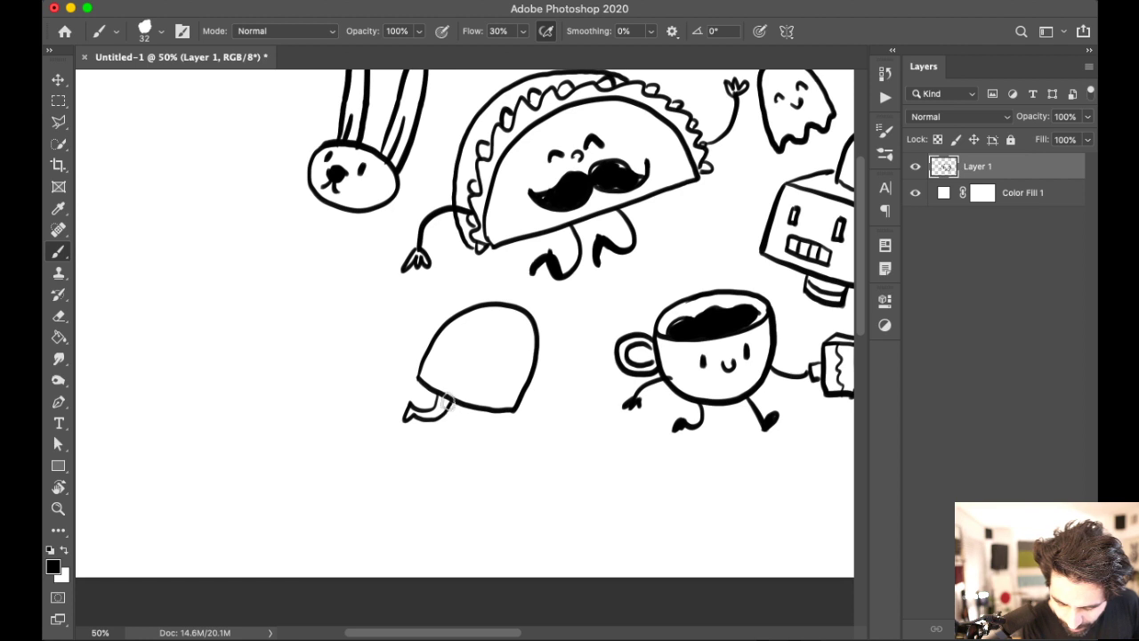
pyautogui.moveTo(474, 408); pyautogui.dragTo(451, 423)
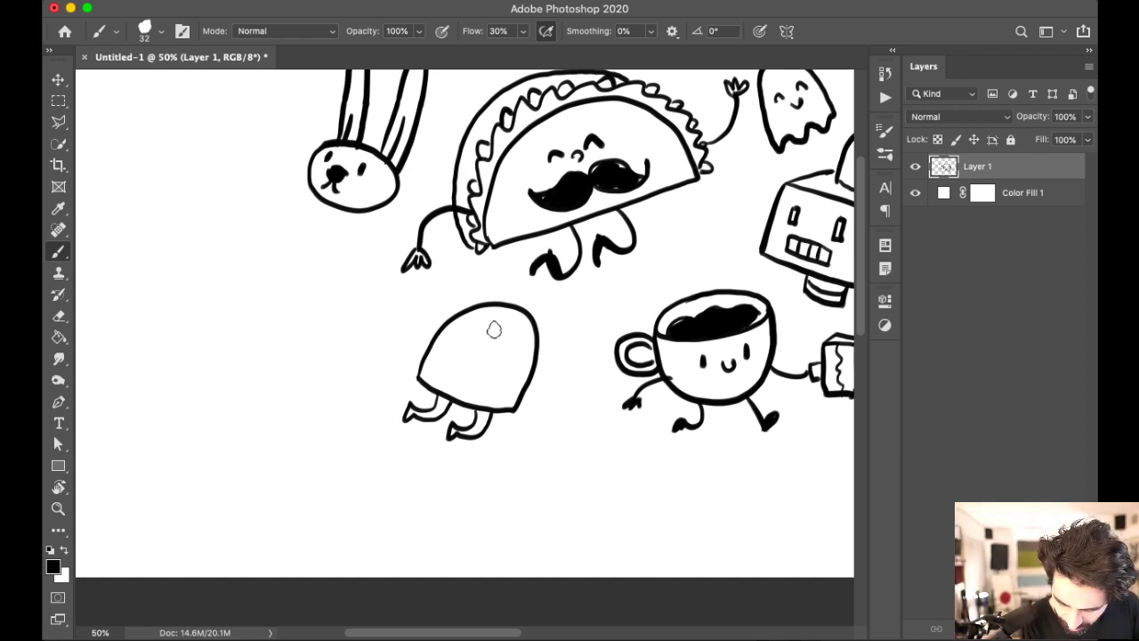
pyautogui.moveTo(516, 345); pyautogui.dragTo(470, 345)
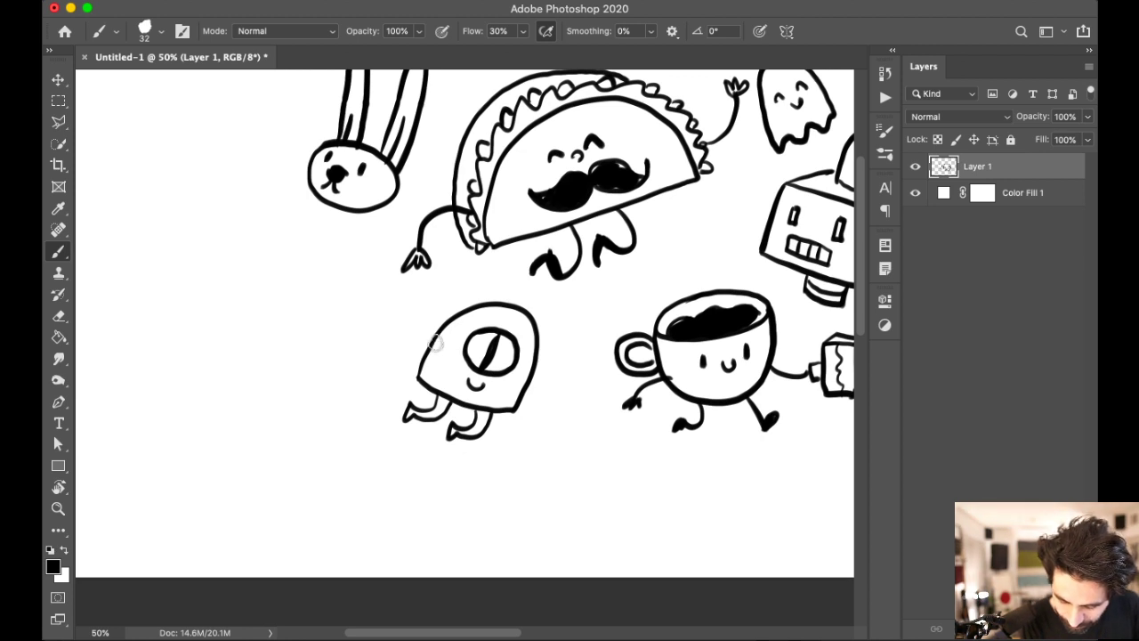
# Step: Add the monster's left arm and a pointed horn, erasing a bit of the body edge
pyautogui.press('e')
pyautogui.moveTo(430, 346); pyautogui.dragTo(434, 344)
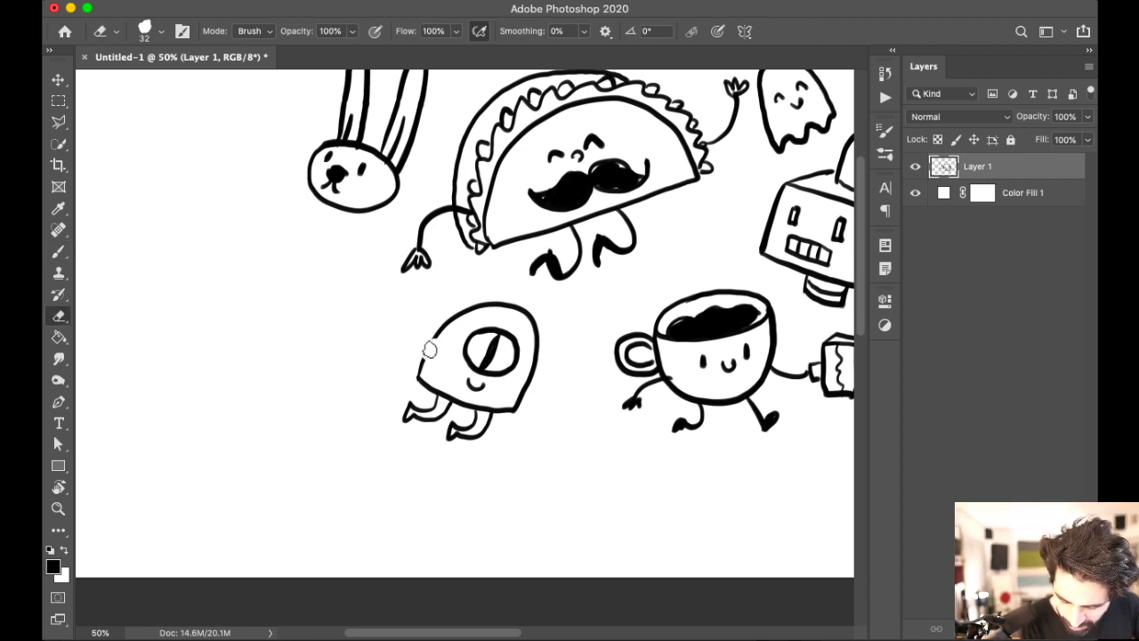
pyautogui.press('b')
pyautogui.moveTo(385, 343); pyautogui.dragTo(377, 360)
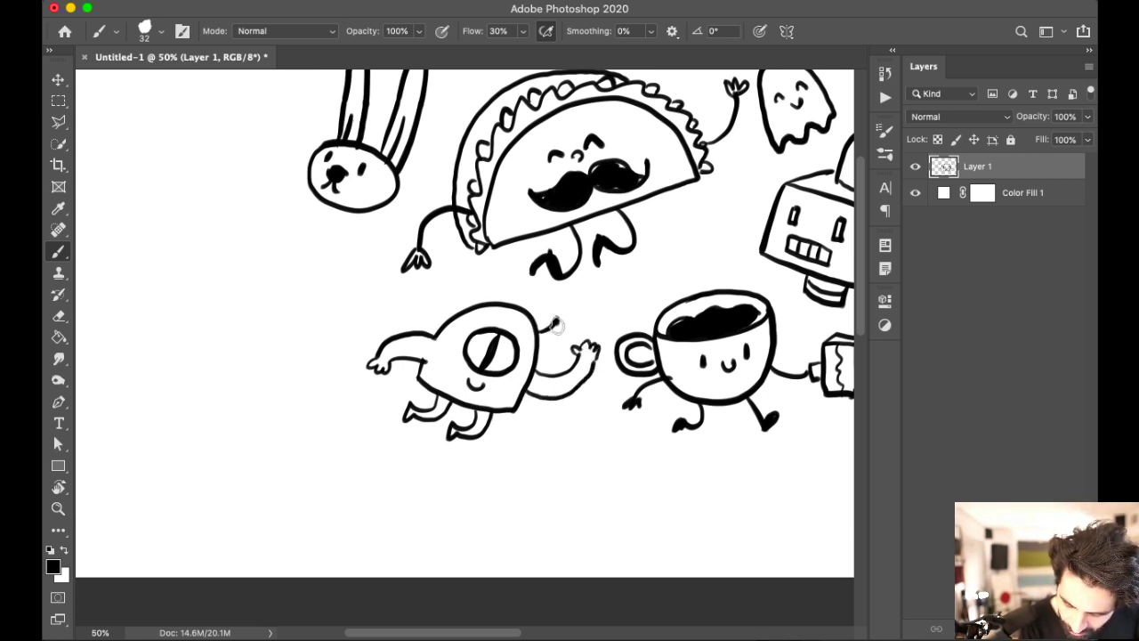
pyautogui.press('e')
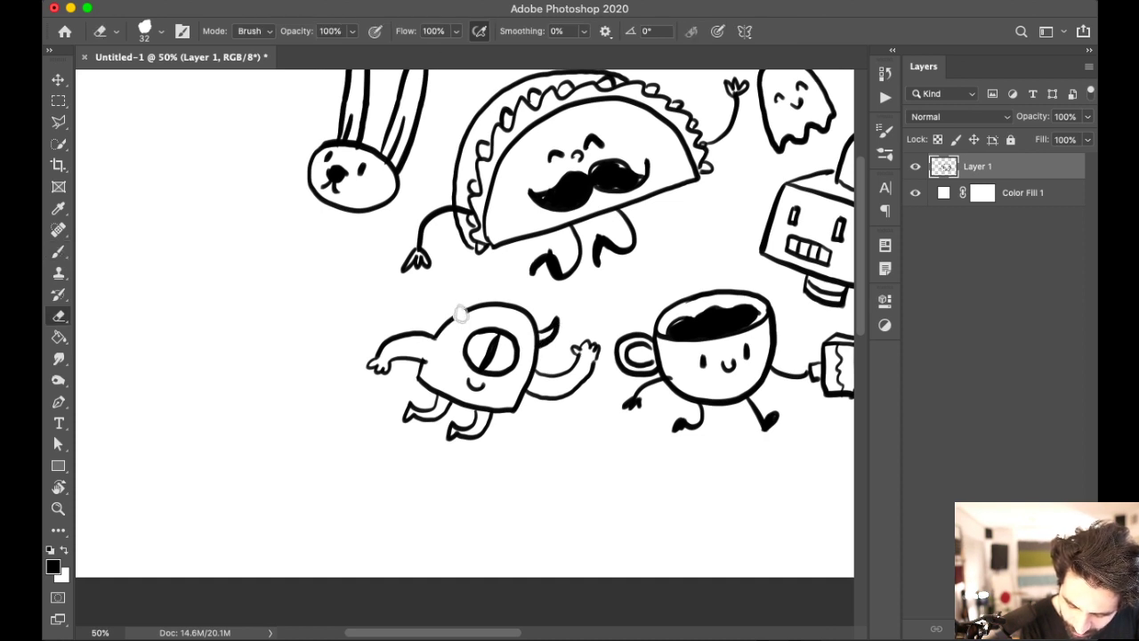
pyautogui.press('b')
pyautogui.moveTo(464, 315); pyautogui.dragTo(463, 293)
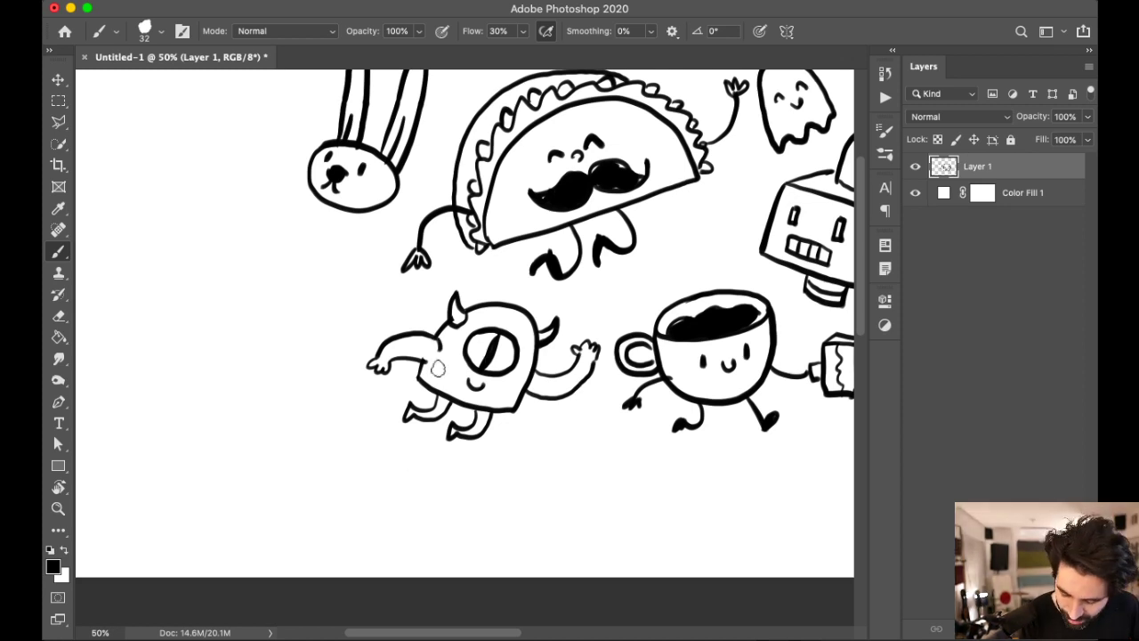
# Step: Zoom in close to add detail to the monster's lower right foot, then zoom back out
pyautogui.hscroll(1, 650, 382)
pyautogui.scroll(-1, 649, 382)
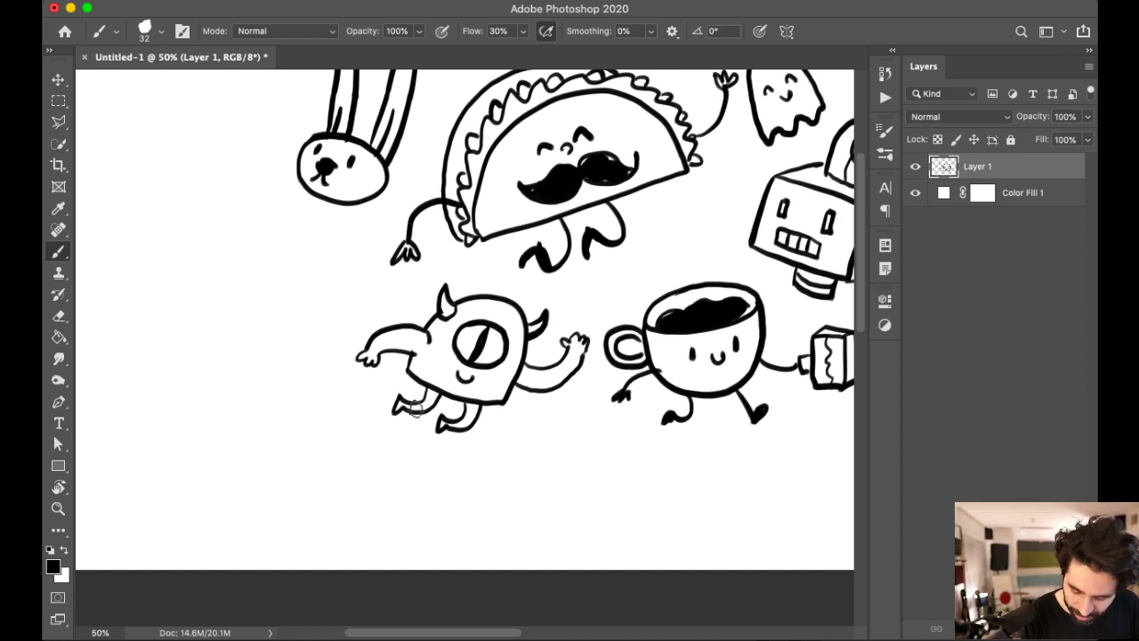
pyautogui.press('super+equal')
pyautogui.press('super+equal')
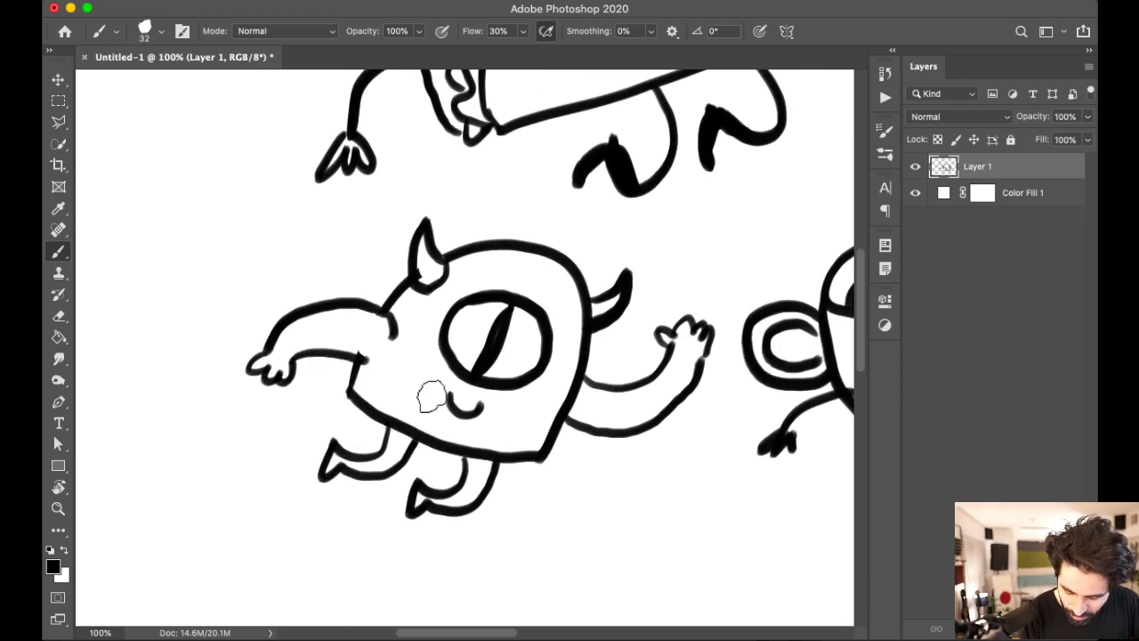
pyautogui.scroll(-2, 431, 396)
pyautogui.hscroll(-2, 430, 396)
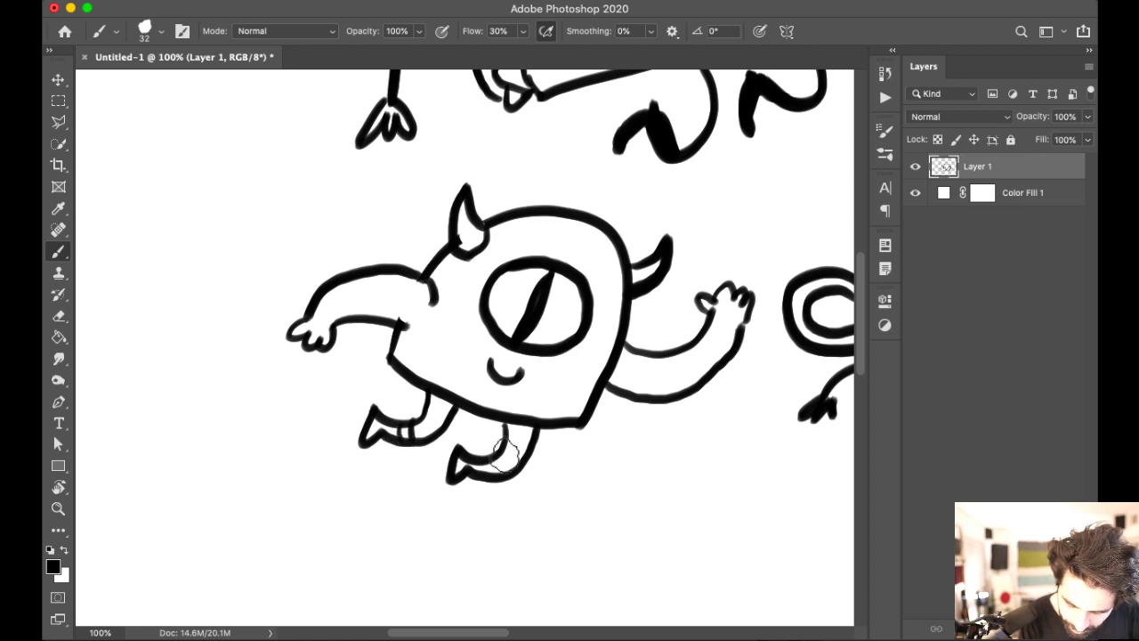
pyautogui.moveTo(488, 459); pyautogui.dragTo(500, 471)
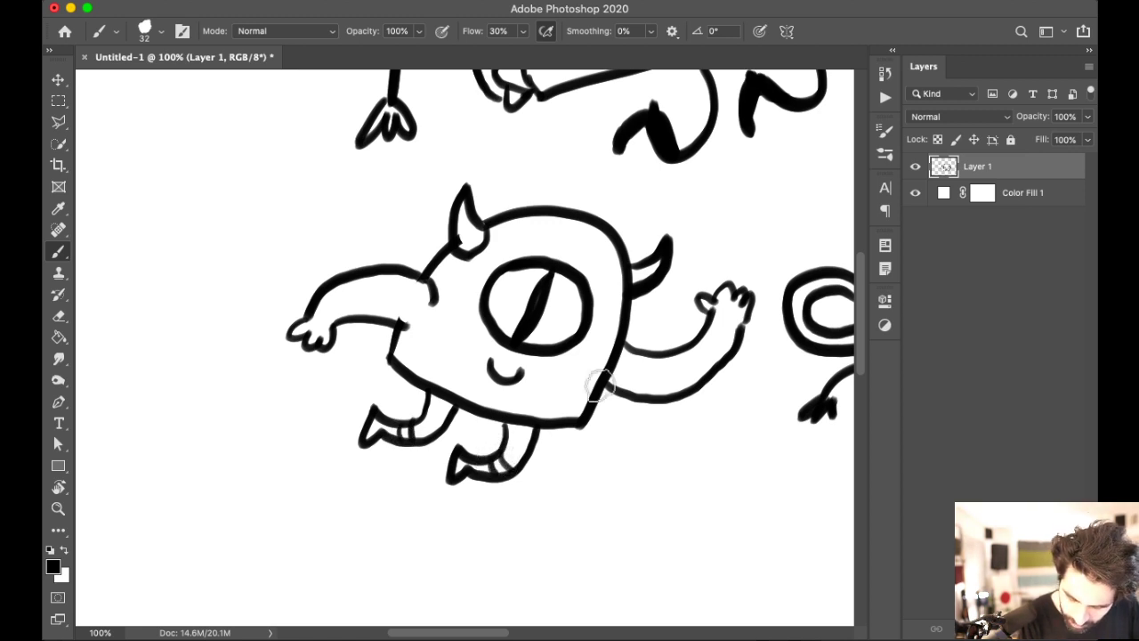
pyautogui.press('super+minus')
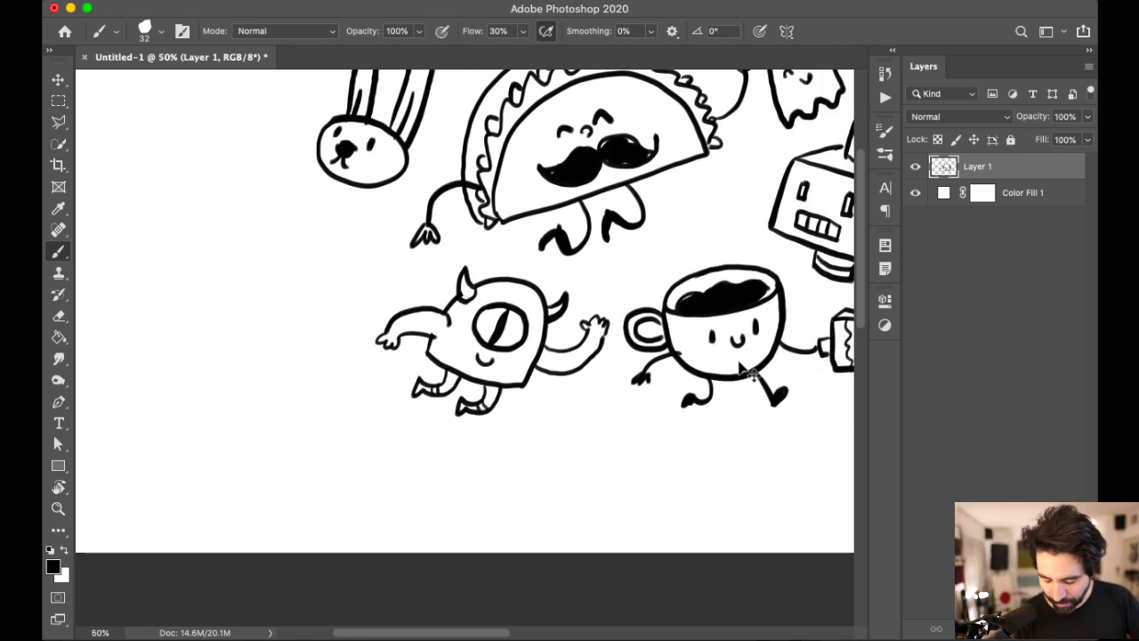
# Step: Zoom to 100% on the empty gap and sketch a cup shape, then undo it
pyautogui.press('super+plus')
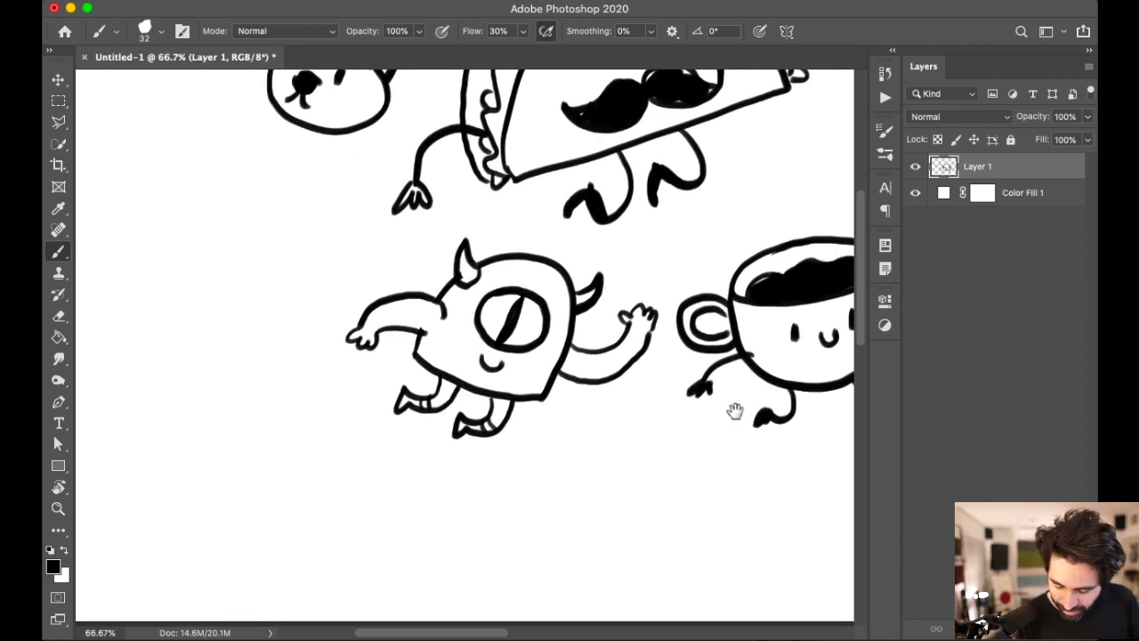
pyautogui.hscroll(10, 743, 412)
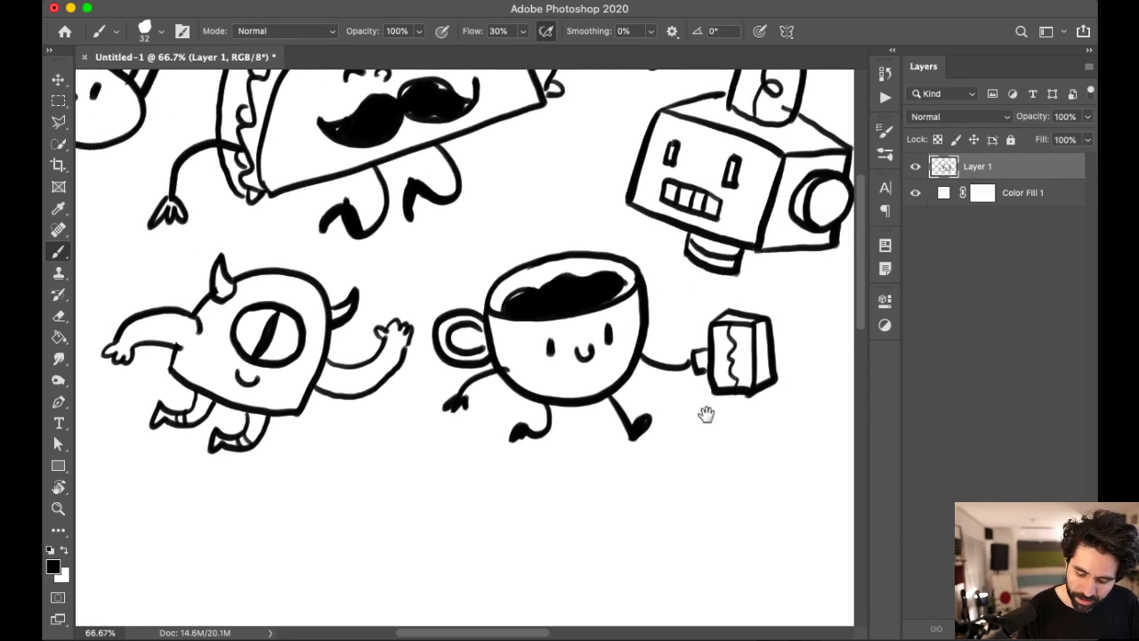
pyautogui.scroll(4, 706, 414)
pyautogui.scroll(10, 703, 432)
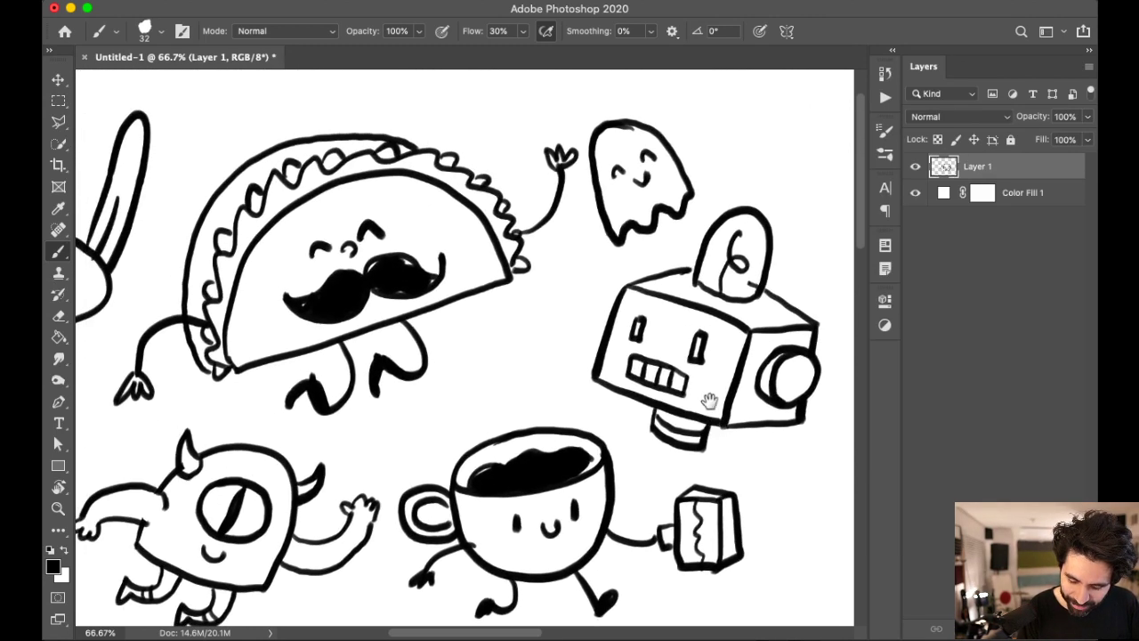
pyautogui.press('super+1')
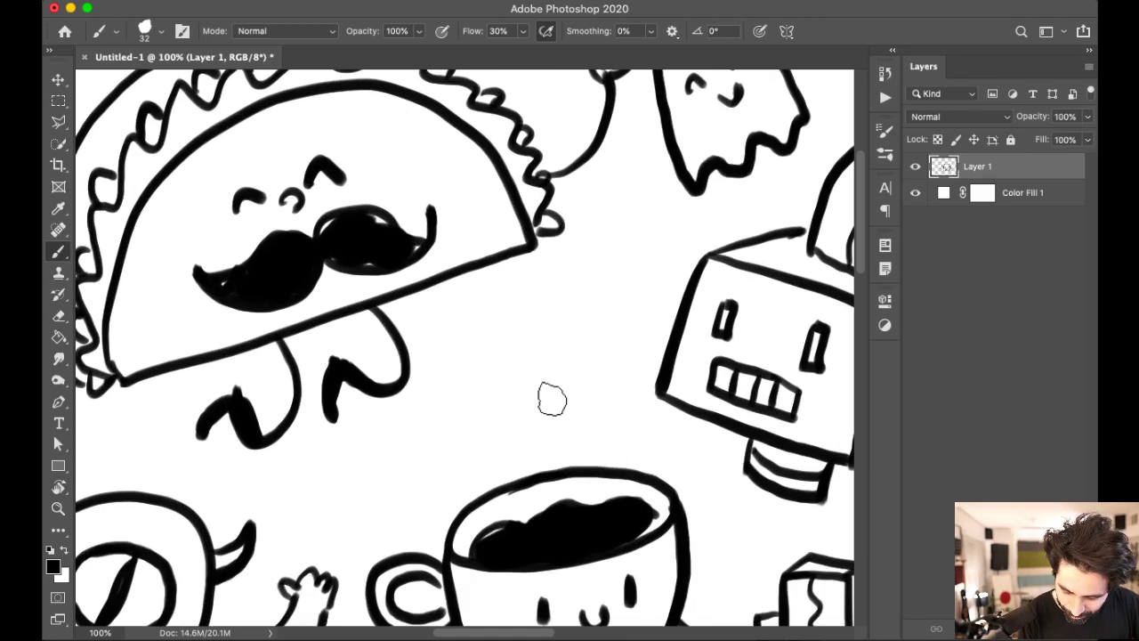
pyautogui.moveTo(476, 354)
pyautogui.mouseDown()
pyautogui.moveTo(501, 377)
pyautogui.moveTo(562, 351)
pyautogui.mouseUp()
pyautogui.press('cmd+z')
pyautogui.moveTo(473, 366); pyautogui.dragTo(589, 363)
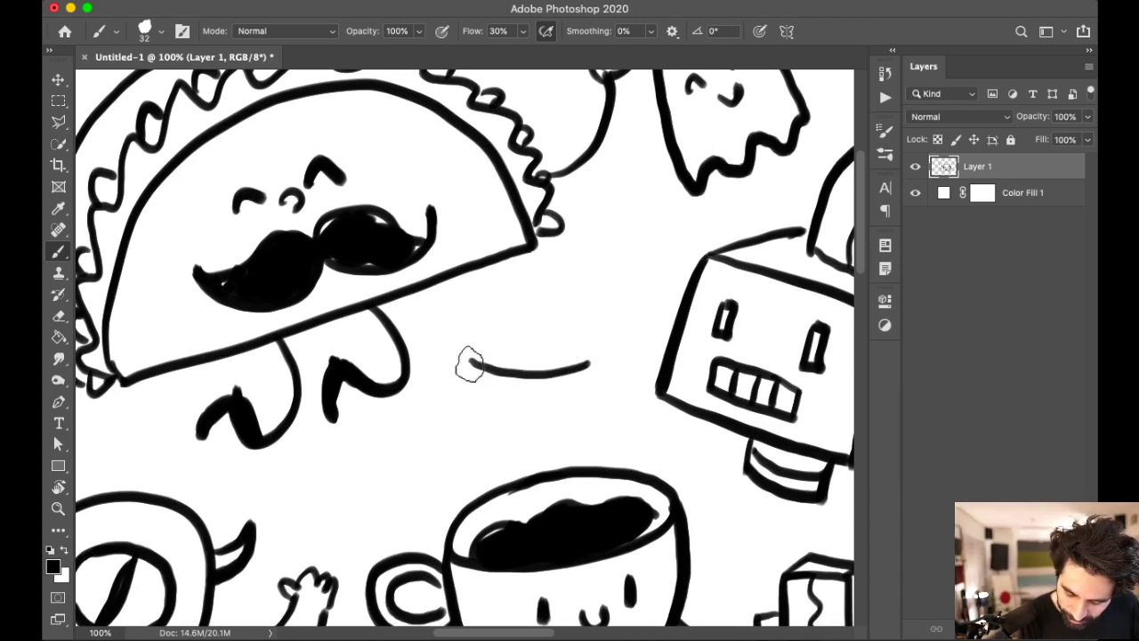
pyautogui.moveTo(471, 369)
pyautogui.mouseDown()
pyautogui.moveTo(483, 419)
pyautogui.moveTo(516, 432)
pyautogui.moveTo(590, 371)
pyautogui.moveTo(577, 409)
pyautogui.mouseUp()
pyautogui.press('super+z')
pyautogui.press('super+z')
pyautogui.press('super+z')
pyautogui.press('super+z')
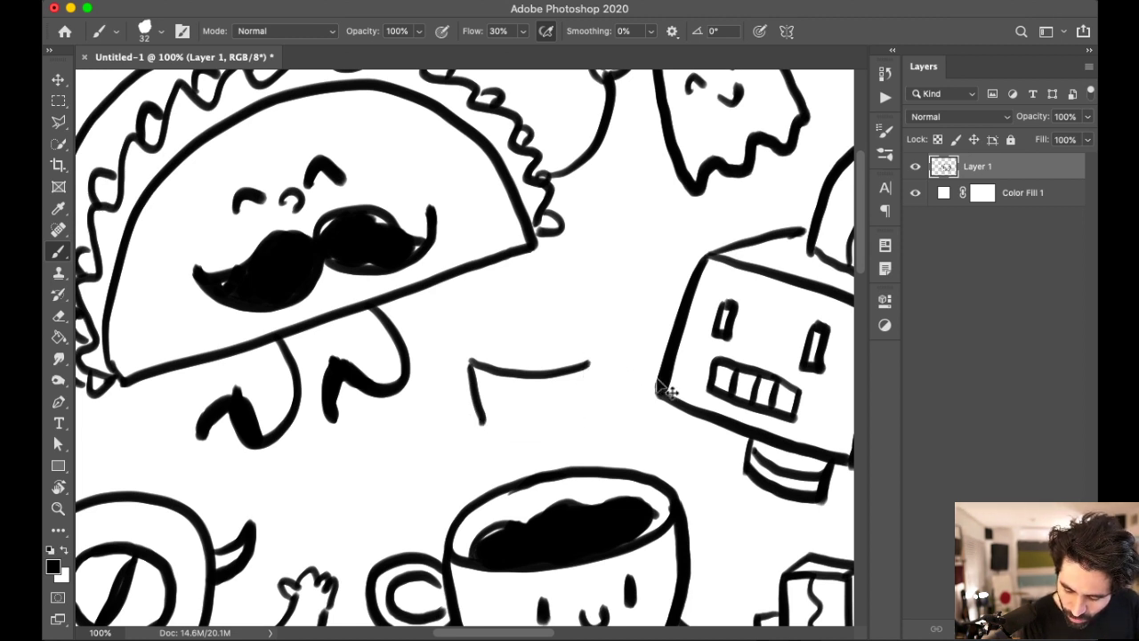
# Step: Tilt the canvas and draw the pot's rim, bowl curve and two eyes
pyautogui.press('r')
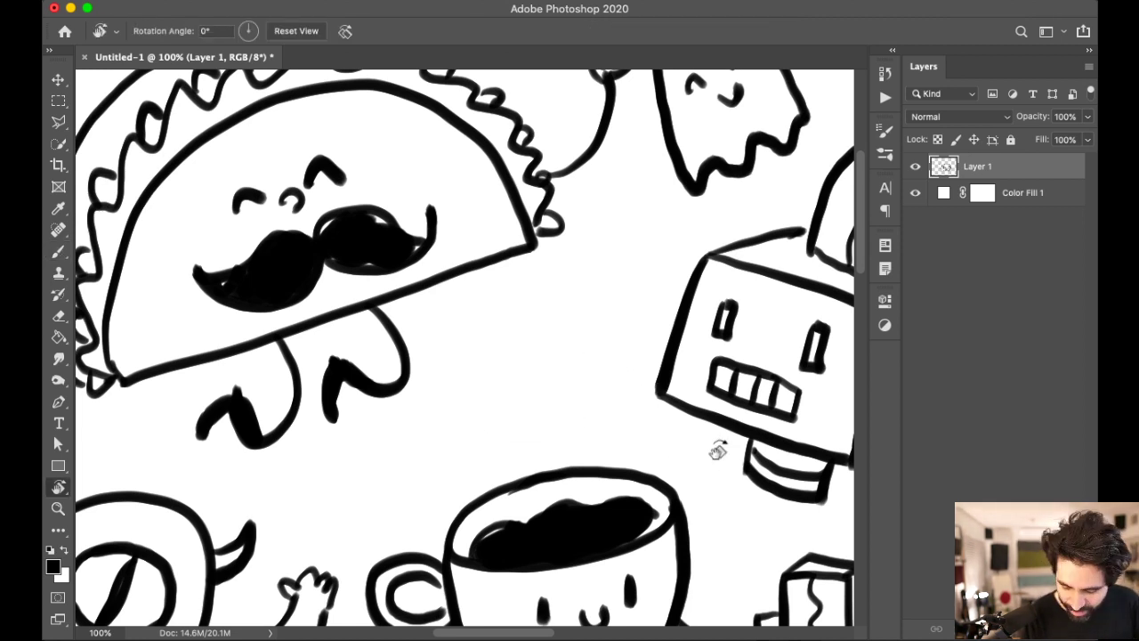
pyautogui.moveTo(715, 446); pyautogui.dragTo(708, 333)
pyautogui.press('b')
pyautogui.moveTo(483, 307)
pyautogui.mouseDown()
pyautogui.moveTo(546, 322)
pyautogui.moveTo(601, 313)
pyautogui.mouseUp()
pyautogui.moveTo(479, 307)
pyautogui.mouseDown()
pyautogui.moveTo(486, 363)
pyautogui.moveTo(526, 392)
pyautogui.moveTo(589, 385)
pyautogui.moveTo(603, 311)
pyautogui.mouseUp()
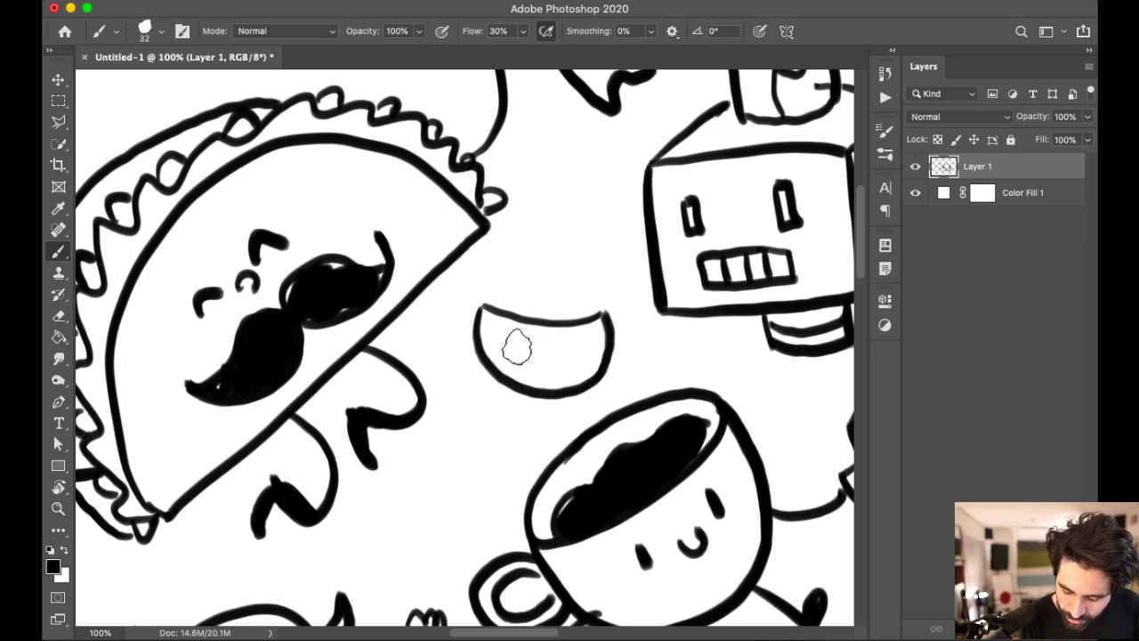
pyautogui.hotkey('ctrl', 'z')
pyautogui.moveTo(480, 307)
pyautogui.mouseDown()
pyautogui.moveTo(477, 362)
pyautogui.moveTo(508, 398)
pyautogui.moveTo(562, 403)
pyautogui.moveTo(608, 352)
pyautogui.moveTo(603, 319)
pyautogui.moveTo(589, 396)
pyautogui.mouseUp()
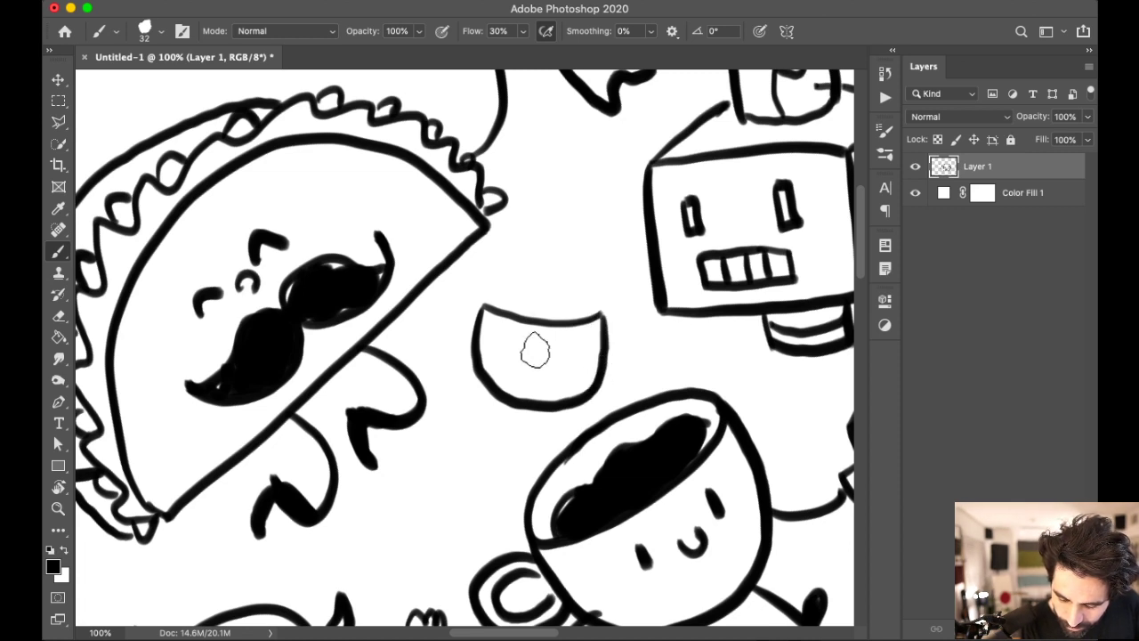
pyautogui.moveTo(514, 345)
pyautogui.mouseDown()
pyautogui.moveTo(515, 357)
pyautogui.moveTo(564, 357)
pyautogui.moveTo(544, 365)
pyautogui.mouseUp()
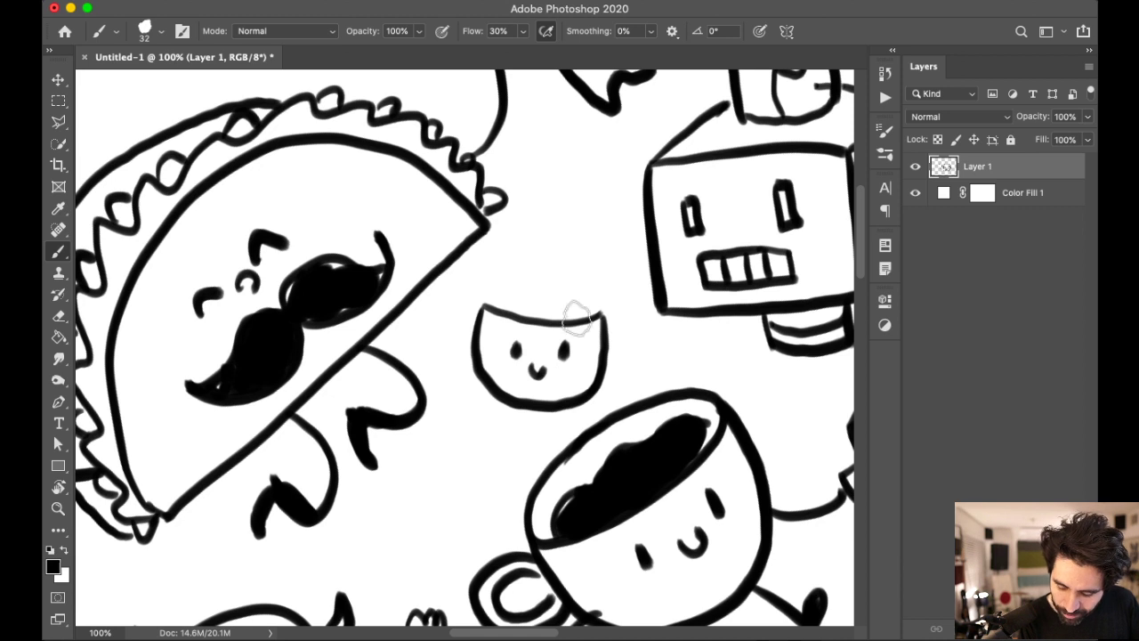
# Step: Give the pot spiky sprouts on top, plus two arms and two legs
pyautogui.moveTo(486, 301)
pyautogui.mouseDown()
pyautogui.moveTo(517, 296)
pyautogui.moveTo(508, 303)
pyautogui.moveTo(510, 282)
pyautogui.moveTo(530, 311)
pyautogui.moveTo(527, 296)
pyautogui.moveTo(551, 310)
pyautogui.moveTo(569, 295)
pyautogui.moveTo(581, 306)
pyautogui.moveTo(572, 315)
pyautogui.moveTo(578, 281)
pyautogui.moveTo(588, 317)
pyautogui.moveTo(604, 284)
pyautogui.moveTo(605, 315)
pyautogui.mouseUp()
pyautogui.moveTo(494, 289)
pyautogui.mouseDown()
pyautogui.moveTo(501, 261)
pyautogui.moveTo(520, 283)
pyautogui.moveTo(564, 262)
pyautogui.moveTo(610, 301)
pyautogui.mouseUp()
pyautogui.moveTo(525, 271)
pyautogui.mouseDown()
pyautogui.moveTo(574, 261)
pyautogui.moveTo(558, 263)
pyautogui.moveTo(564, 254)
pyautogui.moveTo(590, 275)
pyautogui.mouseUp()
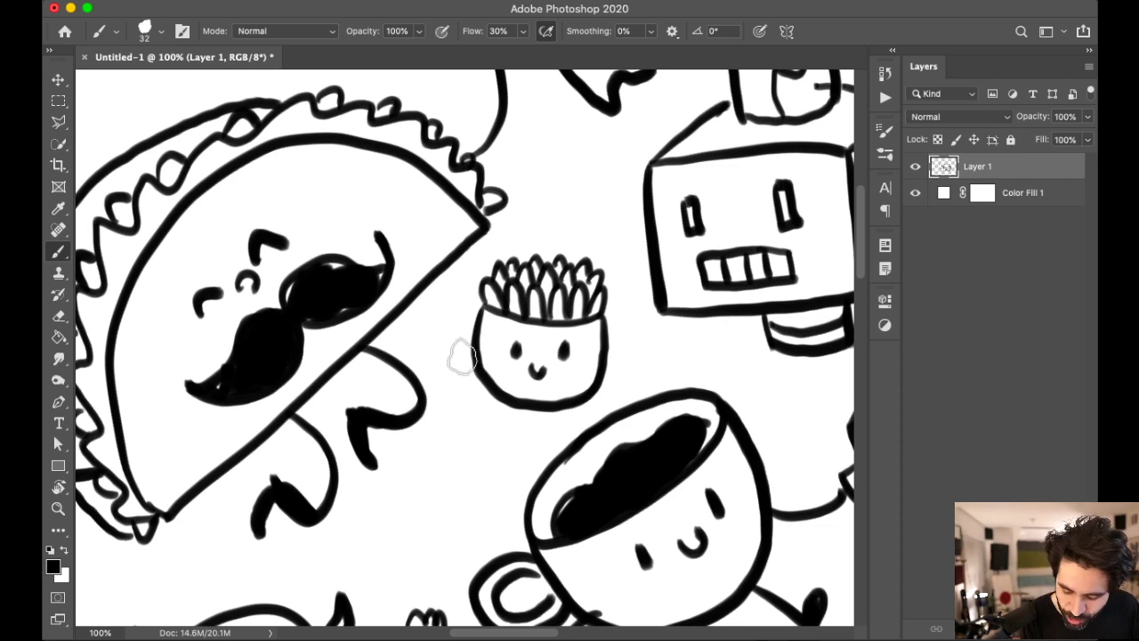
pyautogui.moveTo(471, 348); pyautogui.dragTo(439, 355)
pyautogui.moveTo(605, 356); pyautogui.dragTo(641, 354)
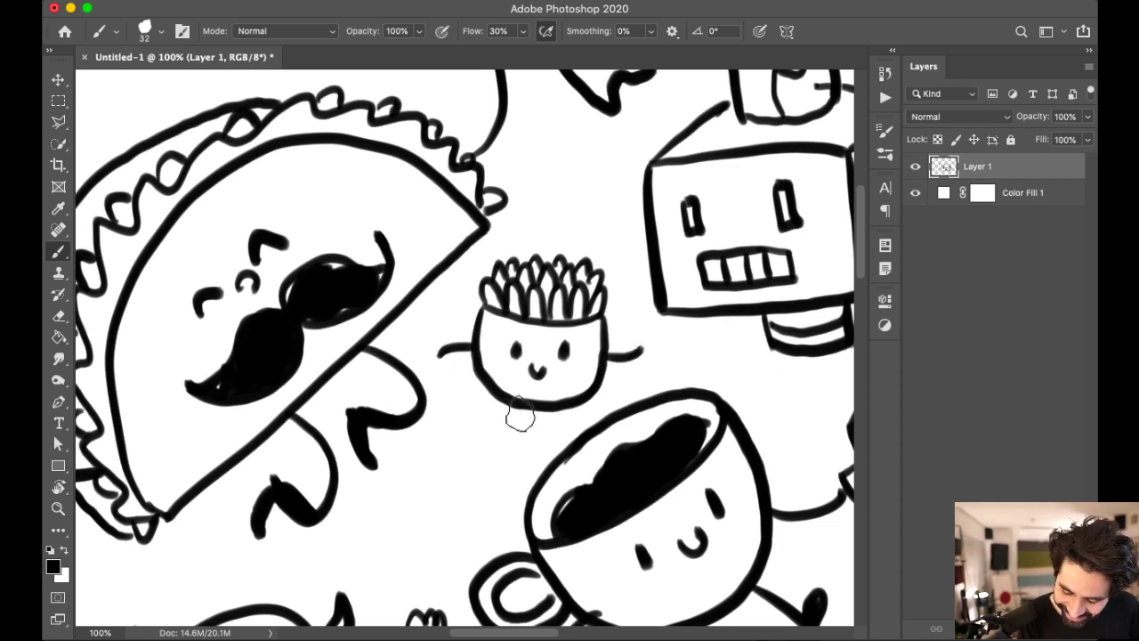
pyautogui.moveTo(513, 405); pyautogui.dragTo(469, 432)
pyautogui.moveTo(549, 411); pyautogui.dragTo(516, 443)
# Step: Zoom out to the whole sheet and rotate the canvas back upright
pyautogui.scroll(-5, 605, 374)
pyautogui.hscroll(3, 605, 373)
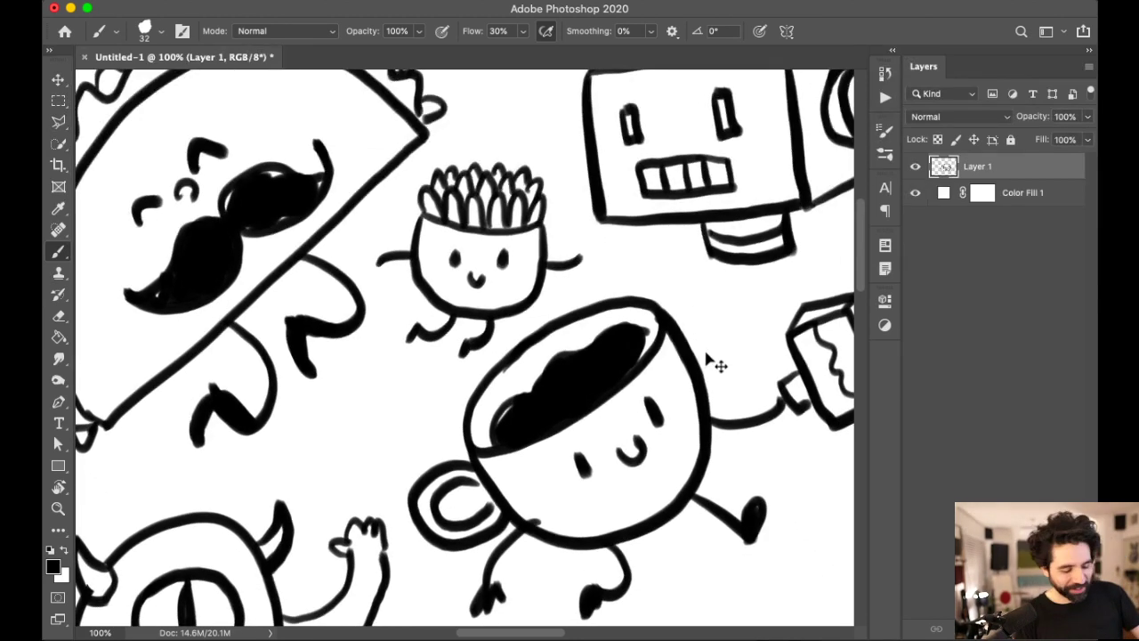
pyautogui.press('super+minus')
pyautogui.press('super+minus')
pyautogui.press('r')
pyautogui.moveTo(706, 221); pyautogui.dragTo(749, 323)
# Step: Pan across the upright sheet and zoom in on the blank area above the ghost and robot
pyautogui.scroll(9, 673, 361)
pyautogui.hscroll(8, 673, 360)
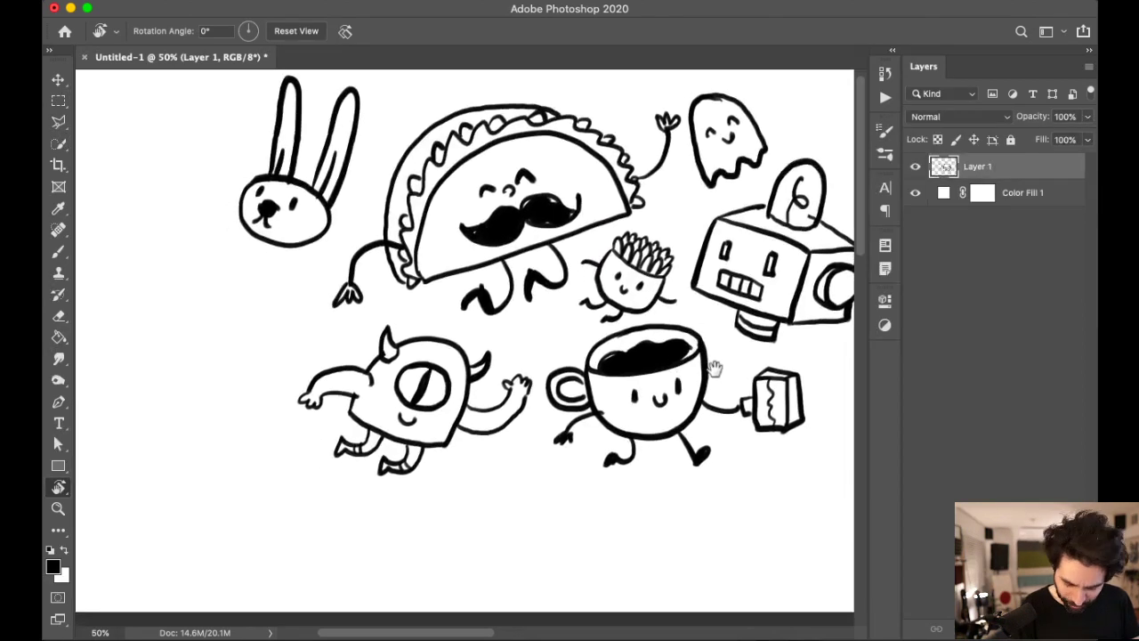
pyautogui.hscroll(-8, 677, 395)
pyautogui.scroll(-2, 677, 395)
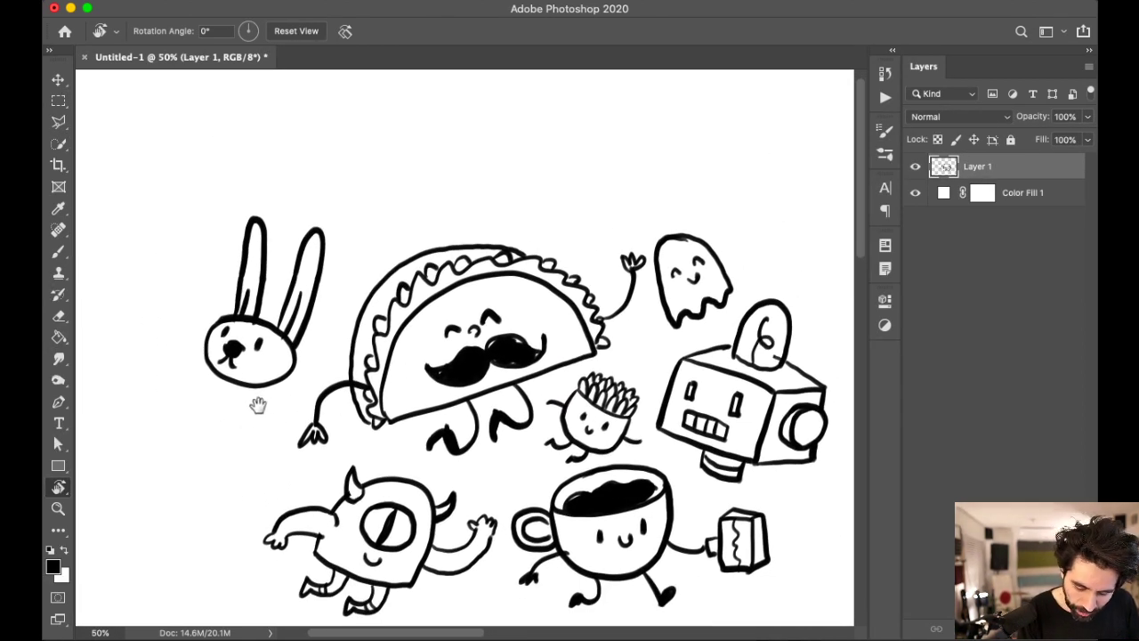
pyautogui.moveTo(606, 325); pyautogui.dragTo(695, 267)
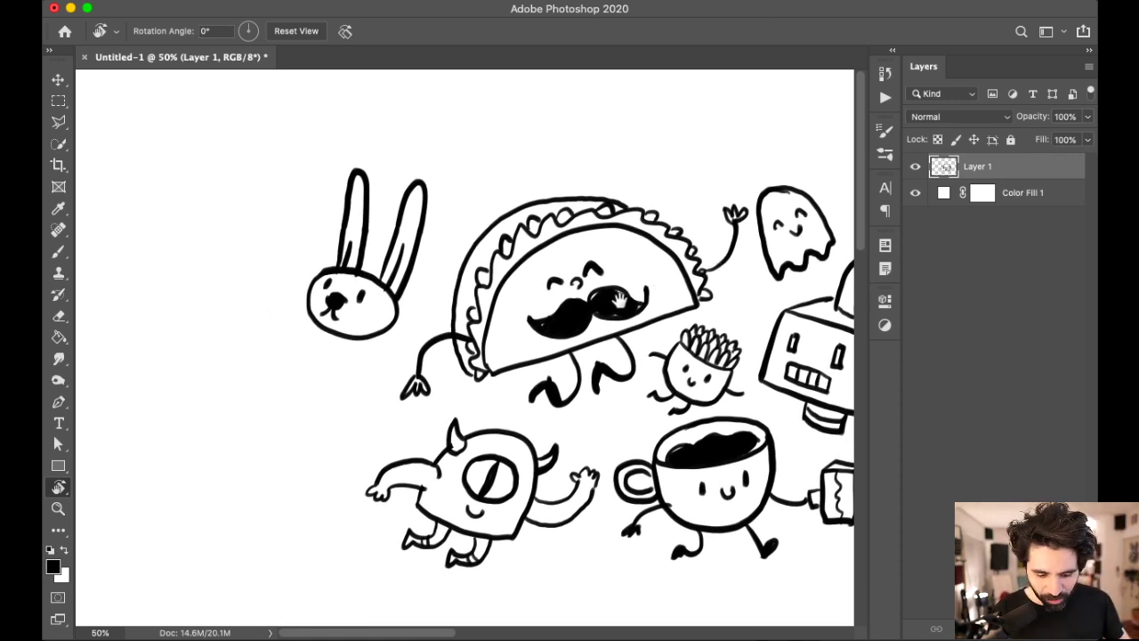
pyautogui.hscroll(10, 428, 355)
pyautogui.scroll(4, 428, 356)
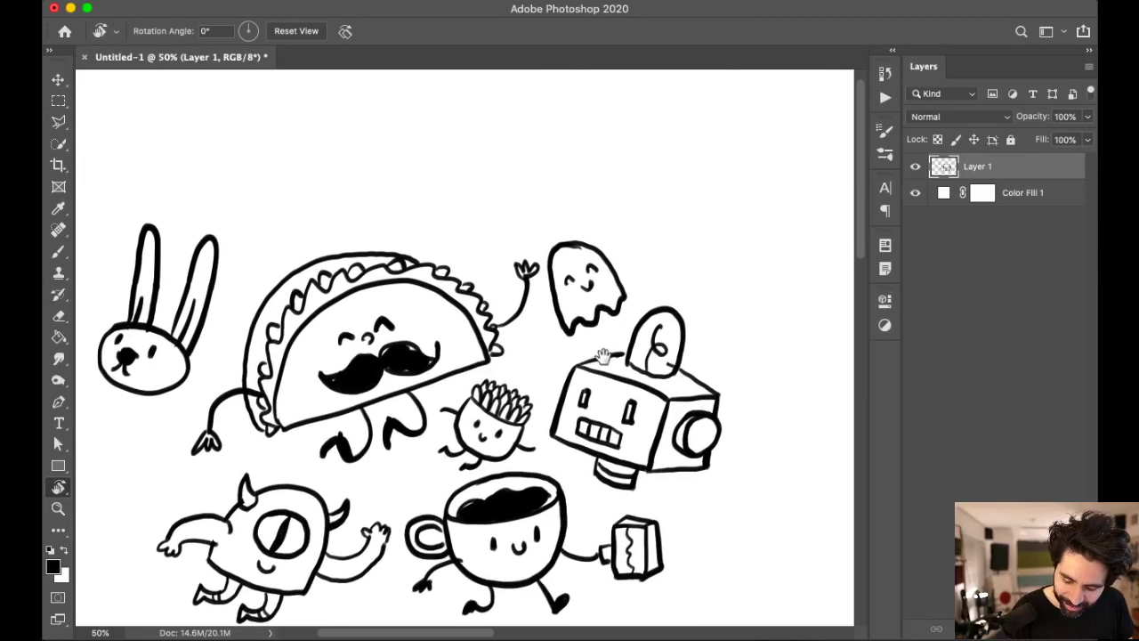
pyautogui.hscroll(3, 620, 396)
pyautogui.scroll(2, 621, 395)
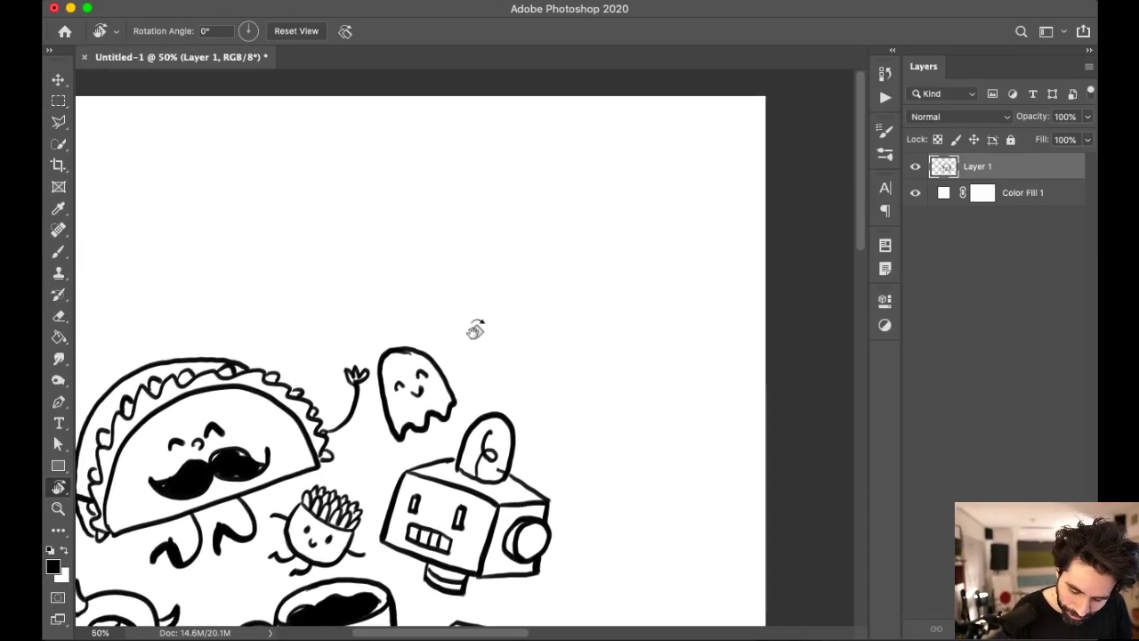
pyautogui.press('super+plus')
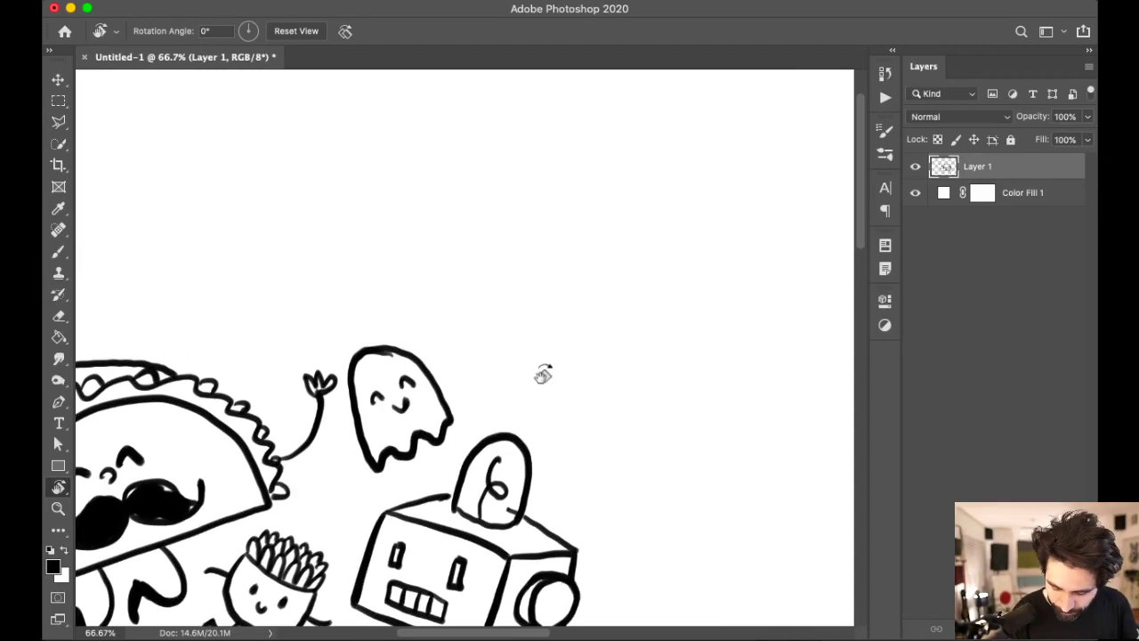
# Step: Try a first curve and arc above the ghost, undoing both
pyautogui.press('b')
pyautogui.moveTo(475, 304)
pyautogui.mouseDown()
pyautogui.moveTo(464, 347)
pyautogui.moveTo(555, 414)
pyautogui.mouseUp()
pyautogui.press('super+z')
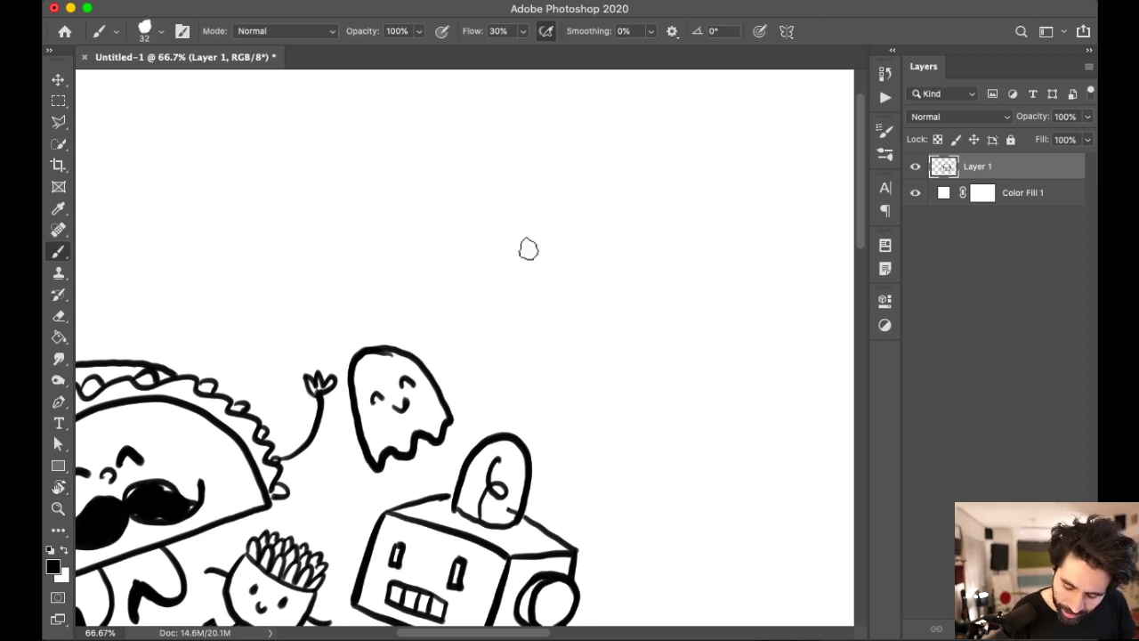
pyautogui.moveTo(633, 300)
pyautogui.mouseDown()
pyautogui.moveTo(613, 364)
pyautogui.moveTo(597, 345)
pyautogui.mouseUp()
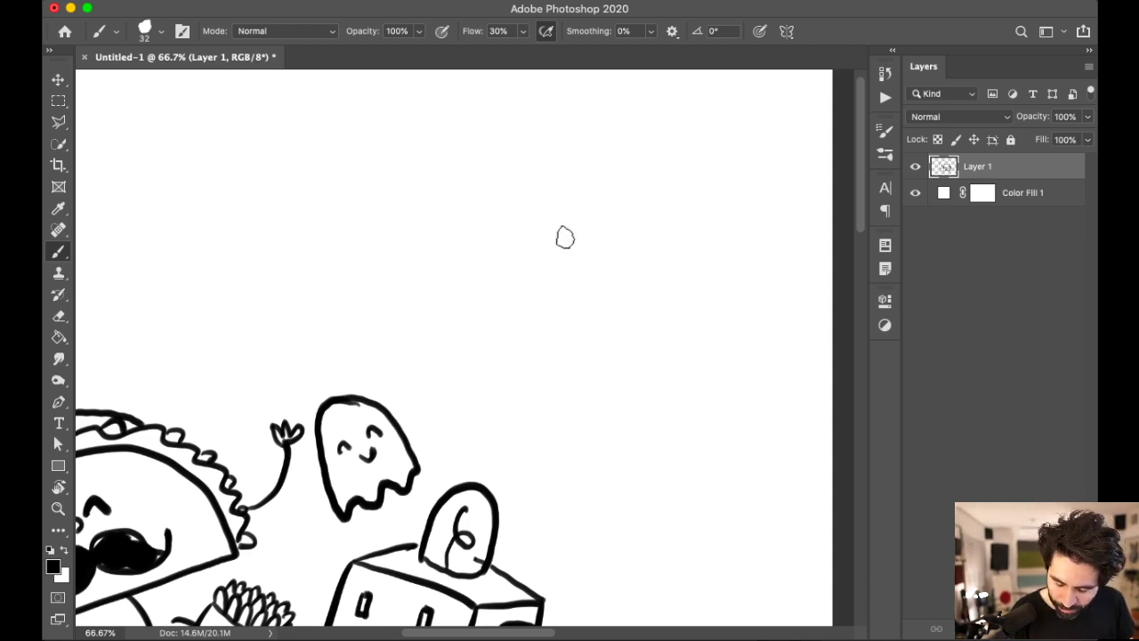
pyautogui.moveTo(501, 207)
pyautogui.mouseDown()
pyautogui.moveTo(518, 157)
pyautogui.moveTo(583, 310)
pyautogui.mouseUp()
pyautogui.press('super+z')
# Step: Draw the bun character's rounded outline with two legs and two arms
pyautogui.moveTo(500, 205)
pyautogui.mouseDown()
pyautogui.moveTo(527, 147)
pyautogui.moveTo(589, 319)
pyautogui.mouseUp()
pyautogui.moveTo(478, 211)
pyautogui.mouseDown()
pyautogui.moveTo(512, 194)
pyautogui.moveTo(559, 356)
pyautogui.moveTo(583, 342)
pyautogui.mouseUp()
pyautogui.moveTo(571, 183)
pyautogui.mouseDown()
pyautogui.moveTo(588, 336)
pyautogui.moveTo(560, 411)
pyautogui.mouseUp()
pyautogui.moveTo(584, 337)
pyautogui.mouseDown()
pyautogui.moveTo(551, 413)
pyautogui.moveTo(594, 366)
pyautogui.moveTo(584, 411)
pyautogui.mouseUp()
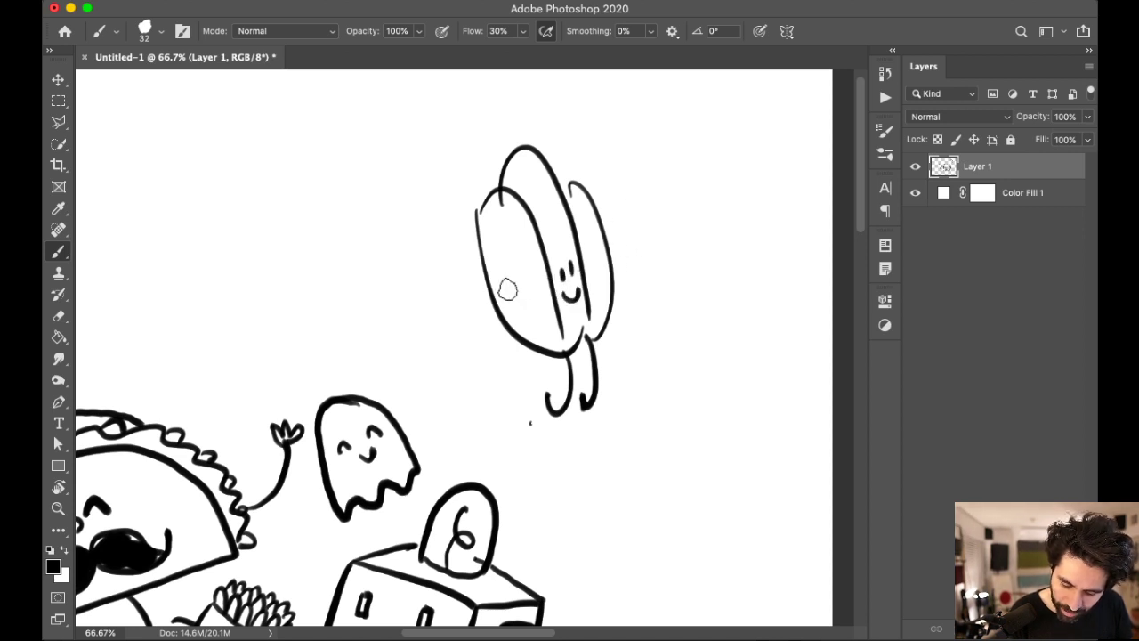
pyautogui.moveTo(520, 296); pyautogui.dragTo(467, 335)
pyautogui.moveTo(612, 280)
pyautogui.mouseDown()
pyautogui.moveTo(648, 286)
pyautogui.moveTo(491, 404)
pyautogui.mouseUp()
# Step: Draw a small two-legged hotdog and an arrow pointing into the bun
pyautogui.moveTo(513, 292)
pyautogui.mouseDown()
pyautogui.moveTo(521, 256)
pyautogui.moveTo(646, 220)
pyautogui.moveTo(623, 273)
pyautogui.moveTo(532, 295)
pyautogui.moveTo(514, 278)
pyautogui.moveTo(493, 281)
pyautogui.moveTo(494, 247)
pyautogui.moveTo(626, 194)
pyautogui.moveTo(657, 220)
pyautogui.mouseUp()
pyautogui.moveTo(498, 251)
pyautogui.mouseDown()
pyautogui.moveTo(627, 193)
pyautogui.moveTo(658, 208)
pyautogui.moveTo(497, 240)
pyautogui.moveTo(610, 198)
pyautogui.mouseUp()
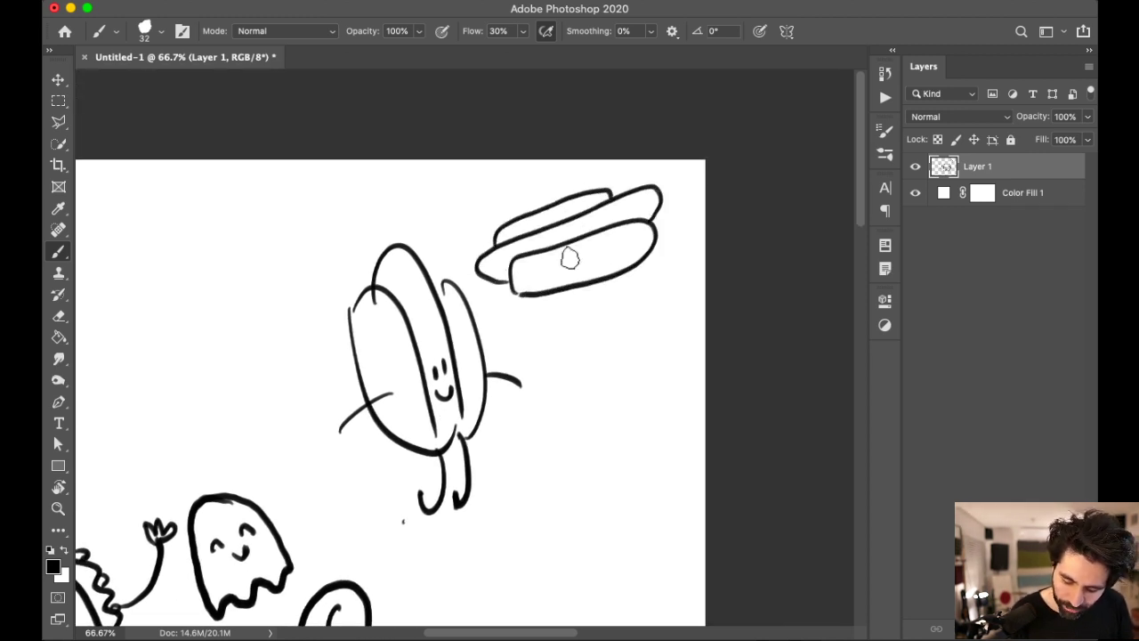
pyautogui.moveTo(566, 292); pyautogui.dragTo(551, 318)
pyautogui.moveTo(609, 283); pyautogui.dragTo(596, 303)
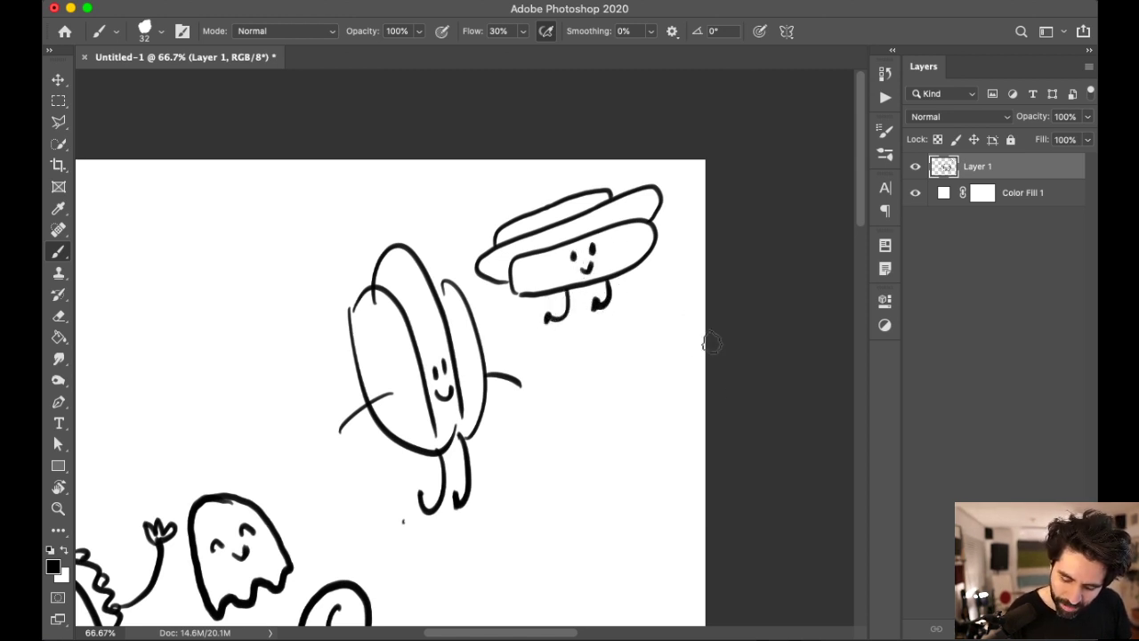
pyautogui.moveTo(273, 366)
pyautogui.mouseDown()
pyautogui.moveTo(390, 341)
pyautogui.moveTo(381, 328)
pyautogui.moveTo(370, 360)
pyautogui.mouseUp()
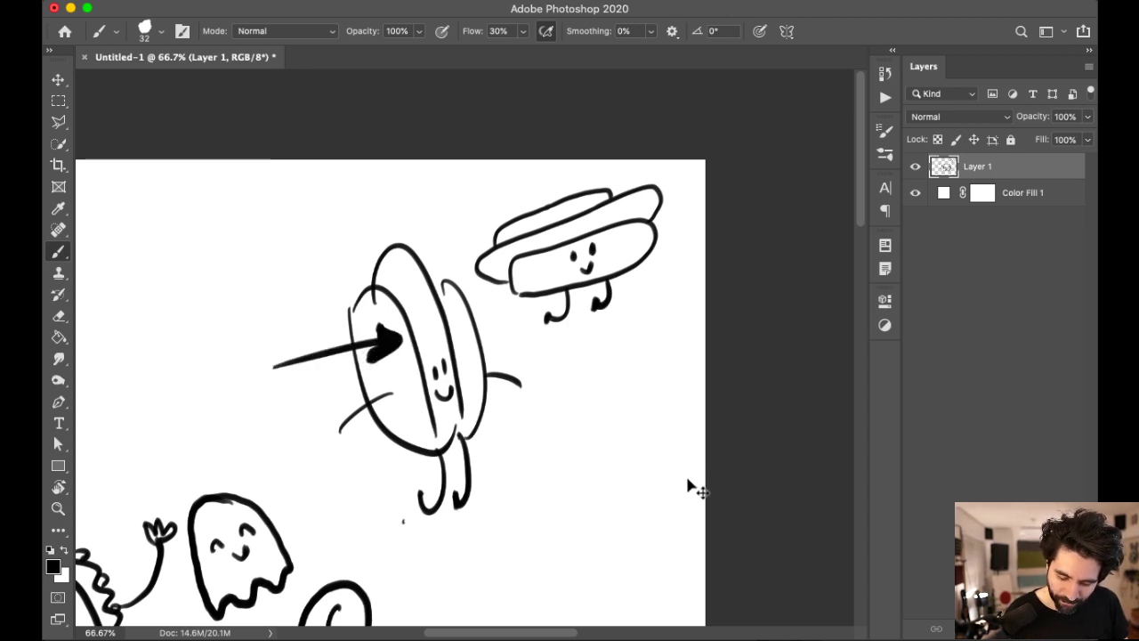
# Step: Zoom out and lasso around the new bun, hotdog and arrow drawings
pyautogui.press('super+minus')
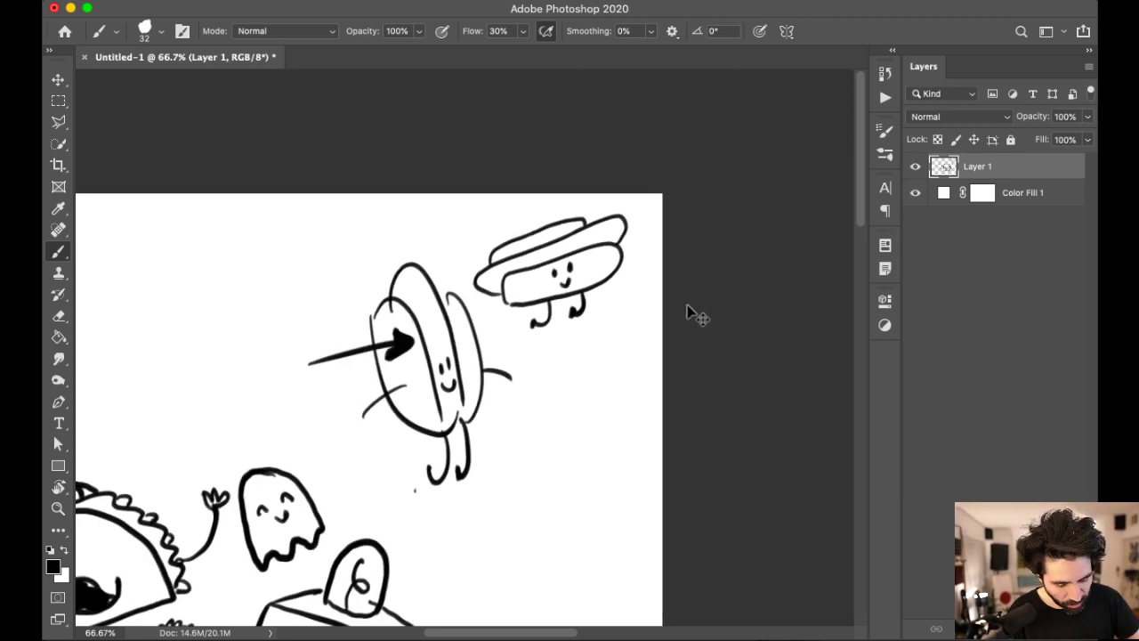
pyautogui.press('l')
pyautogui.moveTo(674, 166)
pyautogui.mouseDown()
pyautogui.moveTo(445, 229)
pyautogui.moveTo(275, 299)
pyautogui.moveTo(351, 461)
pyautogui.moveTo(584, 463)
pyautogui.moveTo(693, 253)
pyautogui.mouseUp()
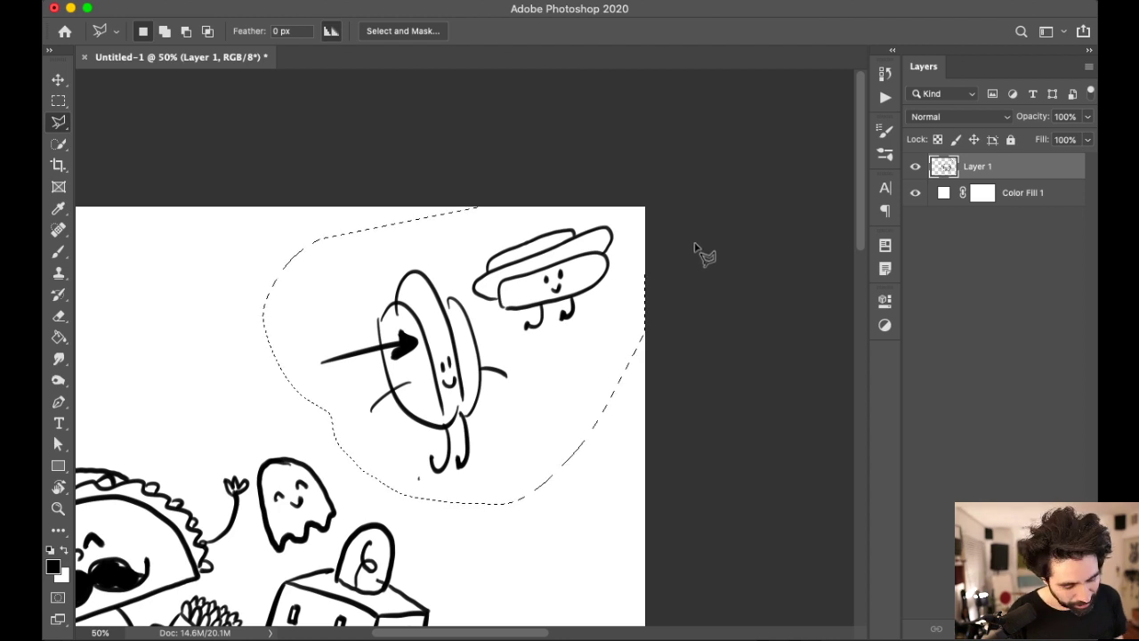
# Step: Delete the lassoed bun, hotdog and arrow, deselect, and zoom back to 66.67%
pyautogui.press('Delete')
pyautogui.click(58, 100)
pyautogui.moveTo(676, 351); pyautogui.dragTo(707, 292)
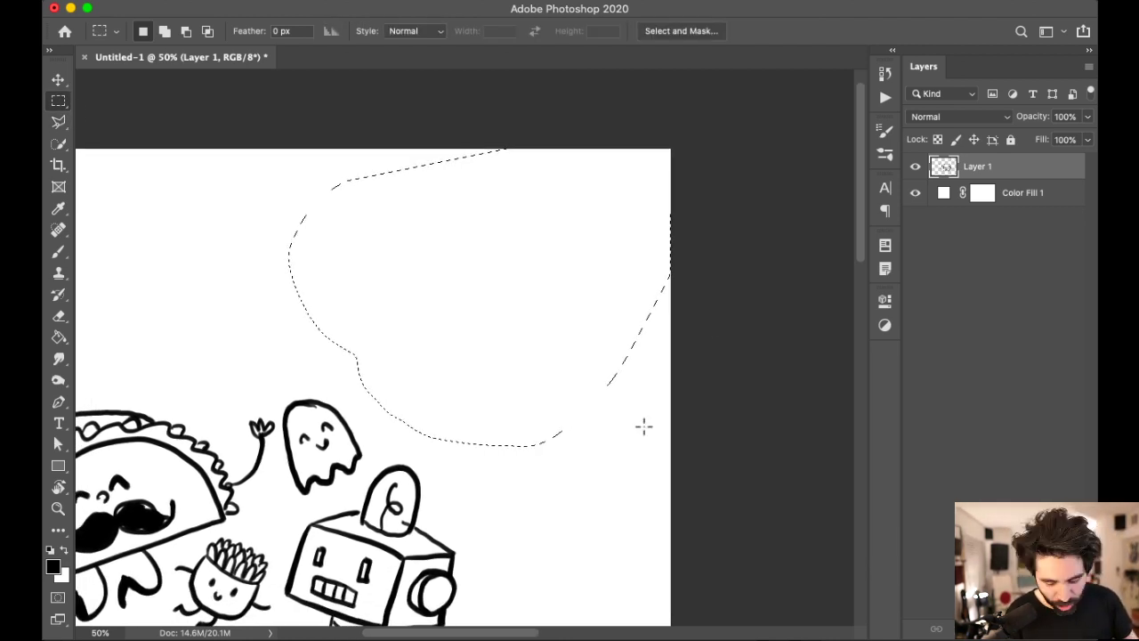
pyautogui.click(613, 430)
pyautogui.moveTo(572, 442); pyautogui.dragTo(662, 391)
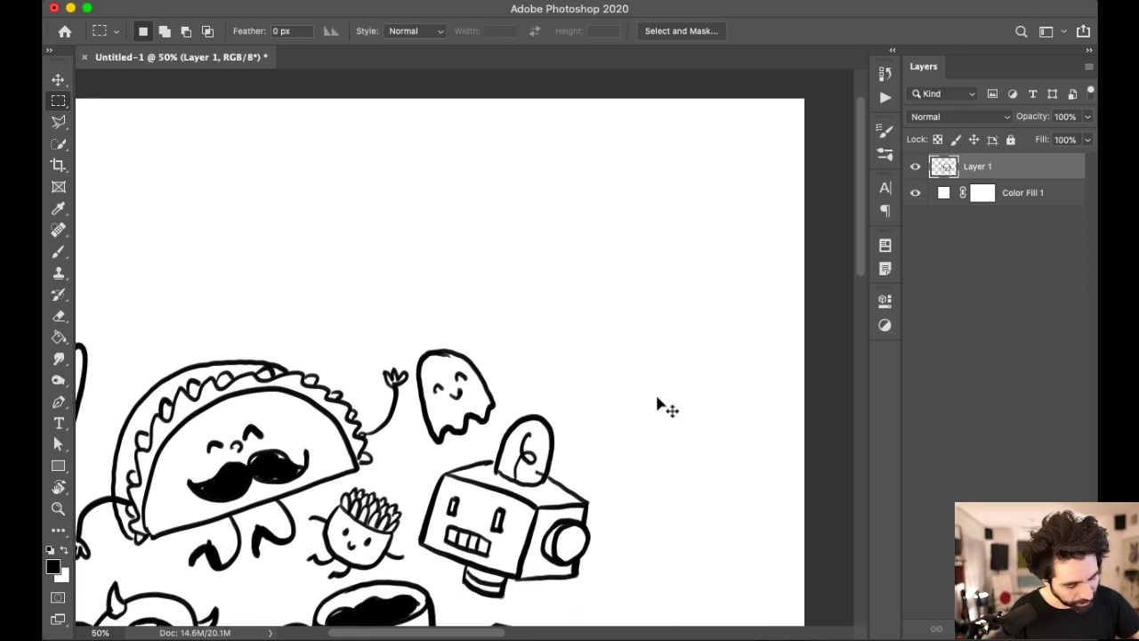
pyautogui.press('super+equal')
pyautogui.press('b')
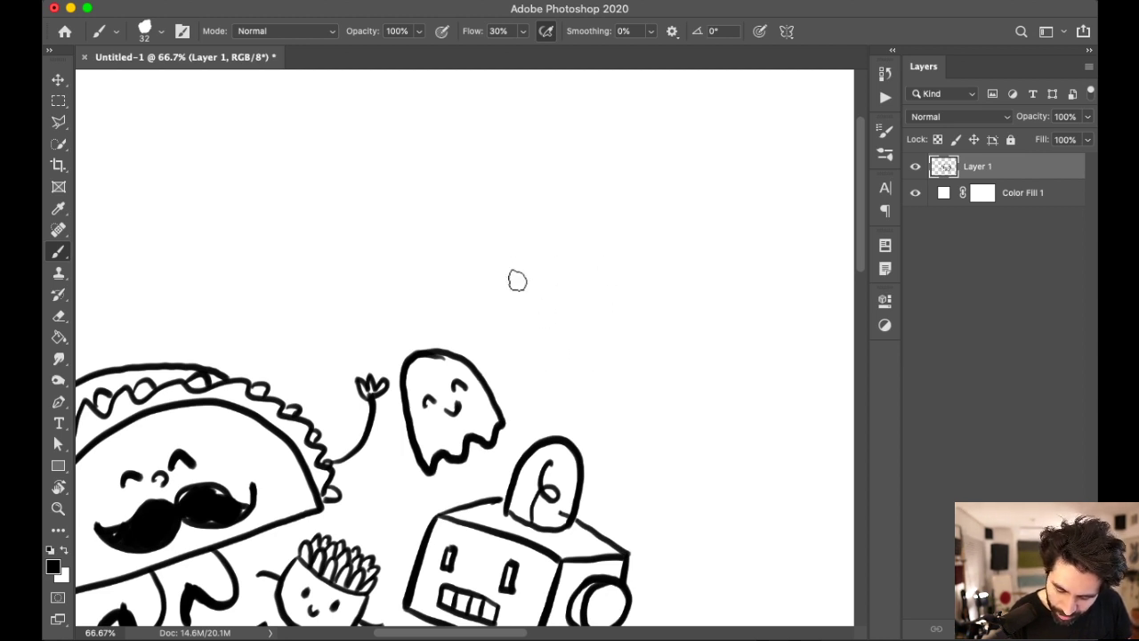
# Step: Draw the tilted hotdog's bun oval and outlines with an eye dot
pyautogui.moveTo(498, 246); pyautogui.dragTo(574, 397)
pyautogui.moveTo(499, 255)
pyautogui.mouseDown()
pyautogui.moveTo(530, 230)
pyautogui.moveTo(555, 267)
pyautogui.moveTo(612, 377)
pyautogui.moveTo(572, 398)
pyautogui.mouseUp()
pyautogui.moveTo(518, 230)
pyautogui.mouseDown()
pyautogui.moveTo(528, 208)
pyautogui.moveTo(583, 261)
pyautogui.moveTo(635, 351)
pyautogui.moveTo(630, 386)
pyautogui.moveTo(613, 375)
pyautogui.mouseUp()
pyautogui.press('super+z')
pyautogui.moveTo(523, 224)
pyautogui.mouseDown()
pyautogui.moveTo(532, 201)
pyautogui.moveTo(599, 243)
pyautogui.moveTo(646, 330)
pyautogui.moveTo(638, 383)
pyautogui.moveTo(611, 391)
pyautogui.mouseUp()
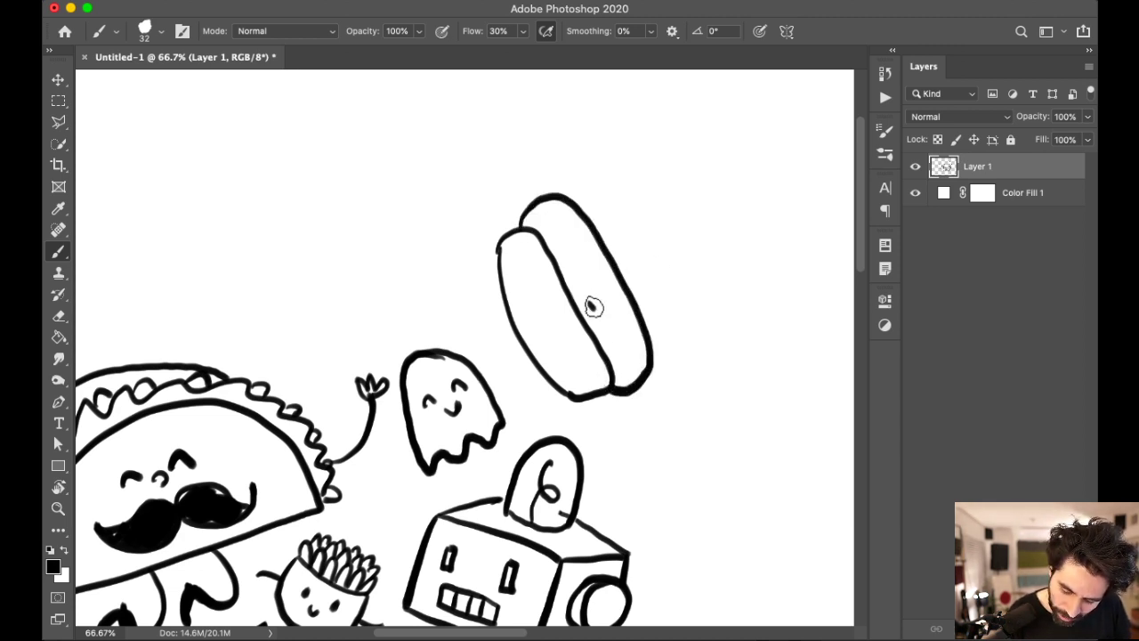
pyautogui.click(614, 299)
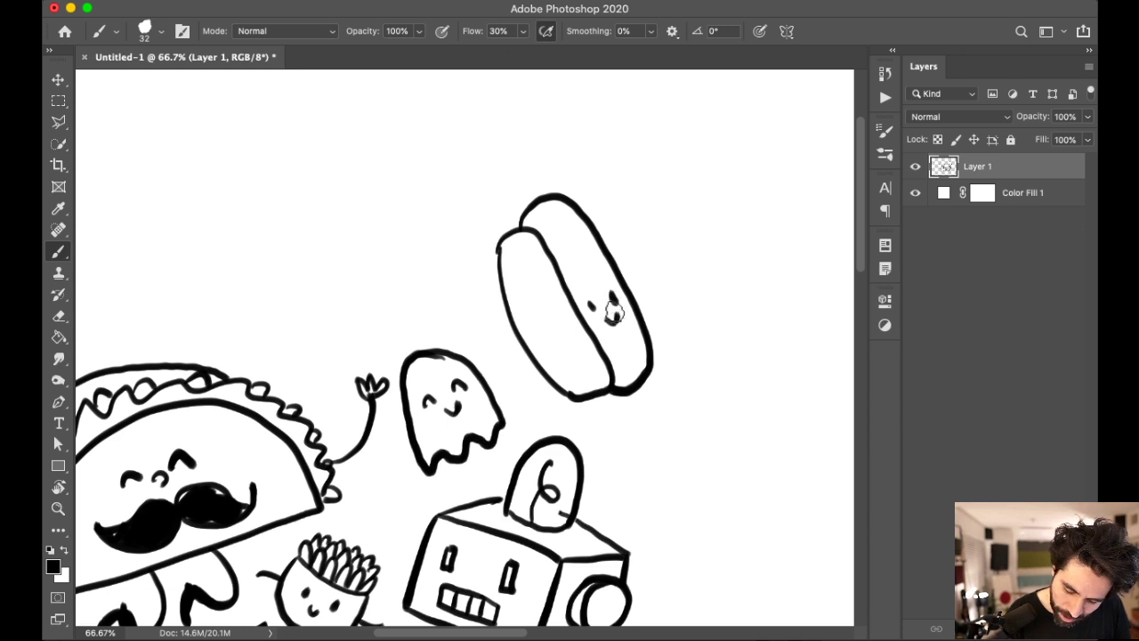
pyautogui.moveTo(585, 207)
pyautogui.mouseDown()
pyautogui.moveTo(646, 277)
pyautogui.moveTo(668, 344)
pyautogui.moveTo(660, 362)
pyautogui.moveTo(630, 362)
pyautogui.moveTo(603, 394)
pyautogui.moveTo(570, 383)
pyautogui.moveTo(593, 397)
pyautogui.moveTo(603, 382)
pyautogui.moveTo(580, 401)
pyautogui.moveTo(611, 390)
pyautogui.mouseUp()
pyautogui.press('e')
pyautogui.press('b')
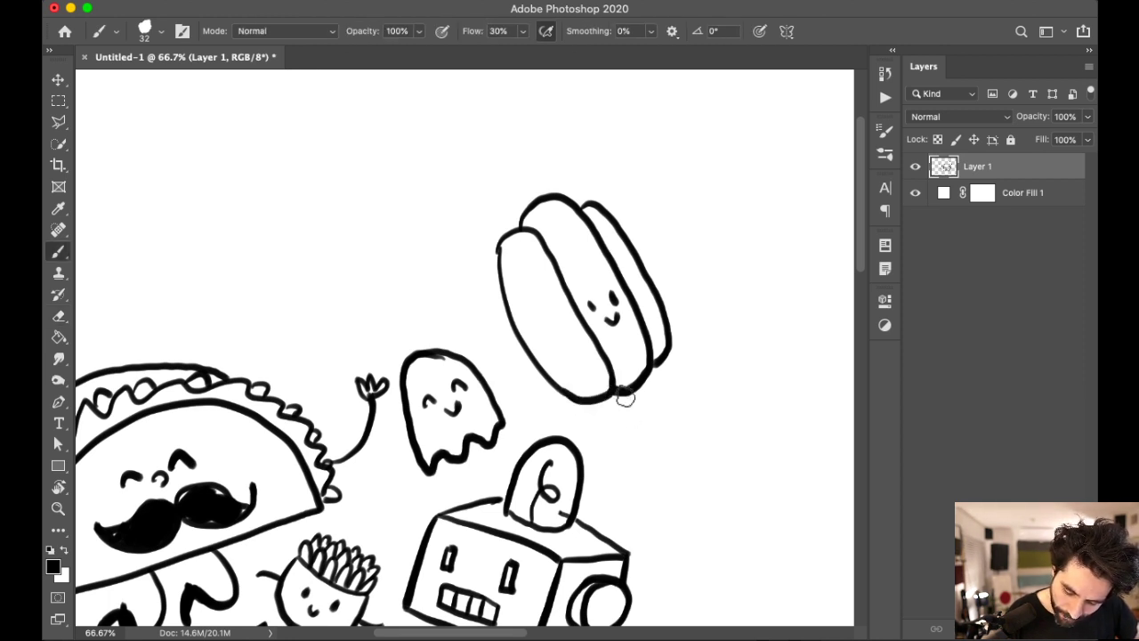
# Step: Add a curled leg, two wavy arms and fingers on both hands
pyautogui.moveTo(629, 412); pyautogui.dragTo(601, 418)
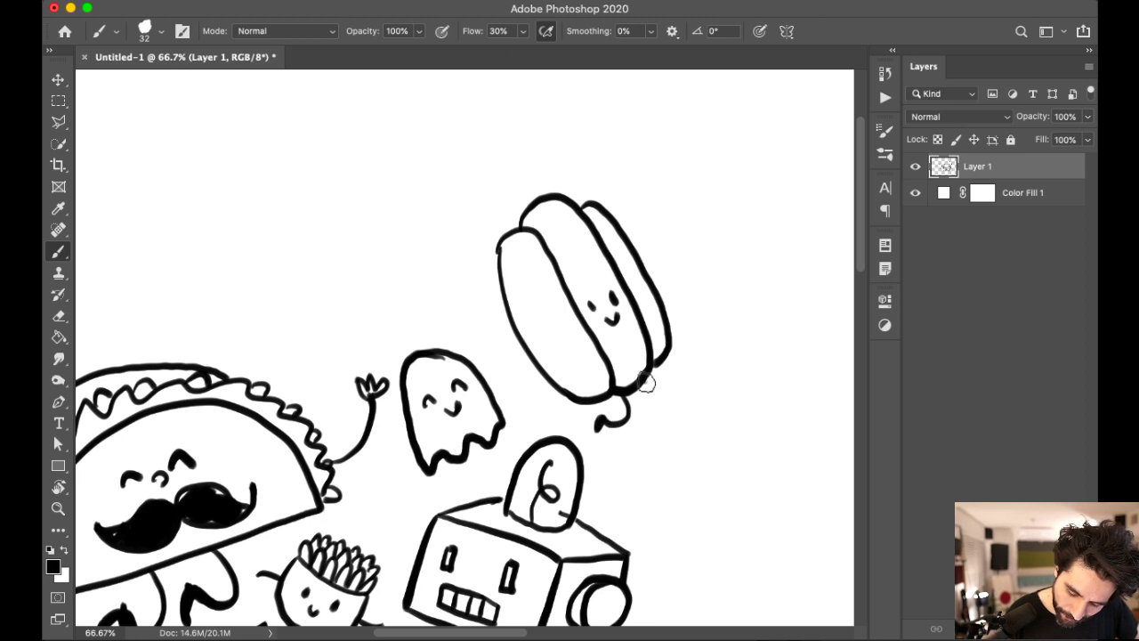
pyautogui.moveTo(646, 381)
pyautogui.mouseDown()
pyautogui.moveTo(679, 394)
pyautogui.moveTo(664, 418)
pyautogui.moveTo(677, 416)
pyautogui.mouseUp()
pyautogui.press('super+z')
pyautogui.moveTo(544, 332)
pyautogui.mouseDown()
pyautogui.moveTo(506, 335)
pyautogui.moveTo(441, 307)
pyautogui.mouseUp()
pyautogui.moveTo(647, 274); pyautogui.dragTo(683, 198)
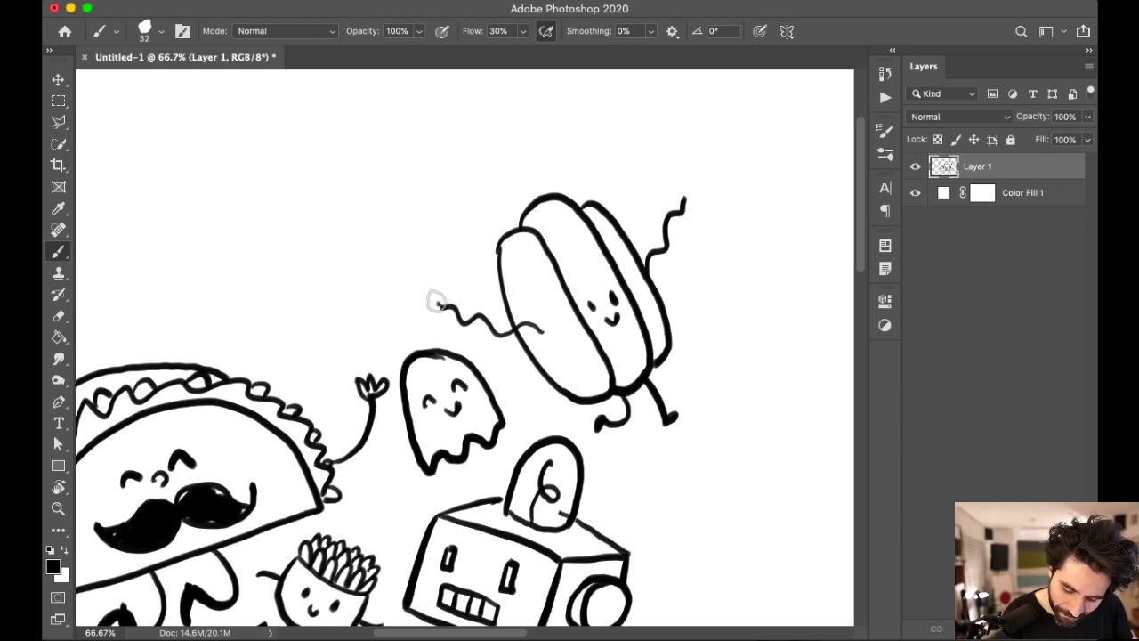
pyautogui.moveTo(433, 315); pyautogui.dragTo(430, 306)
pyautogui.moveTo(681, 185); pyautogui.dragTo(697, 186)
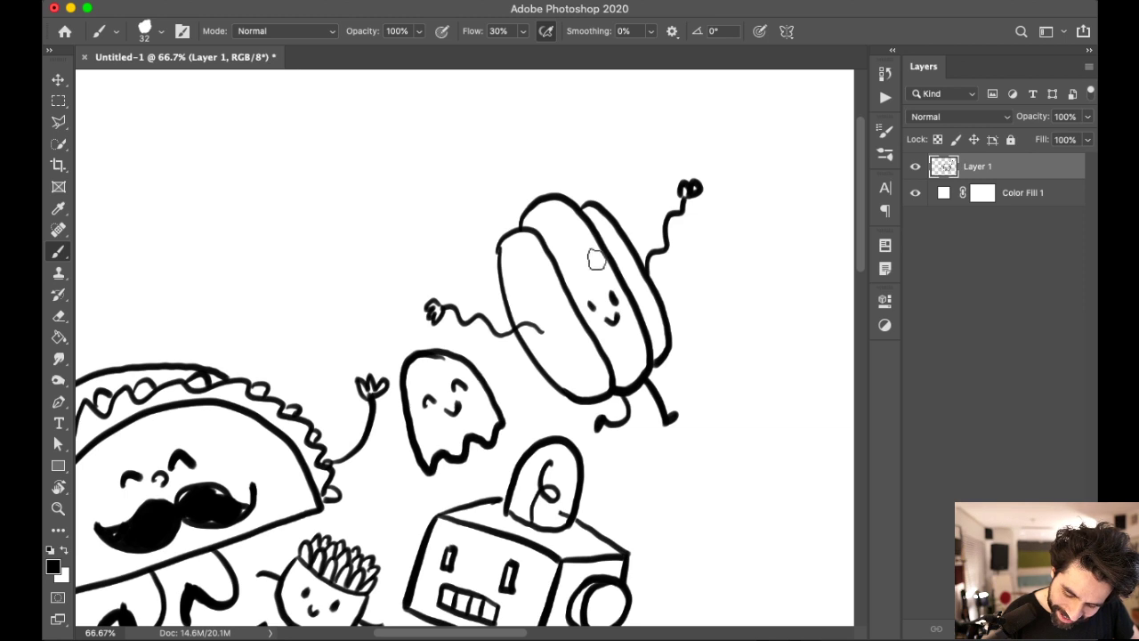
# Step: Erase the hotdog's eyes and smile, then look over the surrounding characters
pyautogui.press('e')
pyautogui.moveTo(592, 307)
pyautogui.mouseDown()
pyautogui.moveTo(605, 294)
pyautogui.moveTo(609, 317)
pyautogui.mouseUp()
pyautogui.press('b')
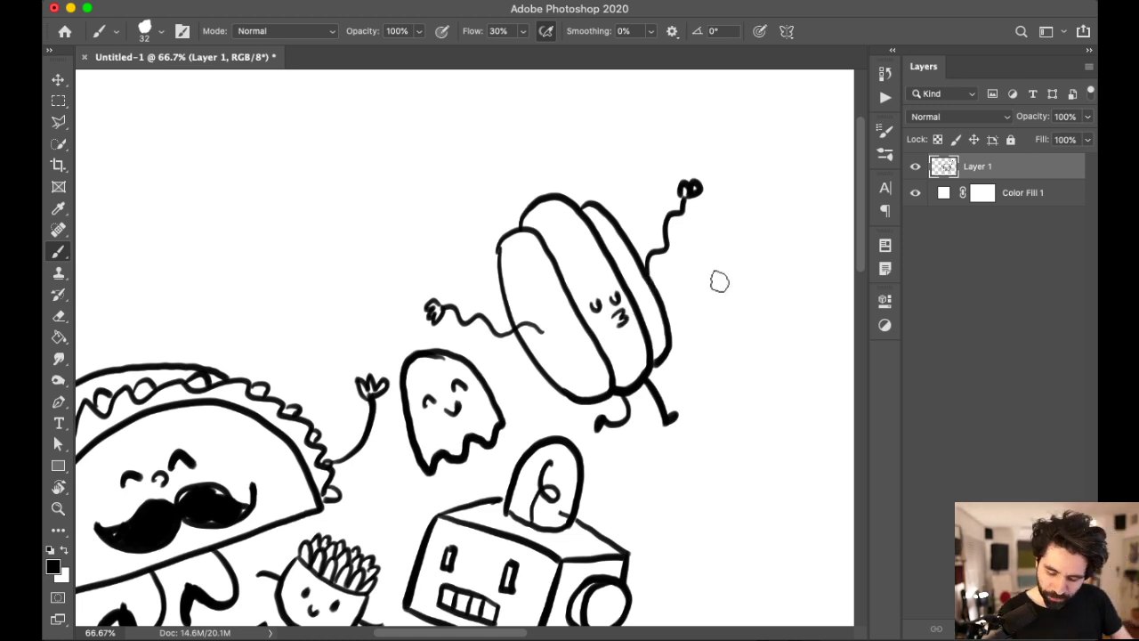
pyautogui.moveTo(771, 401)
pyautogui.mouseDown()
pyautogui.moveTo(691, 384)
pyautogui.moveTo(700, 389)
pyautogui.moveTo(747, 331)
pyautogui.moveTo(719, 371)
pyautogui.moveTo(656, 349)
pyautogui.moveTo(681, 315)
pyautogui.moveTo(673, 368)
pyautogui.moveTo(727, 323)
pyautogui.moveTo(670, 405)
pyautogui.moveTo(703, 362)
pyautogui.moveTo(681, 442)
pyautogui.moveTo(656, 418)
pyautogui.moveTo(696, 388)
pyautogui.moveTo(661, 398)
pyautogui.mouseUp()
# Step: Draw a rocket's arched body and round window beside the bunny
pyautogui.scroll(5, 668, 397)
pyautogui.hscroll(5, 667, 398)
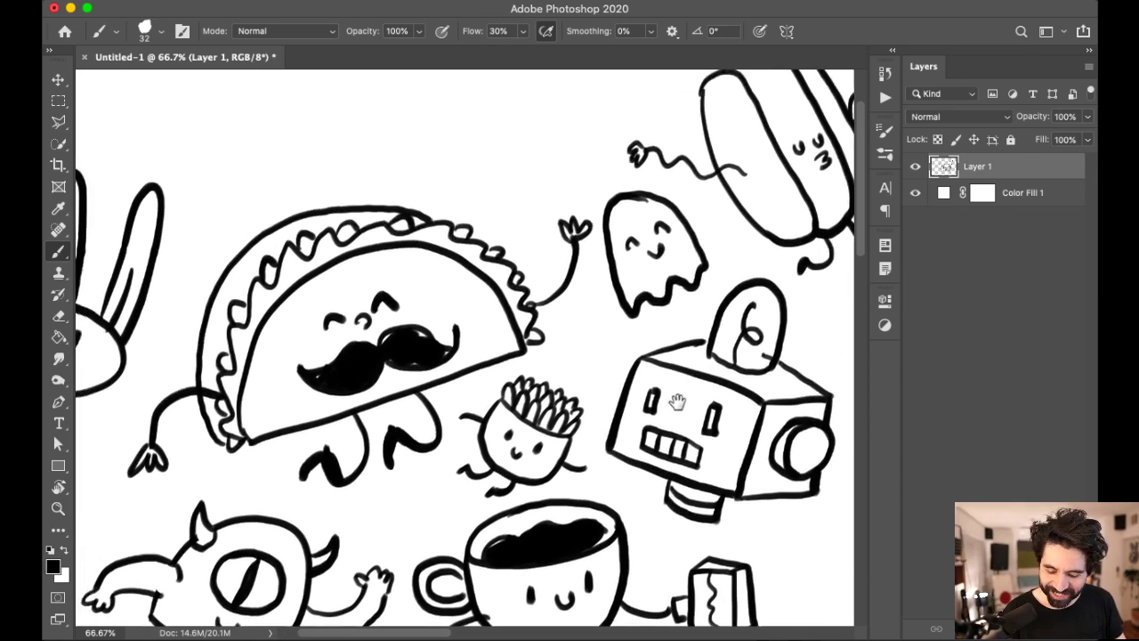
pyautogui.scroll(2, 674, 398)
pyautogui.hscroll(3, 674, 398)
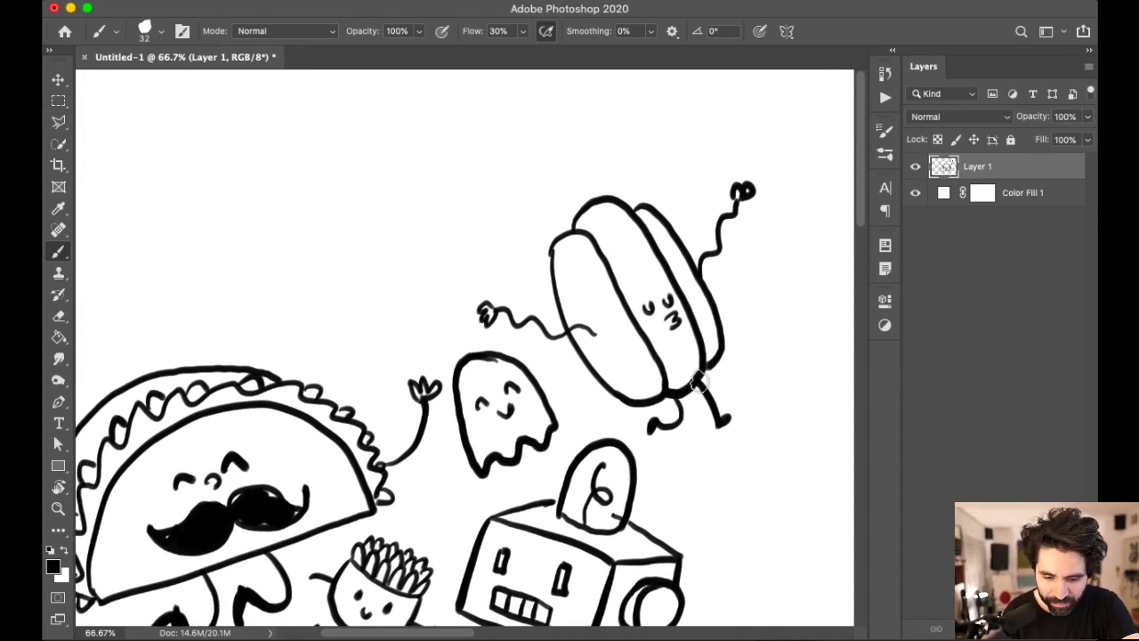
pyautogui.scroll(-5, 685, 386)
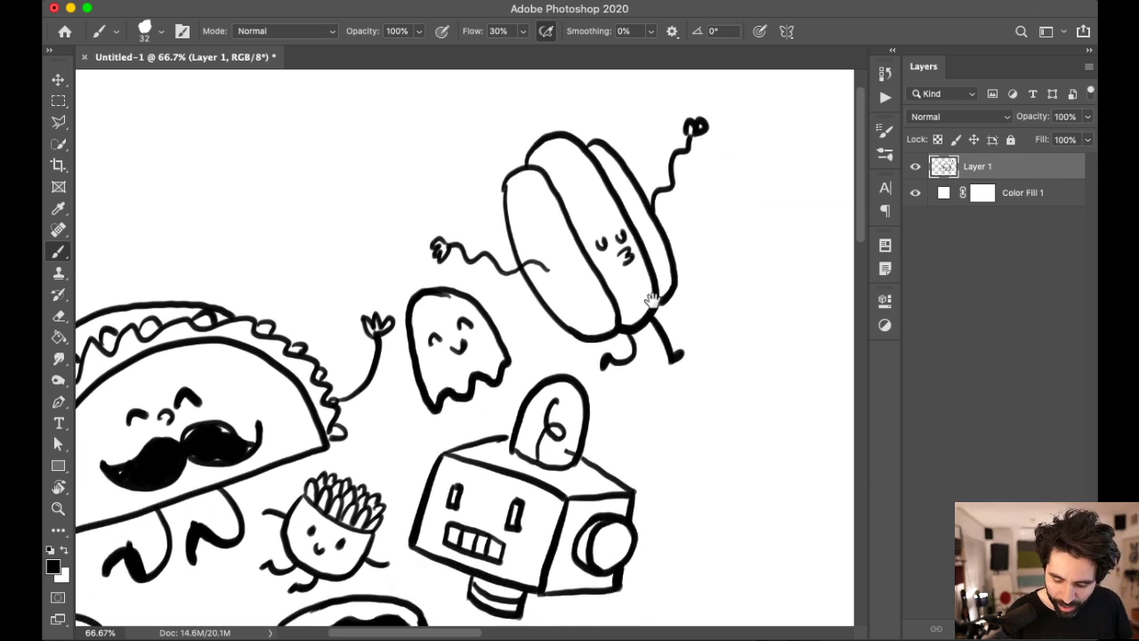
pyautogui.hscroll(-5, 756, 400)
pyautogui.scroll(4, 756, 401)
pyautogui.hscroll(-10, 743, 358)
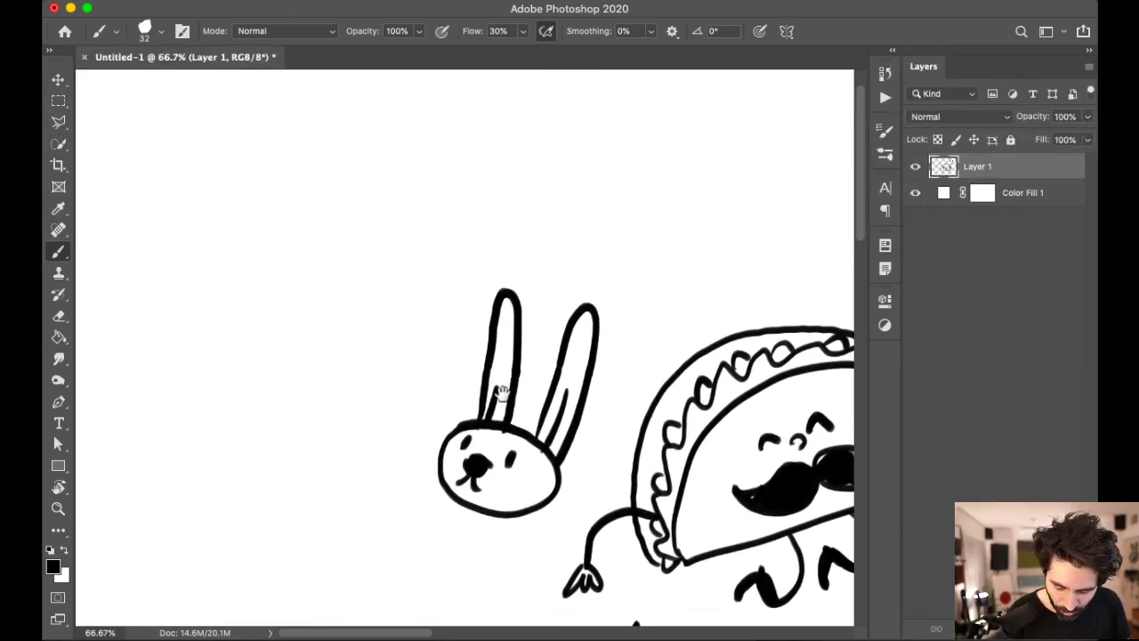
pyautogui.moveTo(359, 414)
pyautogui.mouseDown()
pyautogui.moveTo(384, 309)
pyautogui.moveTo(437, 214)
pyautogui.moveTo(486, 209)
pyautogui.moveTo(496, 260)
pyautogui.moveTo(465, 418)
pyautogui.mouseUp()
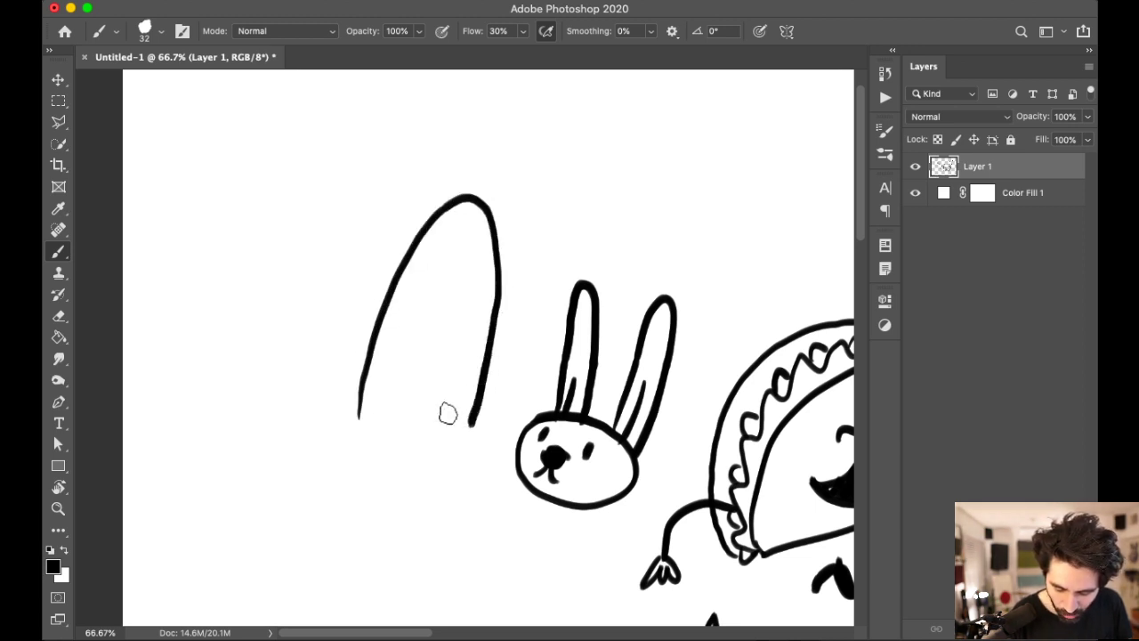
pyautogui.moveTo(364, 418)
pyautogui.mouseDown()
pyautogui.moveTo(438, 436)
pyautogui.moveTo(473, 425)
pyautogui.mouseUp()
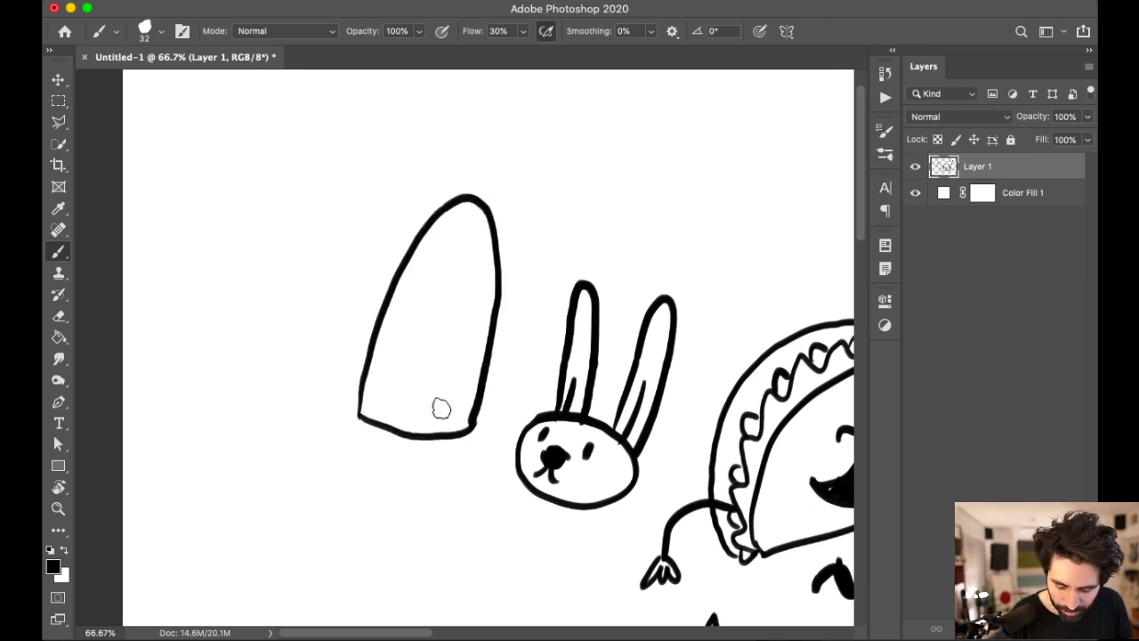
pyautogui.moveTo(441, 248)
pyautogui.mouseDown()
pyautogui.moveTo(436, 296)
pyautogui.moveTo(471, 291)
pyautogui.moveTo(478, 261)
pyautogui.moveTo(458, 244)
pyautogui.moveTo(447, 268)
pyautogui.moveTo(463, 269)
pyautogui.moveTo(458, 296)
pyautogui.mouseUp()
# Step: Draw a tiny ghost with two eyes, a mouth and an antenna inside the window
pyautogui.scroll(5, 459, 289)
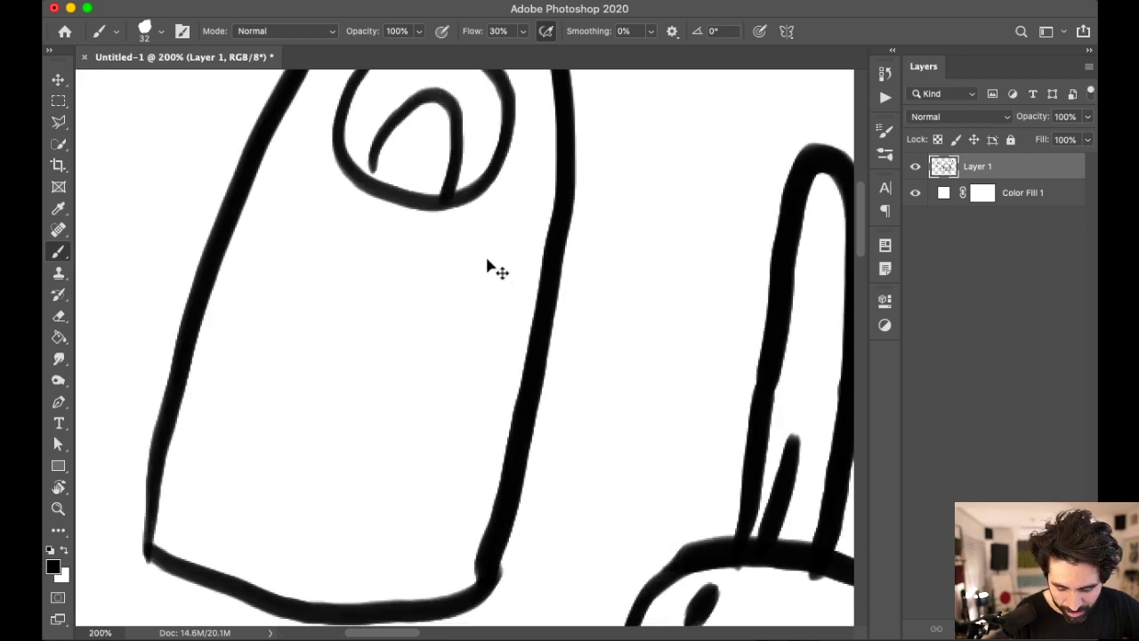
pyautogui.scroll(3, 485, 223)
pyautogui.moveTo(445, 375)
pyautogui.mouseDown()
pyautogui.moveTo(453, 342)
pyautogui.moveTo(511, 268)
pyautogui.moveTo(565, 295)
pyautogui.moveTo(559, 398)
pyautogui.mouseUp()
pyautogui.click(491, 323)
pyautogui.click(492, 327)
pyautogui.click(532, 328)
pyautogui.moveTo(493, 354); pyautogui.dragTo(514, 355)
pyautogui.moveTo(594, 390)
pyautogui.mouseDown()
pyautogui.moveTo(605, 352)
pyautogui.moveTo(597, 292)
pyautogui.moveTo(602, 280)
pyautogui.moveTo(618, 286)
pyautogui.mouseUp()
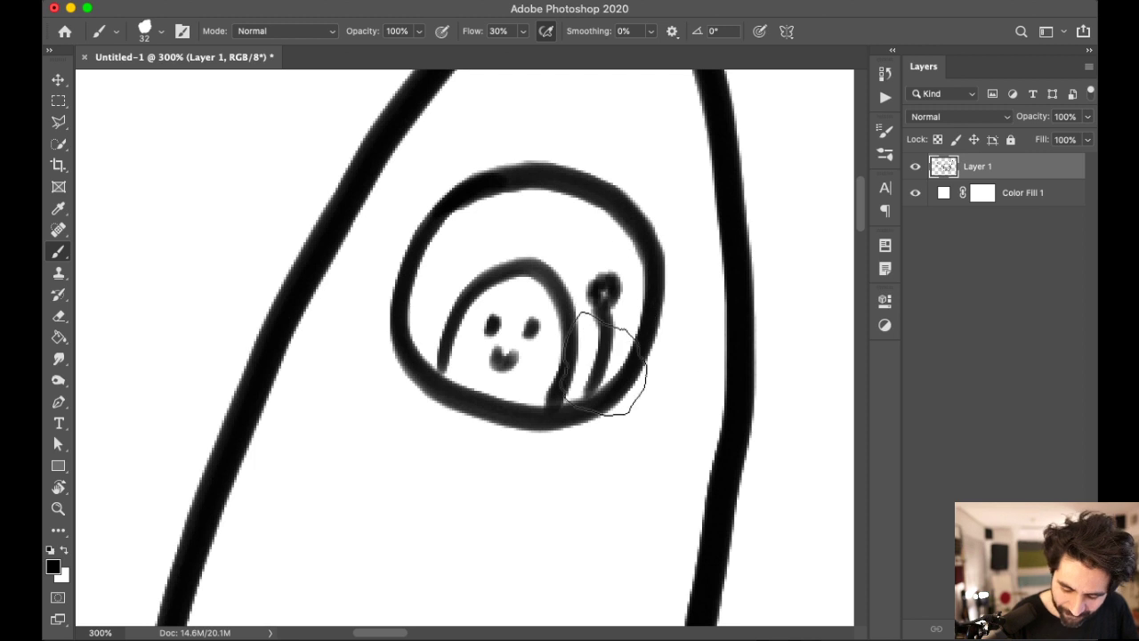
# Step: Reframe the rocket at 100% and draw its left fin, discarding a right fin
pyautogui.press('super+minus')
pyautogui.press('super+minus')
pyautogui.press('super+minus')
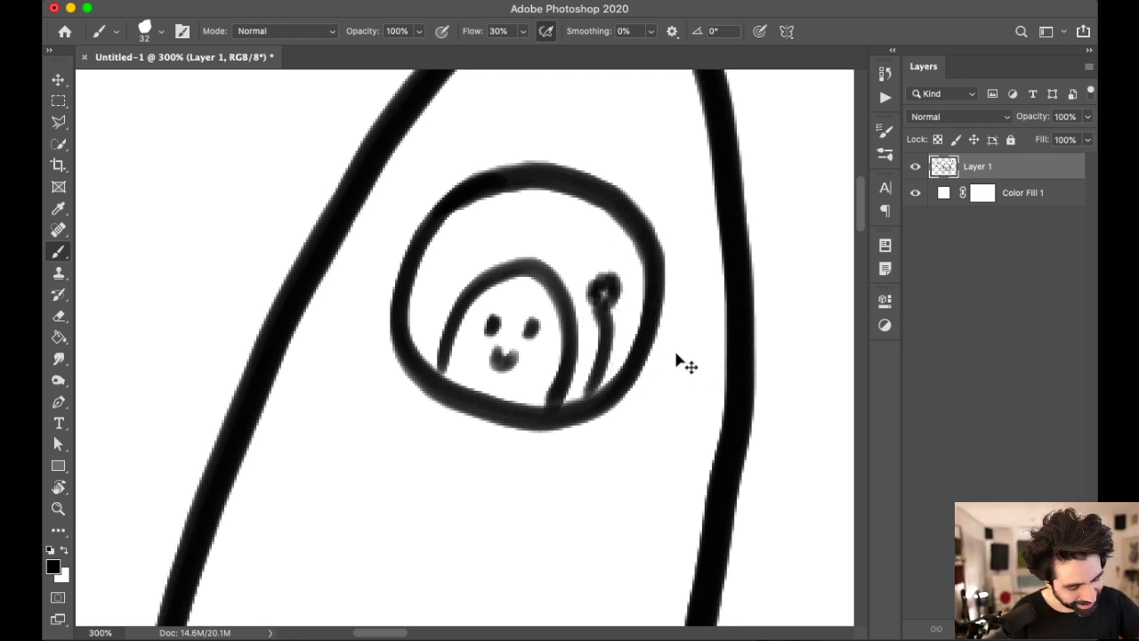
pyautogui.moveTo(536, 376); pyautogui.dragTo(632, 221)
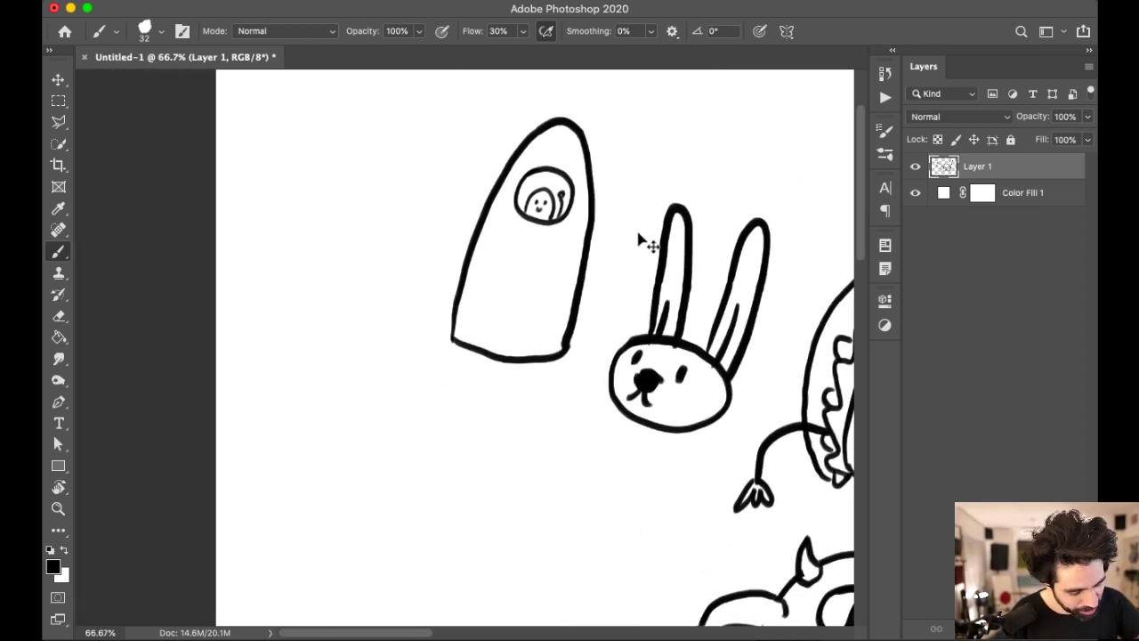
pyautogui.press('super+plus')
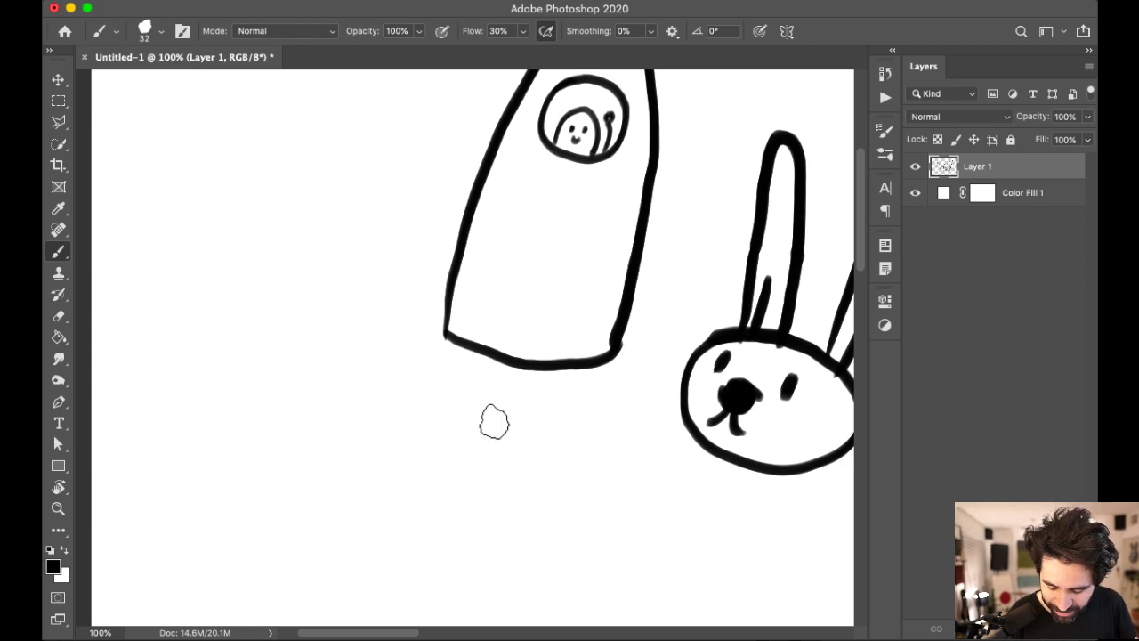
pyautogui.moveTo(452, 249)
pyautogui.mouseDown()
pyautogui.moveTo(389, 271)
pyautogui.moveTo(349, 370)
pyautogui.moveTo(450, 335)
pyautogui.mouseUp()
pyautogui.moveTo(636, 273); pyautogui.dragTo(684, 361)
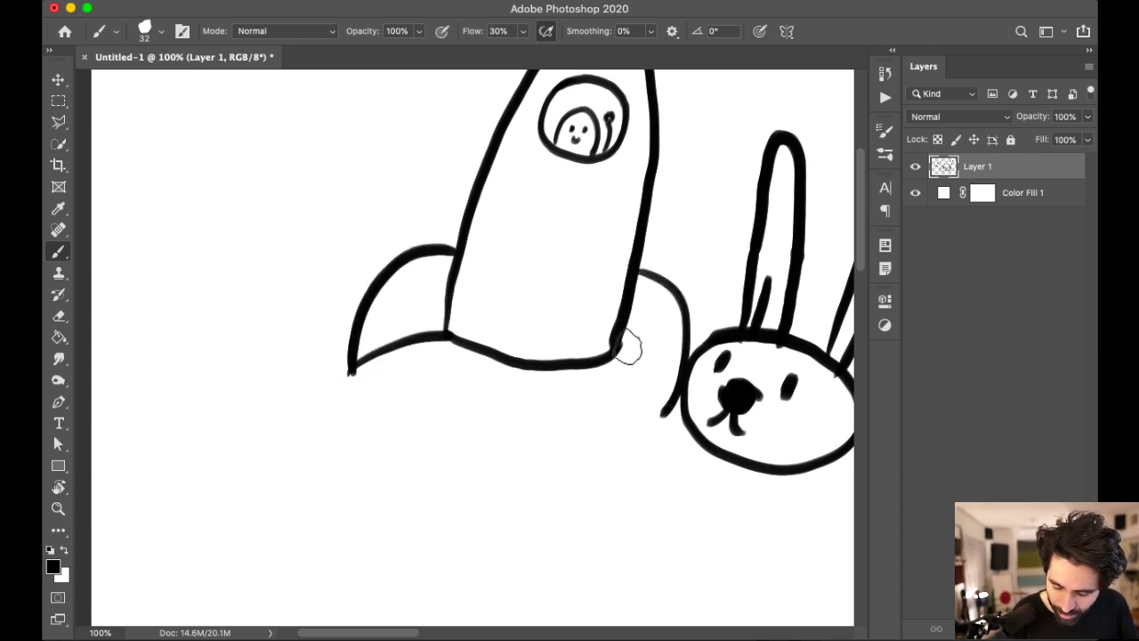
pyautogui.press('super+z')
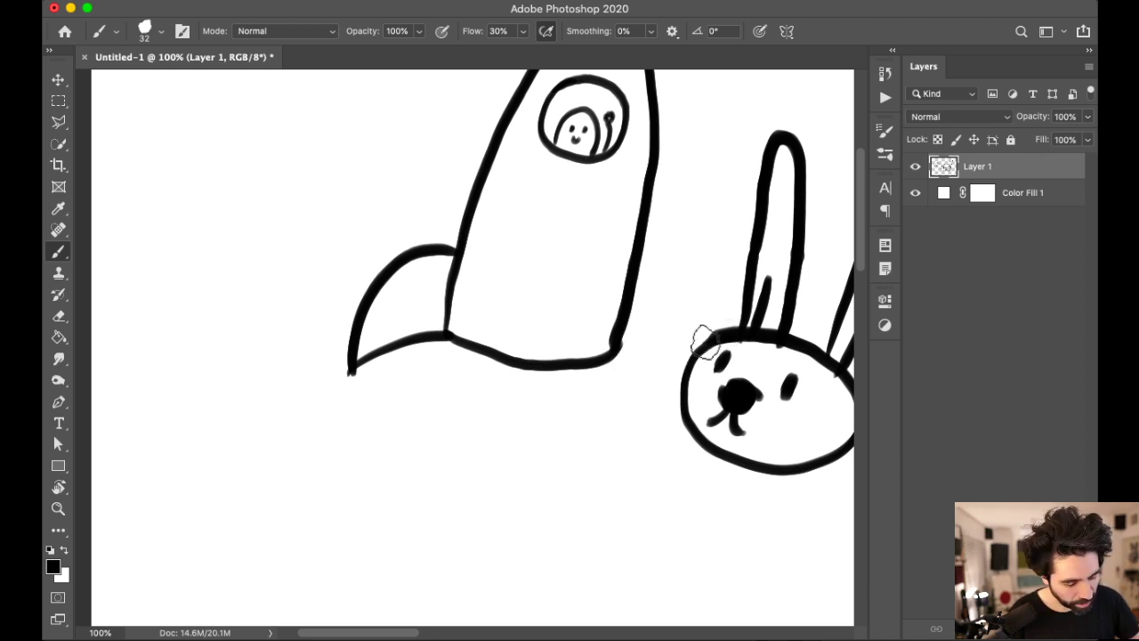
# Step: Undo the old left fin, redraw it as one smooth curve, and lasso the whole rocket
pyautogui.press('super+minus')
pyautogui.scroll(2, 685, 343)
pyautogui.press('super+z')
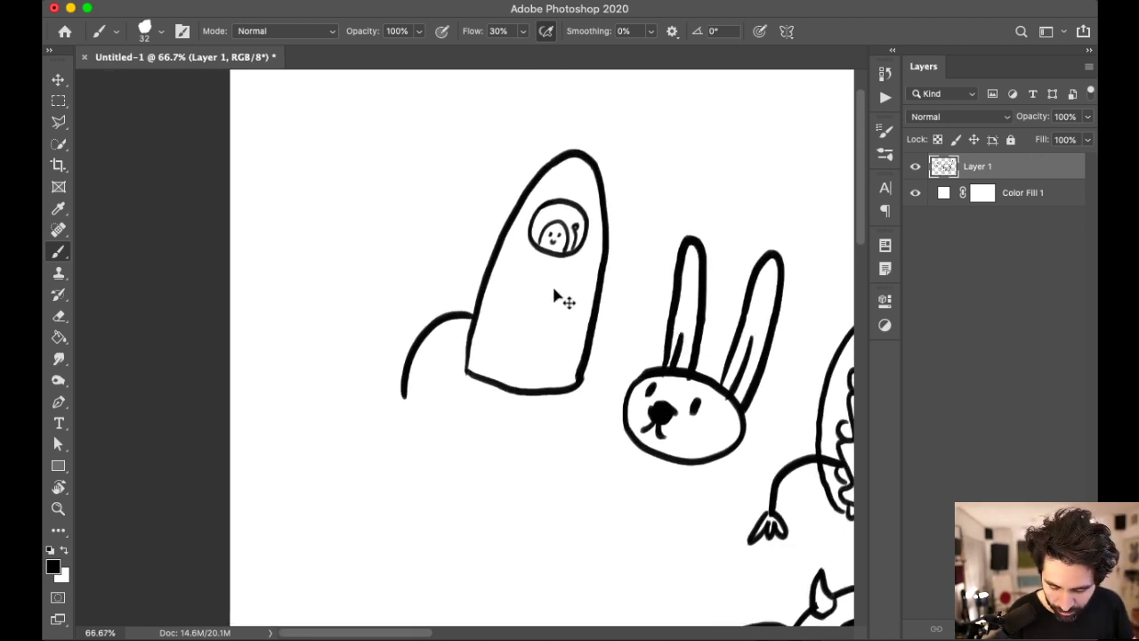
pyautogui.press('super+z')
pyautogui.moveTo(470, 307)
pyautogui.mouseDown()
pyautogui.moveTo(423, 344)
pyautogui.moveTo(417, 385)
pyautogui.moveTo(467, 373)
pyautogui.mouseUp()
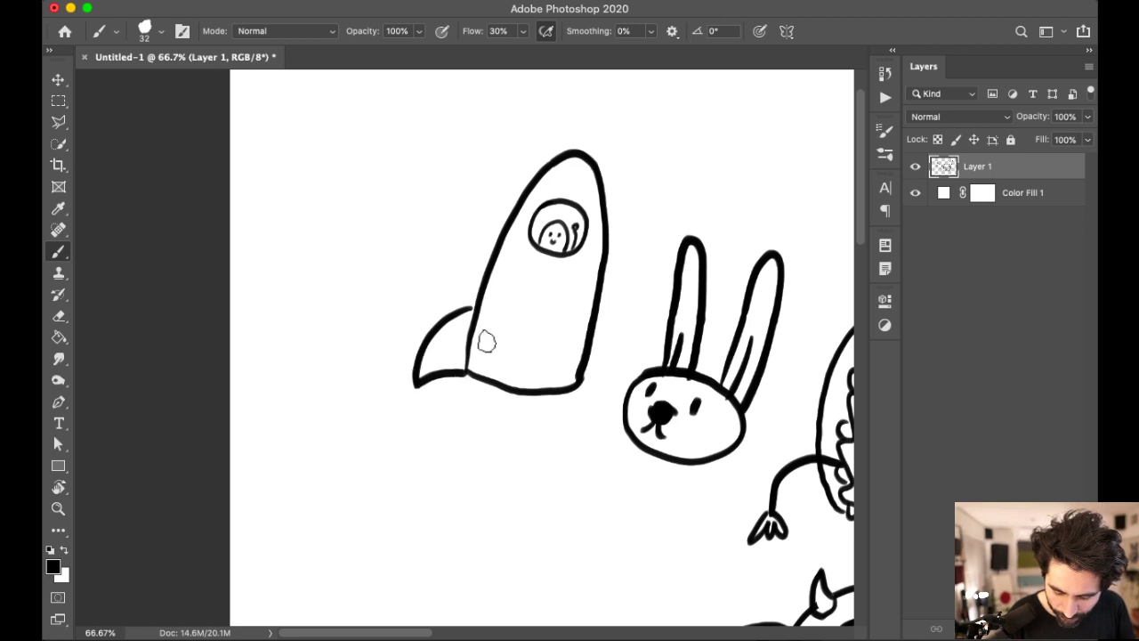
pyautogui.press('l')
pyautogui.moveTo(503, 117)
pyautogui.mouseDown()
pyautogui.moveTo(391, 274)
pyautogui.moveTo(402, 439)
pyautogui.moveTo(550, 431)
pyautogui.moveTo(616, 389)
pyautogui.moveTo(662, 175)
pyautogui.moveTo(643, 127)
pyautogui.mouseUp()
# Step: Free Transform the selected rocket up and left, rotate it about 5.7°, and commit
pyautogui.hotkey('ctrl', 't')
pyautogui.moveTo(605, 278); pyautogui.dragTo(595, 259)
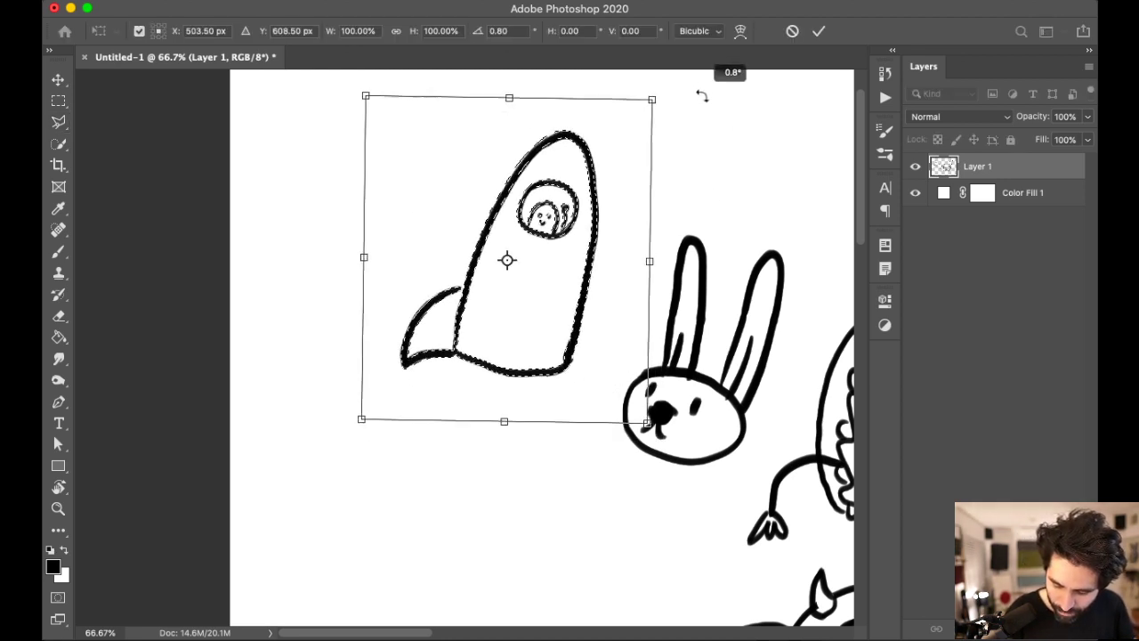
pyautogui.moveTo(698, 93); pyautogui.dragTo(712, 103)
pyautogui.moveTo(623, 246); pyautogui.dragTo(638, 233)
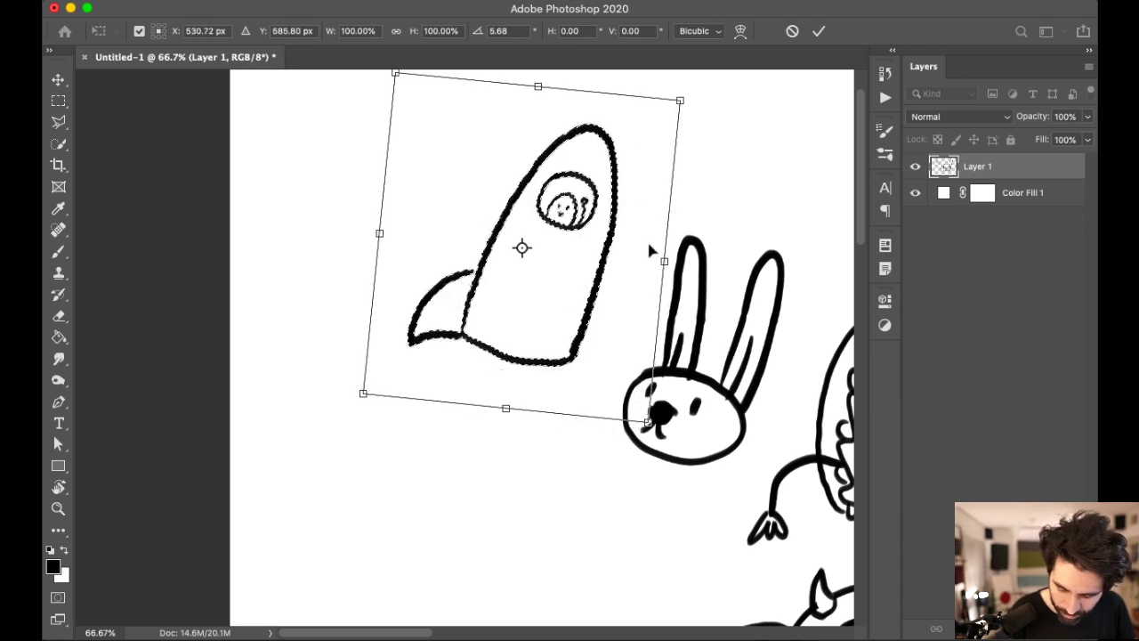
pyautogui.click(59, 101)
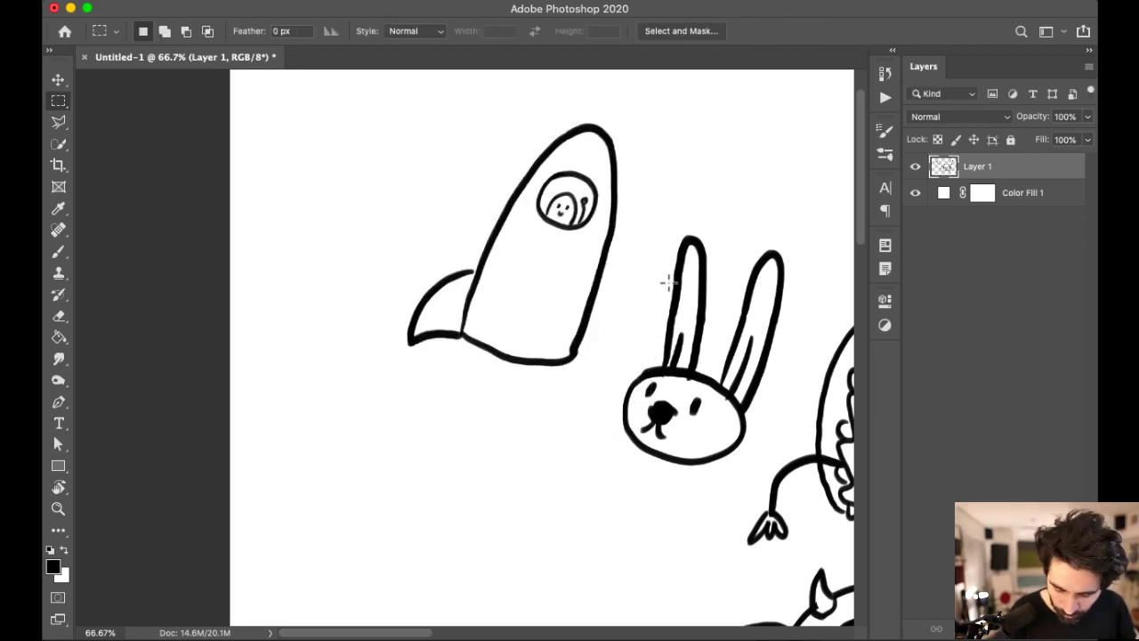
# Step: Brush a right fin curve at the rocket's base
pyautogui.press('b')
pyautogui.moveTo(580, 349); pyautogui.dragTo(613, 401)
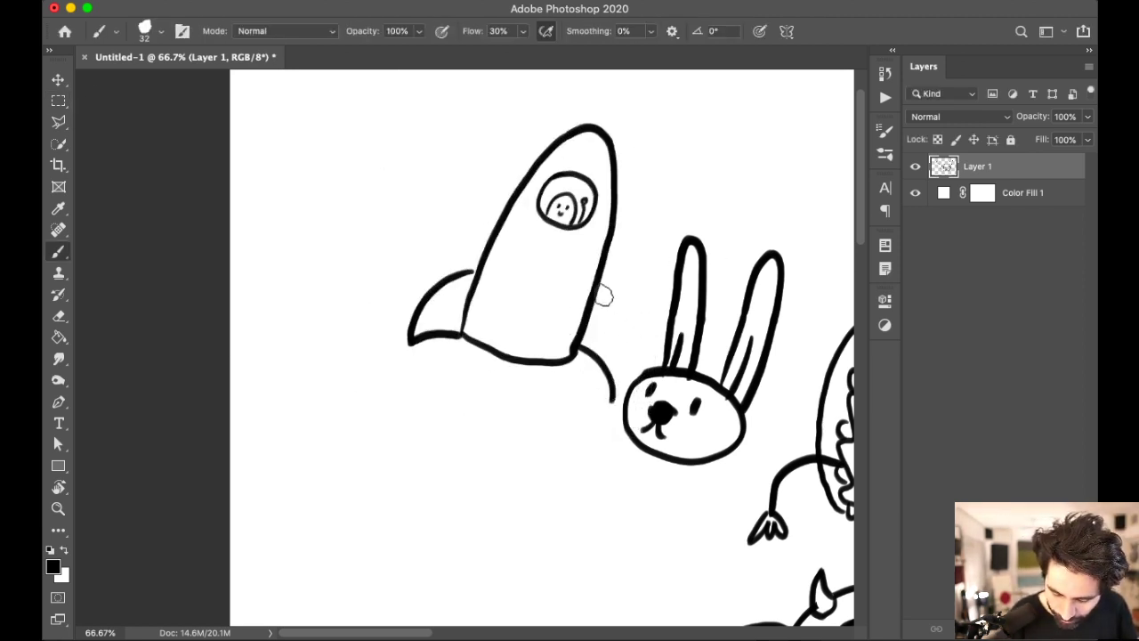
pyautogui.press('super+z')
pyautogui.moveTo(576, 353); pyautogui.dragTo(604, 381)
pyautogui.moveTo(592, 292)
pyautogui.mouseDown()
pyautogui.moveTo(620, 329)
pyautogui.moveTo(595, 388)
pyautogui.mouseUp()
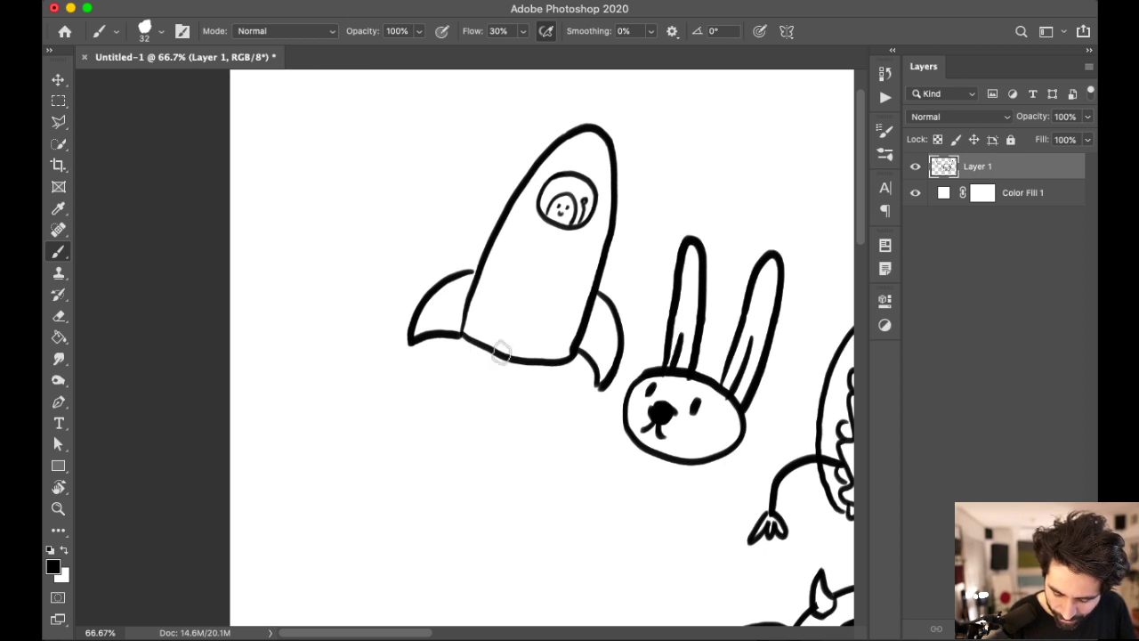
# Step: Draw an exhaust nozzle under the rocket with an outer and an inner flame
pyautogui.moveTo(476, 347)
pyautogui.mouseDown()
pyautogui.moveTo(477, 379)
pyautogui.moveTo(525, 399)
pyautogui.mouseUp()
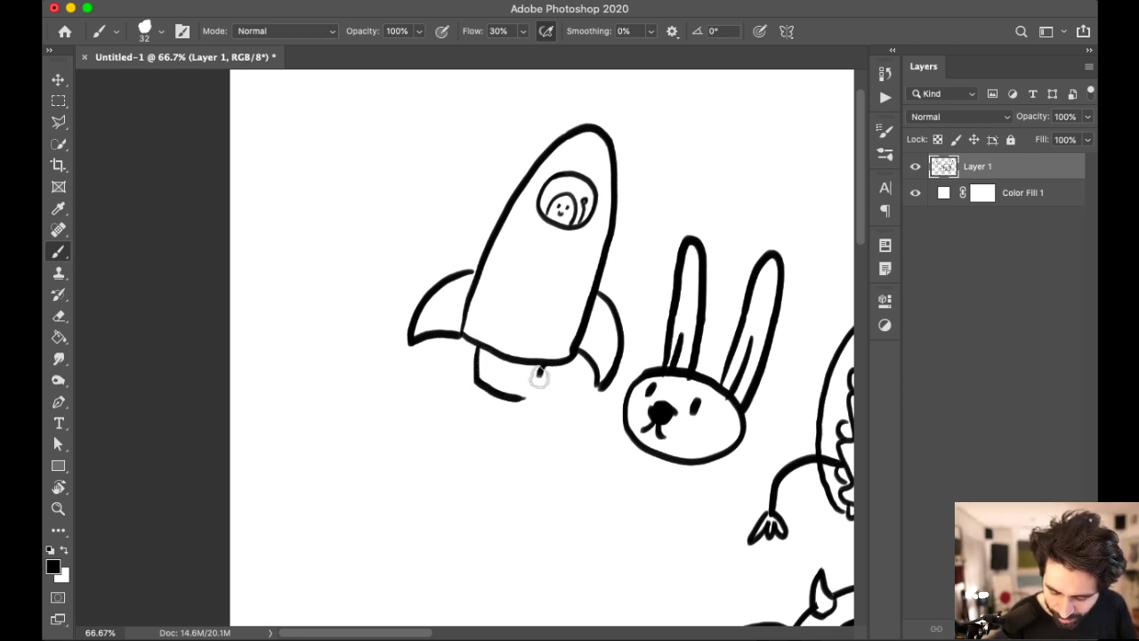
pyautogui.moveTo(539, 372); pyautogui.dragTo(519, 398)
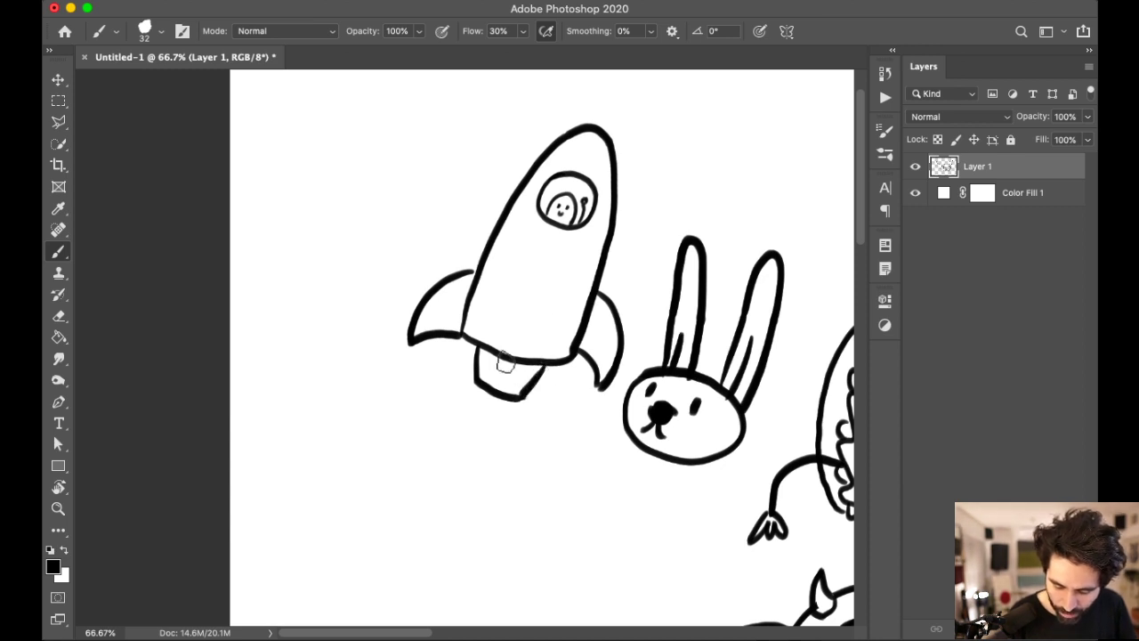
pyautogui.moveTo(478, 384)
pyautogui.mouseDown()
pyautogui.moveTo(453, 449)
pyautogui.moveTo(455, 504)
pyautogui.mouseUp()
pyautogui.moveTo(525, 400)
pyautogui.mouseDown()
pyautogui.moveTo(511, 460)
pyautogui.moveTo(453, 503)
pyautogui.mouseUp()
pyautogui.moveTo(488, 393)
pyautogui.mouseDown()
pyautogui.moveTo(474, 444)
pyautogui.moveTo(507, 411)
pyautogui.moveTo(508, 397)
pyautogui.moveTo(478, 456)
pyautogui.mouseUp()
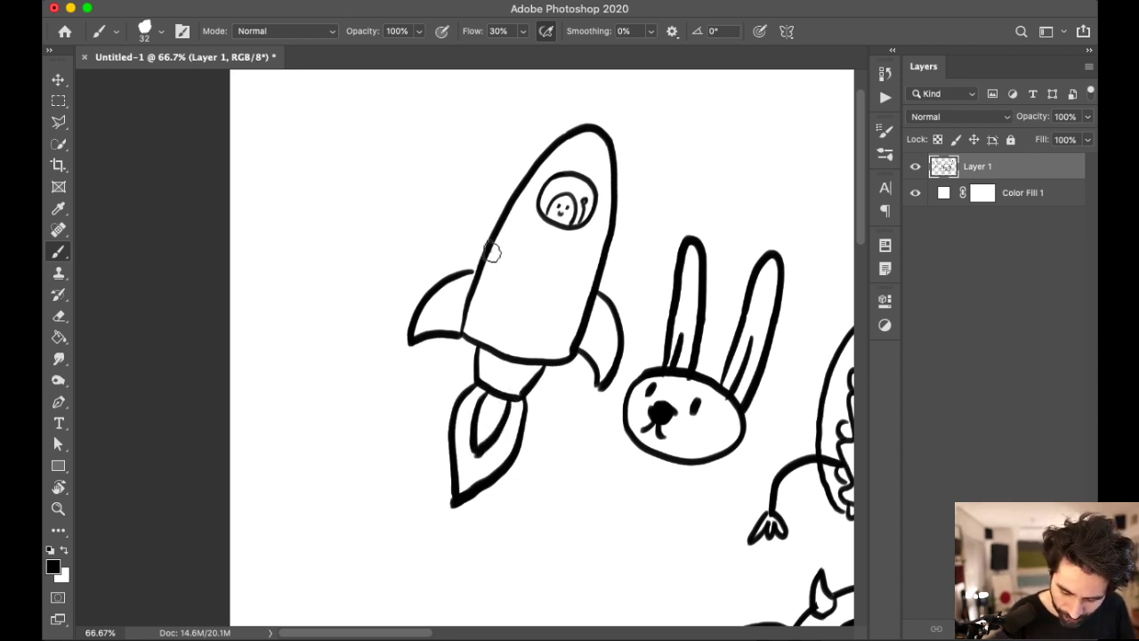
# Step: Add a band line and short vent marks across the rocket body
pyautogui.moveTo(491, 253)
pyautogui.mouseDown()
pyautogui.moveTo(528, 277)
pyautogui.moveTo(583, 281)
pyautogui.mouseUp()
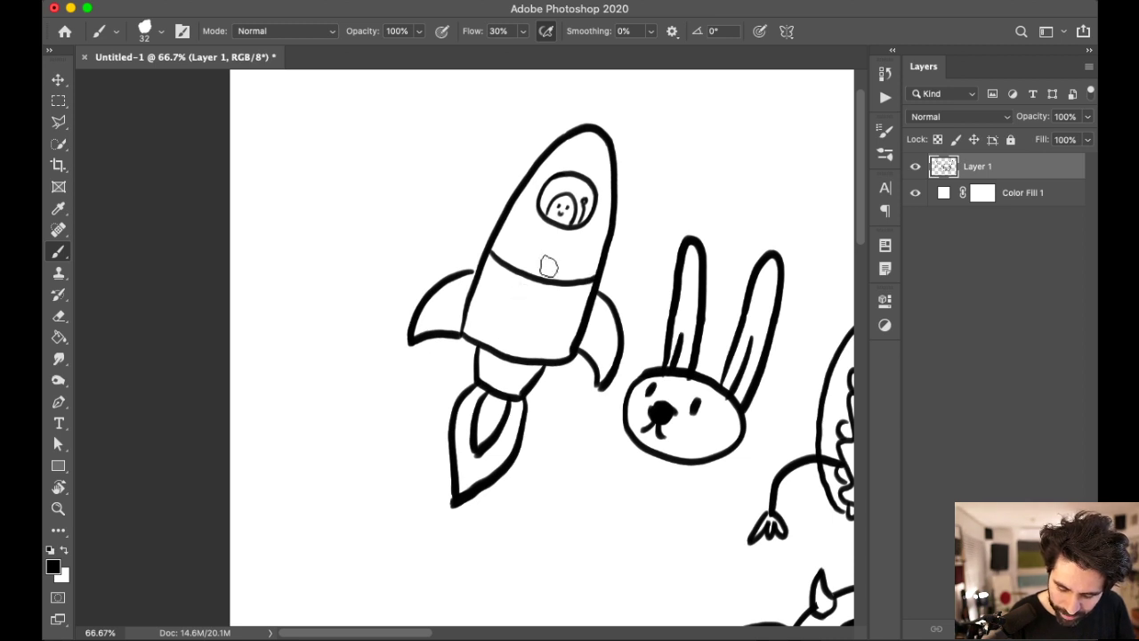
pyautogui.moveTo(497, 291); pyautogui.dragTo(487, 312)
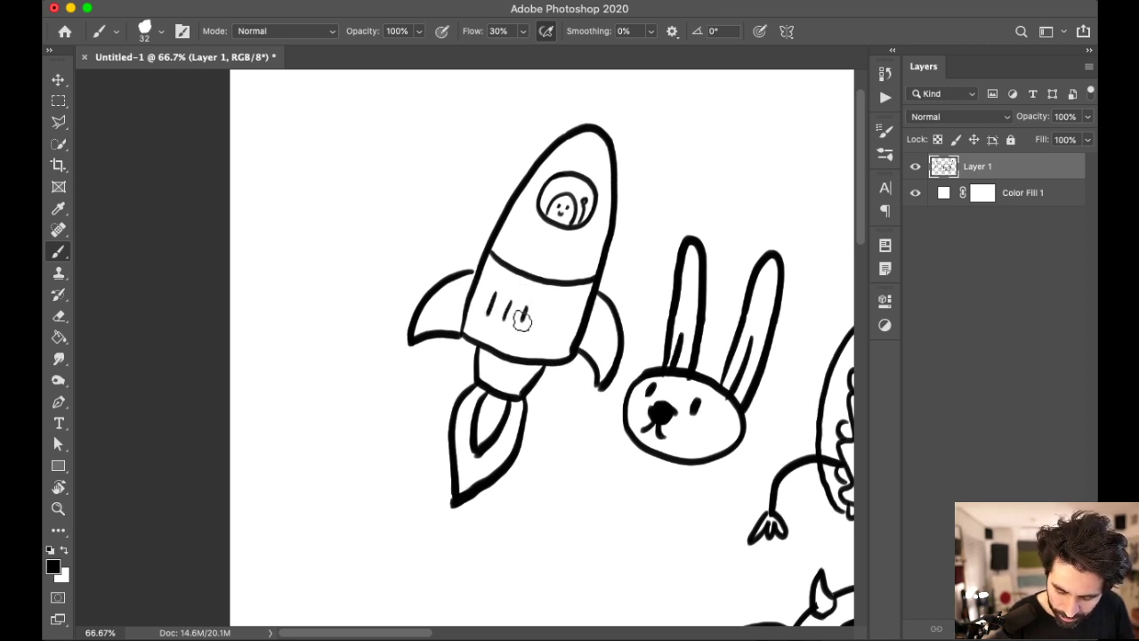
pyautogui.moveTo(676, 256)
pyautogui.mouseDown()
pyautogui.moveTo(683, 329)
pyautogui.moveTo(674, 297)
pyautogui.mouseUp()
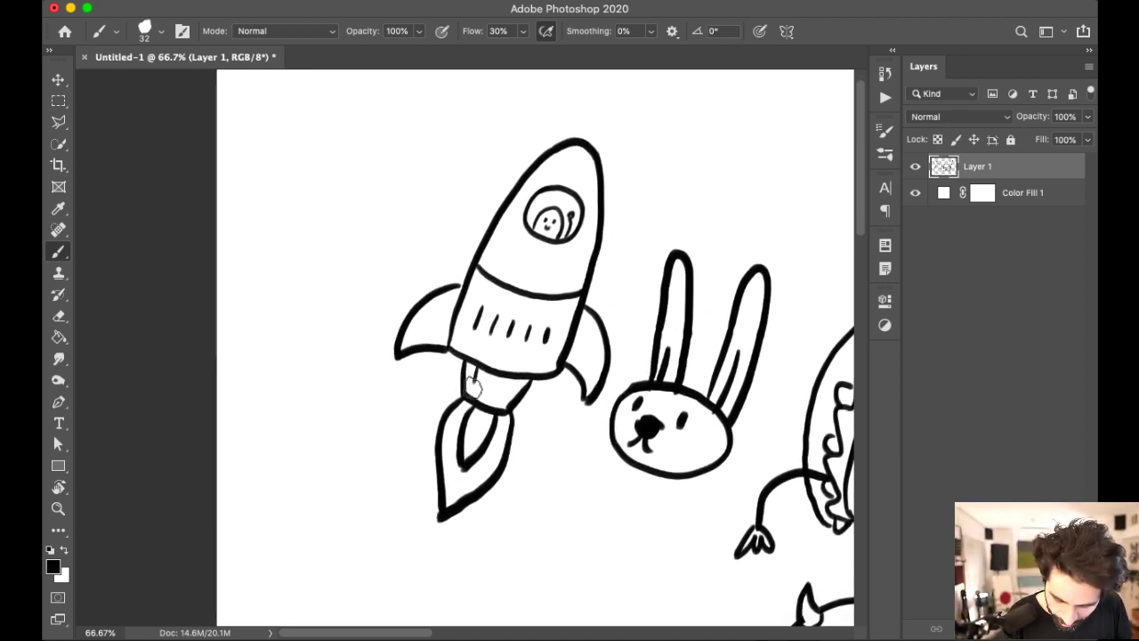
pyautogui.hscroll(3, 679, 431)
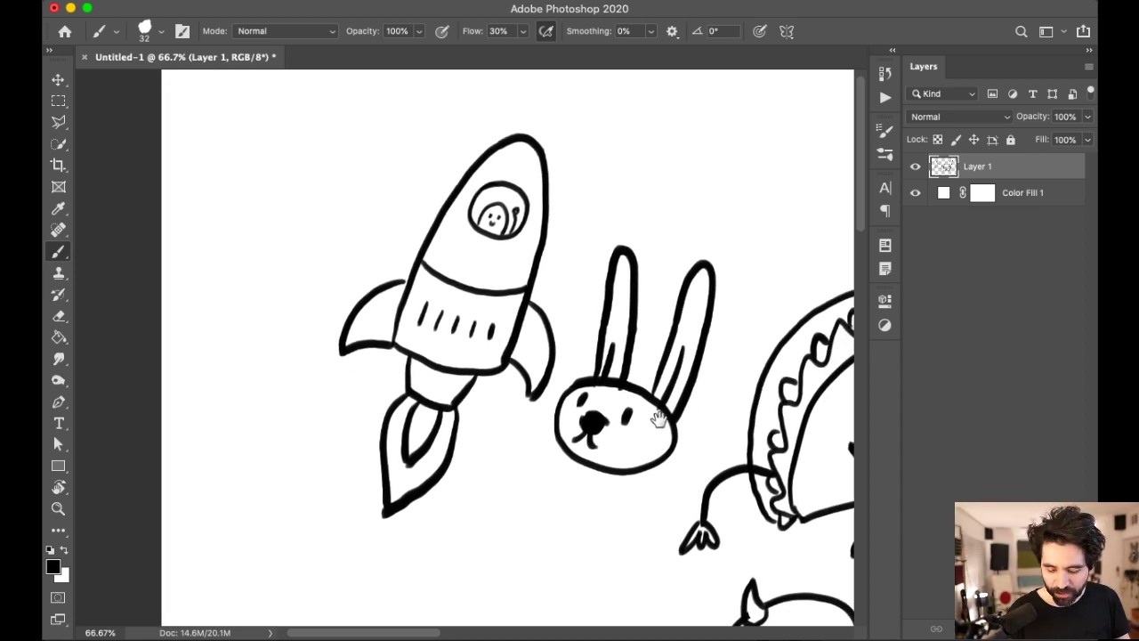
# Step: Frame the empty space below the rocket at 50% and brush a closed wavy outline there
pyautogui.press('super+minus')
pyautogui.press('super+minus')
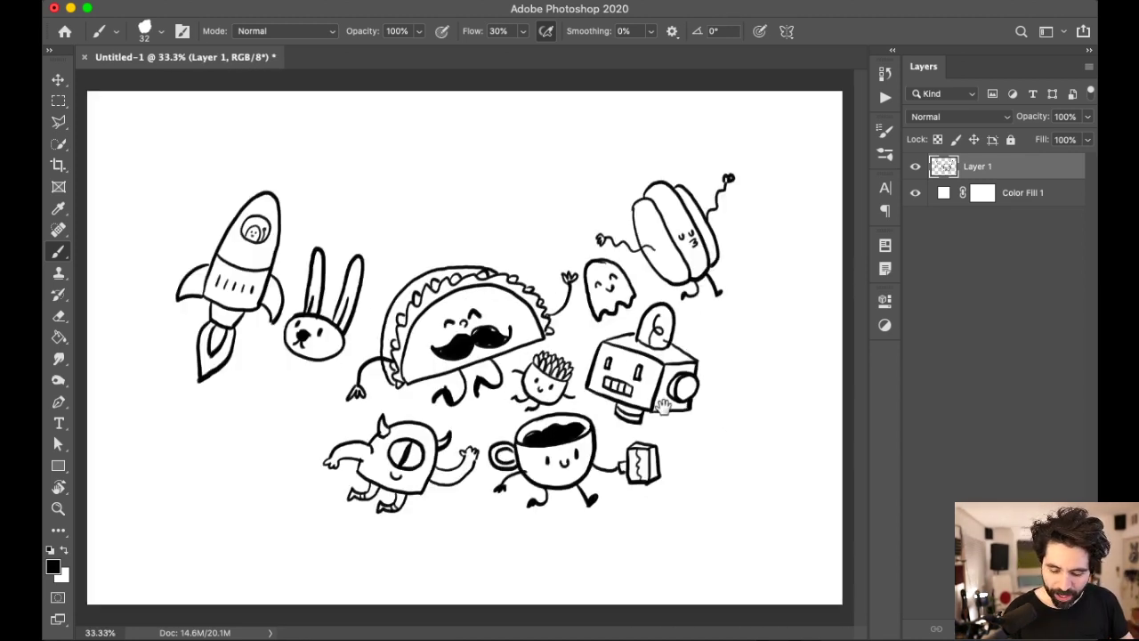
pyautogui.press('super+plus')
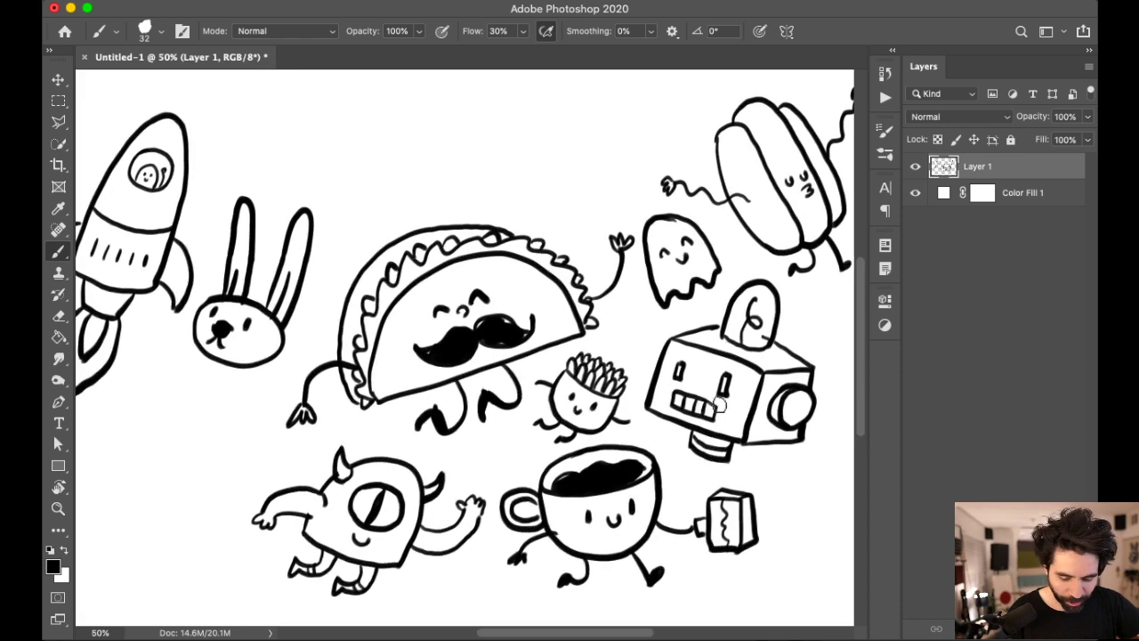
pyautogui.moveTo(620, 296); pyautogui.dragTo(703, 291)
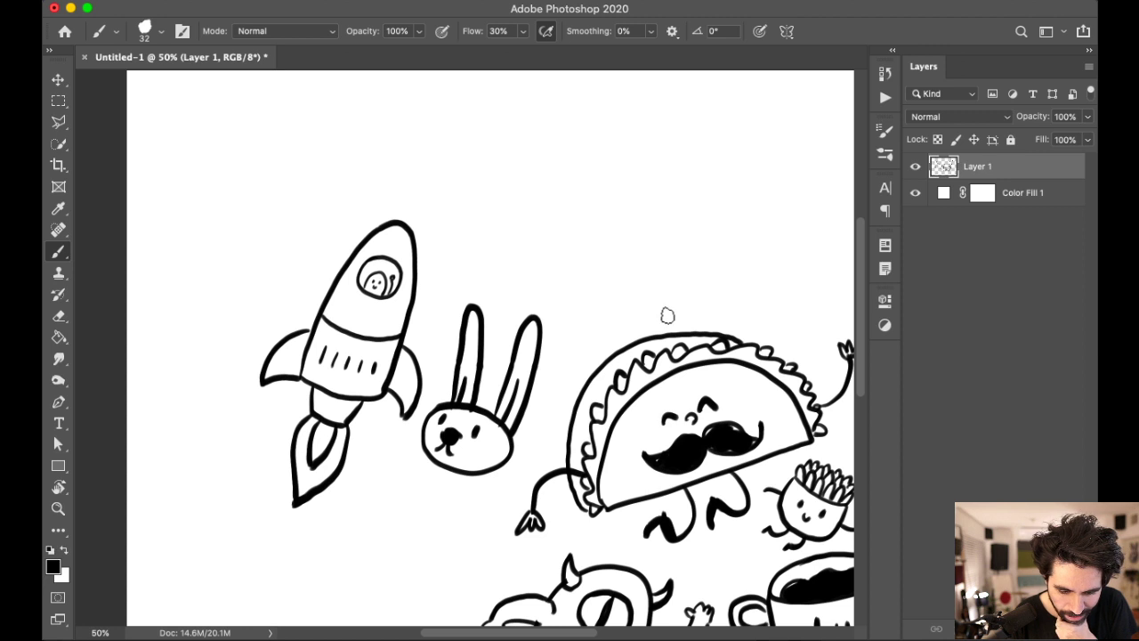
pyautogui.moveTo(712, 540); pyautogui.dragTo(694, 353)
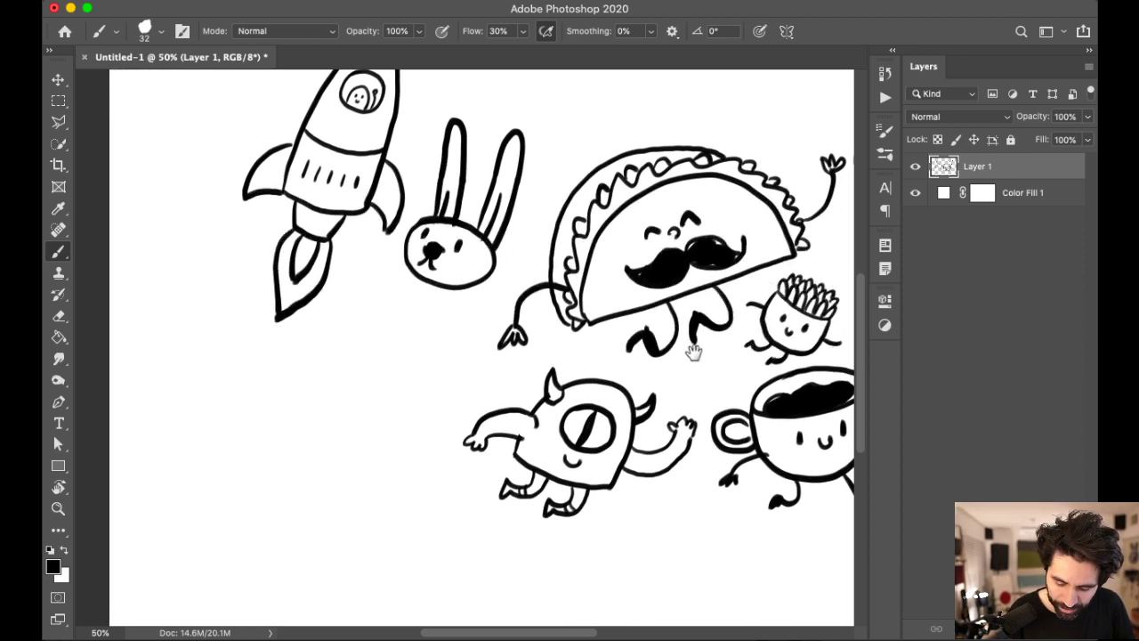
pyautogui.moveTo(349, 278)
pyautogui.mouseDown()
pyautogui.moveTo(347, 306)
pyautogui.moveTo(325, 333)
pyautogui.moveTo(332, 368)
pyautogui.moveTo(363, 362)
pyautogui.moveTo(409, 374)
pyautogui.mouseUp()
pyautogui.moveTo(348, 280)
pyautogui.mouseDown()
pyautogui.moveTo(378, 275)
pyautogui.moveTo(440, 319)
pyautogui.moveTo(439, 339)
pyautogui.moveTo(399, 375)
pyautogui.mouseUp()
# Step: Draw a smiling yolk inside the wavy blob below the rocket
pyautogui.moveTo(362, 314)
pyautogui.mouseDown()
pyautogui.moveTo(405, 332)
pyautogui.moveTo(400, 308)
pyautogui.moveTo(361, 308)
pyautogui.mouseUp()
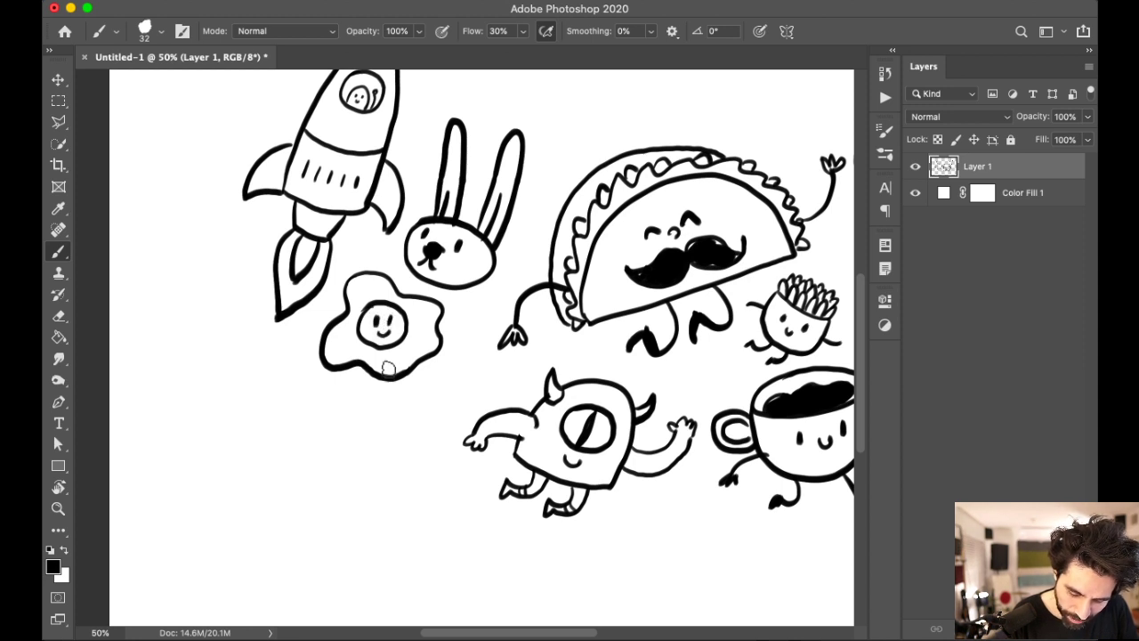
pyautogui.scroll(5, 739, 374)
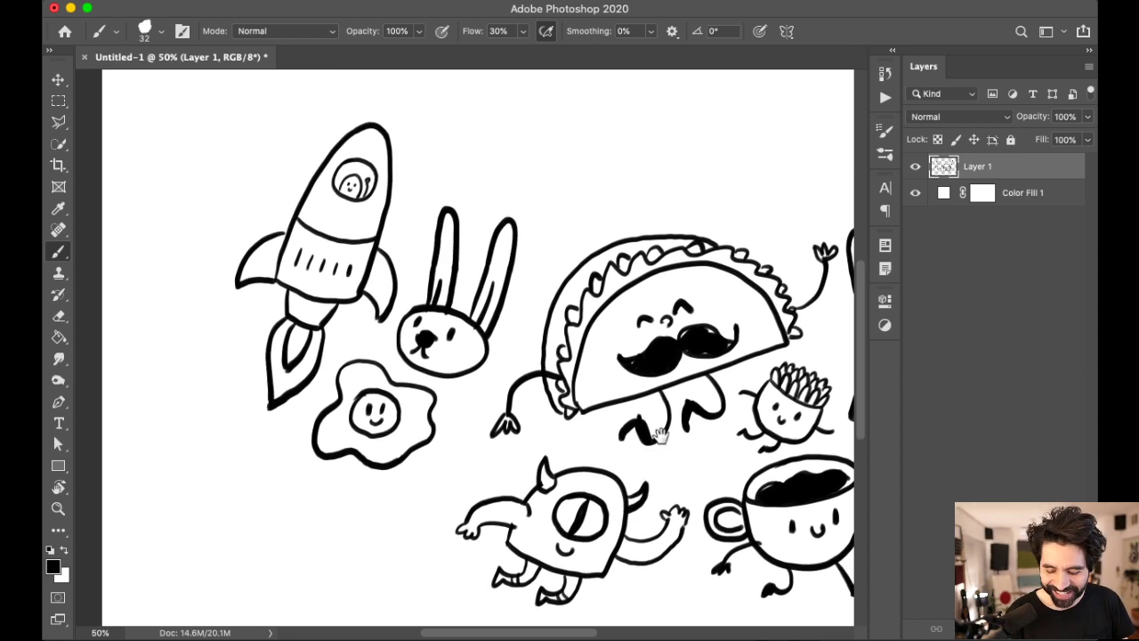
pyautogui.hscroll(8, 679, 389)
pyautogui.scroll(-2, 651, 372)
pyautogui.hscroll(4, 648, 338)
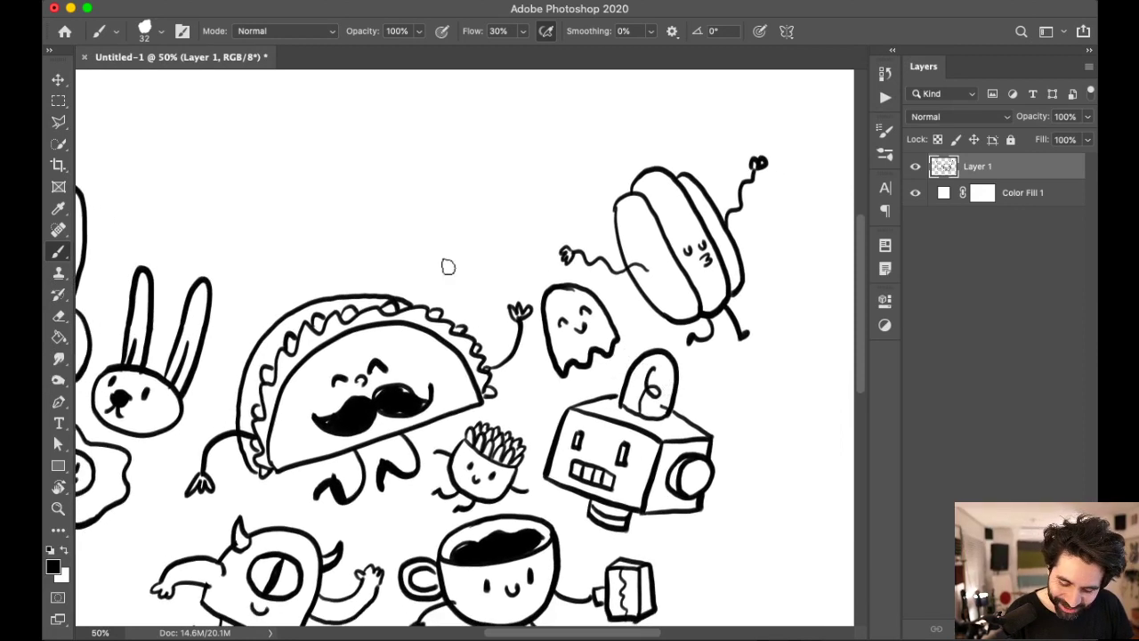
# Step: Draw a smaller second fried egg above the taco, with a face on its yolk at 100%
pyautogui.moveTo(425, 263)
pyautogui.mouseDown()
pyautogui.moveTo(462, 299)
pyautogui.moveTo(506, 263)
pyautogui.moveTo(486, 215)
pyautogui.moveTo(425, 250)
pyautogui.mouseUp()
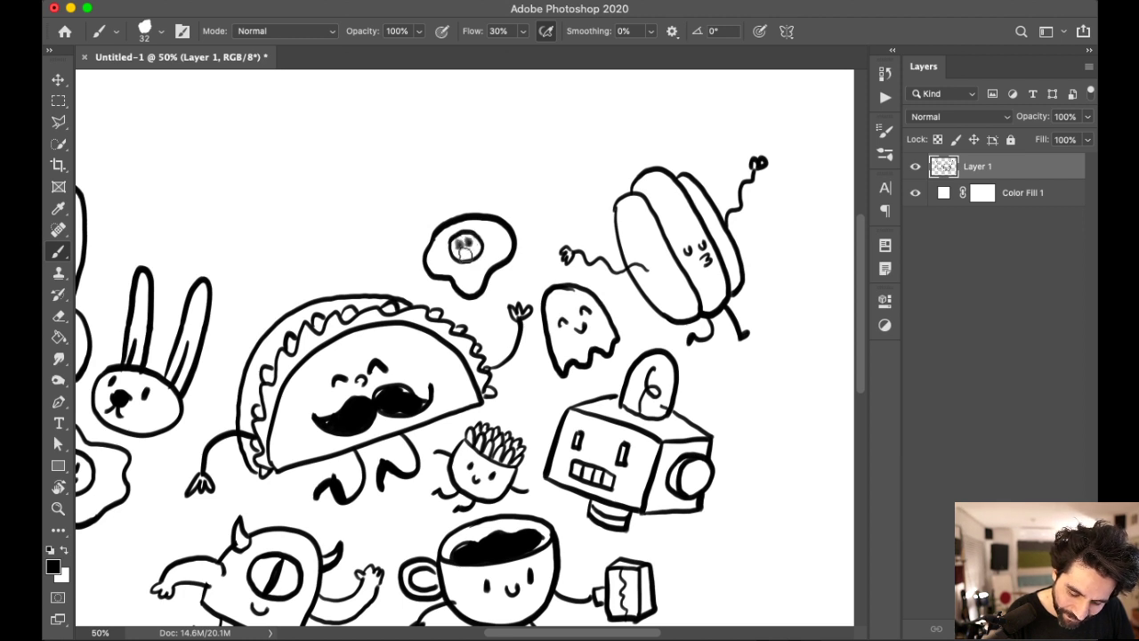
pyautogui.press('super+equal')
pyautogui.press('super+equal')
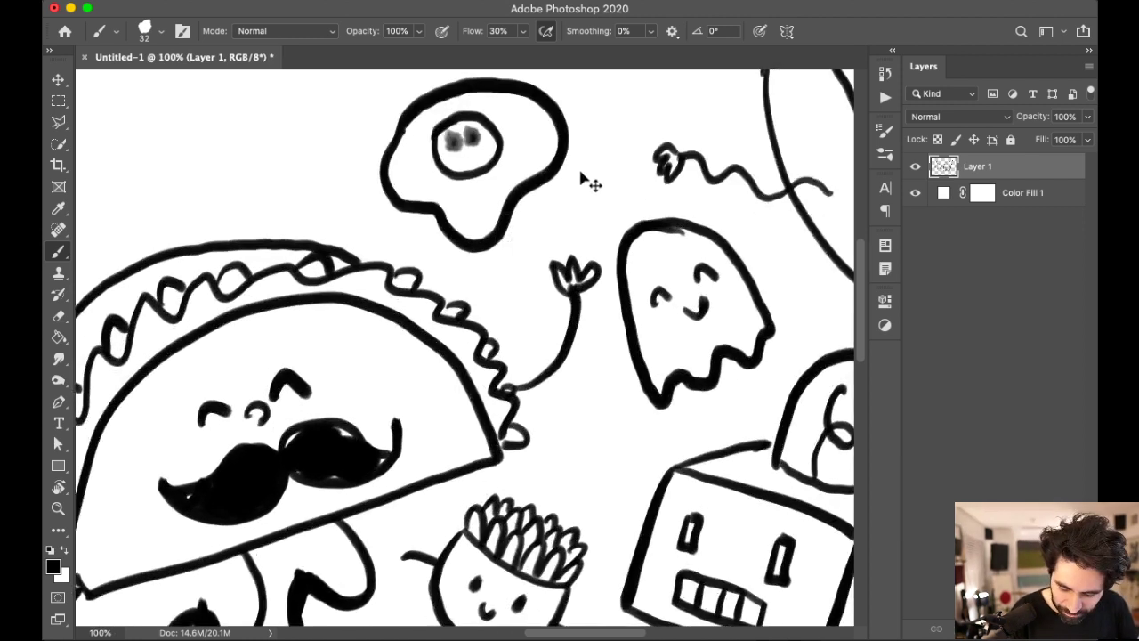
pyautogui.moveTo(472, 129)
pyautogui.mouseDown()
pyautogui.moveTo(485, 156)
pyautogui.moveTo(454, 147)
pyautogui.moveTo(472, 144)
pyautogui.moveTo(471, 169)
pyautogui.mouseUp()
pyautogui.moveTo(608, 247)
pyautogui.mouseDown()
pyautogui.moveTo(687, 310)
pyautogui.moveTo(676, 272)
pyautogui.mouseUp()
pyautogui.press('super+minus')
pyautogui.press('super+minus')
pyautogui.press('super+minus')
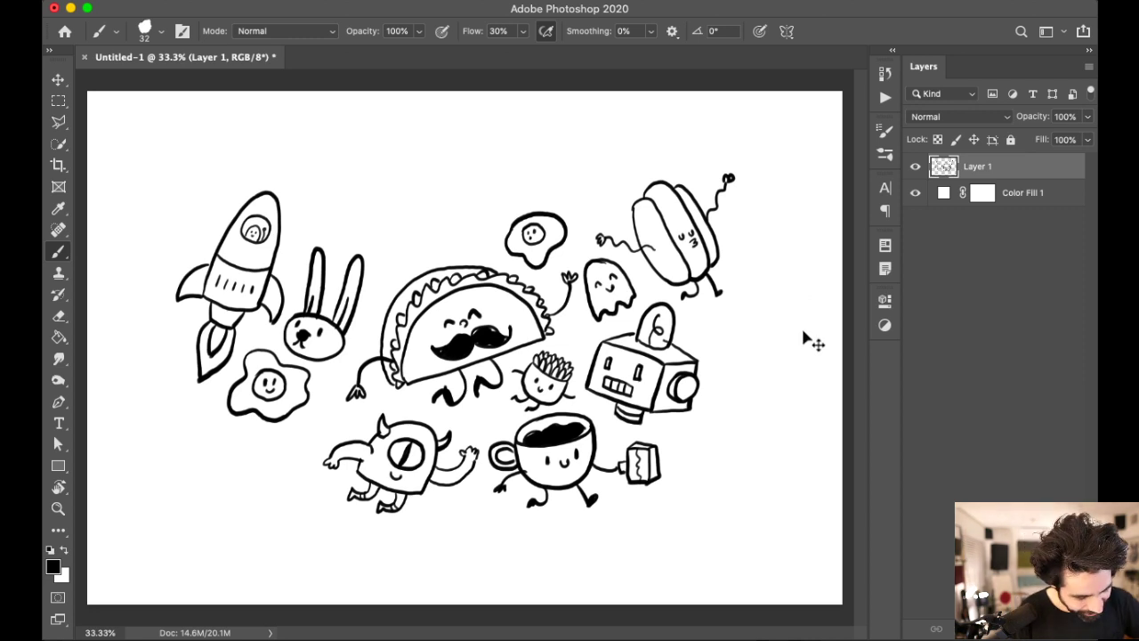
# Step: At 66.7% zoom, draw a diagonal flagpole below the lower fried egg
pyautogui.press('super+plus')
pyautogui.moveTo(299, 472); pyautogui.dragTo(673, 324)
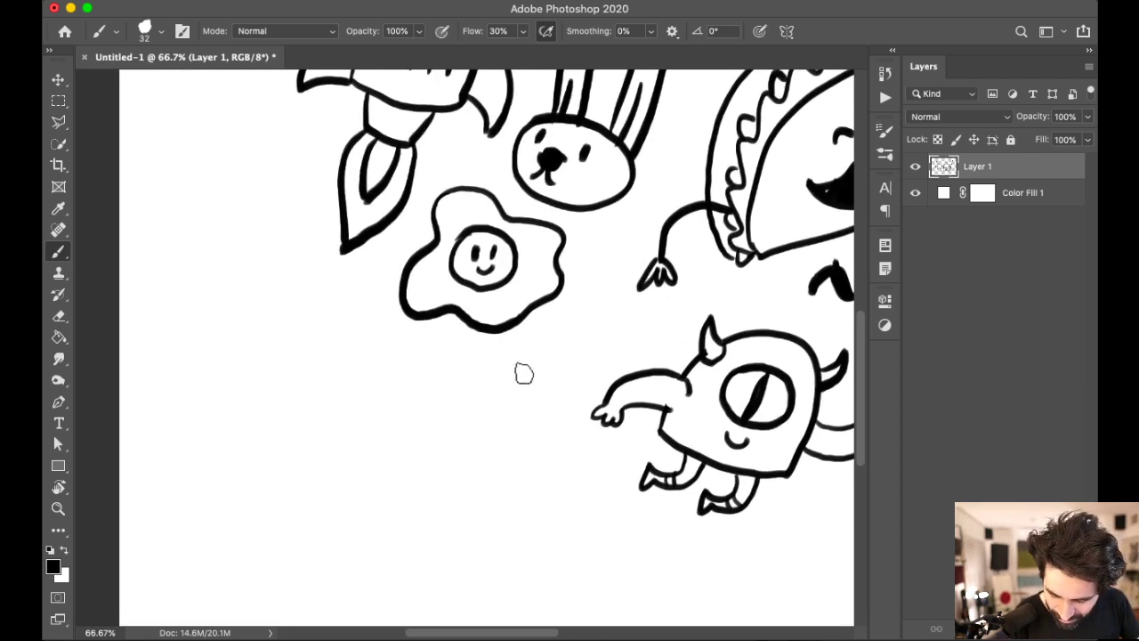
pyautogui.moveTo(516, 386); pyautogui.dragTo(600, 295)
pyautogui.press('super+z')
pyautogui.moveTo(520, 389); pyautogui.dragTo(590, 286)
# Step: Draw the flag banner with a notched tail at the top of the pole
pyautogui.moveTo(553, 332); pyautogui.dragTo(587, 348)
pyautogui.moveTo(590, 287)
pyautogui.mouseDown()
pyautogui.moveTo(612, 310)
pyautogui.moveTo(589, 347)
pyautogui.moveTo(573, 350)
pyautogui.moveTo(619, 371)
pyautogui.moveTo(613, 313)
pyautogui.mouseUp()
pyautogui.press('super+z')
pyautogui.moveTo(607, 324); pyautogui.dragTo(635, 334)
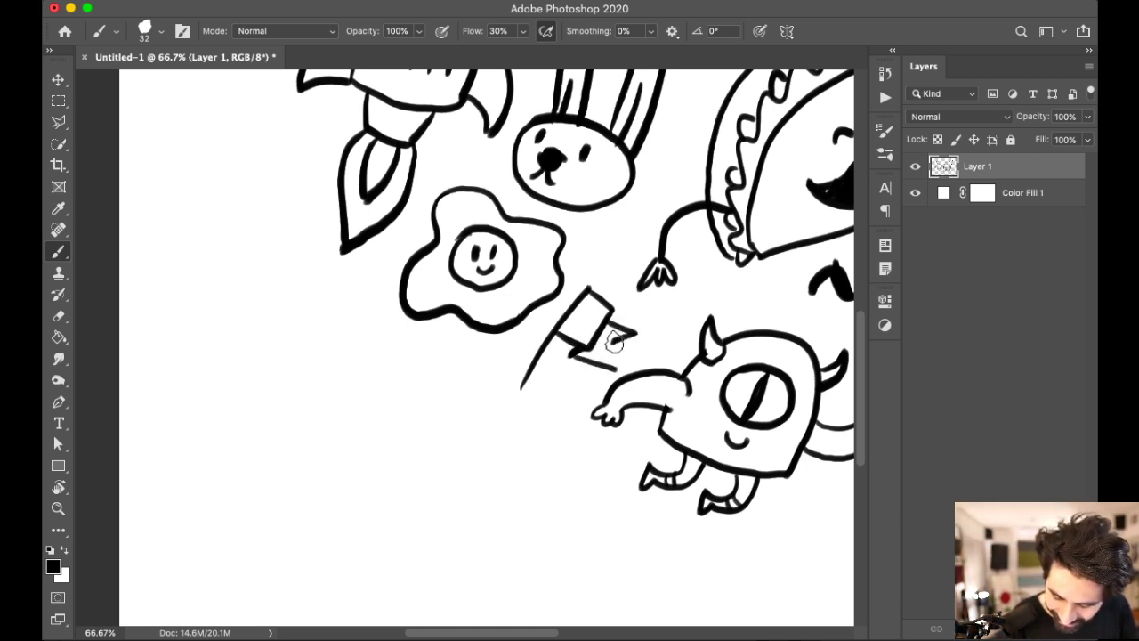
pyautogui.press('super+z')
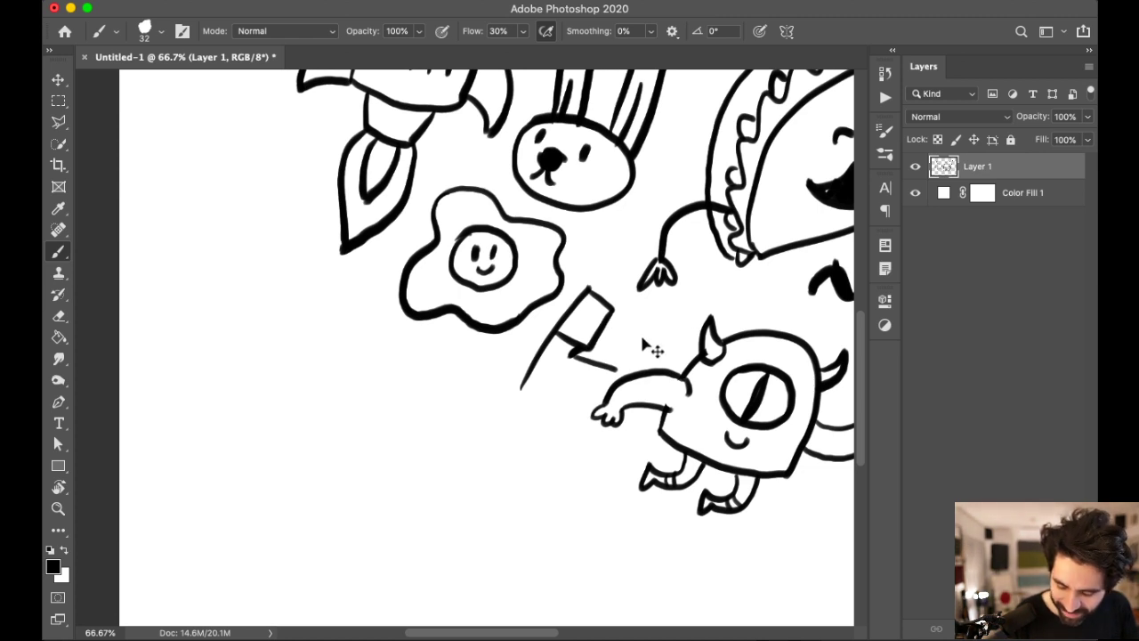
pyautogui.press('super+z')
pyautogui.moveTo(588, 362); pyautogui.dragTo(634, 365)
pyautogui.moveTo(608, 325)
pyautogui.mouseDown()
pyautogui.moveTo(644, 329)
pyautogui.moveTo(634, 364)
pyautogui.mouseUp()
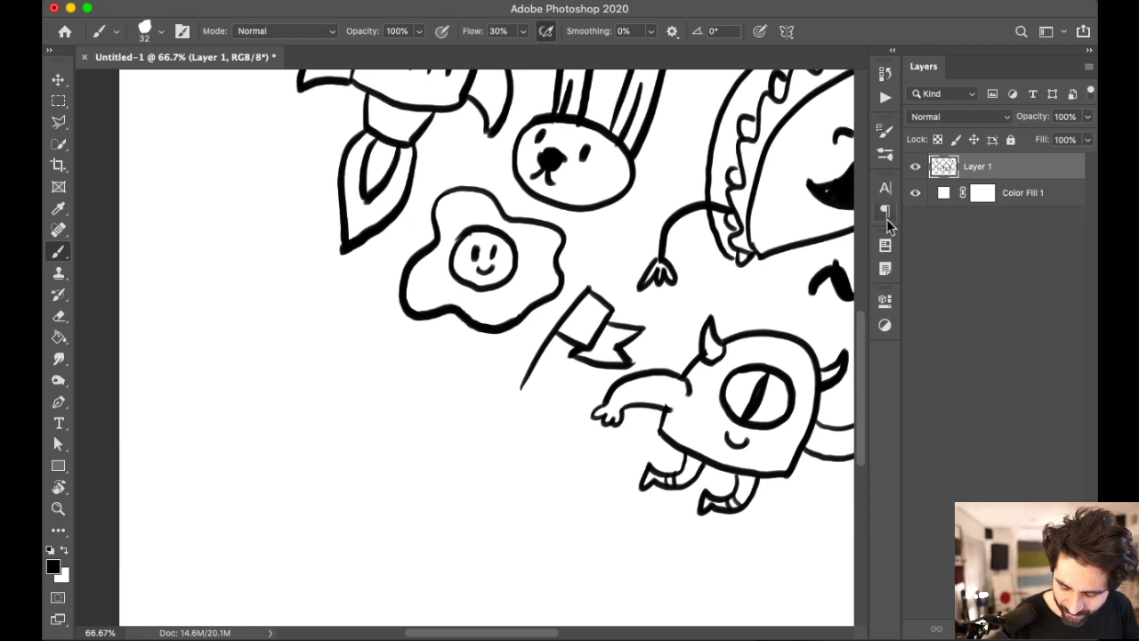
# Step: Pan around the flag and zoom out to view the whole doodle sheet
pyautogui.hscroll(10, 841, 245)
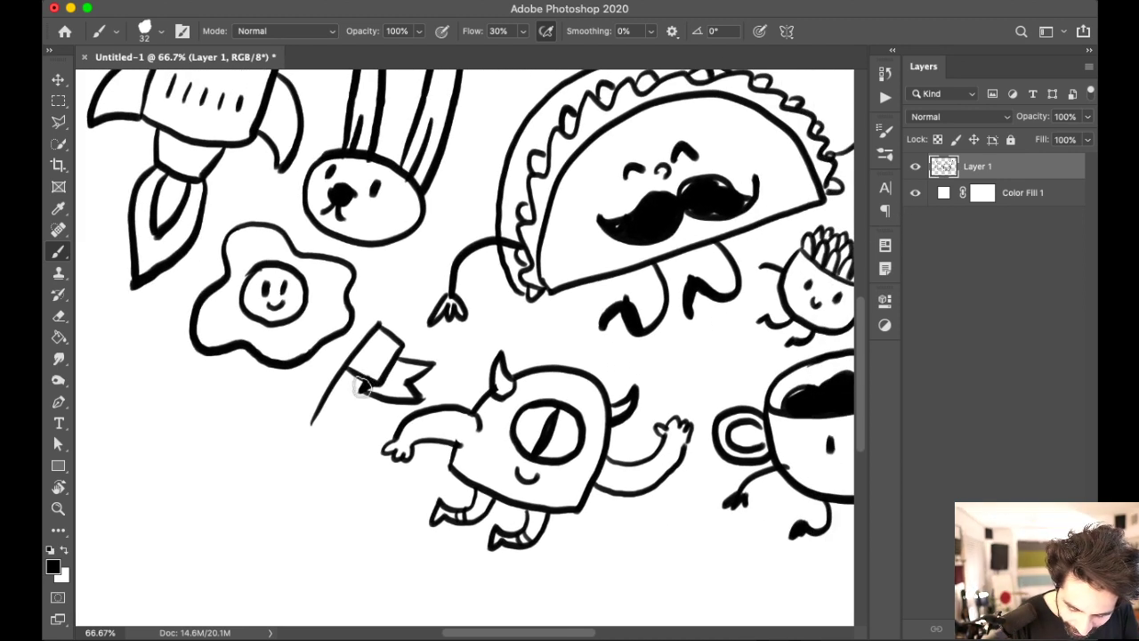
pyautogui.moveTo(657, 405); pyautogui.dragTo(543, 387)
pyautogui.press('super+minus')
pyautogui.press('super+minus')
pyautogui.press('super+minus')
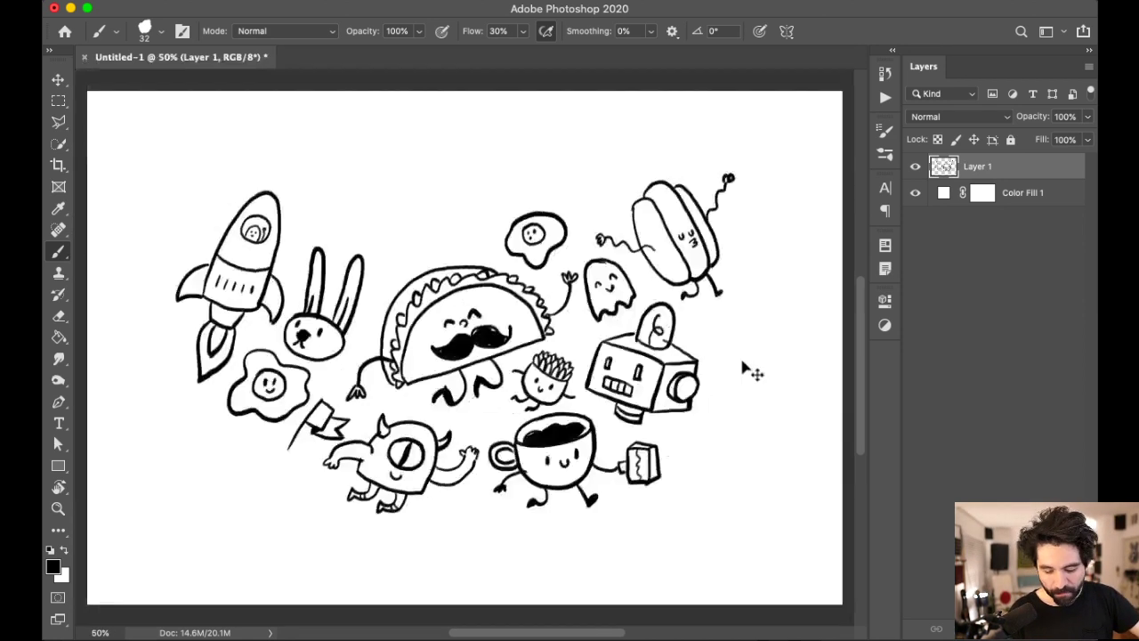
pyautogui.press('super+plus')
pyautogui.press('super+plus')
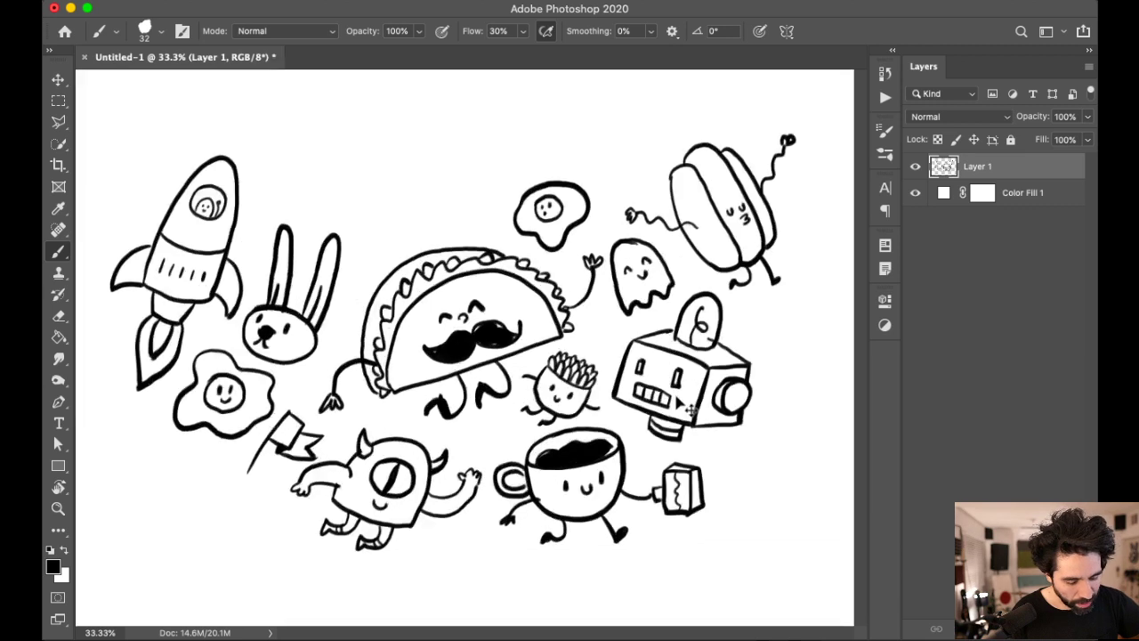
pyautogui.press('super+plus')
# Step: Draw a small curl, an x mark and a small triangle in the gaps around the taco
pyautogui.press('super+minus')
pyautogui.moveTo(572, 356)
pyautogui.mouseDown()
pyautogui.moveTo(665, 368)
pyautogui.moveTo(495, 391)
pyautogui.mouseUp()
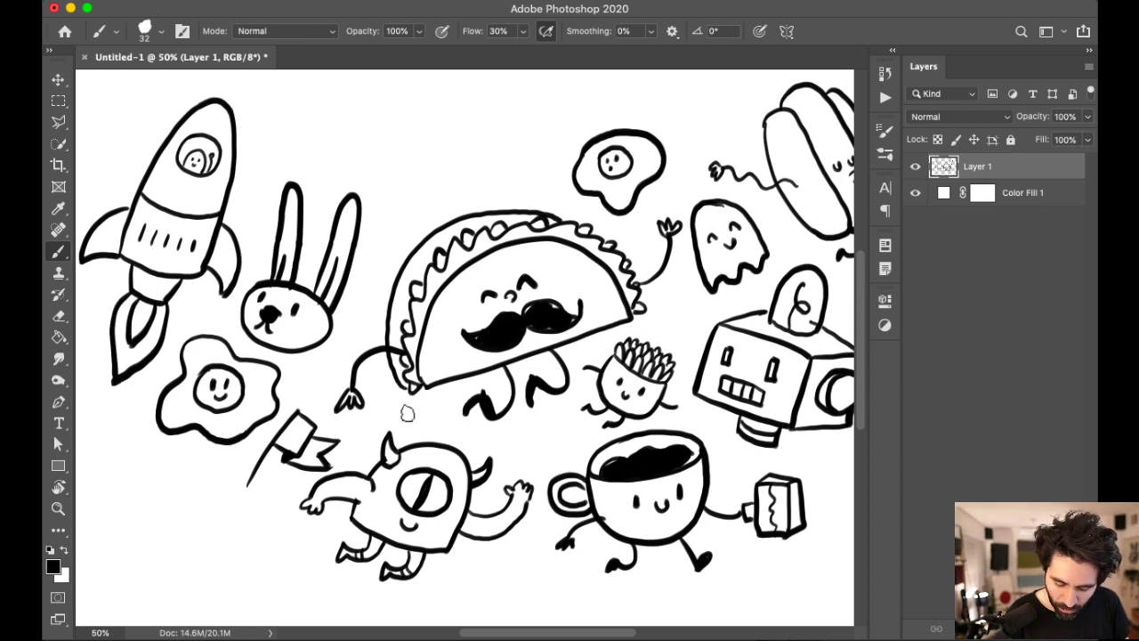
pyautogui.moveTo(392, 409)
pyautogui.mouseDown()
pyautogui.moveTo(415, 428)
pyautogui.moveTo(436, 405)
pyautogui.mouseUp()
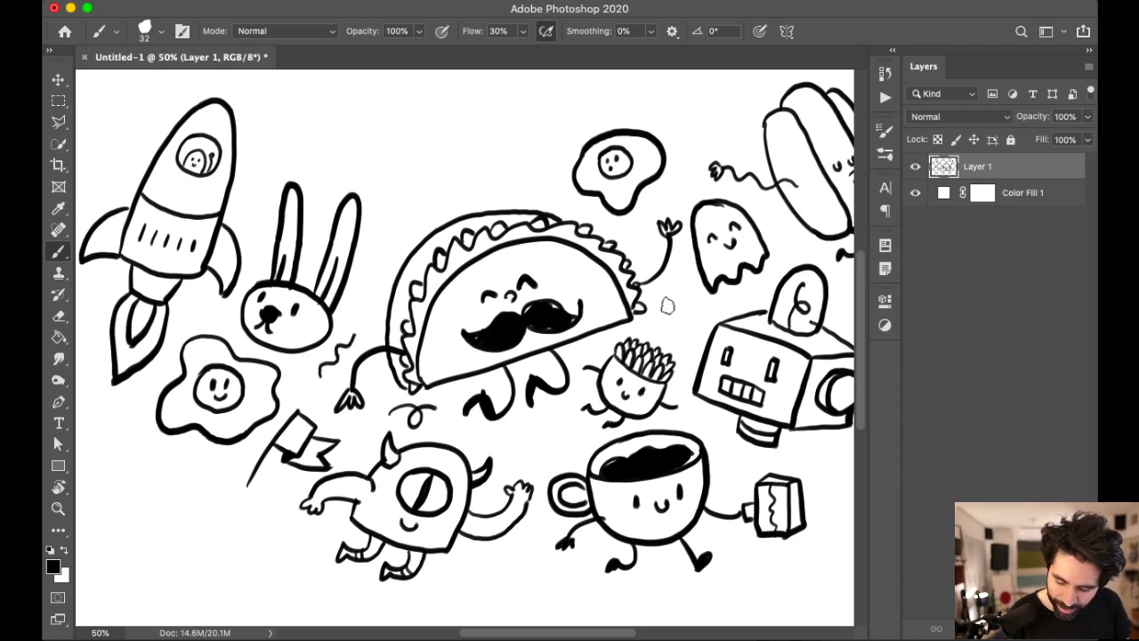
pyautogui.moveTo(685, 293); pyautogui.dragTo(665, 304)
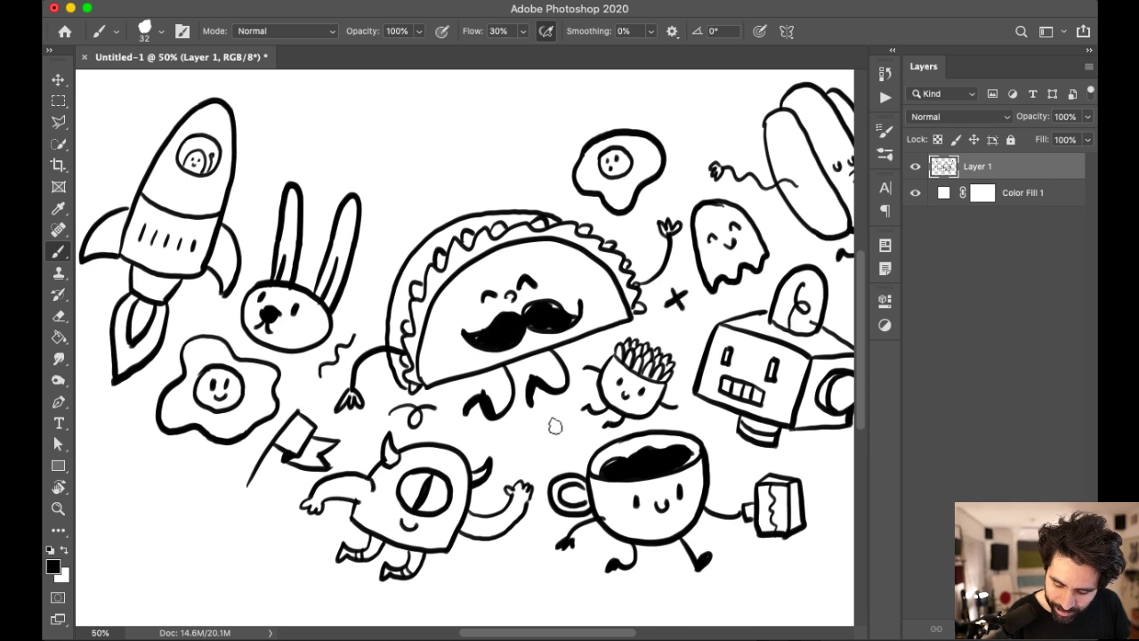
pyautogui.moveTo(558, 425); pyautogui.dragTo(563, 435)
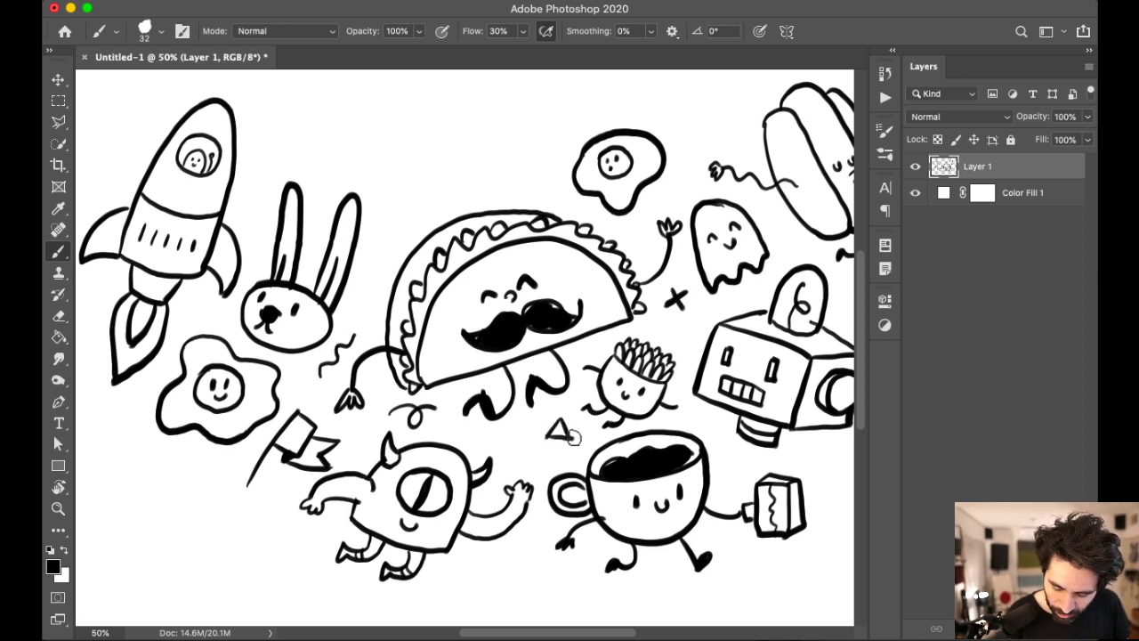
# Step: Pan across the sheet to the remaining gaps for the circle, squiggle and spiral doodles
pyautogui.hscroll(5, 682, 326)
pyautogui.scroll(2, 681, 325)
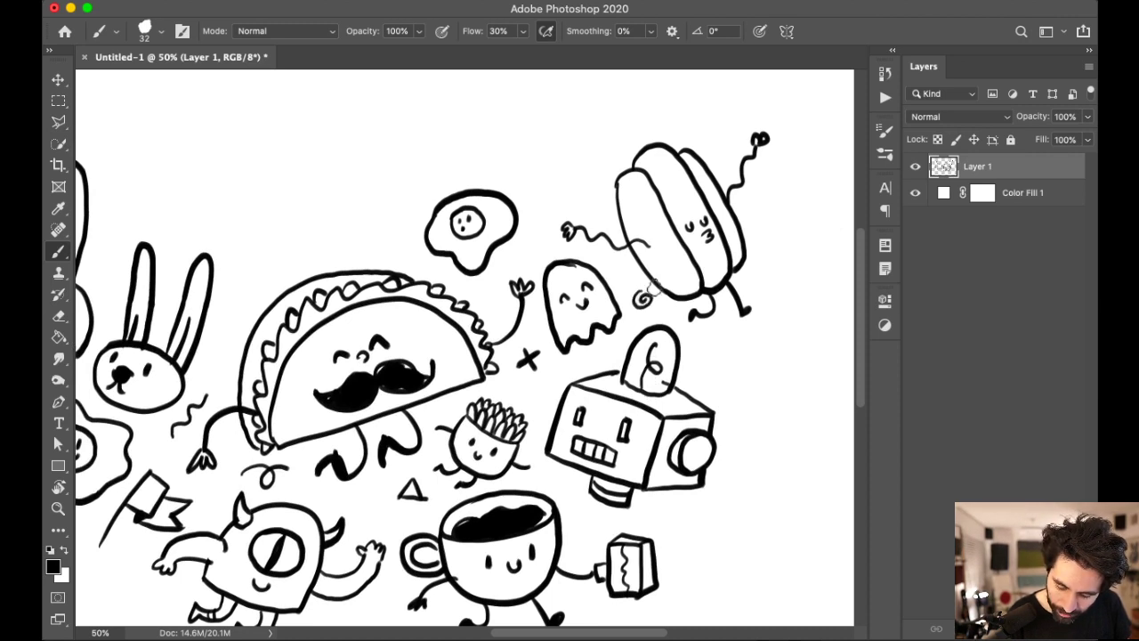
pyautogui.hscroll(-5, 673, 385)
pyautogui.scroll(-1, 674, 385)
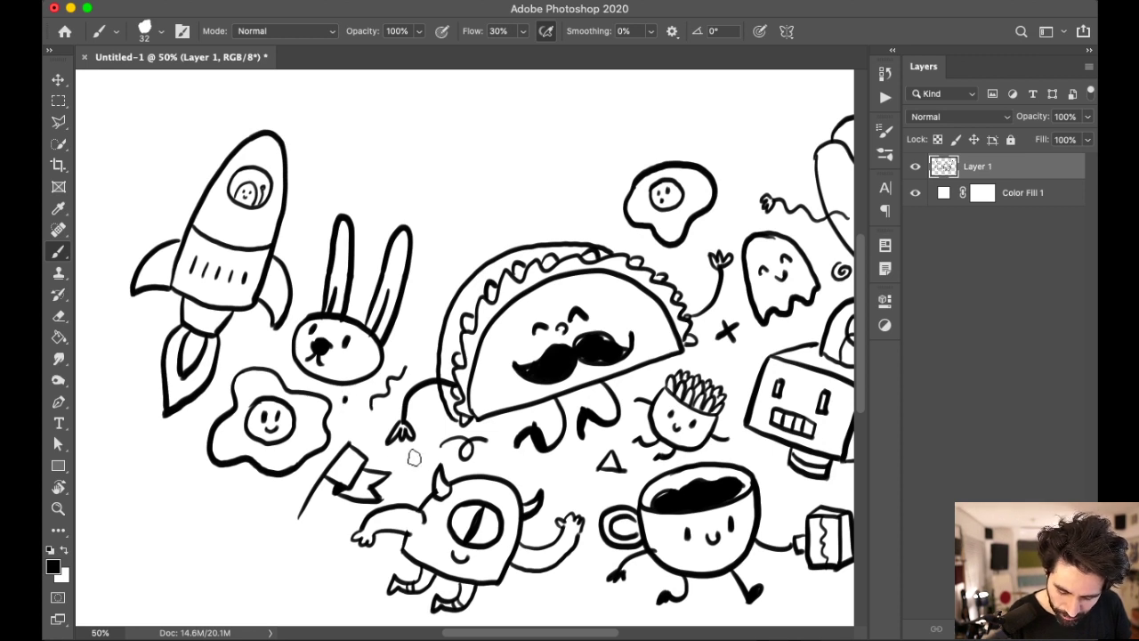
pyautogui.hscroll(2, 432, 414)
pyautogui.scroll(-1, 432, 414)
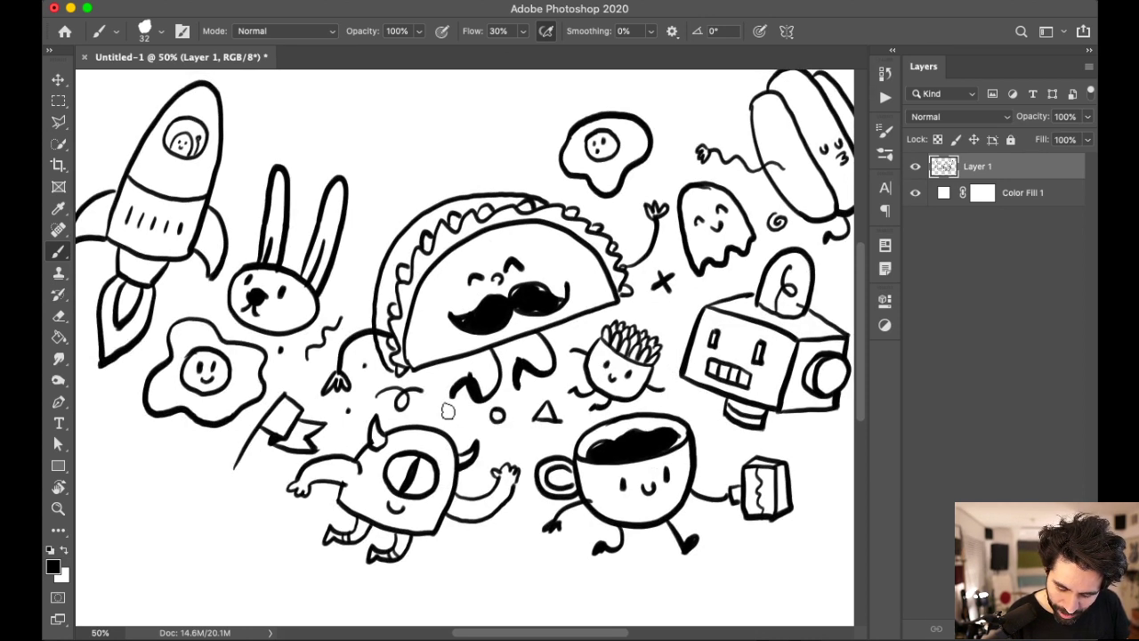
pyautogui.hscroll(3, 676, 347)
pyautogui.scroll(1, 677, 347)
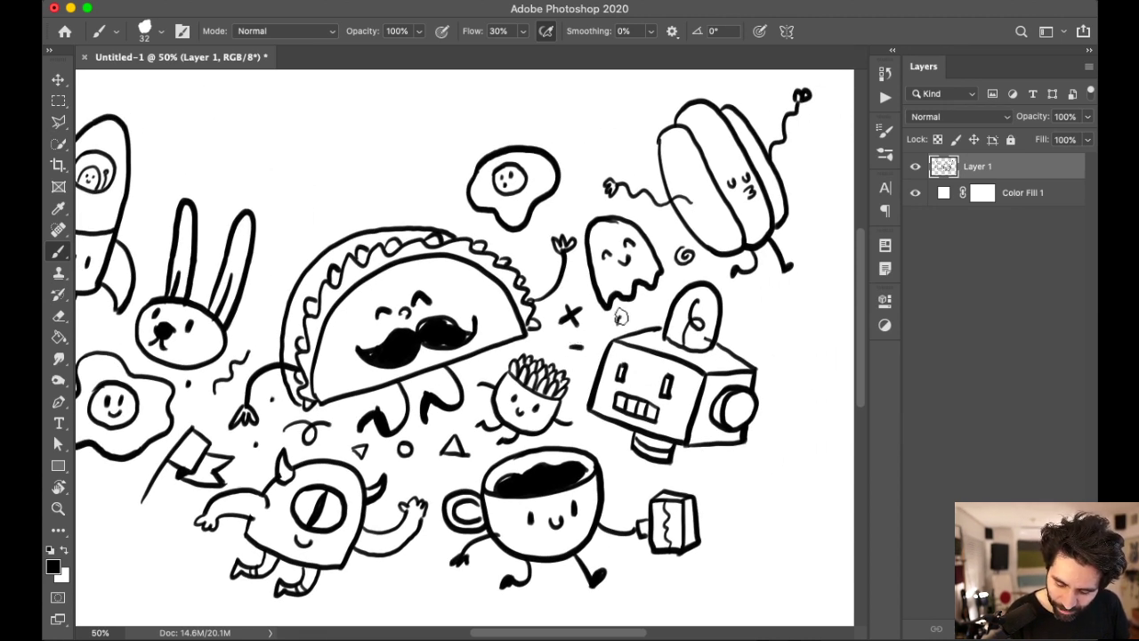
pyautogui.scroll(1, 675, 298)
pyautogui.hscroll(-1, 674, 298)
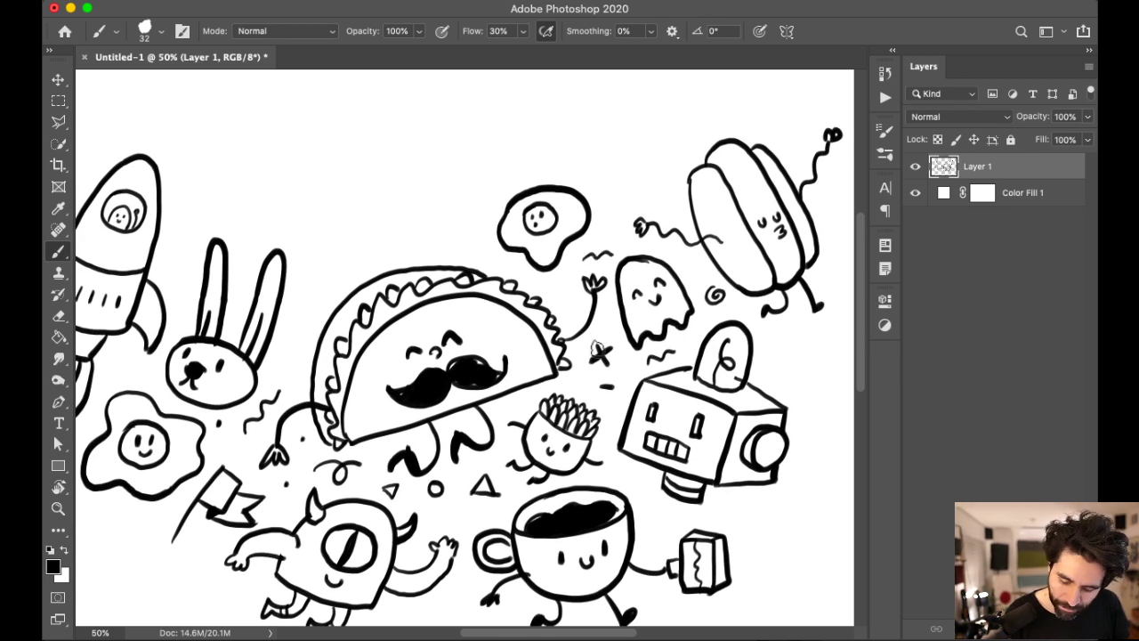
pyautogui.scroll(-4, 649, 321)
pyautogui.hscroll(-3, 649, 321)
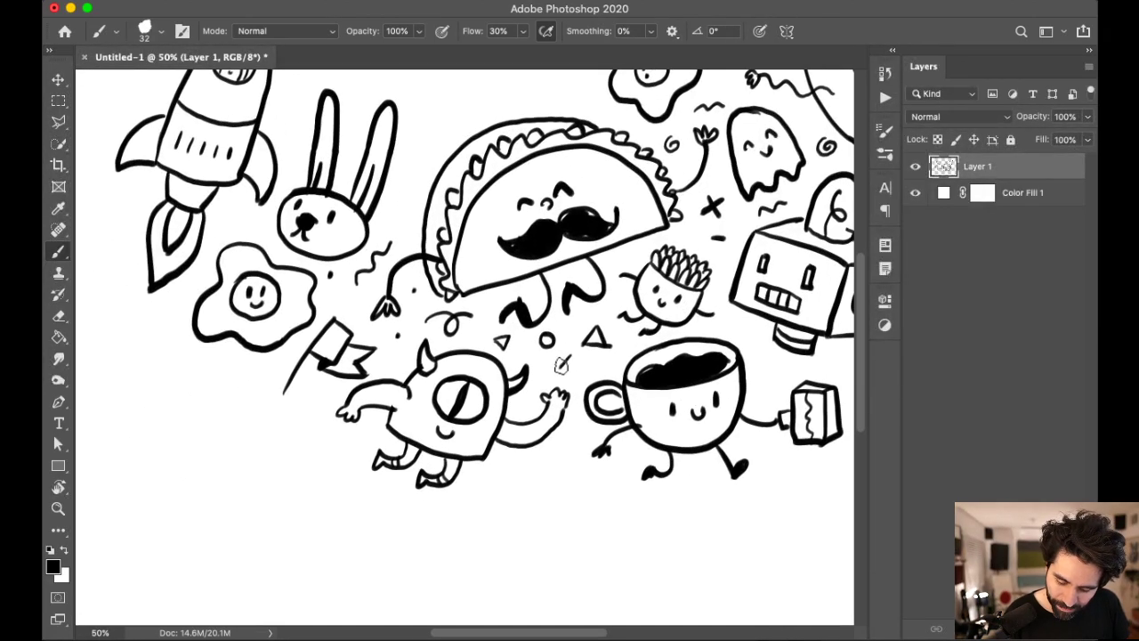
pyautogui.hscroll(5, 566, 363)
pyautogui.scroll(3, 567, 363)
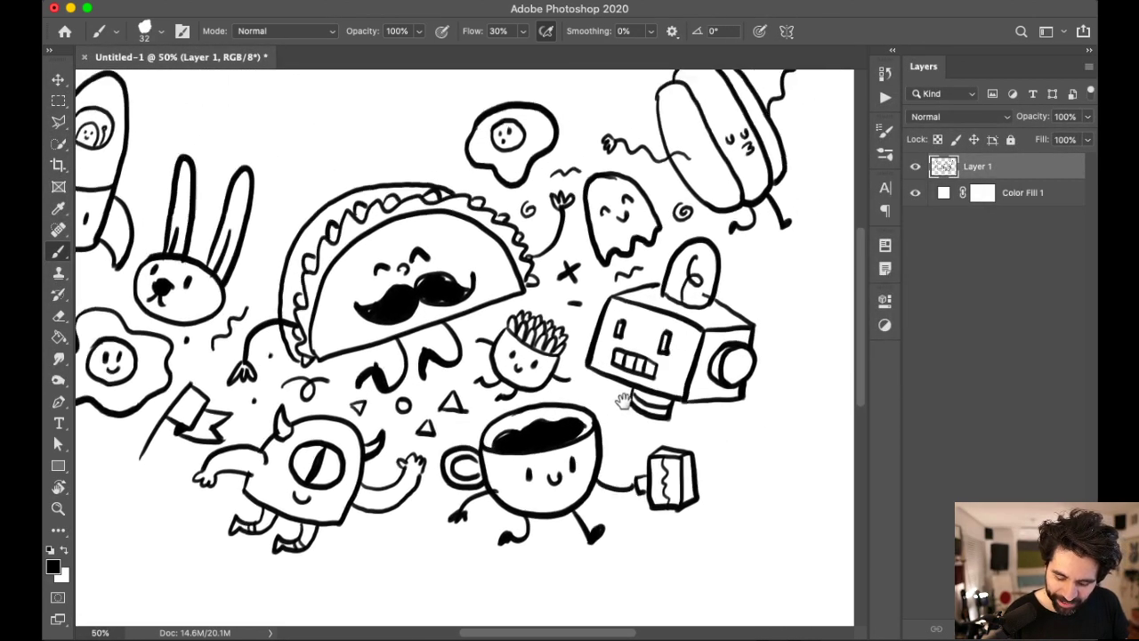
pyautogui.scroll(-1, 642, 407)
pyautogui.hscroll(2, 643, 408)
pyautogui.hscroll(-3, 687, 385)
pyautogui.scroll(3, 687, 385)
pyautogui.hscroll(-4, 687, 386)
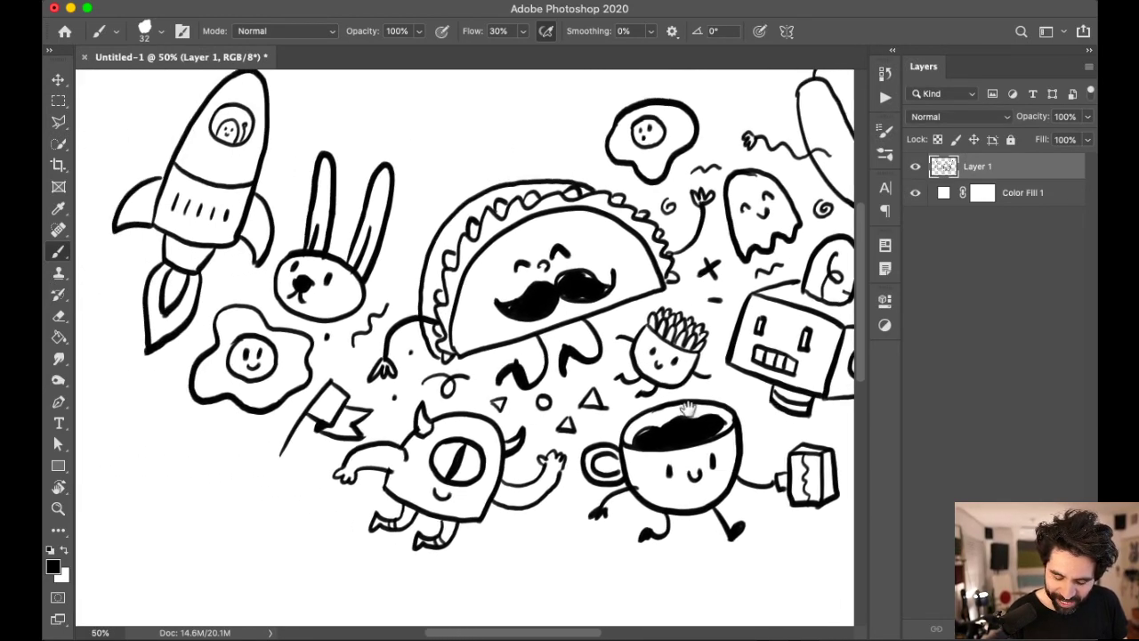
pyautogui.scroll(1, 712, 391)
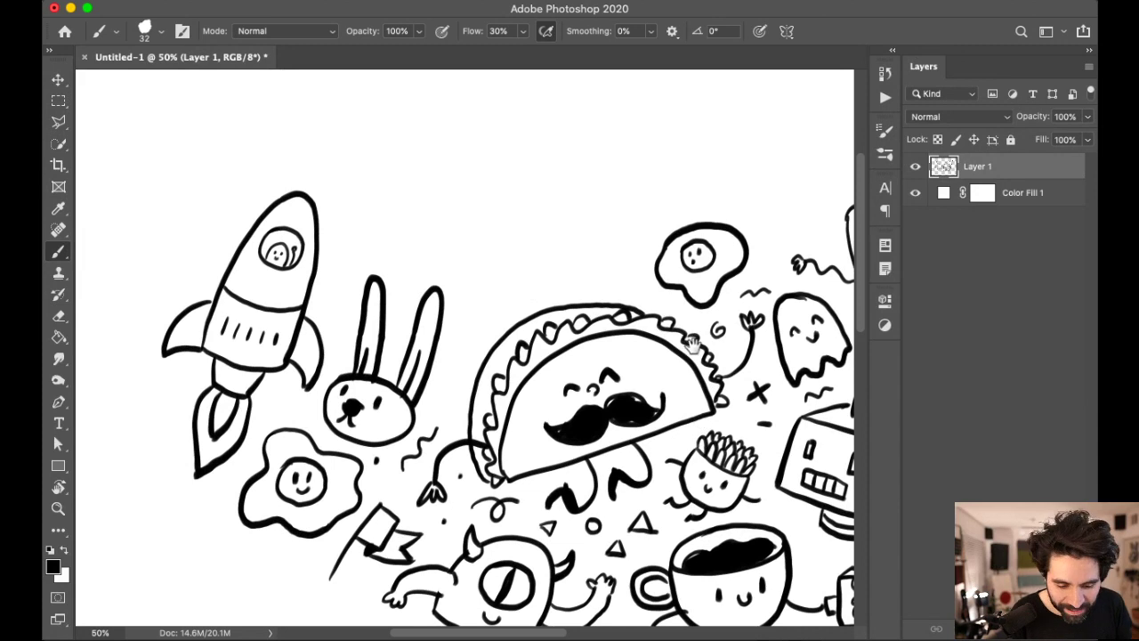
pyautogui.hscroll(3, 690, 343)
pyautogui.scroll(1, 690, 342)
pyautogui.scroll(3, 659, 345)
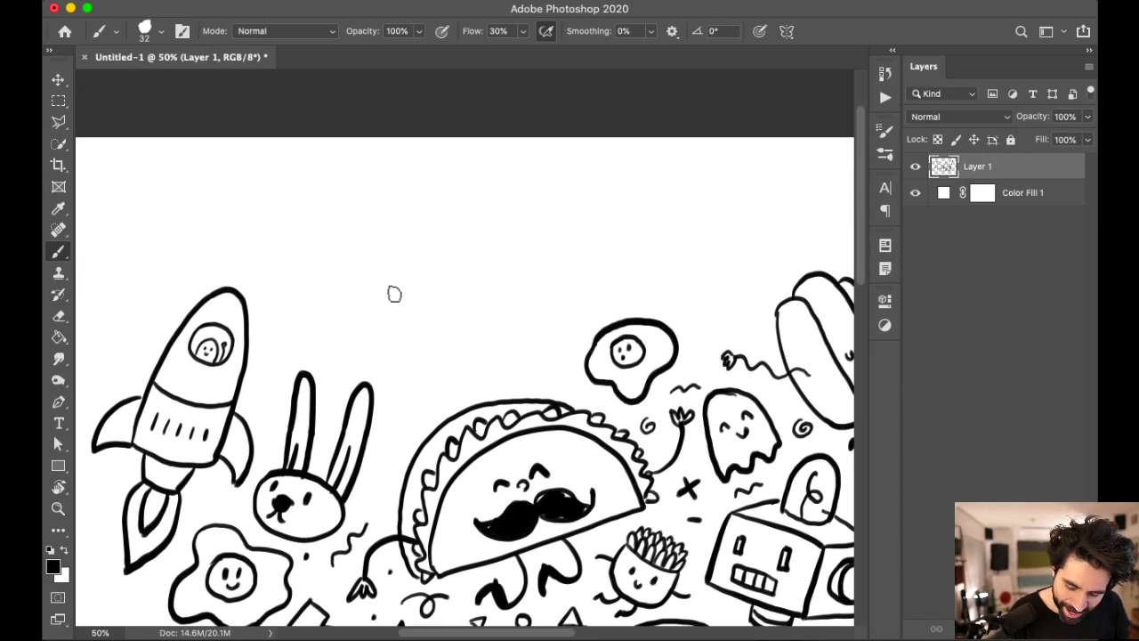
# Step: Draw a spray can above the bunny with a rounded top, nozzle, and two bands
pyautogui.moveTo(373, 277); pyautogui.dragTo(438, 359)
pyautogui.moveTo(372, 274)
pyautogui.mouseDown()
pyautogui.moveTo(395, 244)
pyautogui.moveTo(431, 232)
pyautogui.moveTo(494, 314)
pyautogui.moveTo(434, 356)
pyautogui.moveTo(455, 366)
pyautogui.moveTo(494, 346)
pyautogui.moveTo(486, 311)
pyautogui.mouseUp()
pyautogui.moveTo(374, 265)
pyautogui.mouseDown()
pyautogui.moveTo(397, 221)
pyautogui.moveTo(425, 235)
pyautogui.mouseUp()
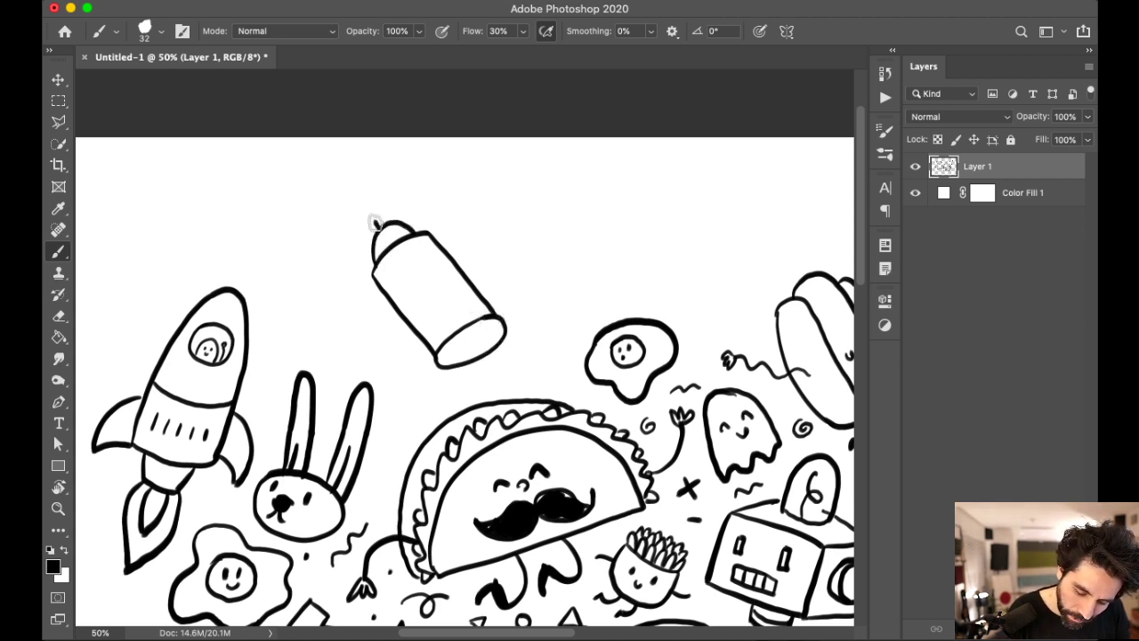
pyautogui.moveTo(350, 204); pyautogui.dragTo(370, 193)
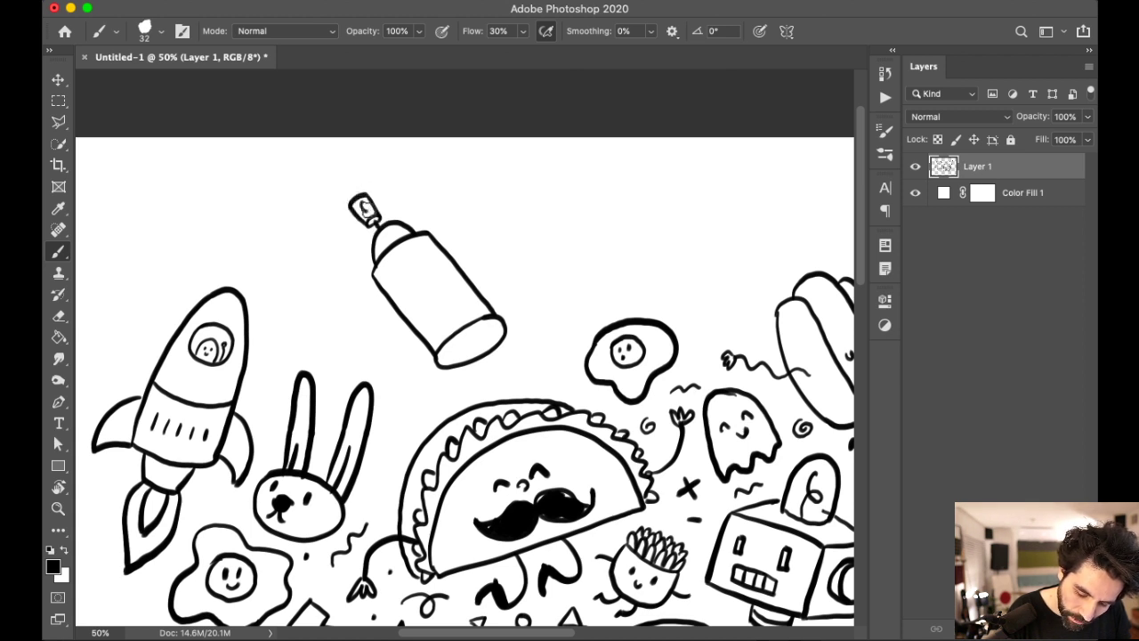
pyautogui.moveTo(377, 267); pyautogui.dragTo(436, 238)
pyautogui.moveTo(415, 327); pyautogui.dragTo(471, 285)
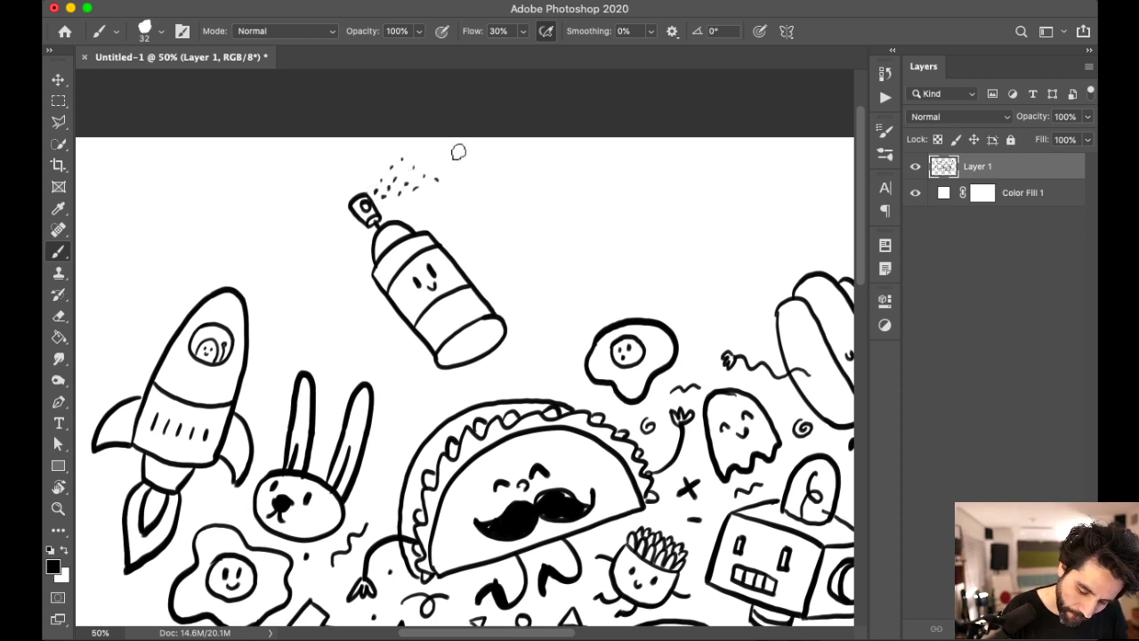
# Step: Give the spray can two legs, a short left arm, and a right arm, and darken its bottom edge
pyautogui.moveTo(471, 363); pyautogui.dragTo(482, 379)
pyautogui.moveTo(488, 332); pyautogui.dragTo(513, 356)
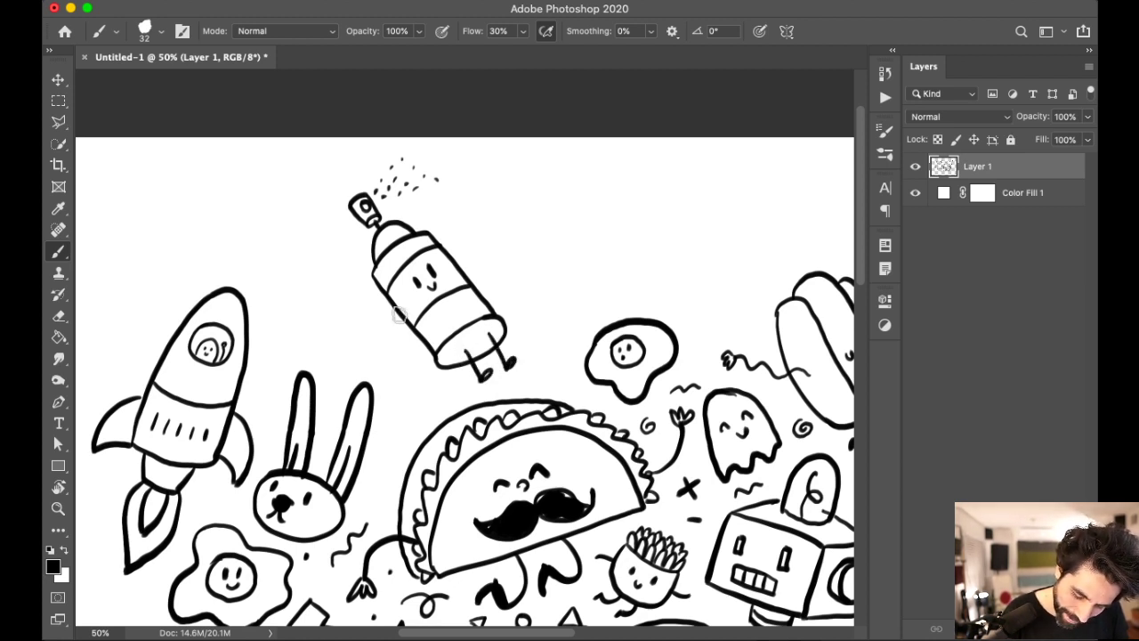
pyautogui.moveTo(399, 315); pyautogui.dragTo(363, 345)
pyautogui.hotkey('ctrl', 'z')
pyautogui.hotkey('ctrl', 'z')
pyautogui.moveTo(397, 312); pyautogui.dragTo(383, 335)
pyautogui.moveTo(463, 272)
pyautogui.mouseDown()
pyautogui.moveTo(486, 256)
pyautogui.moveTo(480, 242)
pyautogui.mouseUp()
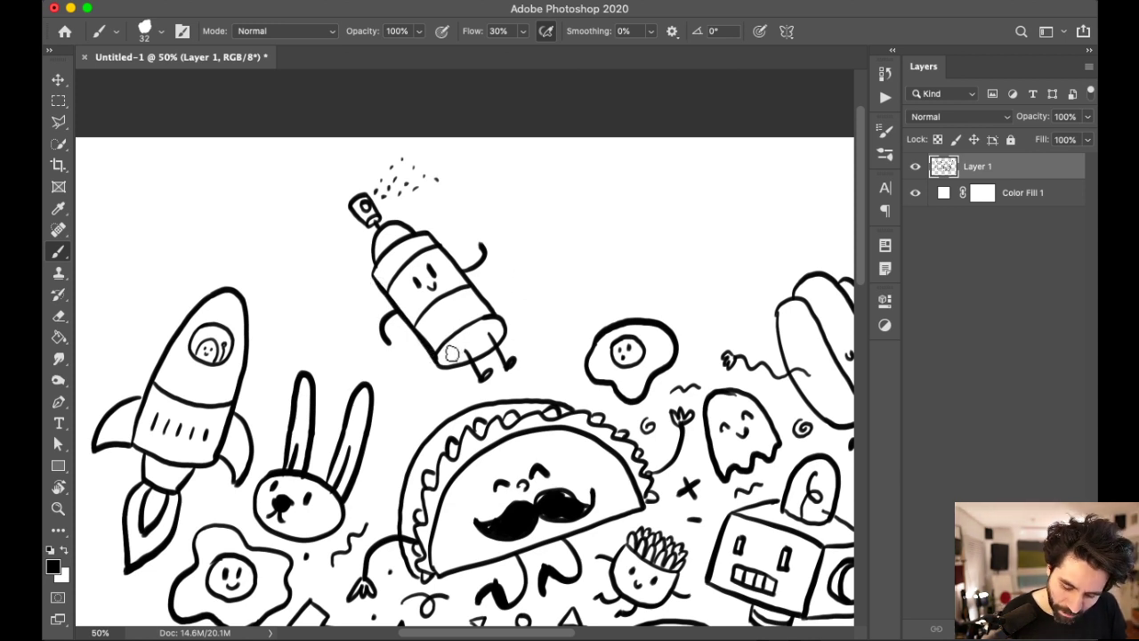
pyautogui.moveTo(440, 368); pyautogui.dragTo(481, 327)
pyautogui.scroll(-3, 684, 247)
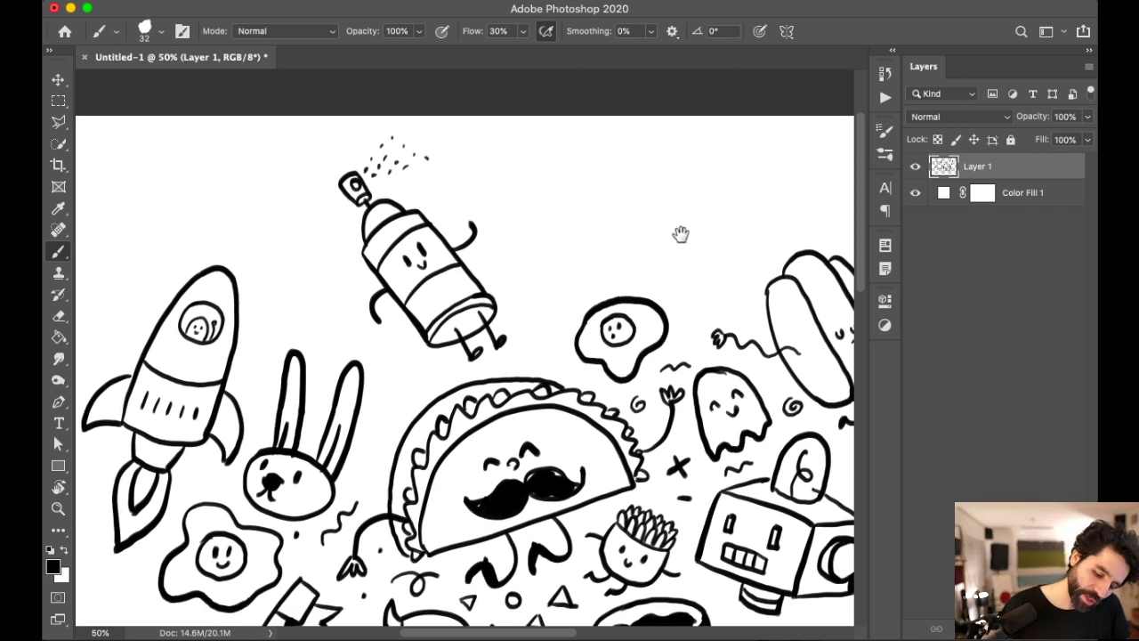
# Step: At 100% zoom, draw a closed rounded dome beside the spray can
pyautogui.scroll(1, 721, 271)
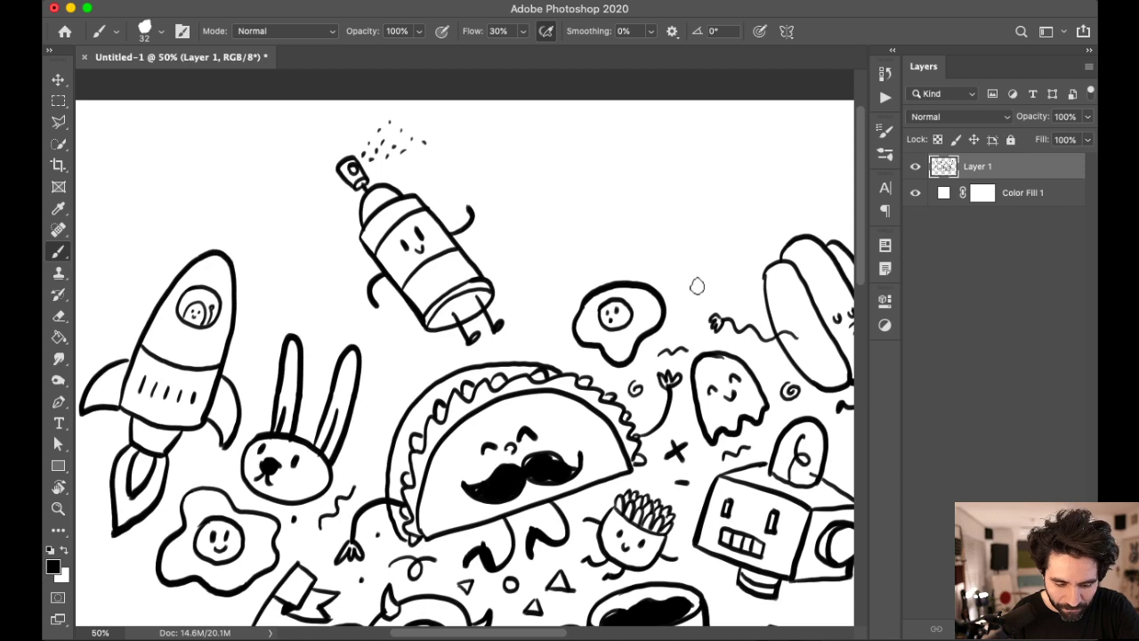
pyautogui.scroll(-5, 667, 472)
pyautogui.hscroll(4, 667, 472)
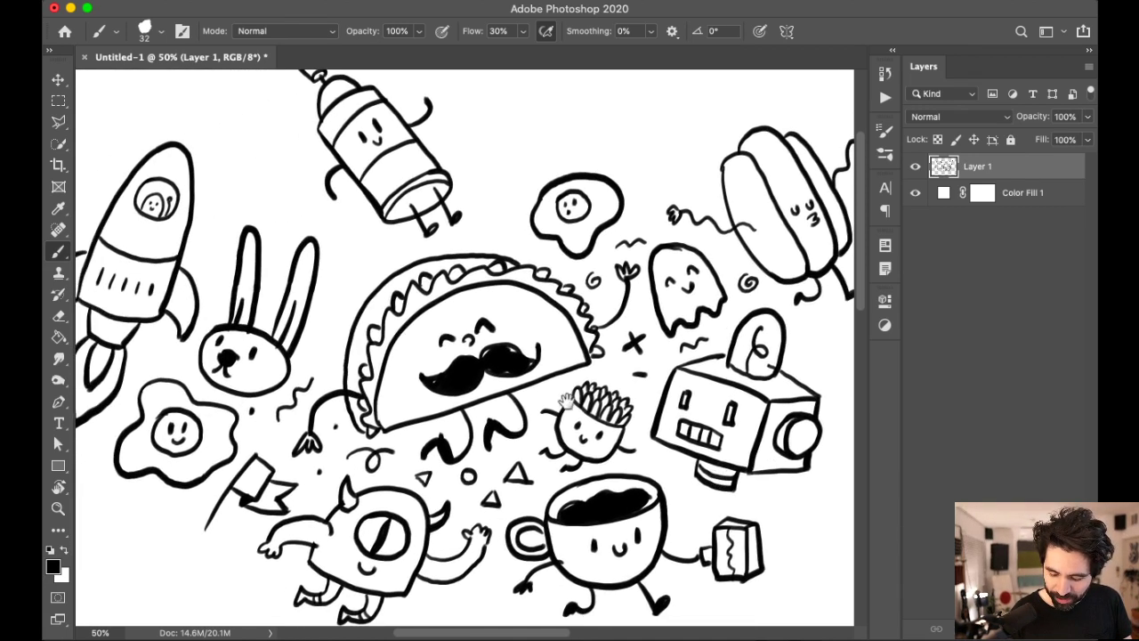
pyautogui.scroll(8, 717, 476)
pyautogui.hscroll(-15, 717, 476)
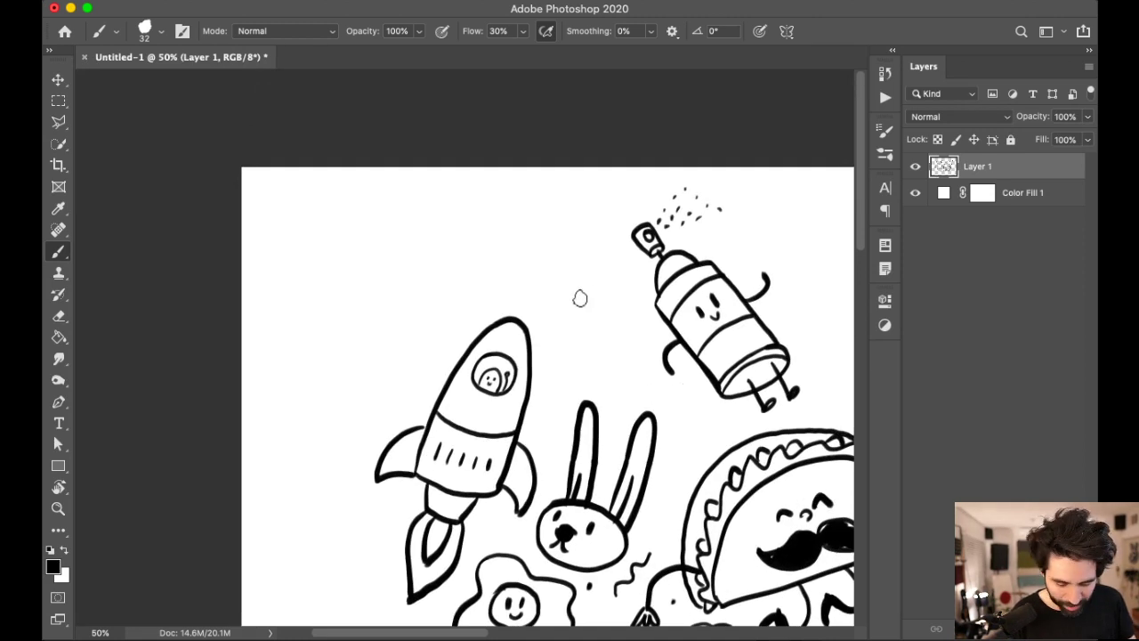
pyautogui.press('super+equal')
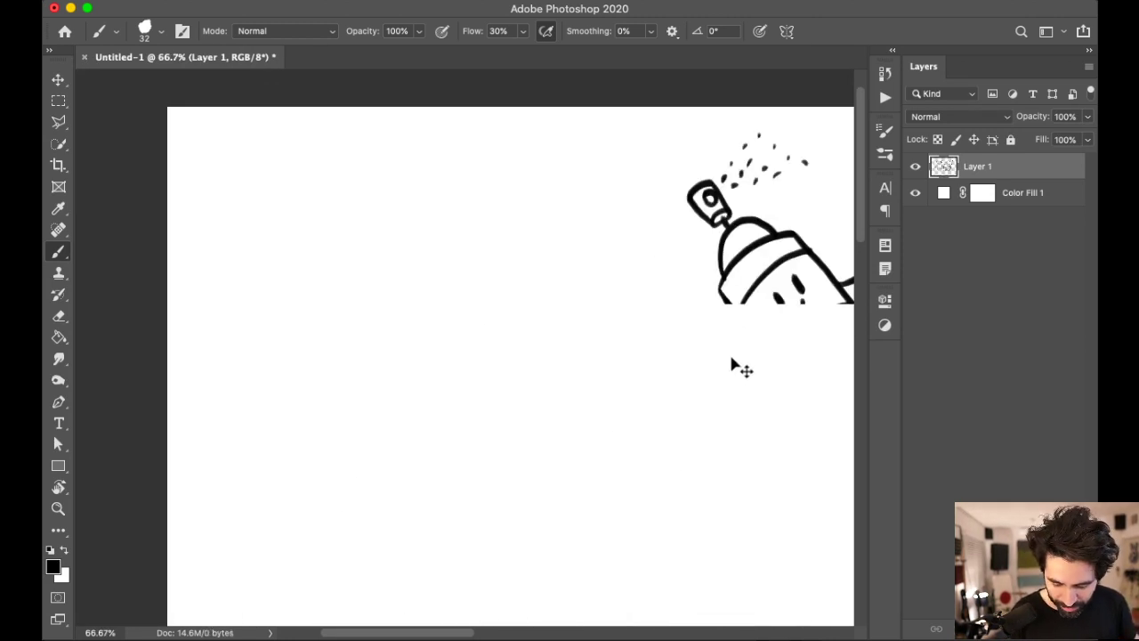
pyautogui.press('super+equal')
pyautogui.hscroll(5, 735, 353)
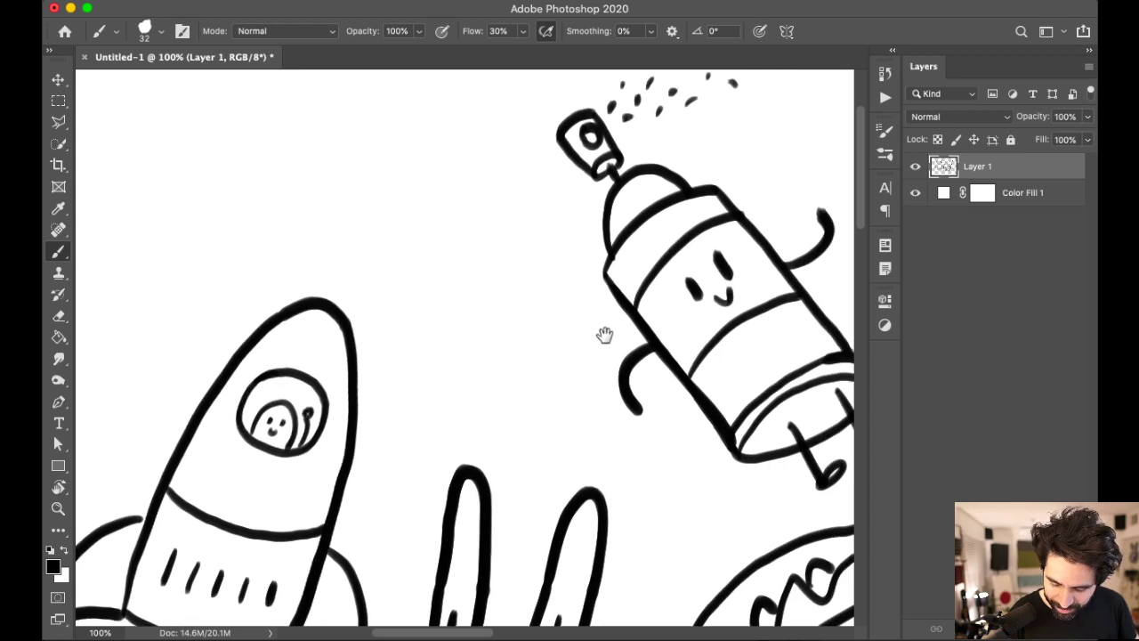
pyautogui.moveTo(378, 359)
pyautogui.mouseDown()
pyautogui.moveTo(389, 307)
pyautogui.moveTo(464, 220)
pyautogui.moveTo(534, 232)
pyautogui.moveTo(554, 305)
pyautogui.moveTo(553, 381)
pyautogui.mouseUp()
pyautogui.moveTo(378, 358)
pyautogui.mouseDown()
pyautogui.moveTo(424, 387)
pyautogui.moveTo(493, 399)
pyautogui.moveTo(555, 382)
pyautogui.mouseUp()
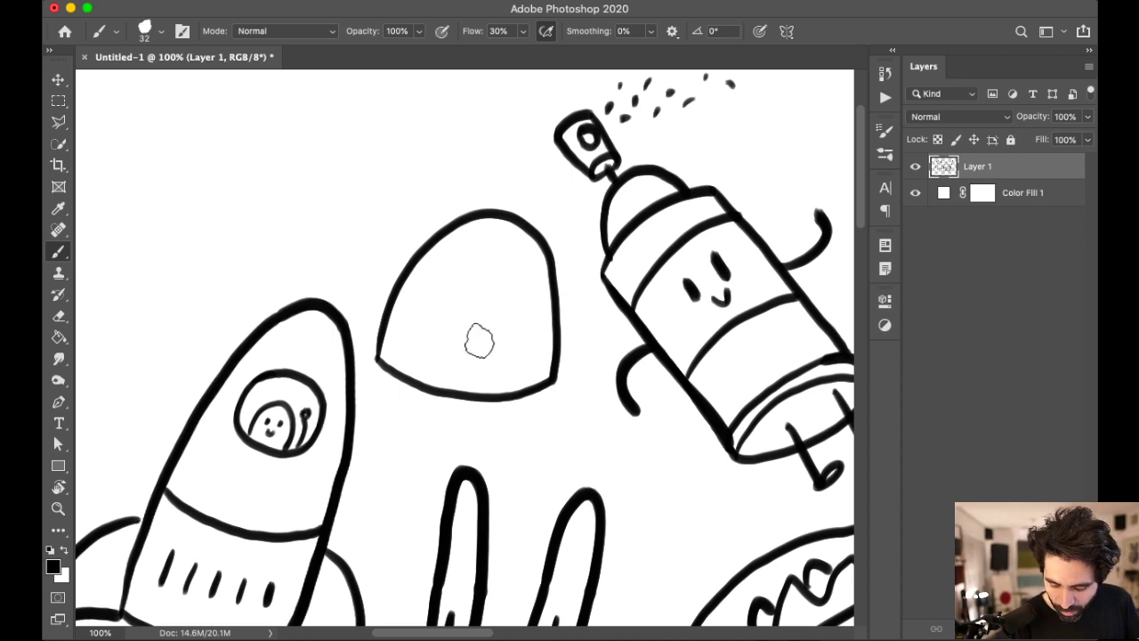
# Step: Give the dome two eyes, a smile, a divided band, and a ball-tipped antenna with sparkles
pyautogui.moveTo(451, 288); pyautogui.dragTo(447, 313)
pyautogui.moveTo(515, 296); pyautogui.dragTo(513, 322)
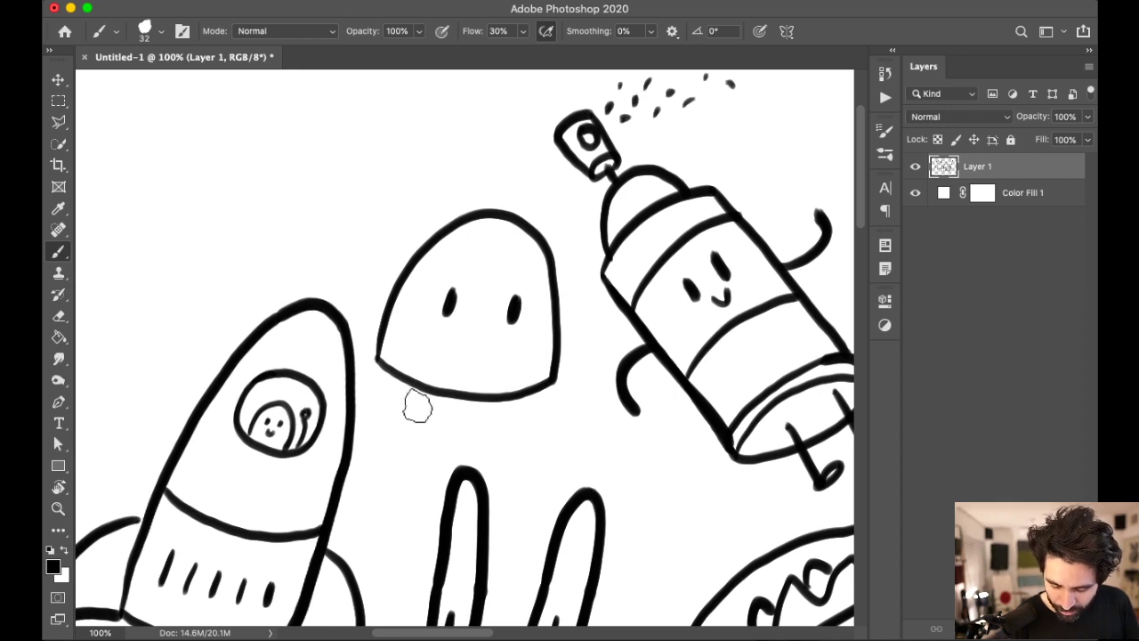
pyautogui.moveTo(380, 370)
pyautogui.mouseDown()
pyautogui.moveTo(469, 429)
pyautogui.moveTo(527, 404)
pyautogui.mouseUp()
pyautogui.moveTo(415, 377)
pyautogui.mouseDown()
pyautogui.moveTo(415, 410)
pyautogui.moveTo(436, 424)
pyautogui.mouseUp()
pyautogui.moveTo(452, 386)
pyautogui.mouseDown()
pyautogui.moveTo(439, 416)
pyautogui.moveTo(469, 427)
pyautogui.mouseUp()
pyautogui.moveTo(488, 388)
pyautogui.mouseDown()
pyautogui.moveTo(488, 427)
pyautogui.moveTo(507, 425)
pyautogui.mouseUp()
pyautogui.moveTo(472, 332); pyautogui.dragTo(487, 332)
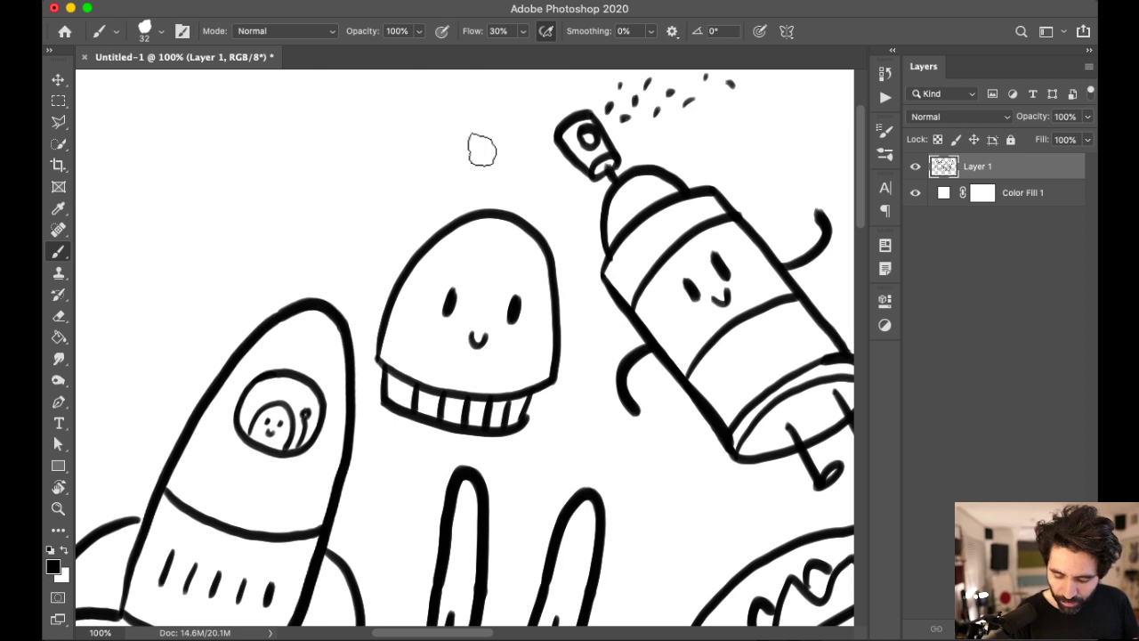
pyautogui.moveTo(496, 219); pyautogui.dragTo(519, 148)
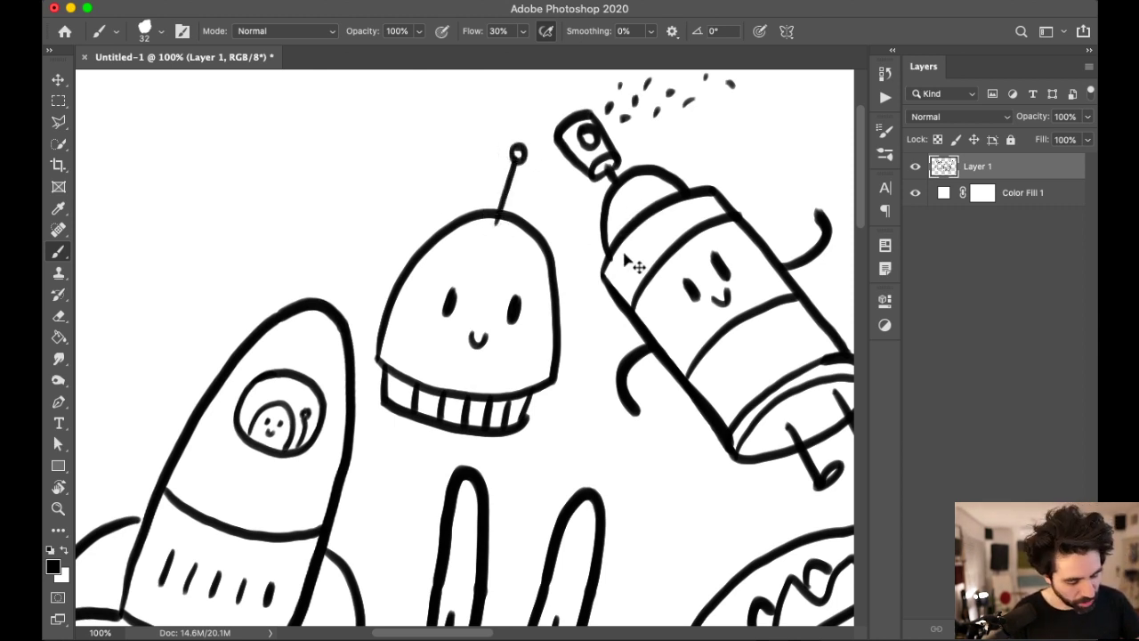
pyautogui.click(488, 137)
pyautogui.click(513, 123)
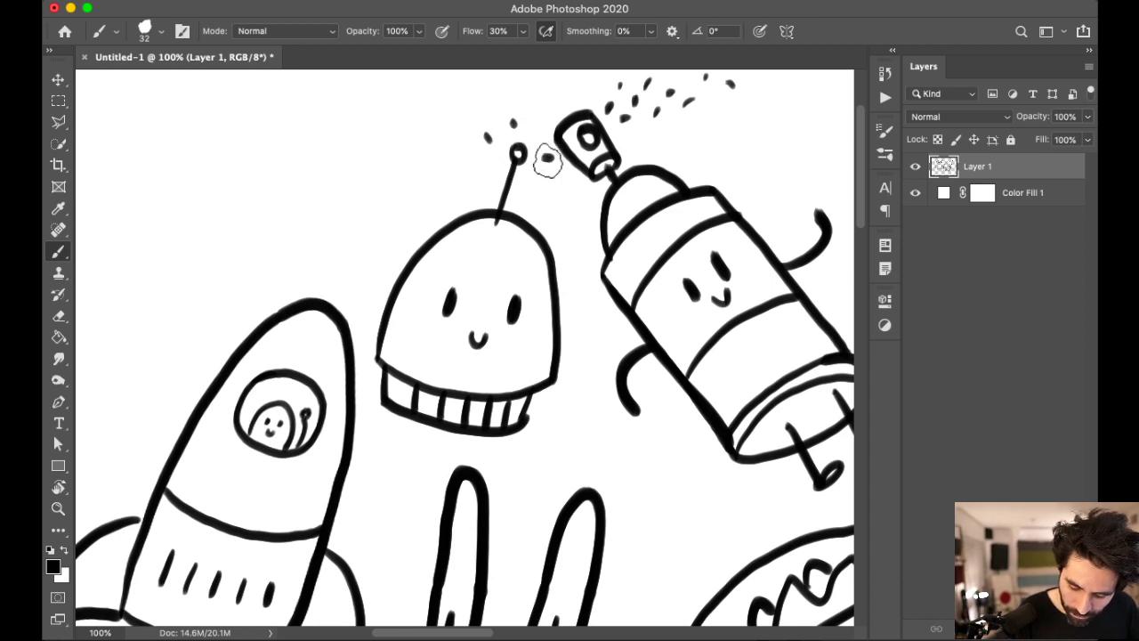
# Step: Dab small dots and dashes around the box robot's siren light
pyautogui.hscroll(5, 719, 433)
pyautogui.hscroll(10, 729, 409)
pyautogui.scroll(-4, 729, 409)
pyautogui.click(627, 303)
pyautogui.moveTo(624, 303); pyautogui.dragTo(639, 299)
pyautogui.moveTo(627, 341); pyautogui.dragTo(642, 346)
pyautogui.click(506, 268)
pyautogui.click(476, 305)
# Step: Zoom out to 50%, pan, and zoom back to 100% near the bunny
pyautogui.hscroll(-4, 682, 376)
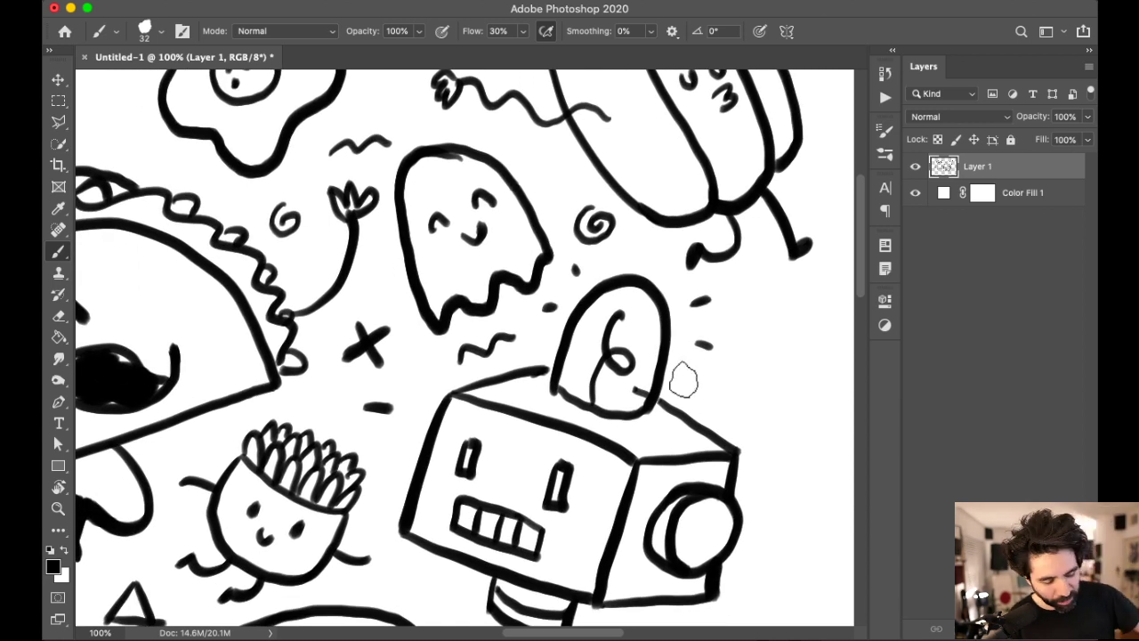
pyautogui.press('super+minus')
pyautogui.press('super+minus')
pyautogui.hscroll(-10, 643, 370)
pyautogui.scroll(3, 643, 369)
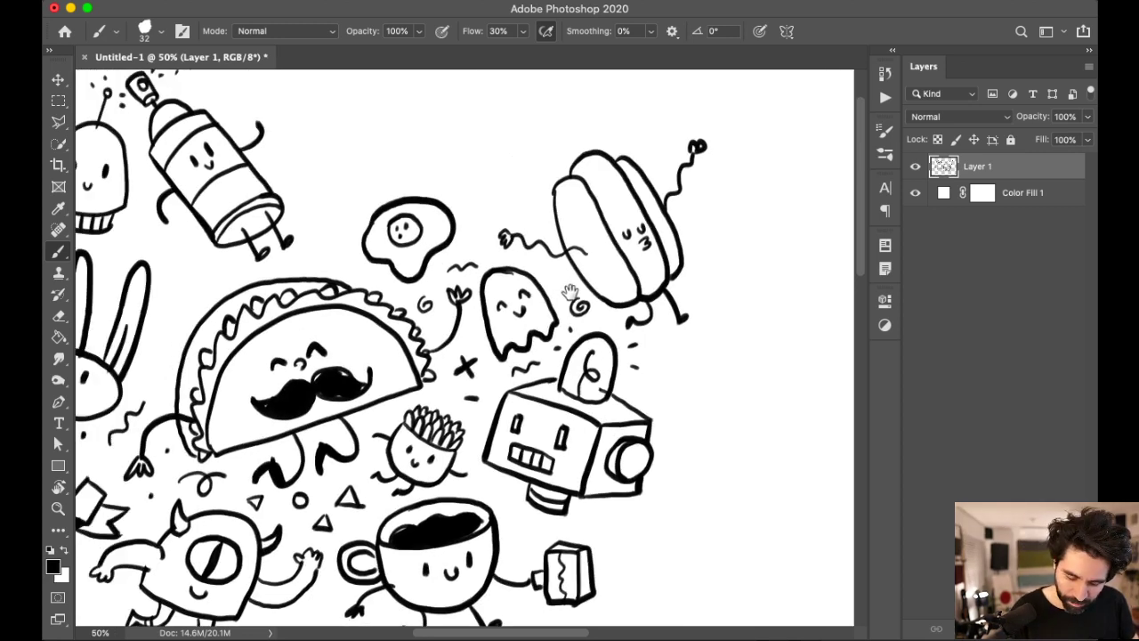
pyautogui.scroll(-3, 692, 447)
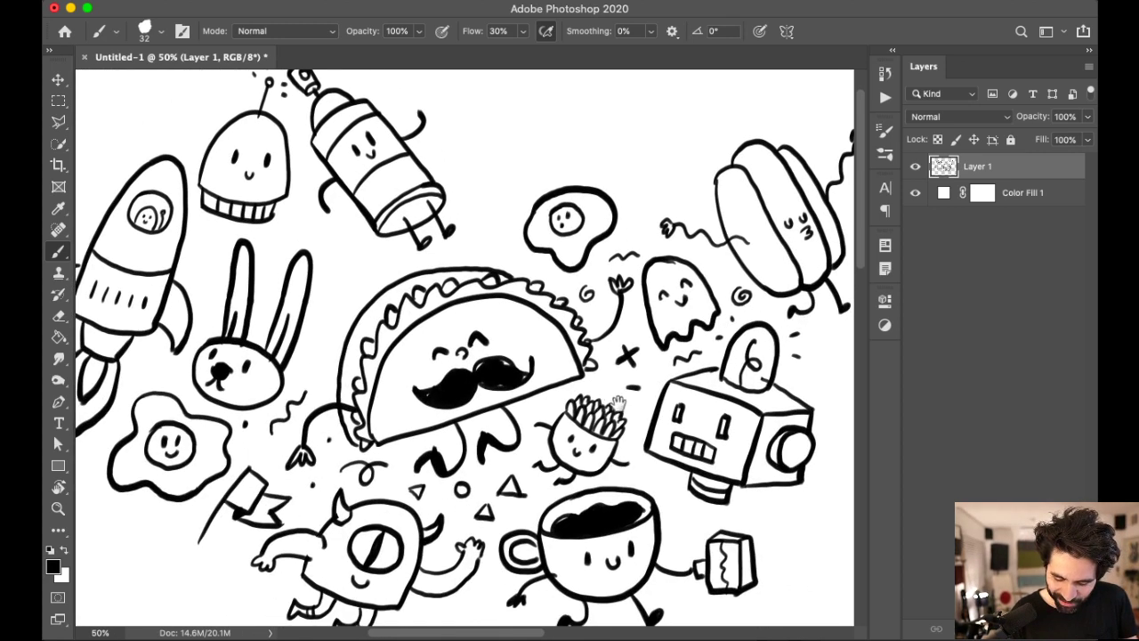
pyautogui.hscroll(-3, 693, 448)
pyautogui.scroll(2, 692, 447)
pyautogui.press('super+plus')
pyautogui.press('super+plus')
# Step: Draw a chili pepper outline with an eye dot and curly stem between the bunny and spray can
pyautogui.hscroll(-8, 656, 400)
pyautogui.scroll(5, 656, 399)
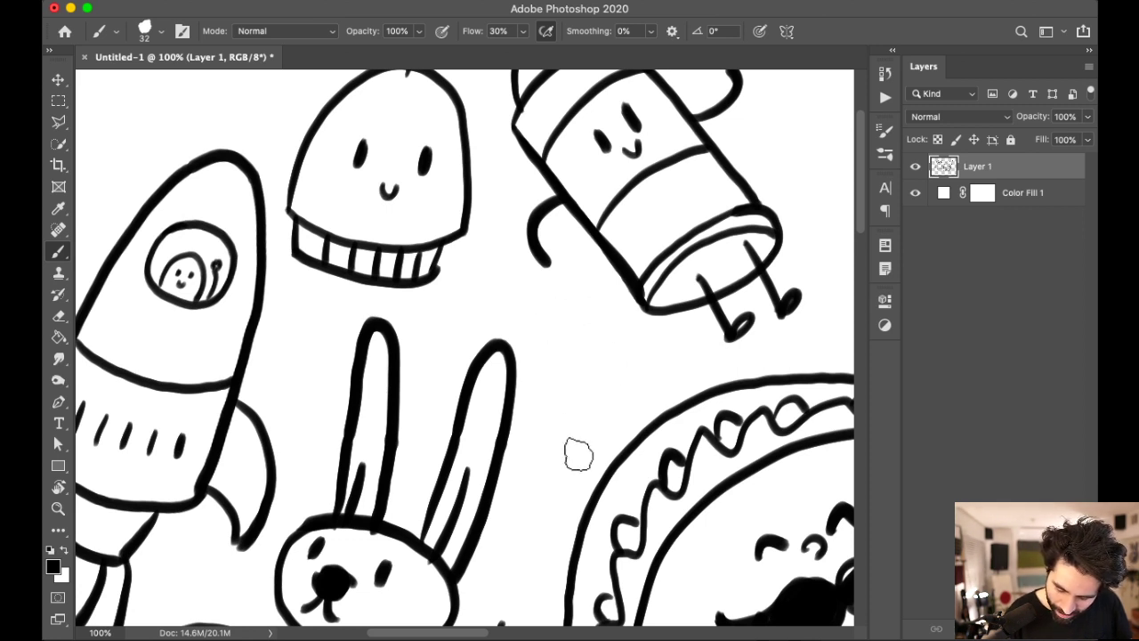
pyautogui.moveTo(559, 322)
pyautogui.mouseDown()
pyautogui.moveTo(542, 334)
pyautogui.moveTo(563, 426)
pyautogui.moveTo(590, 427)
pyautogui.moveTo(613, 335)
pyautogui.moveTo(564, 305)
pyautogui.moveTo(580, 420)
pyautogui.moveTo(574, 363)
pyautogui.mouseUp()
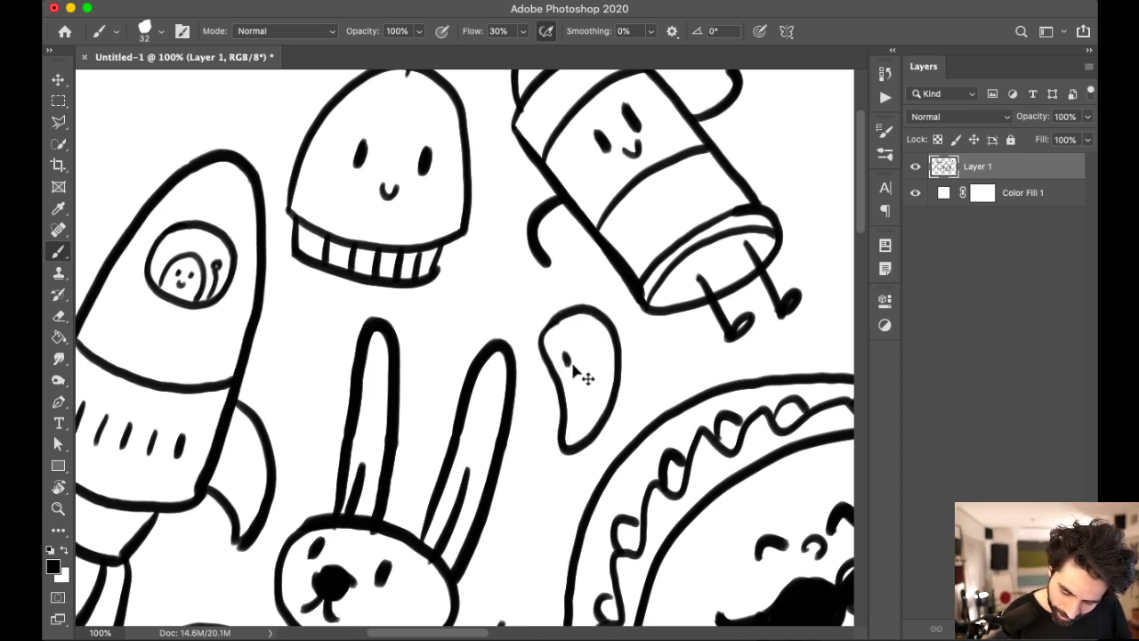
pyautogui.moveTo(564, 363)
pyautogui.mouseDown()
pyautogui.moveTo(598, 358)
pyautogui.moveTo(567, 386)
pyautogui.moveTo(601, 377)
pyautogui.moveTo(577, 394)
pyautogui.moveTo(587, 393)
pyautogui.mouseUp()
pyautogui.moveTo(556, 314); pyautogui.dragTo(509, 297)
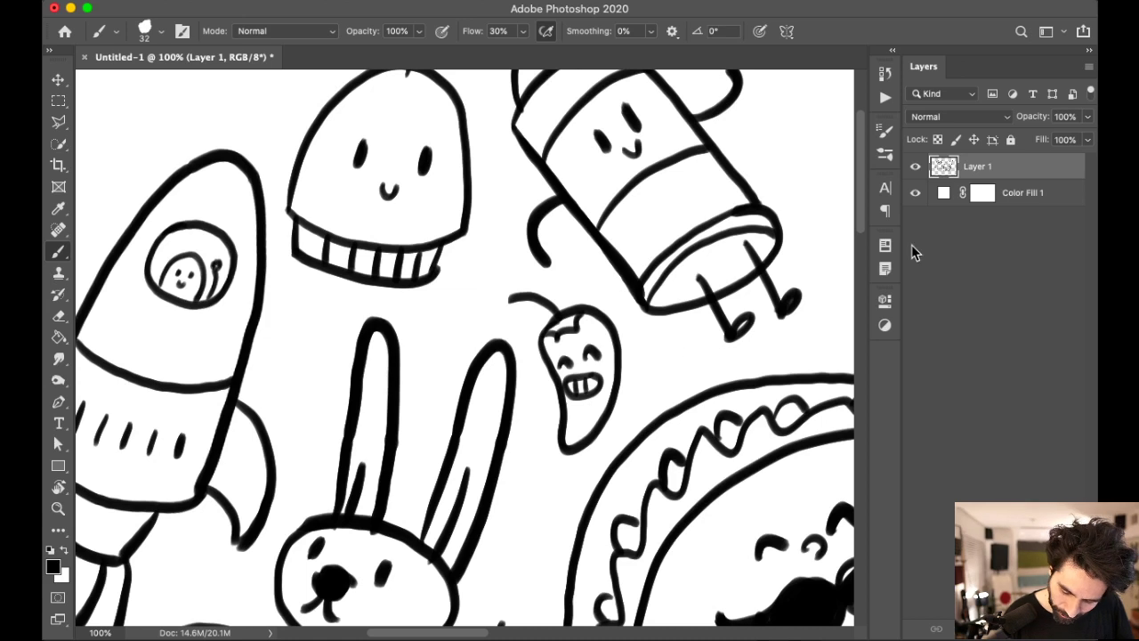
pyautogui.hscroll(5, 635, 405)
pyautogui.press('super+minus')
pyautogui.press('super+minus')
pyautogui.press('super+minus')
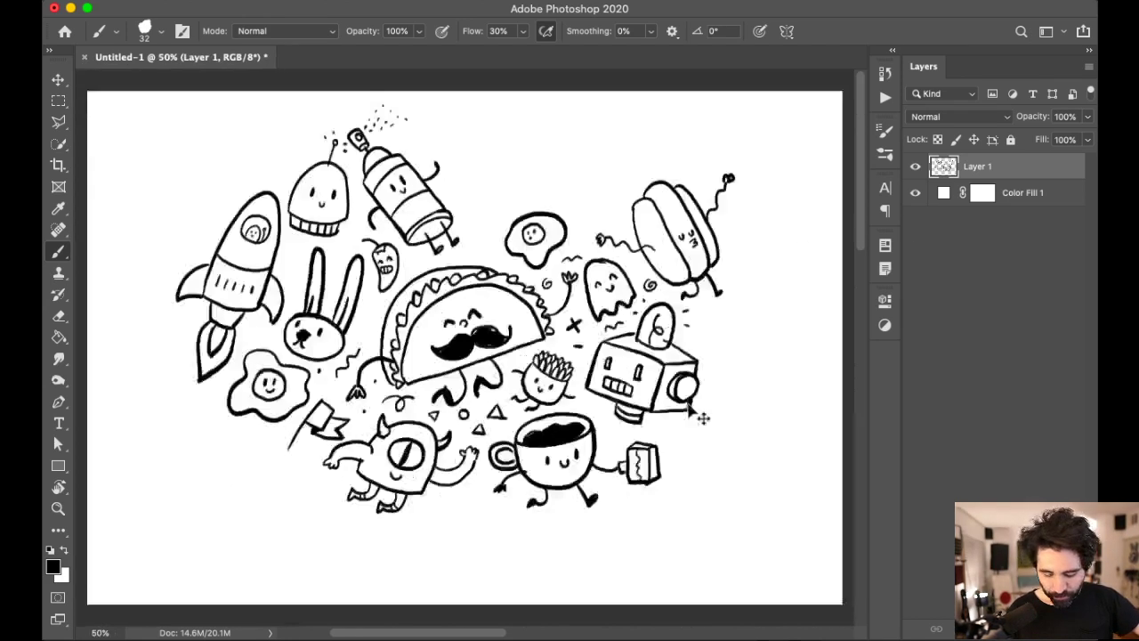
pyautogui.press('super+plus')
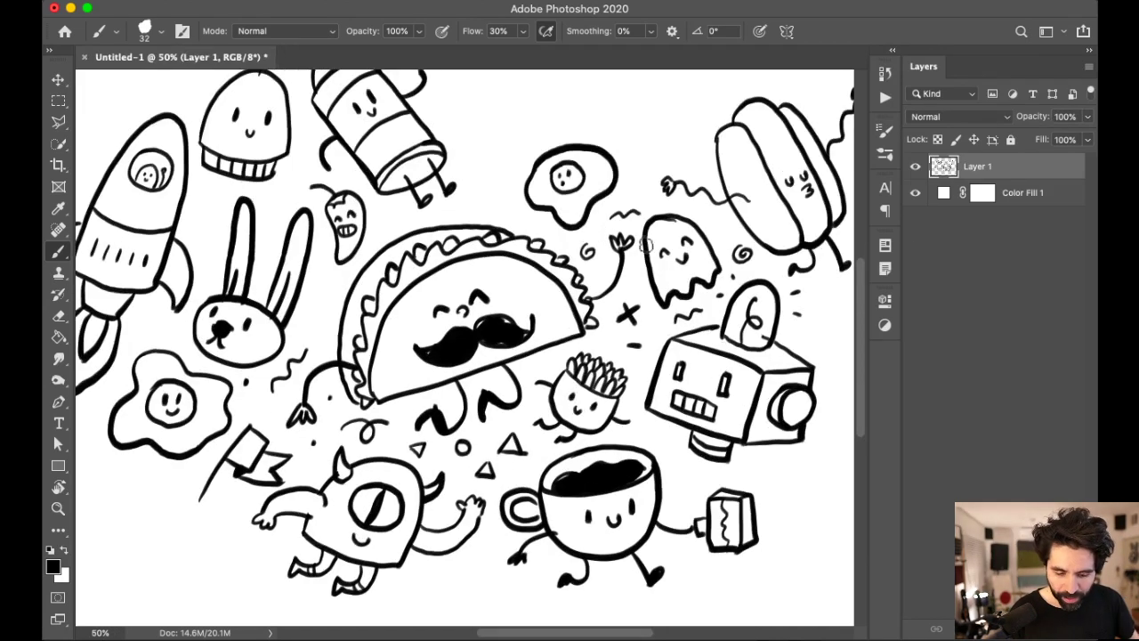
pyautogui.hscroll(5, 636, 250)
pyautogui.hscroll(-5, 579, 354)
pyautogui.scroll(5, 676, 321)
pyautogui.scroll(-5, 692, 310)
pyautogui.hscroll(-4, 692, 310)
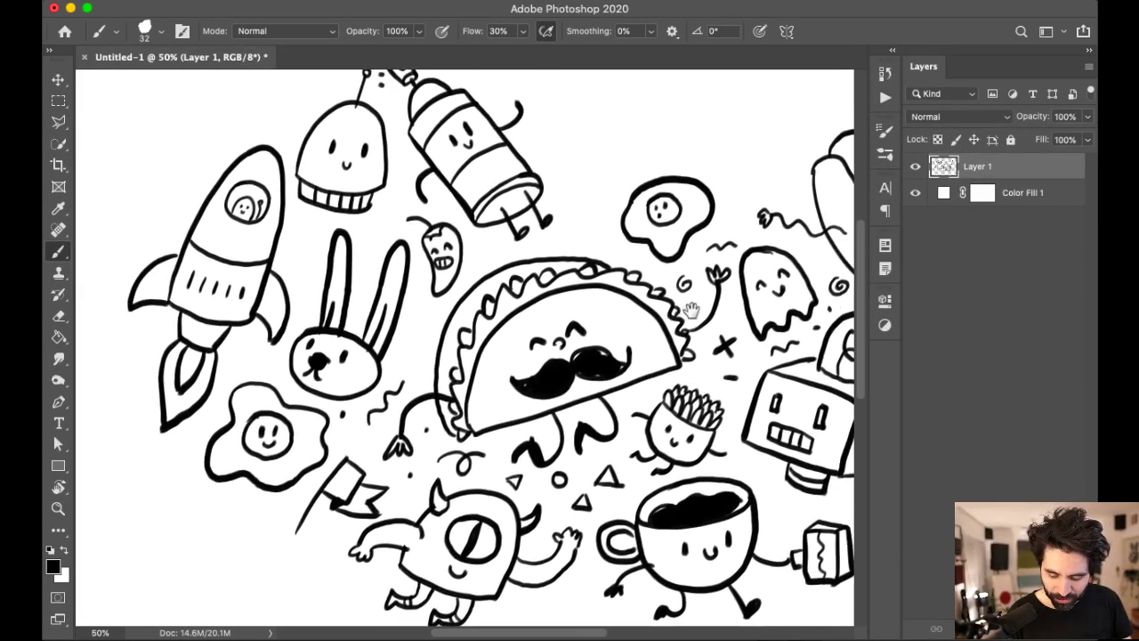
pyautogui.hscroll(4, 690, 310)
pyautogui.scroll(6, 676, 330)
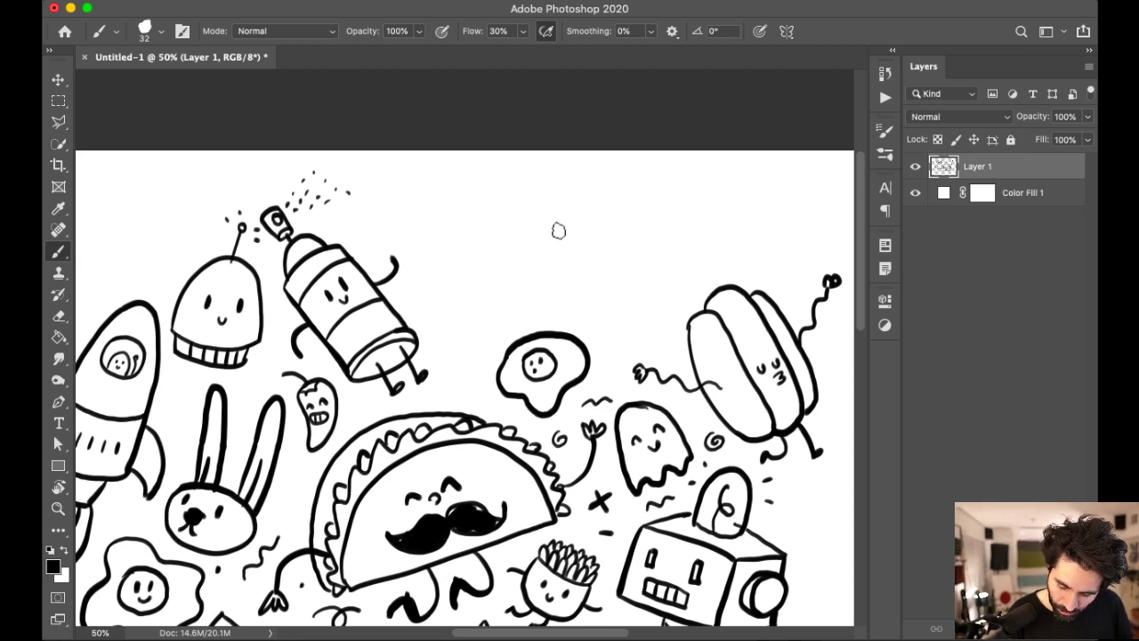
pyautogui.moveTo(556, 222)
pyautogui.mouseDown()
pyautogui.moveTo(567, 259)
pyautogui.moveTo(583, 237)
pyautogui.moveTo(560, 220)
pyautogui.moveTo(553, 251)
pyautogui.moveTo(566, 228)
pyautogui.mouseUp()
# Step: Undo the trial mark, then draw the second eye and a wide zigzag-toothed mouth
pyautogui.press('super+z')
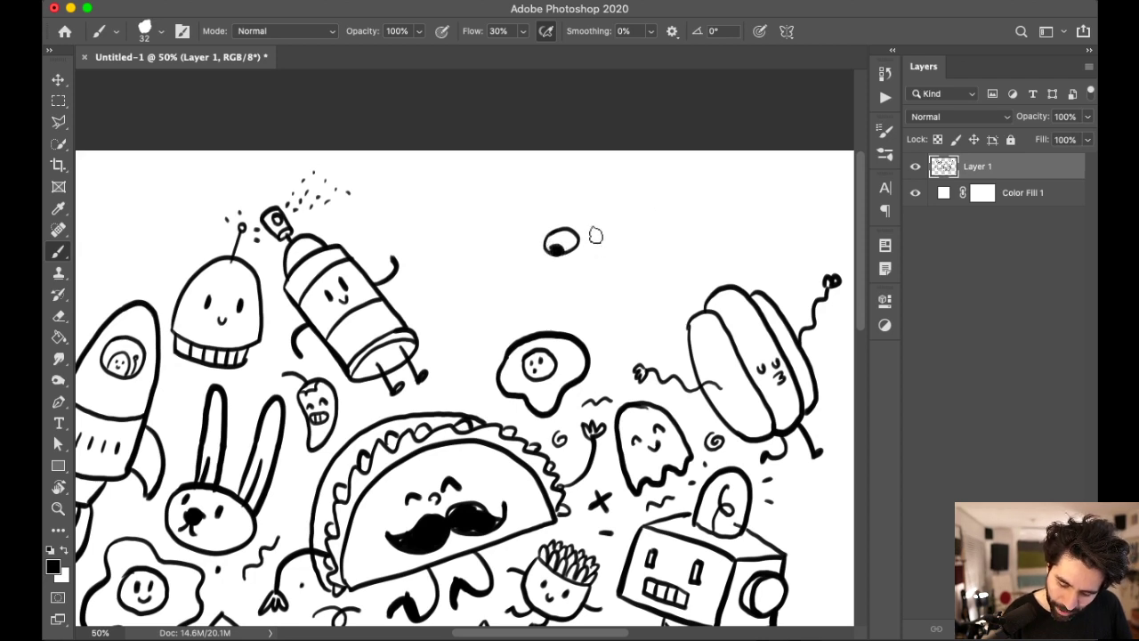
pyautogui.moveTo(626, 212)
pyautogui.mouseDown()
pyautogui.moveTo(638, 236)
pyautogui.moveTo(650, 218)
pyautogui.moveTo(622, 214)
pyautogui.mouseUp()
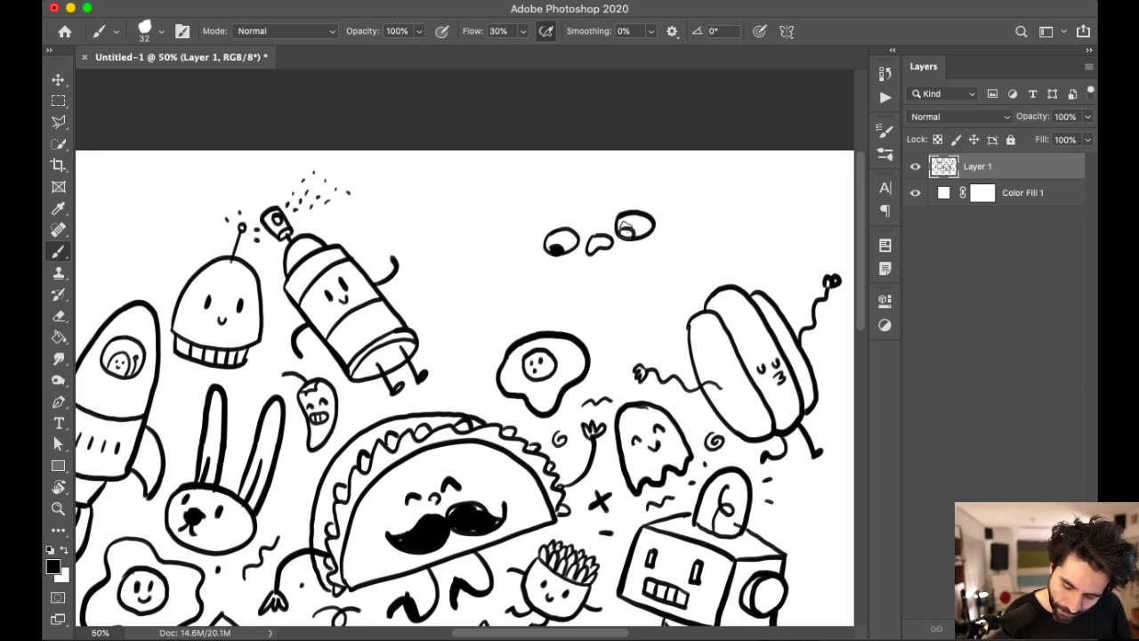
pyautogui.moveTo(619, 258)
pyautogui.mouseDown()
pyautogui.moveTo(561, 270)
pyautogui.moveTo(594, 296)
pyautogui.moveTo(648, 265)
pyautogui.moveTo(623, 261)
pyautogui.mouseUp()
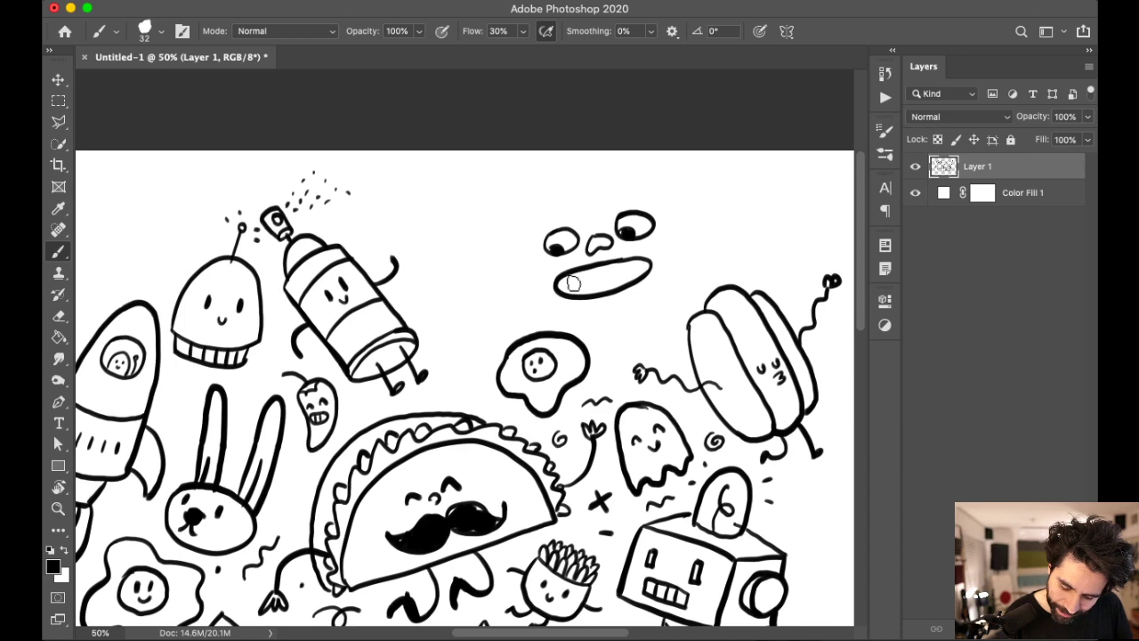
pyautogui.moveTo(610, 265); pyautogui.dragTo(631, 258)
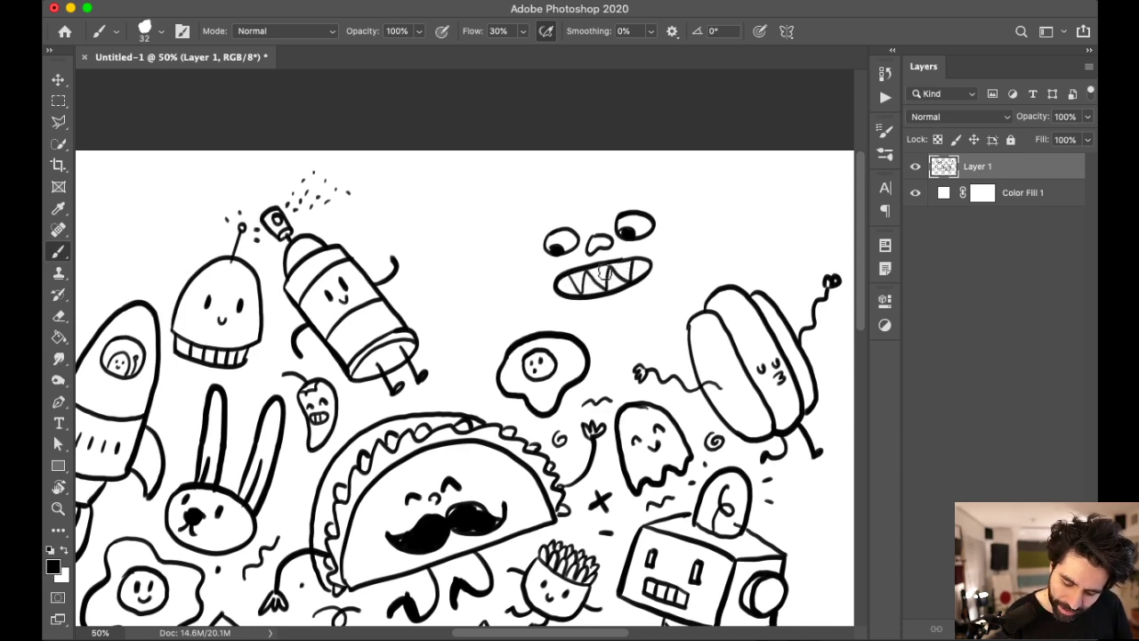
# Step: Draw the head outline around the face with a small horn and ears on both sides
pyautogui.moveTo(516, 301)
pyautogui.mouseDown()
pyautogui.moveTo(583, 315)
pyautogui.moveTo(684, 274)
pyautogui.moveTo(692, 233)
pyautogui.mouseUp()
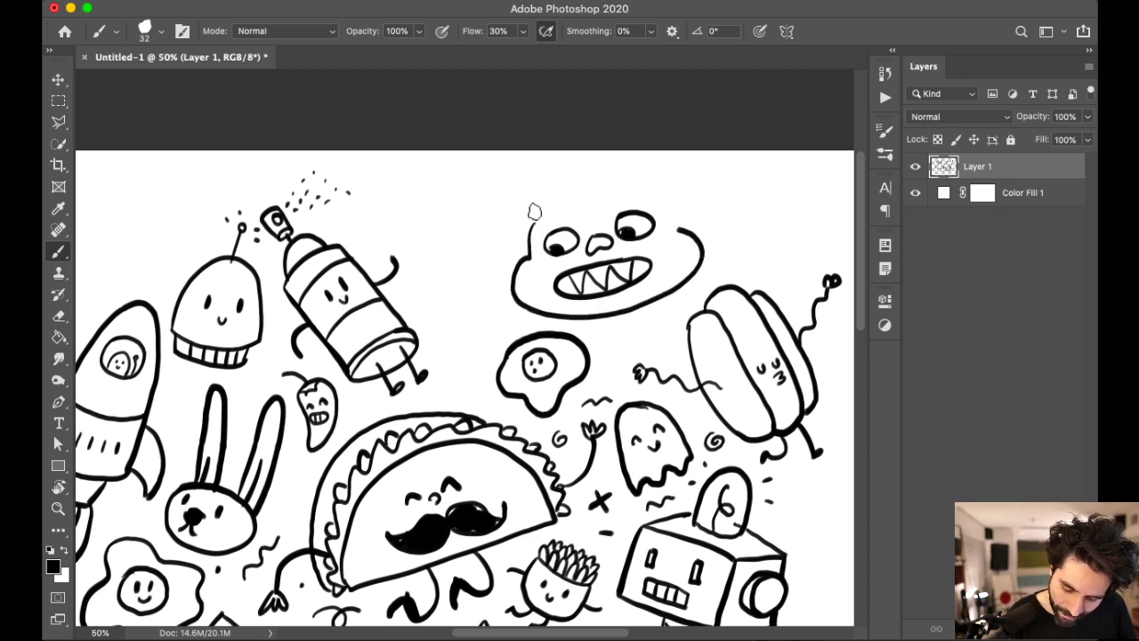
pyautogui.moveTo(528, 204)
pyautogui.mouseDown()
pyautogui.moveTo(555, 203)
pyautogui.moveTo(550, 211)
pyautogui.moveTo(656, 183)
pyautogui.moveTo(674, 219)
pyautogui.mouseUp()
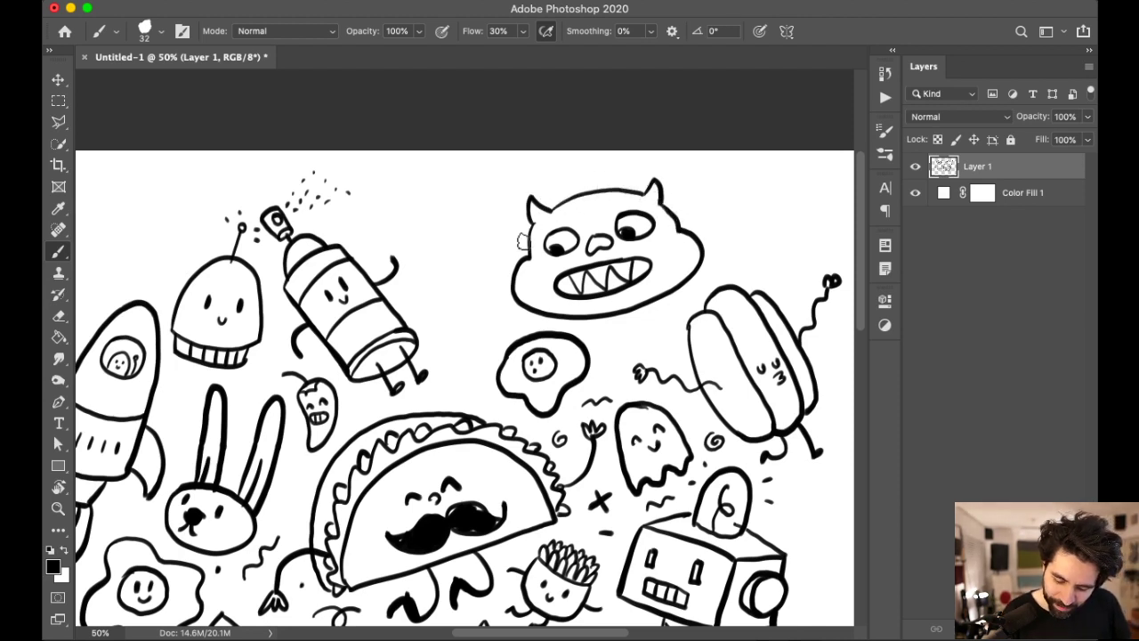
pyautogui.moveTo(524, 233); pyautogui.dragTo(521, 245)
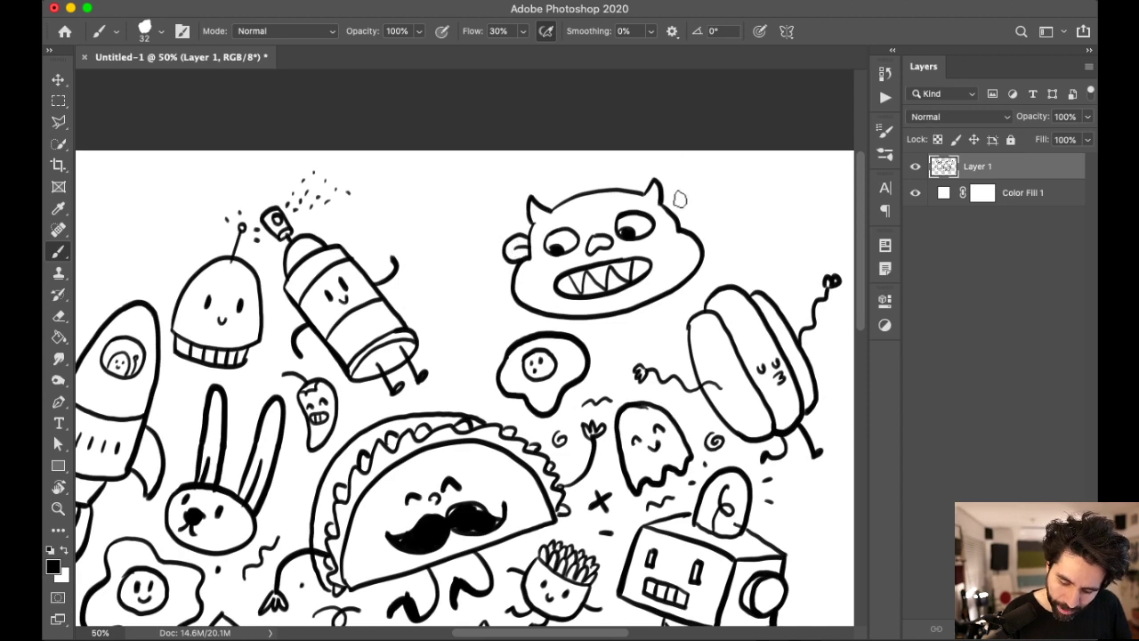
pyautogui.moveTo(671, 210)
pyautogui.mouseDown()
pyautogui.moveTo(700, 218)
pyautogui.moveTo(683, 230)
pyautogui.moveTo(678, 214)
pyautogui.mouseUp()
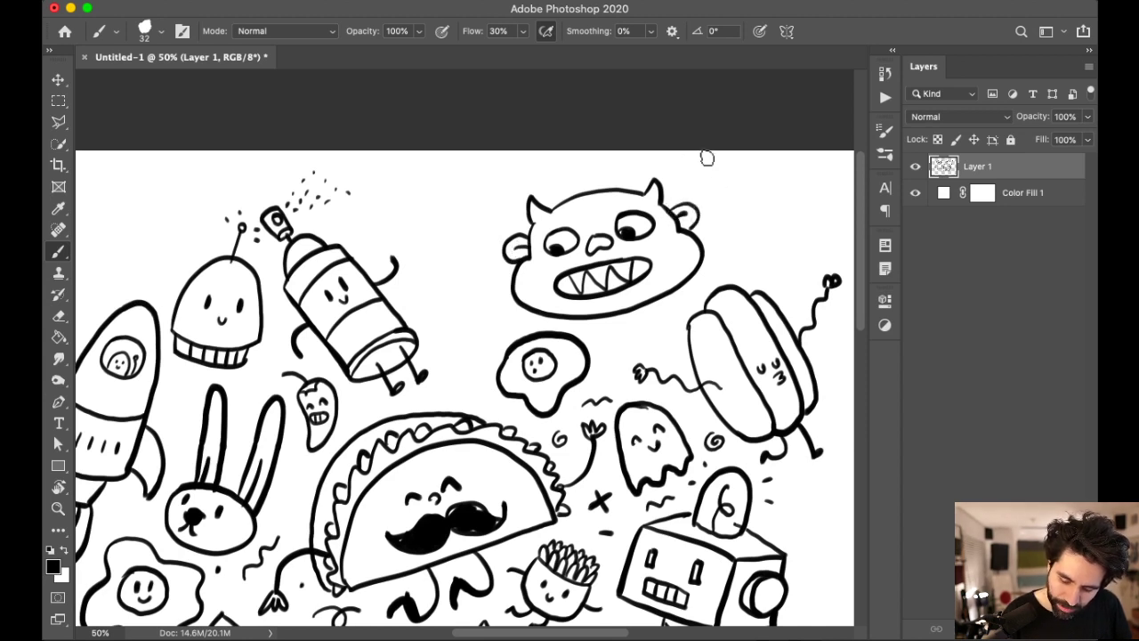
# Step: Redraw a small square tuft on top of the head and view the monster at 100%
pyautogui.press('e')
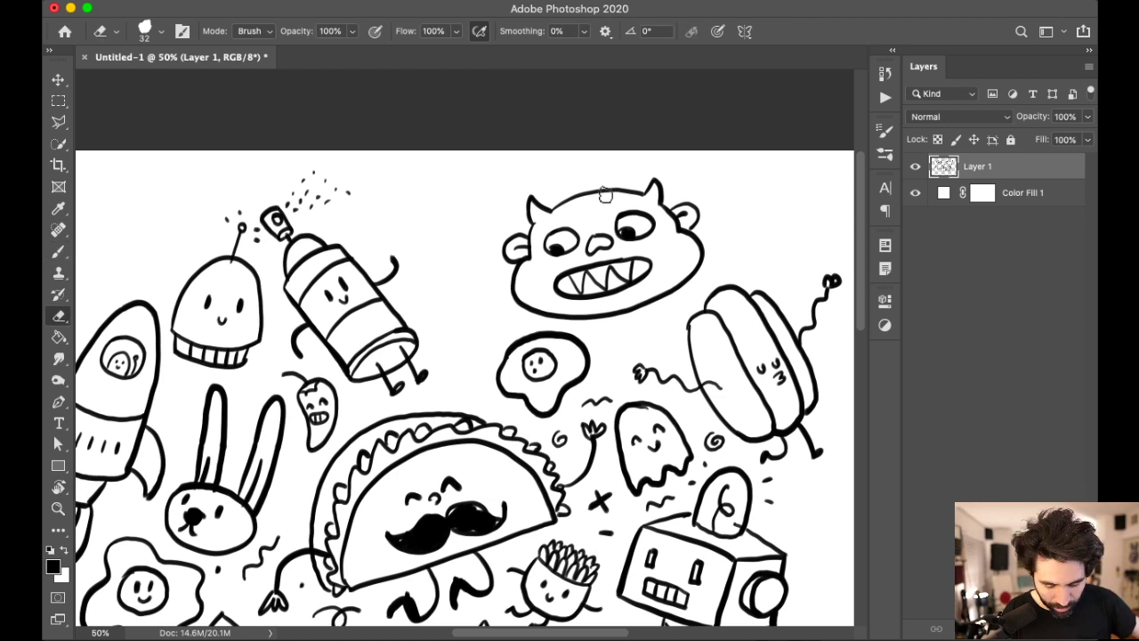
pyautogui.press('b')
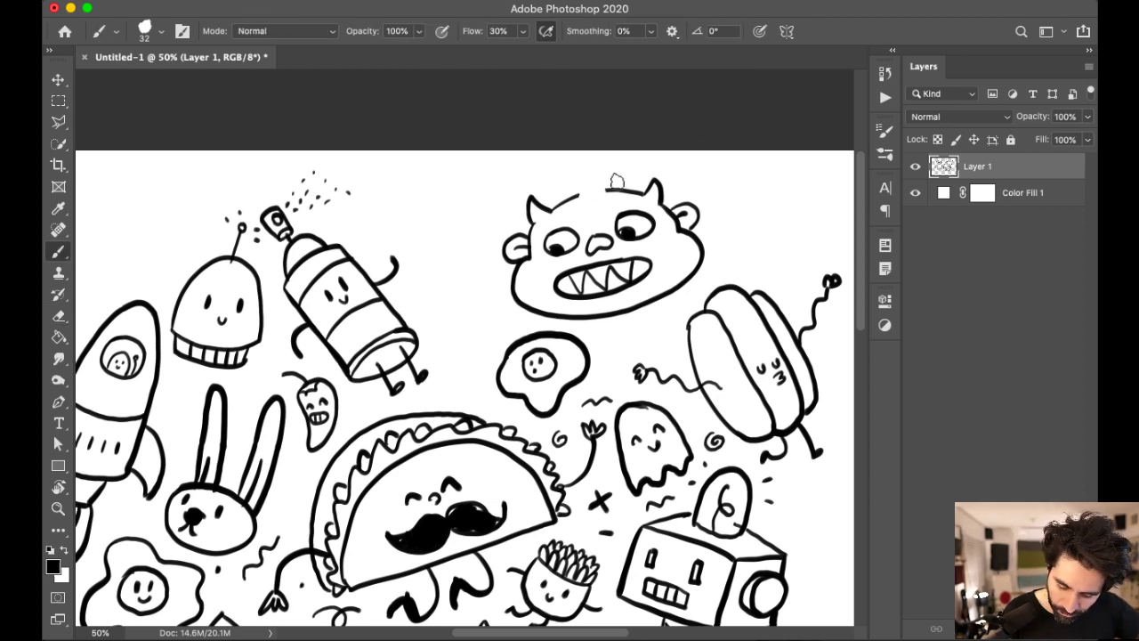
pyautogui.moveTo(590, 168); pyautogui.dragTo(591, 204)
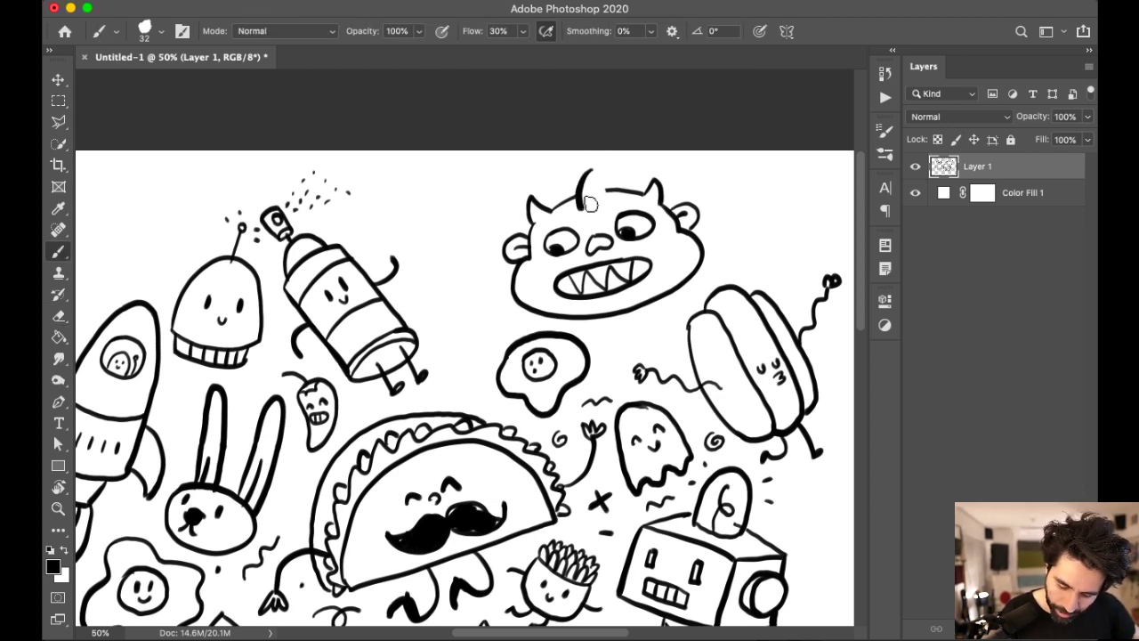
pyautogui.hotkey('ctrl', 'z')
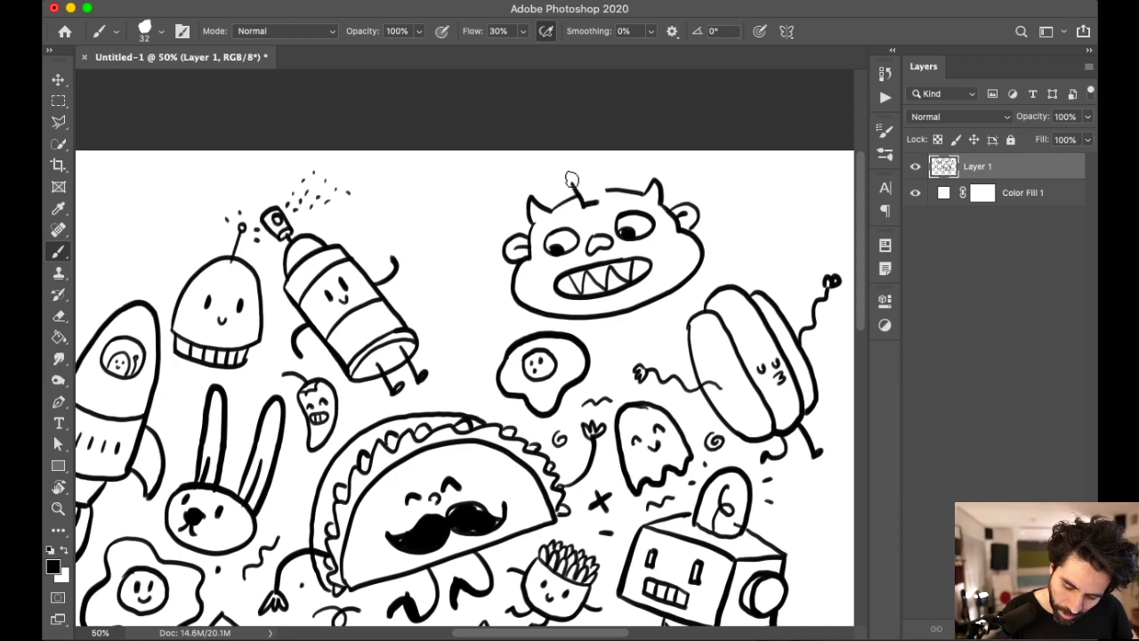
pyautogui.moveTo(587, 173)
pyautogui.mouseDown()
pyautogui.moveTo(599, 200)
pyautogui.moveTo(605, 161)
pyautogui.moveTo(586, 172)
pyautogui.moveTo(620, 181)
pyautogui.mouseUp()
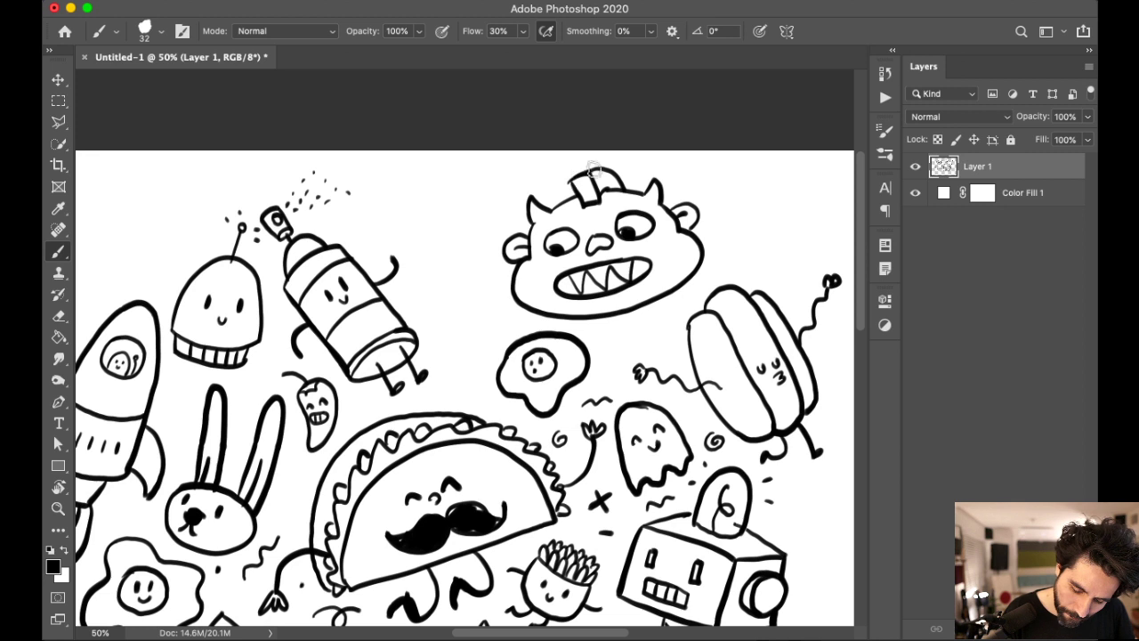
pyautogui.press('super+1')
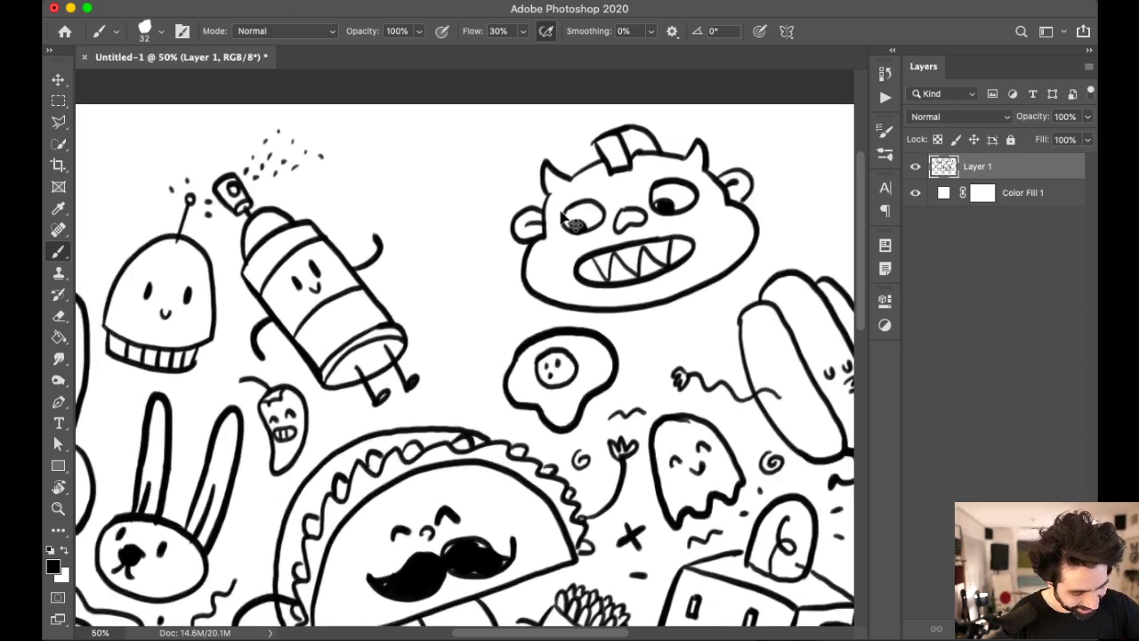
pyautogui.scroll(5, 668, 187)
pyautogui.hscroll(-5, 668, 187)
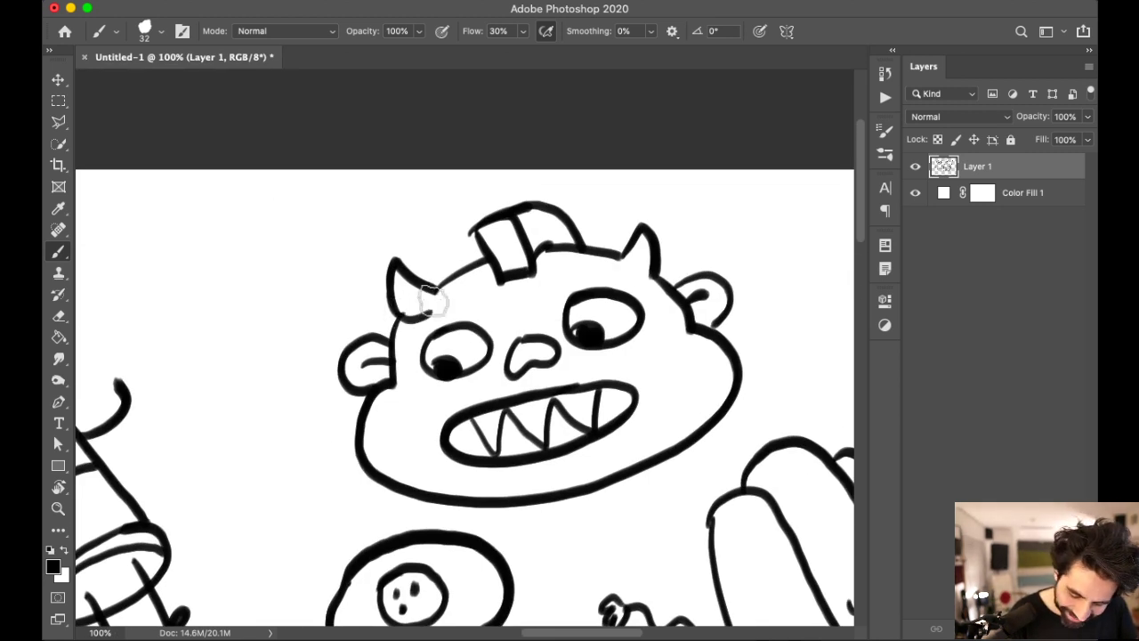
# Step: Fill the monster's nose and both mouth corners solid black
pyautogui.scroll(-3, 676, 293)
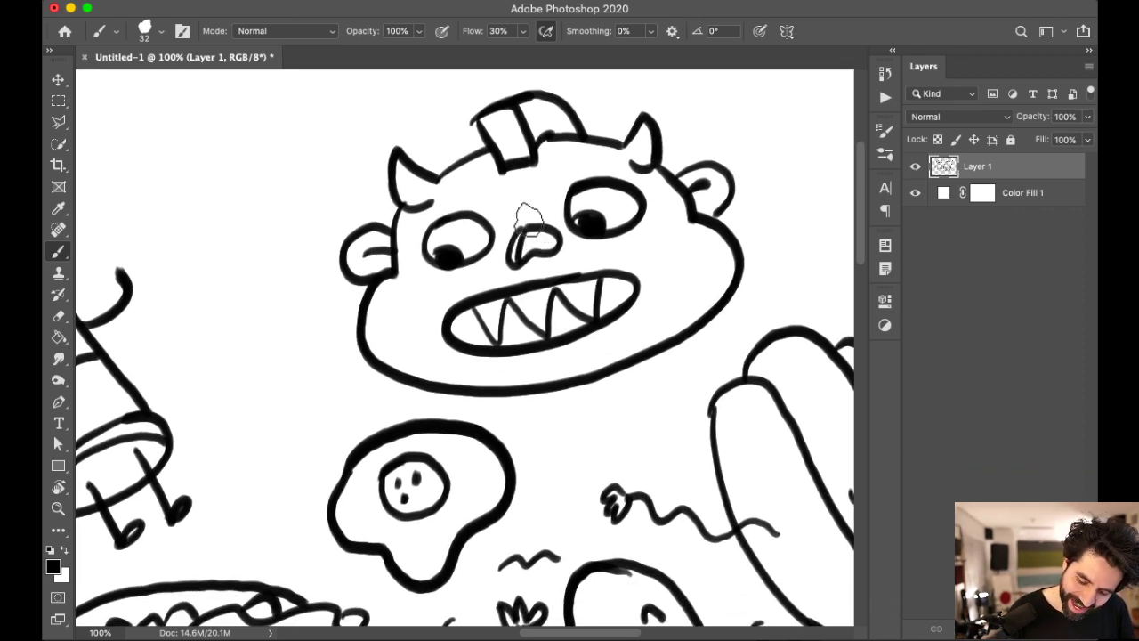
pyautogui.moveTo(534, 245); pyautogui.dragTo(533, 233)
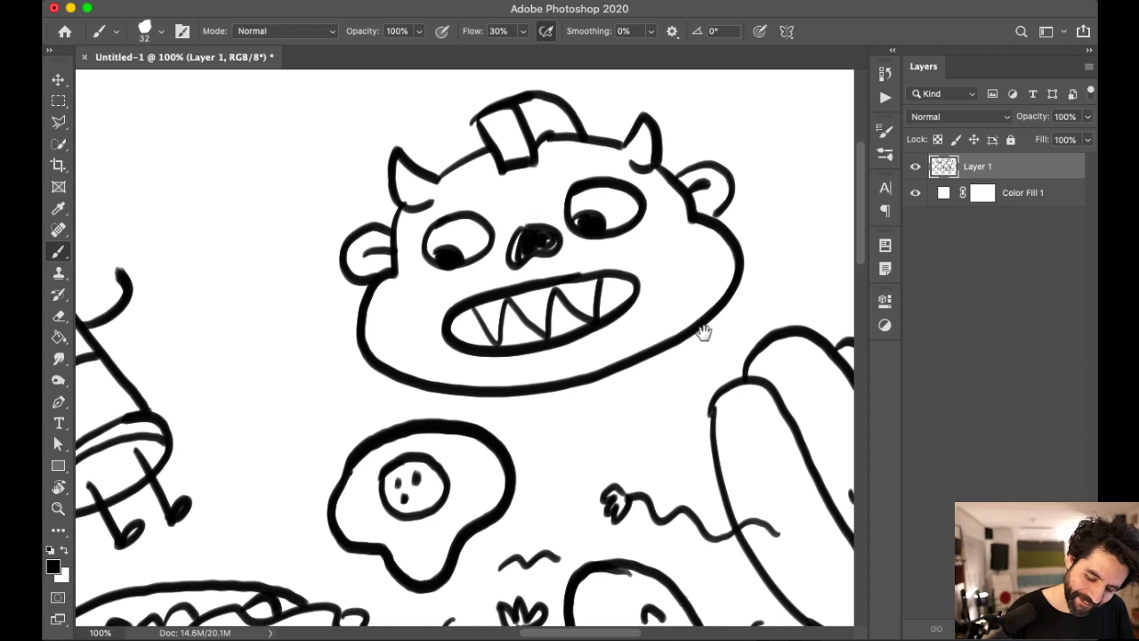
pyautogui.moveTo(630, 295); pyautogui.dragTo(676, 287)
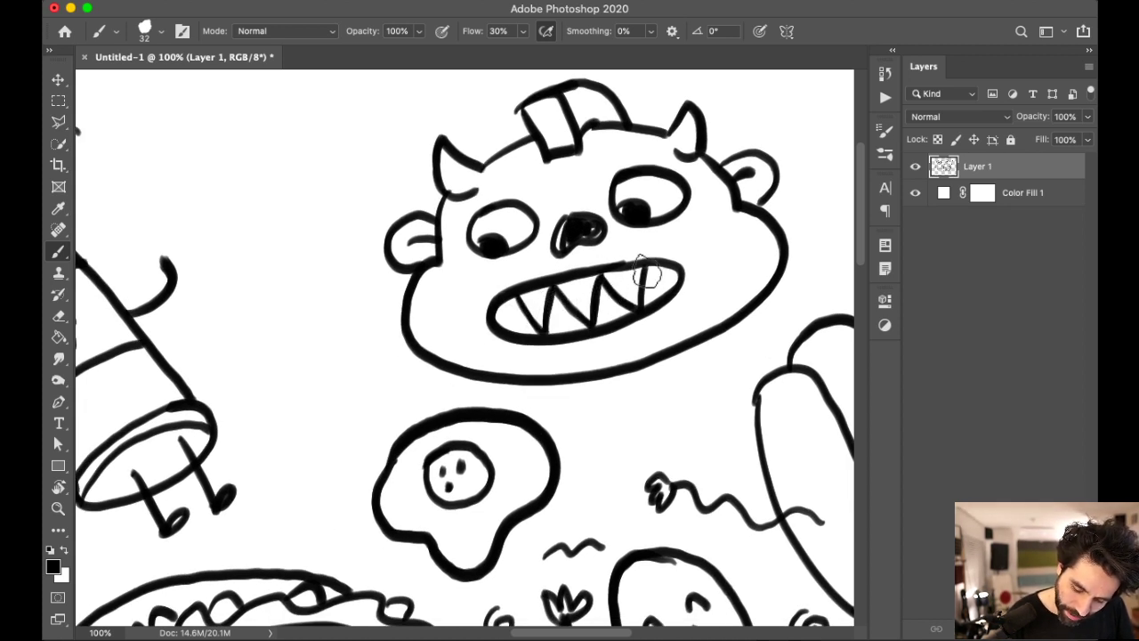
pyautogui.moveTo(659, 282); pyautogui.dragTo(673, 272)
pyautogui.moveTo(506, 315); pyautogui.dragTo(496, 312)
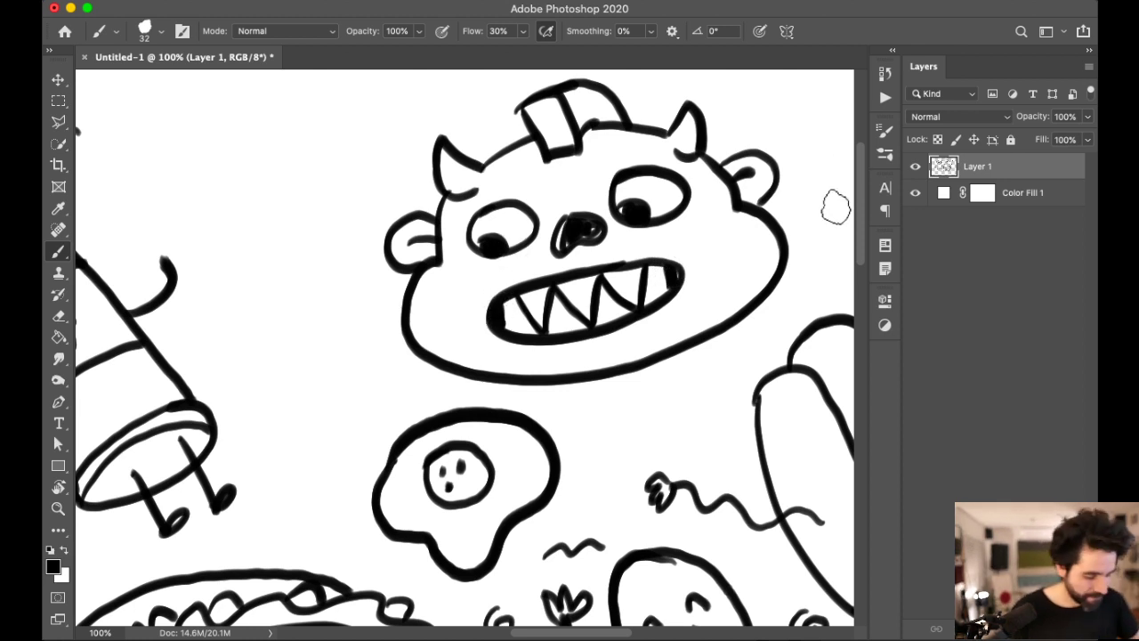
# Step: Add short cheek strokes under the left and right eyes
pyautogui.moveTo(433, 286); pyautogui.dragTo(452, 258)
pyautogui.moveTo(710, 207); pyautogui.dragTo(736, 233)
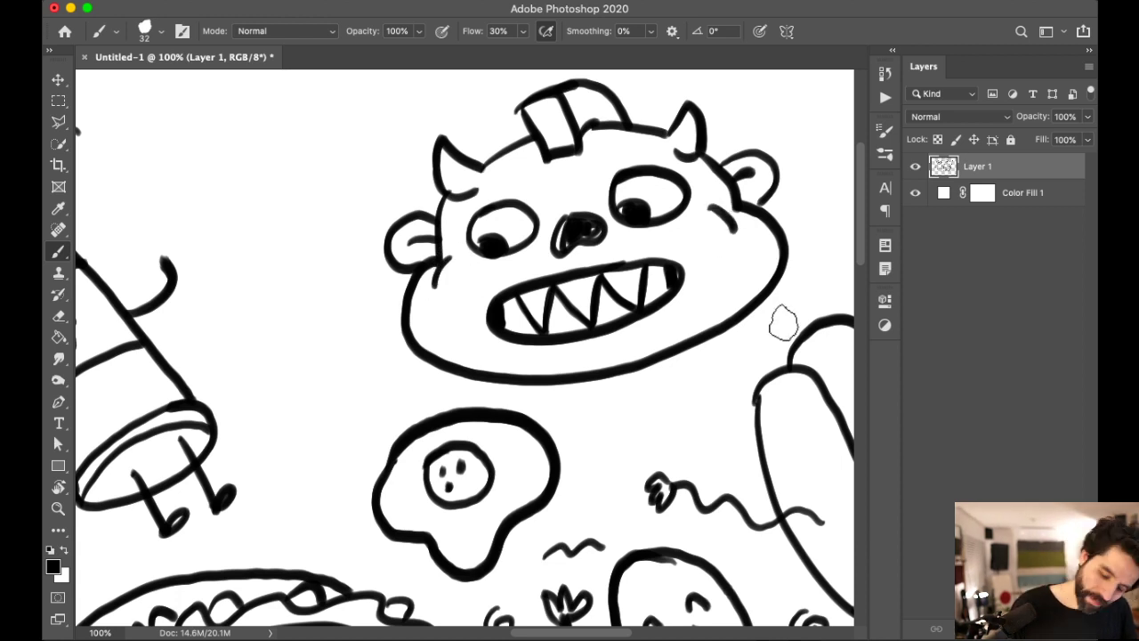
pyautogui.press('super+minus')
pyautogui.press('super+equal')
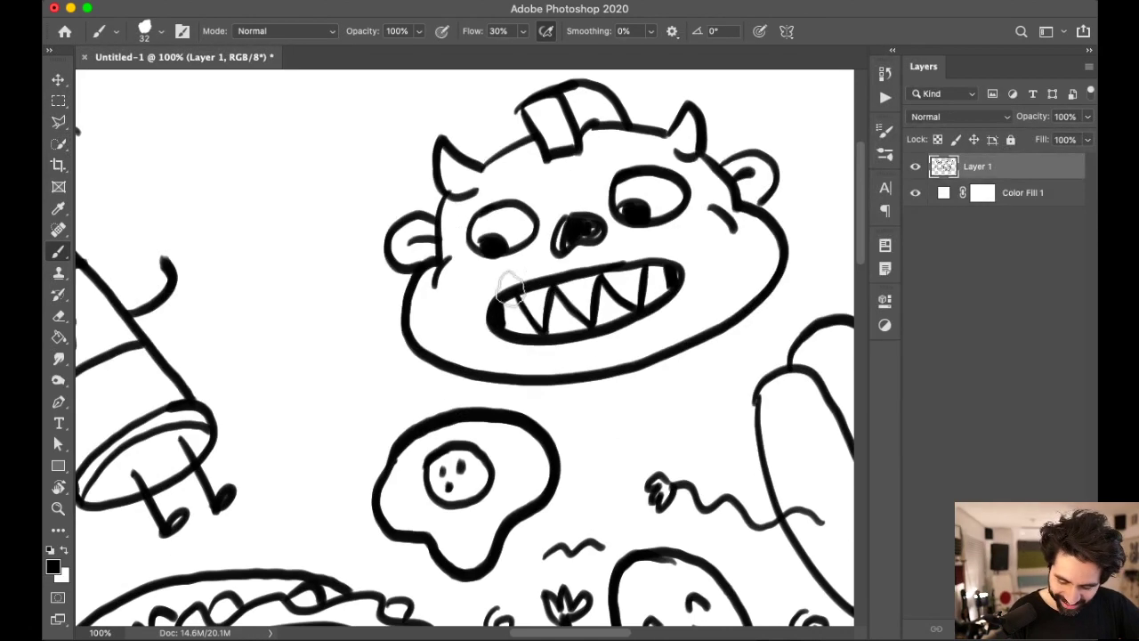
pyautogui.moveTo(480, 265); pyautogui.dragTo(512, 259)
pyautogui.moveTo(651, 233); pyautogui.dragTo(683, 226)
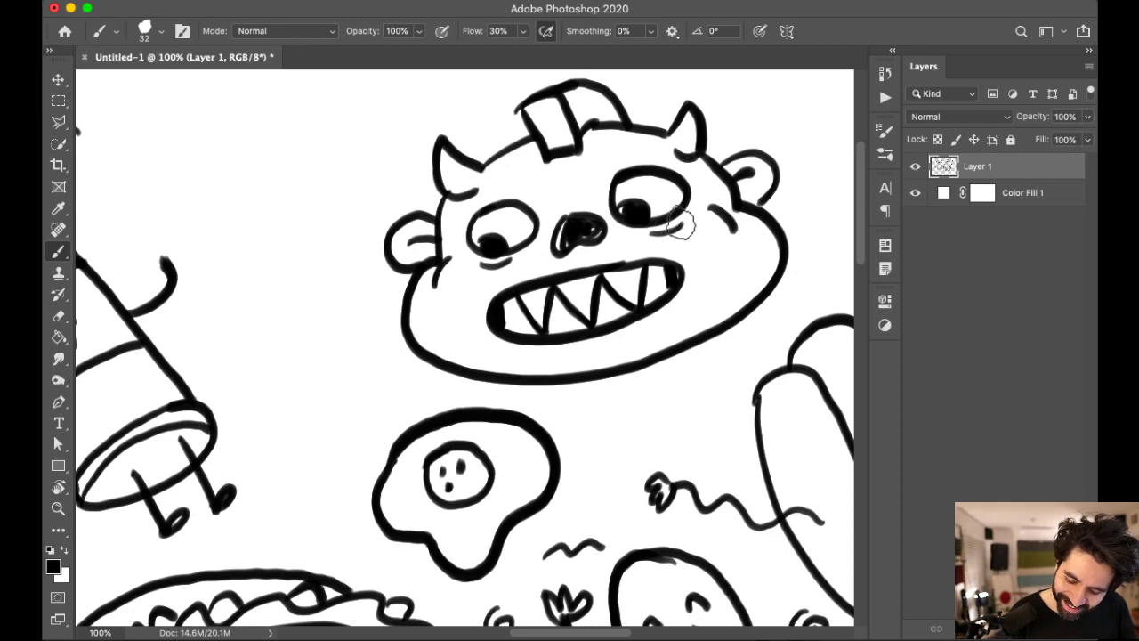
# Step: Zoom out to 66.7%, pan to the blank lower-left area and start a new head outline
pyautogui.press('super+minus')
pyautogui.moveTo(678, 414); pyautogui.dragTo(691, 434)
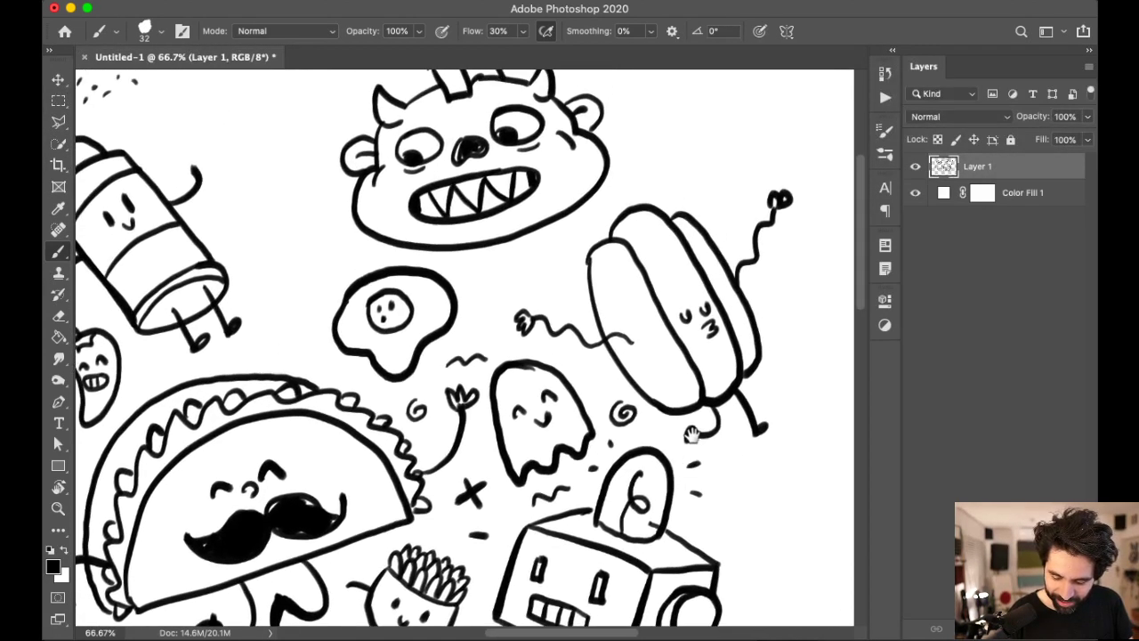
pyautogui.scroll(2, 691, 435)
pyautogui.hscroll(5, 661, 395)
pyautogui.scroll(-2, 661, 395)
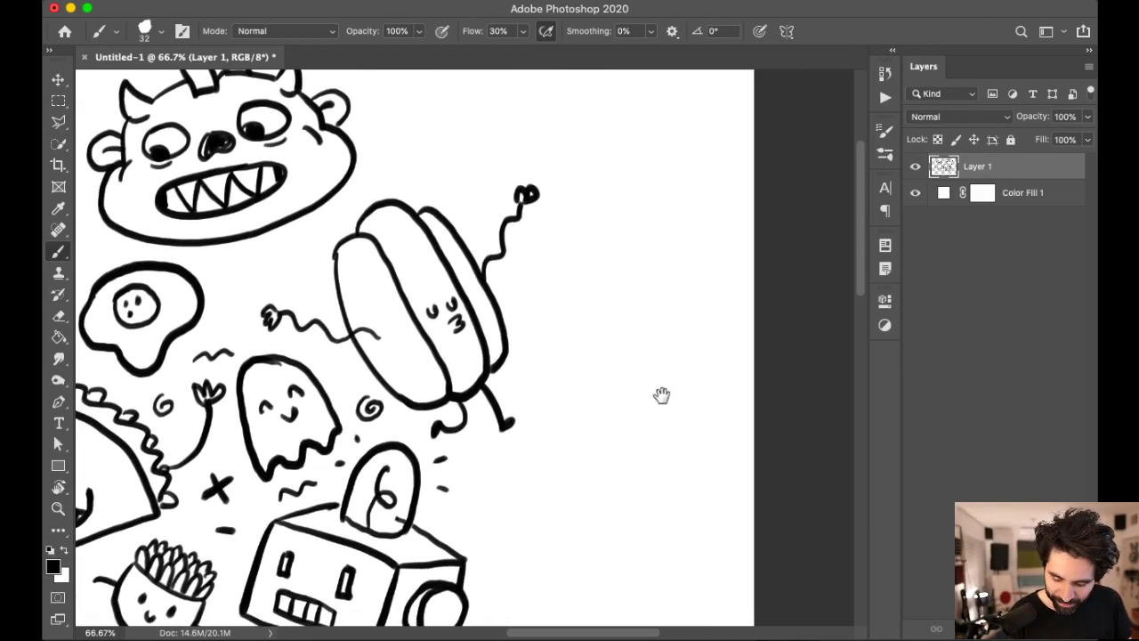
pyautogui.scroll(-3, 661, 395)
pyautogui.hscroll(-10, 661, 395)
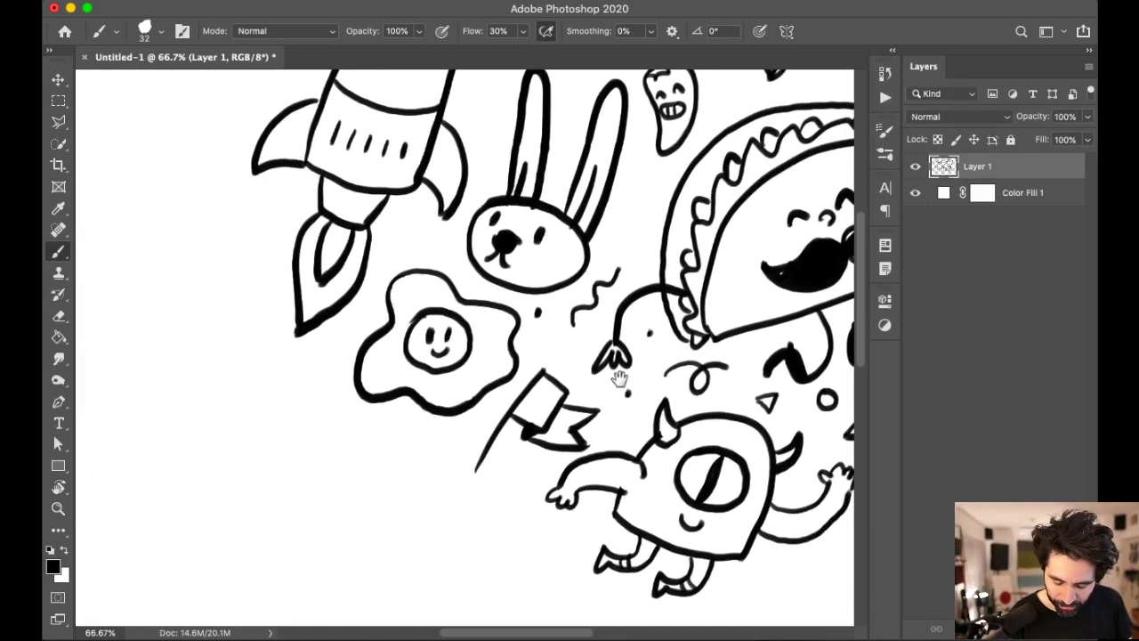
pyautogui.scroll(-4, 618, 378)
pyautogui.hscroll(-2, 619, 378)
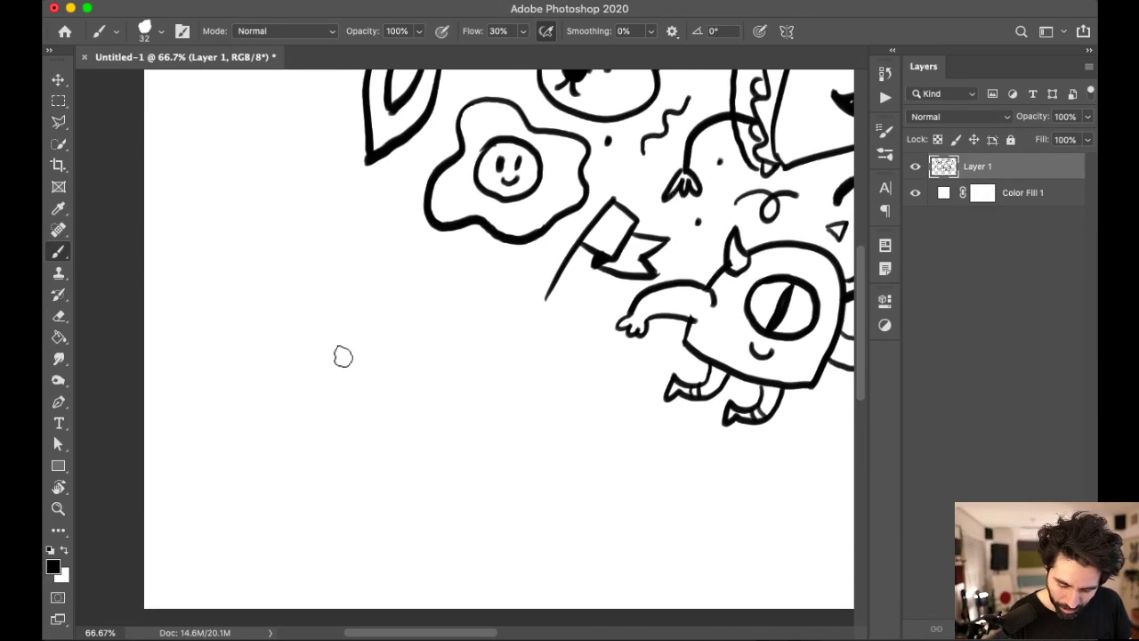
pyautogui.moveTo(323, 350); pyautogui.dragTo(334, 418)
# Step: Draw the zombie head's left side, jagged top, ear, both eyes and nose
pyautogui.press('super+z')
pyautogui.moveTo(321, 356); pyautogui.dragTo(340, 415)
pyautogui.moveTo(331, 349)
pyautogui.mouseDown()
pyautogui.moveTo(399, 324)
pyautogui.moveTo(398, 290)
pyautogui.moveTo(465, 298)
pyautogui.moveTo(421, 283)
pyautogui.moveTo(469, 349)
pyautogui.mouseUp()
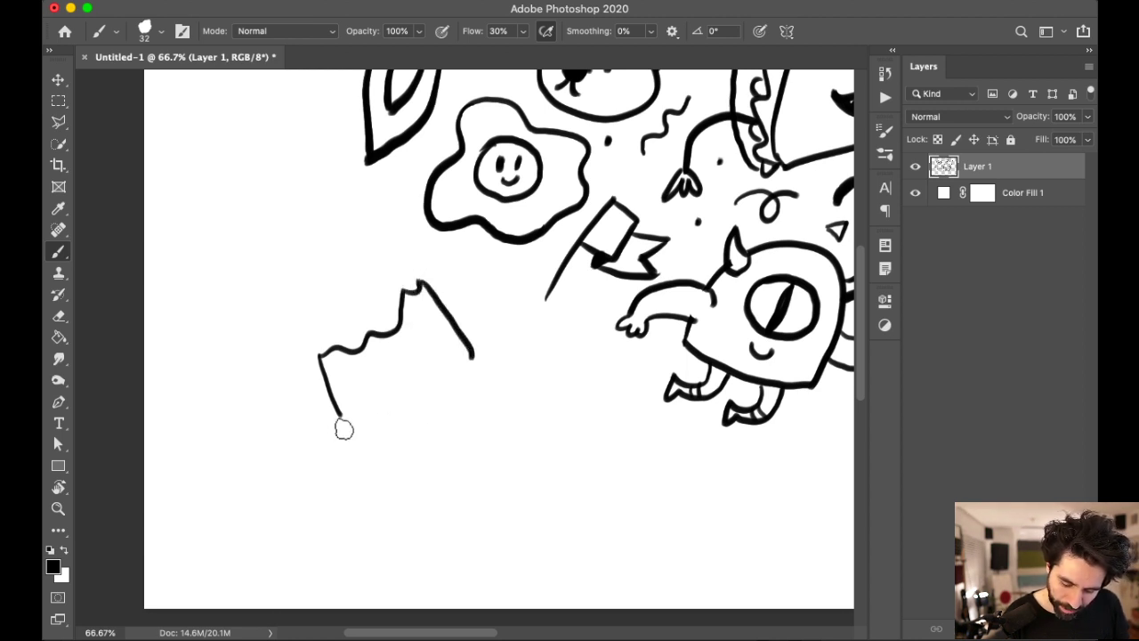
pyautogui.moveTo(316, 356)
pyautogui.mouseDown()
pyautogui.moveTo(349, 450)
pyautogui.moveTo(345, 438)
pyautogui.mouseUp()
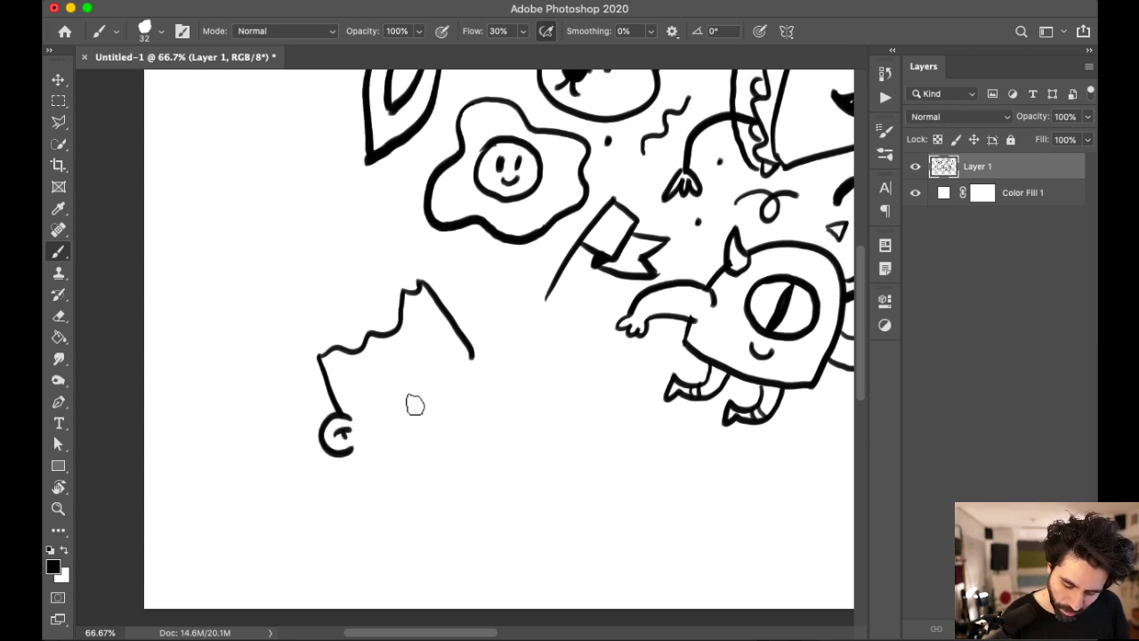
pyautogui.moveTo(392, 389)
pyautogui.mouseDown()
pyautogui.moveTo(374, 410)
pyautogui.moveTo(385, 434)
pyautogui.moveTo(428, 421)
pyautogui.moveTo(423, 393)
pyautogui.moveTo(392, 385)
pyautogui.moveTo(386, 412)
pyautogui.mouseUp()
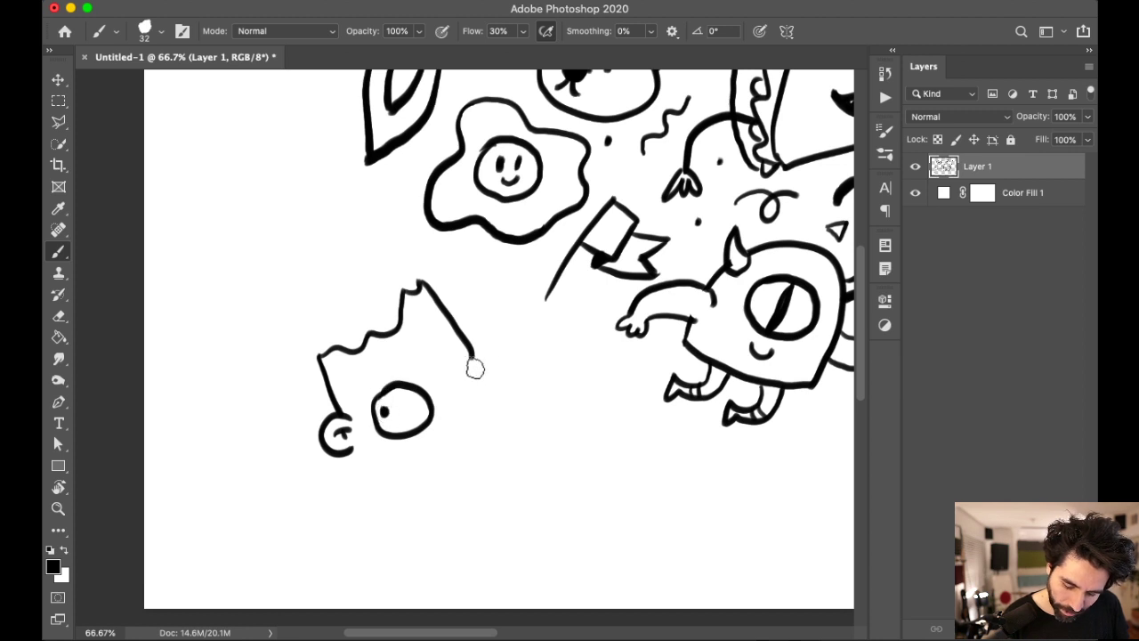
pyautogui.moveTo(473, 362)
pyautogui.mouseDown()
pyautogui.moveTo(457, 396)
pyautogui.moveTo(490, 401)
pyautogui.moveTo(487, 373)
pyautogui.mouseUp()
pyautogui.moveTo(442, 412)
pyautogui.mouseDown()
pyautogui.moveTo(441, 443)
pyautogui.moveTo(472, 432)
pyautogui.moveTo(460, 408)
pyautogui.moveTo(461, 426)
pyautogui.moveTo(445, 434)
pyautogui.moveTo(451, 422)
pyautogui.mouseUp()
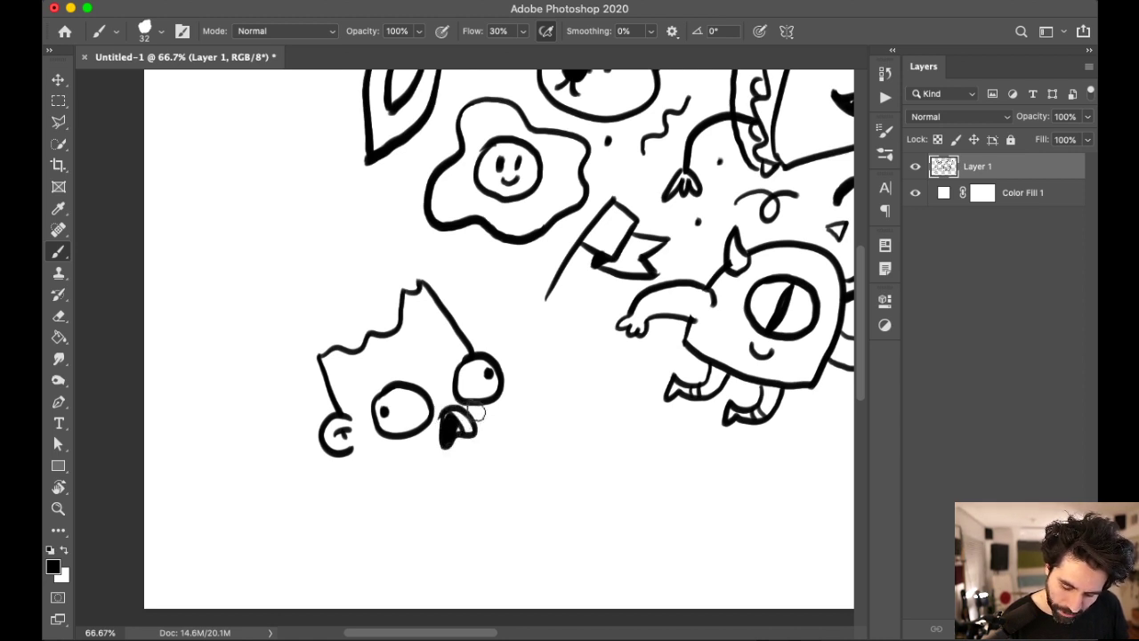
# Step: Add the head's right side, buck teeth, bumpy exposed brain, jaw and neck
pyautogui.moveTo(496, 402); pyautogui.dragTo(513, 437)
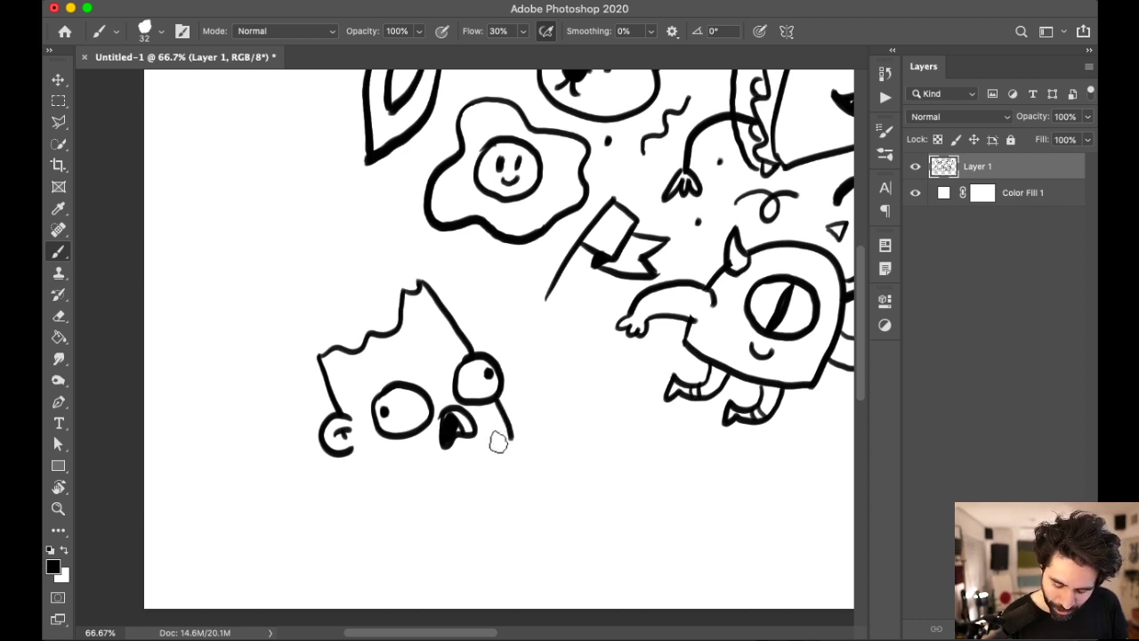
pyautogui.moveTo(509, 437)
pyautogui.mouseDown()
pyautogui.moveTo(475, 448)
pyautogui.moveTo(415, 495)
pyautogui.moveTo(503, 445)
pyautogui.moveTo(407, 462)
pyautogui.moveTo(424, 500)
pyautogui.moveTo(512, 480)
pyautogui.mouseUp()
pyautogui.hotkey('ctrl', 'z')
pyautogui.moveTo(416, 461)
pyautogui.mouseDown()
pyautogui.moveTo(459, 480)
pyautogui.moveTo(466, 465)
pyautogui.moveTo(485, 468)
pyautogui.moveTo(481, 459)
pyautogui.moveTo(497, 474)
pyautogui.moveTo(493, 455)
pyautogui.moveTo(448, 501)
pyautogui.moveTo(444, 487)
pyautogui.moveTo(454, 504)
pyautogui.moveTo(492, 496)
pyautogui.mouseUp()
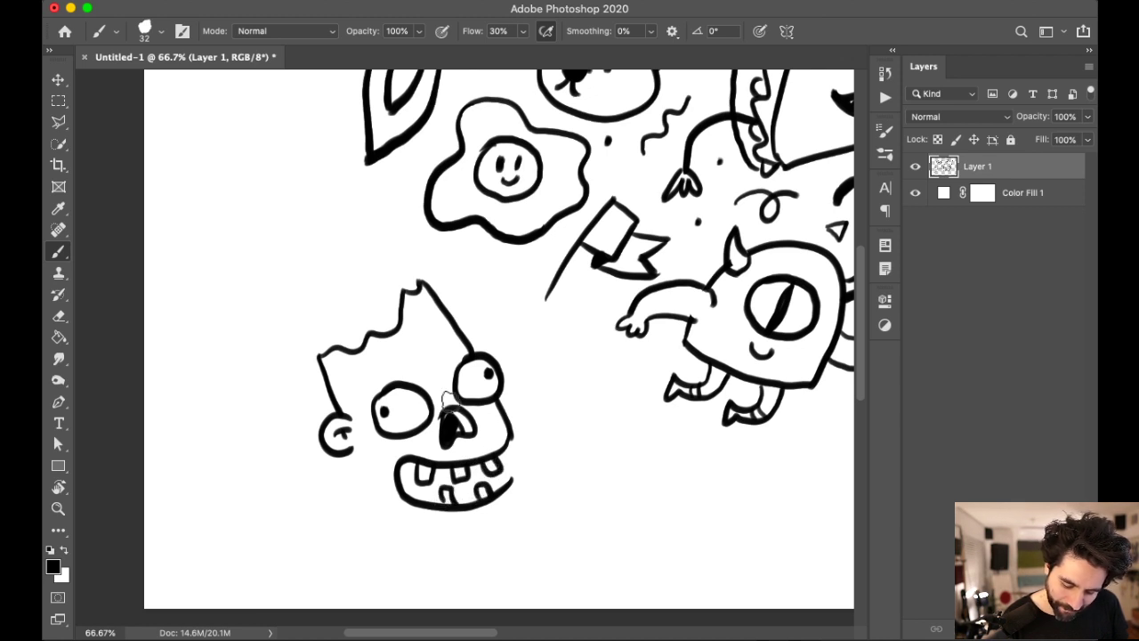
pyautogui.moveTo(322, 345)
pyautogui.mouseDown()
pyautogui.moveTo(383, 292)
pyautogui.moveTo(372, 298)
pyautogui.moveTo(397, 322)
pyautogui.mouseUp()
pyautogui.moveTo(355, 331); pyautogui.dragTo(351, 329)
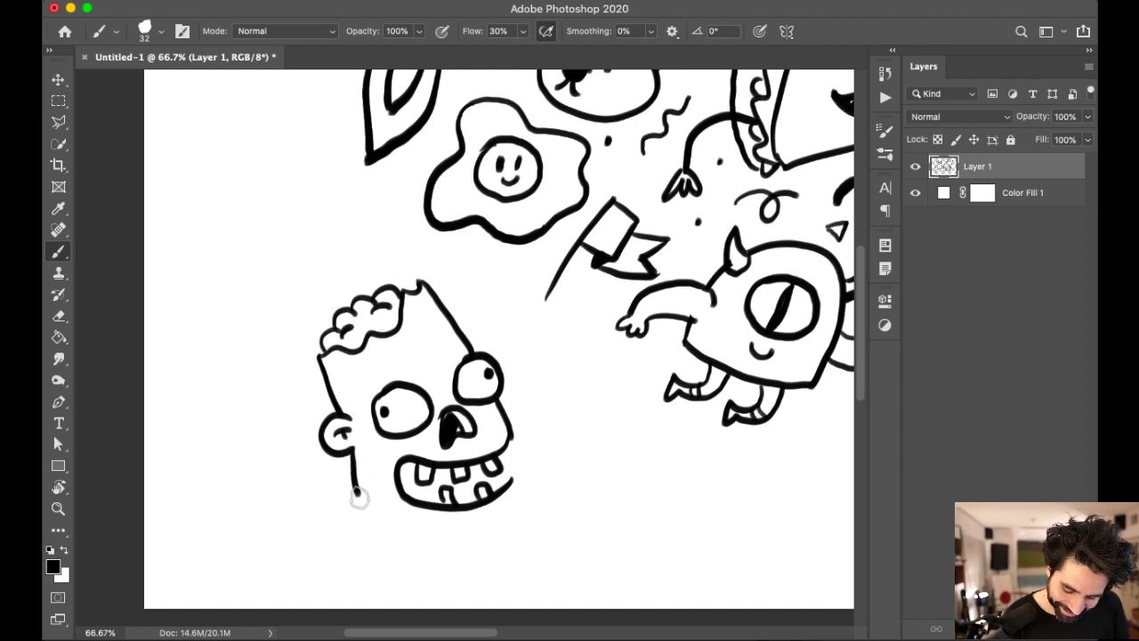
pyautogui.moveTo(356, 447)
pyautogui.mouseDown()
pyautogui.moveTo(367, 503)
pyautogui.moveTo(394, 524)
pyautogui.moveTo(429, 552)
pyautogui.mouseUp()
pyautogui.moveTo(513, 485)
pyautogui.mouseDown()
pyautogui.moveTo(495, 517)
pyautogui.moveTo(445, 534)
pyautogui.moveTo(432, 559)
pyautogui.moveTo(449, 535)
pyautogui.mouseUp()
# Step: Add an under-eye bag and two eyebrows, then paint the mouth black between the teeth
pyautogui.moveTo(396, 292); pyautogui.dragTo(419, 283)
pyautogui.moveTo(379, 445); pyautogui.dragTo(405, 447)
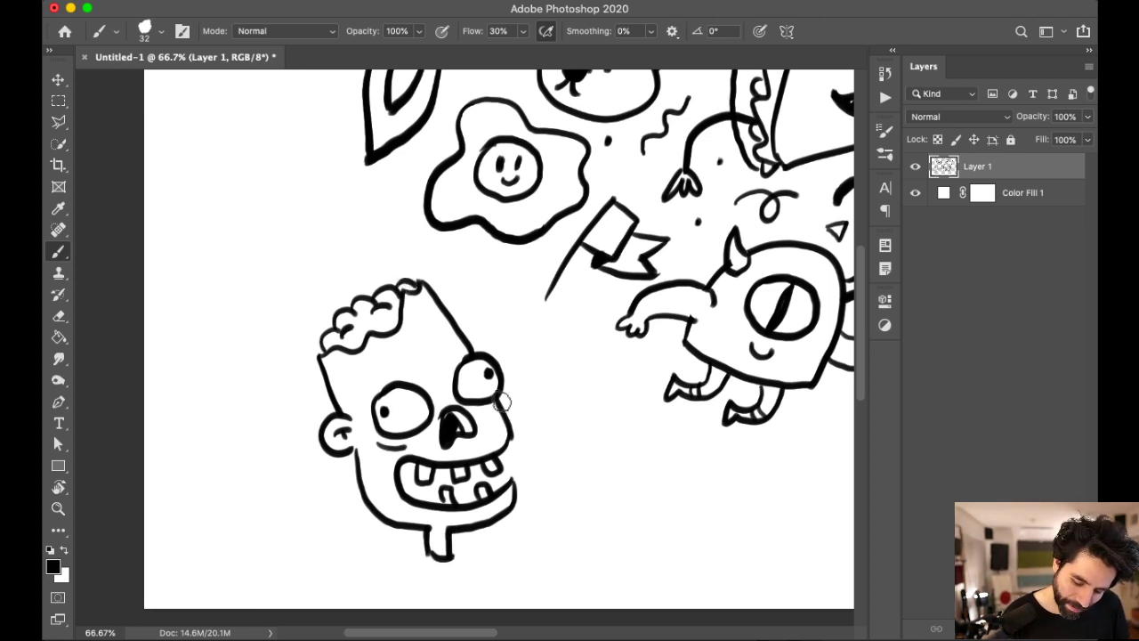
pyautogui.press('e')
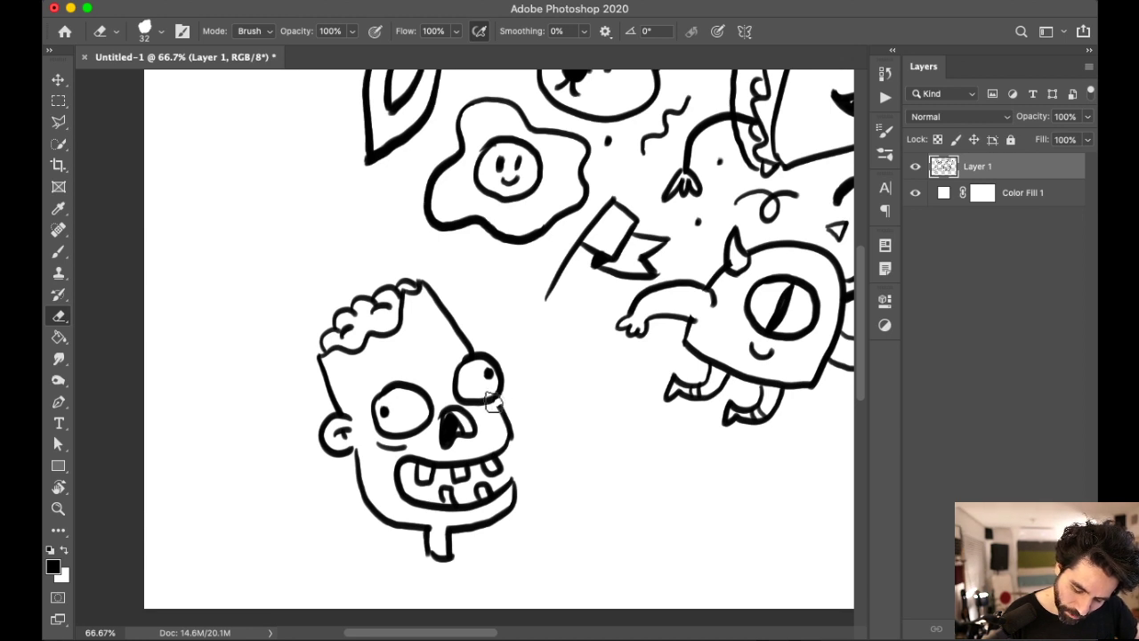
pyautogui.press('b')
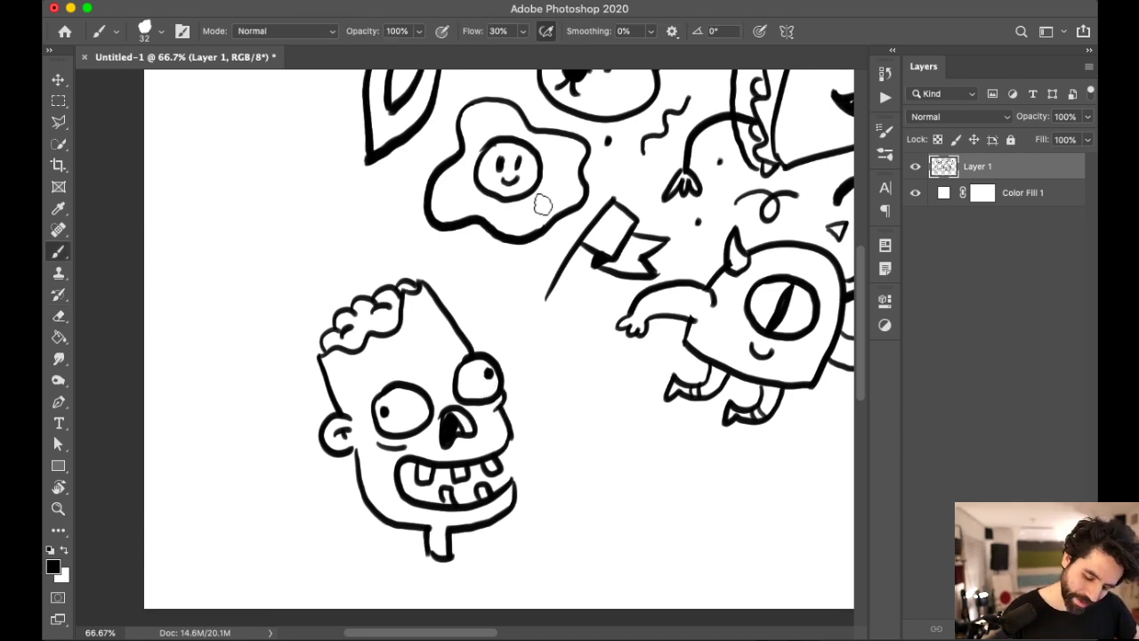
pyautogui.moveTo(375, 377); pyautogui.dragTo(387, 358)
pyautogui.moveTo(450, 332); pyautogui.dragTo(475, 331)
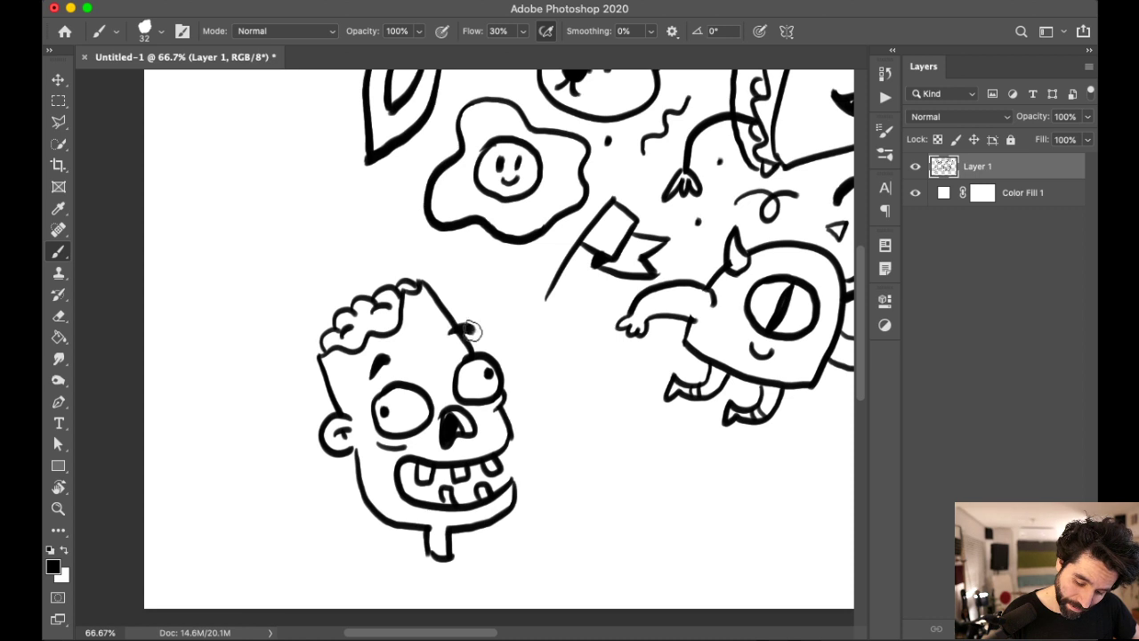
pyautogui.moveTo(599, 345)
pyautogui.mouseDown()
pyautogui.moveTo(618, 343)
pyautogui.moveTo(648, 276)
pyautogui.mouseUp()
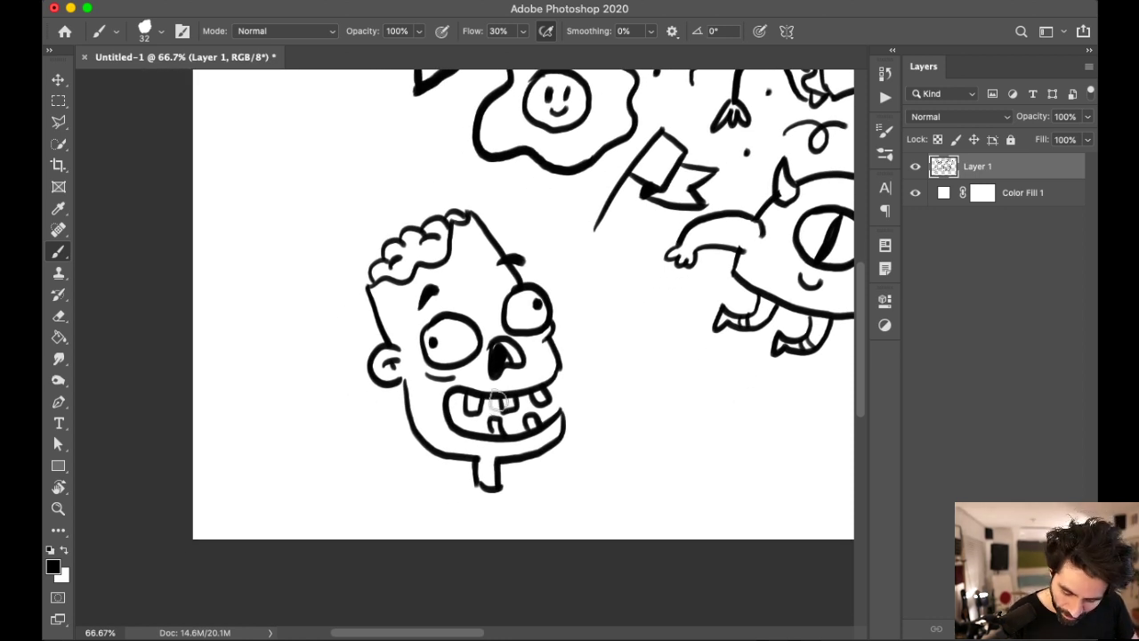
pyautogui.moveTo(491, 407)
pyautogui.mouseDown()
pyautogui.moveTo(486, 427)
pyautogui.moveTo(457, 418)
pyautogui.moveTo(451, 397)
pyautogui.mouseUp()
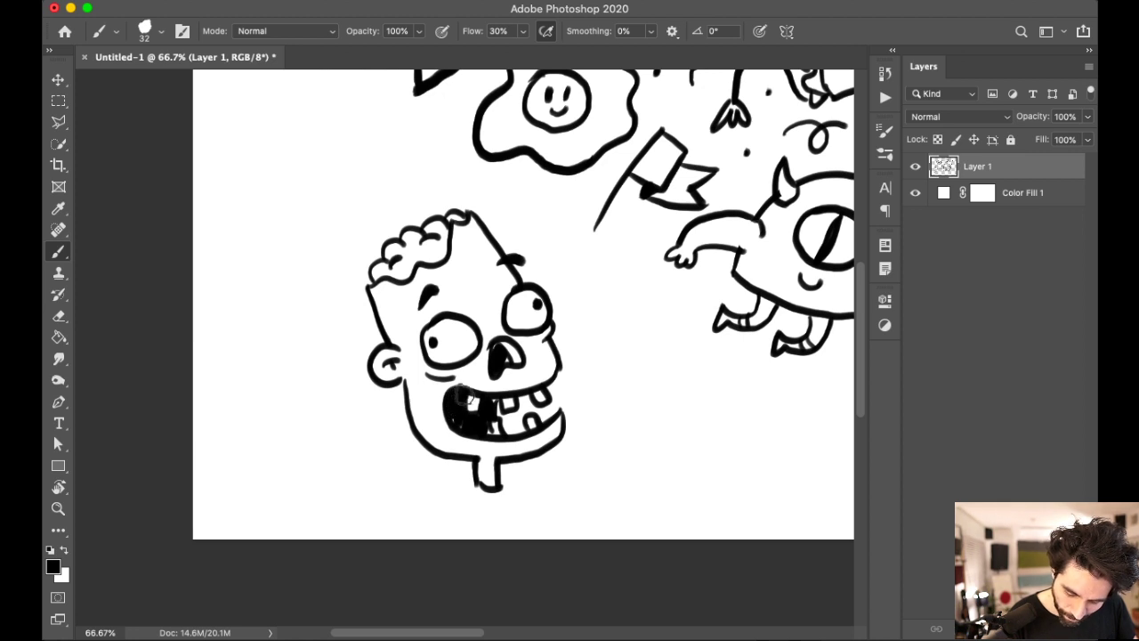
pyautogui.hscroll(5, 602, 297)
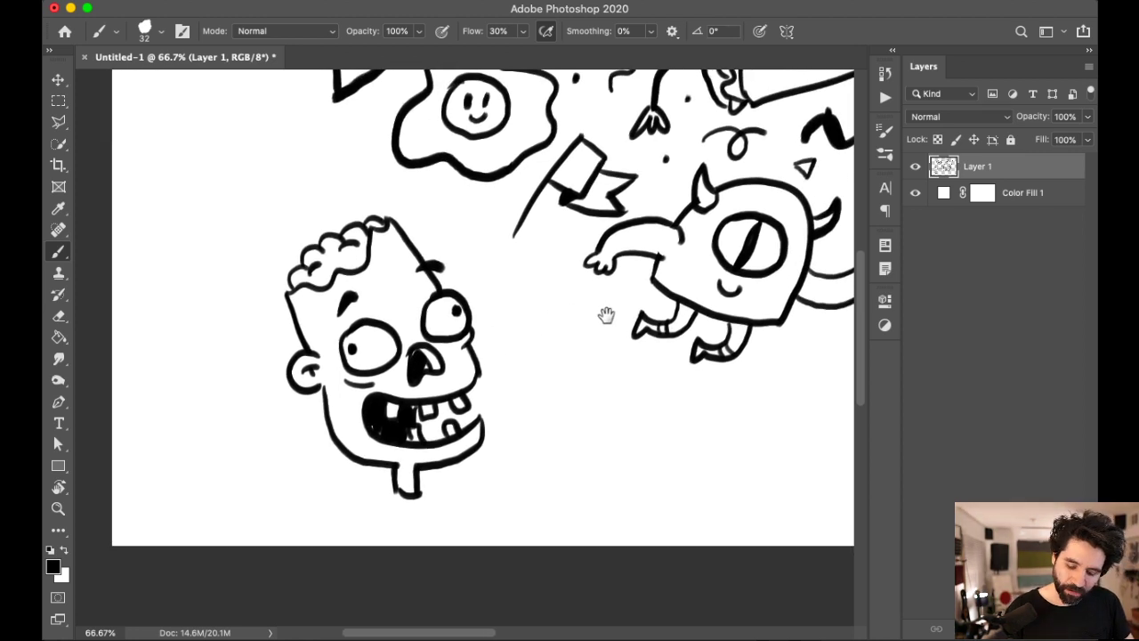
# Step: Move right of the robot and draw the skate's three wheels and base
pyautogui.hscroll(5, 609, 317)
pyautogui.scroll(8, 712, 410)
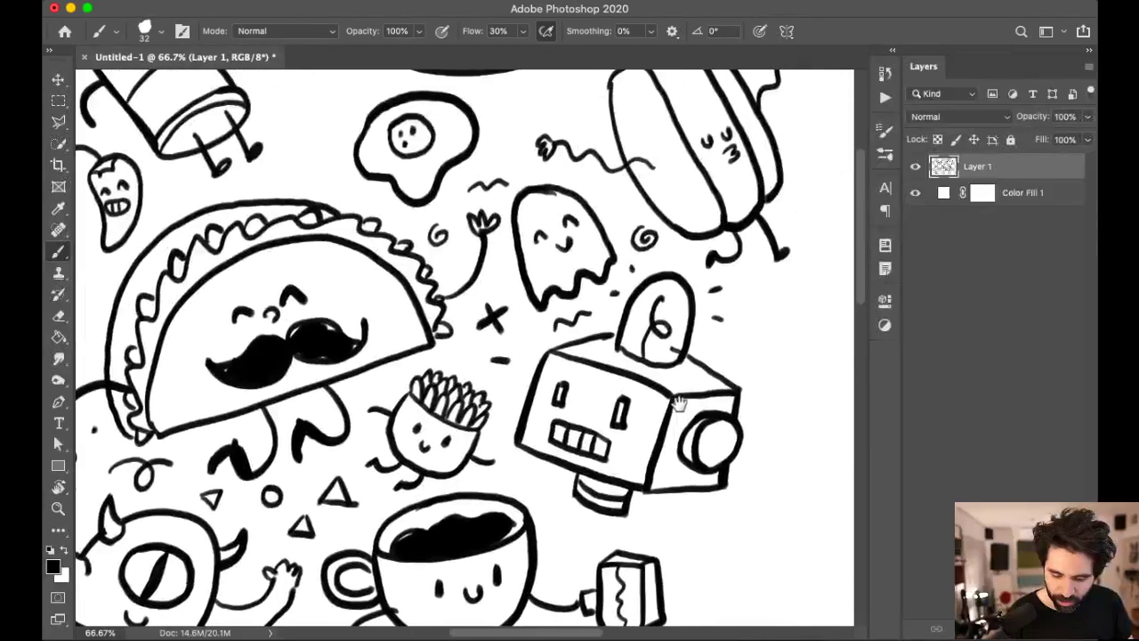
pyautogui.hscroll(6, 680, 391)
pyautogui.scroll(-2, 681, 391)
pyautogui.hscroll(2, 670, 397)
pyautogui.scroll(5, 659, 445)
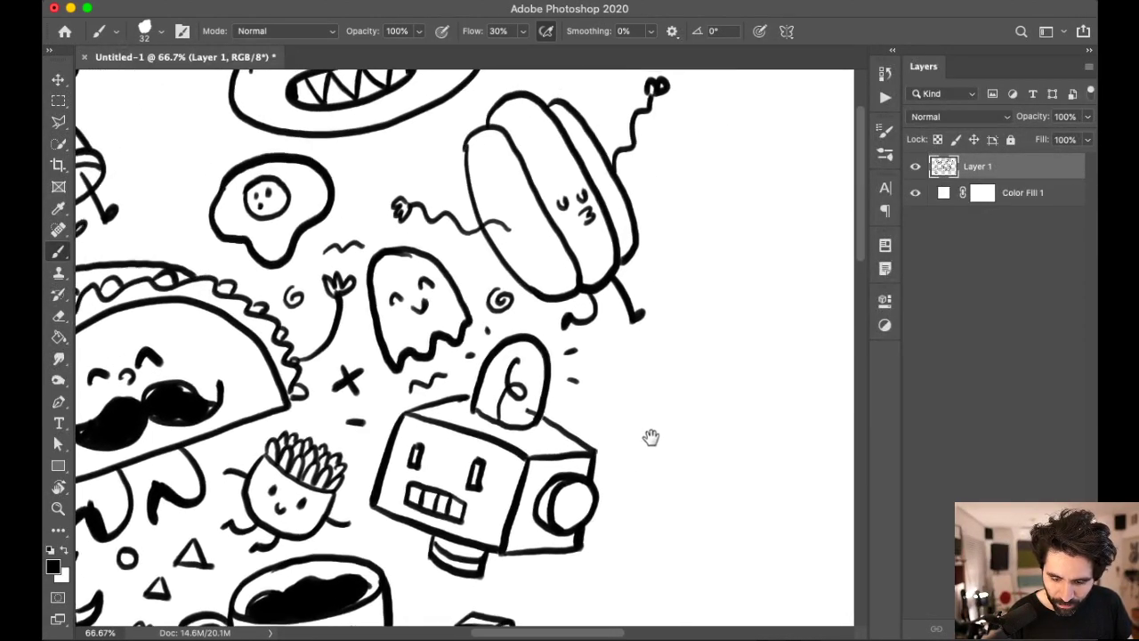
pyautogui.scroll(-5, 651, 436)
pyautogui.hscroll(4, 650, 436)
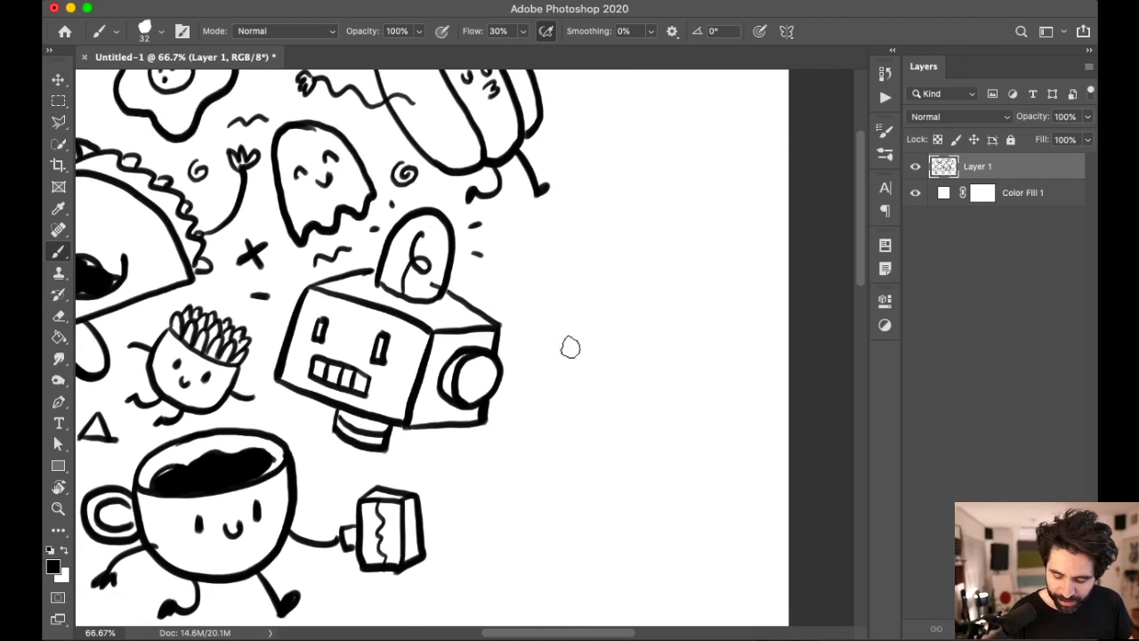
pyautogui.moveTo(560, 303)
pyautogui.mouseDown()
pyautogui.moveTo(553, 339)
pyautogui.moveTo(580, 331)
pyautogui.moveTo(576, 303)
pyautogui.moveTo(546, 308)
pyautogui.mouseUp()
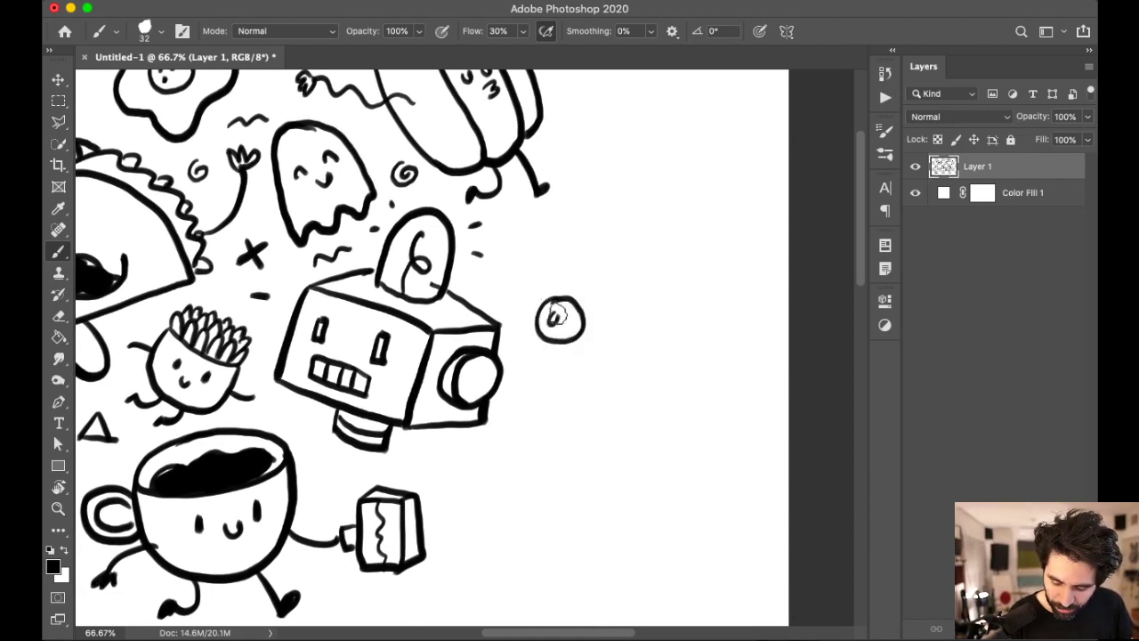
pyautogui.moveTo(653, 336)
pyautogui.mouseDown()
pyautogui.moveTo(648, 379)
pyautogui.moveTo(671, 363)
pyautogui.moveTo(661, 335)
pyautogui.moveTo(640, 375)
pyautogui.moveTo(672, 386)
pyautogui.moveTo(681, 357)
pyautogui.moveTo(654, 365)
pyautogui.mouseUp()
pyautogui.hotkey('ctrl', 'z')
pyautogui.moveTo(585, 320); pyautogui.dragTo(642, 350)
pyautogui.moveTo(710, 338)
pyautogui.mouseDown()
pyautogui.moveTo(740, 355)
pyautogui.moveTo(699, 350)
pyautogui.moveTo(701, 364)
pyautogui.moveTo(735, 361)
pyautogui.mouseUp()
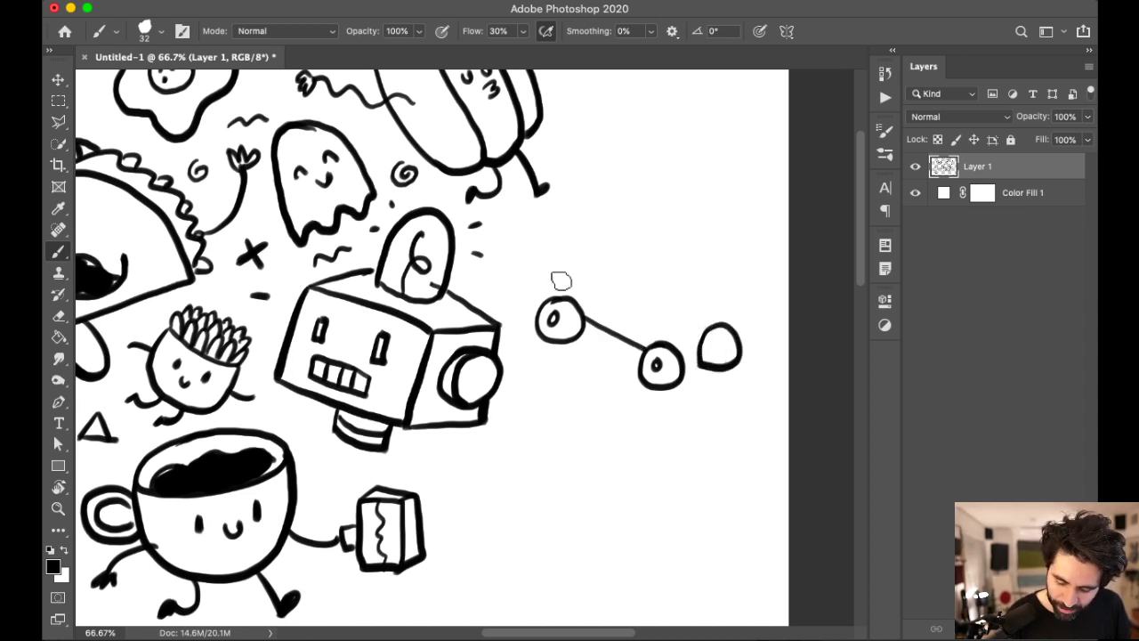
# Step: Draw the arched boot outline with criss-cross laces, a curved top and back edge
pyautogui.moveTo(558, 286)
pyautogui.mouseDown()
pyautogui.moveTo(588, 180)
pyautogui.moveTo(632, 197)
pyautogui.moveTo(629, 267)
pyautogui.mouseUp()
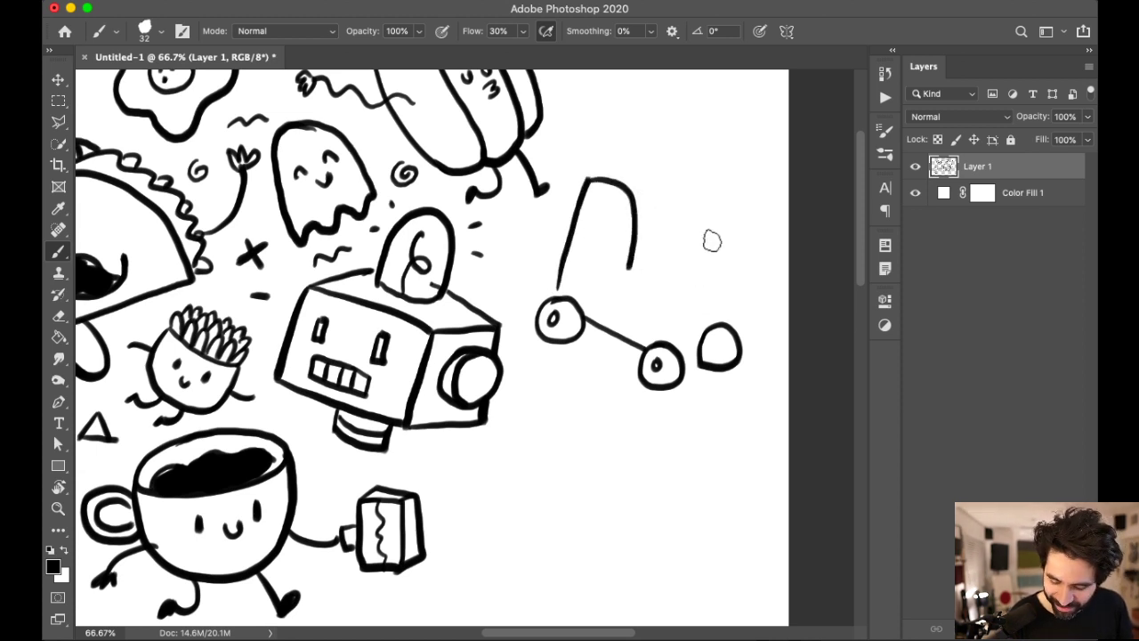
pyautogui.moveTo(636, 210)
pyautogui.mouseDown()
pyautogui.moveTo(667, 196)
pyautogui.moveTo(674, 233)
pyautogui.mouseUp()
pyautogui.moveTo(628, 267); pyautogui.dragTo(672, 249)
pyautogui.press('super+z')
pyautogui.press('super+z')
pyautogui.press('super+z')
pyautogui.press('super+z')
pyautogui.press('super+z')
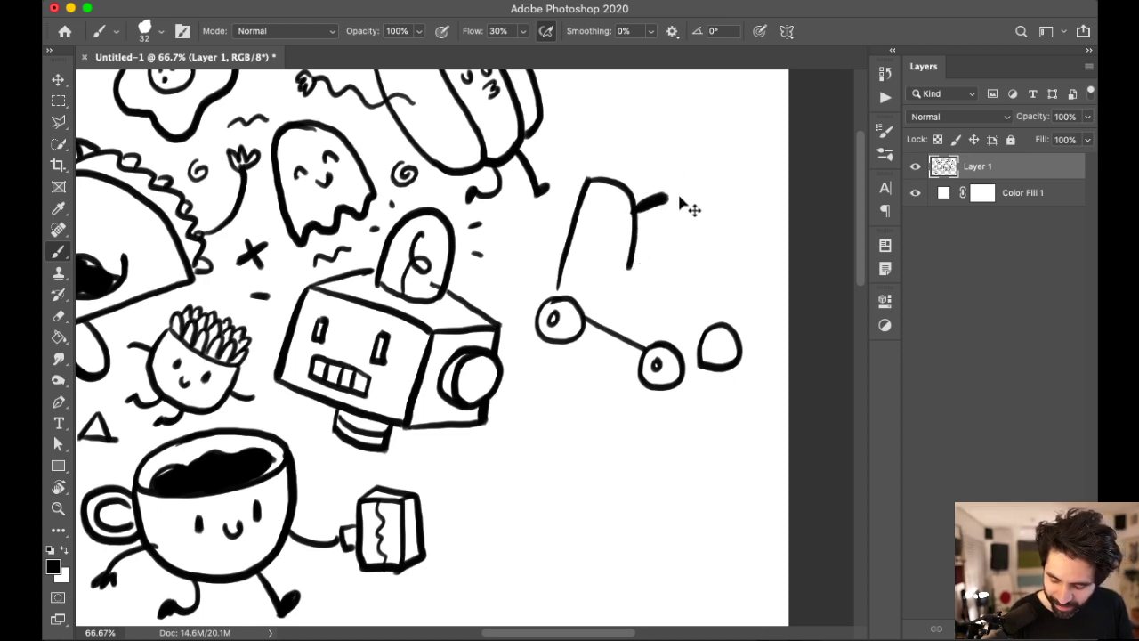
pyautogui.moveTo(625, 221)
pyautogui.mouseDown()
pyautogui.moveTo(664, 199)
pyautogui.moveTo(667, 212)
pyautogui.mouseUp()
pyautogui.moveTo(625, 247)
pyautogui.mouseDown()
pyautogui.moveTo(669, 226)
pyautogui.moveTo(670, 237)
pyautogui.mouseUp()
pyautogui.moveTo(628, 198)
pyautogui.mouseDown()
pyautogui.moveTo(653, 220)
pyautogui.moveTo(629, 224)
pyautogui.moveTo(653, 234)
pyautogui.moveTo(649, 258)
pyautogui.moveTo(628, 245)
pyautogui.moveTo(669, 265)
pyautogui.mouseUp()
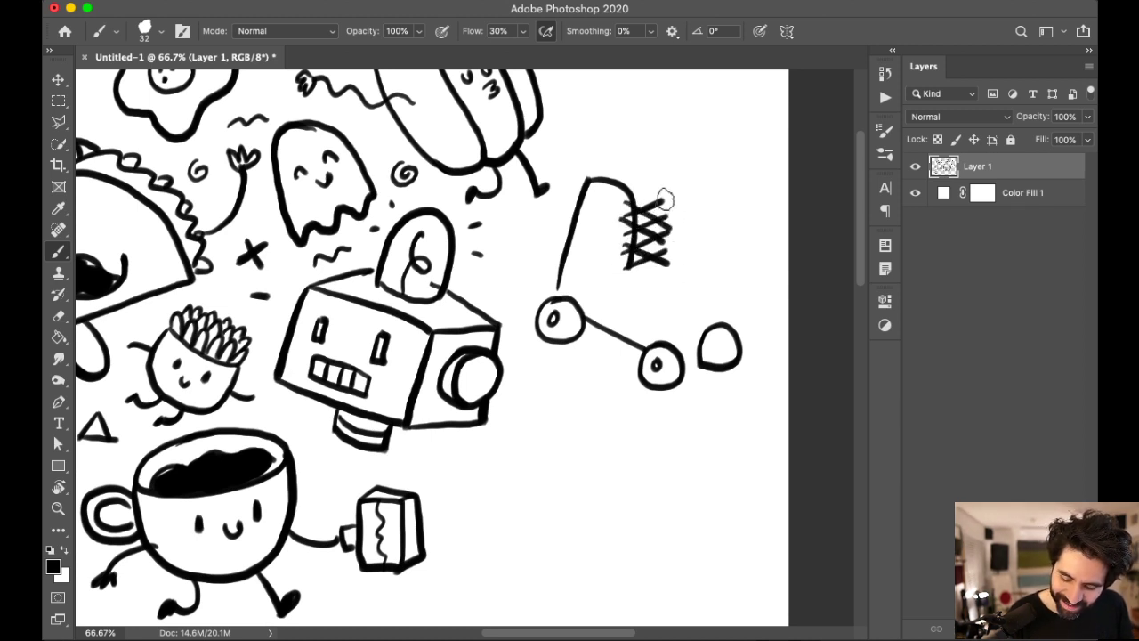
pyautogui.moveTo(614, 181)
pyautogui.mouseDown()
pyautogui.moveTo(657, 183)
pyautogui.moveTo(666, 212)
pyautogui.mouseUp()
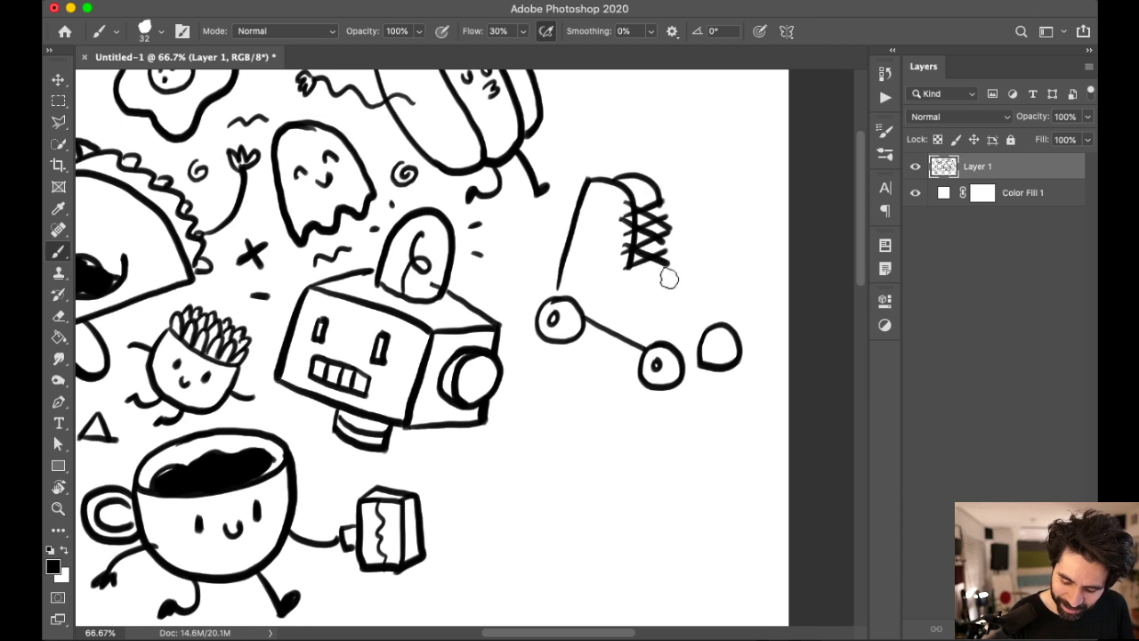
pyautogui.moveTo(664, 260)
pyautogui.mouseDown()
pyautogui.moveTo(725, 306)
pyautogui.moveTo(738, 338)
pyautogui.mouseUp()
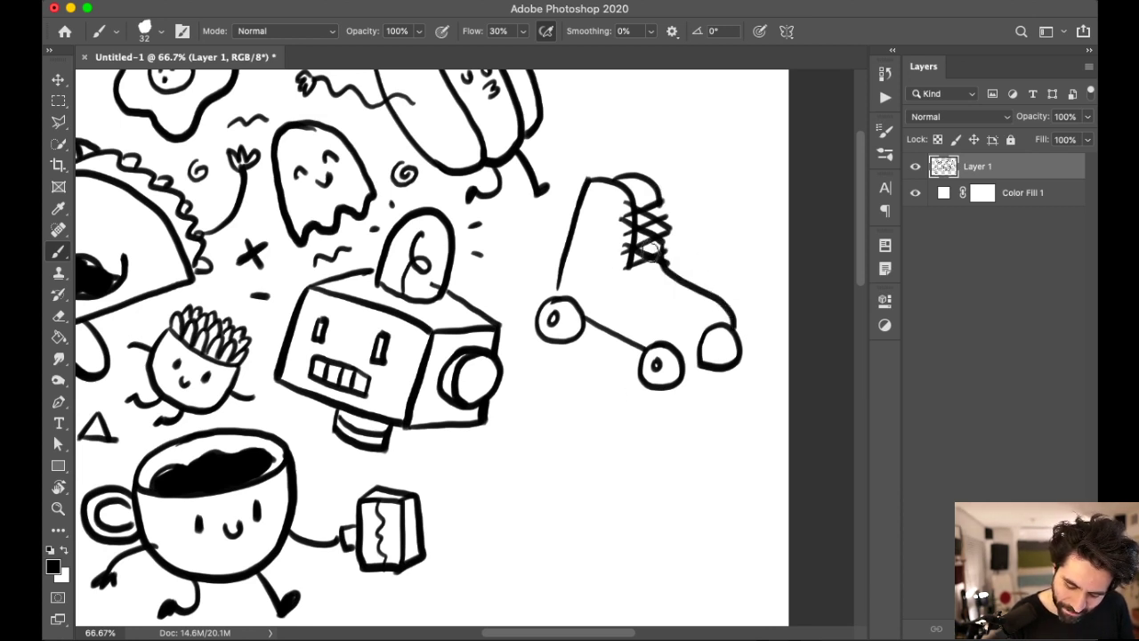
# Step: Add a zigzag back edge and a filled lightning bolt, and blacken the boot's top
pyautogui.moveTo(628, 267); pyautogui.dragTo(658, 281)
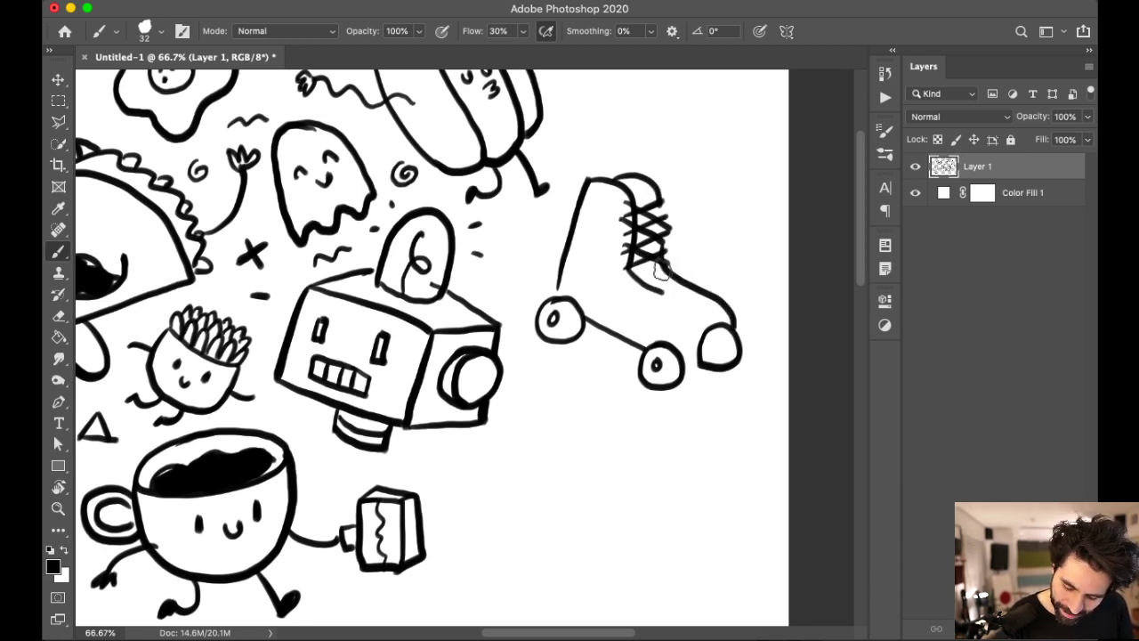
pyautogui.moveTo(583, 178)
pyautogui.mouseDown()
pyautogui.moveTo(564, 207)
pyautogui.moveTo(537, 213)
pyautogui.moveTo(556, 278)
pyautogui.mouseUp()
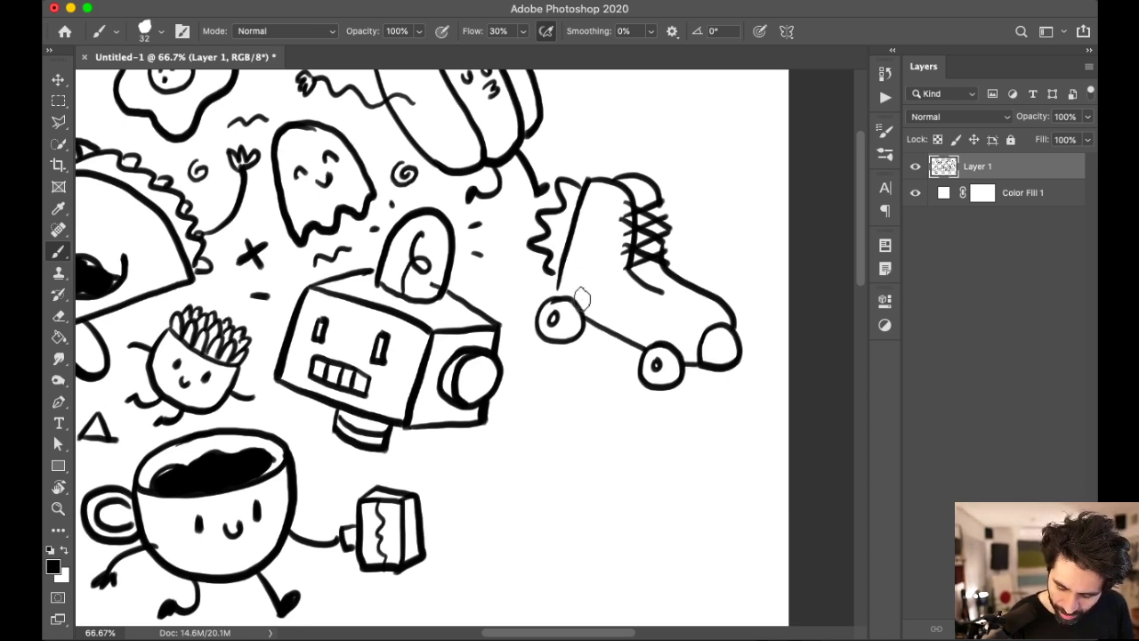
pyautogui.moveTo(599, 216)
pyautogui.mouseDown()
pyautogui.moveTo(581, 253)
pyautogui.moveTo(593, 251)
pyautogui.moveTo(591, 277)
pyautogui.moveTo(599, 214)
pyautogui.moveTo(600, 276)
pyautogui.mouseUp()
pyautogui.moveTo(600, 218)
pyautogui.mouseDown()
pyautogui.moveTo(608, 246)
pyautogui.moveTo(596, 280)
pyautogui.mouseUp()
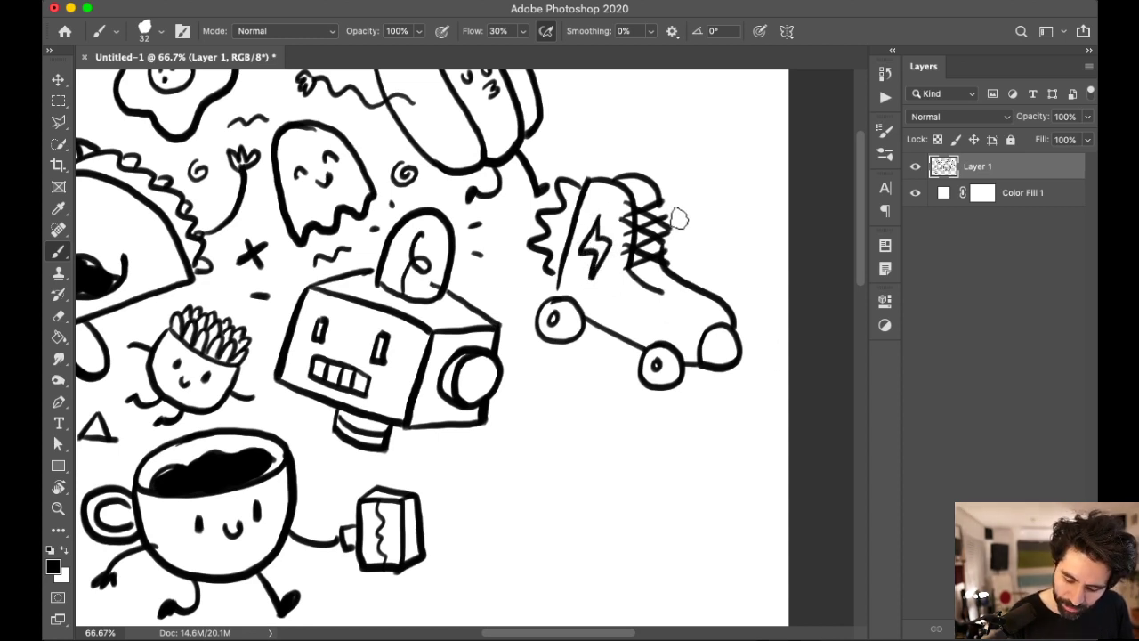
pyautogui.moveTo(630, 176); pyautogui.dragTo(643, 203)
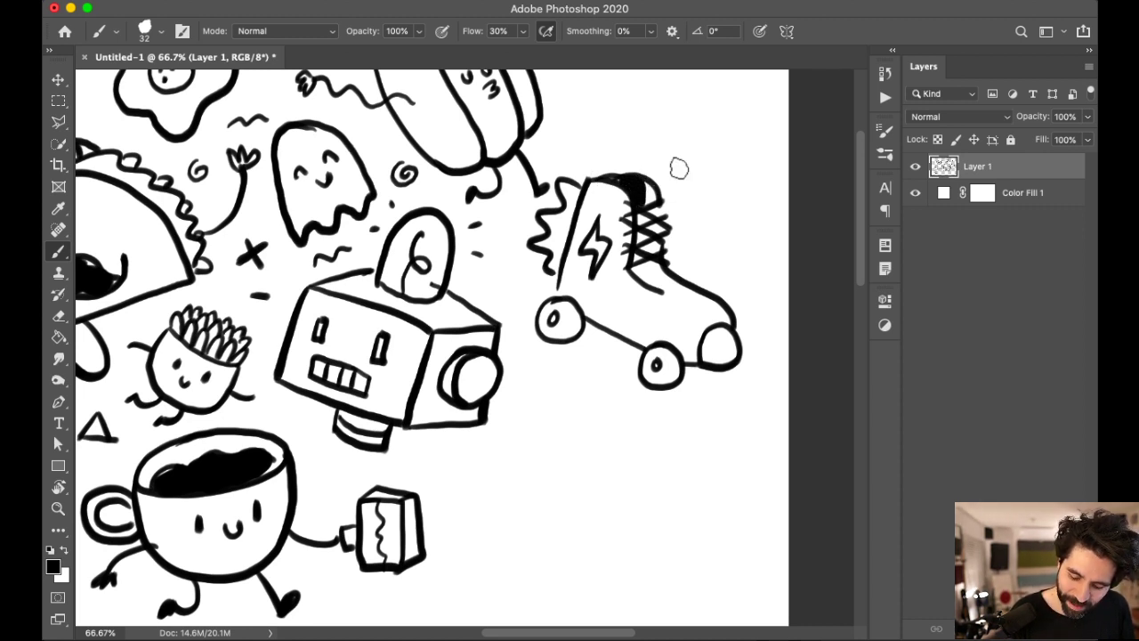
pyautogui.scroll(-1, 682, 218)
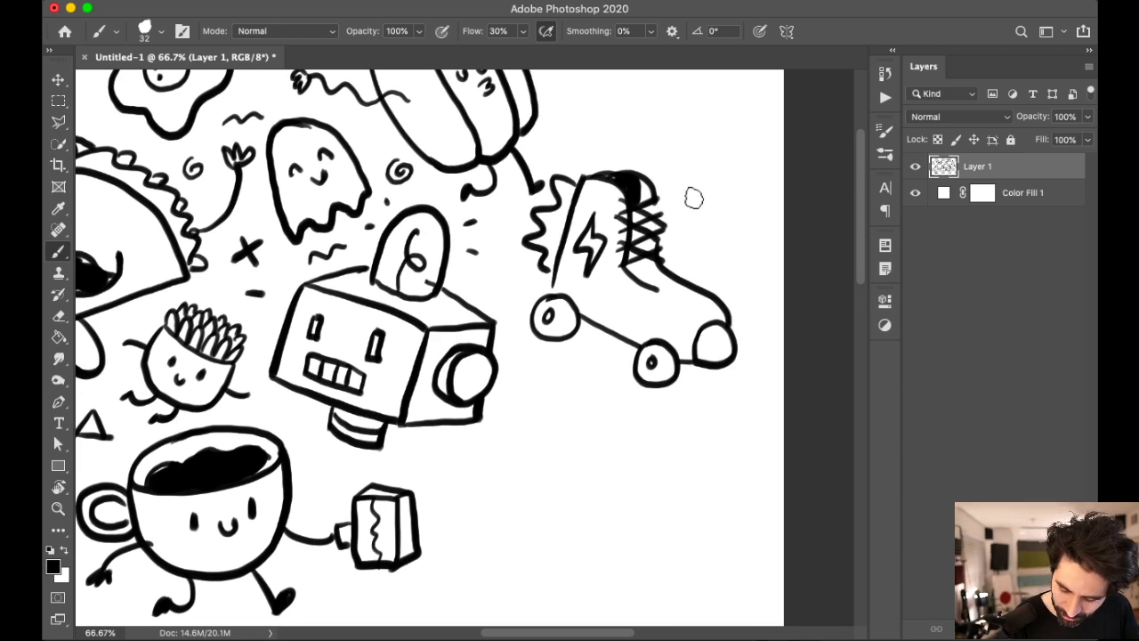
# Step: Replace the criss-cross laces with straight lace lines, fill the toe black and double the base line
pyautogui.press('e')
pyautogui.moveTo(637, 210)
pyautogui.mouseDown()
pyautogui.moveTo(618, 272)
pyautogui.moveTo(629, 285)
pyautogui.moveTo(659, 234)
pyautogui.moveTo(648, 297)
pyautogui.mouseUp()
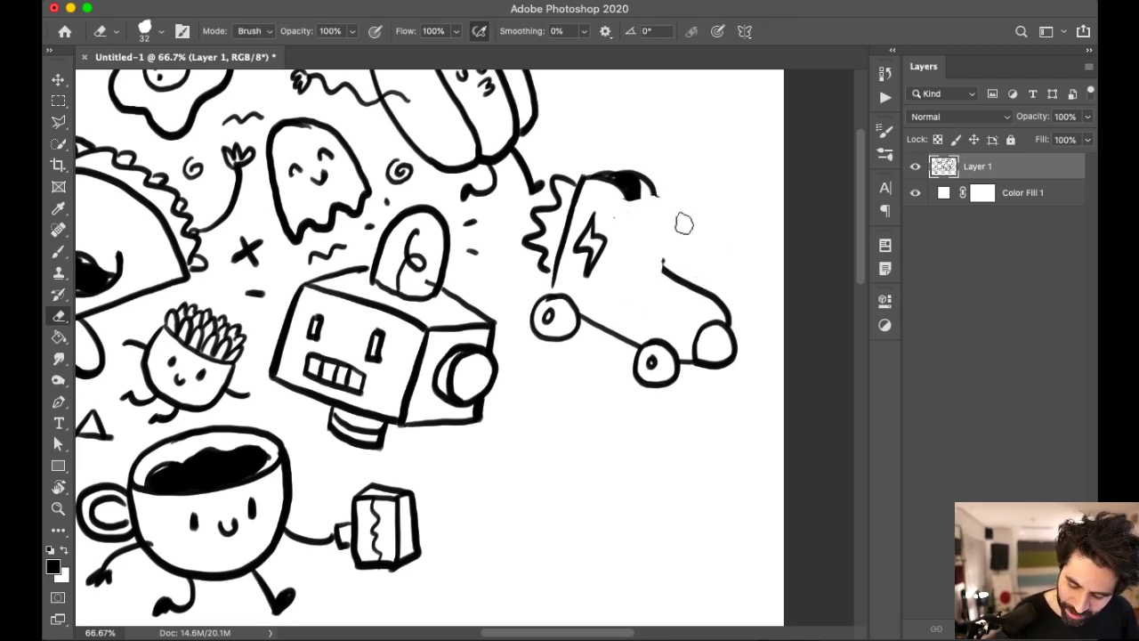
pyautogui.press('b')
pyautogui.moveTo(634, 191)
pyautogui.mouseDown()
pyautogui.moveTo(638, 271)
pyautogui.moveTo(650, 187)
pyautogui.moveTo(666, 269)
pyautogui.mouseUp()
pyautogui.moveTo(623, 221)
pyautogui.mouseDown()
pyautogui.moveTo(666, 208)
pyautogui.moveTo(634, 242)
pyautogui.moveTo(654, 234)
pyautogui.moveTo(650, 252)
pyautogui.moveTo(629, 263)
pyautogui.moveTo(676, 251)
pyautogui.mouseUp()
pyautogui.moveTo(711, 340); pyautogui.dragTo(703, 347)
pyautogui.moveTo(577, 303); pyautogui.dragTo(647, 341)
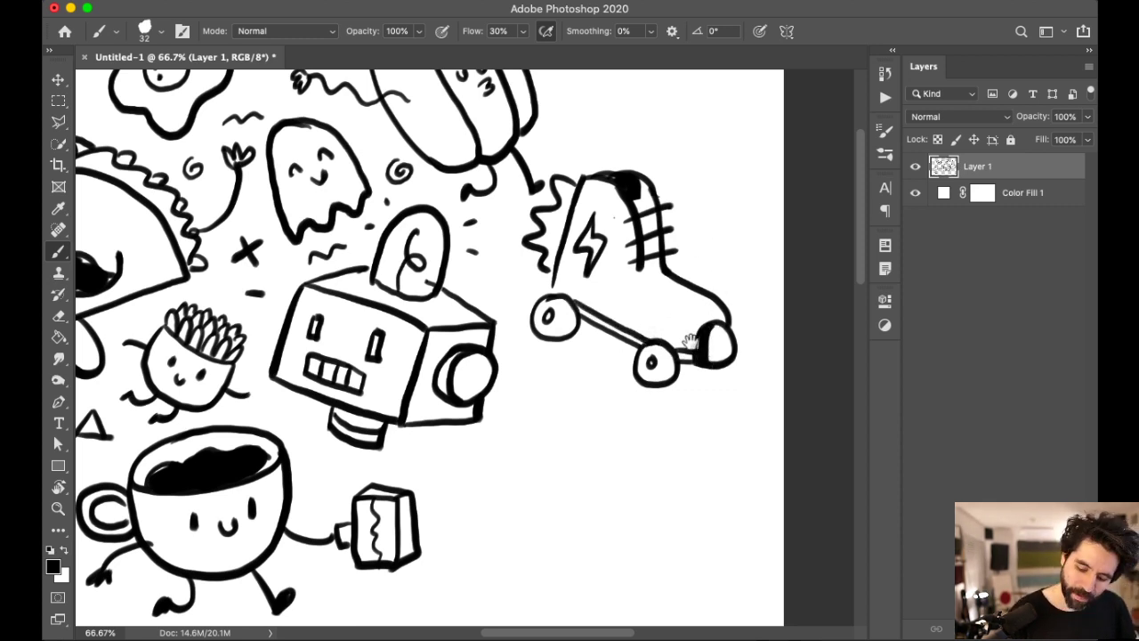
pyautogui.moveTo(639, 310); pyautogui.dragTo(624, 314)
pyautogui.scroll(-5, 657, 407)
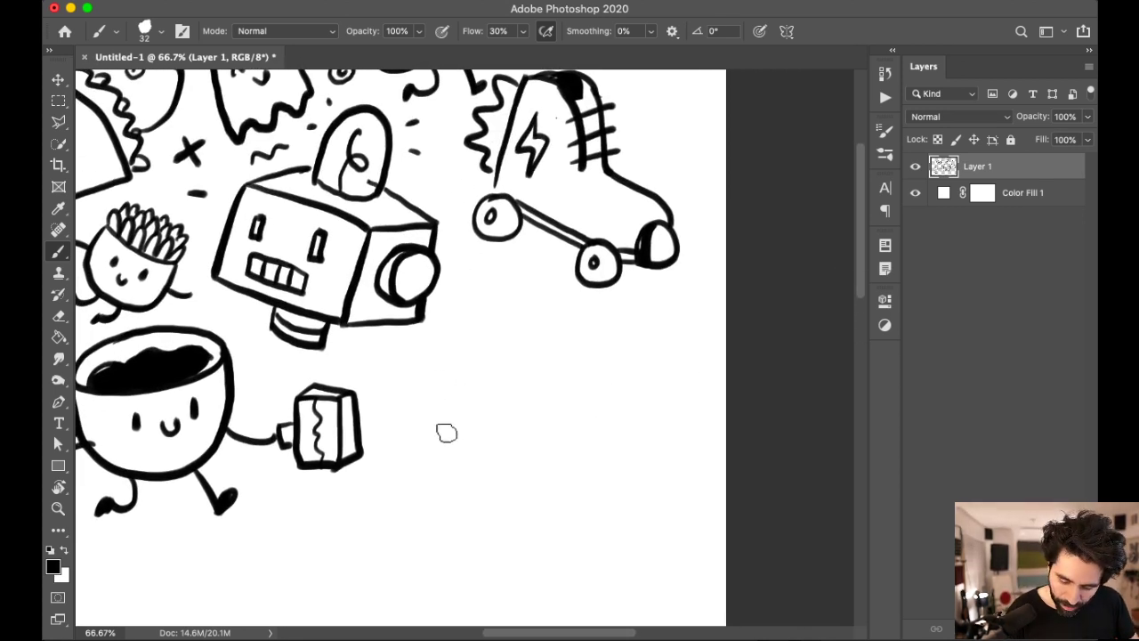
# Step: Draw the bird's round body, two dot eyes and long pointed beak
pyautogui.moveTo(424, 442)
pyautogui.mouseDown()
pyautogui.moveTo(431, 365)
pyautogui.moveTo(500, 324)
pyautogui.moveTo(536, 405)
pyautogui.mouseUp()
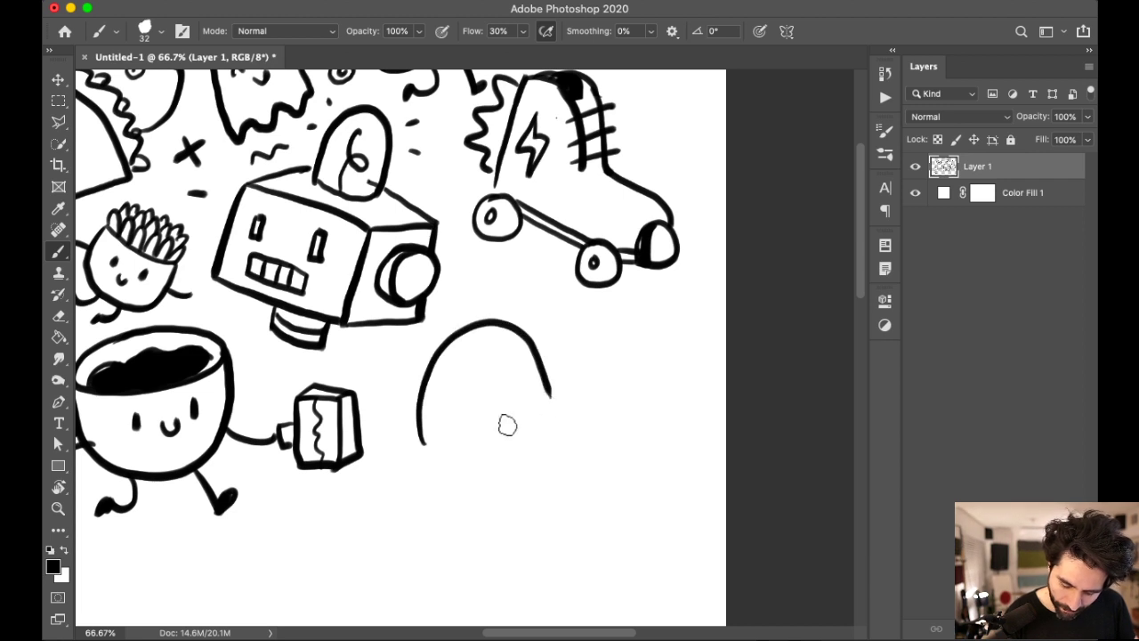
pyautogui.moveTo(425, 444)
pyautogui.mouseDown()
pyautogui.moveTo(484, 450)
pyautogui.moveTo(530, 432)
pyautogui.moveTo(529, 406)
pyautogui.moveTo(604, 369)
pyautogui.moveTo(527, 409)
pyautogui.mouseUp()
pyautogui.press('e')
pyautogui.press('b')
pyautogui.moveTo(467, 364)
pyautogui.mouseDown()
pyautogui.moveTo(467, 383)
pyautogui.moveTo(490, 383)
pyautogui.mouseUp()
pyautogui.moveTo(546, 405); pyautogui.dragTo(525, 437)
# Step: Trim the bird's lower outline, add thin legs and feet, then fit the whole canvas on screen
pyautogui.press('e')
pyautogui.moveTo(427, 401)
pyautogui.mouseDown()
pyautogui.moveTo(428, 433)
pyautogui.moveTo(445, 400)
pyautogui.moveTo(426, 392)
pyautogui.moveTo(400, 441)
pyautogui.moveTo(412, 450)
pyautogui.moveTo(450, 419)
pyautogui.mouseUp()
pyautogui.press('b')
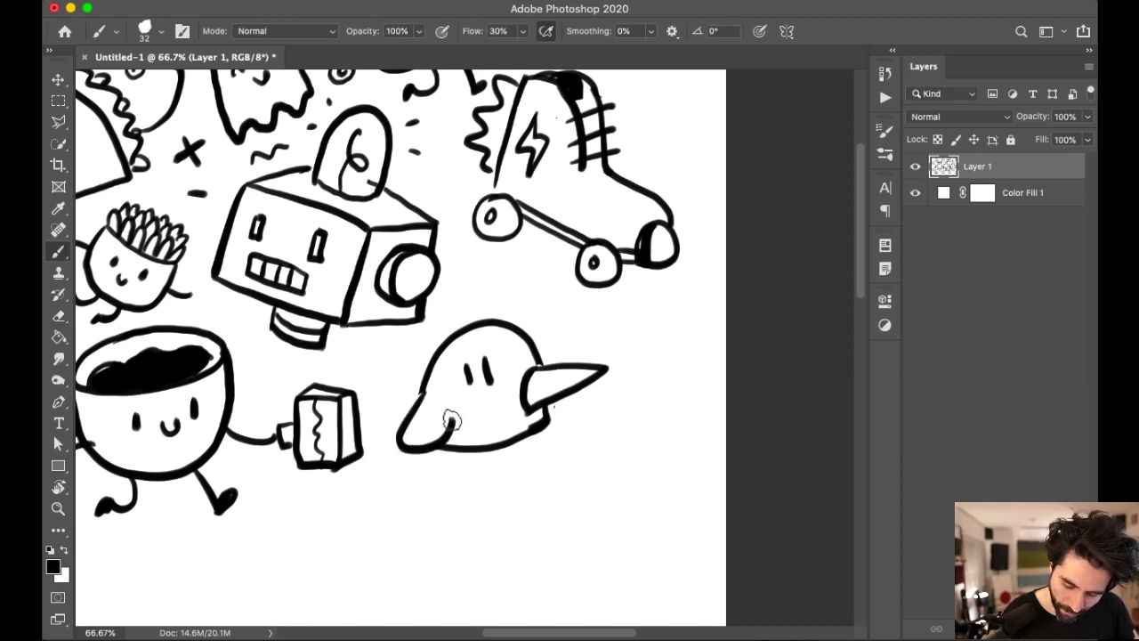
pyautogui.press('e')
pyautogui.moveTo(543, 416)
pyautogui.mouseDown()
pyautogui.moveTo(512, 438)
pyautogui.moveTo(470, 485)
pyautogui.moveTo(473, 469)
pyautogui.moveTo(491, 505)
pyautogui.mouseUp()
pyautogui.press('b')
pyautogui.moveTo(505, 450)
pyautogui.mouseDown()
pyautogui.moveTo(496, 495)
pyautogui.moveTo(527, 489)
pyautogui.mouseUp()
pyautogui.press('e')
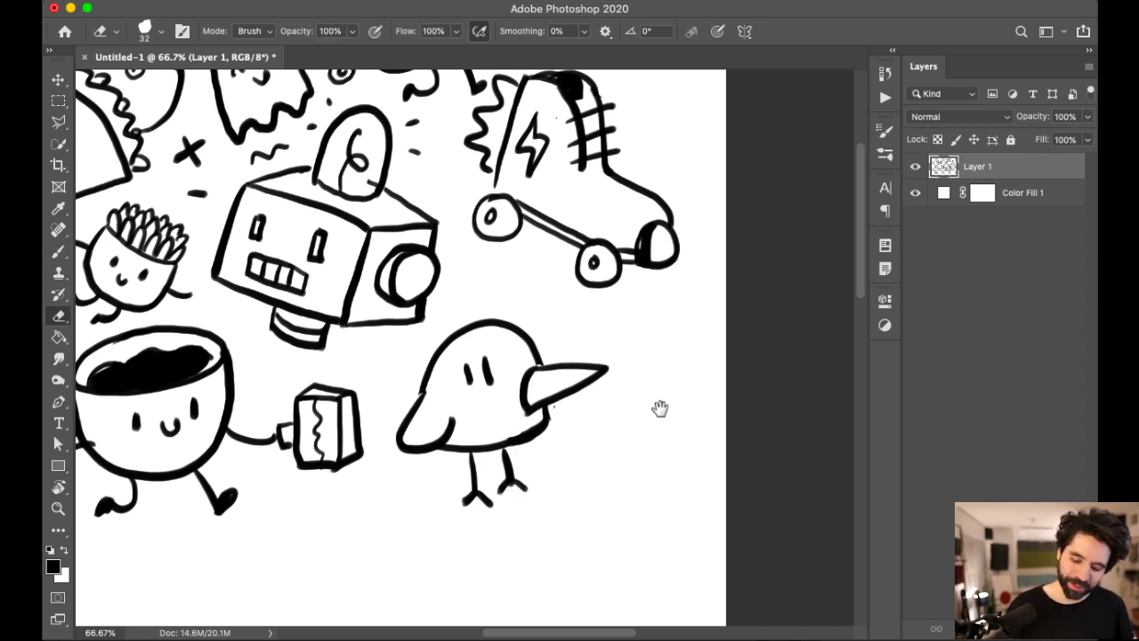
pyautogui.moveTo(660, 408); pyautogui.dragTo(627, 400)
pyautogui.press('super+0')
# Step: Zoom back to 66.7% on the upper area beside the spray can
pyautogui.press('super+minus')
pyautogui.press('super+equal')
pyautogui.press('super+equal')
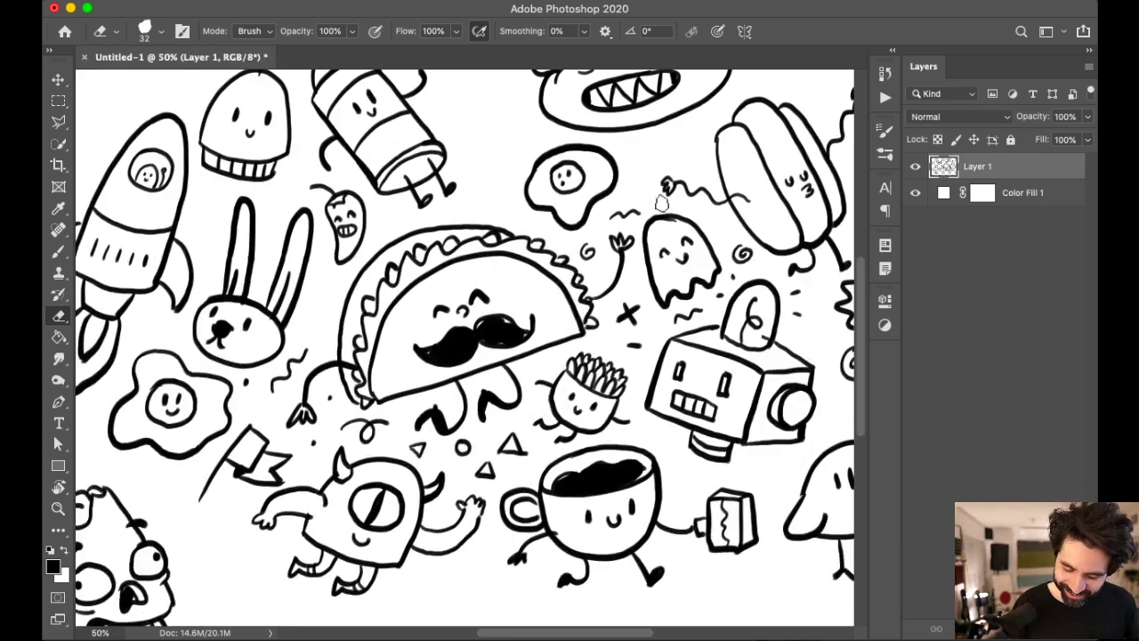
pyautogui.moveTo(640, 298); pyautogui.dragTo(645, 378)
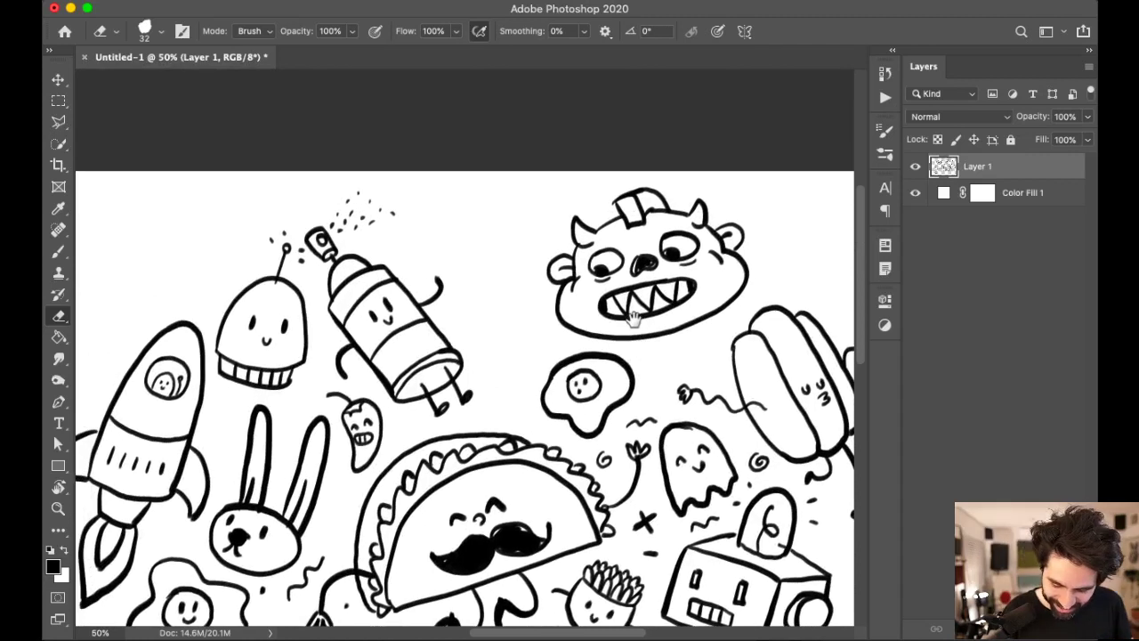
pyautogui.press('super+equal')
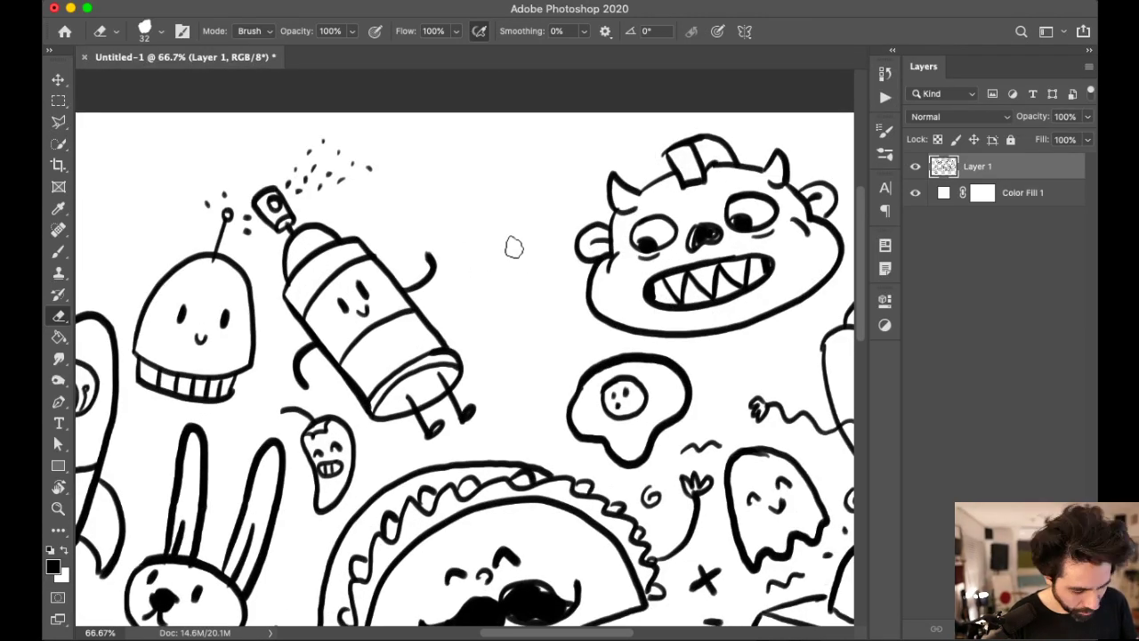
pyautogui.press('b')
# Step: After undoing a false start, draw the toilet roll's outline extending into its trailing sheet
pyautogui.moveTo(495, 256)
pyautogui.mouseDown()
pyautogui.moveTo(454, 274)
pyautogui.moveTo(471, 272)
pyautogui.moveTo(503, 300)
pyautogui.mouseUp()
pyautogui.press('super+z')
pyautogui.press('super+z')
pyautogui.moveTo(493, 259)
pyautogui.mouseDown()
pyautogui.moveTo(497, 293)
pyautogui.moveTo(530, 283)
pyautogui.moveTo(517, 263)
pyautogui.moveTo(486, 261)
pyautogui.moveTo(493, 274)
pyautogui.moveTo(466, 287)
pyautogui.moveTo(478, 307)
pyautogui.moveTo(529, 285)
pyautogui.moveTo(530, 266)
pyautogui.moveTo(500, 264)
pyautogui.mouseUp()
pyautogui.press('super+z')
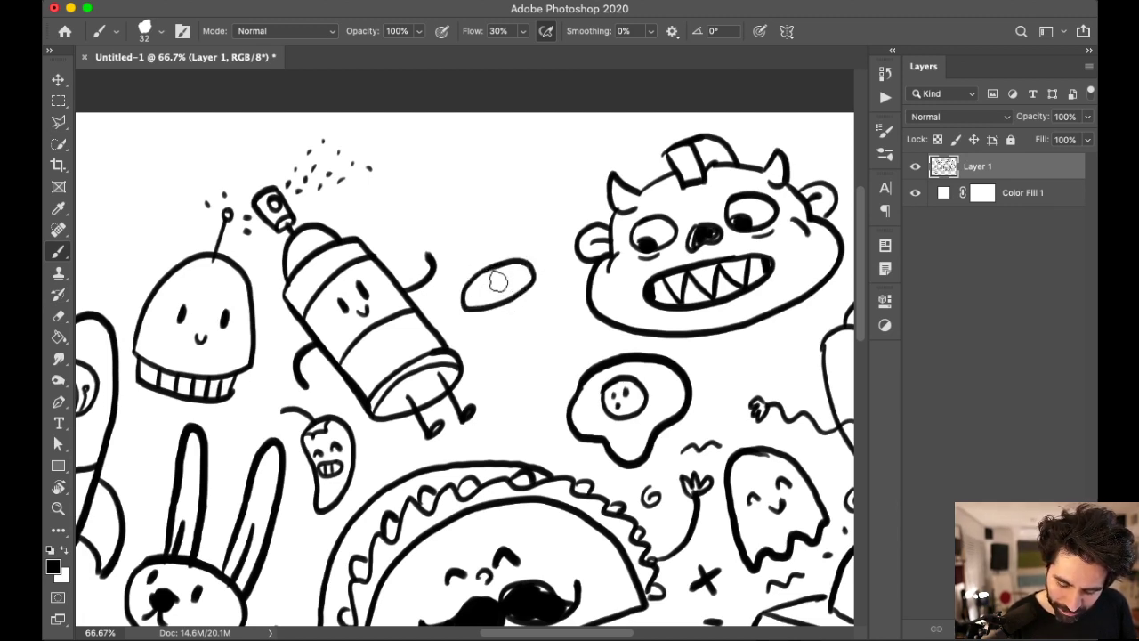
pyautogui.moveTo(464, 307)
pyautogui.mouseDown()
pyautogui.moveTo(484, 344)
pyautogui.moveTo(508, 350)
pyautogui.moveTo(553, 326)
pyautogui.mouseUp()
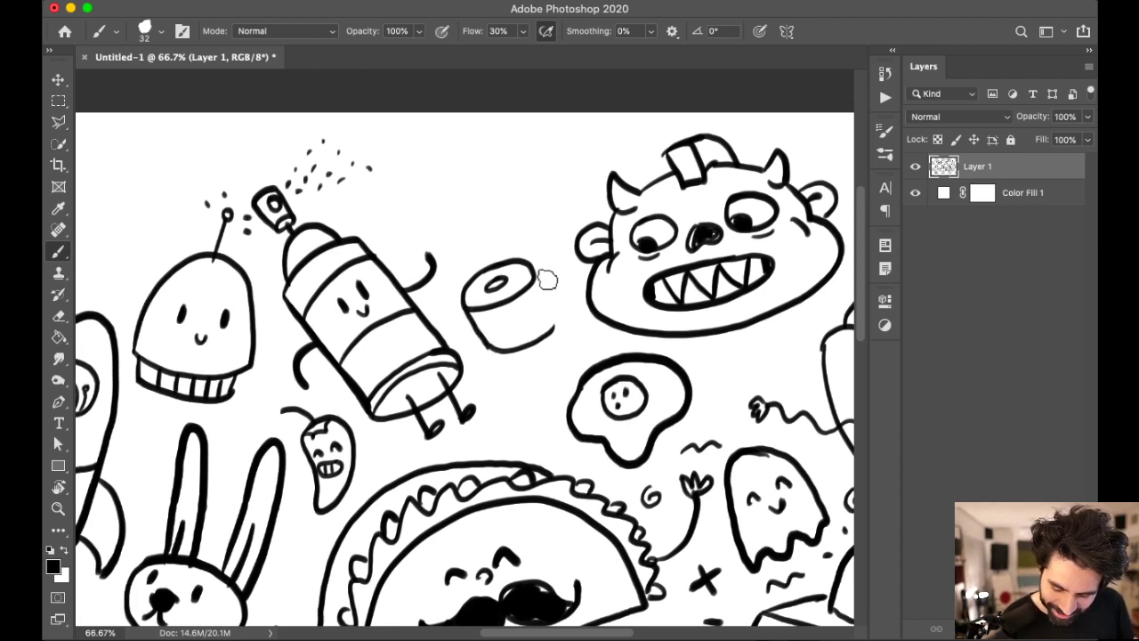
pyautogui.moveTo(531, 278)
pyautogui.mouseDown()
pyautogui.moveTo(572, 276)
pyautogui.moveTo(575, 305)
pyautogui.mouseUp()
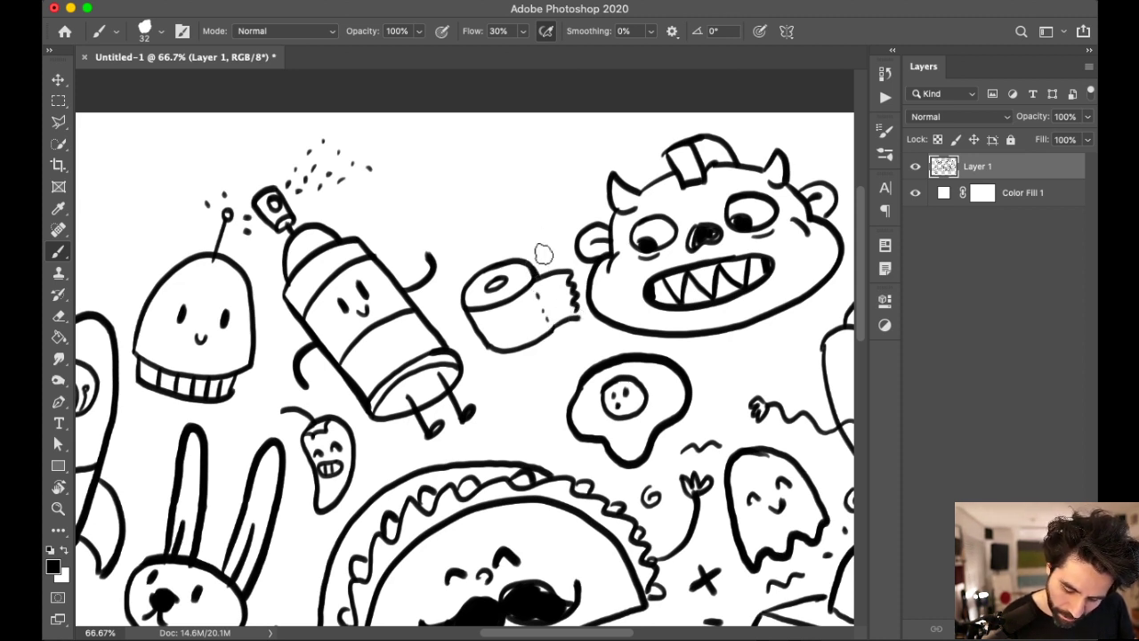
# Step: Pan around the canvas to frame the toilet roll
pyautogui.hscroll(5, 703, 307)
pyautogui.scroll(-5, 703, 307)
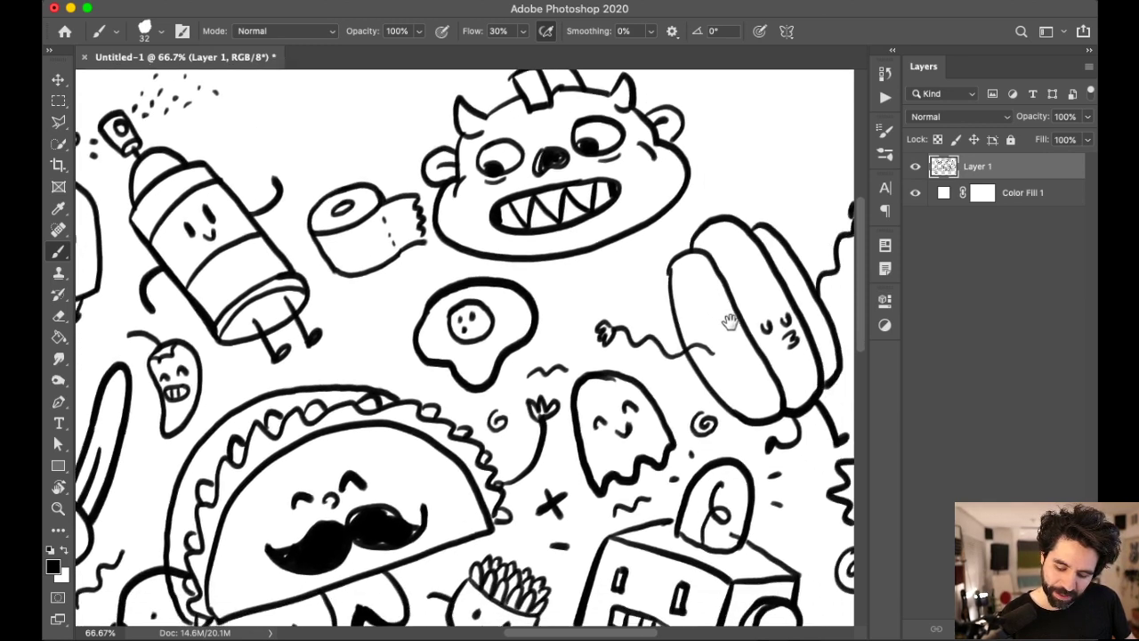
pyautogui.scroll(6, 695, 322)
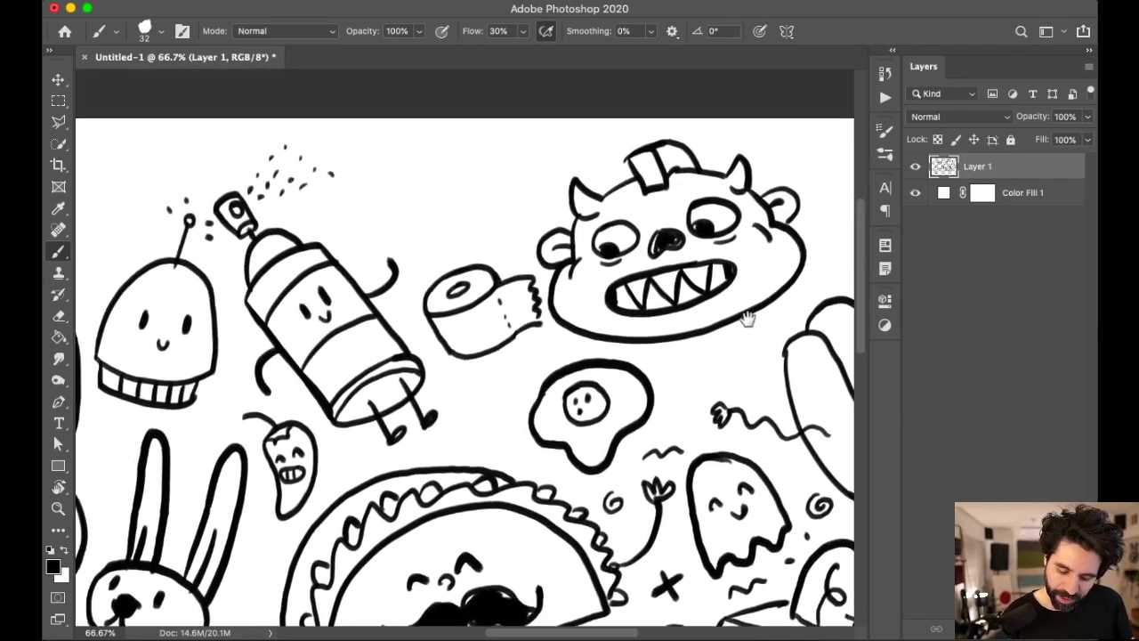
pyautogui.scroll(-3, 724, 330)
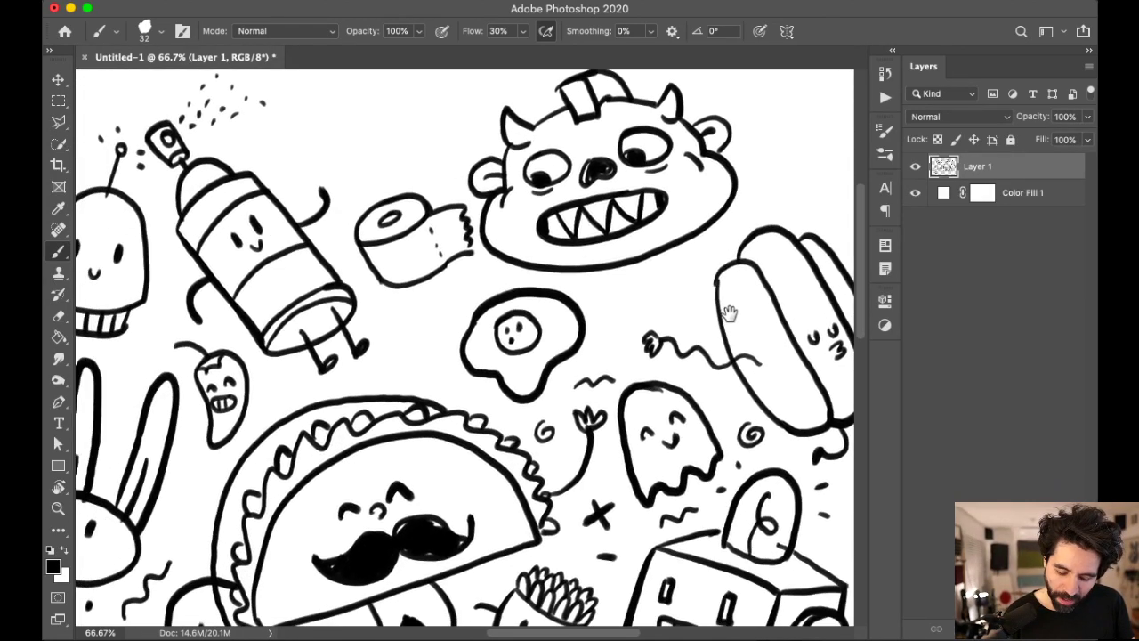
pyautogui.moveTo(746, 301); pyautogui.dragTo(714, 323)
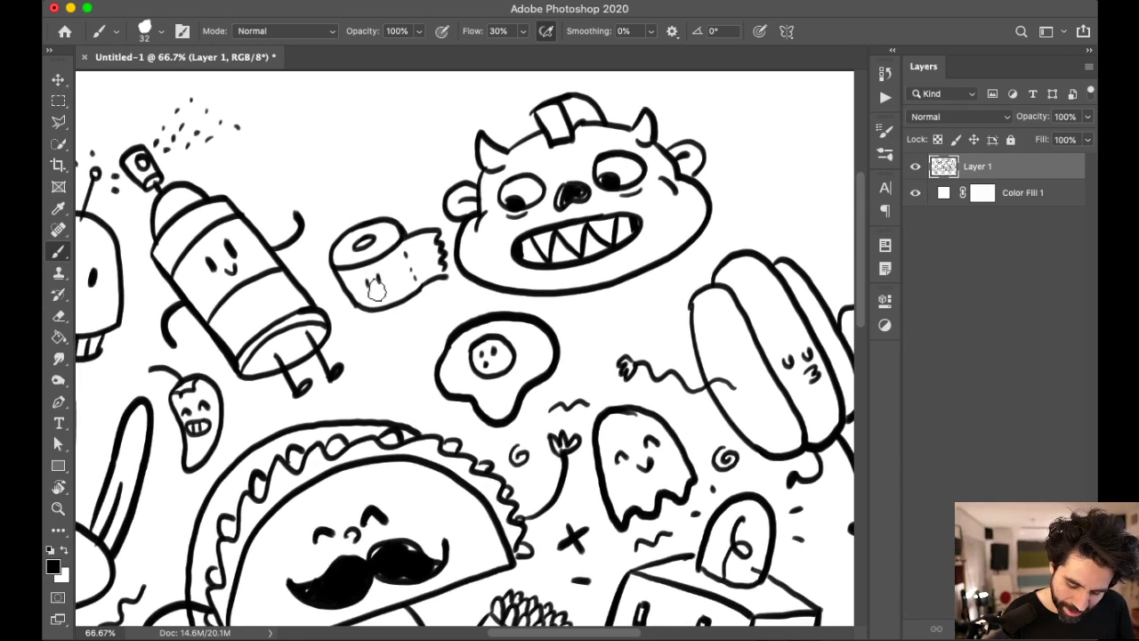
pyautogui.hscroll(6, 644, 325)
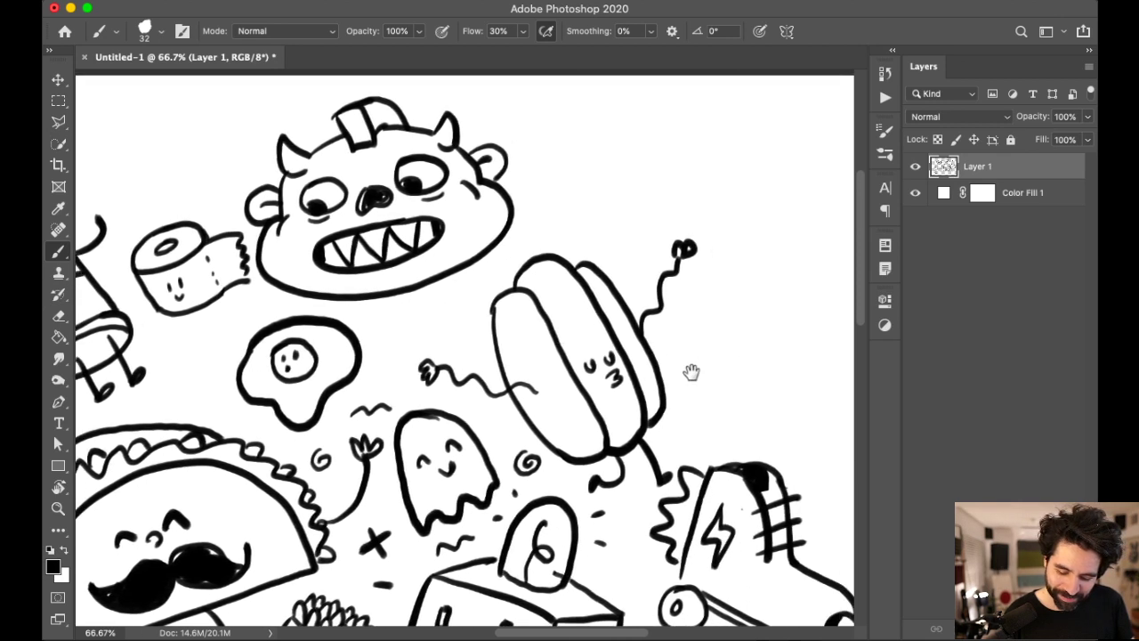
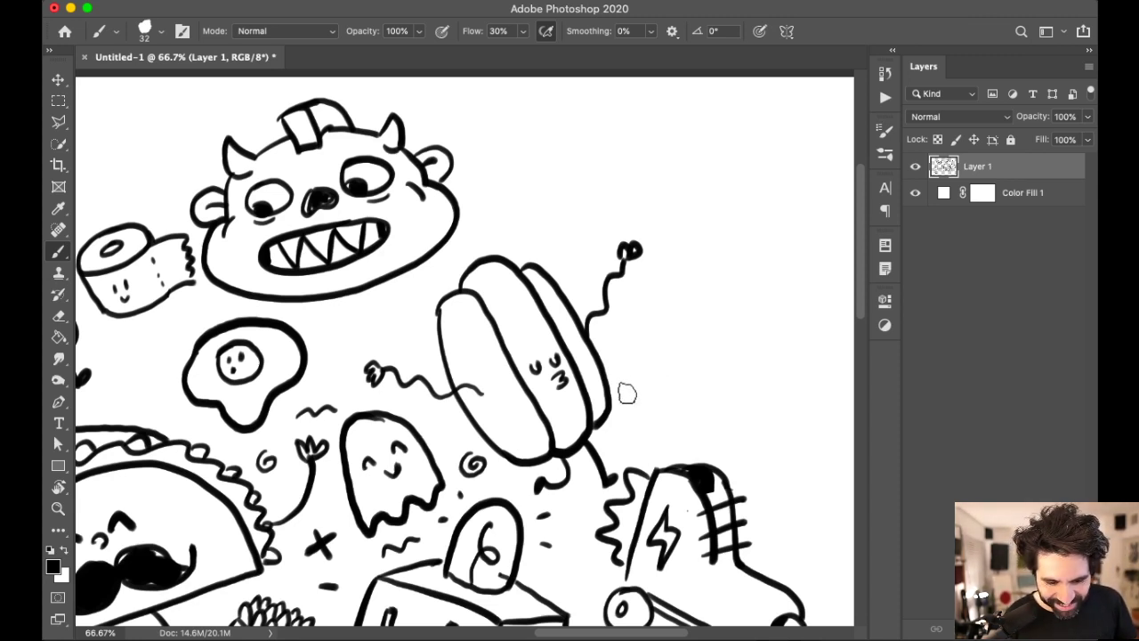
# Step: Draw the left edge and front rectangle of a new box in the empty left area
pyautogui.hscroll(-15, 627, 396)
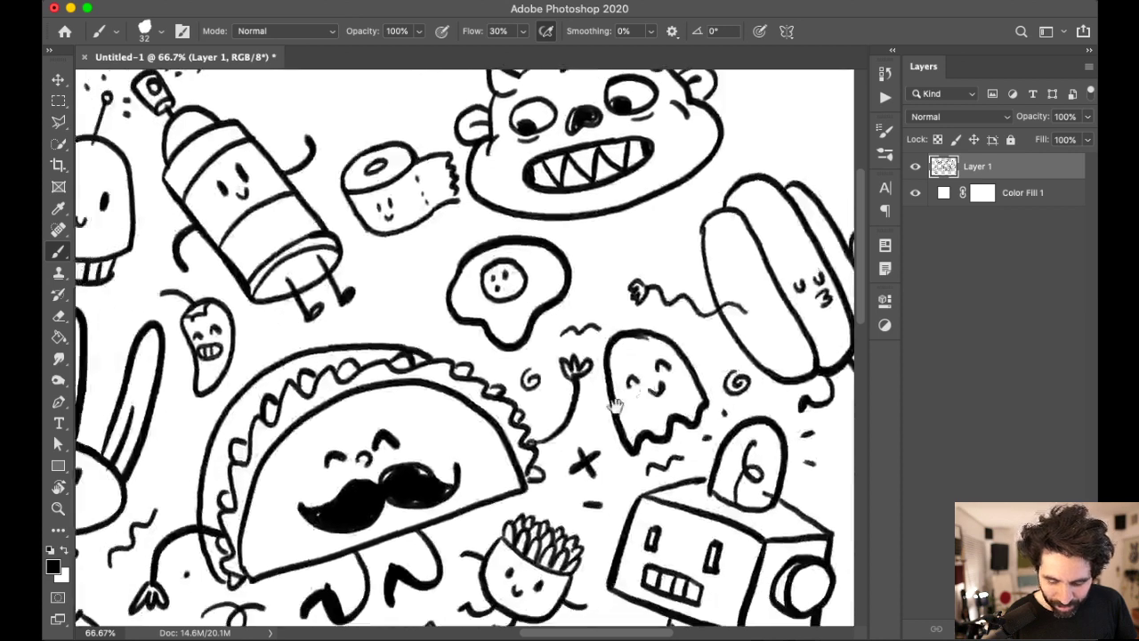
pyautogui.hscroll(-15, 636, 392)
pyautogui.scroll(-5, 636, 391)
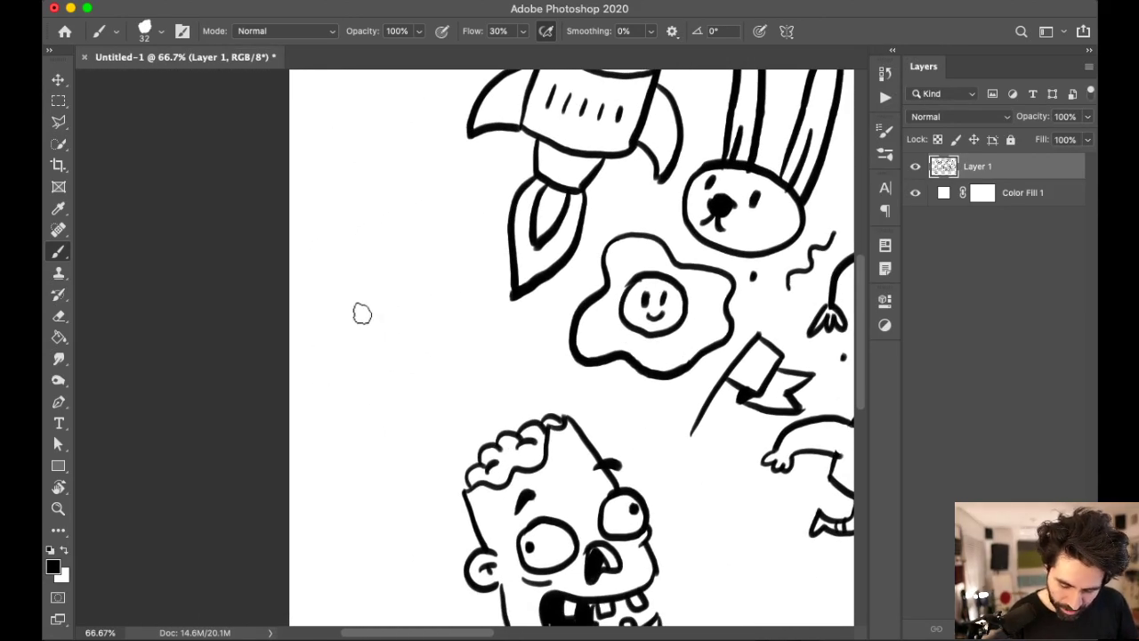
pyautogui.moveTo(326, 350)
pyautogui.mouseDown()
pyautogui.moveTo(345, 430)
pyautogui.moveTo(380, 436)
pyautogui.mouseUp()
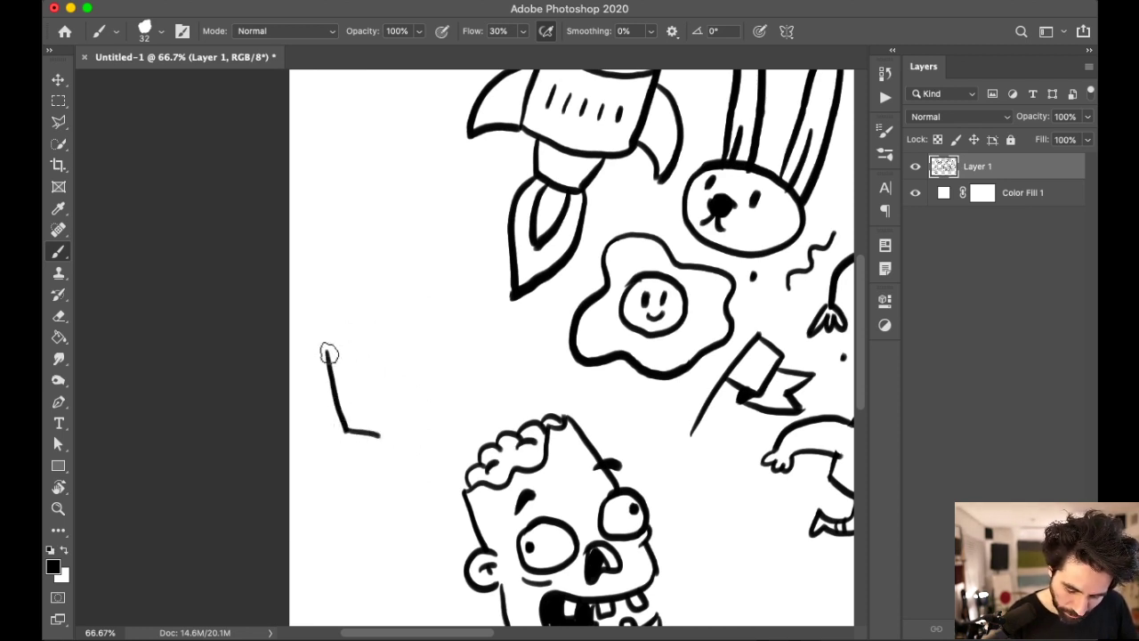
pyautogui.moveTo(328, 334); pyautogui.dragTo(361, 331)
pyautogui.press('super+z')
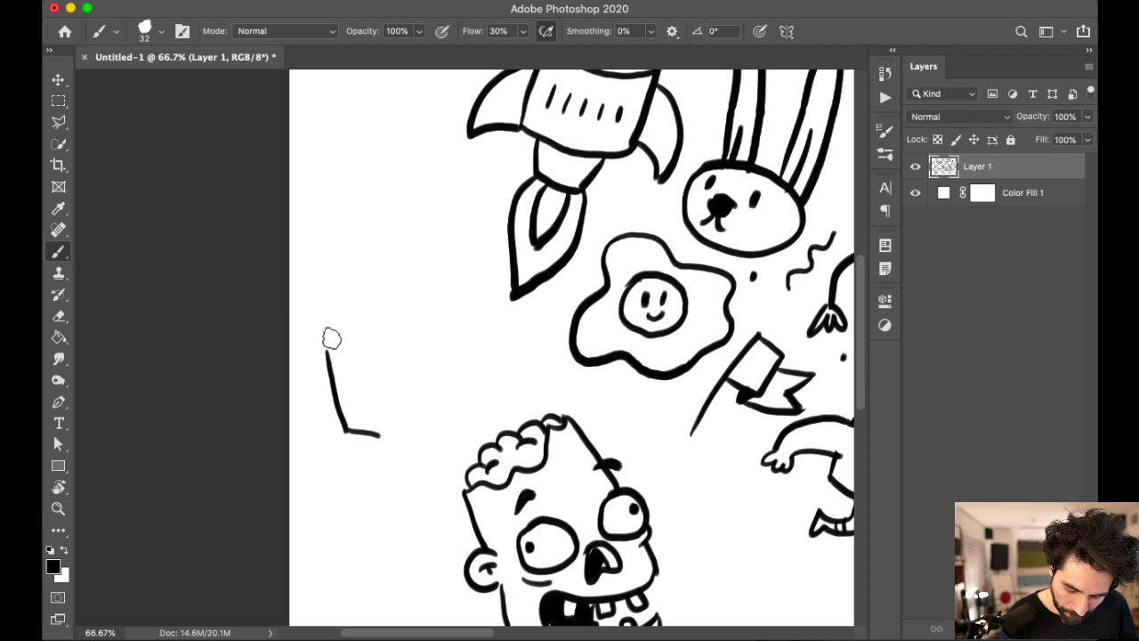
pyautogui.moveTo(327, 336)
pyautogui.mouseDown()
pyautogui.moveTo(368, 333)
pyautogui.moveTo(379, 432)
pyautogui.mouseUp()
# Step: Add the slanted back edge, top edge and side-face line to complete the 3D box
pyautogui.moveTo(369, 329)
pyautogui.mouseDown()
pyautogui.moveTo(476, 277)
pyautogui.moveTo(486, 337)
pyautogui.moveTo(487, 323)
pyautogui.moveTo(396, 377)
pyautogui.moveTo(405, 426)
pyautogui.mouseUp()
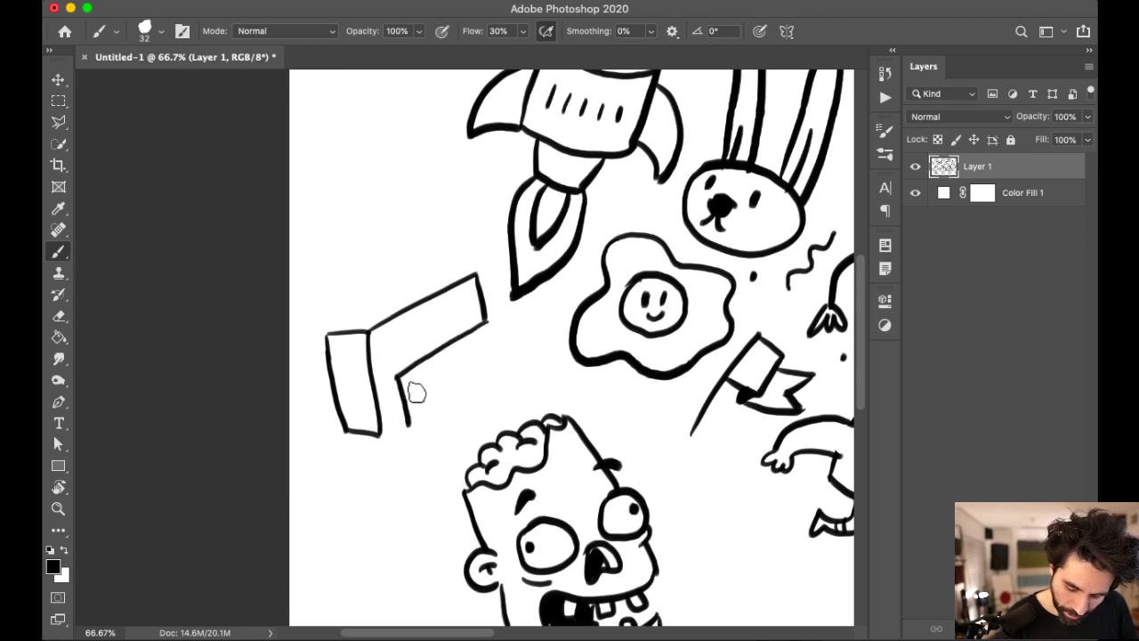
pyautogui.moveTo(397, 380)
pyautogui.mouseDown()
pyautogui.moveTo(403, 421)
pyautogui.moveTo(389, 428)
pyautogui.moveTo(391, 409)
pyautogui.moveTo(493, 365)
pyautogui.moveTo(486, 322)
pyautogui.moveTo(492, 367)
pyautogui.mouseUp()
pyautogui.moveTo(330, 332)
pyautogui.mouseDown()
pyautogui.moveTo(400, 284)
pyautogui.moveTo(457, 268)
pyautogui.mouseUp()
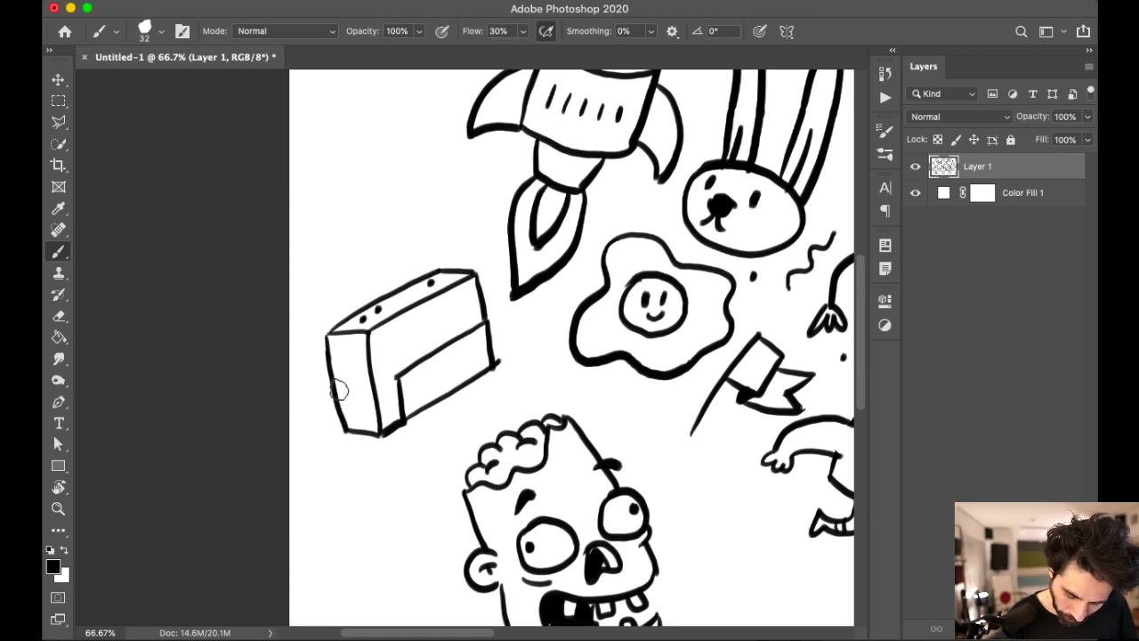
pyautogui.moveTo(333, 398); pyautogui.dragTo(396, 386)
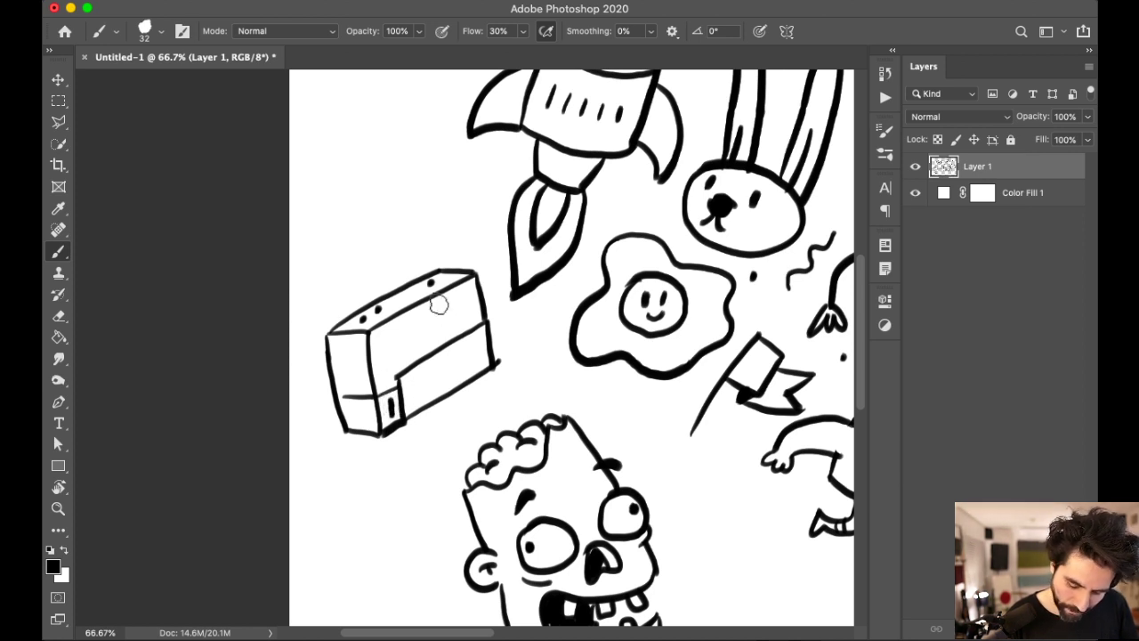
pyautogui.moveTo(515, 315); pyautogui.dragTo(496, 305)
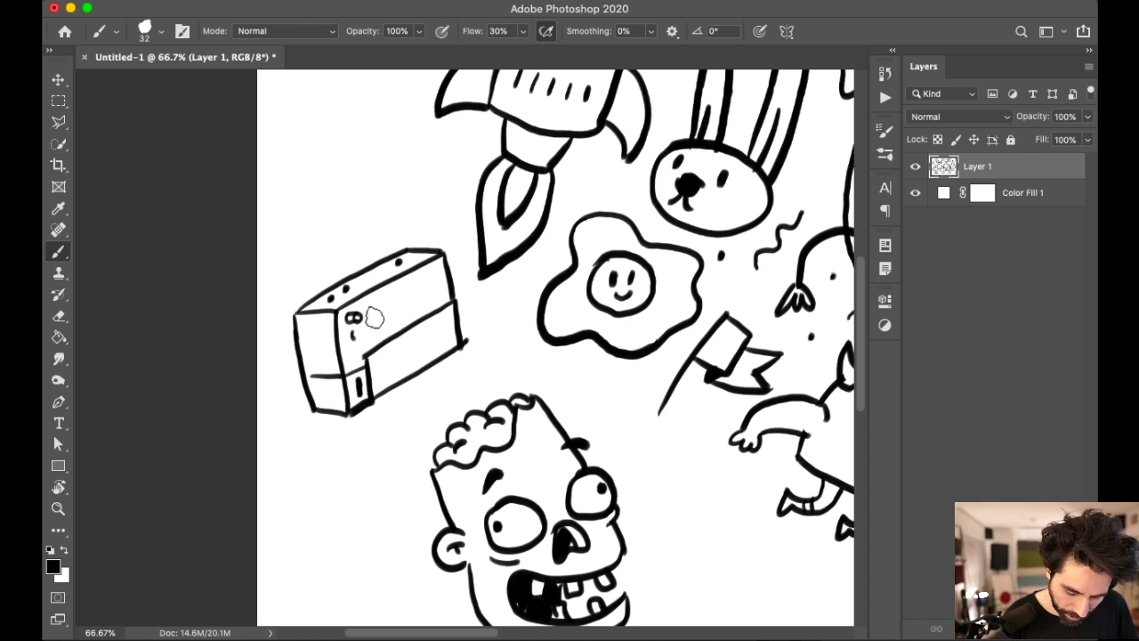
pyautogui.scroll(1, 407, 326)
# Step: Draw a row of black keys and white key dividers across the box's front
pyautogui.moveTo(478, 326); pyautogui.dragTo(558, 295)
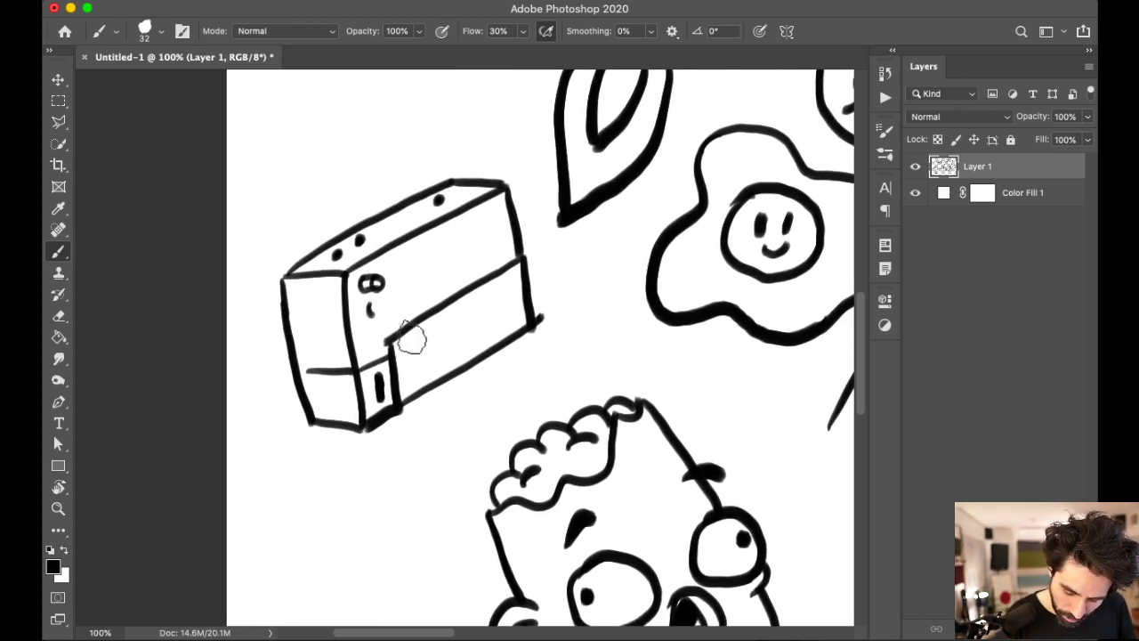
pyautogui.moveTo(420, 328); pyautogui.dragTo(407, 355)
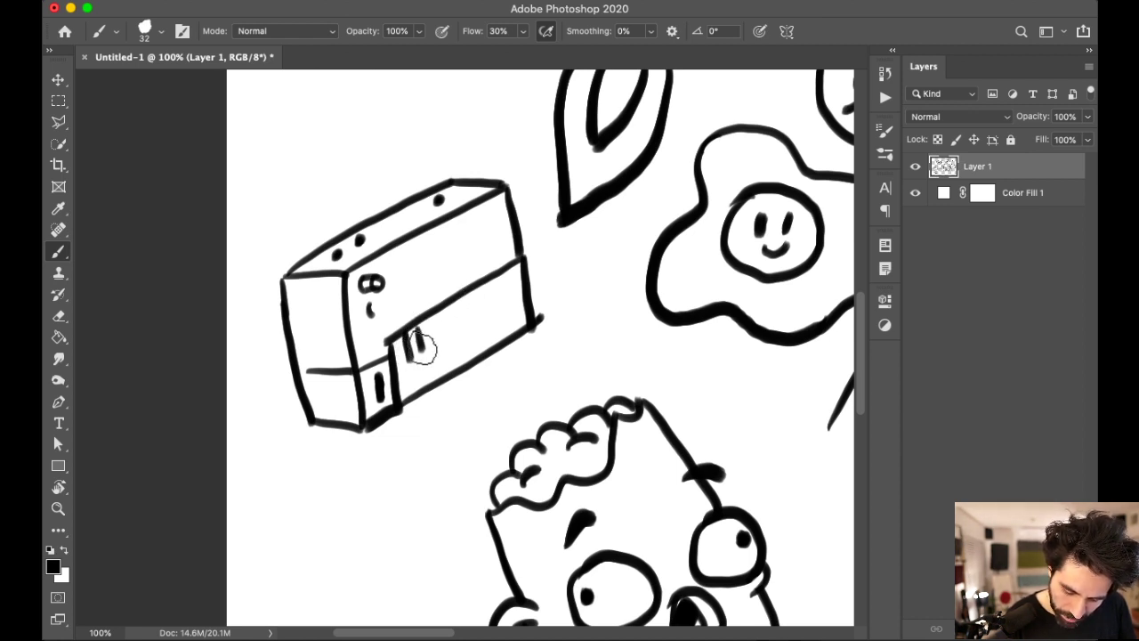
pyautogui.moveTo(436, 311)
pyautogui.mouseDown()
pyautogui.moveTo(446, 339)
pyautogui.moveTo(458, 322)
pyautogui.moveTo(471, 328)
pyautogui.moveTo(499, 271)
pyautogui.moveTo(501, 307)
pyautogui.mouseUp()
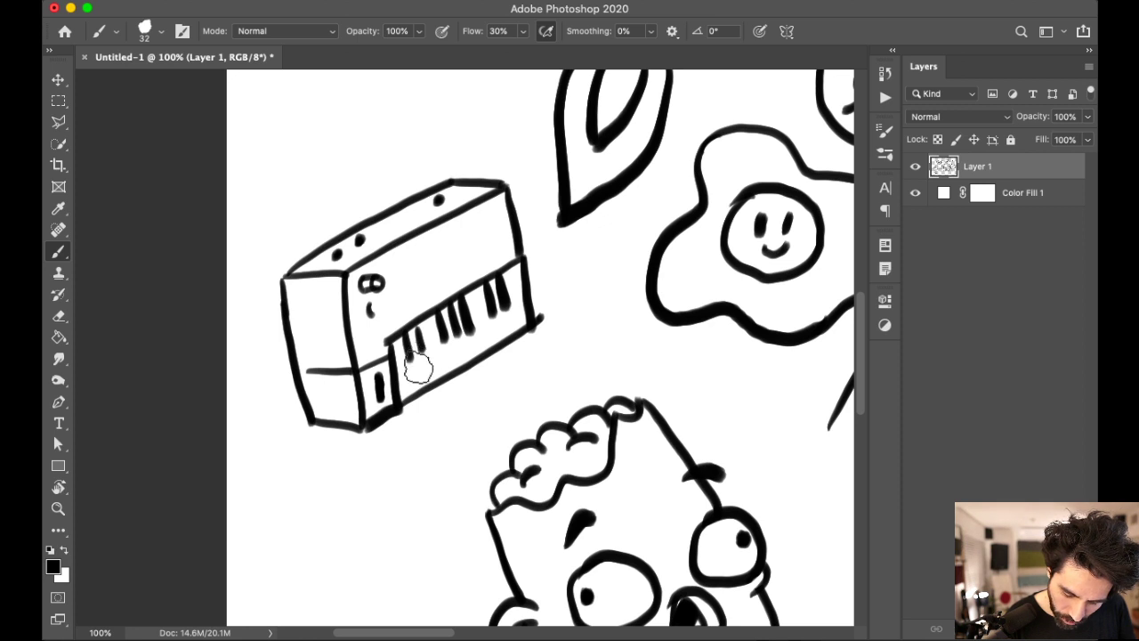
pyautogui.moveTo(418, 347)
pyautogui.mouseDown()
pyautogui.moveTo(424, 316)
pyautogui.moveTo(436, 382)
pyautogui.mouseUp()
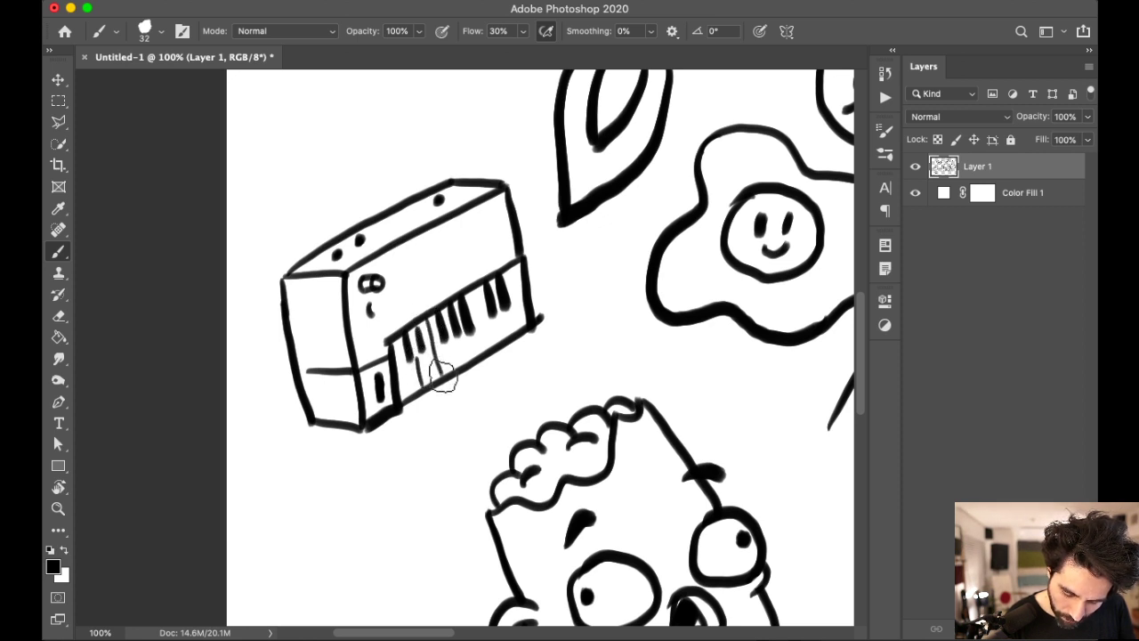
pyautogui.moveTo(455, 331)
pyautogui.mouseDown()
pyautogui.moveTo(452, 365)
pyautogui.moveTo(470, 358)
pyautogui.mouseUp()
pyautogui.moveTo(491, 307)
pyautogui.mouseDown()
pyautogui.moveTo(489, 349)
pyautogui.moveTo(515, 283)
pyautogui.moveTo(508, 310)
pyautogui.moveTo(520, 316)
pyautogui.mouseUp()
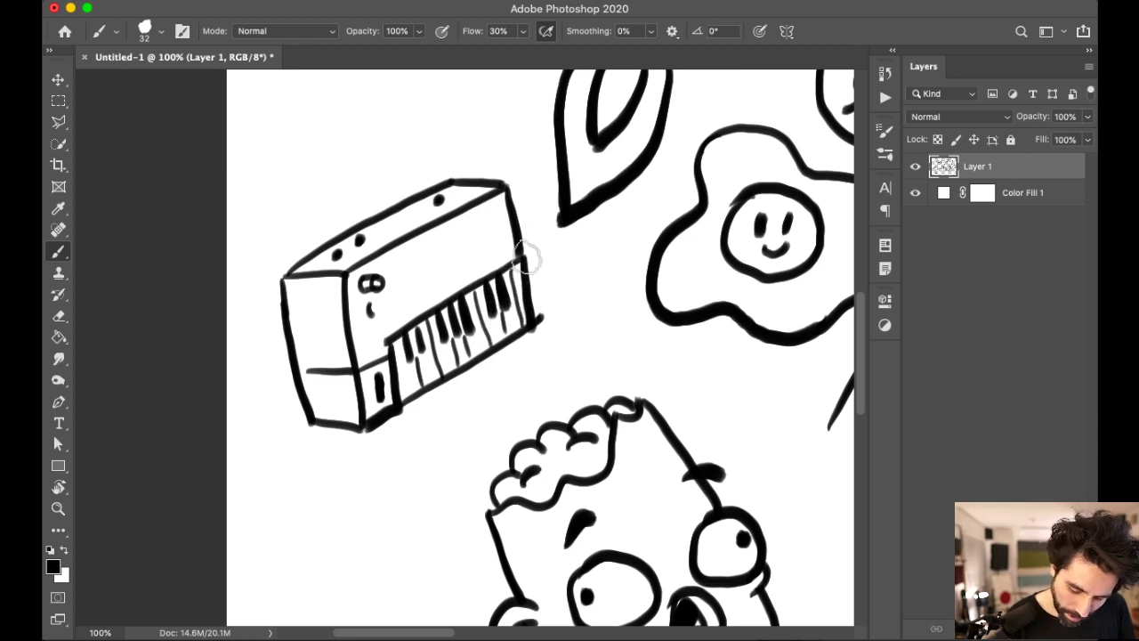
pyautogui.moveTo(599, 314)
pyautogui.mouseDown()
pyautogui.moveTo(682, 290)
pyautogui.moveTo(640, 323)
pyautogui.mouseUp()
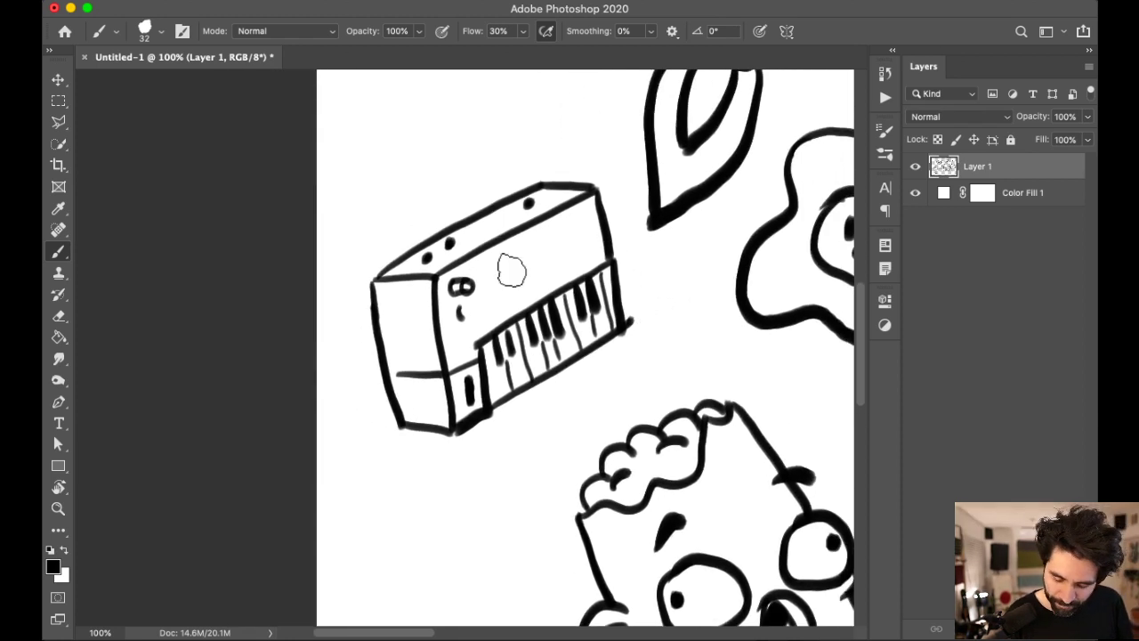
# Step: Draw a display rectangle on the box's top face
pyautogui.moveTo(489, 265)
pyautogui.mouseDown()
pyautogui.moveTo(540, 265)
pyautogui.moveTo(492, 291)
pyautogui.mouseUp()
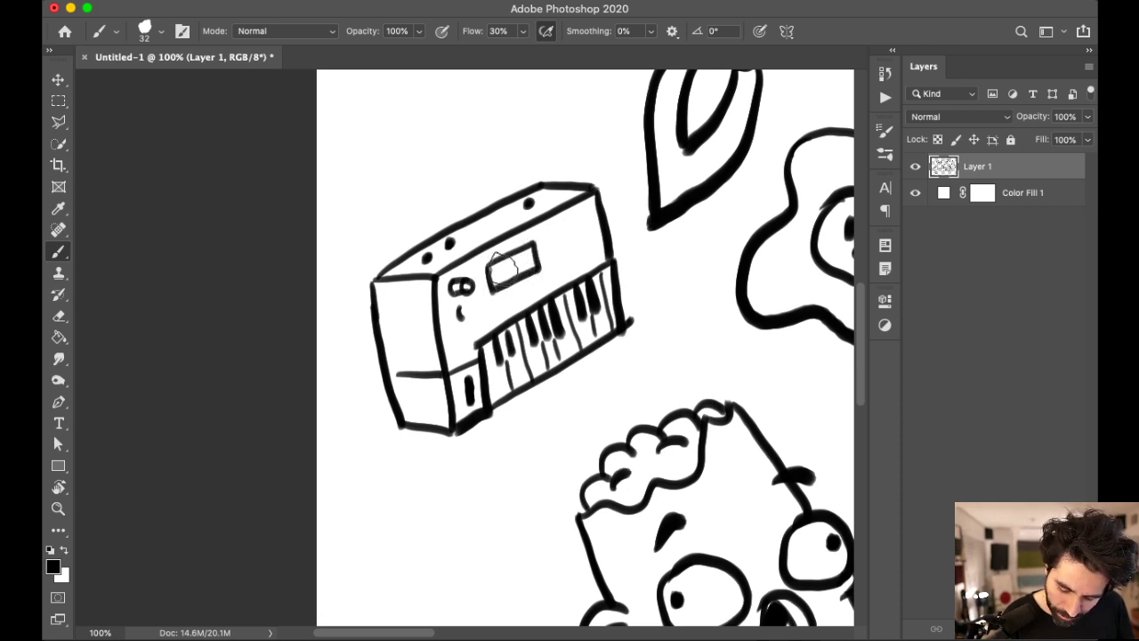
pyautogui.press('super+z')
pyautogui.moveTo(489, 267); pyautogui.dragTo(544, 243)
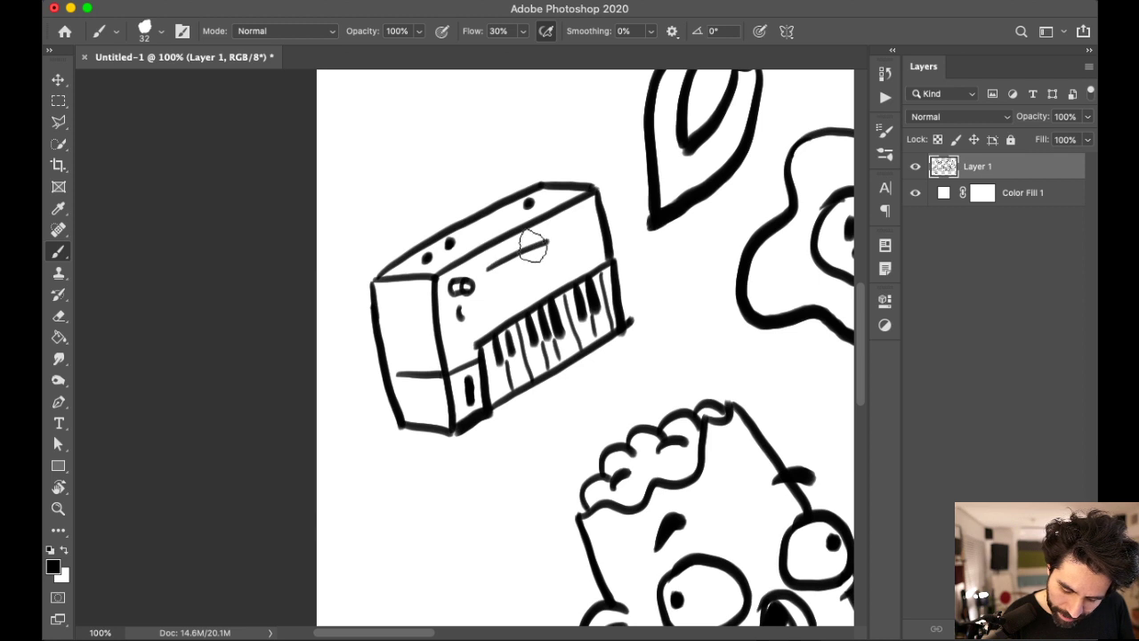
pyautogui.moveTo(495, 307); pyautogui.dragTo(555, 283)
pyautogui.moveTo(490, 266); pyautogui.dragTo(545, 241)
pyautogui.moveTo(494, 307); pyautogui.dragTo(556, 283)
pyautogui.moveTo(548, 237); pyautogui.dragTo(555, 281)
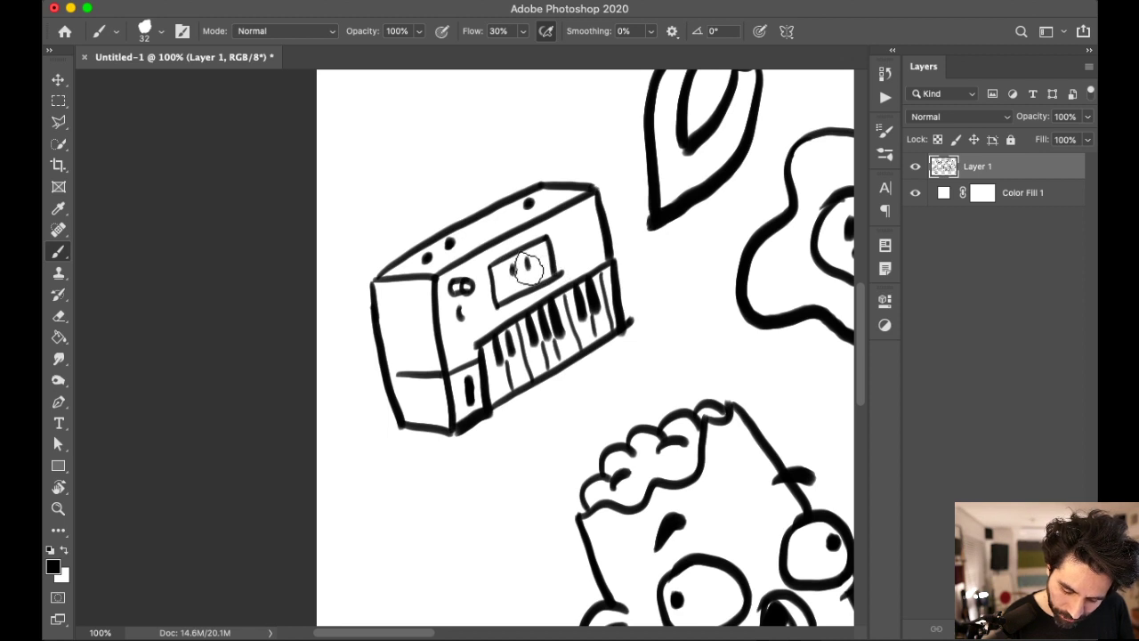
# Step: Add a smiling face and knobs to the synthesizer's top
pyautogui.moveTo(575, 239)
pyautogui.mouseDown()
pyautogui.moveTo(564, 237)
pyautogui.moveTo(577, 233)
pyautogui.mouseUp()
pyautogui.moveTo(718, 297)
pyautogui.mouseDown()
pyautogui.moveTo(706, 144)
pyautogui.moveTo(655, 132)
pyautogui.moveTo(478, 287)
pyautogui.mouseUp()
pyautogui.press('e')
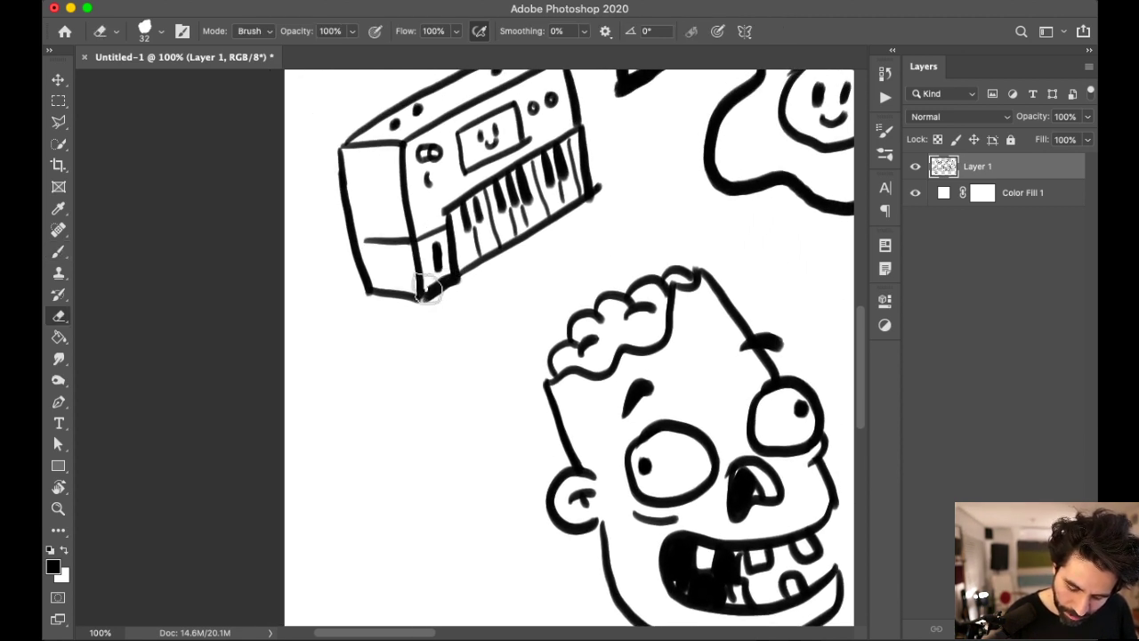
pyautogui.hscroll(15, 699, 386)
pyautogui.scroll(-5, 700, 386)
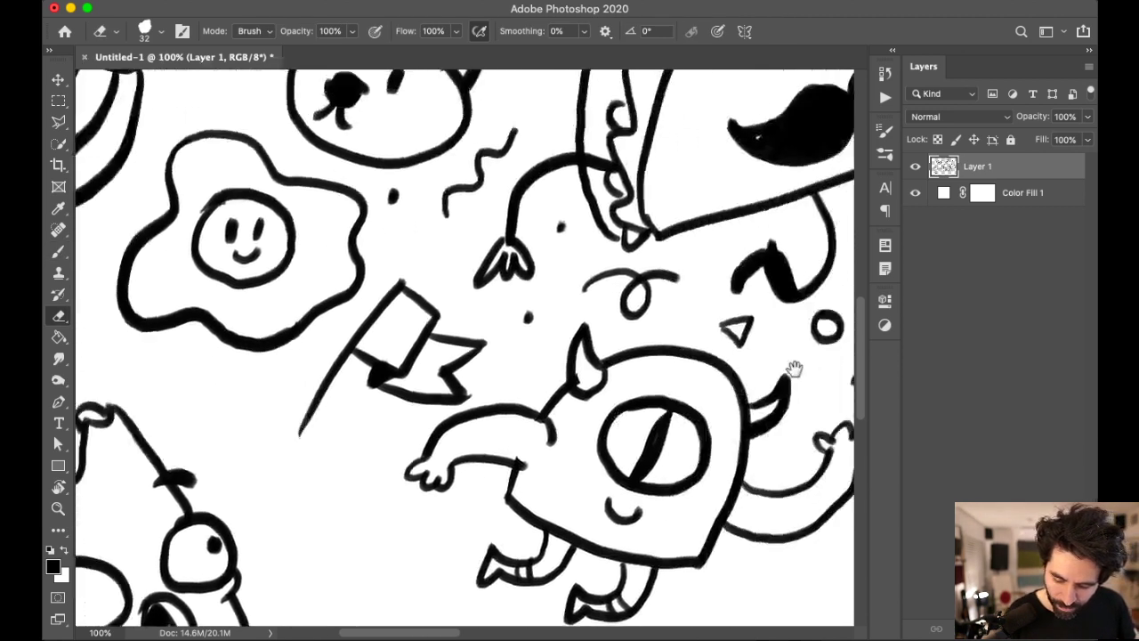
# Step: Draw the console's rectangular body beside the hot dog with the Brush
pyautogui.scroll(10, 649, 379)
pyautogui.hscroll(10, 649, 379)
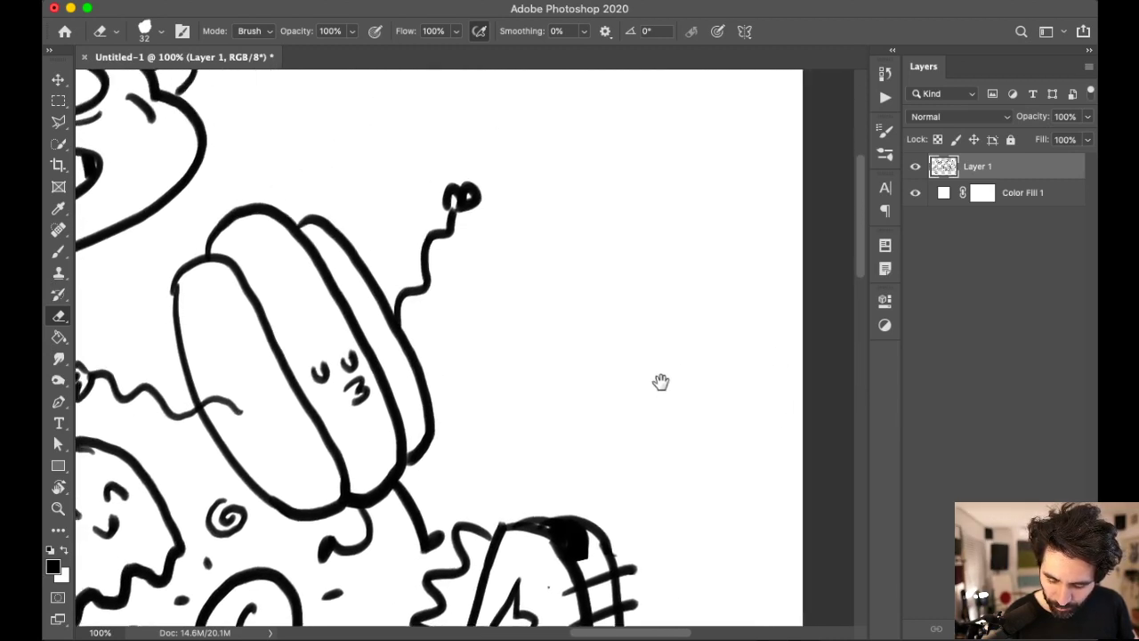
pyautogui.press('b')
pyautogui.moveTo(538, 222); pyautogui.dragTo(513, 423)
pyautogui.moveTo(541, 218)
pyautogui.mouseDown()
pyautogui.moveTo(671, 230)
pyautogui.moveTo(637, 431)
pyautogui.mouseUp()
pyautogui.moveTo(514, 419); pyautogui.dragTo(637, 434)
pyautogui.moveTo(671, 231)
pyautogui.mouseDown()
pyautogui.moveTo(723, 256)
pyautogui.moveTo(712, 245)
pyautogui.moveTo(684, 409)
pyautogui.moveTo(635, 433)
pyautogui.moveTo(681, 438)
pyautogui.mouseUp()
pyautogui.moveTo(531, 316); pyautogui.dragTo(657, 333)
pyautogui.press('super+z')
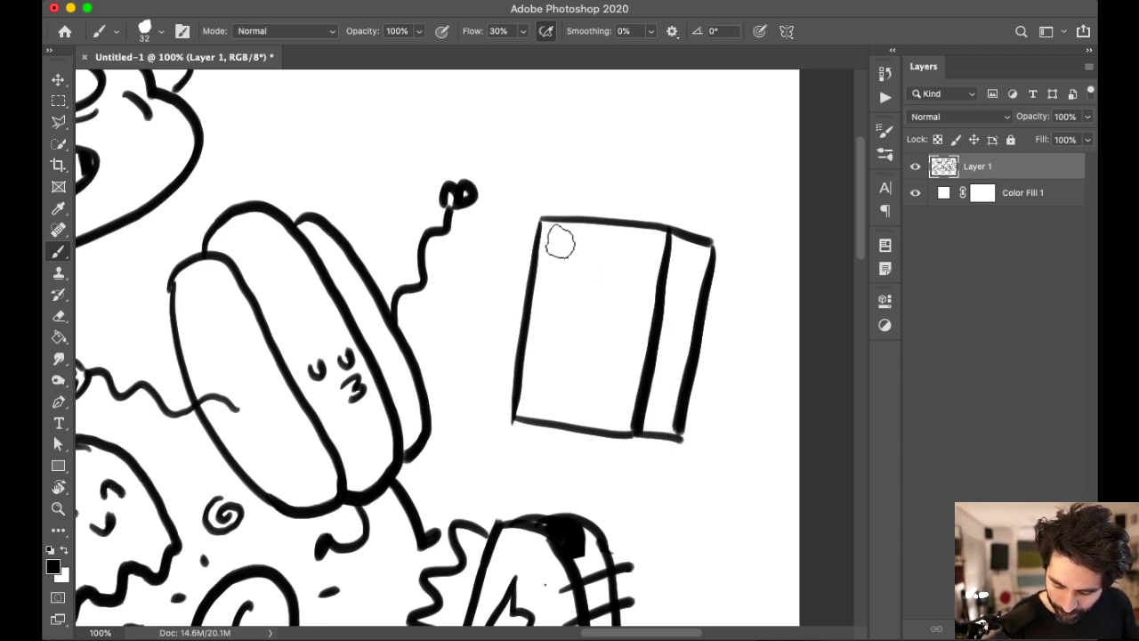
# Step: Add a screen with a smiling face and start the D-pad below it
pyautogui.moveTo(552, 237)
pyautogui.mouseDown()
pyautogui.moveTo(543, 327)
pyautogui.moveTo(624, 334)
pyautogui.mouseUp()
pyautogui.moveTo(554, 235)
pyautogui.mouseDown()
pyautogui.moveTo(667, 246)
pyautogui.moveTo(645, 246)
pyautogui.moveTo(629, 335)
pyautogui.mouseUp()
pyautogui.moveTo(573, 262)
pyautogui.mouseDown()
pyautogui.moveTo(574, 276)
pyautogui.moveTo(605, 279)
pyautogui.moveTo(592, 288)
pyautogui.mouseUp()
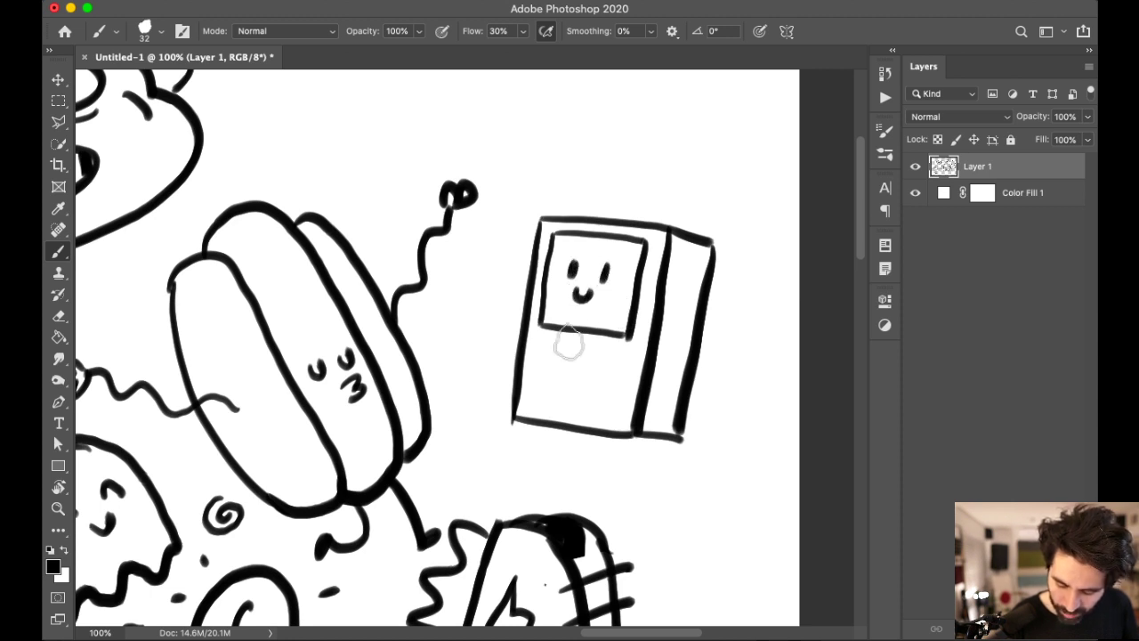
pyautogui.moveTo(544, 344)
pyautogui.mouseDown()
pyautogui.moveTo(551, 386)
pyautogui.moveTo(549, 345)
pyautogui.moveTo(569, 364)
pyautogui.moveTo(551, 371)
pyautogui.moveTo(600, 350)
pyautogui.moveTo(610, 391)
pyautogui.mouseUp()
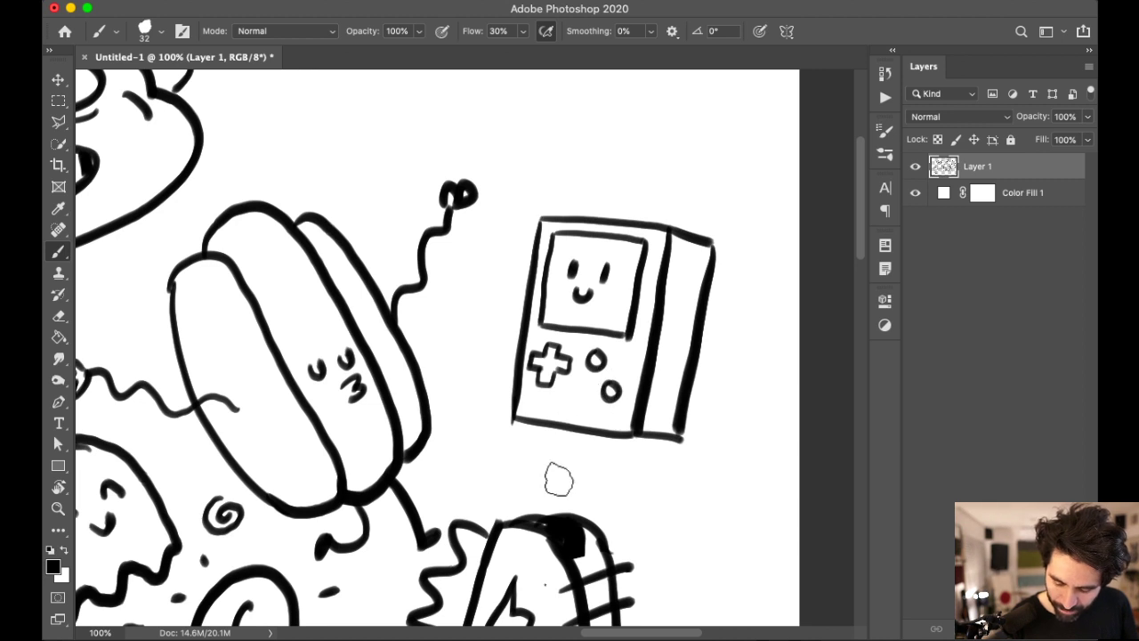
# Step: Give the console two legs with round feet and two arms with fingered hands
pyautogui.moveTo(565, 429); pyautogui.dragTo(548, 463)
pyautogui.moveTo(608, 435); pyautogui.dragTo(593, 476)
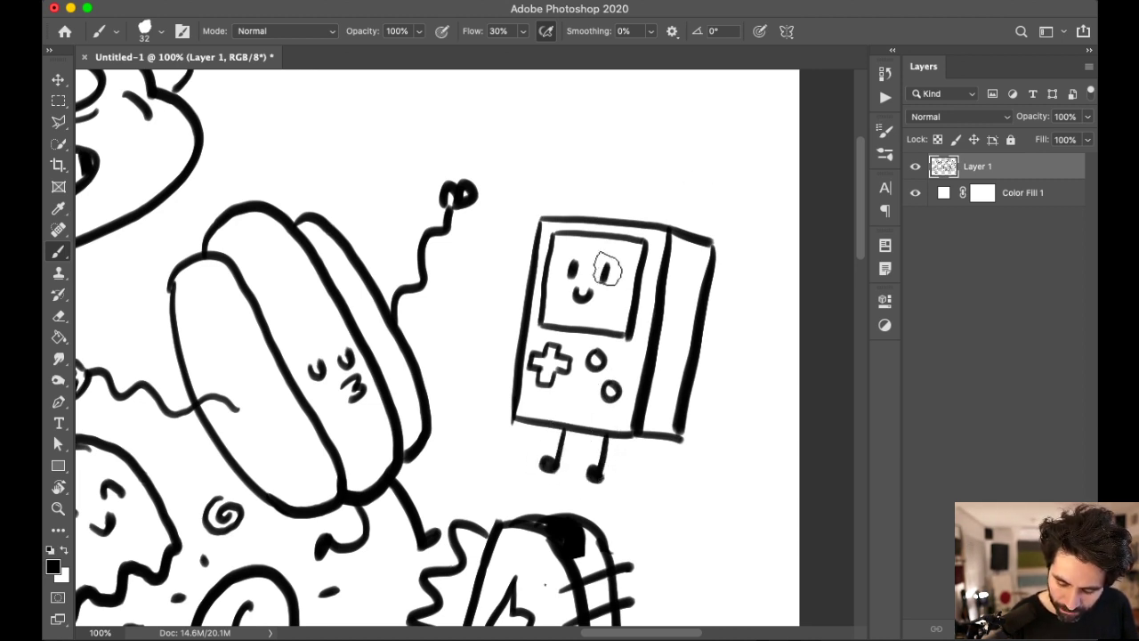
pyautogui.moveTo(521, 329)
pyautogui.mouseDown()
pyautogui.moveTo(473, 307)
pyautogui.moveTo(483, 298)
pyautogui.mouseUp()
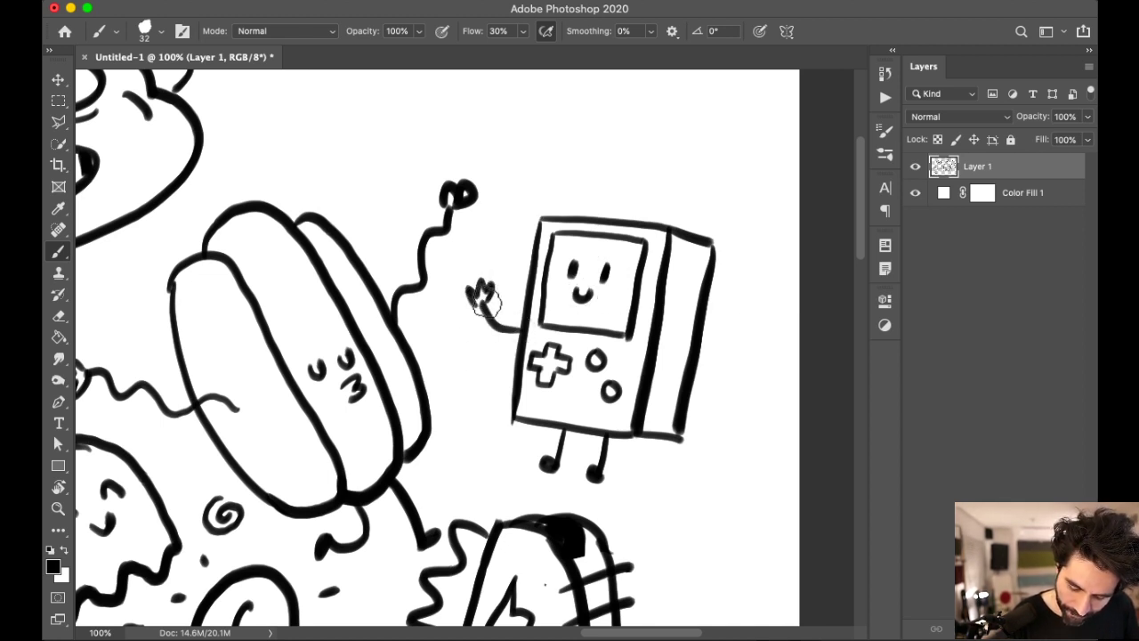
pyautogui.moveTo(681, 340)
pyautogui.mouseDown()
pyautogui.moveTo(738, 313)
pyautogui.moveTo(738, 300)
pyautogui.moveTo(750, 311)
pyautogui.mouseUp()
pyautogui.moveTo(719, 457)
pyautogui.mouseDown()
pyautogui.moveTo(722, 394)
pyautogui.moveTo(667, 412)
pyautogui.moveTo(589, 626)
pyautogui.mouseUp()
# Step: Thicken the D-pad and button outlines and add tick marks on the console's side
pyautogui.moveTo(538, 353)
pyautogui.mouseDown()
pyautogui.moveTo(545, 325)
pyautogui.moveTo(585, 332)
pyautogui.moveTo(594, 368)
pyautogui.mouseUp()
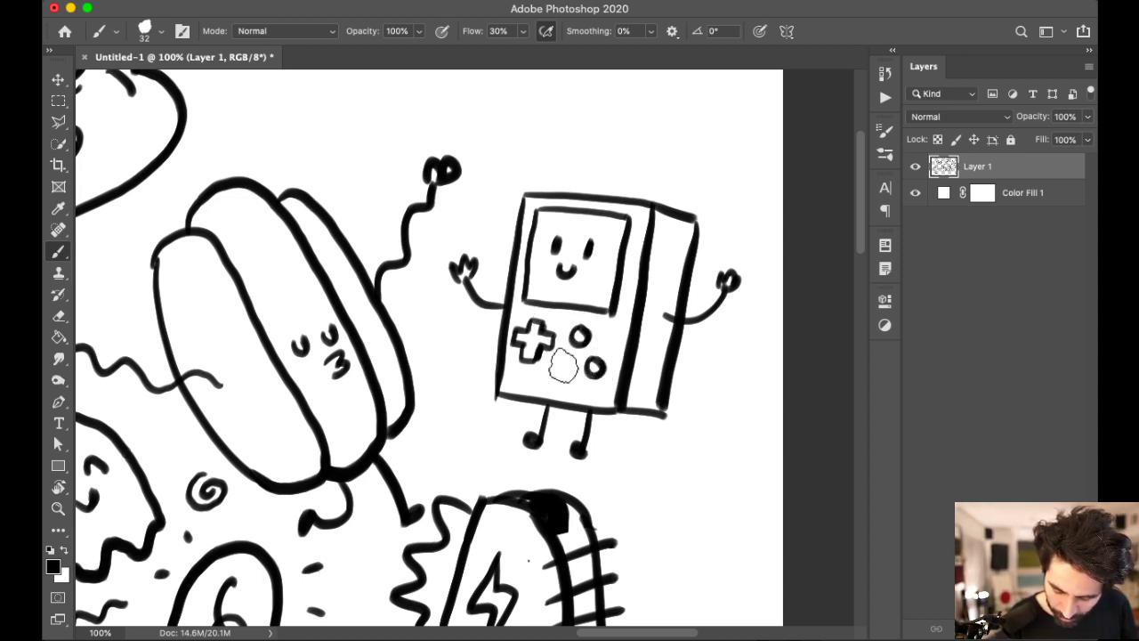
pyautogui.moveTo(551, 372); pyautogui.dragTo(563, 363)
pyautogui.moveTo(703, 389); pyautogui.dragTo(625, 391)
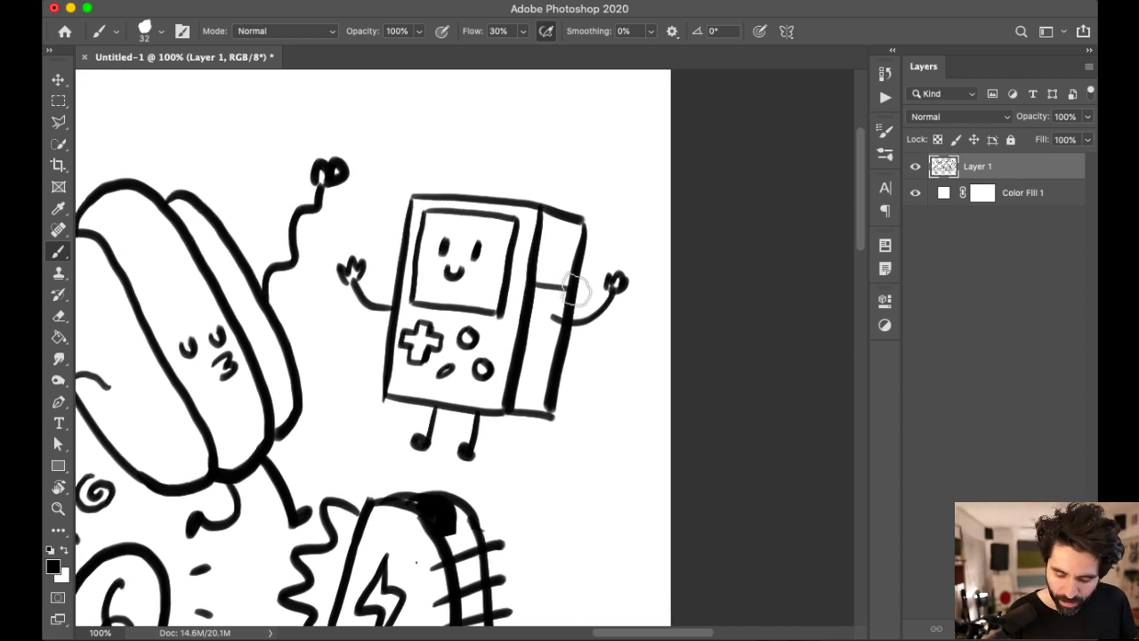
pyautogui.moveTo(555, 260); pyautogui.dragTo(561, 269)
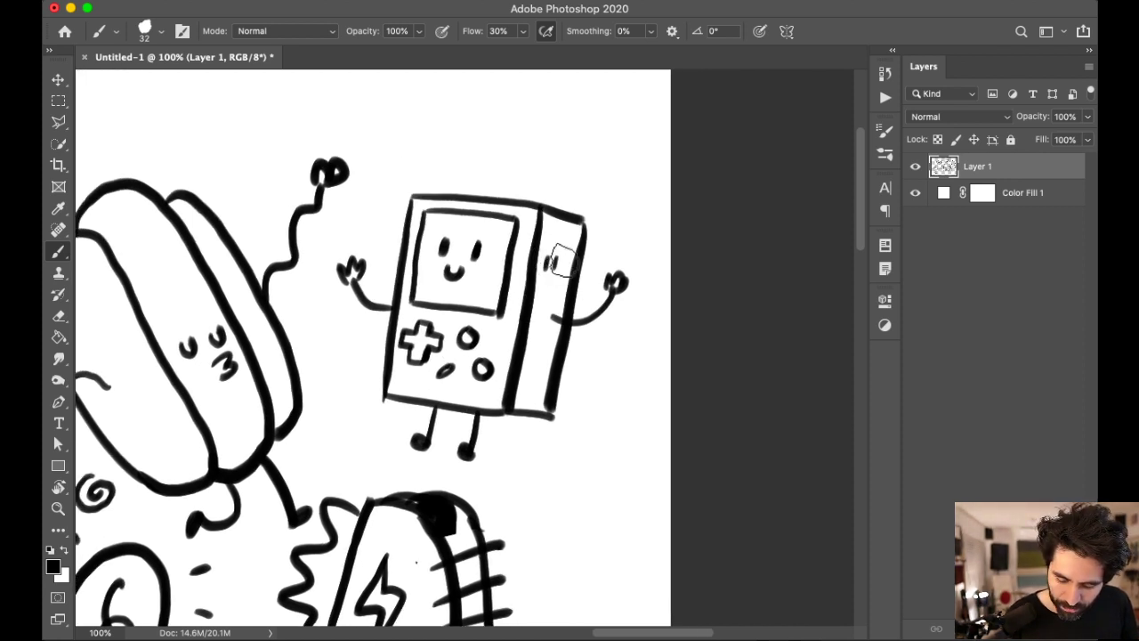
pyautogui.moveTo(595, 418)
pyautogui.mouseDown()
pyautogui.moveTo(607, 419)
pyautogui.moveTo(627, 379)
pyautogui.mouseUp()
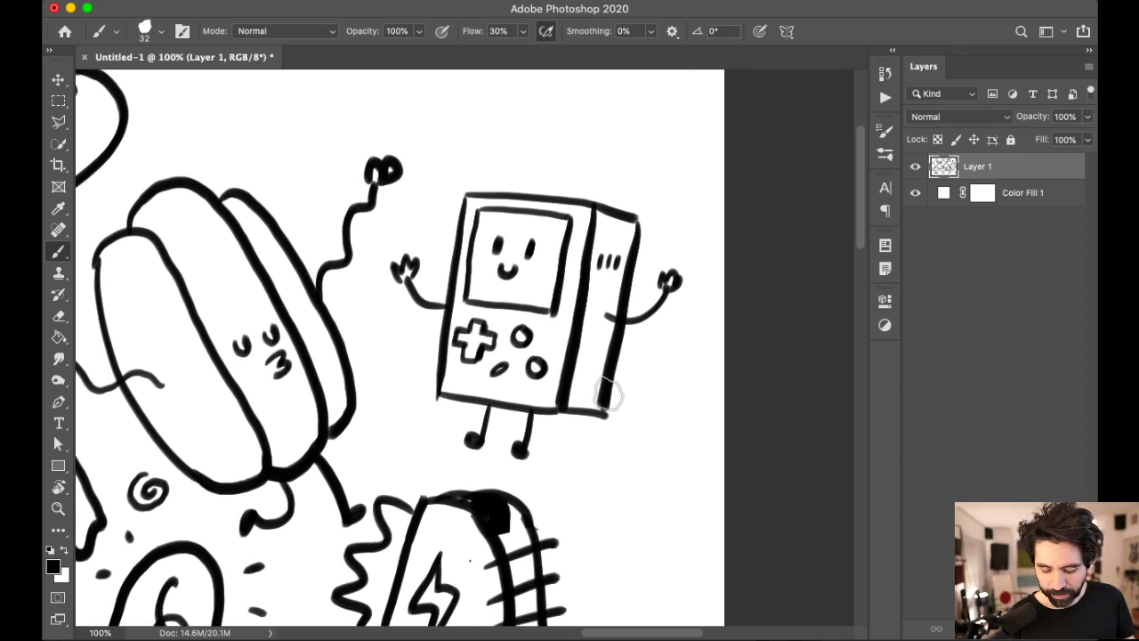
pyautogui.press('super+minus')
pyautogui.press('super+minus')
pyautogui.press('super+minus')
pyautogui.press('super+minus')
pyautogui.press('super+plus')
# Step: Doodle a spiral, a plus sign and a tiny triangle in the gap near the spray can
pyautogui.press('super+plus')
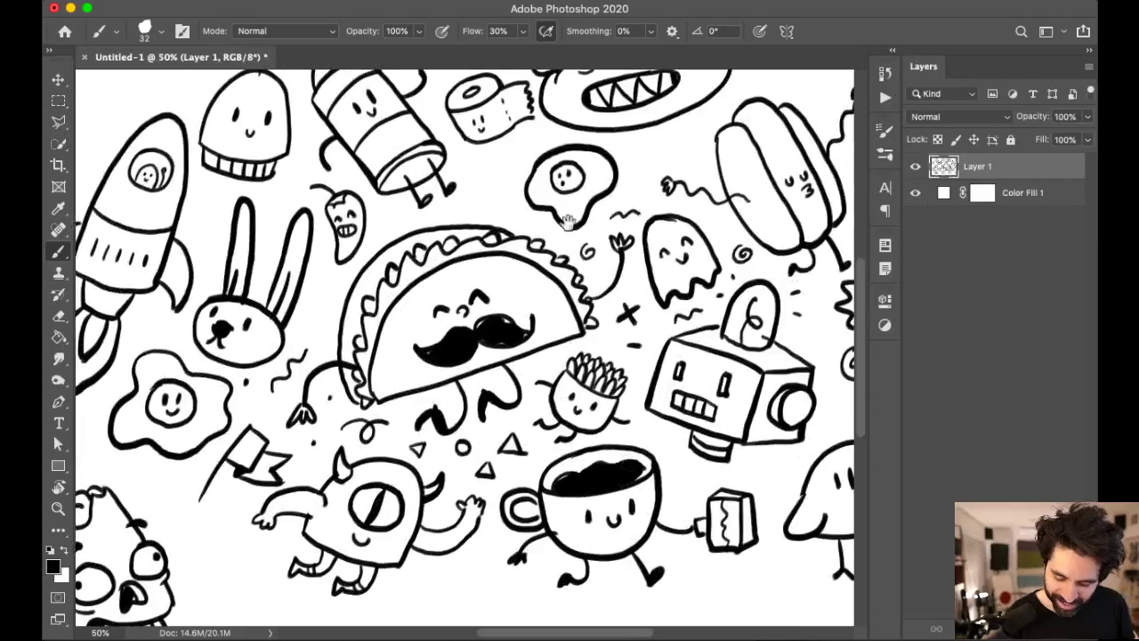
pyautogui.moveTo(566, 221); pyautogui.dragTo(618, 331)
pyautogui.press('super+plus')
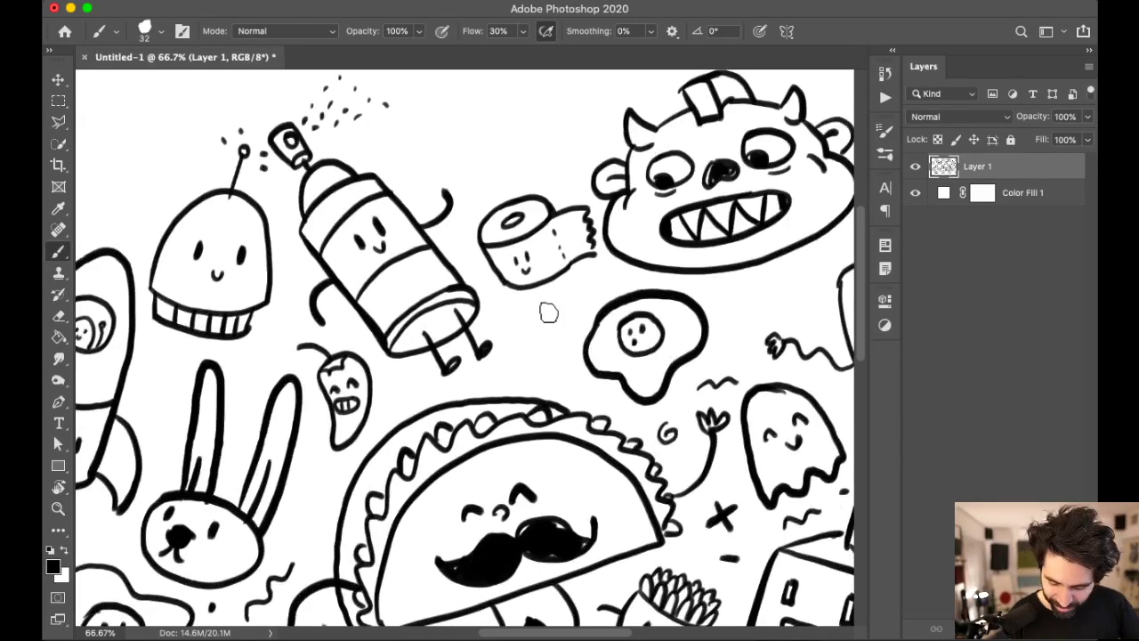
pyautogui.moveTo(528, 344); pyautogui.dragTo(559, 318)
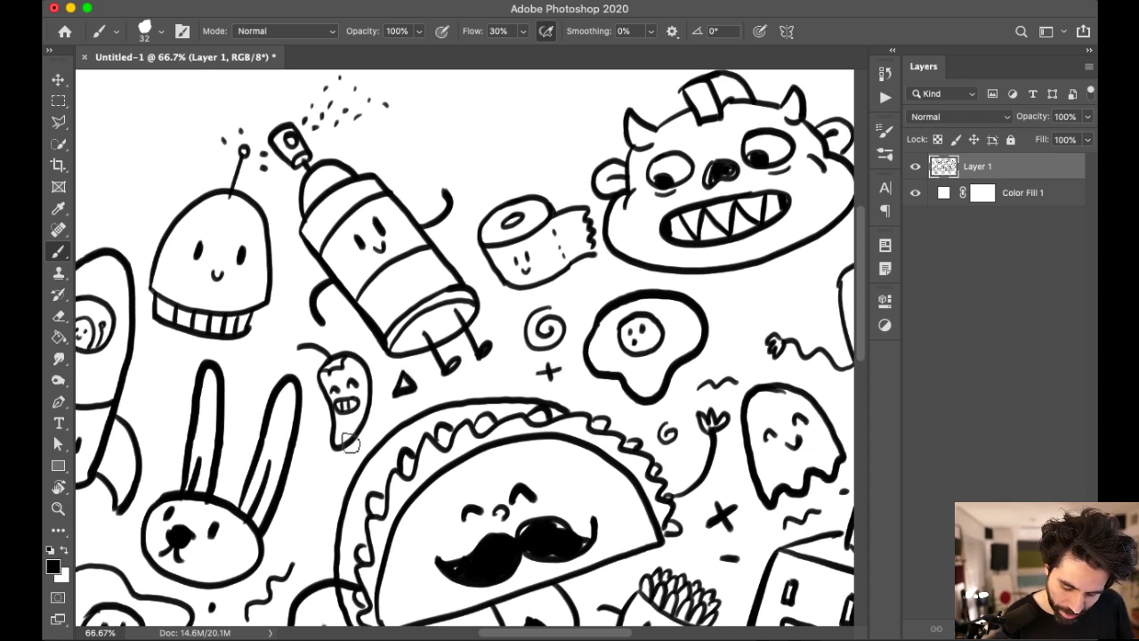
pyautogui.moveTo(311, 470); pyautogui.dragTo(313, 468)
# Step: Pan to the rocket and bunny area, then switch to the YouTube Studio live-stream dashboard
pyautogui.hscroll(-5, 330, 436)
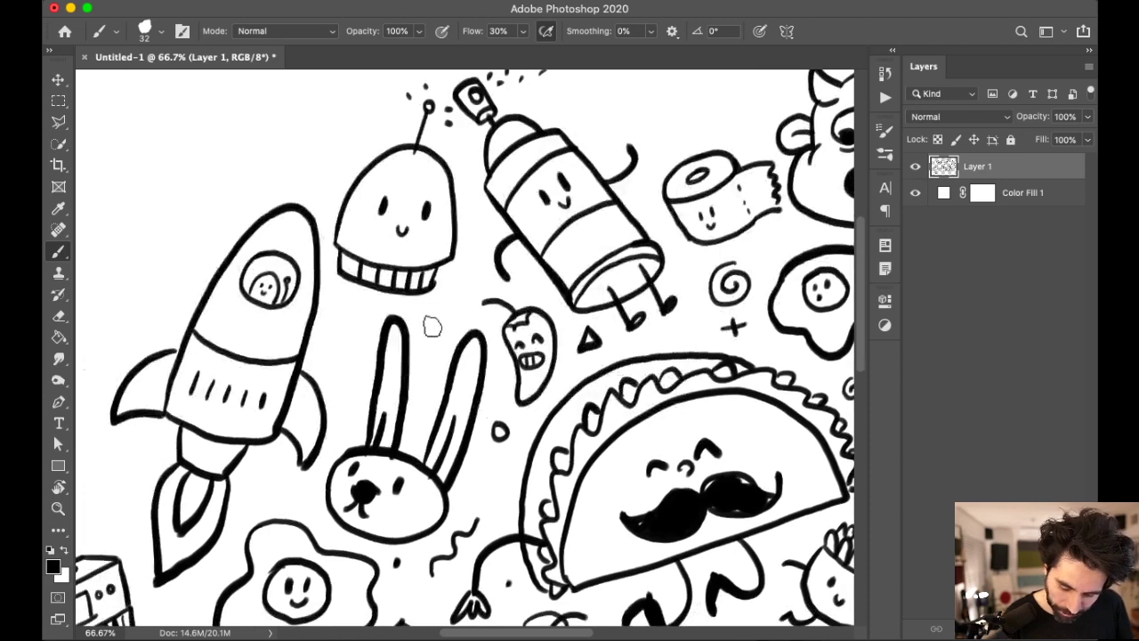
pyautogui.moveTo(329, 331); pyautogui.dragTo(611, 334)
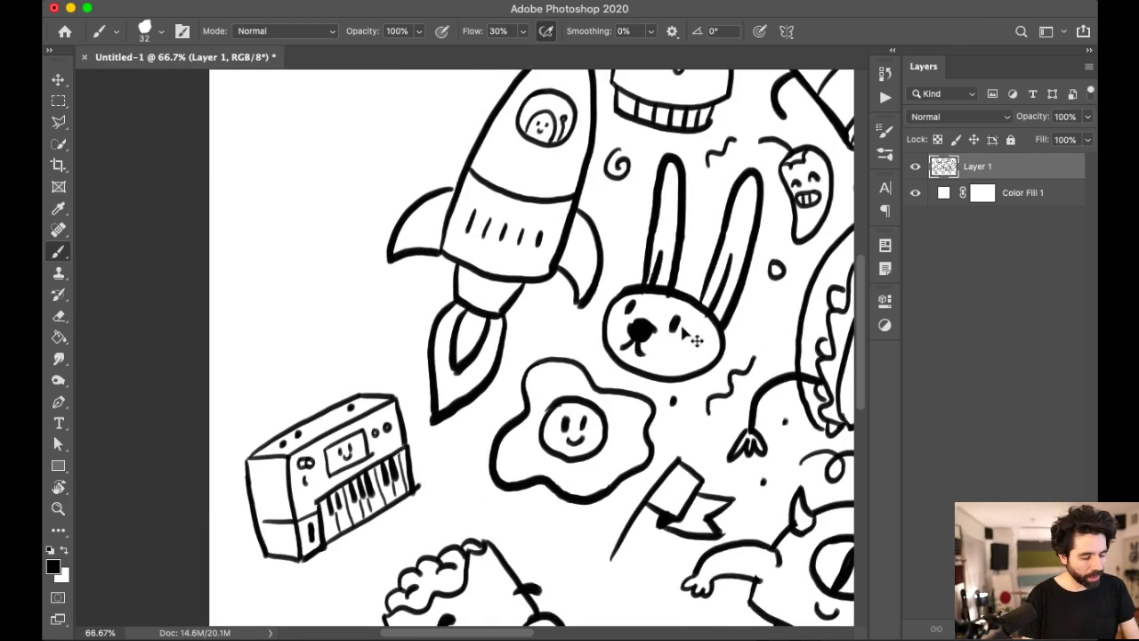
pyautogui.press('super+Tab')
pyautogui.click(668, 345)
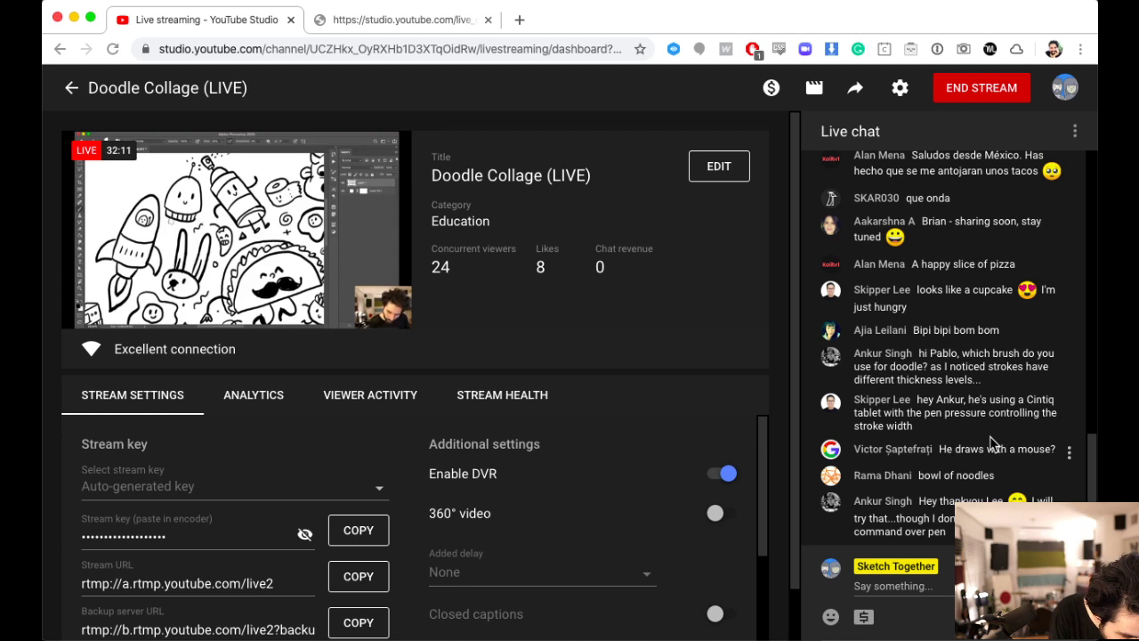
pyautogui.scroll(2, 992, 442)
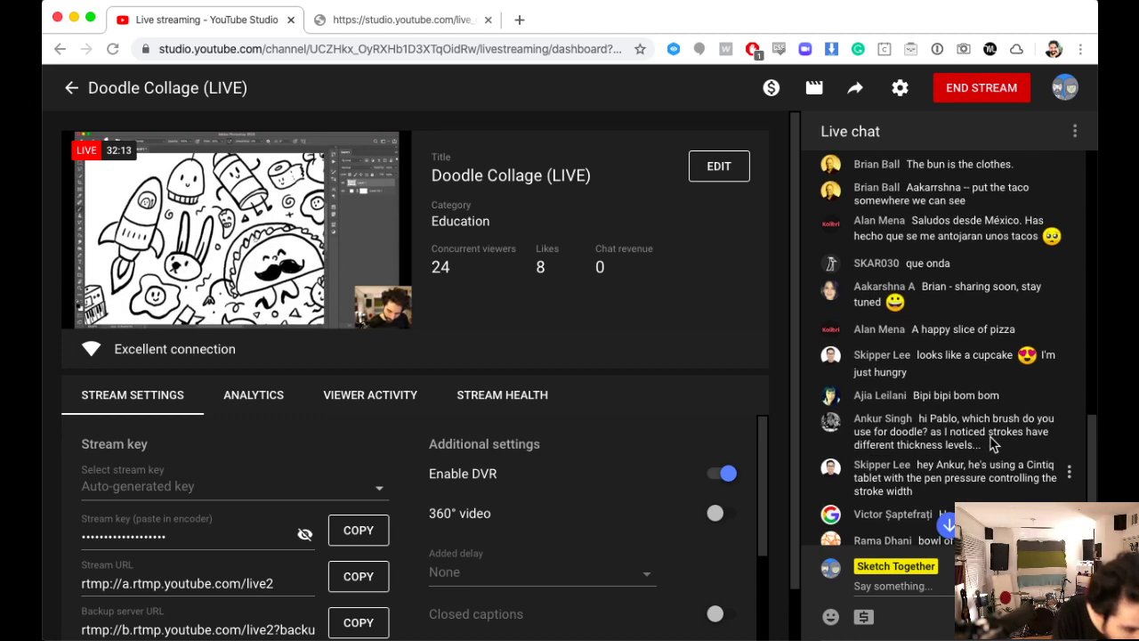
pyautogui.scroll(1, 993, 442)
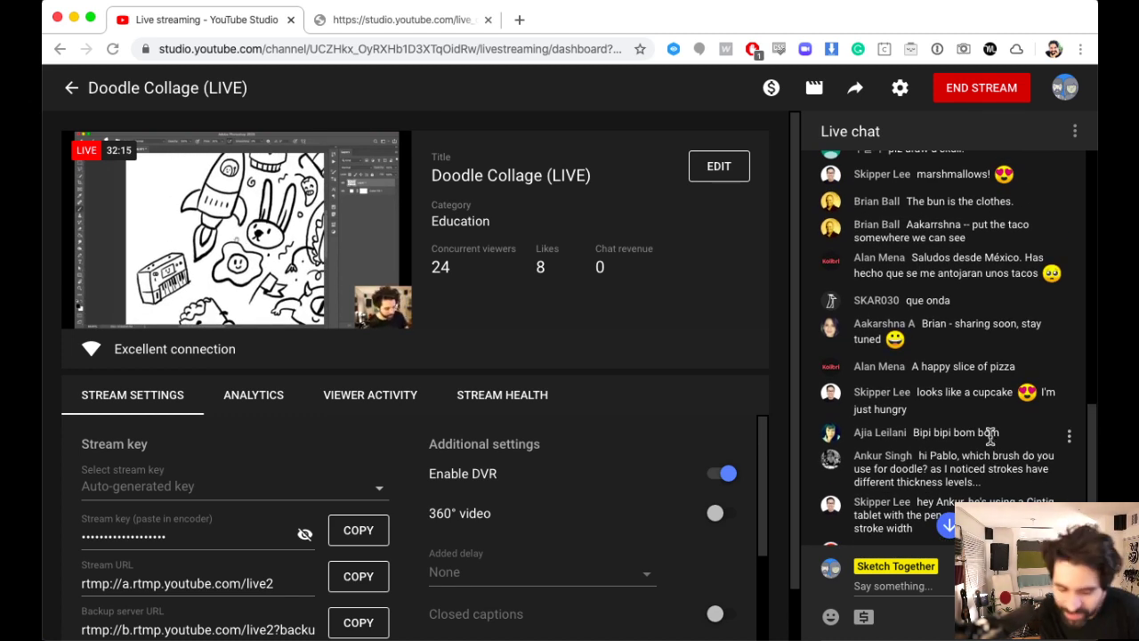
pyautogui.scroll(2, 989, 433)
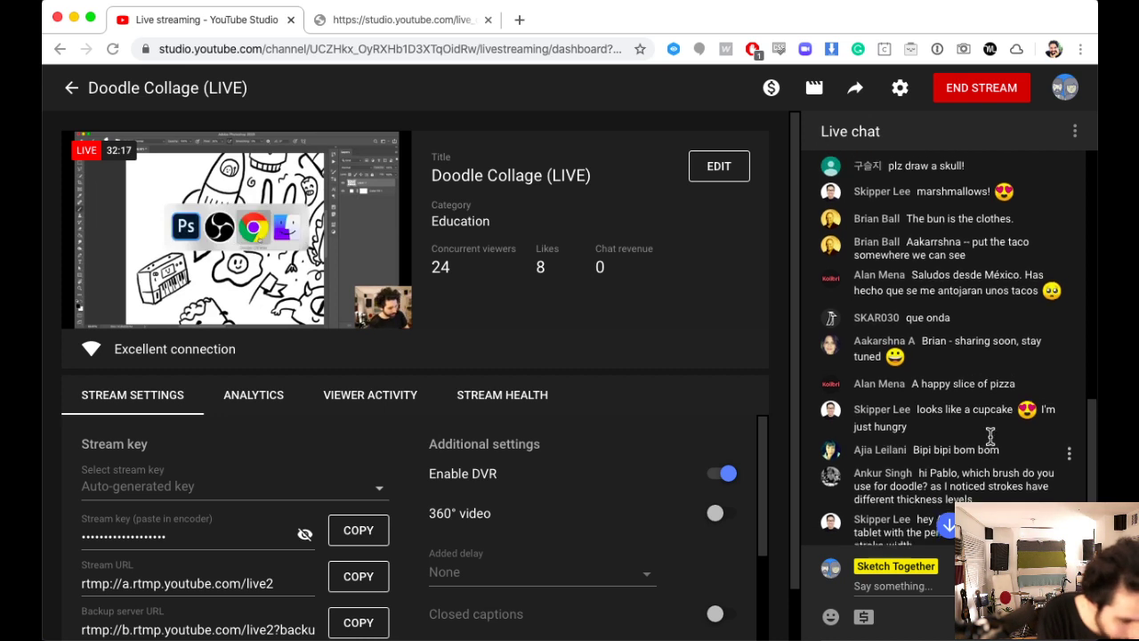
pyautogui.scroll(1, 991, 440)
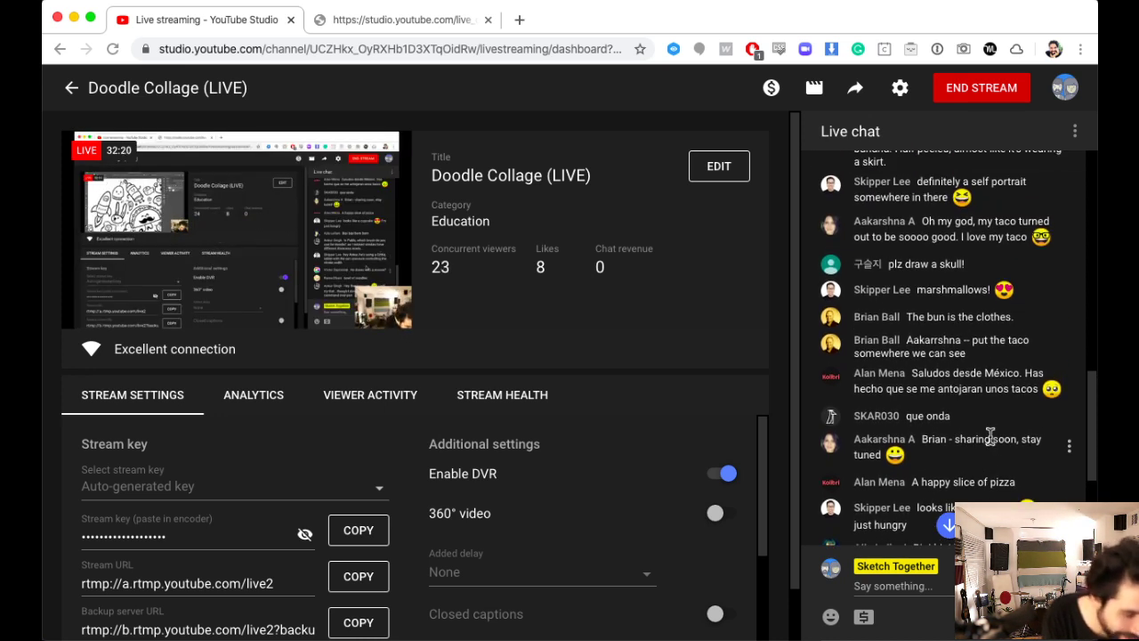
pyautogui.scroll(1, 990, 434)
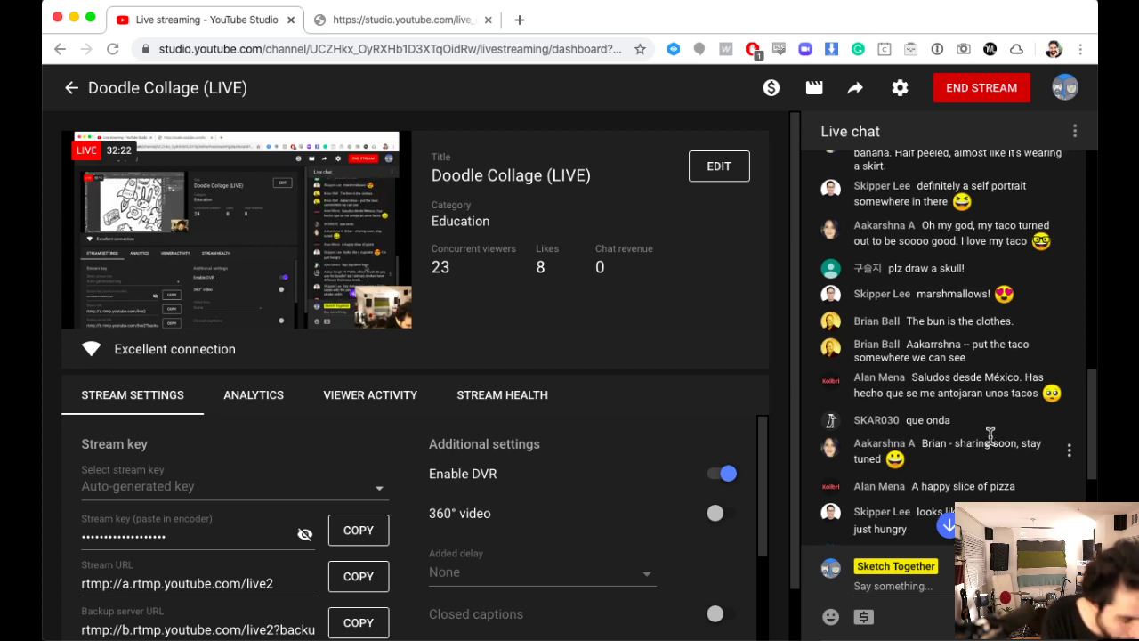
pyautogui.scroll(2, 989, 433)
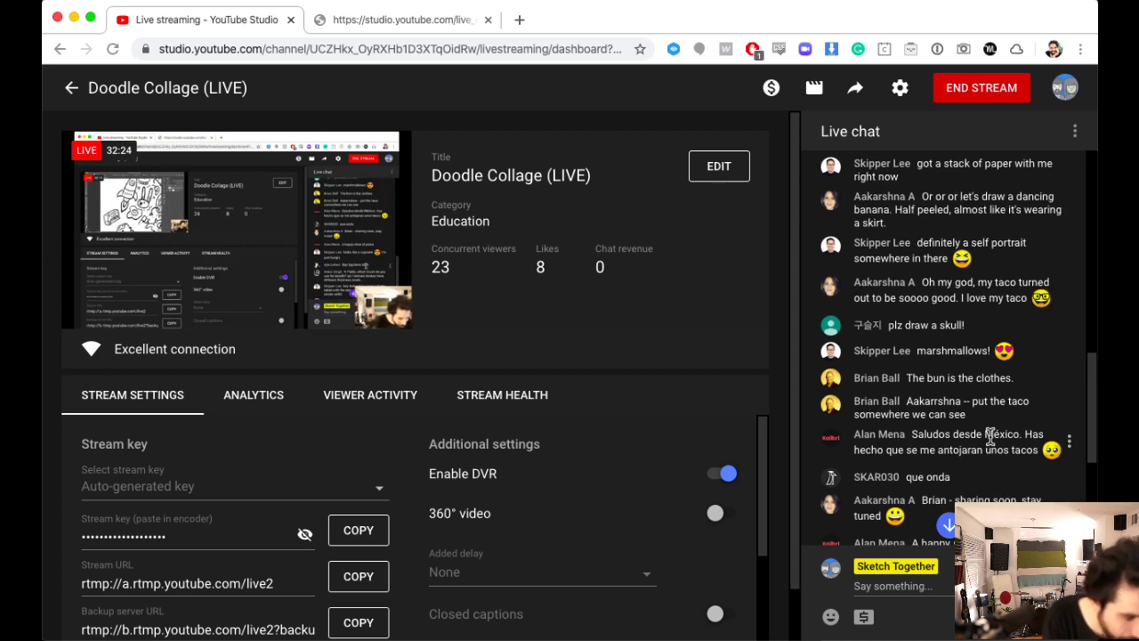
pyautogui.scroll(2, 990, 436)
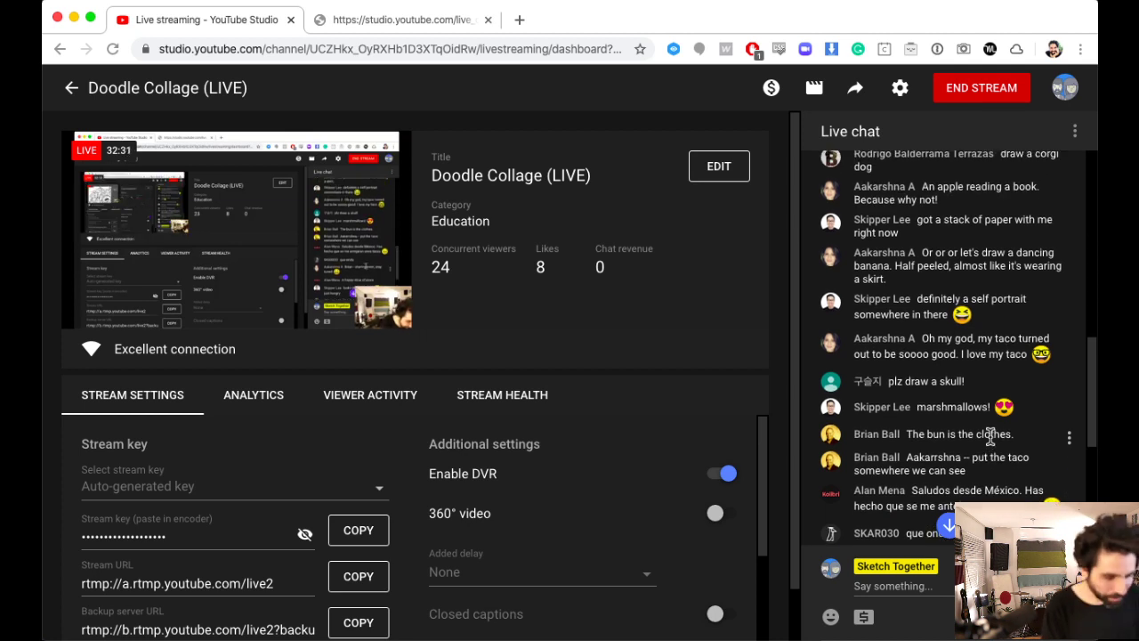
pyautogui.press('super+Tab')
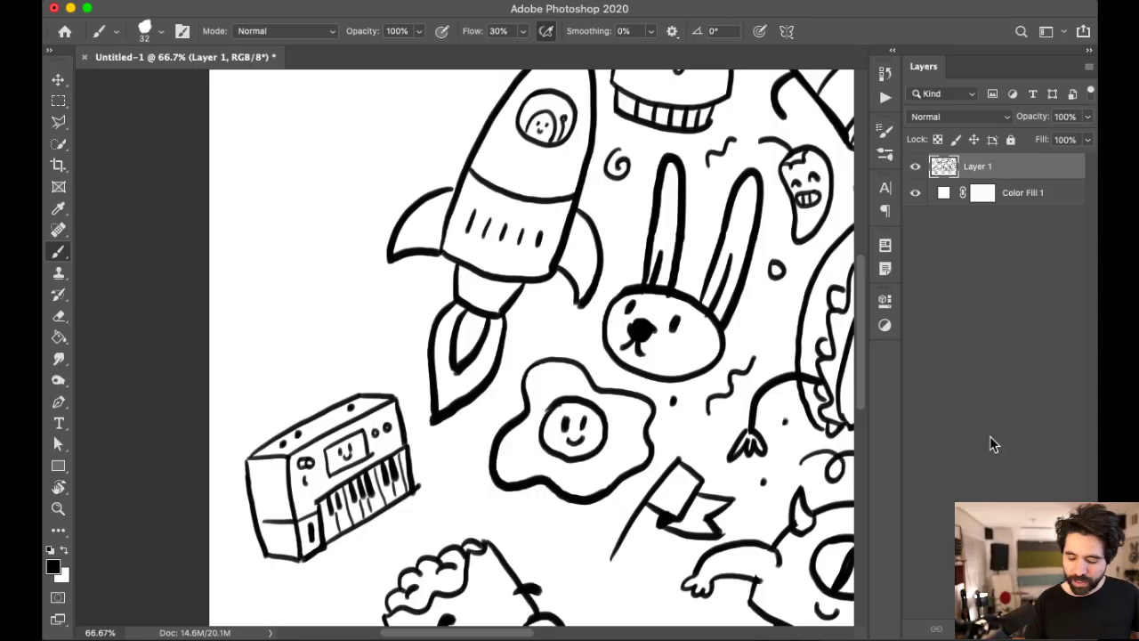
# Step: Return to the canvas and pan to the blank area beside the zombie head
pyautogui.press('super+Tab')
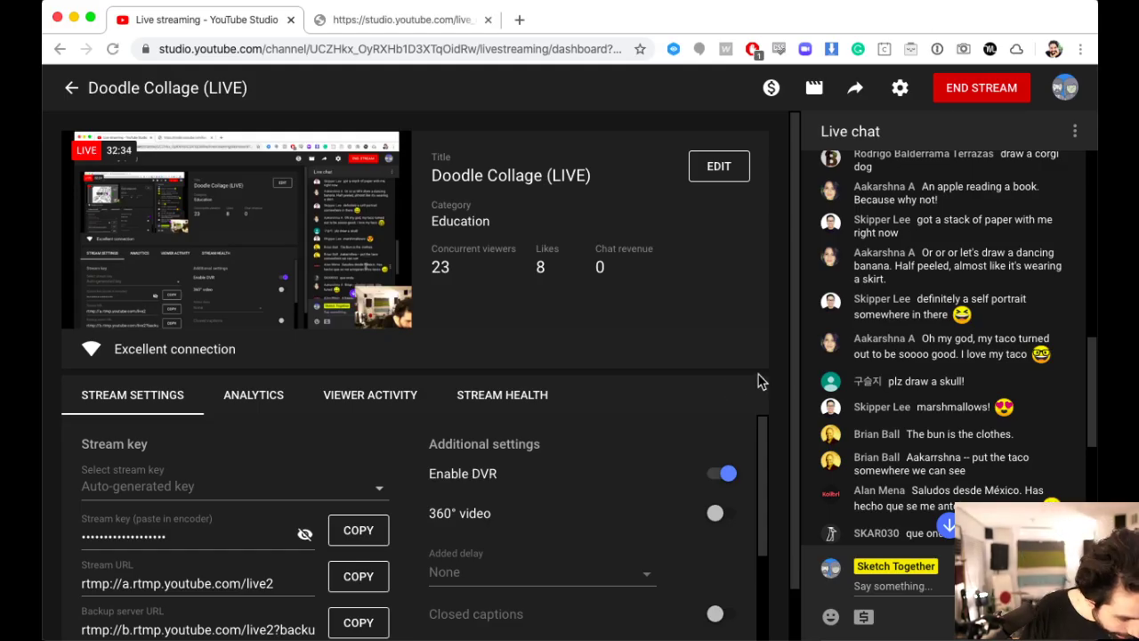
pyautogui.press('super+Tab')
pyautogui.scroll(5, 737, 377)
pyautogui.hscroll(3, 653, 452)
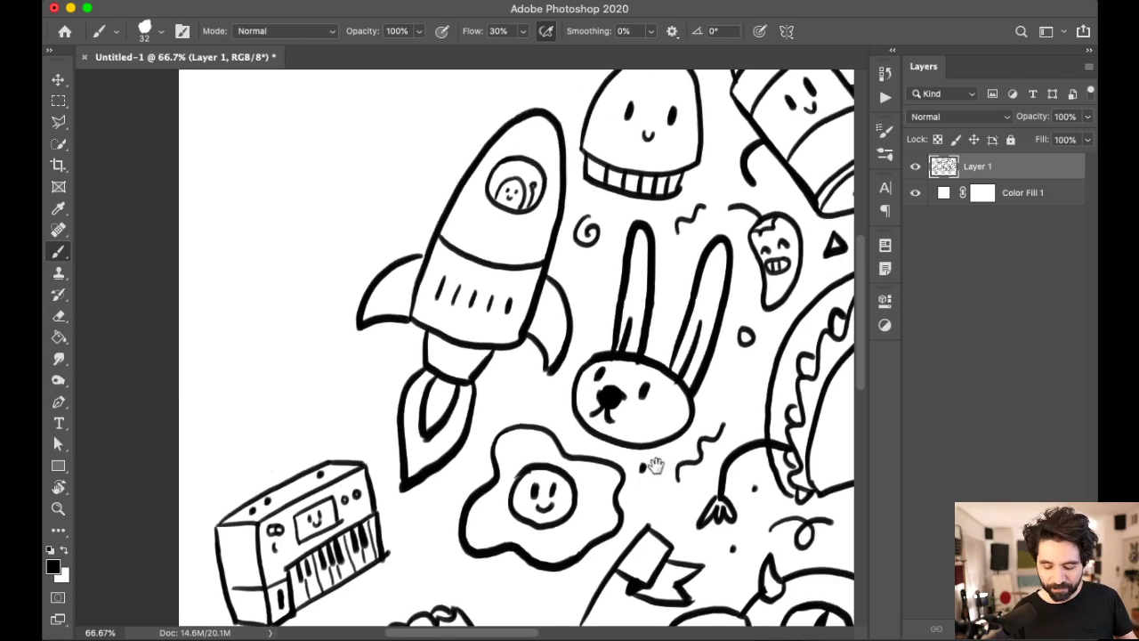
pyautogui.scroll(-5, 627, 445)
pyautogui.hscroll(8, 628, 445)
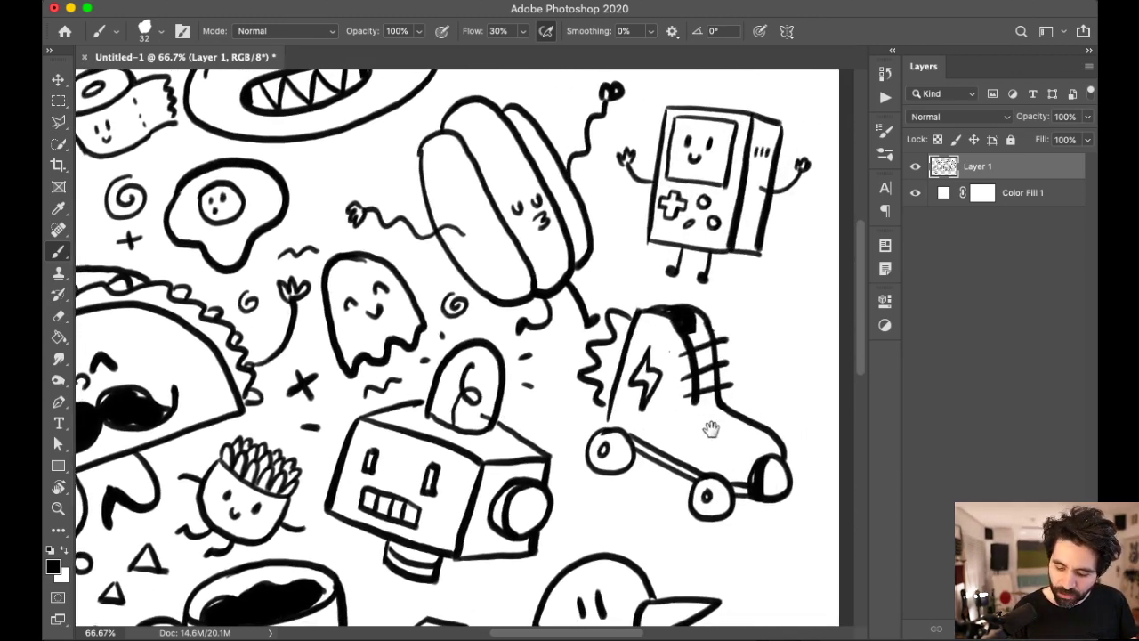
pyautogui.scroll(-4, 712, 398)
pyautogui.hscroll(-10, 711, 397)
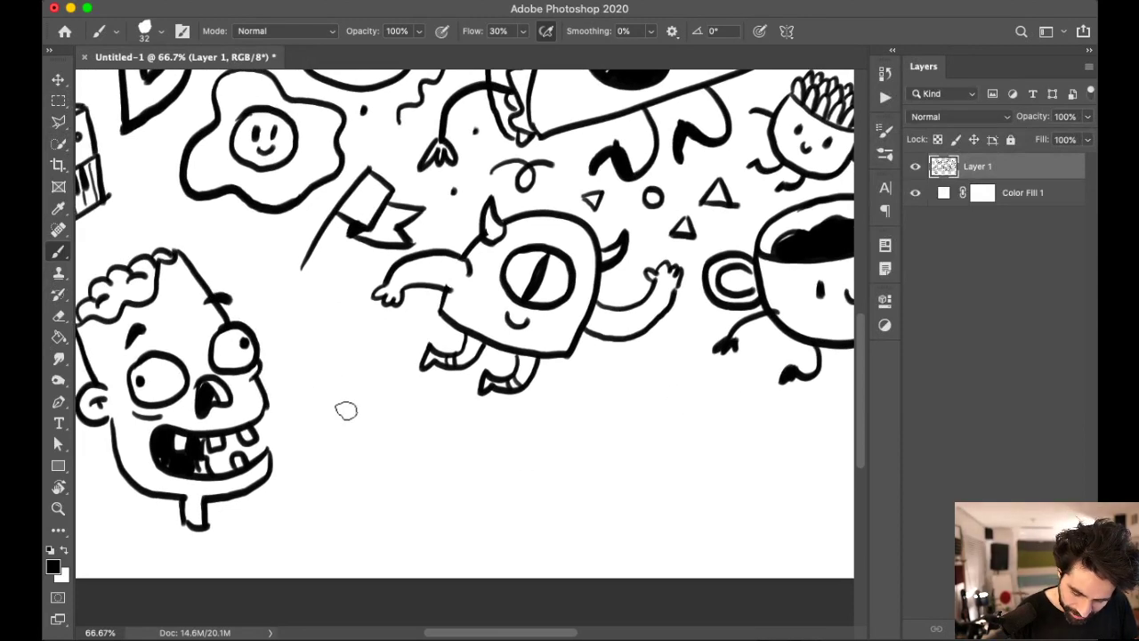
# Step: Outline a half-peeled banana, erase its stray top arc, and give it a smile
pyautogui.moveTo(331, 411)
pyautogui.mouseDown()
pyautogui.moveTo(307, 336)
pyautogui.moveTo(339, 300)
pyautogui.moveTo(369, 335)
pyautogui.moveTo(379, 380)
pyautogui.moveTo(372, 396)
pyautogui.moveTo(311, 416)
pyautogui.moveTo(306, 482)
pyautogui.moveTo(361, 430)
pyautogui.moveTo(377, 426)
pyautogui.moveTo(376, 436)
pyautogui.moveTo(395, 414)
pyautogui.moveTo(433, 421)
pyautogui.moveTo(405, 394)
pyautogui.moveTo(440, 406)
pyautogui.moveTo(379, 432)
pyautogui.moveTo(394, 408)
pyautogui.moveTo(424, 443)
pyautogui.moveTo(398, 405)
pyautogui.moveTo(386, 417)
pyautogui.moveTo(425, 399)
pyautogui.moveTo(439, 434)
pyautogui.mouseUp()
pyautogui.press('super+z')
pyautogui.press('super+z')
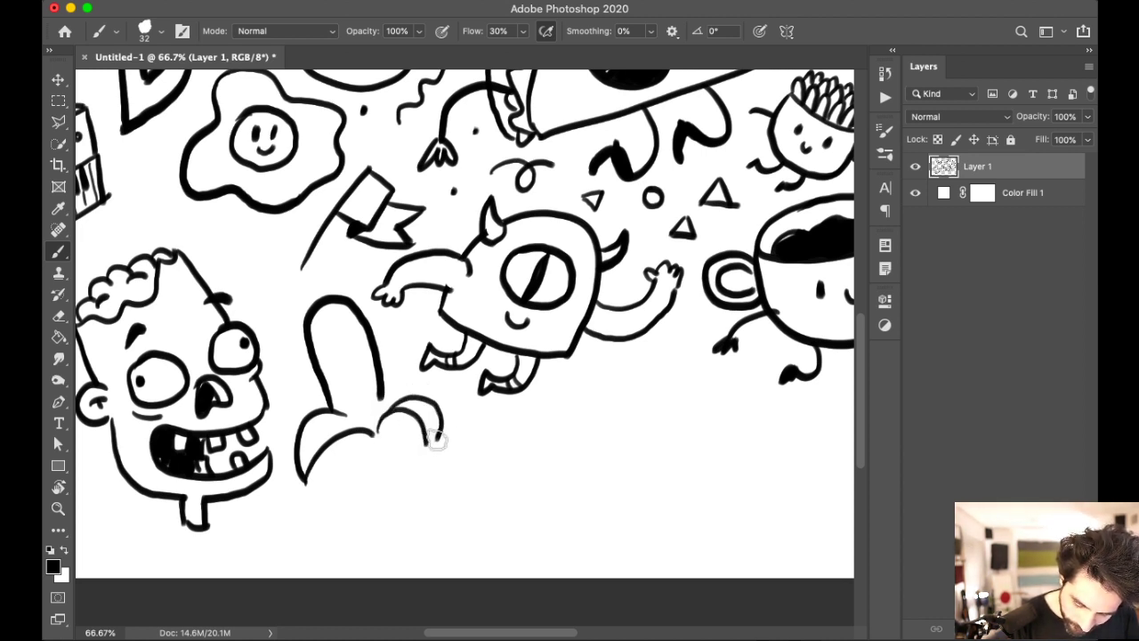
pyautogui.moveTo(335, 412)
pyautogui.mouseDown()
pyautogui.moveTo(358, 431)
pyautogui.moveTo(329, 538)
pyautogui.mouseUp()
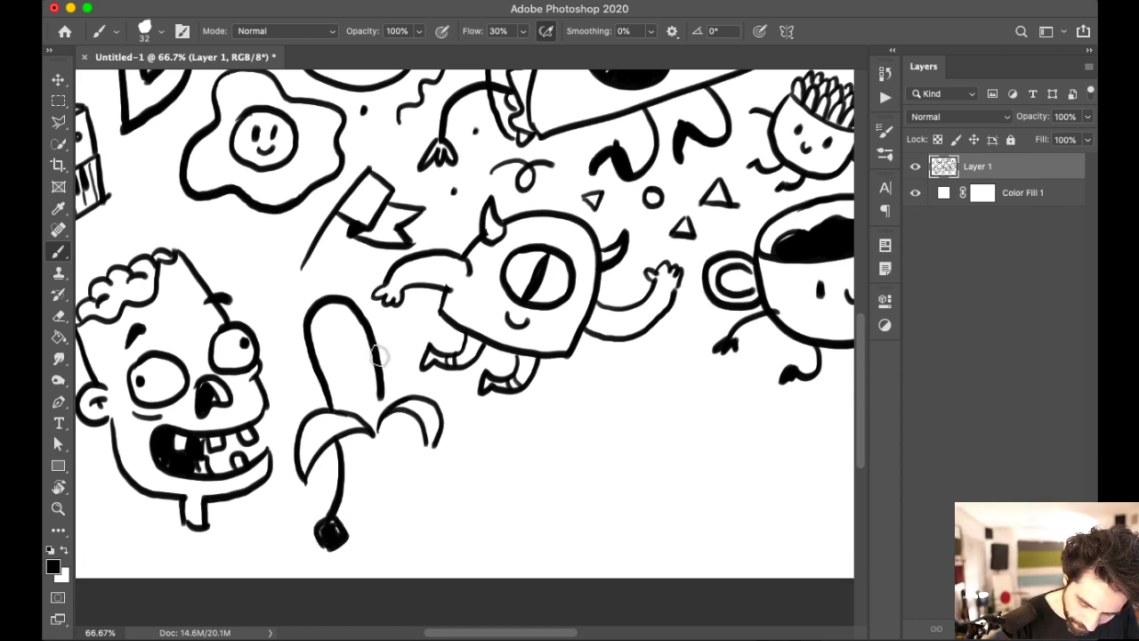
pyautogui.press('e')
pyautogui.moveTo(378, 372)
pyautogui.mouseDown()
pyautogui.moveTo(363, 326)
pyautogui.moveTo(330, 300)
pyautogui.moveTo(392, 381)
pyautogui.moveTo(399, 472)
pyautogui.moveTo(363, 526)
pyautogui.mouseUp()
pyautogui.press('b')
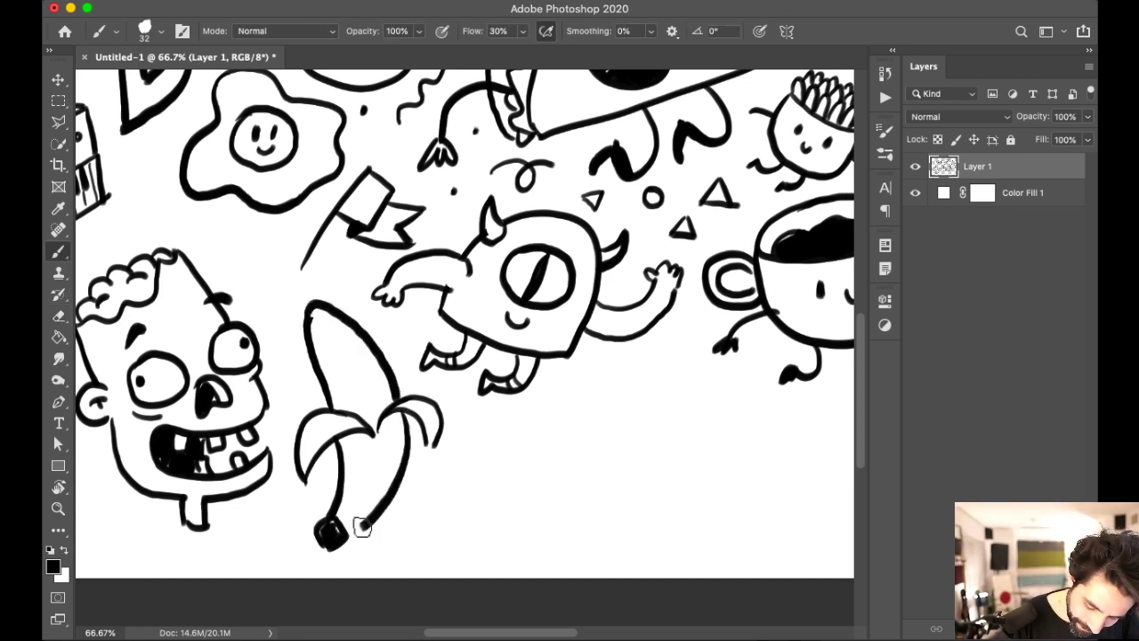
pyautogui.moveTo(374, 436); pyautogui.dragTo(364, 491)
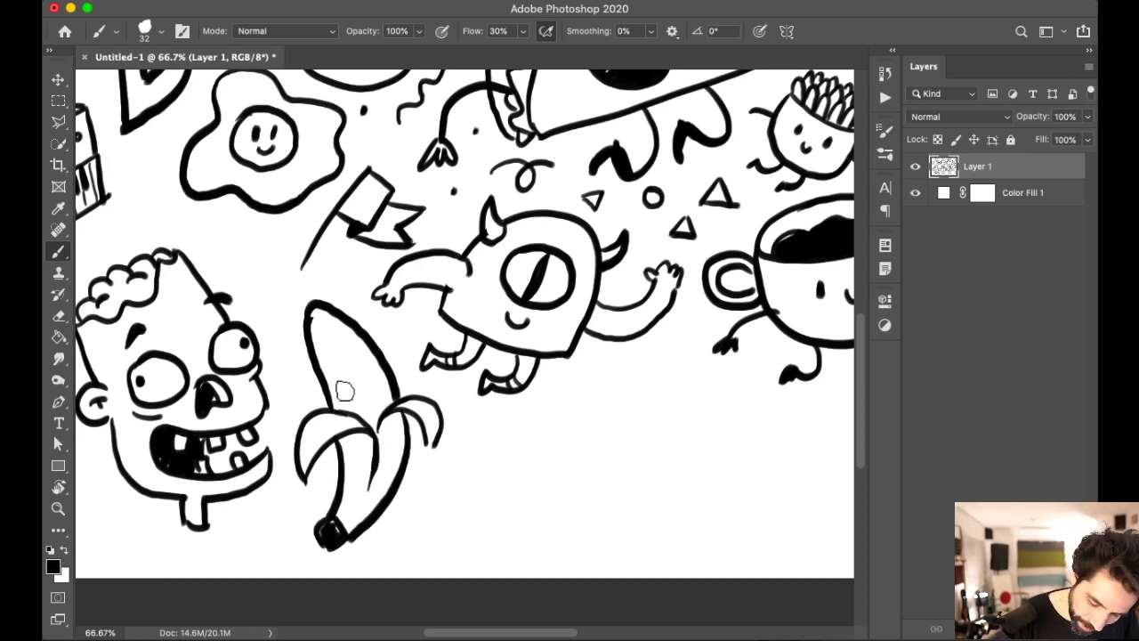
pyautogui.moveTo(355, 393); pyautogui.dragTo(367, 392)
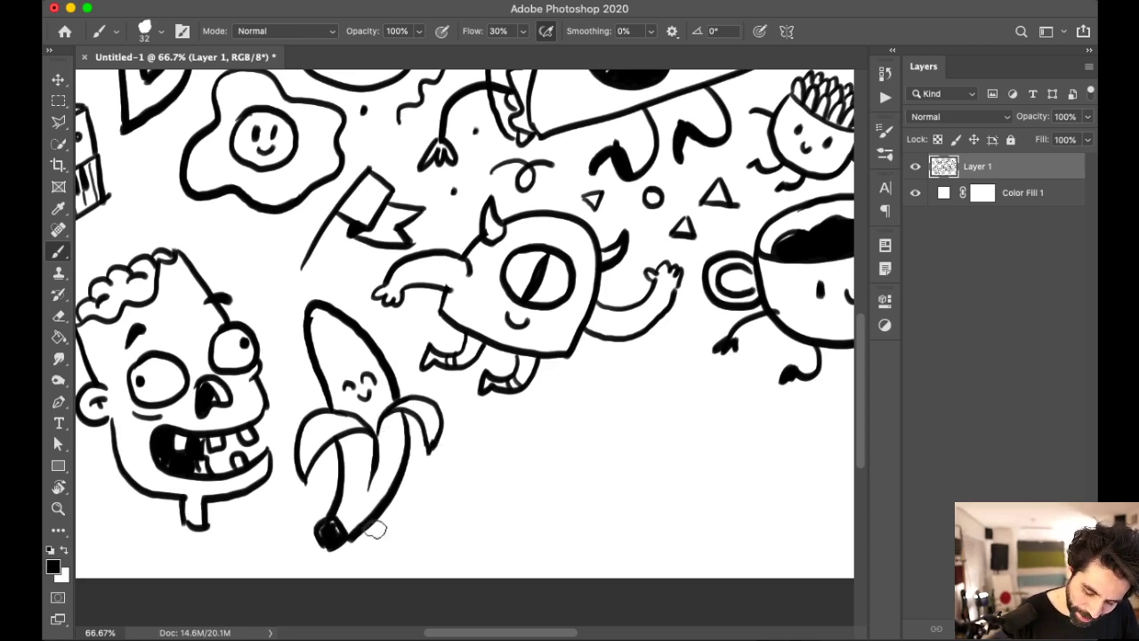
# Step: Give the banana two arms with a small hand and add motion dashes beside it
pyautogui.scroll(-3, 582, 392)
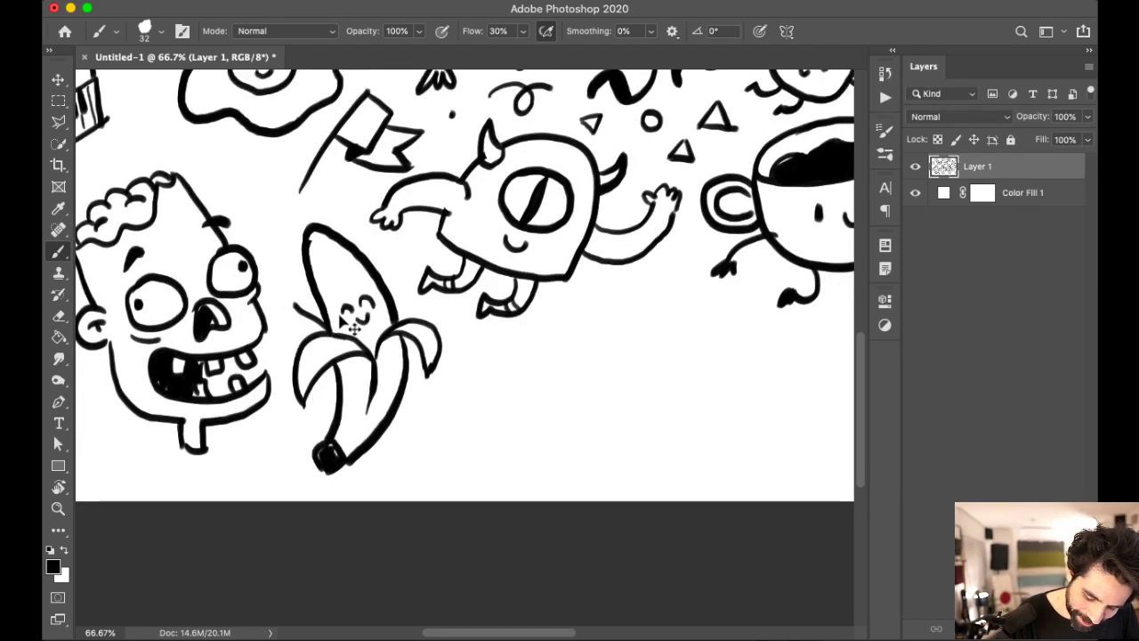
pyautogui.moveTo(313, 324); pyautogui.dragTo(289, 318)
pyautogui.moveTo(398, 312); pyautogui.dragTo(406, 264)
pyautogui.moveTo(616, 355)
pyautogui.mouseDown()
pyautogui.moveTo(575, 331)
pyautogui.moveTo(691, 385)
pyautogui.mouseUp()
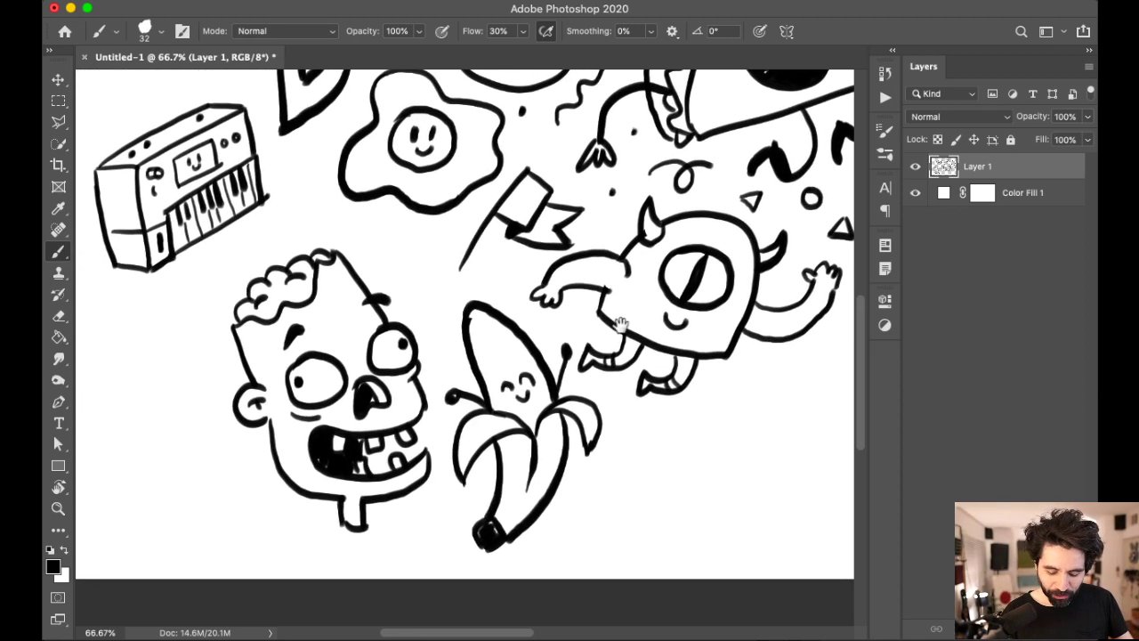
pyautogui.moveTo(443, 322); pyautogui.dragTo(448, 320)
pyautogui.moveTo(444, 339); pyautogui.dragTo(450, 336)
pyautogui.moveTo(501, 300); pyautogui.dragTo(505, 294)
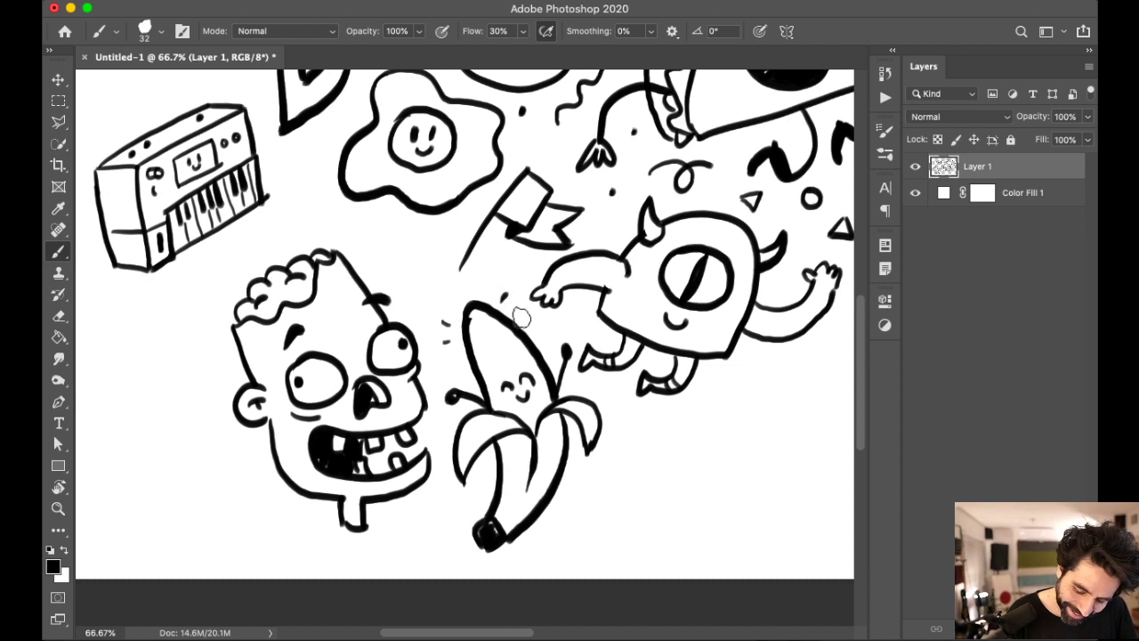
pyautogui.moveTo(724, 347); pyautogui.dragTo(656, 387)
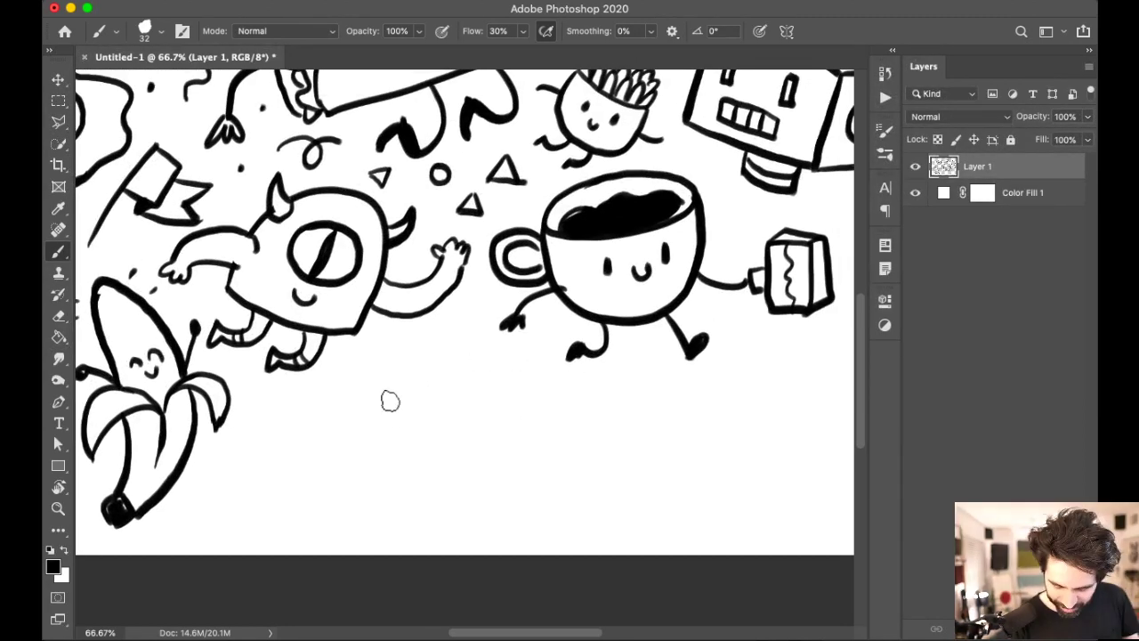
# Step: Draw the pizza slice's curved crust and its underside line
pyautogui.moveTo(354, 398)
pyautogui.mouseDown()
pyautogui.moveTo(448, 330)
pyautogui.moveTo(461, 334)
pyautogui.mouseUp()
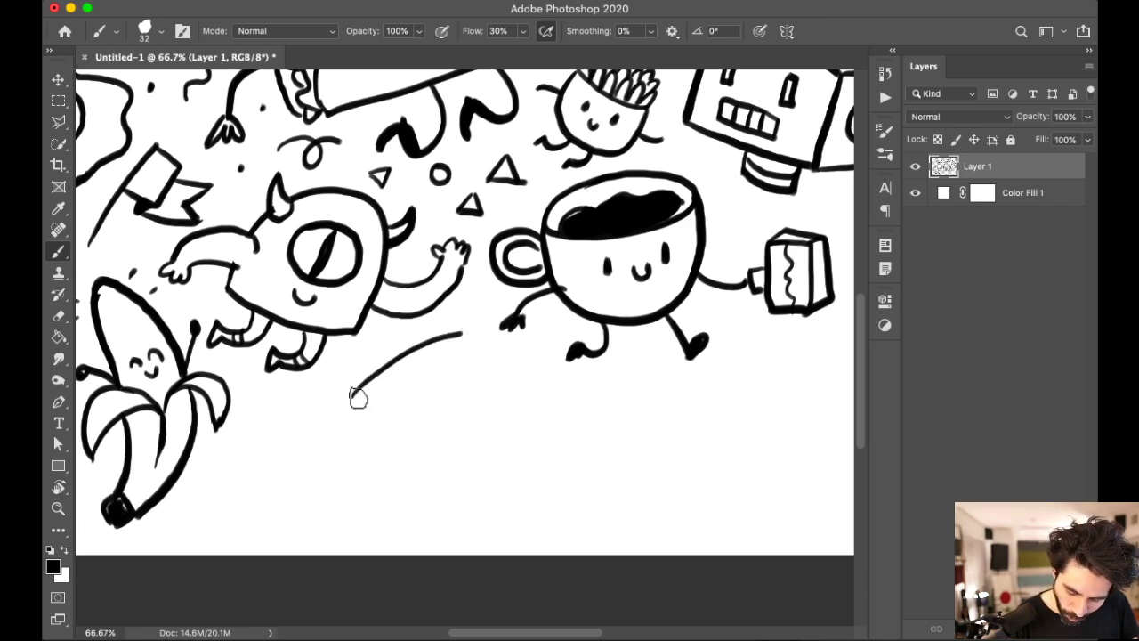
pyautogui.hotkey('ctrl', 'z')
pyautogui.moveTo(344, 401); pyautogui.dragTo(442, 336)
pyautogui.moveTo(342, 404)
pyautogui.mouseDown()
pyautogui.moveTo(463, 348)
pyautogui.moveTo(472, 331)
pyautogui.mouseUp()
pyautogui.hotkey('ctrl', 'z')
pyautogui.moveTo(341, 405)
pyautogui.mouseDown()
pyautogui.moveTo(359, 419)
pyautogui.moveTo(470, 350)
pyautogui.moveTo(465, 338)
pyautogui.moveTo(469, 352)
pyautogui.mouseUp()
# Step: Draw the slice's edges and point, a dripping left edge, cheese line, pepperoni and drip arc
pyautogui.moveTo(364, 422); pyautogui.dragTo(472, 499)
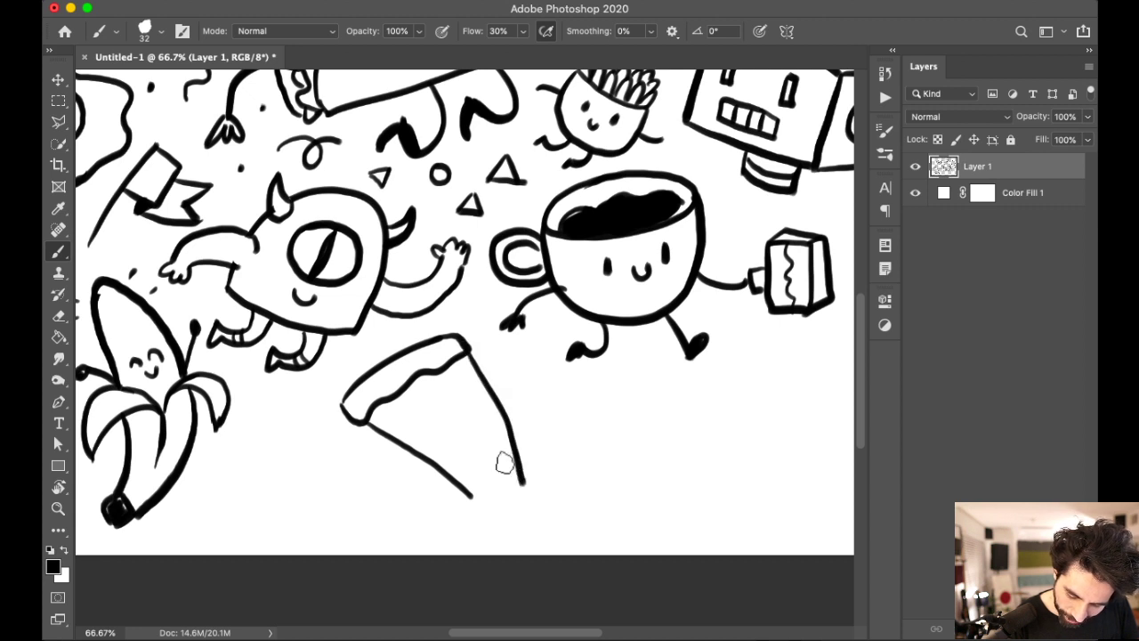
pyautogui.press('super+z')
pyautogui.moveTo(360, 425)
pyautogui.mouseDown()
pyautogui.moveTo(394, 475)
pyautogui.moveTo(436, 503)
pyautogui.mouseUp()
pyautogui.press('super+z')
pyautogui.moveTo(466, 355); pyautogui.dragTo(517, 471)
pyautogui.moveTo(443, 485)
pyautogui.mouseDown()
pyautogui.moveTo(508, 501)
pyautogui.moveTo(516, 471)
pyautogui.moveTo(519, 498)
pyautogui.mouseUp()
pyautogui.moveTo(364, 427)
pyautogui.mouseDown()
pyautogui.moveTo(378, 473)
pyautogui.moveTo(391, 462)
pyautogui.moveTo(411, 489)
pyautogui.moveTo(444, 486)
pyautogui.mouseUp()
pyautogui.moveTo(386, 442); pyautogui.dragTo(407, 452)
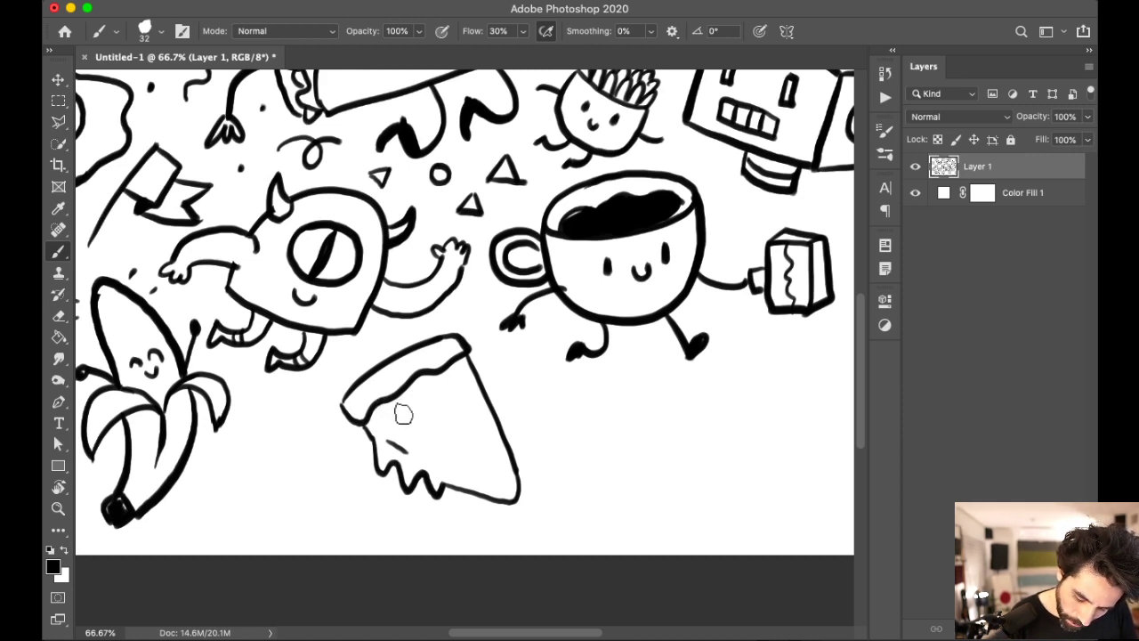
pyautogui.moveTo(405, 407)
pyautogui.mouseDown()
pyautogui.moveTo(422, 427)
pyautogui.moveTo(402, 408)
pyautogui.moveTo(491, 413)
pyautogui.mouseUp()
pyautogui.moveTo(455, 479); pyautogui.dragTo(486, 490)
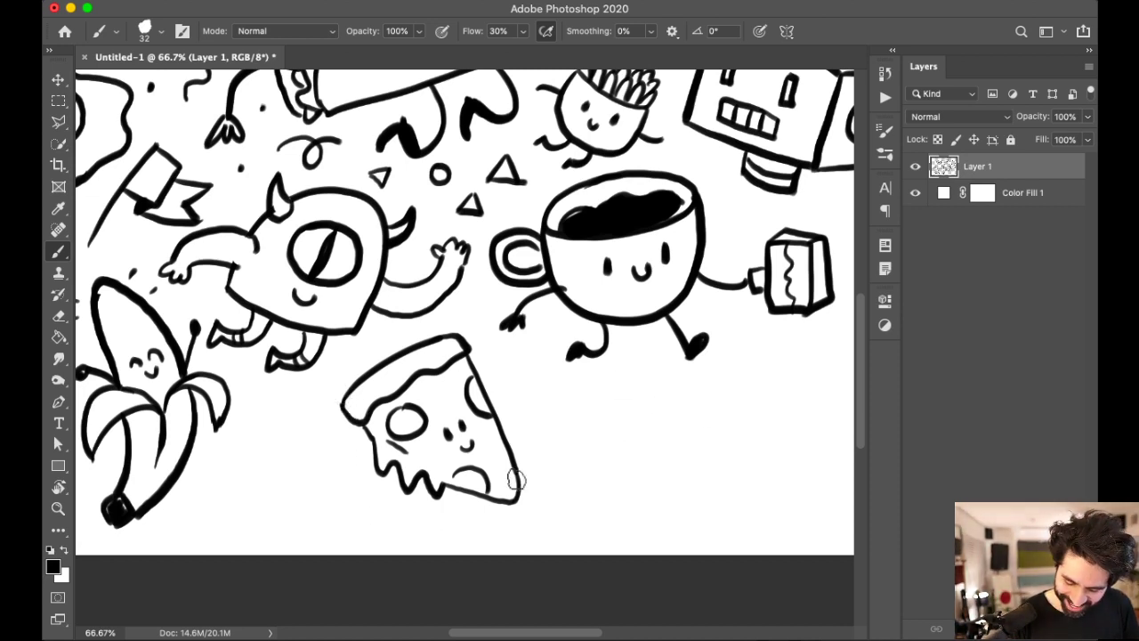
# Step: Add a leg with a foot and left and right arms to the pizza slice
pyautogui.moveTo(456, 498)
pyautogui.mouseDown()
pyautogui.moveTo(437, 522)
pyautogui.moveTo(453, 507)
pyautogui.moveTo(484, 528)
pyautogui.mouseUp()
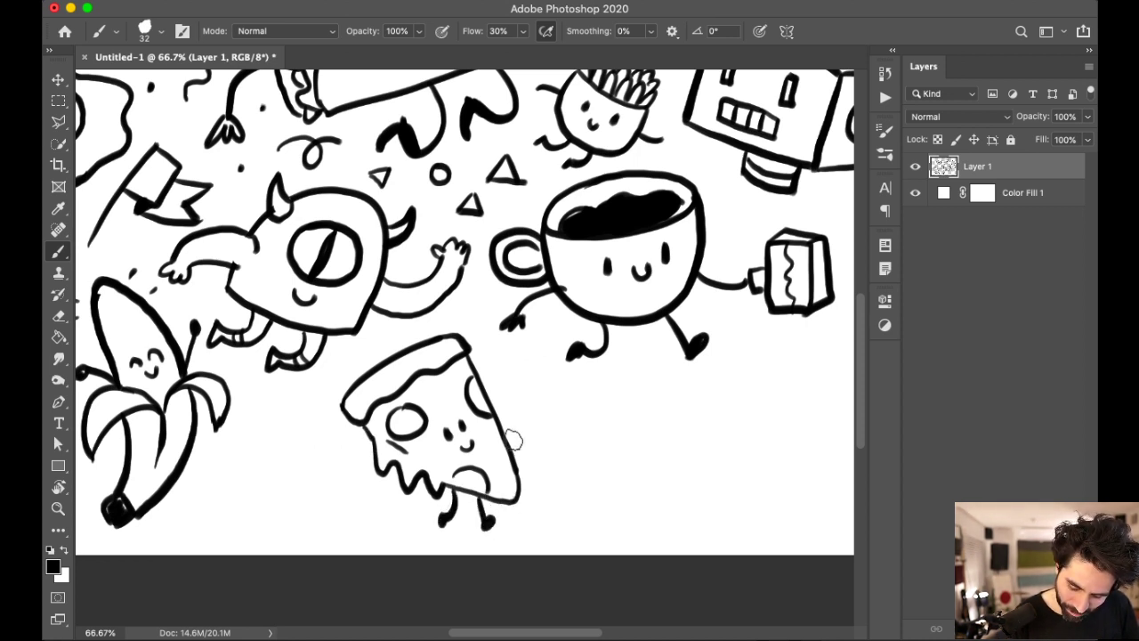
pyautogui.moveTo(497, 423); pyautogui.dragTo(514, 407)
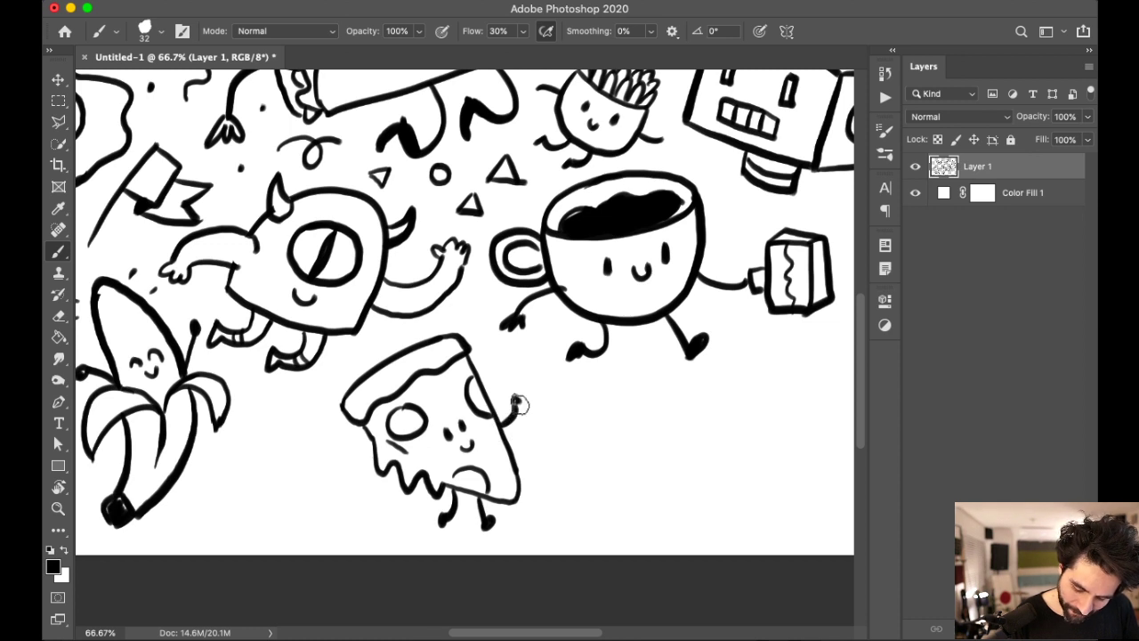
pyautogui.moveTo(374, 453); pyautogui.dragTo(346, 457)
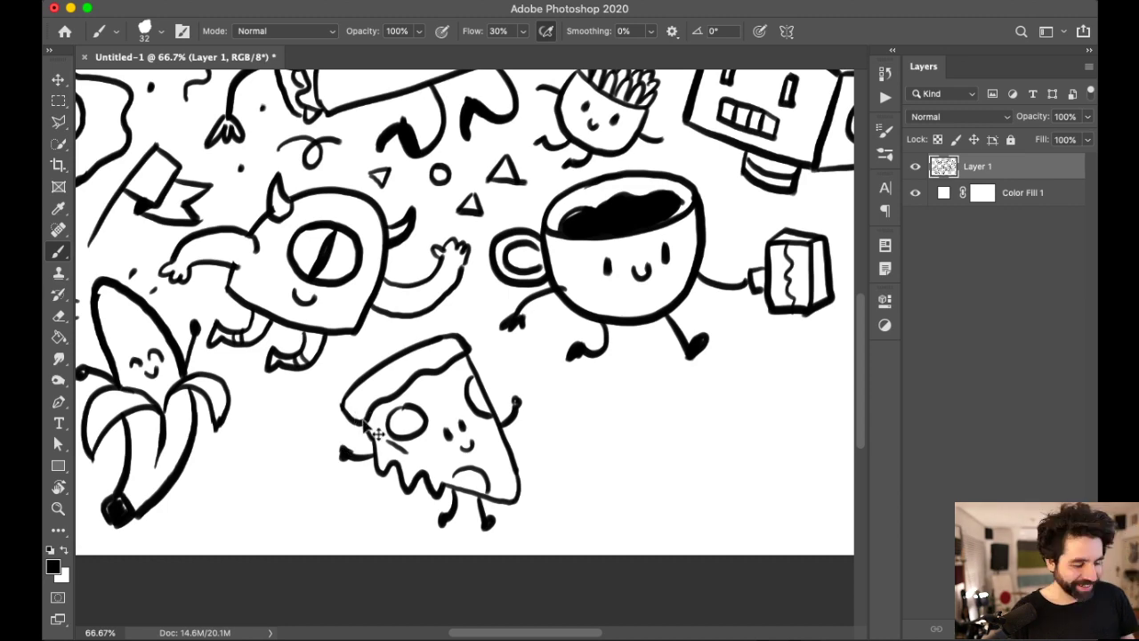
# Step: Read the live-stream chat in YouTube Studio, then return to the canvas
pyautogui.press('super+Tab')
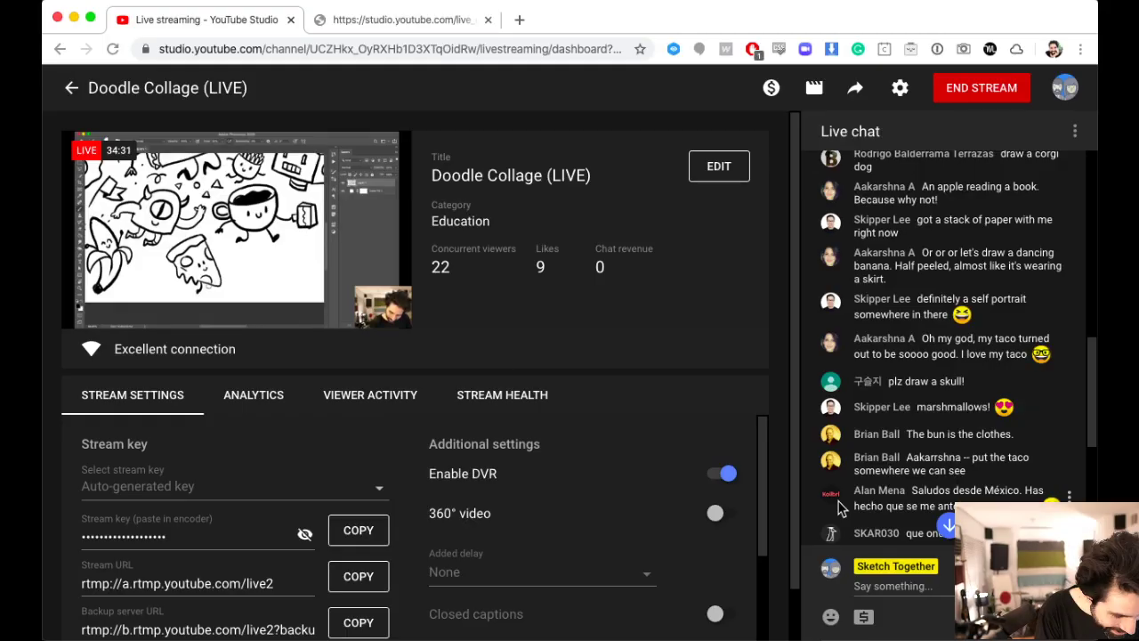
pyautogui.scroll(-3, 1003, 415)
pyautogui.scroll(-3, 1003, 416)
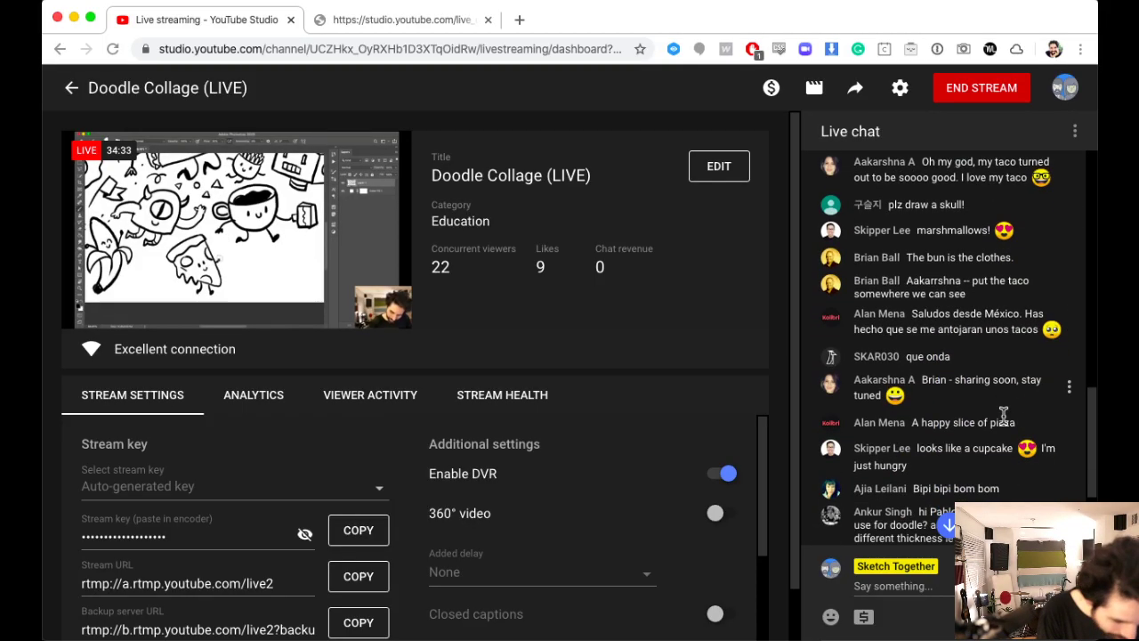
pyautogui.scroll(-1, 1006, 422)
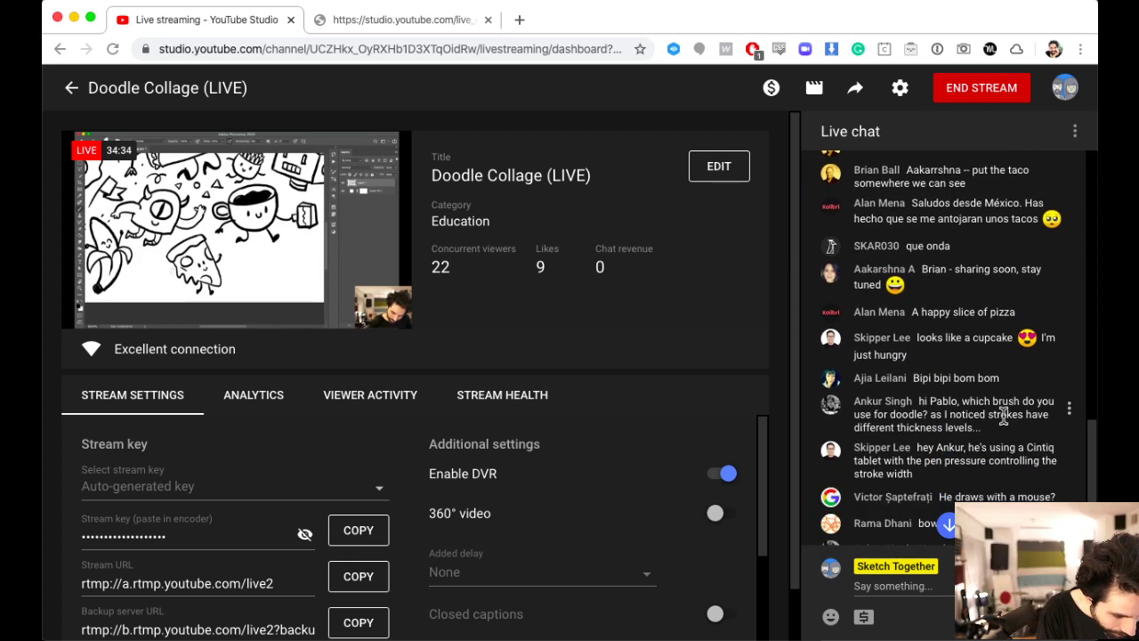
pyautogui.scroll(-3, 1002, 415)
pyautogui.press('super+Tab')
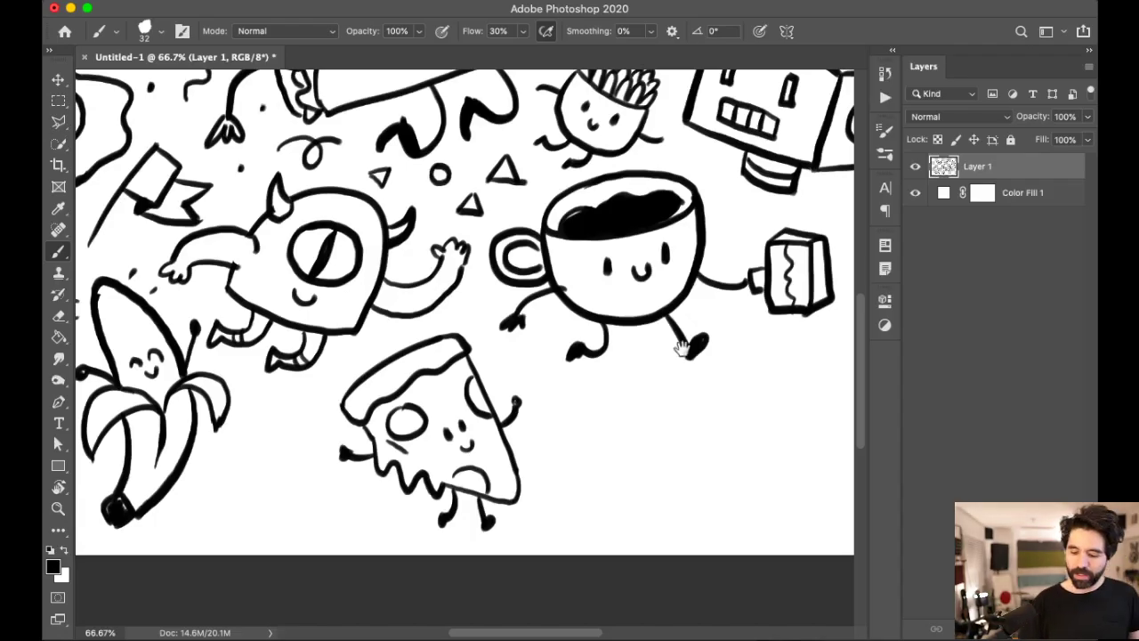
pyautogui.scroll(3, 636, 332)
pyautogui.scroll(10, 636, 332)
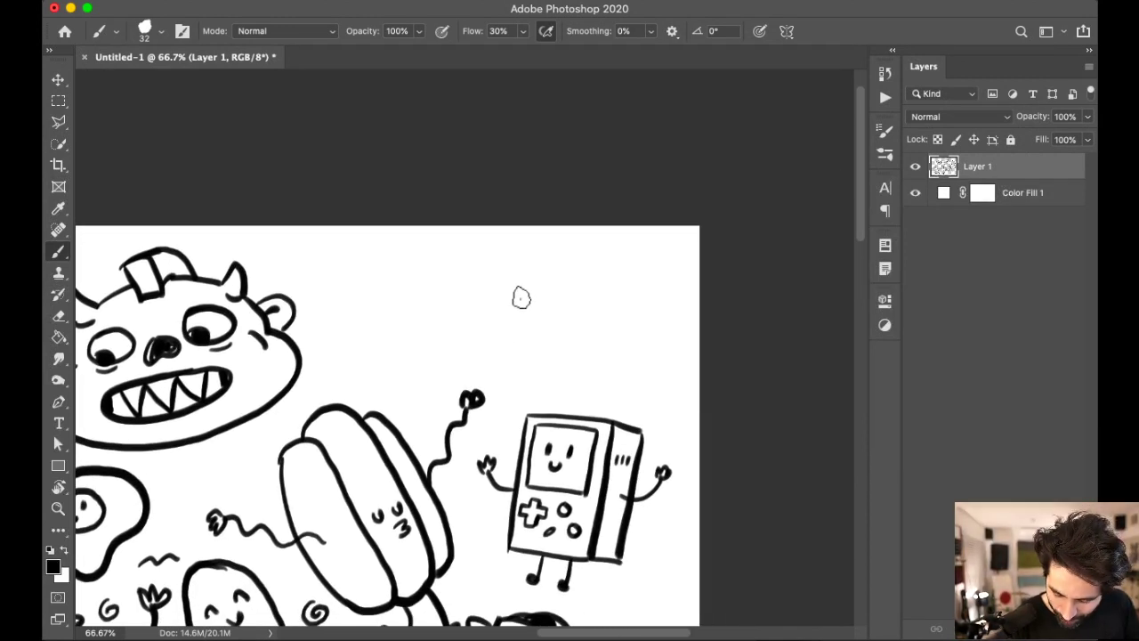
# Step: Draw the cupcake's left side, trim its top with the Eraser, and ink the frosting curve
pyautogui.moveTo(521, 297)
pyautogui.mouseDown()
pyautogui.moveTo(512, 368)
pyautogui.moveTo(569, 389)
pyautogui.moveTo(606, 368)
pyautogui.mouseUp()
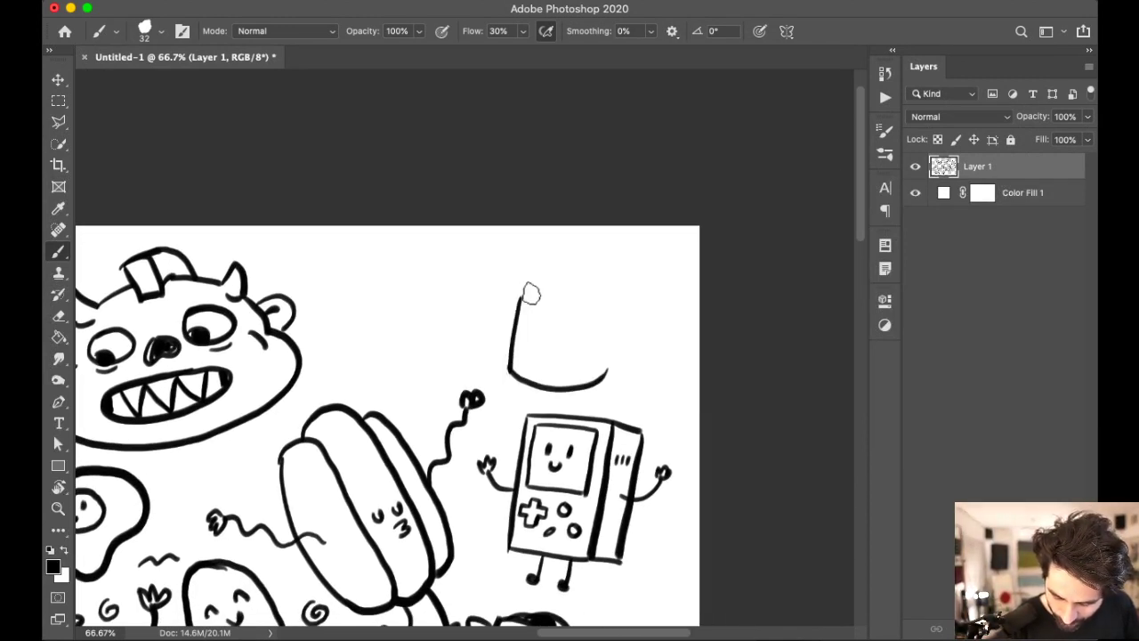
pyautogui.press('e')
pyautogui.moveTo(529, 300)
pyautogui.mouseDown()
pyautogui.moveTo(510, 317)
pyautogui.moveTo(536, 332)
pyautogui.moveTo(616, 331)
pyautogui.mouseUp()
pyautogui.press('b')
pyautogui.moveTo(504, 322)
pyautogui.mouseDown()
pyautogui.moveTo(501, 297)
pyautogui.moveTo(542, 241)
pyautogui.mouseUp()
pyautogui.press('super+z')
pyautogui.moveTo(501, 322)
pyautogui.mouseDown()
pyautogui.moveTo(526, 279)
pyautogui.moveTo(568, 250)
pyautogui.moveTo(532, 264)
pyautogui.moveTo(572, 236)
pyautogui.moveTo(610, 280)
pyautogui.moveTo(615, 331)
pyautogui.mouseUp()
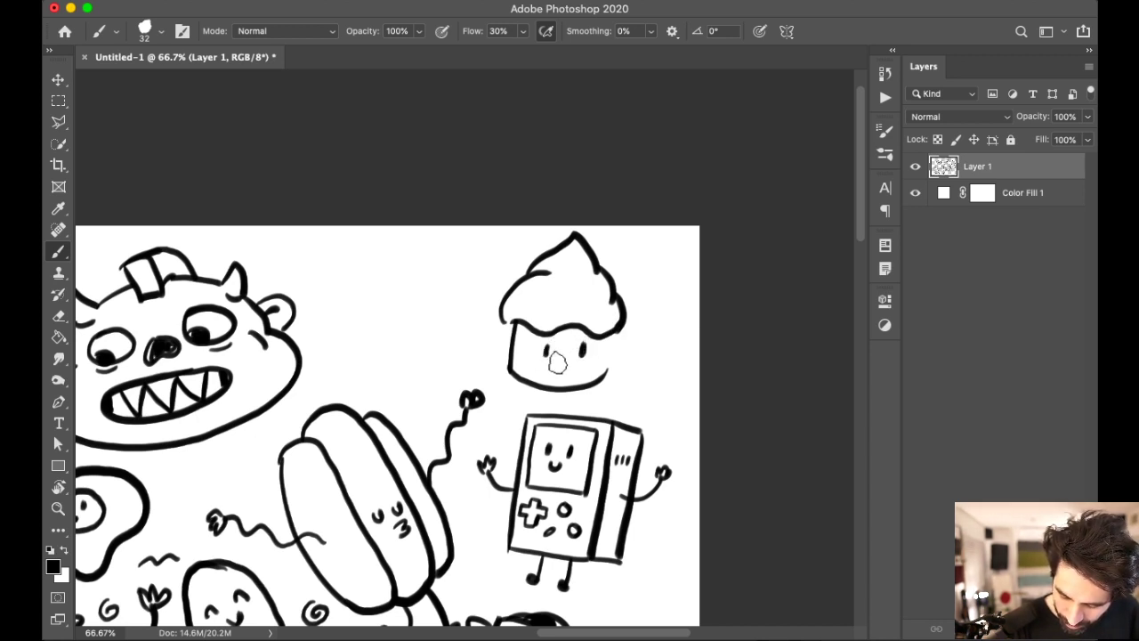
# Step: Complete the cupcake's right side and bottom corner, and add left and right arms
pyautogui.moveTo(609, 343); pyautogui.dragTo(601, 374)
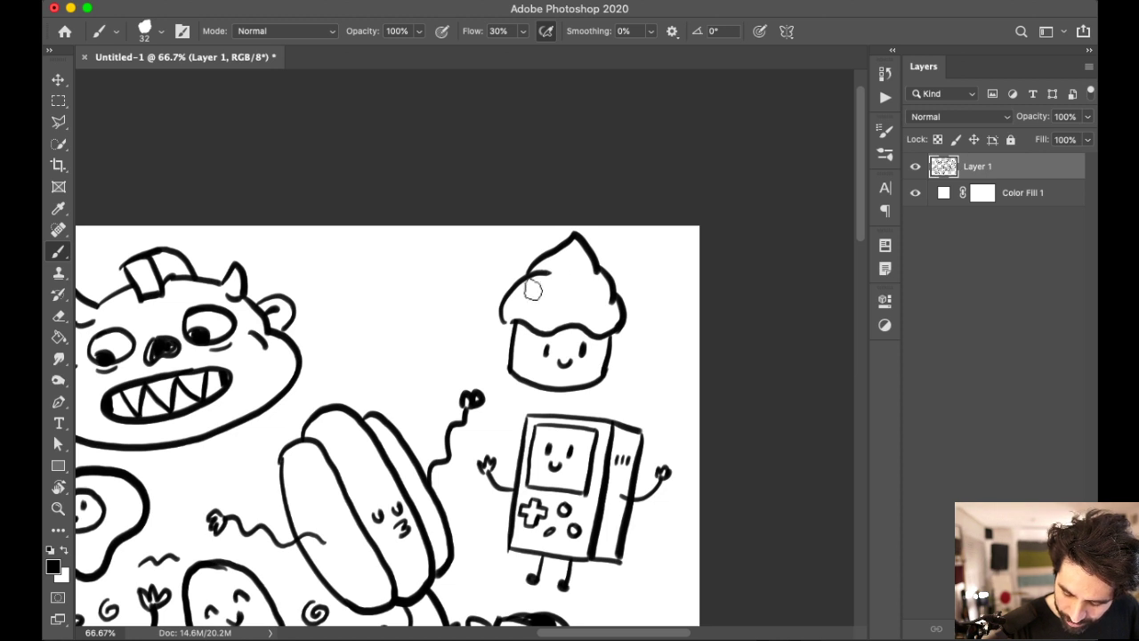
pyautogui.moveTo(503, 313); pyautogui.dragTo(514, 329)
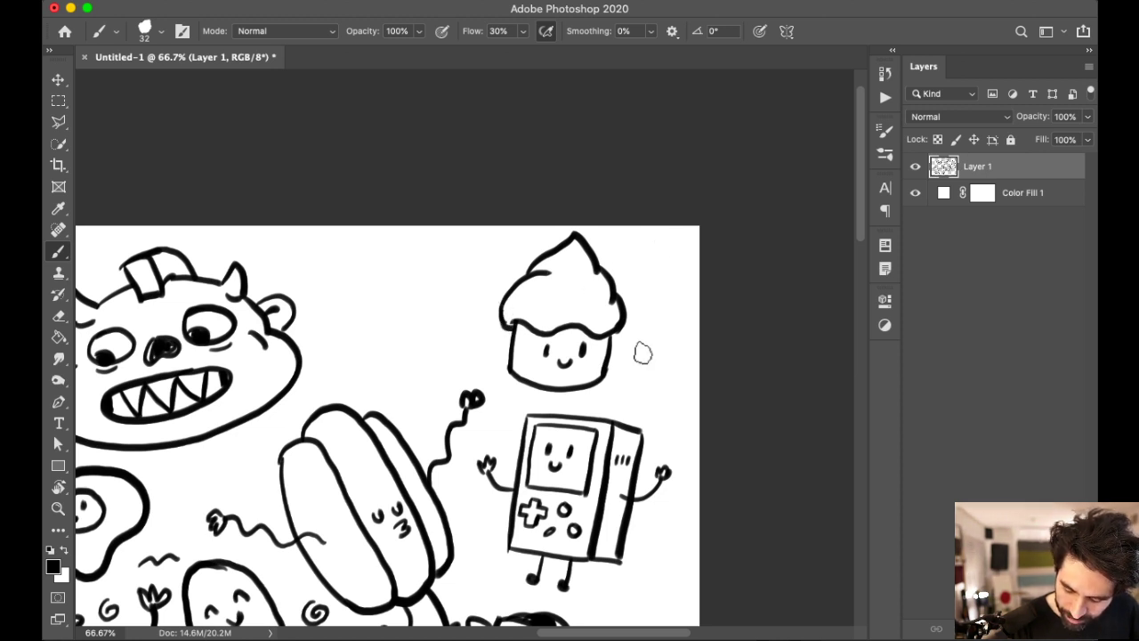
pyautogui.moveTo(527, 391)
pyautogui.mouseDown()
pyautogui.moveTo(517, 394)
pyautogui.moveTo(576, 395)
pyautogui.moveTo(568, 402)
pyautogui.mouseUp()
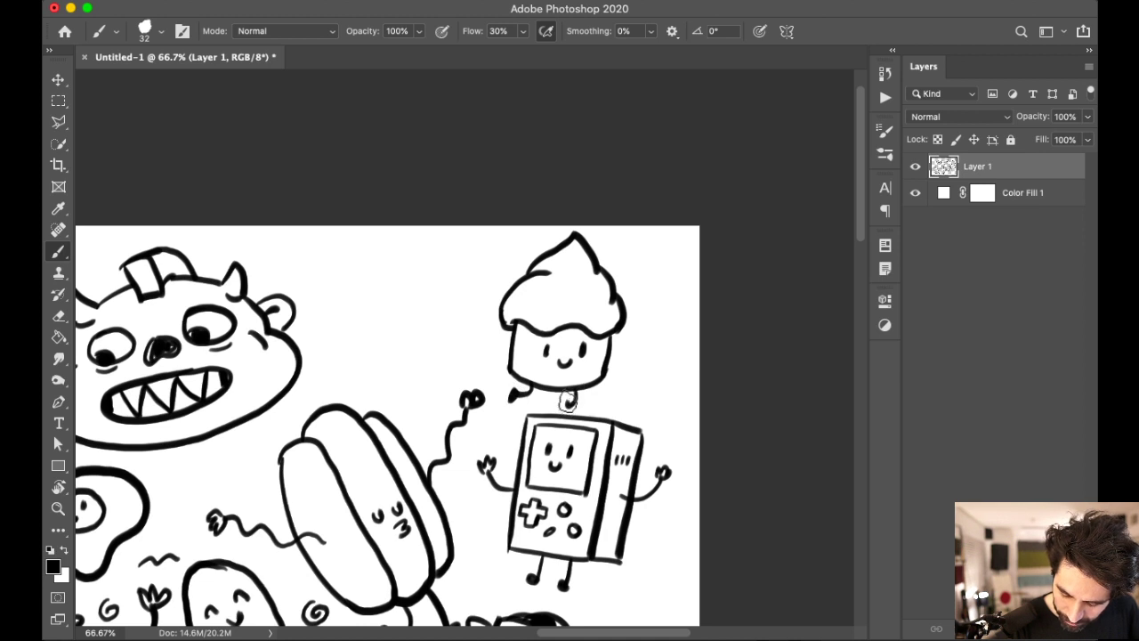
pyautogui.moveTo(514, 344); pyautogui.dragTo(478, 342)
pyautogui.moveTo(612, 346); pyautogui.dragTo(633, 345)
pyautogui.scroll(-15, 623, 329)
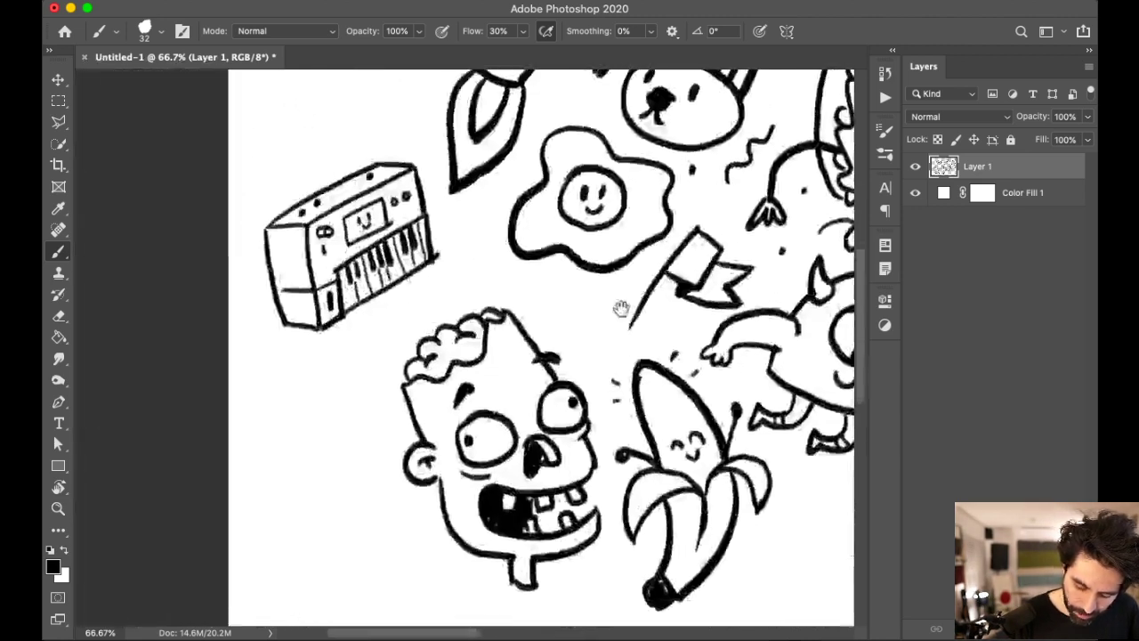
# Step: Draw the muffin's wavy top, cup, smile and chocolate chips left of the zombie
pyautogui.moveTo(620, 308); pyautogui.dragTo(678, 236)
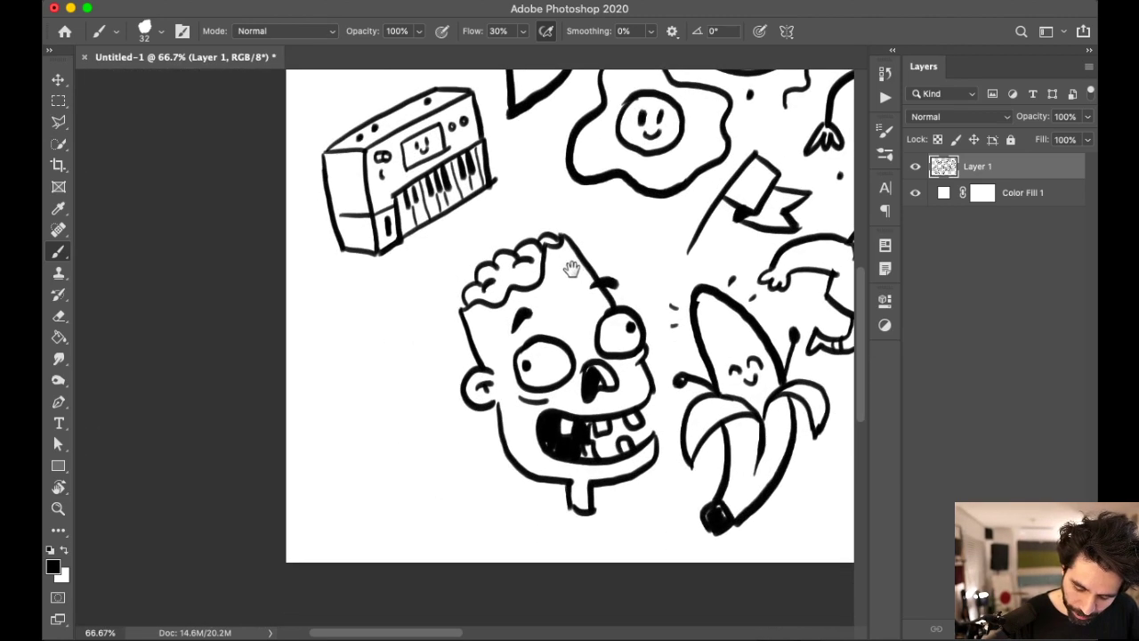
pyautogui.moveTo(331, 407)
pyautogui.mouseDown()
pyautogui.moveTo(321, 364)
pyautogui.moveTo(351, 313)
pyautogui.moveTo(407, 319)
pyautogui.moveTo(431, 352)
pyautogui.mouseUp()
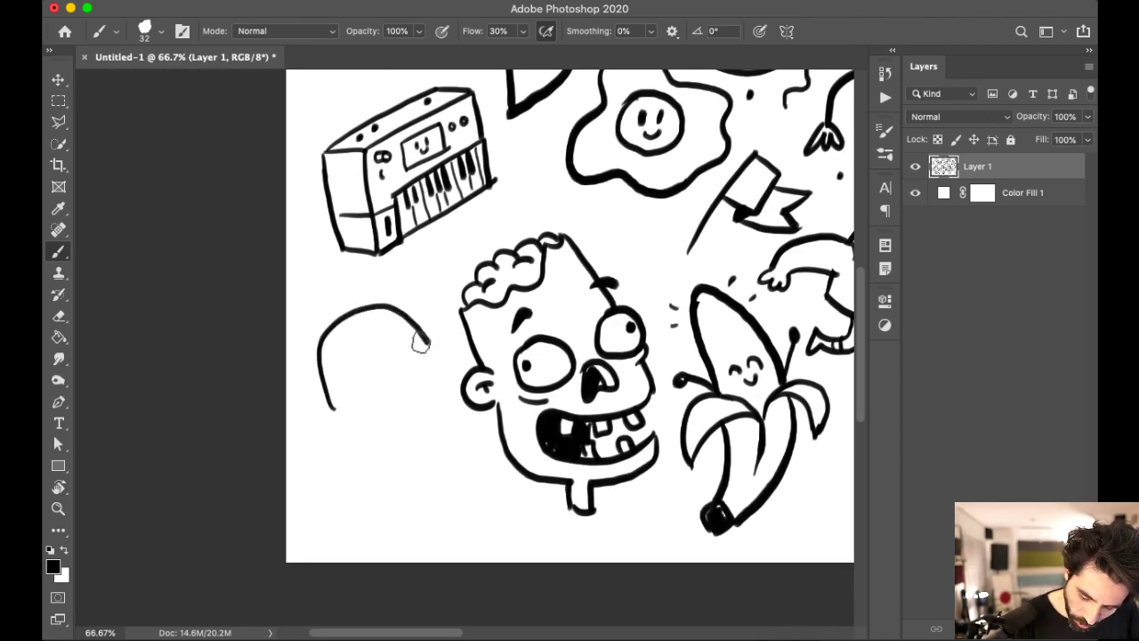
pyautogui.hotkey('ctrl', 'z')
pyautogui.moveTo(321, 410)
pyautogui.mouseDown()
pyautogui.moveTo(367, 322)
pyautogui.moveTo(432, 355)
pyautogui.mouseUp()
pyautogui.moveTo(319, 412)
pyautogui.mouseDown()
pyautogui.moveTo(386, 394)
pyautogui.moveTo(436, 355)
pyautogui.mouseUp()
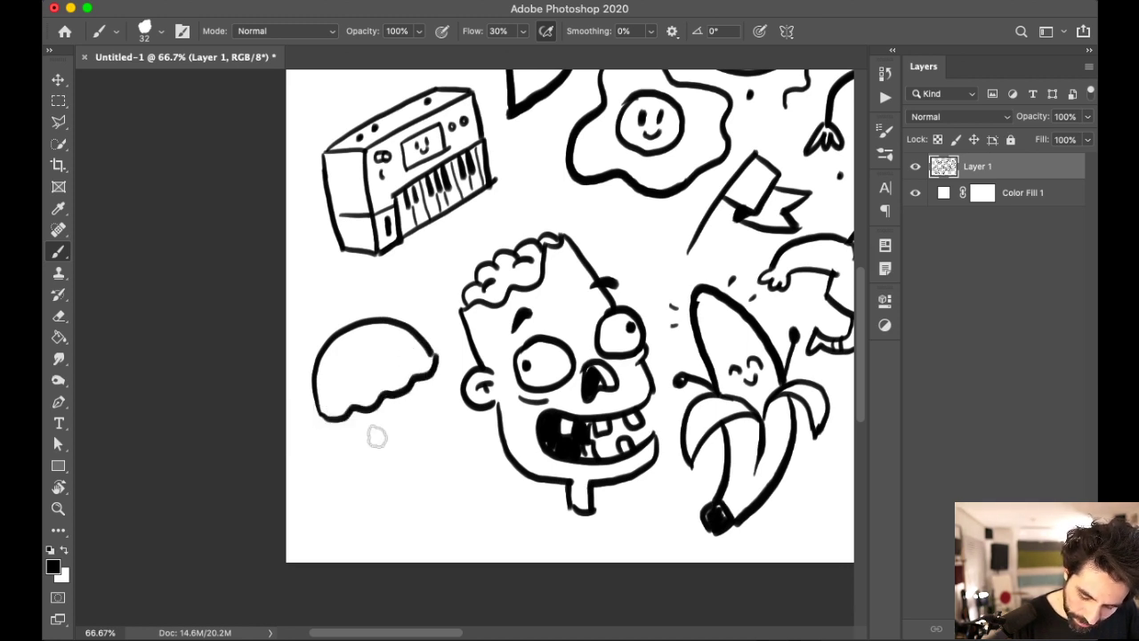
pyautogui.moveTo(338, 418)
pyautogui.mouseDown()
pyautogui.moveTo(366, 456)
pyautogui.moveTo(411, 451)
pyautogui.moveTo(440, 400)
pyautogui.mouseUp()
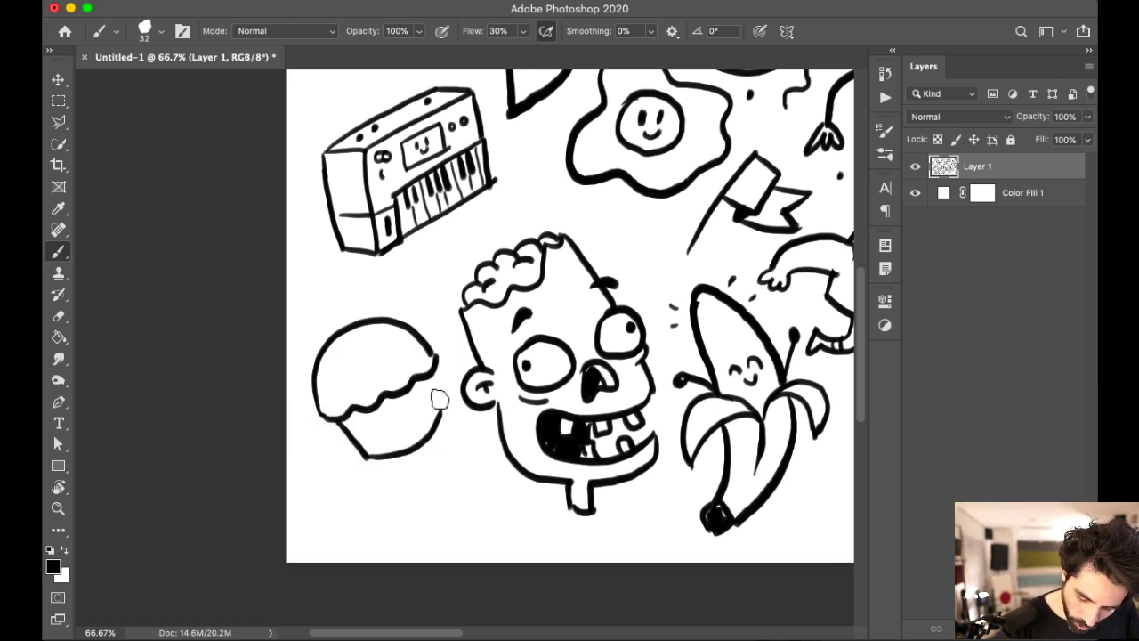
pyautogui.press('super+z')
pyautogui.moveTo(368, 453)
pyautogui.mouseDown()
pyautogui.moveTo(433, 437)
pyautogui.moveTo(434, 374)
pyautogui.mouseUp()
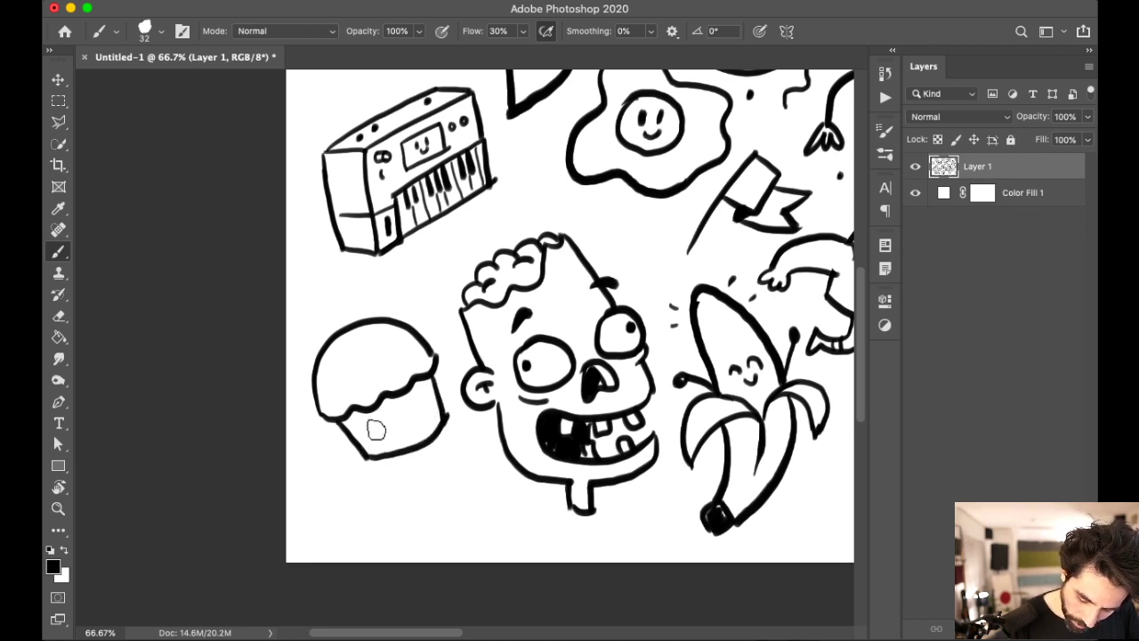
pyautogui.moveTo(373, 429); pyautogui.dragTo(408, 425)
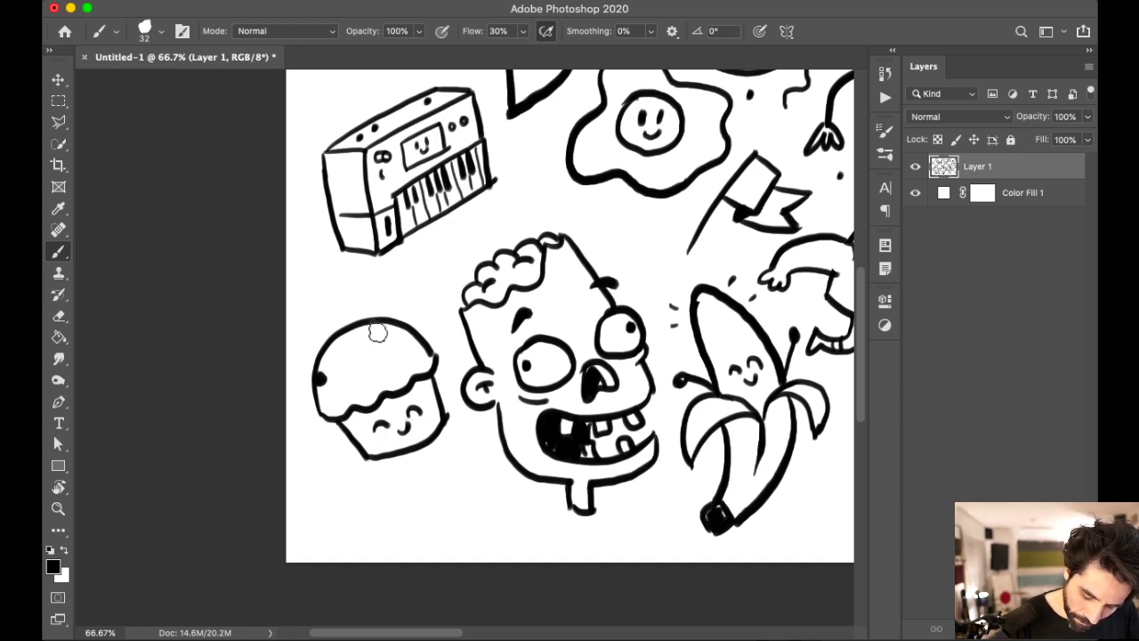
pyautogui.click(401, 357)
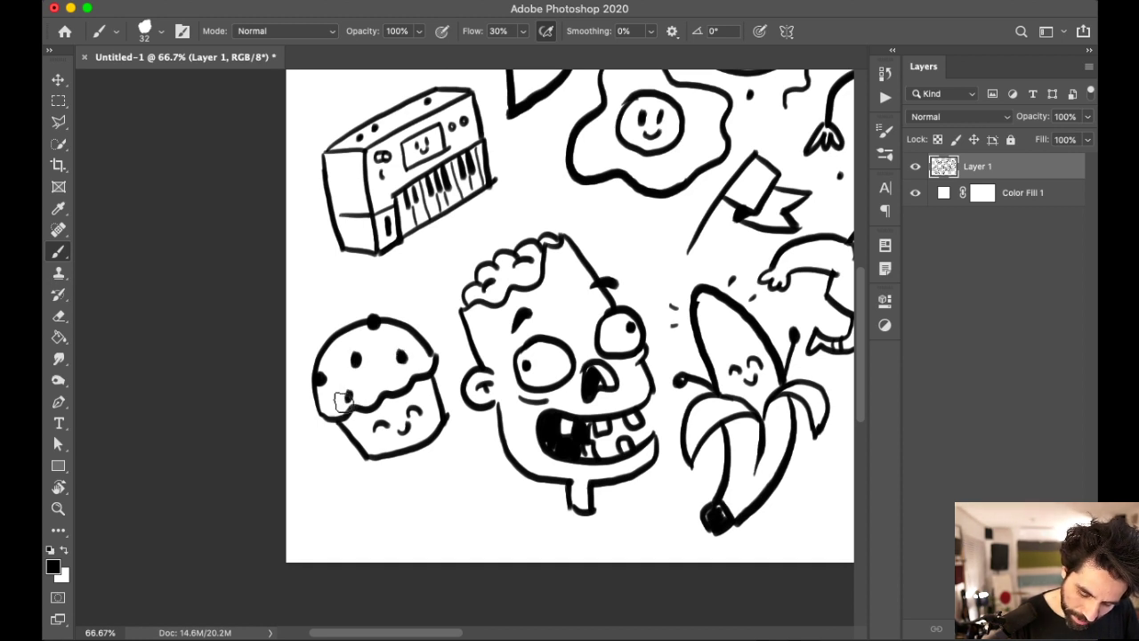
pyautogui.click(319, 412)
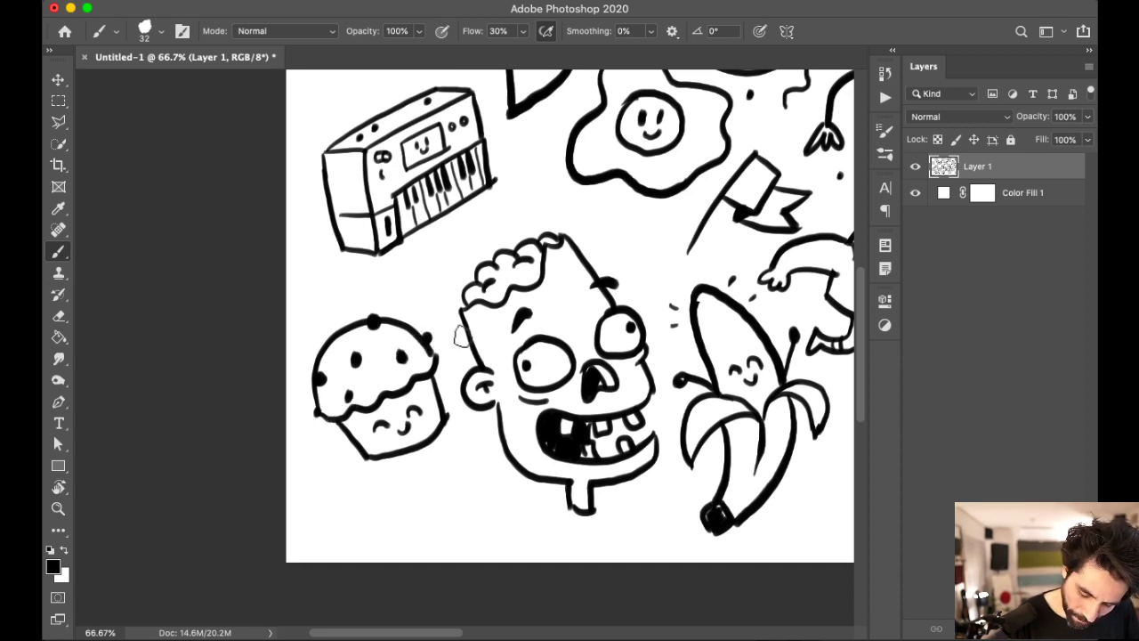
# Step: Add two legs with a solid black left foot and two arms, one raised, to the muffin
pyautogui.scroll(-3, 494, 414)
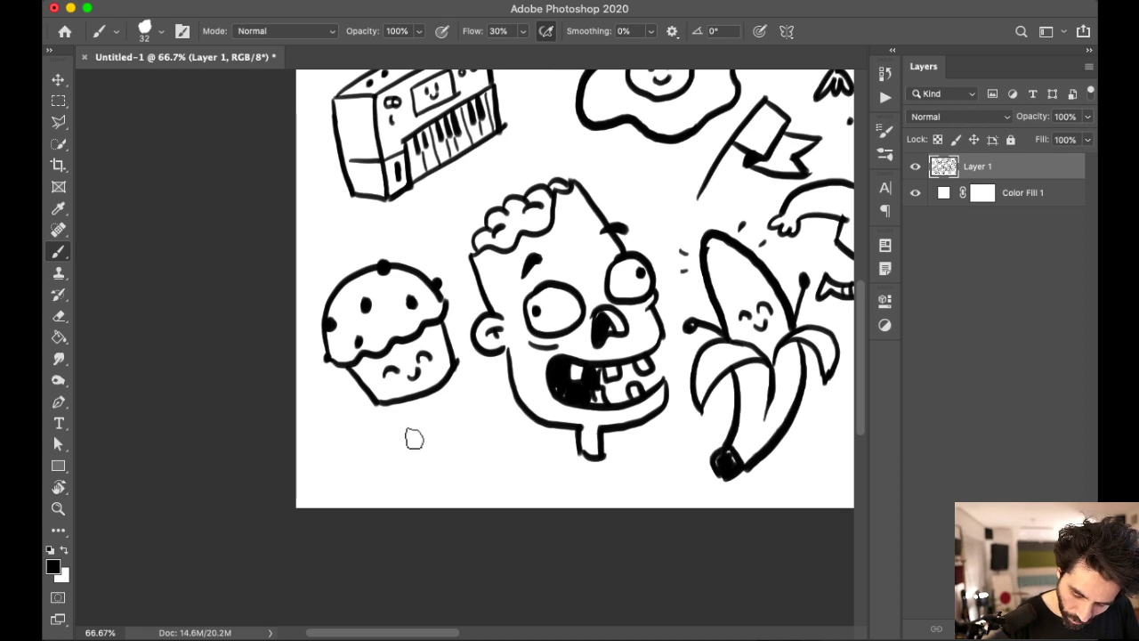
pyautogui.moveTo(389, 403)
pyautogui.mouseDown()
pyautogui.moveTo(391, 496)
pyautogui.moveTo(419, 454)
pyautogui.moveTo(420, 394)
pyautogui.moveTo(452, 422)
pyautogui.moveTo(483, 491)
pyautogui.mouseUp()
pyautogui.moveTo(456, 372)
pyautogui.mouseDown()
pyautogui.moveTo(488, 451)
pyautogui.moveTo(481, 494)
pyautogui.moveTo(501, 488)
pyautogui.moveTo(495, 477)
pyautogui.moveTo(506, 499)
pyautogui.moveTo(487, 468)
pyautogui.moveTo(500, 498)
pyautogui.mouseUp()
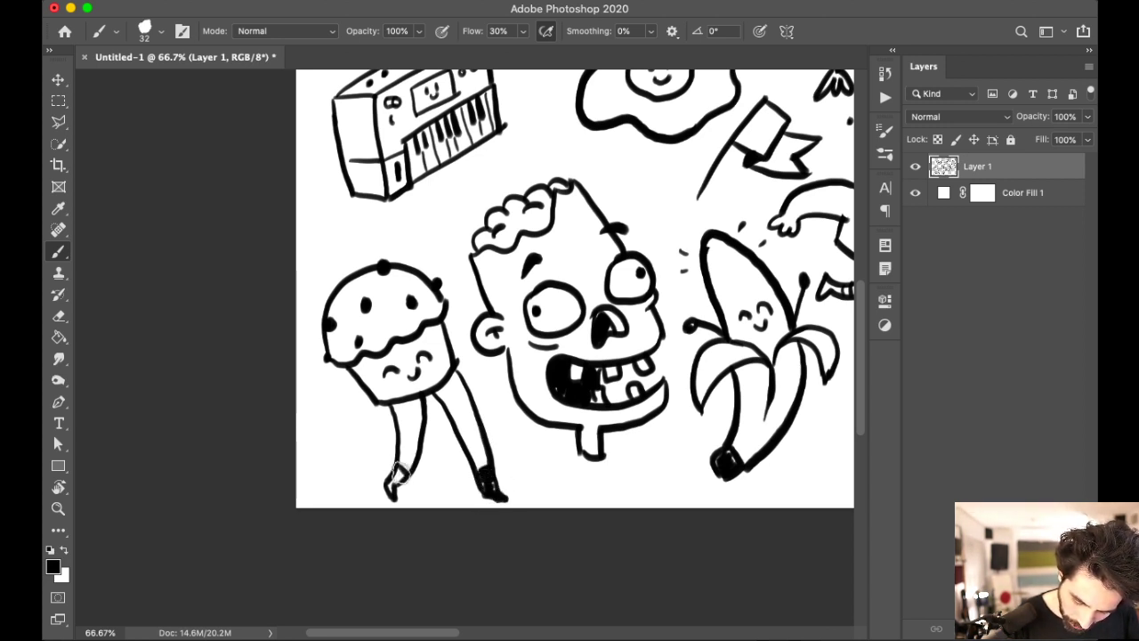
pyautogui.moveTo(392, 489); pyautogui.dragTo(395, 480)
pyautogui.moveTo(356, 386)
pyautogui.mouseDown()
pyautogui.moveTo(323, 386)
pyautogui.moveTo(324, 437)
pyautogui.moveTo(370, 395)
pyautogui.mouseUp()
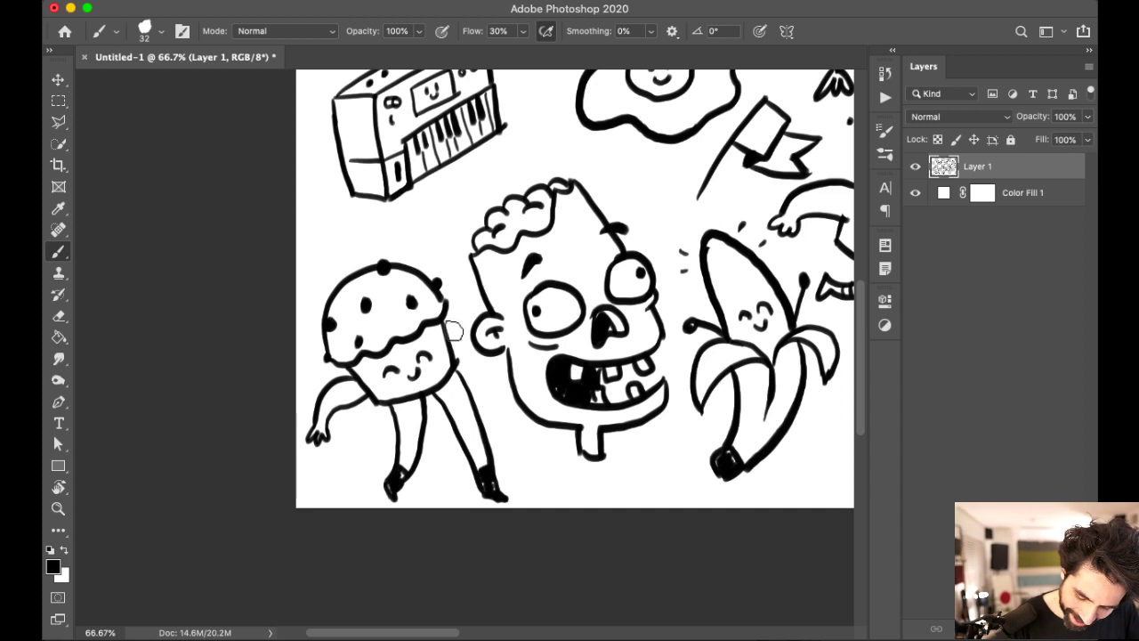
pyautogui.moveTo(452, 332)
pyautogui.mouseDown()
pyautogui.moveTo(460, 283)
pyautogui.moveTo(432, 250)
pyautogui.mouseUp()
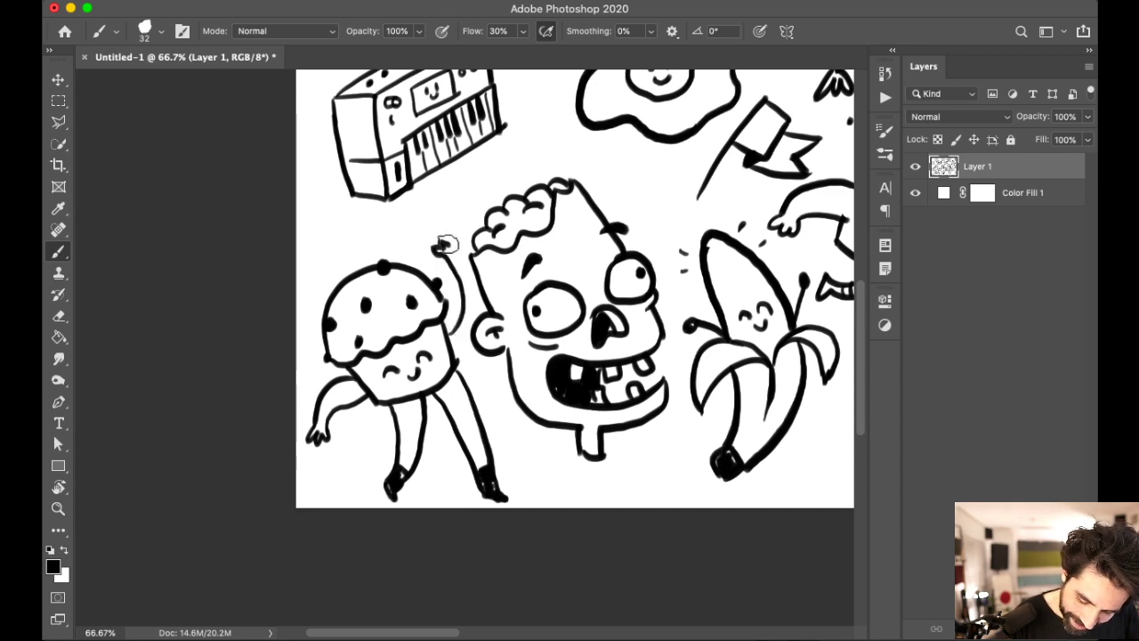
# Step: Zoom in on the muffin's face, erase it, and redraw its face features
pyautogui.moveTo(801, 445)
pyautogui.mouseDown()
pyautogui.moveTo(750, 374)
pyautogui.moveTo(687, 414)
pyautogui.mouseUp()
pyautogui.hscroll(-5, 702, 400)
pyautogui.scroll(-3, 702, 400)
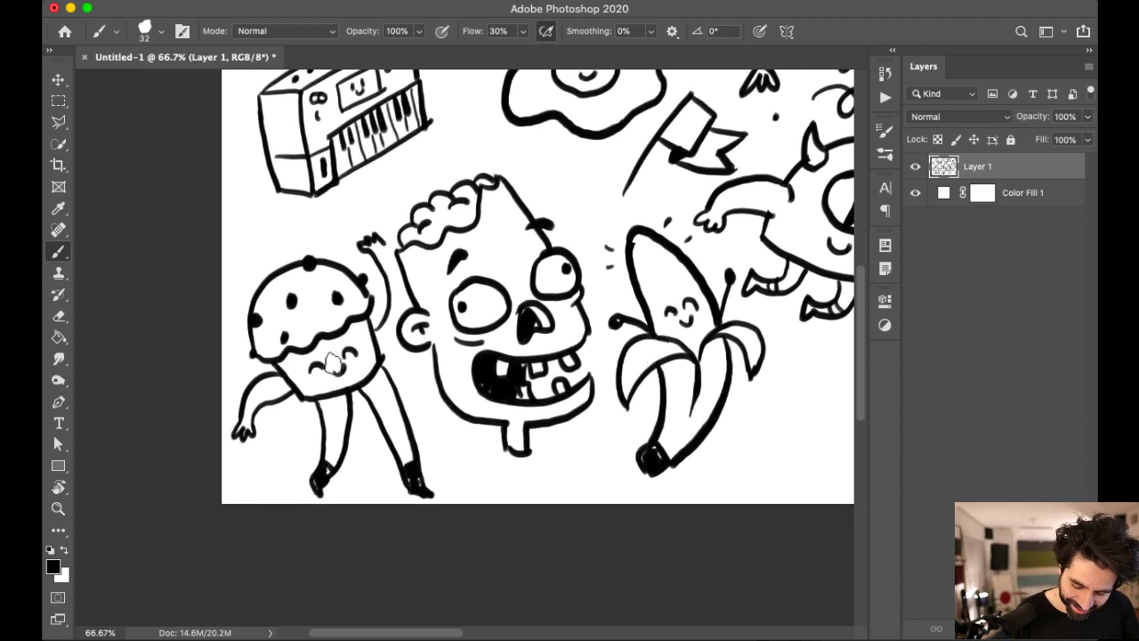
pyautogui.press('e')
pyautogui.press('super+equal')
pyautogui.press('super+equal')
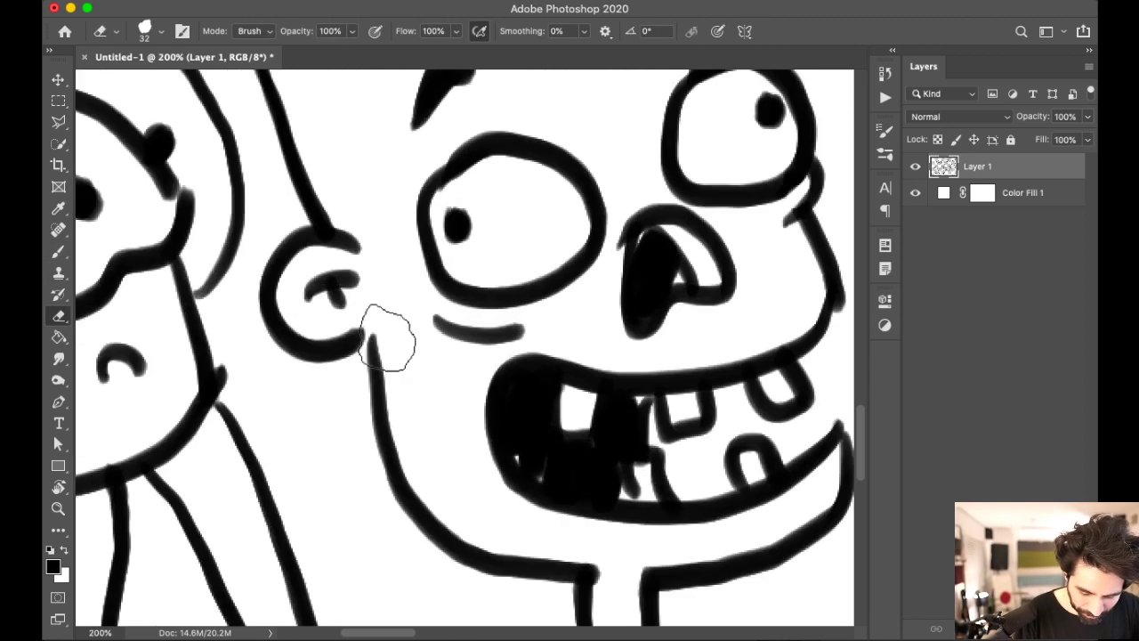
pyautogui.hscroll(-10, 382, 330)
pyautogui.scroll(-2, 382, 330)
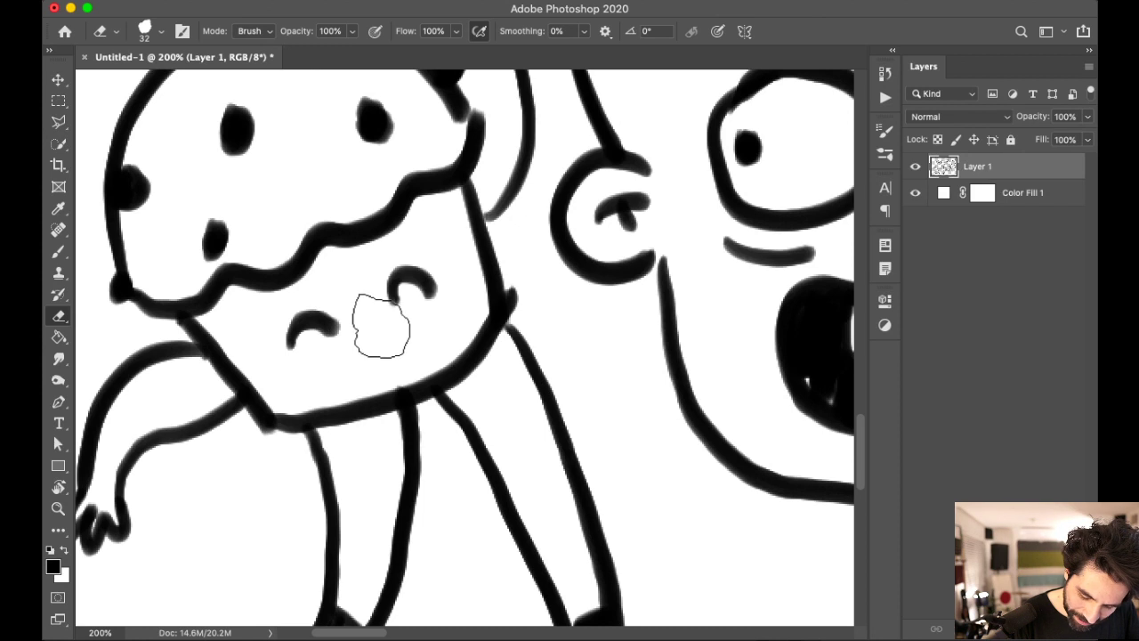
pyautogui.press('b')
pyautogui.moveTo(347, 360)
pyautogui.mouseDown()
pyautogui.moveTo(358, 335)
pyautogui.moveTo(414, 331)
pyautogui.moveTo(384, 343)
pyautogui.mouseUp()
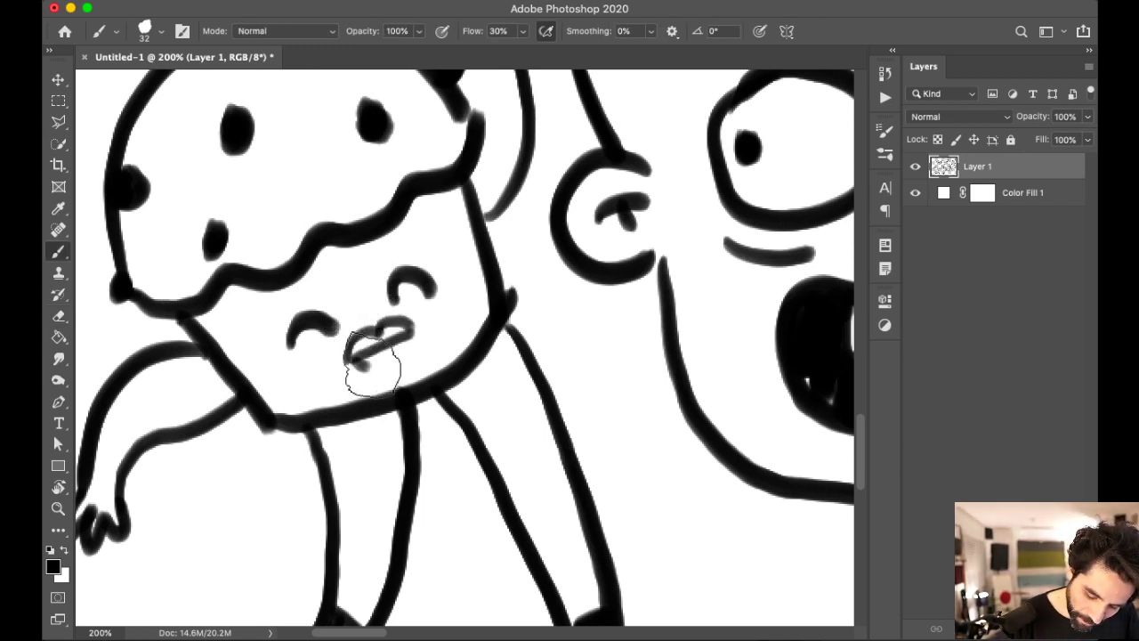
# Step: Paint sock stripes across both of the muffin's legs
pyautogui.press('super+minus')
pyautogui.press('super+minus')
pyautogui.press('super+minus')
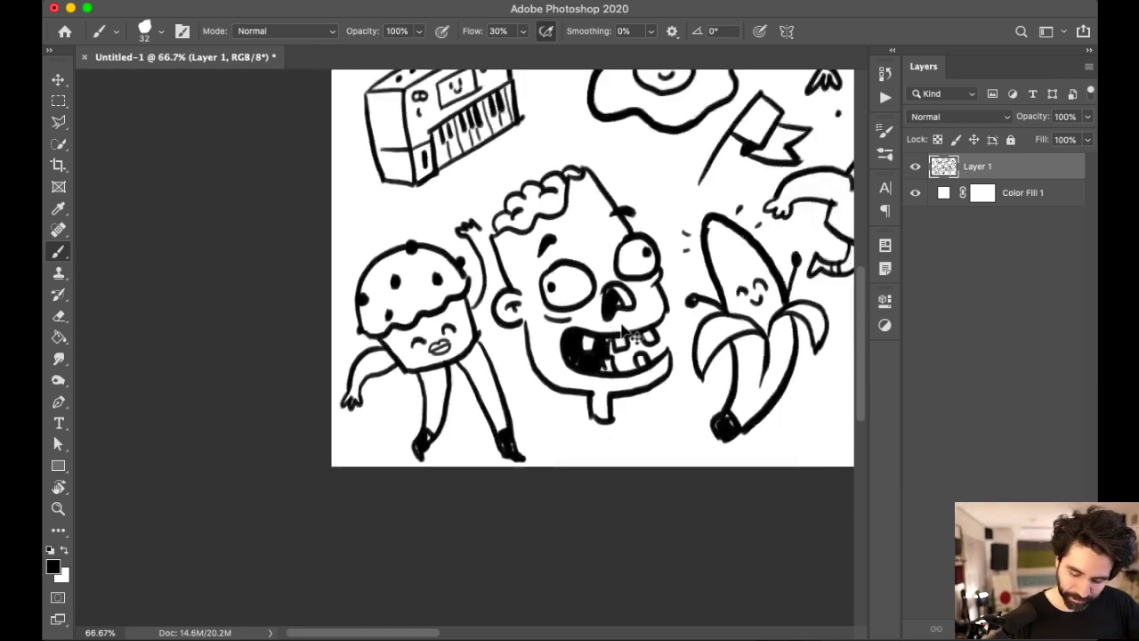
pyautogui.press('super+plus')
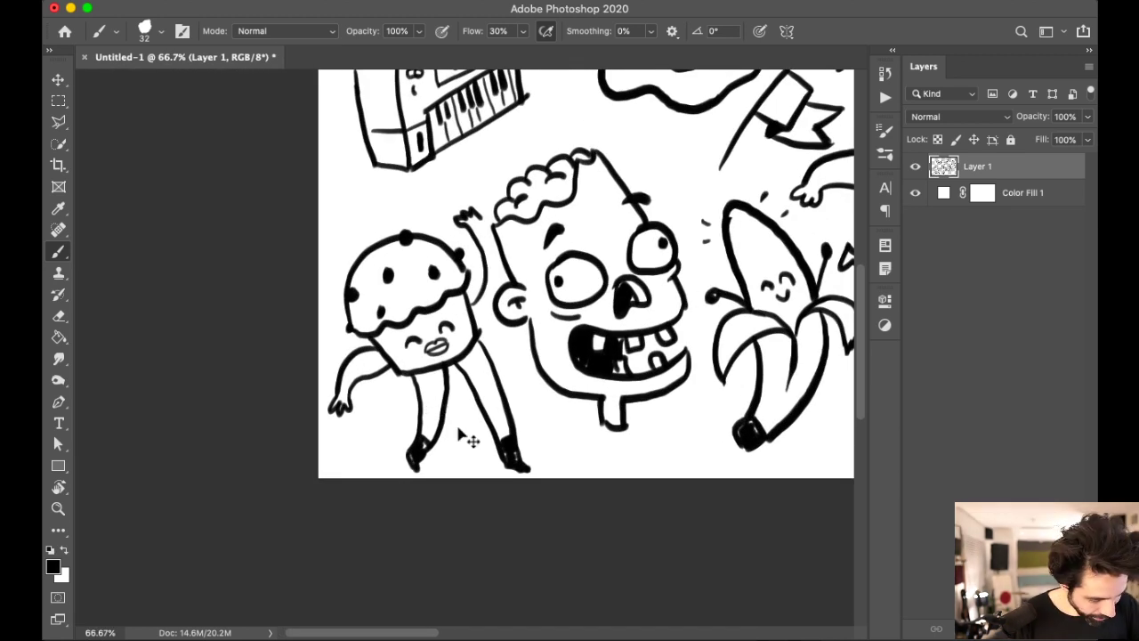
pyautogui.press('super+plus')
pyautogui.press('super+plus')
pyautogui.scroll(-5, 565, 348)
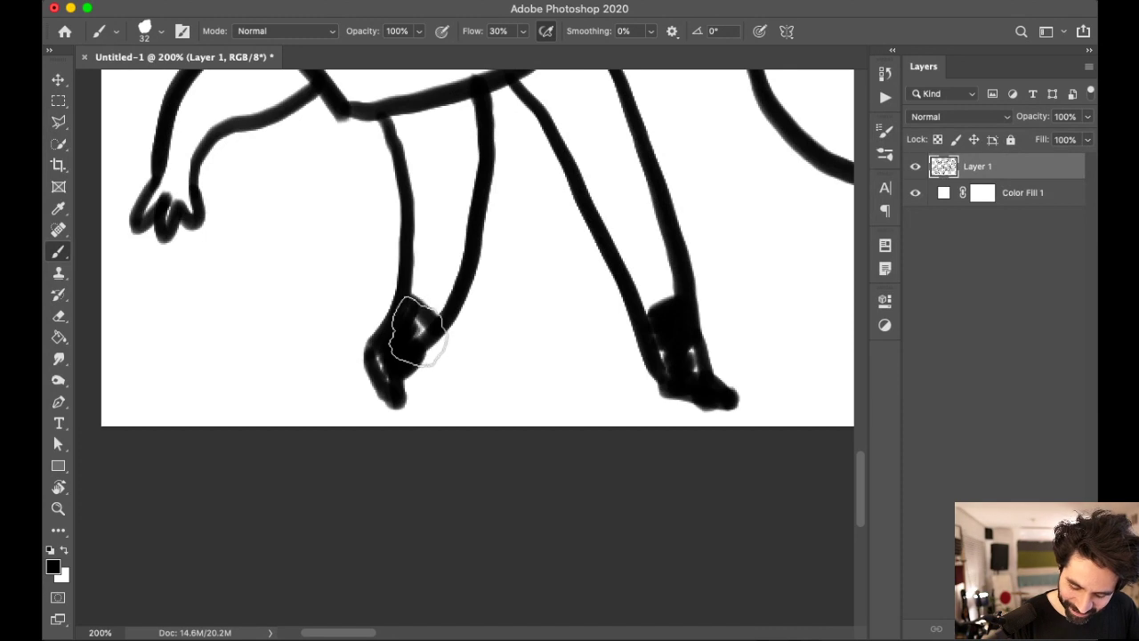
pyautogui.moveTo(415, 230)
pyautogui.mouseDown()
pyautogui.moveTo(465, 242)
pyautogui.moveTo(460, 267)
pyautogui.mouseUp()
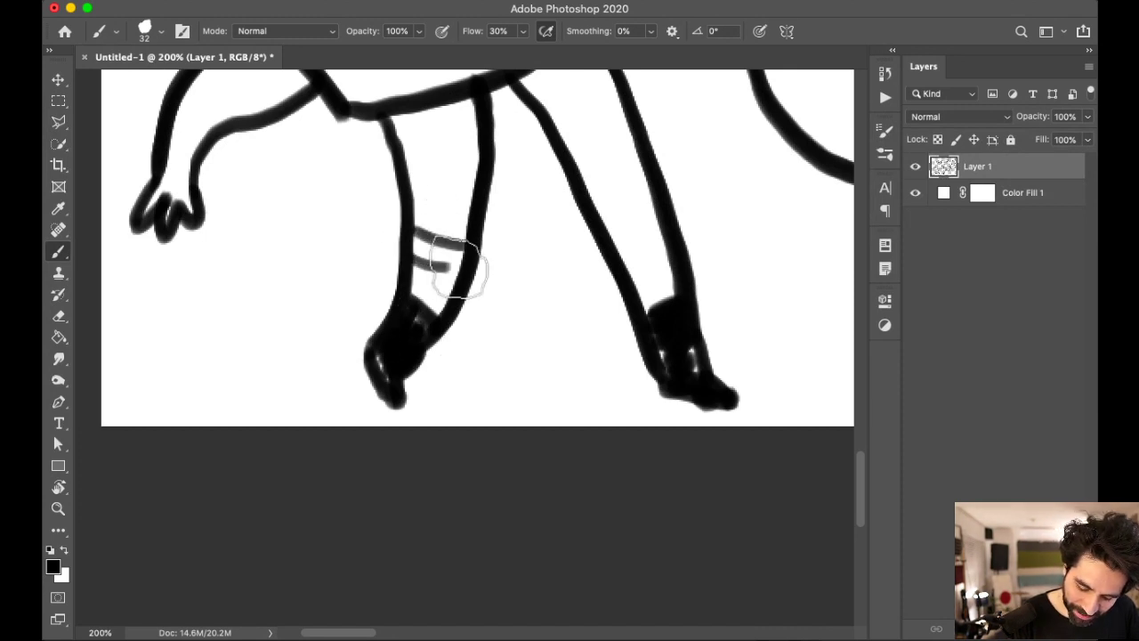
pyautogui.moveTo(596, 214); pyautogui.dragTo(651, 198)
pyautogui.moveTo(612, 242); pyautogui.dragTo(660, 229)
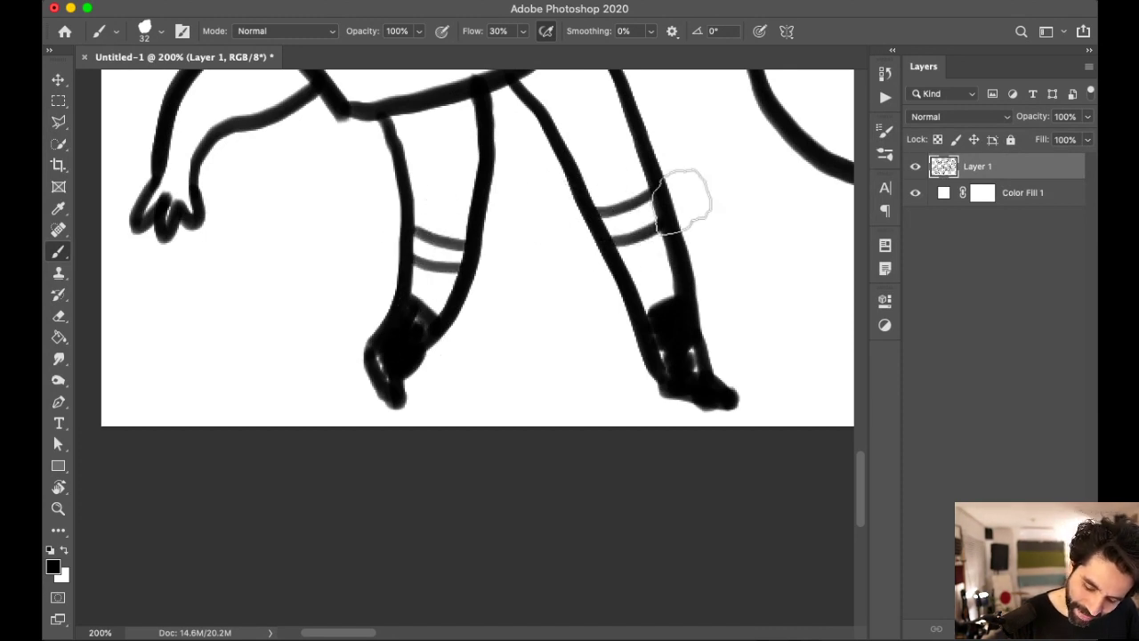
# Step: Zoom out to review the full drawing, then switch to the live-stream dashboard
pyautogui.press('super+minus')
pyautogui.press('super+minus')
pyautogui.press('super+minus')
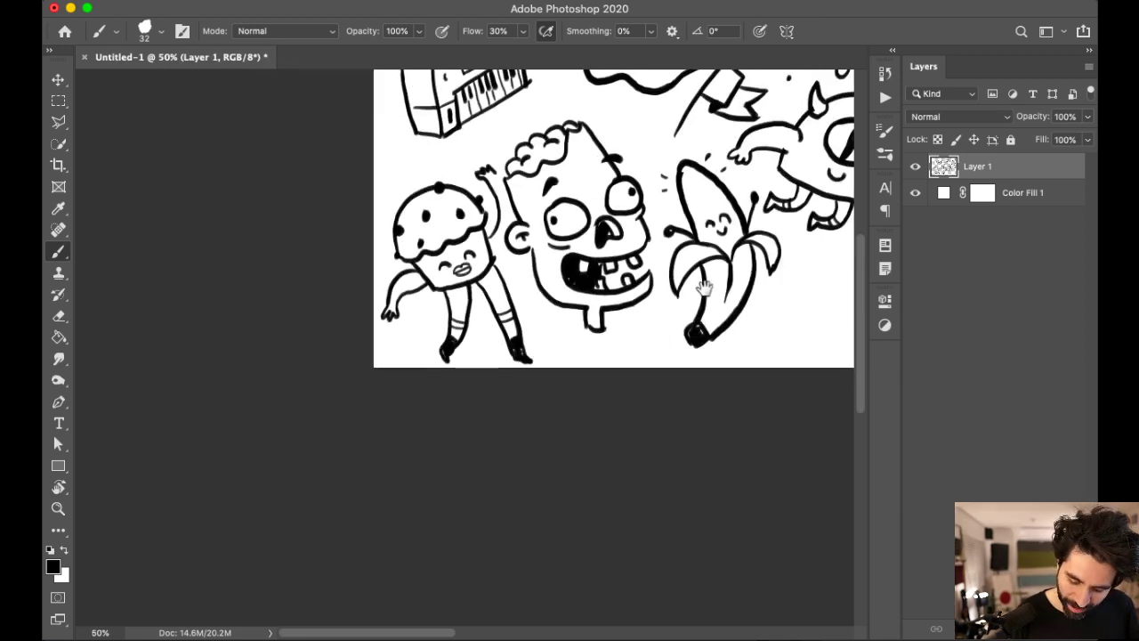
pyautogui.hscroll(5, 691, 282)
pyautogui.scroll(3, 690, 282)
pyautogui.hscroll(-5, 702, 310)
pyautogui.scroll(5, 702, 328)
pyautogui.press('super+plus')
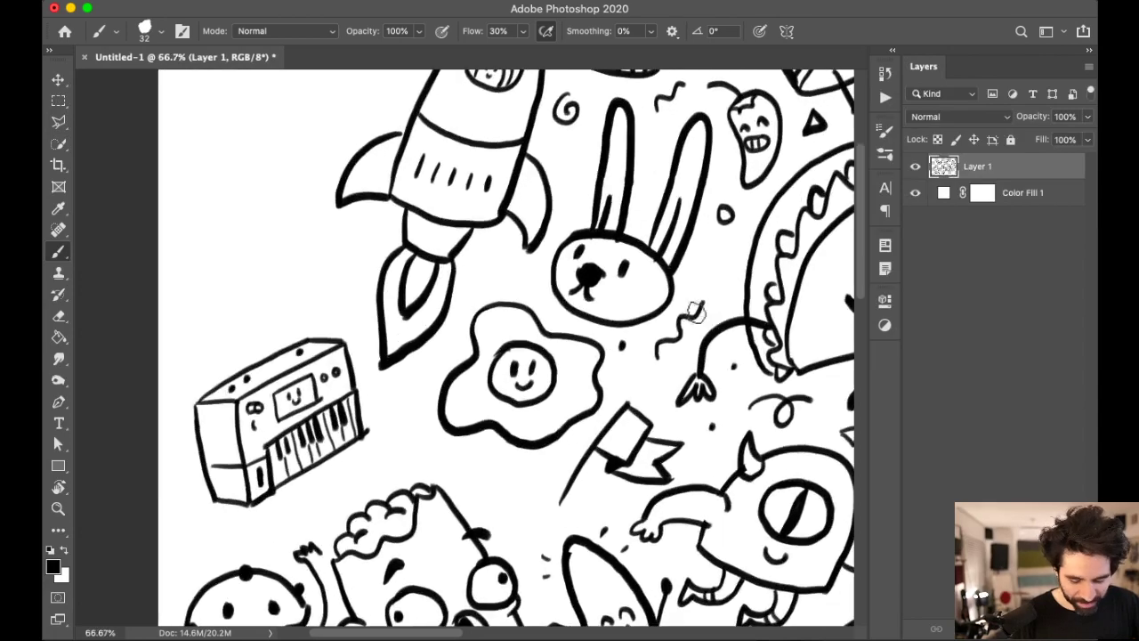
pyautogui.press('super+Tab')
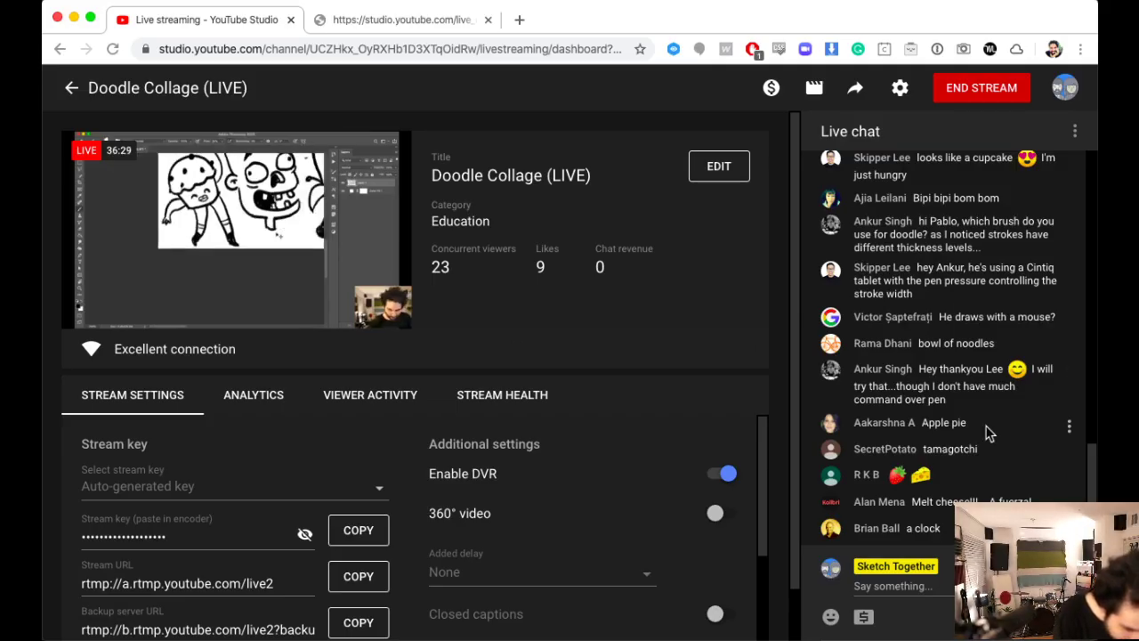
# Step: Scroll through the YouTube Studio live chat, then return to the Photoshop doodle
pyautogui.scroll(2, 986, 436)
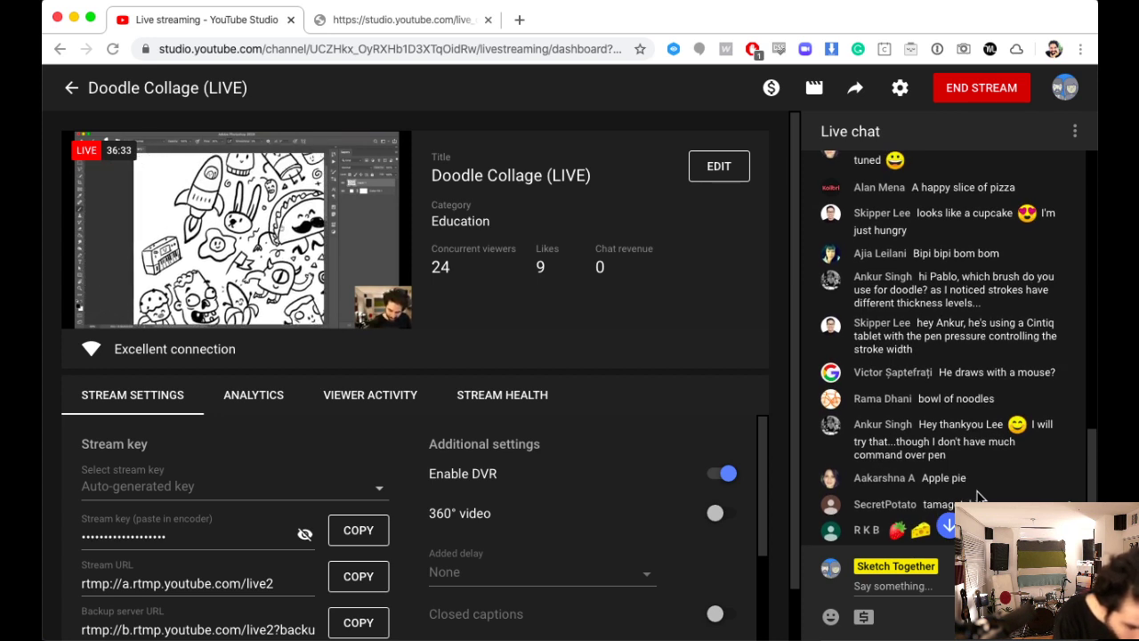
pyautogui.press('super+Tab')
pyautogui.press('super+Tab')
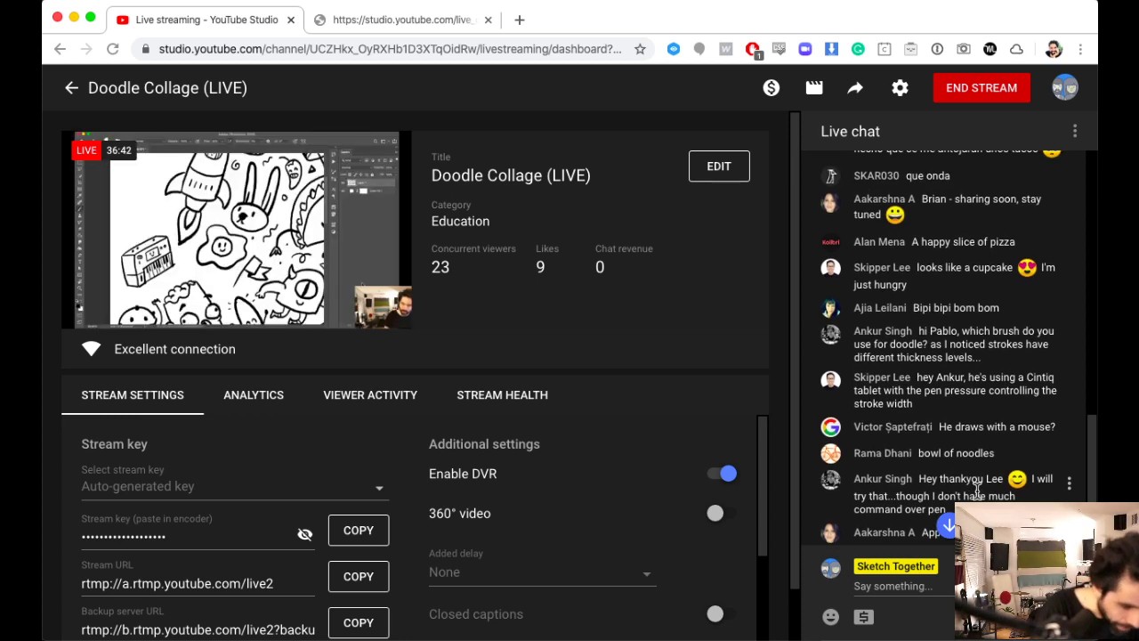
pyautogui.scroll(2, 976, 487)
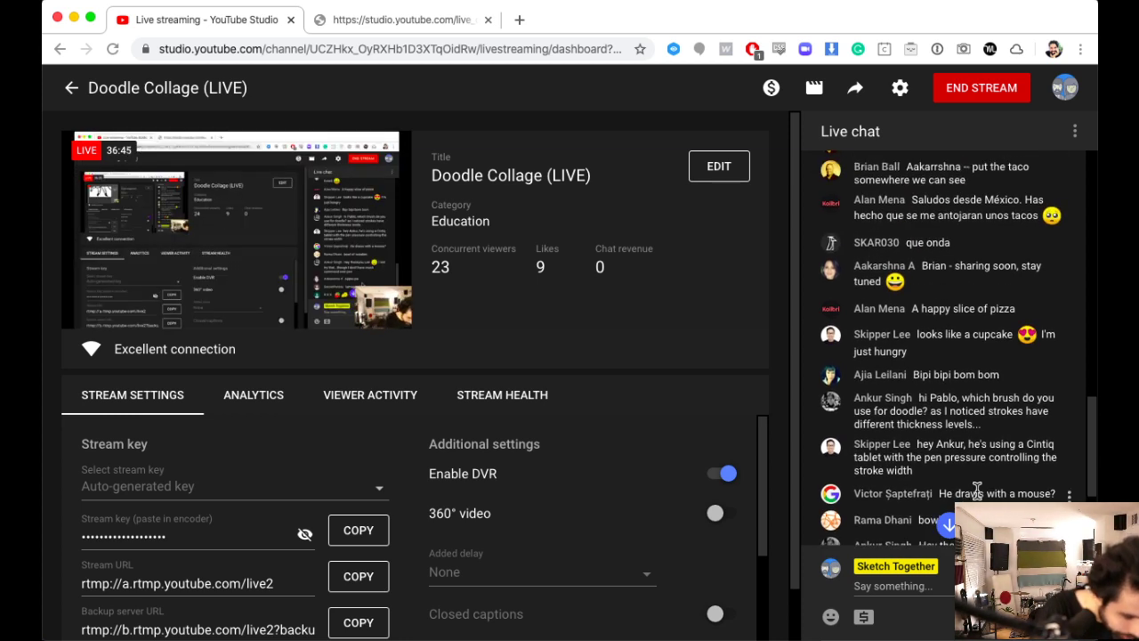
pyautogui.scroll(3, 976, 489)
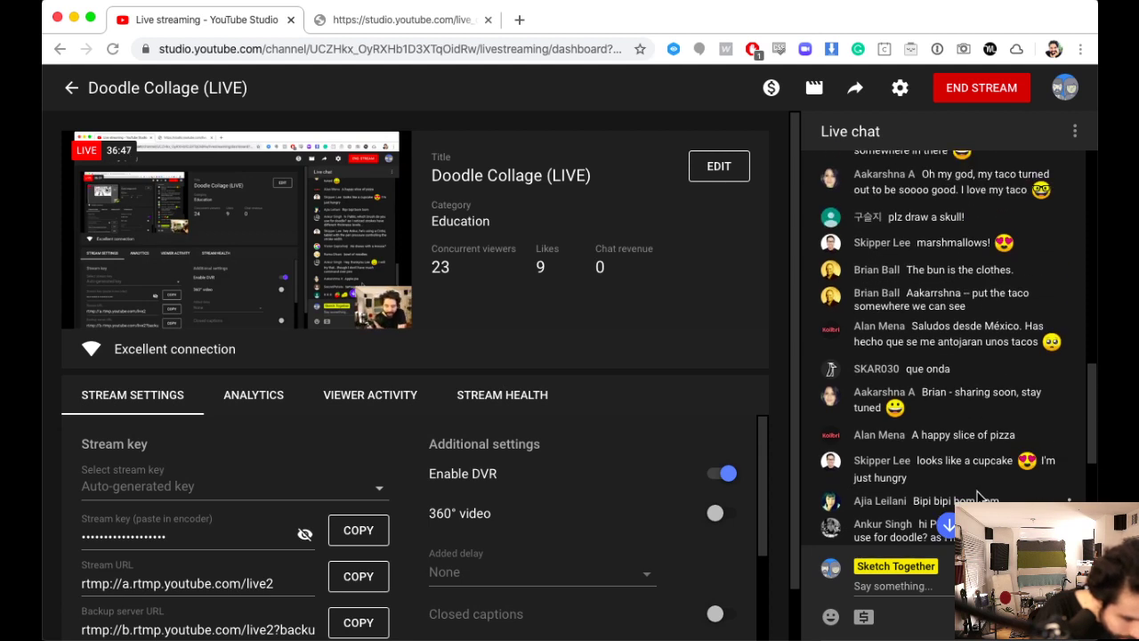
pyautogui.scroll(12, 976, 495)
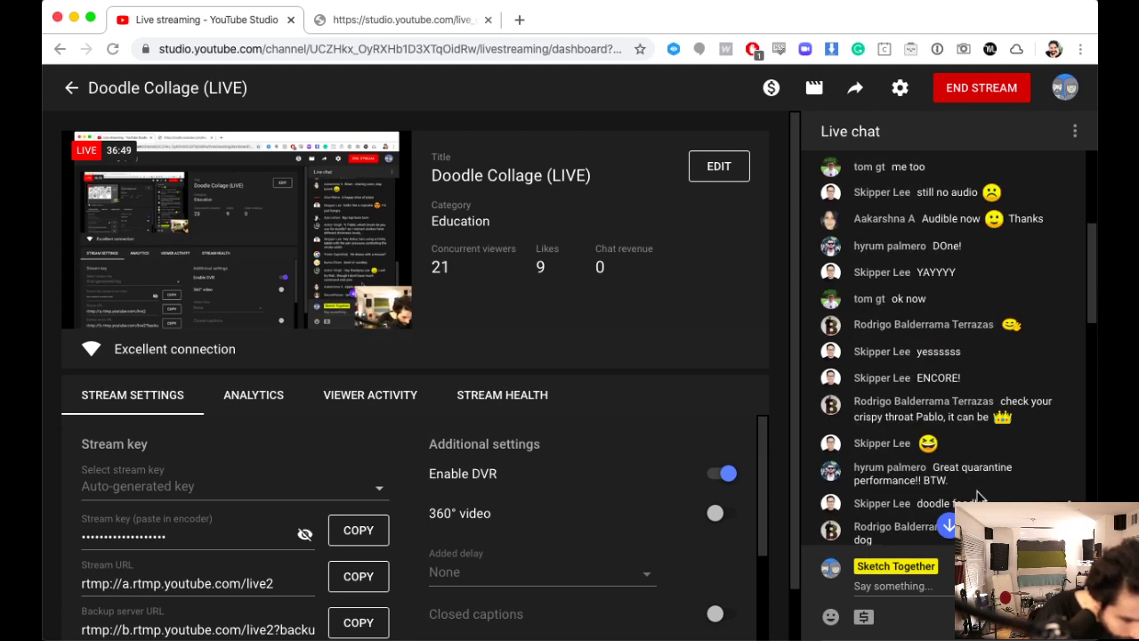
pyautogui.scroll(-10, 976, 496)
pyautogui.press('super+Tab')
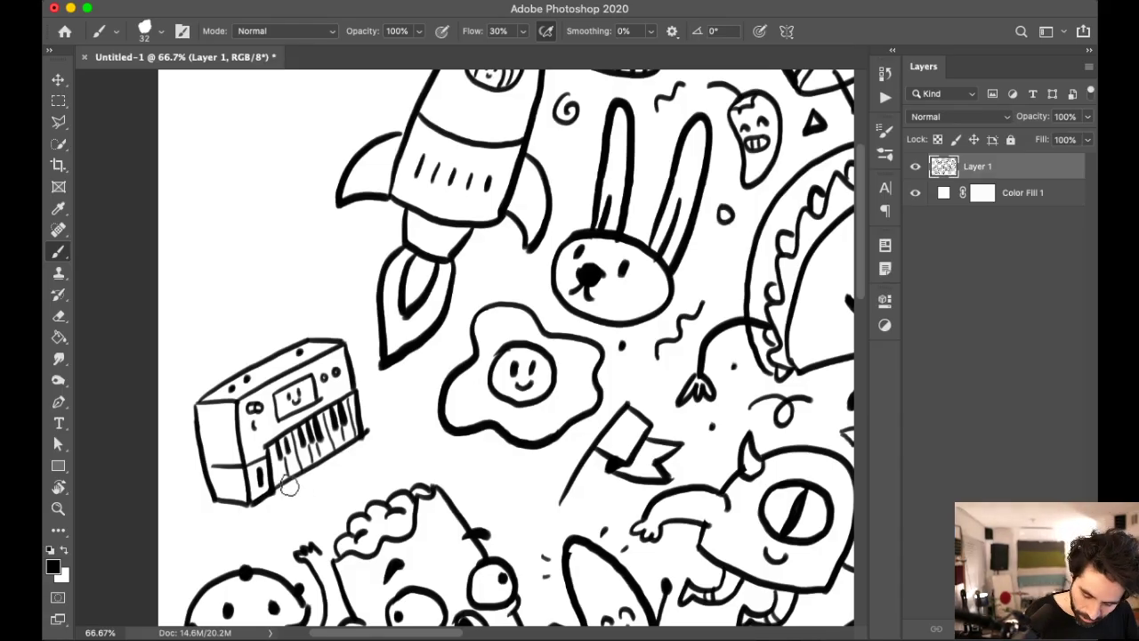
# Step: Give the keyboard doodle two legs, arms on both sides and a left hand, then fit the sheet on screen
pyautogui.moveTo(291, 481); pyautogui.dragTo(291, 513)
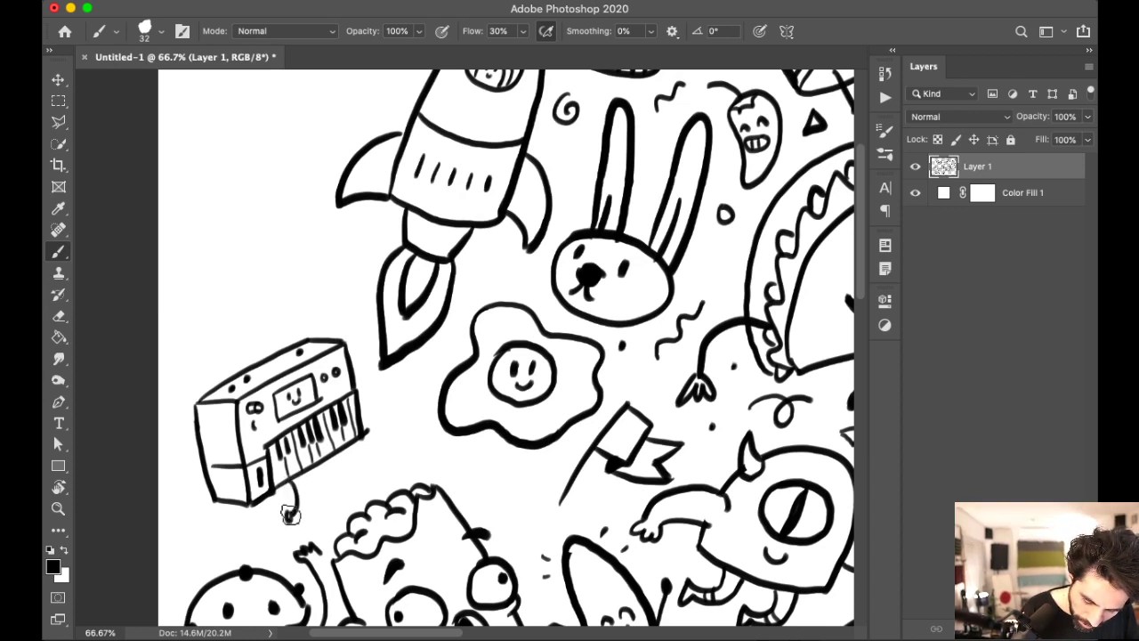
pyautogui.moveTo(320, 469); pyautogui.dragTo(313, 494)
pyautogui.moveTo(218, 454); pyautogui.dragTo(185, 473)
pyautogui.moveTo(361, 399); pyautogui.dragTo(385, 389)
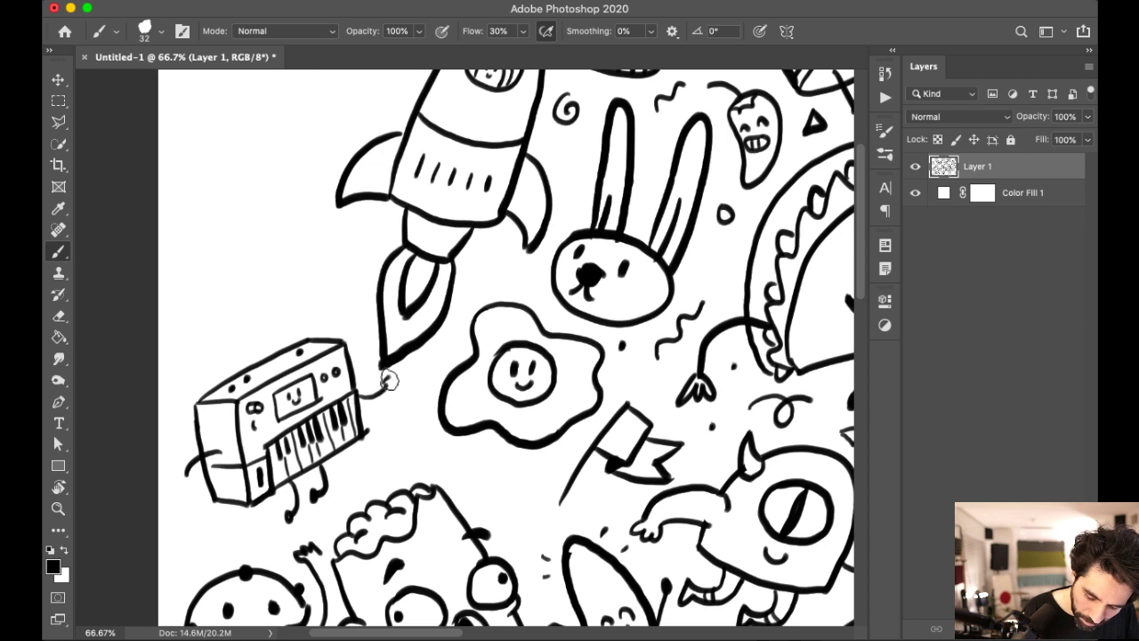
pyautogui.moveTo(185, 476); pyautogui.dragTo(186, 469)
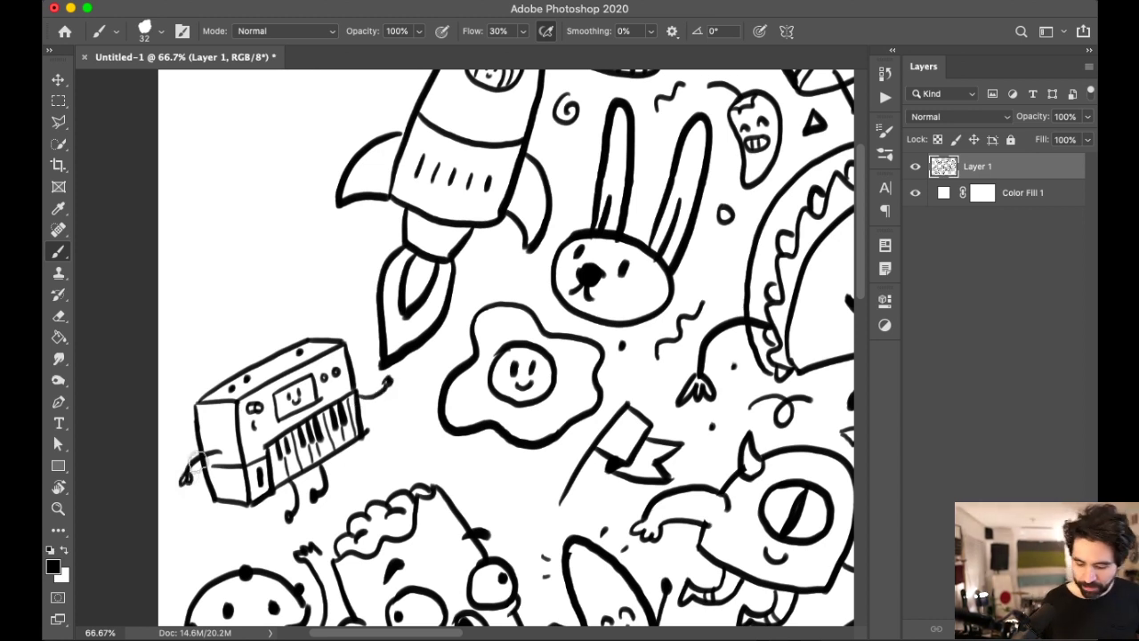
pyautogui.press('super+0')
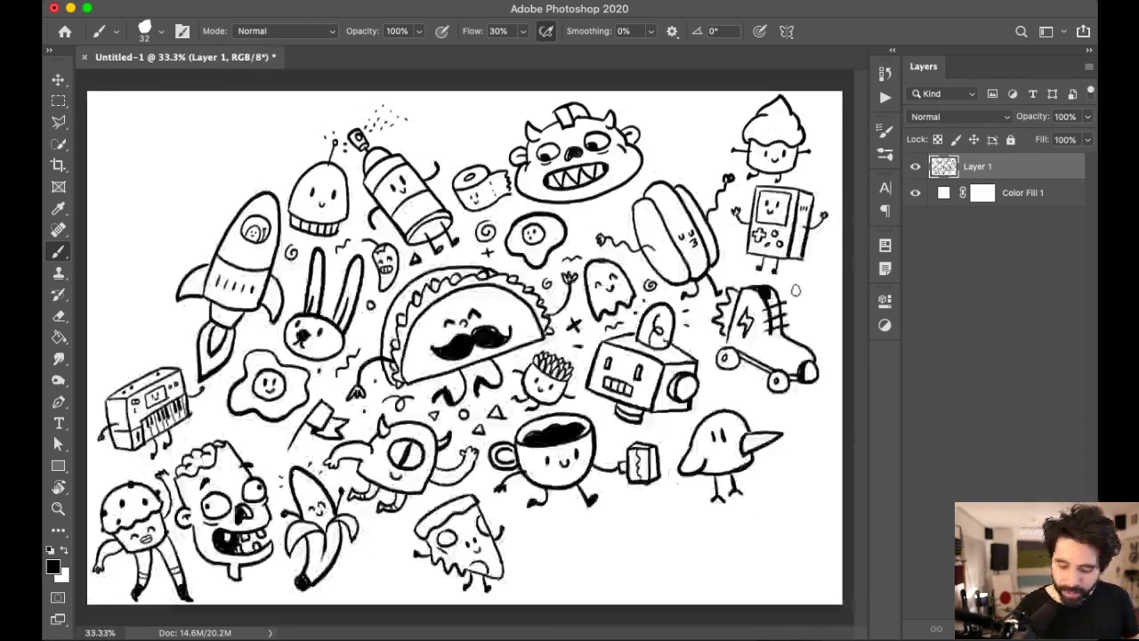
# Step: Add small squiggles and accent marks around the fried egg, zombie brain and keyboard
pyautogui.press('super+equal')
pyautogui.press('super+equal')
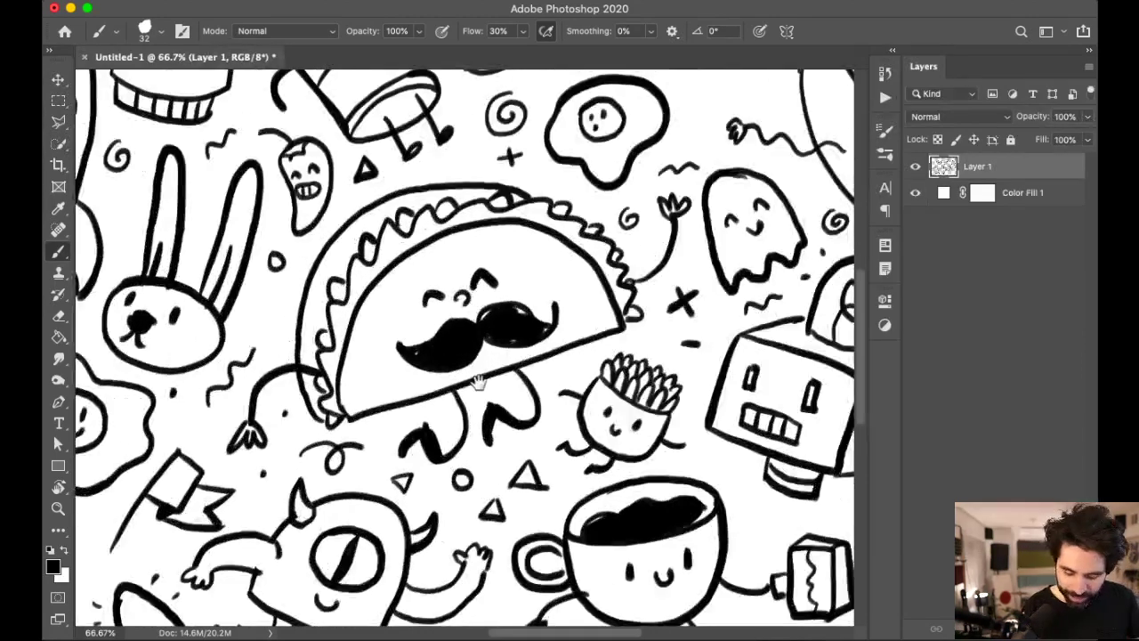
pyautogui.moveTo(297, 402); pyautogui.dragTo(653, 308)
pyautogui.moveTo(423, 337)
pyautogui.mouseDown()
pyautogui.moveTo(466, 351)
pyautogui.moveTo(481, 396)
pyautogui.moveTo(473, 386)
pyautogui.mouseUp()
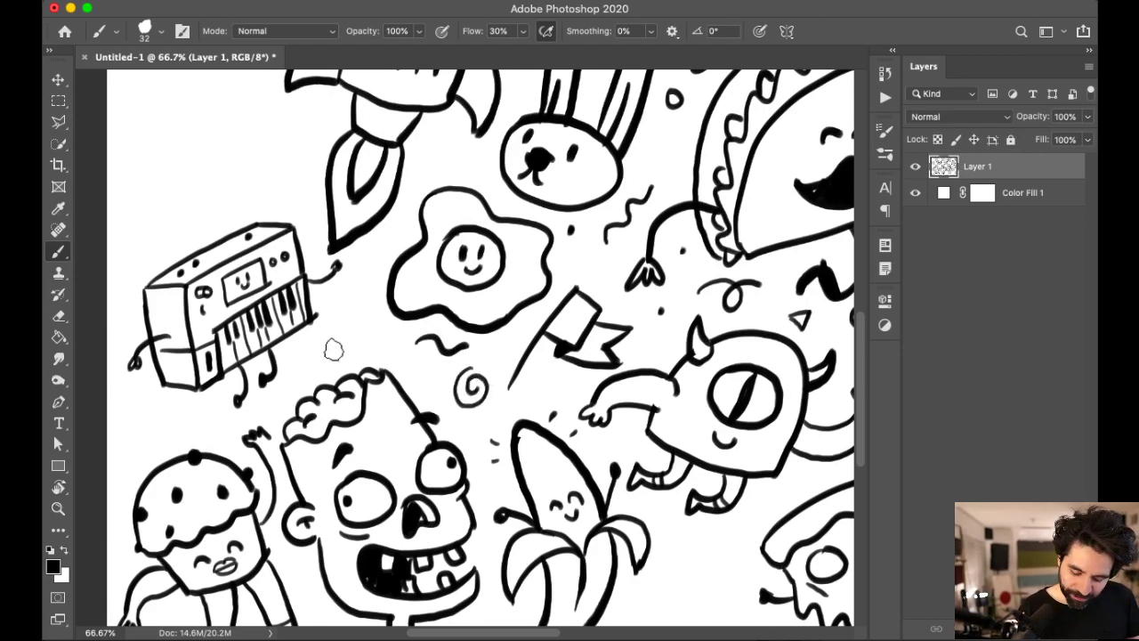
pyautogui.moveTo(335, 356); pyautogui.dragTo(381, 338)
pyautogui.moveTo(367, 267); pyautogui.dragTo(380, 249)
pyautogui.moveTo(427, 166); pyautogui.dragTo(449, 163)
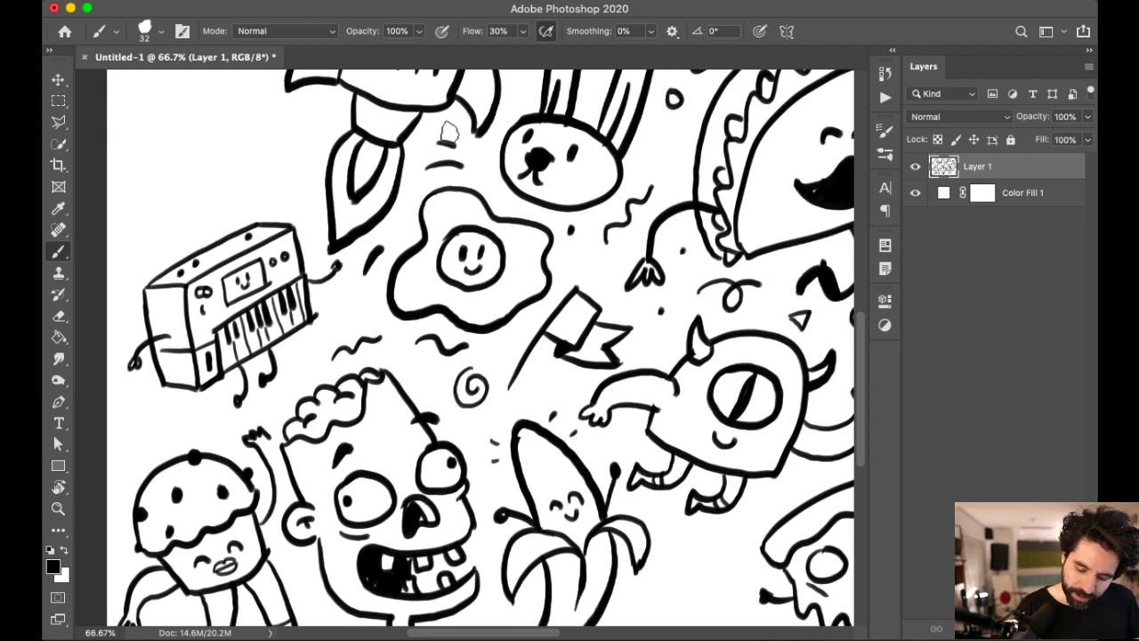
# Step: Draw a small spiral between the bunny's ear and the rocket
pyautogui.moveTo(609, 313); pyautogui.dragTo(546, 311)
pyautogui.moveTo(581, 351); pyautogui.dragTo(353, 618)
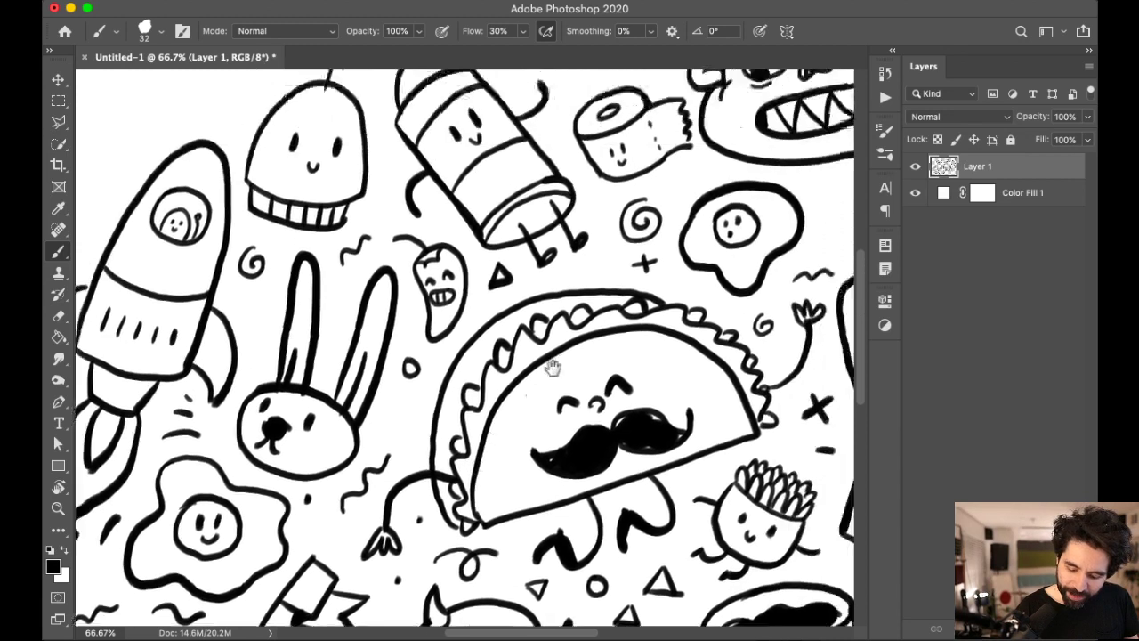
pyautogui.moveTo(345, 431); pyautogui.dragTo(372, 408)
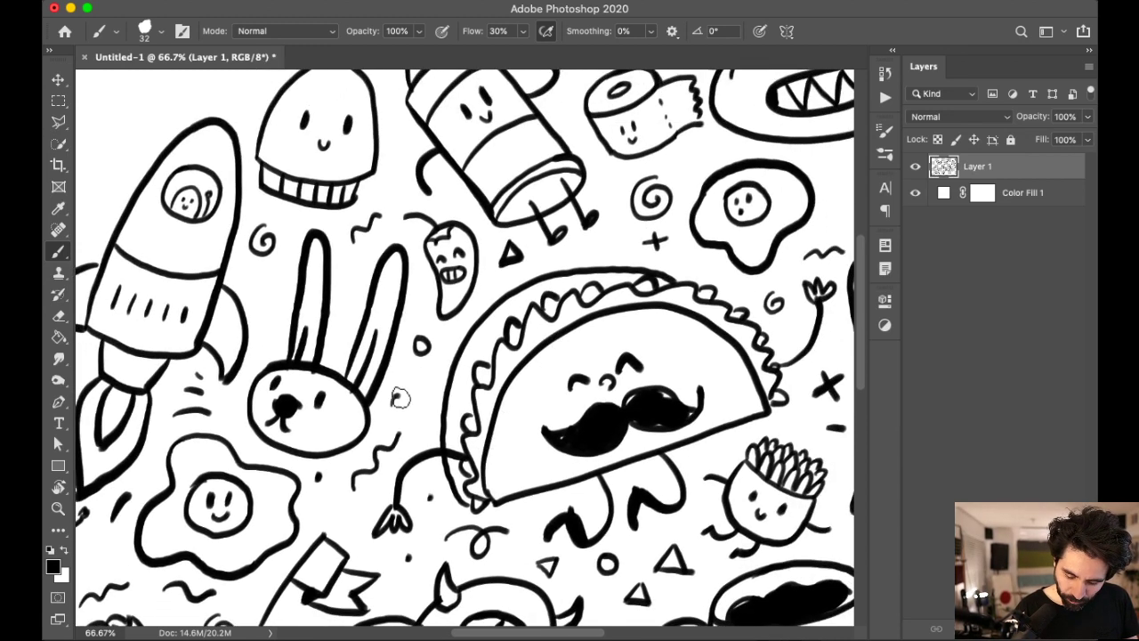
pyautogui.moveTo(565, 316); pyautogui.dragTo(618, 334)
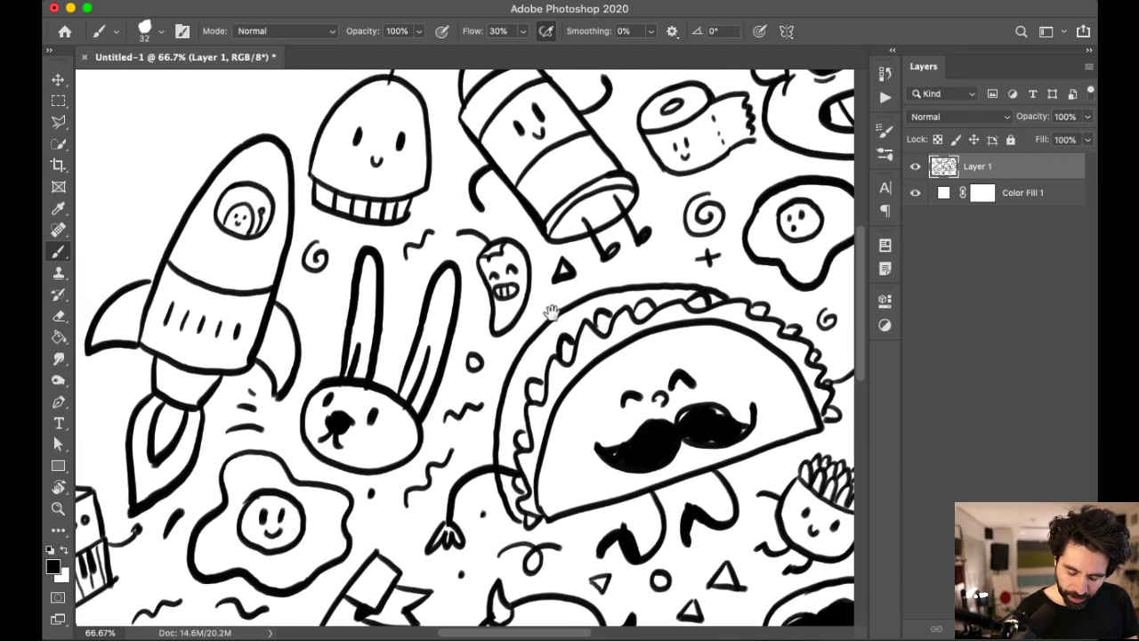
pyautogui.moveTo(313, 313); pyautogui.dragTo(322, 308)
# Step: Draw a small circle below the zombie's chin
pyautogui.moveTo(519, 300); pyautogui.dragTo(145, 343)
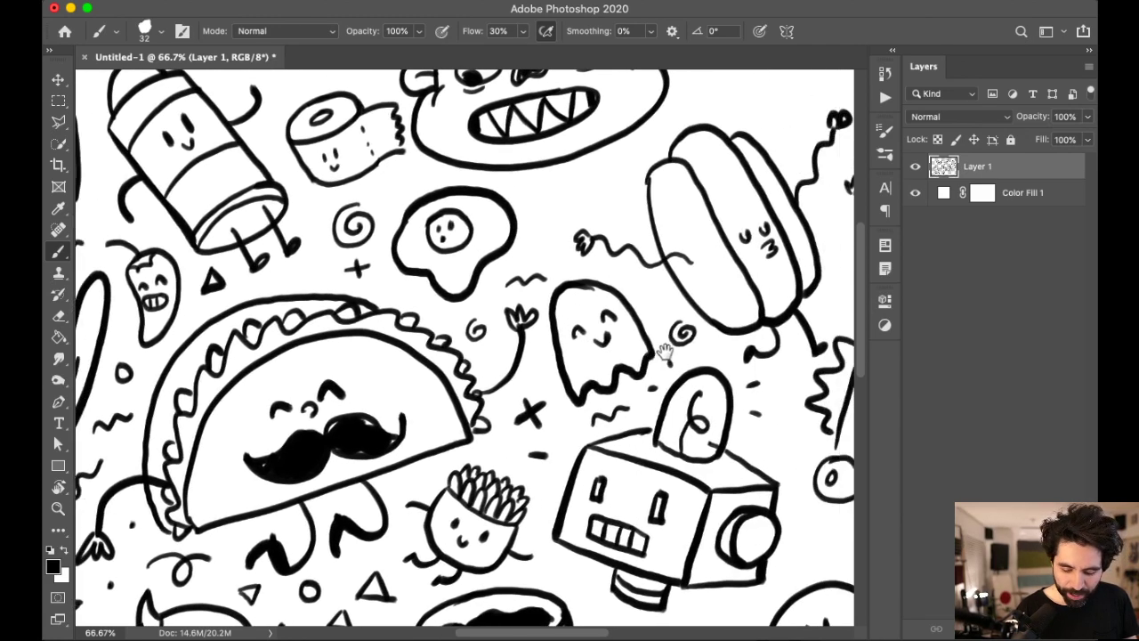
pyautogui.moveTo(634, 296); pyautogui.dragTo(645, 275)
pyautogui.scroll(5, 644, 274)
pyautogui.hscroll(-3, 644, 274)
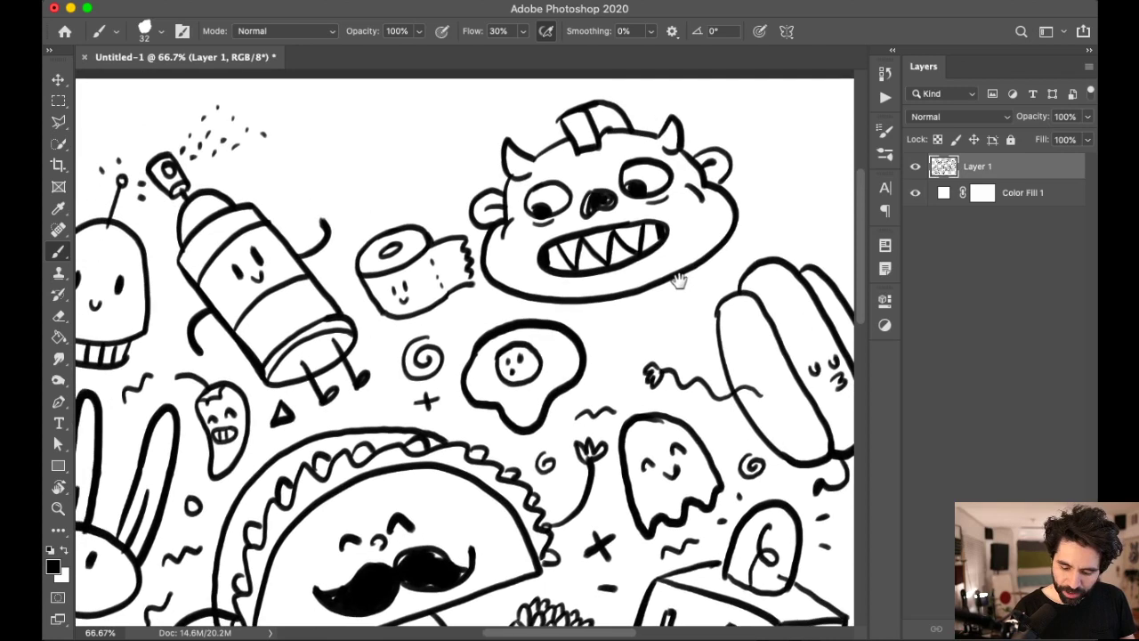
pyautogui.scroll(-10, 684, 271)
pyautogui.hscroll(-8, 683, 271)
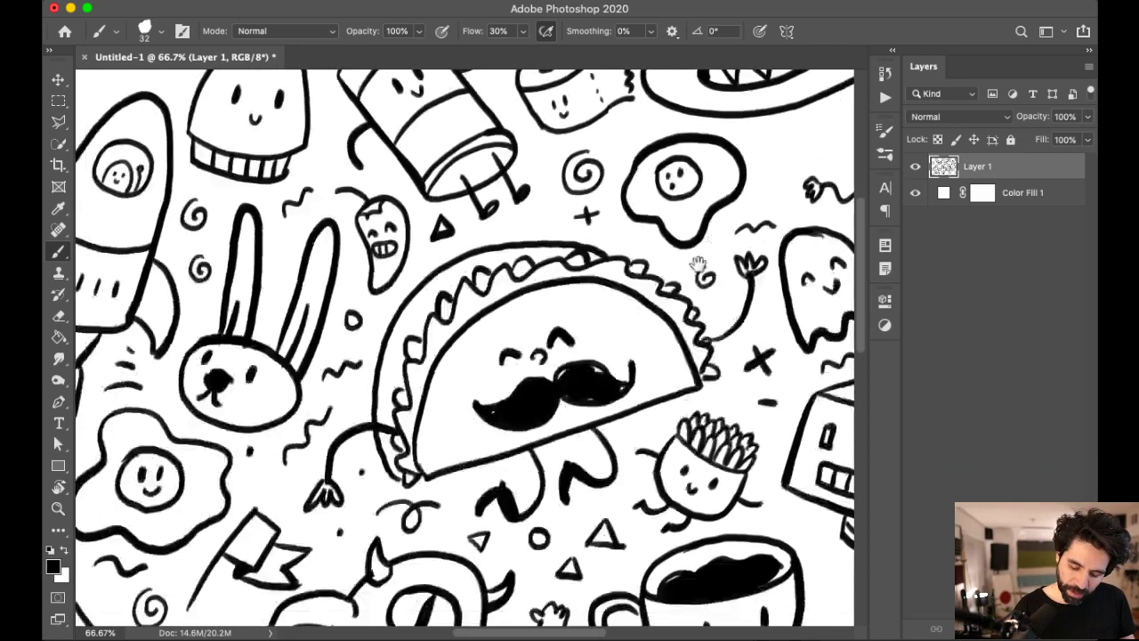
pyautogui.scroll(-5, 670, 294)
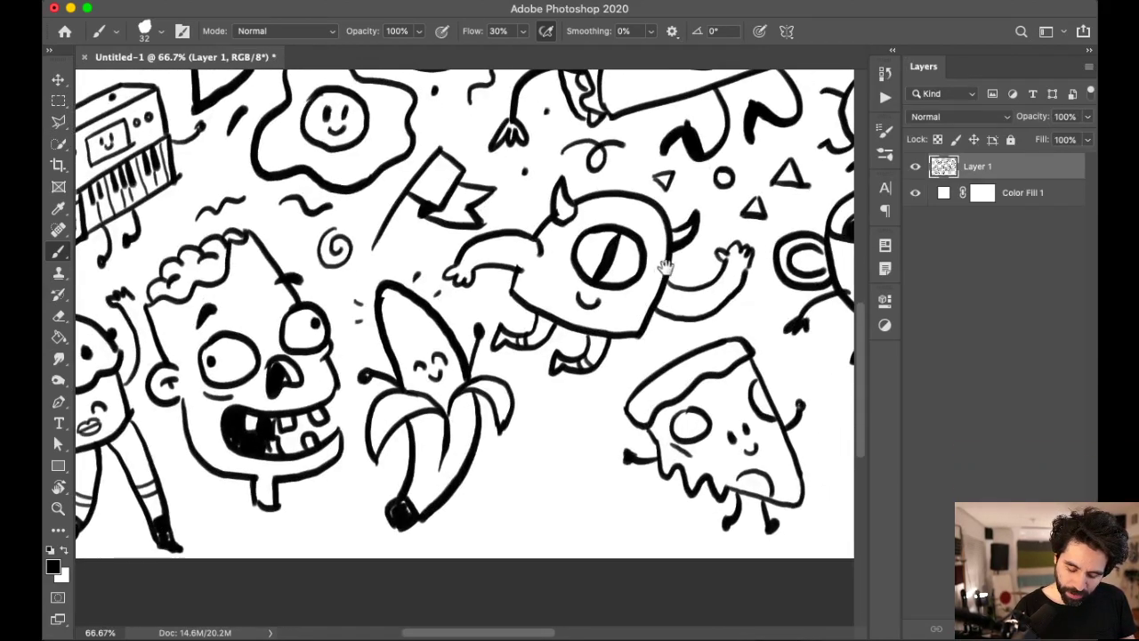
pyautogui.scroll(-1, 660, 281)
pyautogui.hscroll(-5, 580, 307)
pyautogui.scroll(-1, 581, 307)
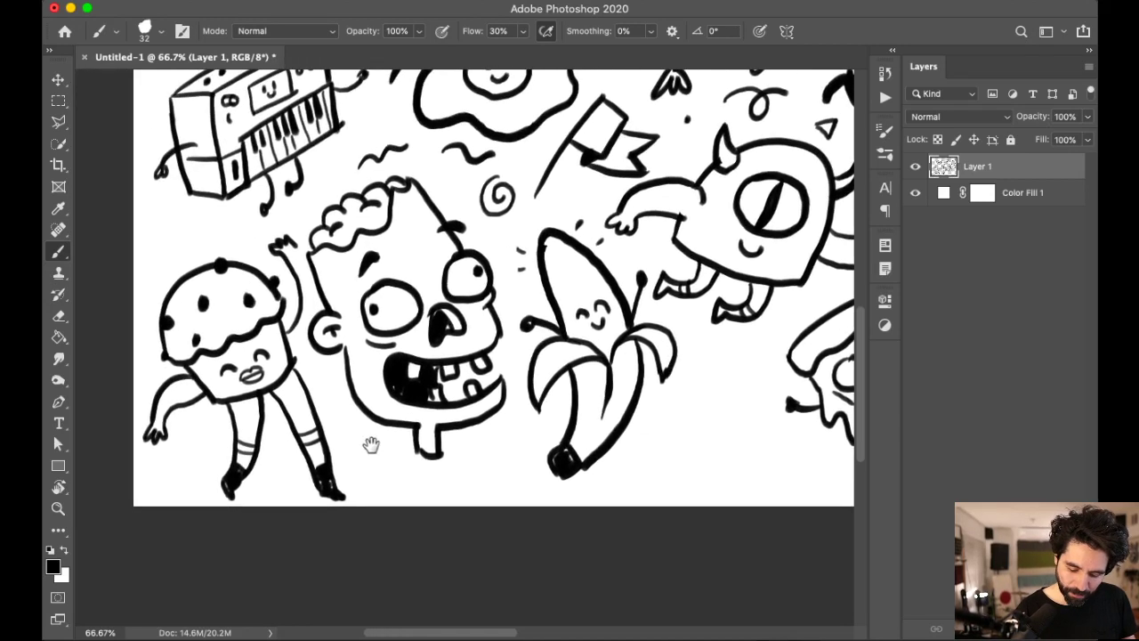
pyautogui.moveTo(366, 443)
pyautogui.mouseDown()
pyautogui.moveTo(357, 462)
pyautogui.moveTo(375, 436)
pyautogui.mouseUp()
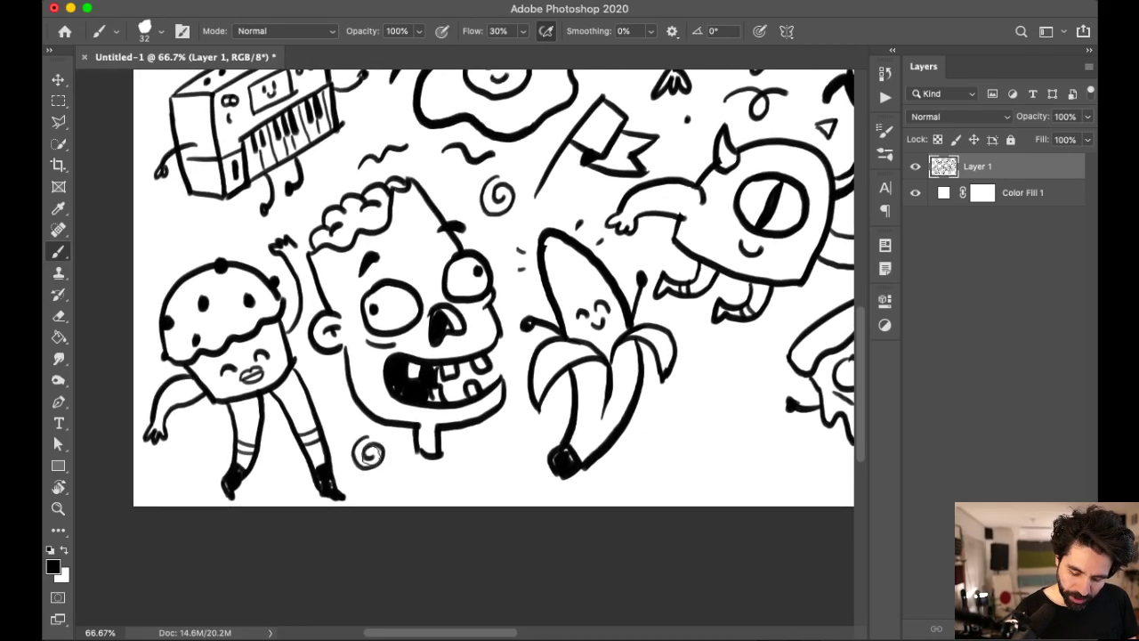
# Step: Add a zigzag with a dash beside the muffin's feet and a mark left of its top
pyautogui.moveTo(168, 470); pyautogui.dragTo(206, 434)
pyautogui.moveTo(195, 476); pyautogui.dragTo(203, 468)
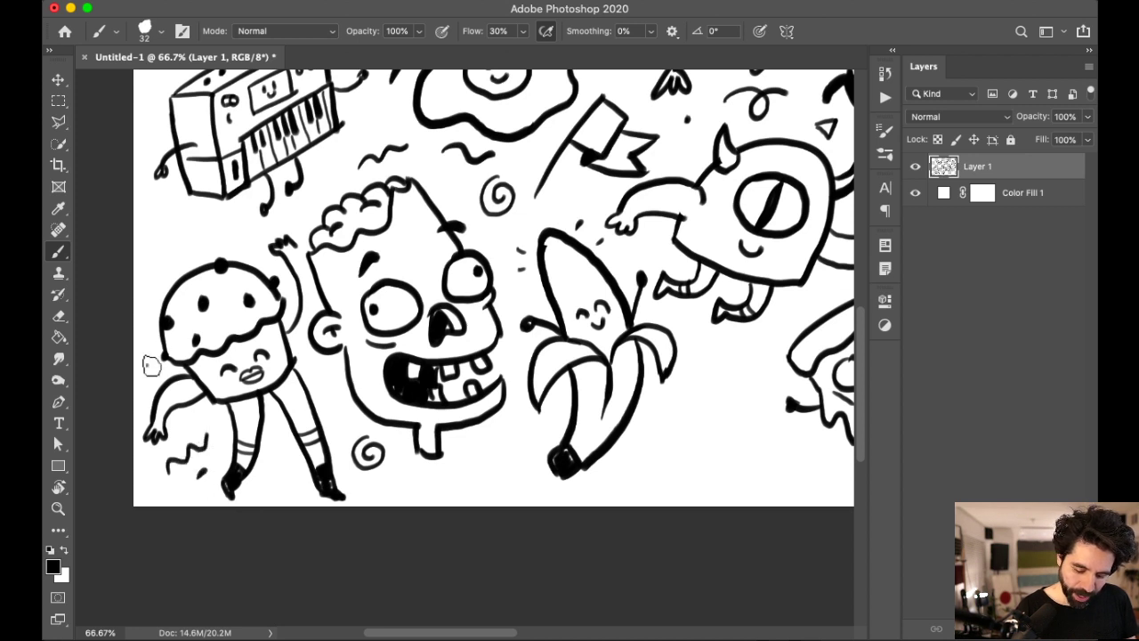
pyautogui.moveTo(147, 301); pyautogui.dragTo(159, 279)
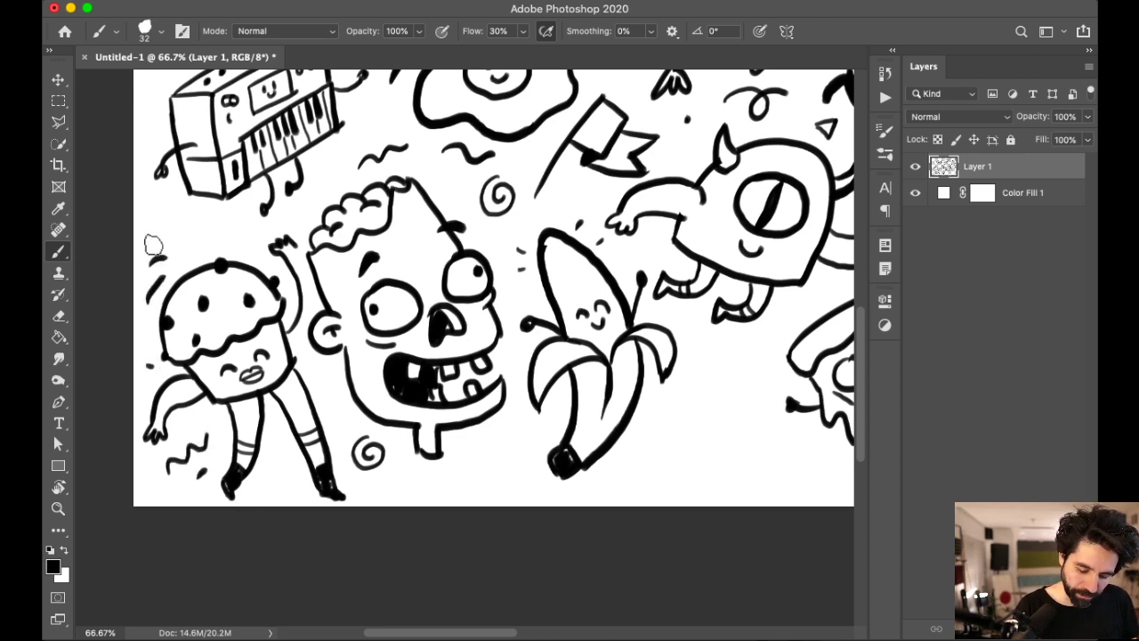
pyautogui.hscroll(5, 653, 355)
pyautogui.scroll(-1, 653, 354)
pyautogui.hscroll(1, 653, 354)
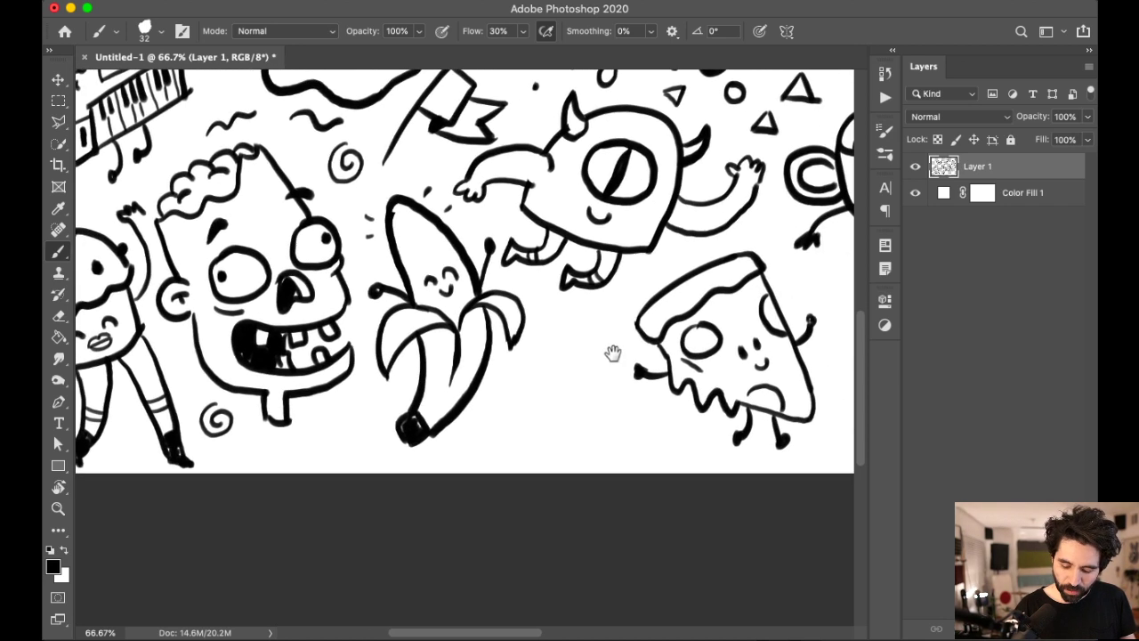
pyautogui.press('super+1')
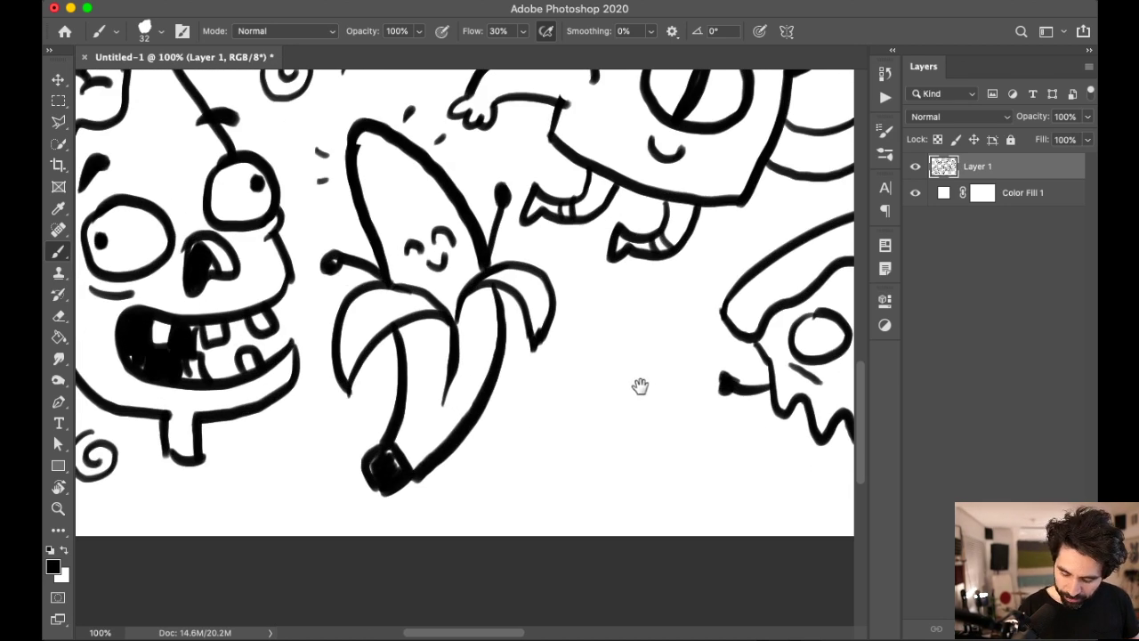
# Step: Hand-letter the viewer's name below the banana and underline it with a swoosh
pyautogui.hscroll(3, 648, 389)
pyautogui.scroll(-1, 647, 389)
pyautogui.moveTo(414, 411)
pyautogui.mouseDown()
pyautogui.moveTo(425, 463)
pyautogui.moveTo(452, 402)
pyautogui.moveTo(449, 440)
pyautogui.moveTo(476, 418)
pyautogui.mouseUp()
pyautogui.moveTo(459, 363)
pyautogui.mouseDown()
pyautogui.moveTo(492, 395)
pyautogui.moveTo(496, 365)
pyautogui.moveTo(524, 392)
pyautogui.moveTo(539, 376)
pyautogui.moveTo(569, 374)
pyautogui.moveTo(577, 321)
pyautogui.moveTo(613, 358)
pyautogui.mouseUp()
pyautogui.moveTo(456, 484); pyautogui.dragTo(622, 385)
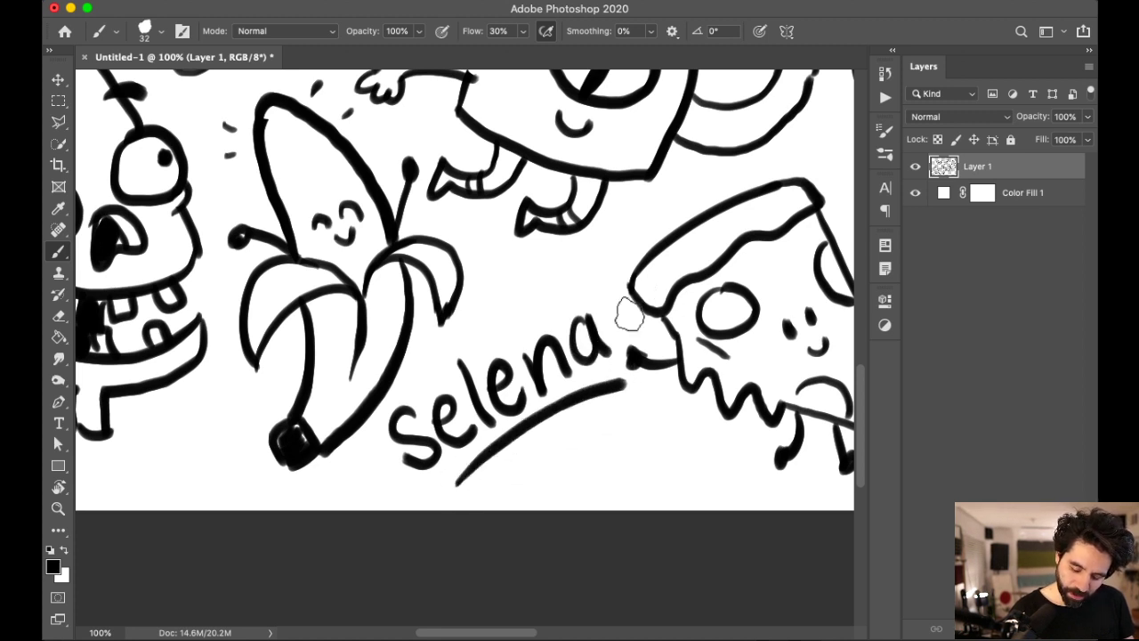
# Step: Add small dashes on both sides of the name and a spiral between banana and pizza
pyautogui.moveTo(365, 447); pyautogui.dragTo(384, 465)
pyautogui.moveTo(599, 297); pyautogui.dragTo(610, 291)
pyautogui.moveTo(610, 322); pyautogui.dragTo(622, 317)
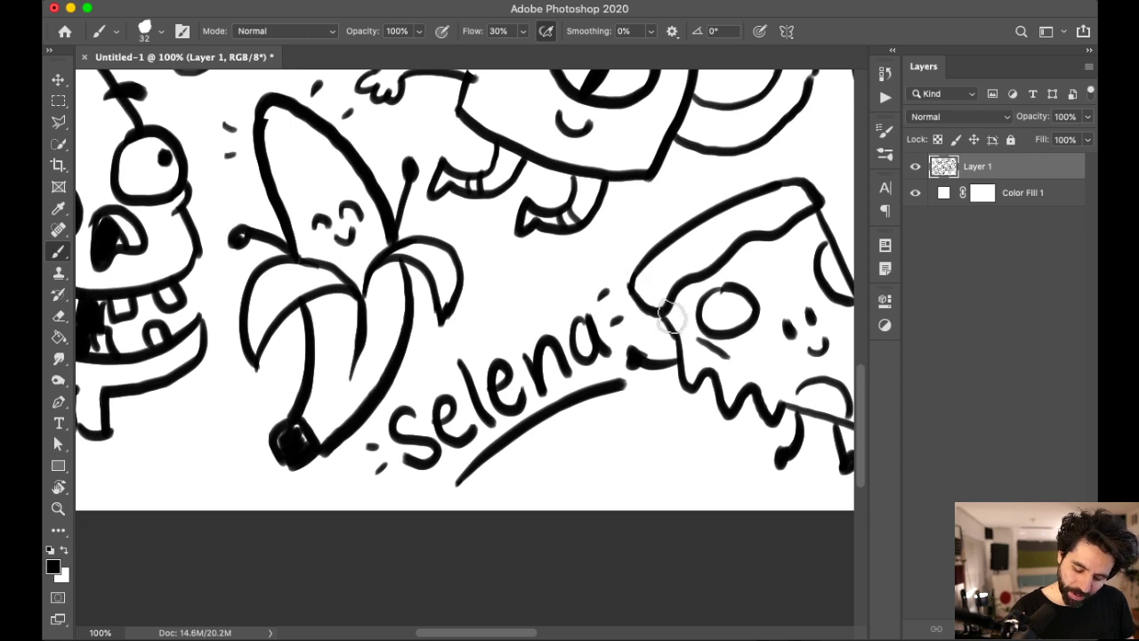
pyautogui.moveTo(813, 319); pyautogui.dragTo(623, 363)
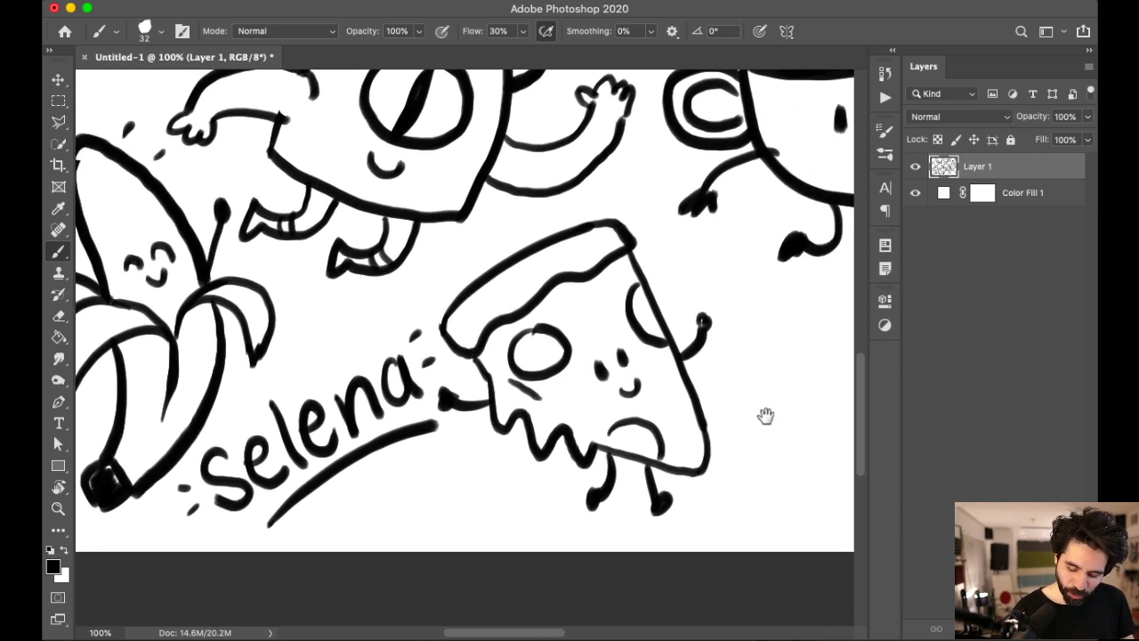
pyautogui.moveTo(339, 311); pyautogui.dragTo(450, 320)
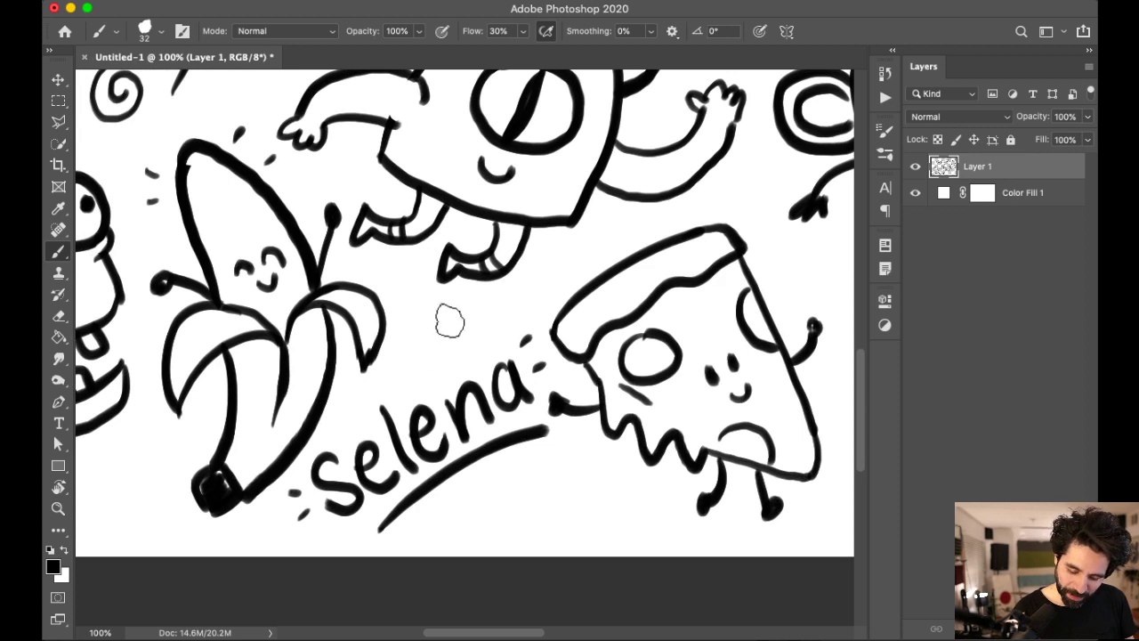
pyautogui.moveTo(452, 301)
pyautogui.mouseDown()
pyautogui.moveTo(461, 338)
pyautogui.moveTo(448, 322)
pyautogui.mouseUp()
# Step: Draw a small spiral left of the banana, then zoom out to check the collage and back in
pyautogui.hscroll(-10, 345, 388)
pyautogui.scroll(-3, 344, 389)
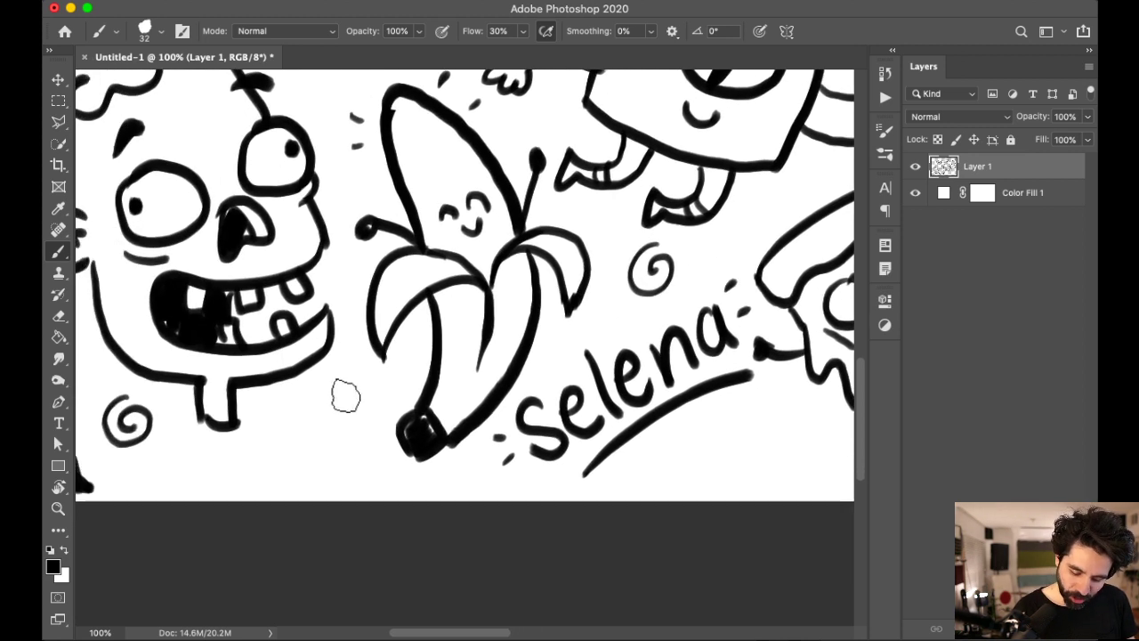
pyautogui.moveTo(352, 389)
pyautogui.mouseDown()
pyautogui.moveTo(303, 414)
pyautogui.moveTo(349, 405)
pyautogui.moveTo(331, 416)
pyautogui.mouseUp()
pyautogui.scroll(5, 638, 303)
pyautogui.hscroll(3, 638, 303)
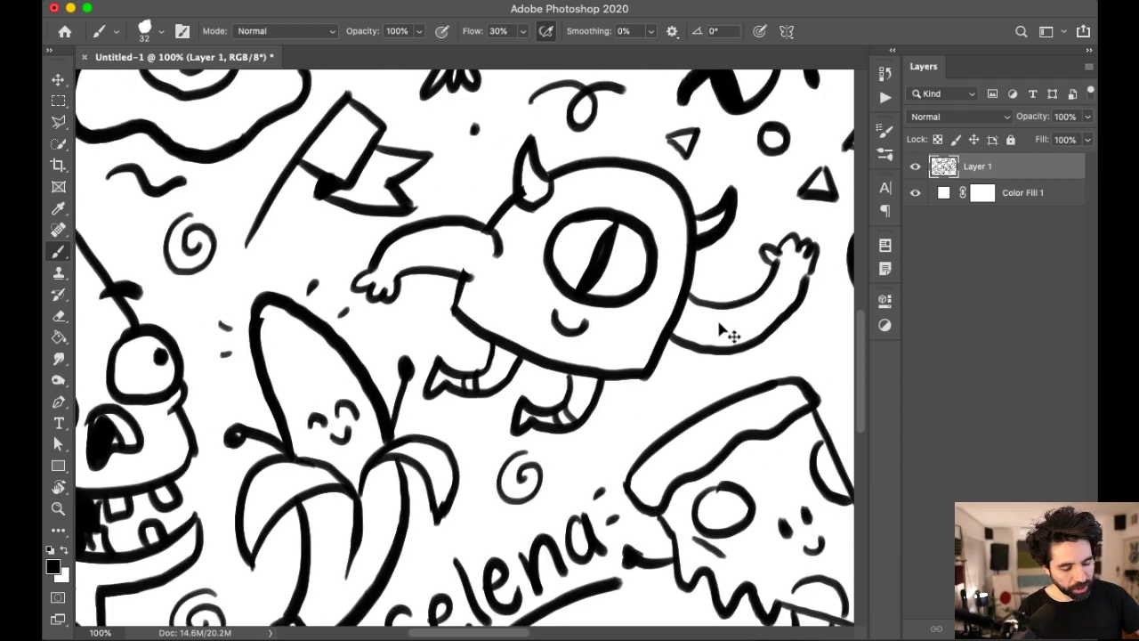
pyautogui.press('super+minus')
pyautogui.press('super+minus')
pyautogui.press('super+minus')
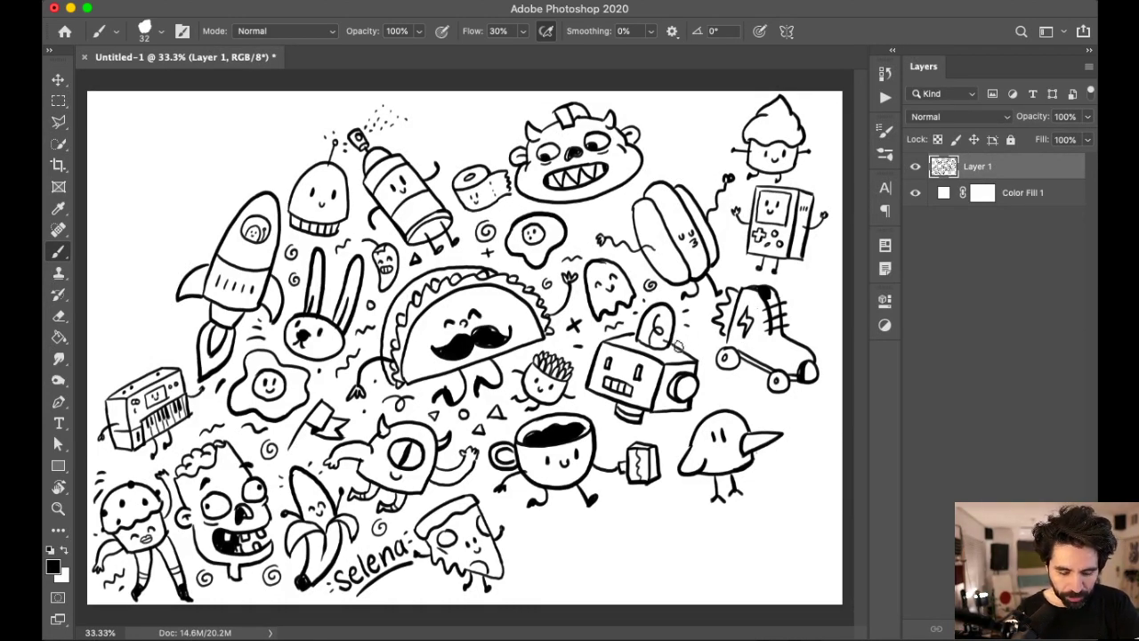
pyautogui.press('super+plus')
pyautogui.press('super+plus')
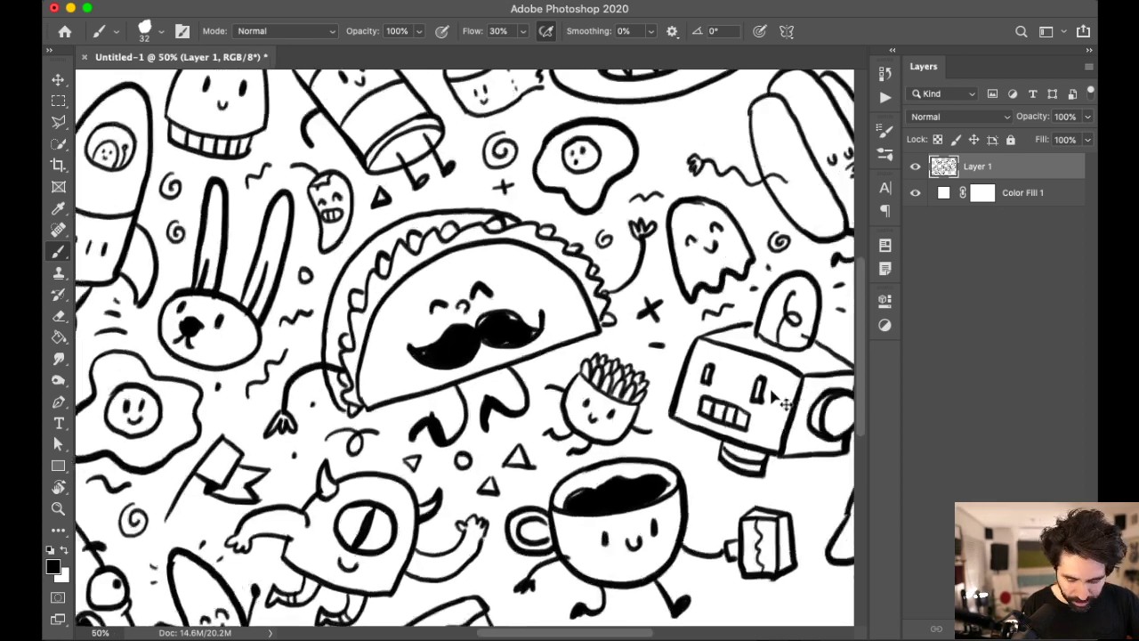
pyautogui.hscroll(-10, 642, 353)
pyautogui.scroll(3, 642, 353)
pyautogui.hscroll(-5, 643, 353)
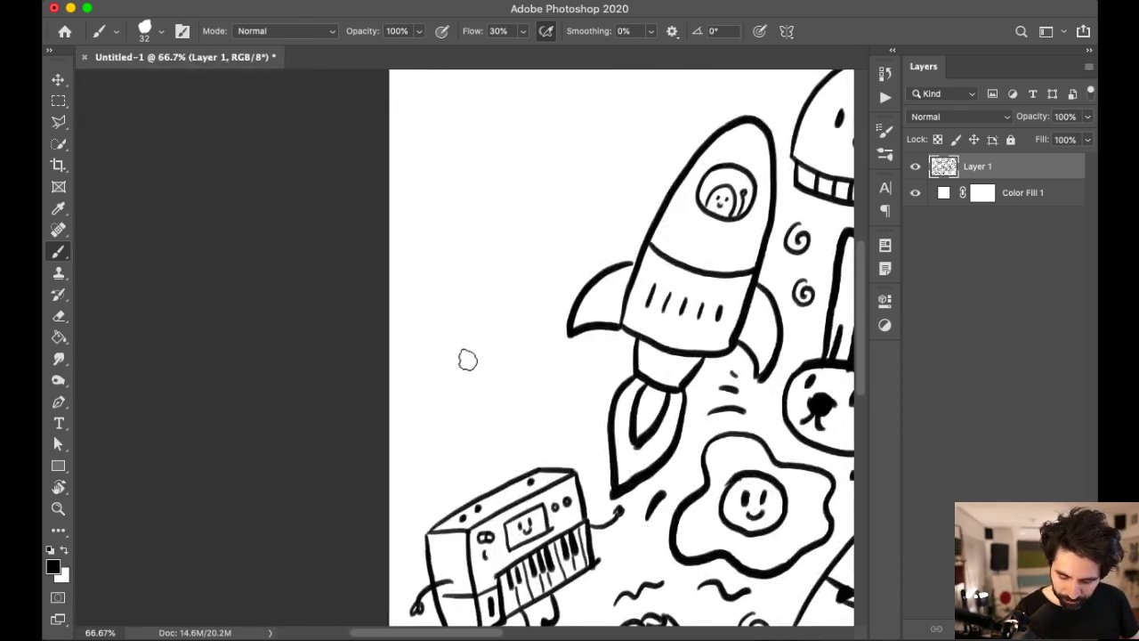
# Step: Draw a smiling cactus left of the rocket, redoing the first attempt, and add spines along it
pyautogui.moveTo(470, 405)
pyautogui.mouseDown()
pyautogui.moveTo(459, 368)
pyautogui.moveTo(500, 387)
pyautogui.moveTo(474, 299)
pyautogui.moveTo(491, 276)
pyautogui.moveTo(538, 366)
pyautogui.mouseUp()
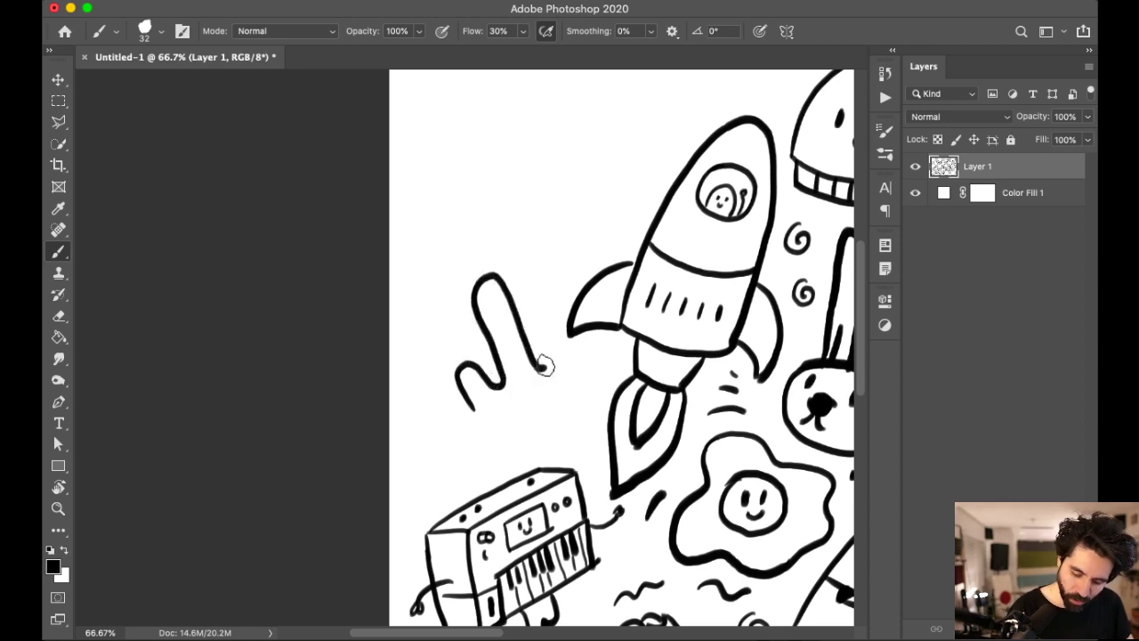
pyautogui.press('super+z')
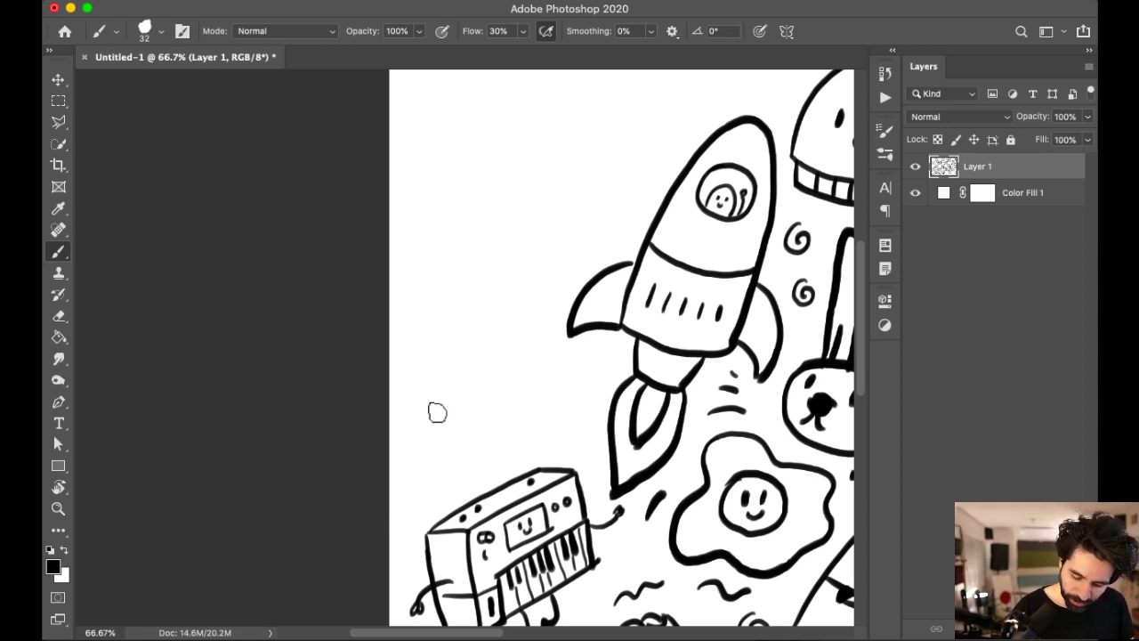
pyautogui.moveTo(434, 424)
pyautogui.mouseDown()
pyautogui.moveTo(441, 369)
pyautogui.moveTo(458, 397)
pyautogui.moveTo(474, 392)
pyautogui.moveTo(466, 287)
pyautogui.moveTo(492, 297)
pyautogui.moveTo(523, 388)
pyautogui.moveTo(549, 349)
pyautogui.moveTo(567, 374)
pyautogui.moveTo(428, 417)
pyautogui.moveTo(454, 439)
pyautogui.moveTo(484, 433)
pyautogui.moveTo(493, 460)
pyautogui.moveTo(536, 454)
pyautogui.moveTo(532, 426)
pyautogui.moveTo(568, 385)
pyautogui.moveTo(556, 411)
pyautogui.moveTo(510, 410)
pyautogui.mouseUp()
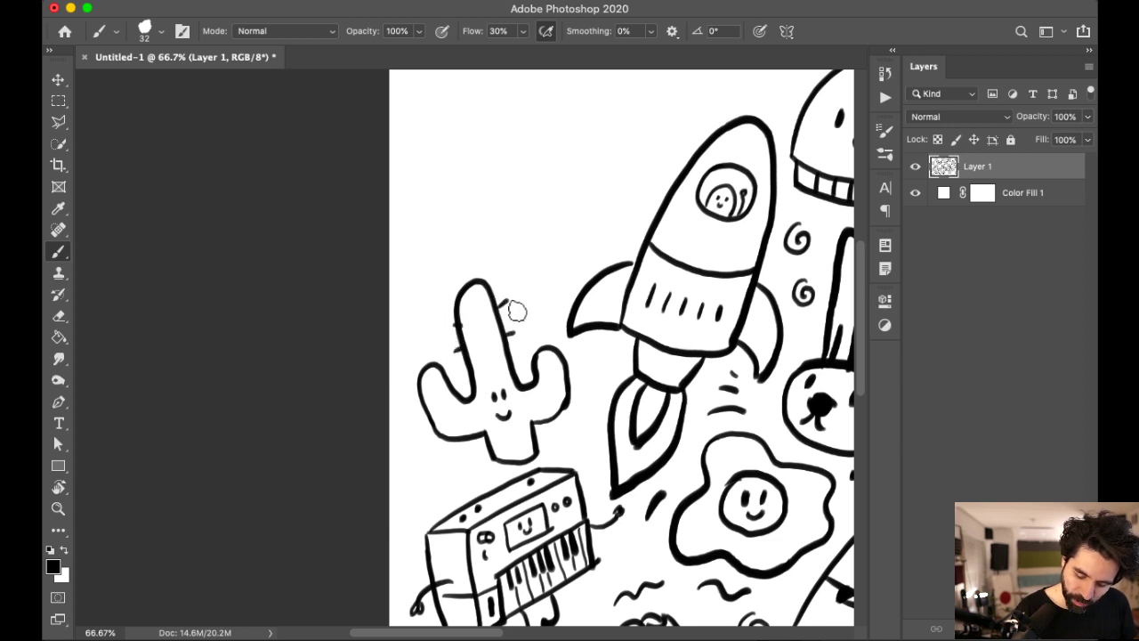
pyautogui.moveTo(423, 393)
pyautogui.mouseDown()
pyautogui.moveTo(413, 396)
pyautogui.moveTo(458, 447)
pyautogui.mouseUp()
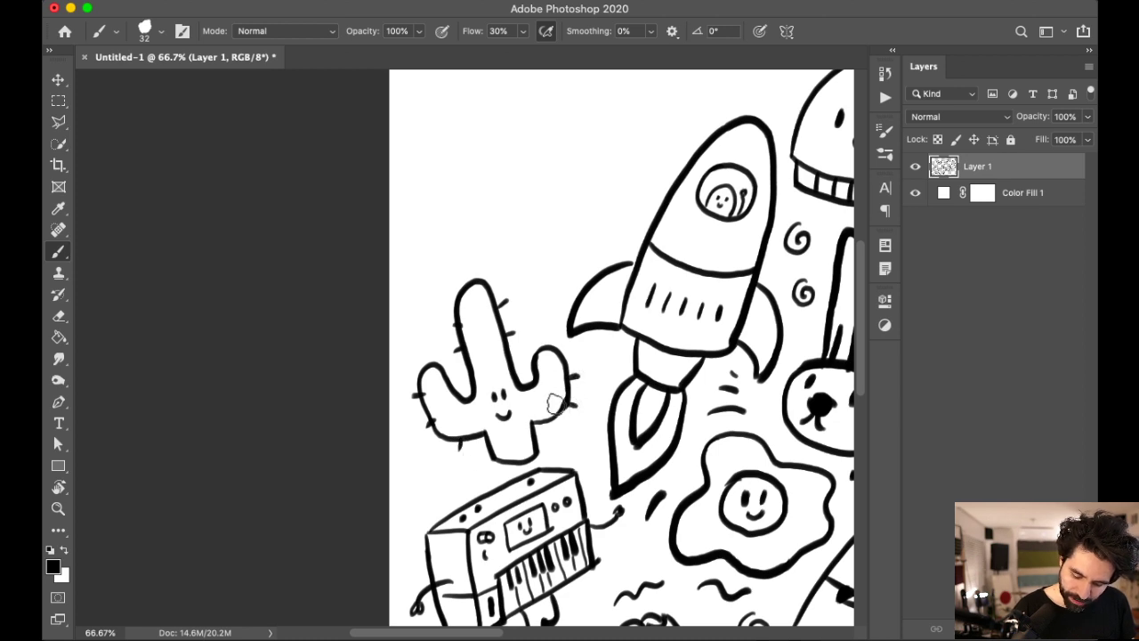
pyautogui.hscroll(15, 650, 354)
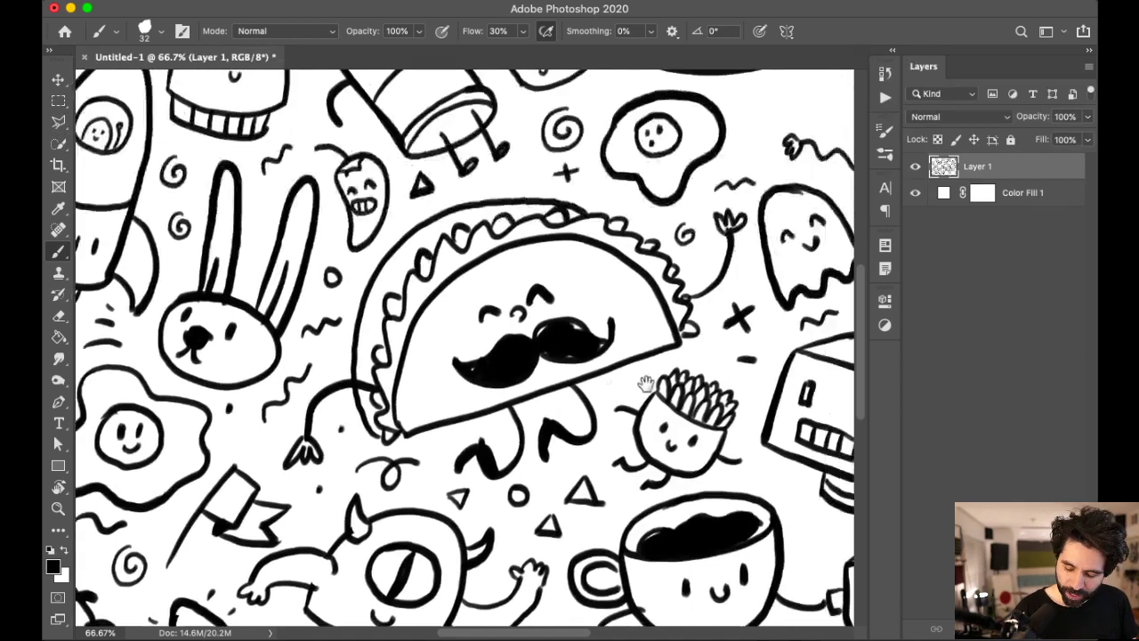
pyautogui.scroll(5, 676, 349)
pyautogui.hscroll(-2, 629, 338)
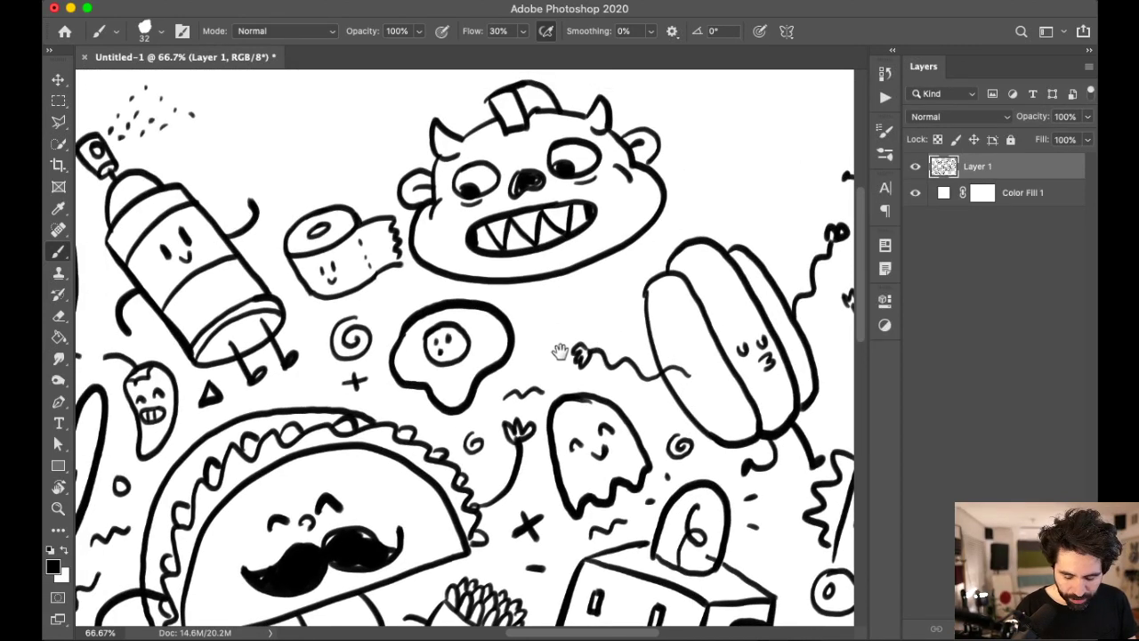
pyautogui.hscroll(-12, 549, 349)
pyautogui.scroll(2, 640, 347)
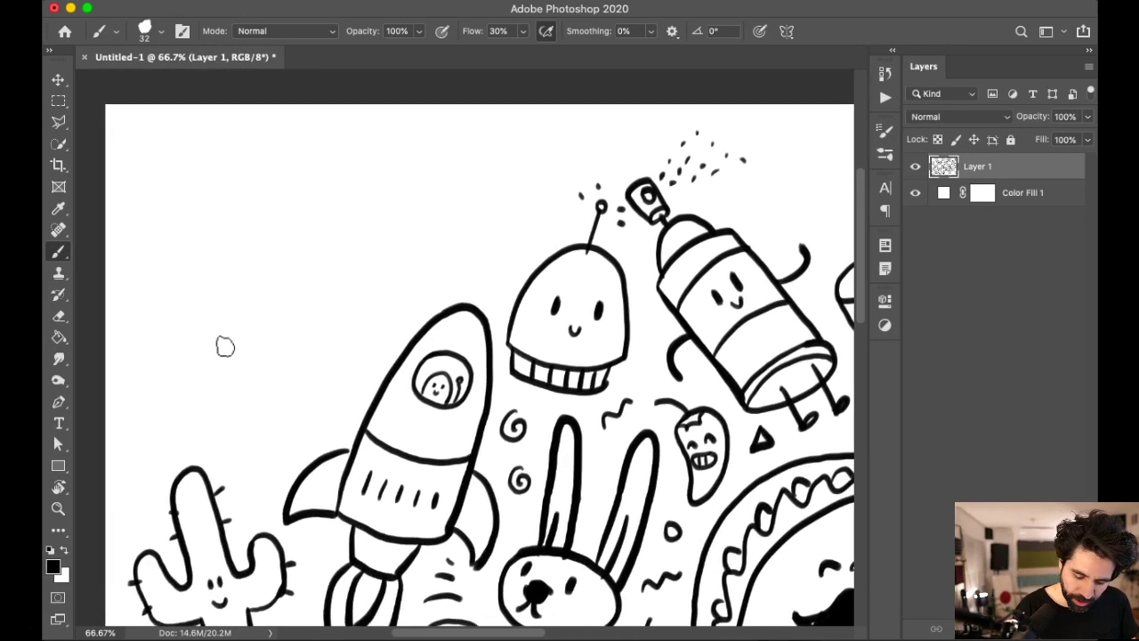
# Step: Draw the character's round head left of the rocket with small inner arcs
pyautogui.moveTo(192, 335)
pyautogui.mouseDown()
pyautogui.moveTo(208, 400)
pyautogui.moveTo(249, 379)
pyautogui.moveTo(235, 337)
pyautogui.moveTo(205, 332)
pyautogui.moveTo(188, 383)
pyautogui.moveTo(195, 353)
pyautogui.moveTo(202, 400)
pyautogui.mouseUp()
pyautogui.press('e')
pyautogui.press('b')
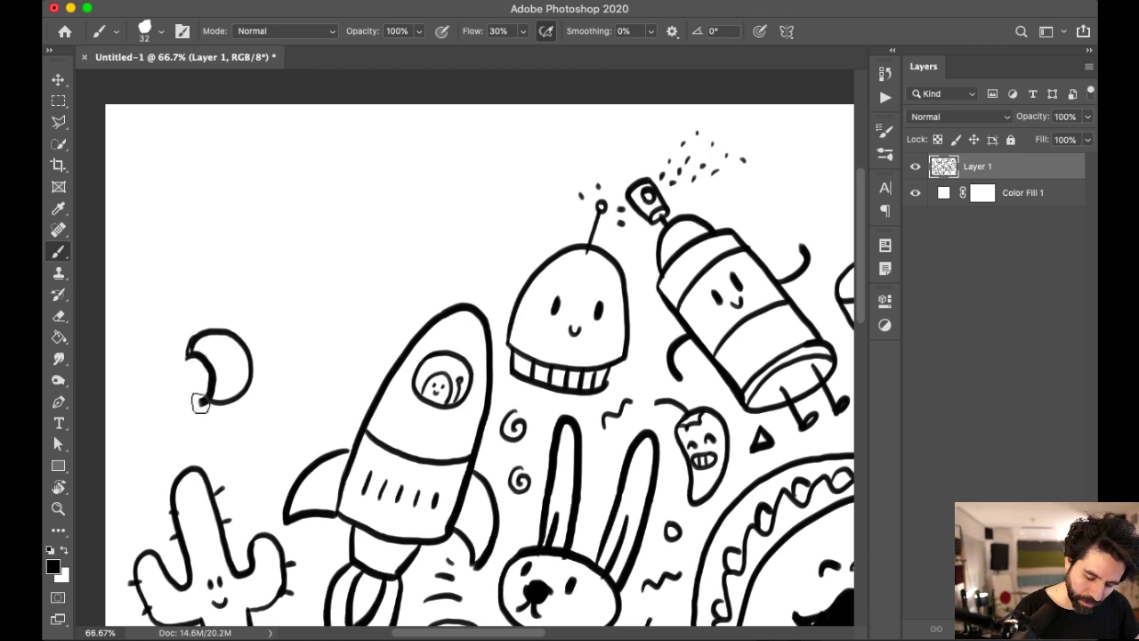
pyautogui.press('super+z')
pyautogui.moveTo(190, 360)
pyautogui.mouseDown()
pyautogui.moveTo(185, 392)
pyautogui.moveTo(210, 360)
pyautogui.moveTo(191, 352)
pyautogui.mouseUp()
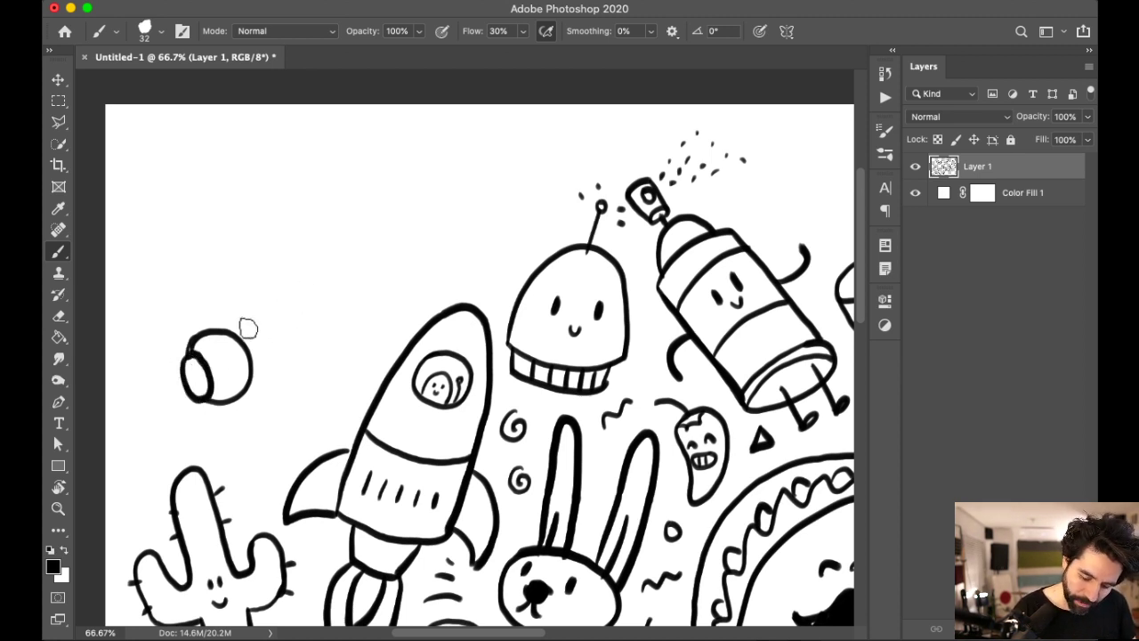
pyautogui.moveTo(219, 349); pyautogui.dragTo(236, 375)
pyautogui.moveTo(218, 330)
pyautogui.mouseDown()
pyautogui.moveTo(301, 268)
pyautogui.moveTo(347, 314)
pyautogui.moveTo(226, 309)
pyautogui.moveTo(300, 275)
pyautogui.moveTo(346, 296)
pyautogui.moveTo(355, 334)
pyautogui.moveTo(342, 367)
pyautogui.moveTo(281, 398)
pyautogui.moveTo(249, 390)
pyautogui.mouseUp()
pyautogui.press('super+z')
# Step: Add a puckered mouth, the head's dome and the headphone band with its right cup
pyautogui.moveTo(308, 332)
pyautogui.mouseDown()
pyautogui.moveTo(325, 320)
pyautogui.moveTo(291, 327)
pyautogui.moveTo(320, 313)
pyautogui.mouseUp()
pyautogui.moveTo(316, 273)
pyautogui.mouseDown()
pyautogui.moveTo(369, 282)
pyautogui.moveTo(377, 310)
pyautogui.moveTo(356, 328)
pyautogui.mouseUp()
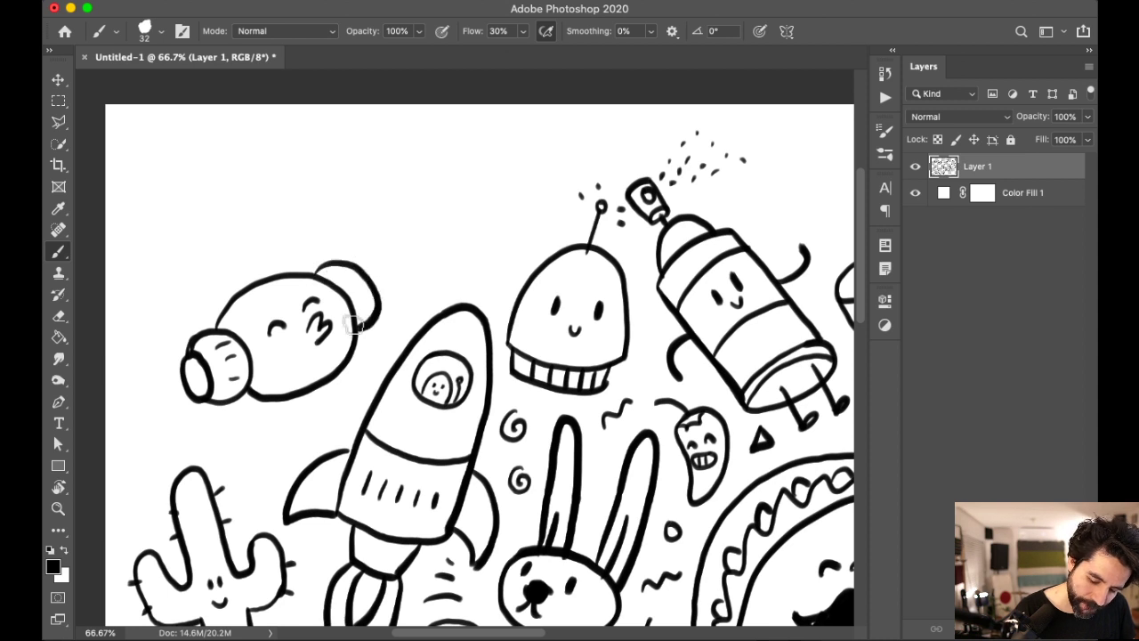
pyautogui.moveTo(205, 322)
pyautogui.mouseDown()
pyautogui.moveTo(208, 273)
pyautogui.moveTo(257, 234)
pyautogui.moveTo(302, 246)
pyautogui.moveTo(324, 275)
pyautogui.mouseUp()
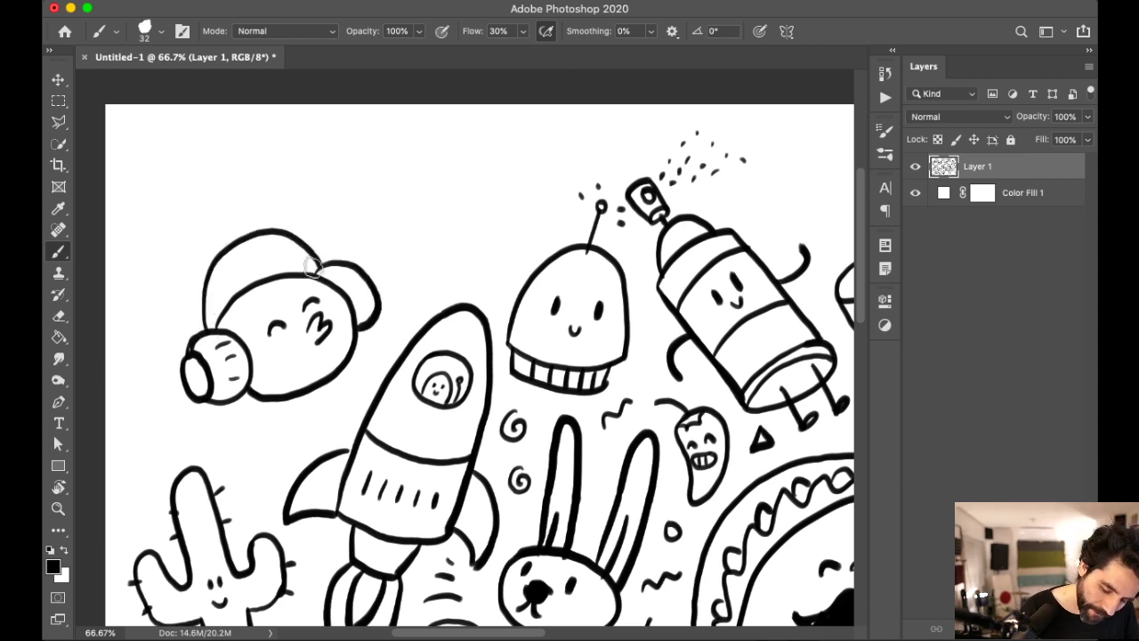
pyautogui.moveTo(192, 332)
pyautogui.mouseDown()
pyautogui.moveTo(200, 260)
pyautogui.moveTo(228, 235)
pyautogui.moveTo(261, 226)
pyautogui.moveTo(295, 238)
pyautogui.moveTo(265, 237)
pyautogui.moveTo(303, 273)
pyautogui.mouseUp()
pyautogui.moveTo(371, 269); pyautogui.dragTo(379, 294)
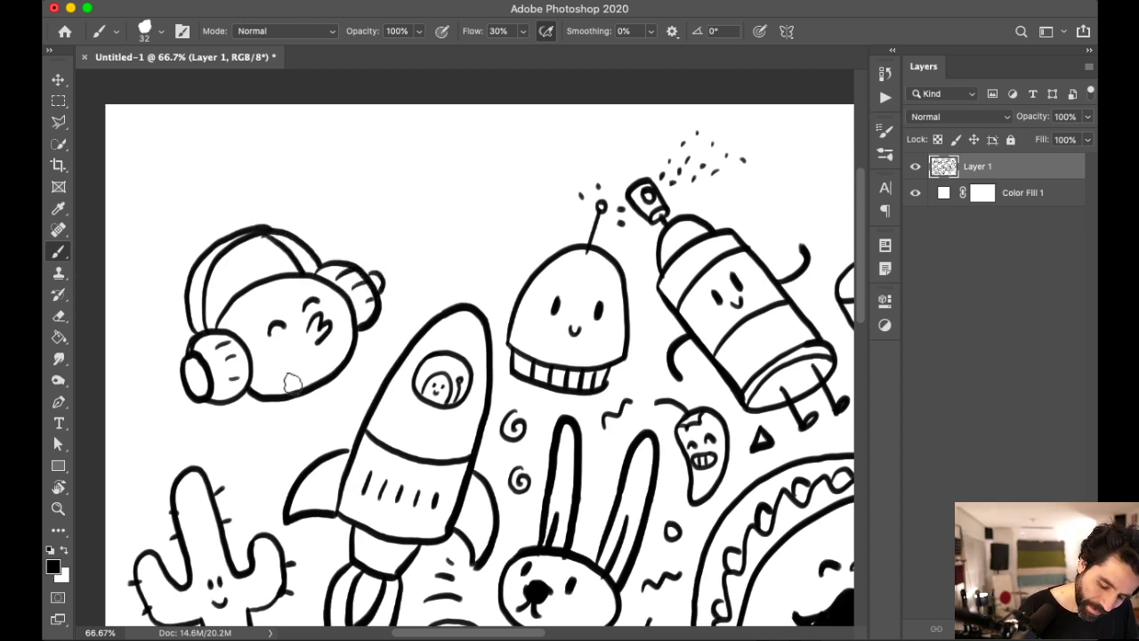
# Step: Draw a wavy cord from the left headphone cup and a small tuft inside the band
pyautogui.moveTo(238, 410); pyautogui.dragTo(282, 462)
pyautogui.moveTo(610, 300)
pyautogui.mouseDown()
pyautogui.moveTo(569, 372)
pyautogui.moveTo(647, 270)
pyautogui.mouseUp()
pyautogui.moveTo(370, 208)
pyautogui.mouseDown()
pyautogui.moveTo(380, 162)
pyautogui.moveTo(396, 178)
pyautogui.moveTo(390, 203)
pyautogui.moveTo(401, 190)
pyautogui.mouseUp()
pyautogui.moveTo(672, 316); pyautogui.dragTo(595, 343)
pyautogui.hscroll(10, 595, 343)
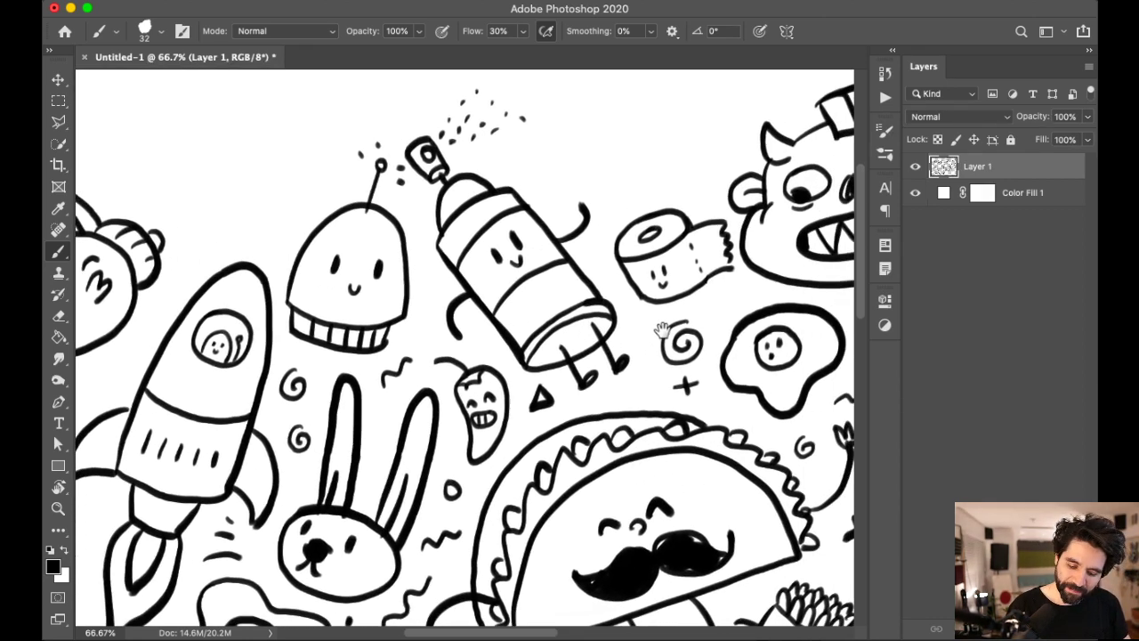
pyautogui.hscroll(-10, 663, 440)
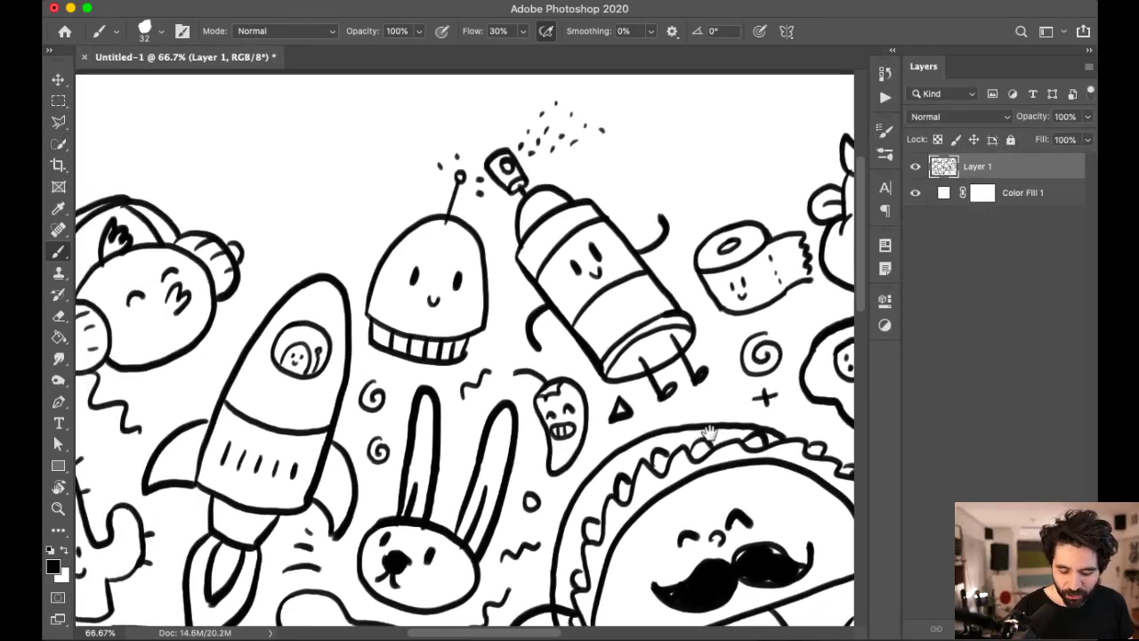
pyautogui.scroll(5, 649, 436)
pyautogui.moveTo(648, 436); pyautogui.dragTo(628, 401)
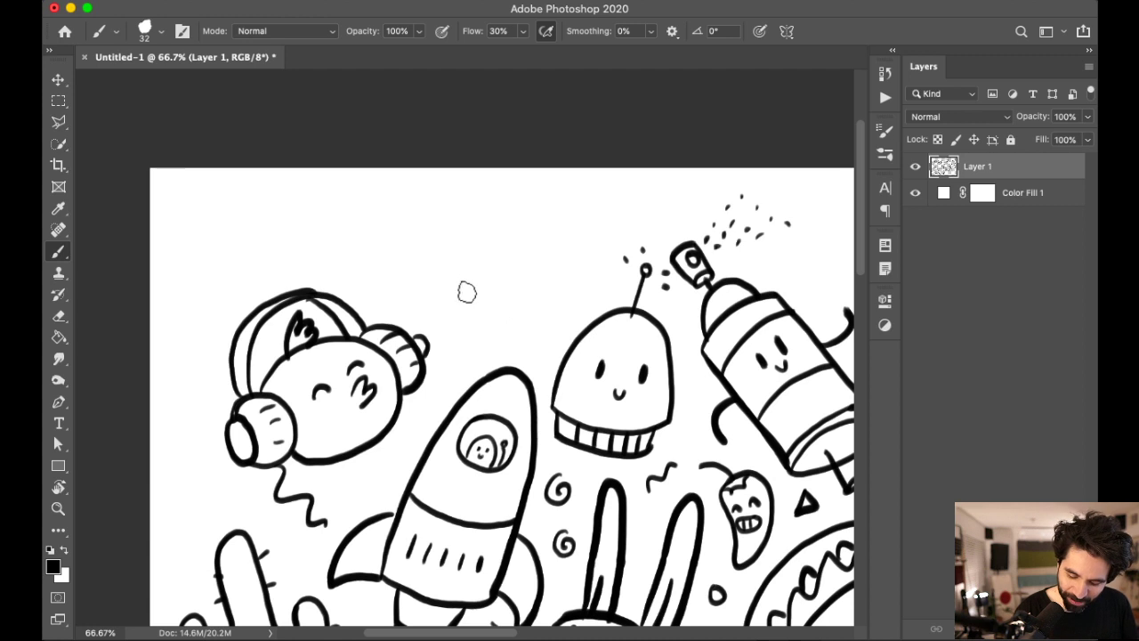
# Step: Draw a croissant body with horn segments, a pointed right tip and a leg
pyautogui.moveTo(459, 269); pyautogui.dragTo(518, 242)
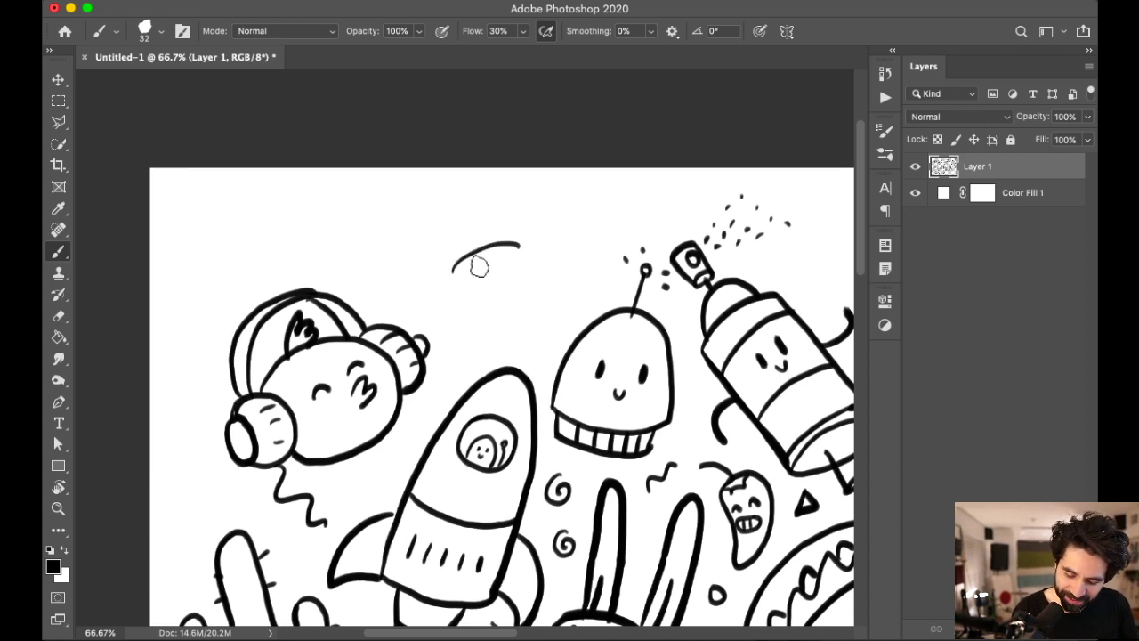
pyautogui.moveTo(452, 266)
pyautogui.mouseDown()
pyautogui.moveTo(479, 318)
pyautogui.moveTo(517, 314)
pyautogui.mouseUp()
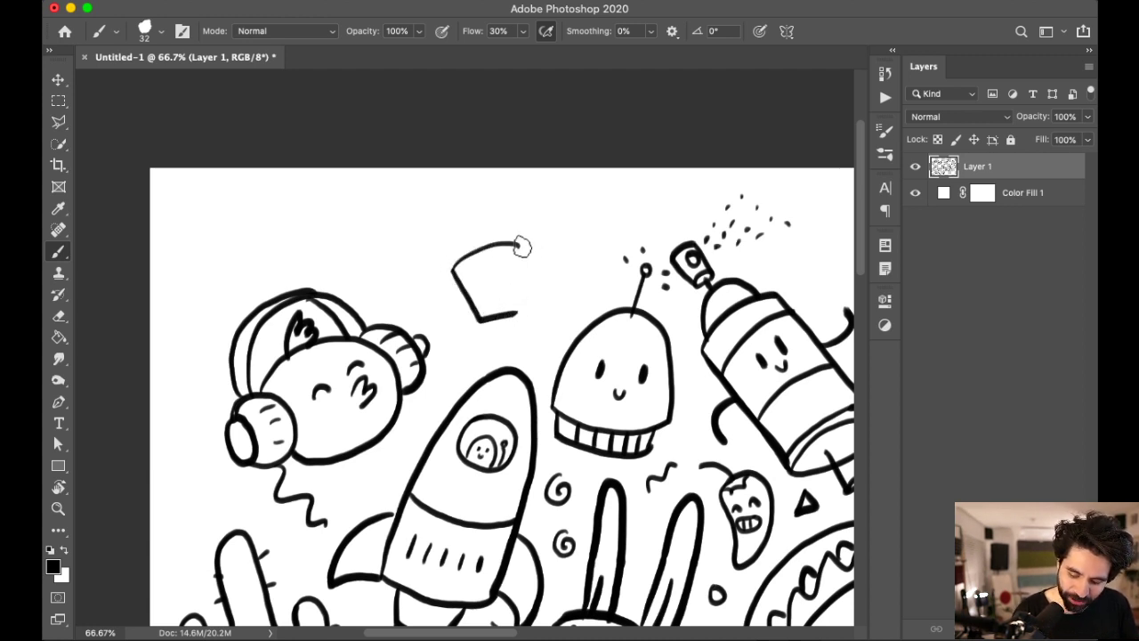
pyautogui.moveTo(522, 246); pyautogui.dragTo(521, 312)
pyautogui.moveTo(454, 280)
pyautogui.mouseDown()
pyautogui.moveTo(447, 312)
pyautogui.moveTo(471, 318)
pyautogui.moveTo(438, 286)
pyautogui.moveTo(452, 306)
pyautogui.mouseUp()
pyautogui.moveTo(523, 249)
pyautogui.mouseDown()
pyautogui.moveTo(547, 267)
pyautogui.moveTo(526, 307)
pyautogui.mouseUp()
pyautogui.moveTo(550, 270); pyautogui.dragTo(537, 283)
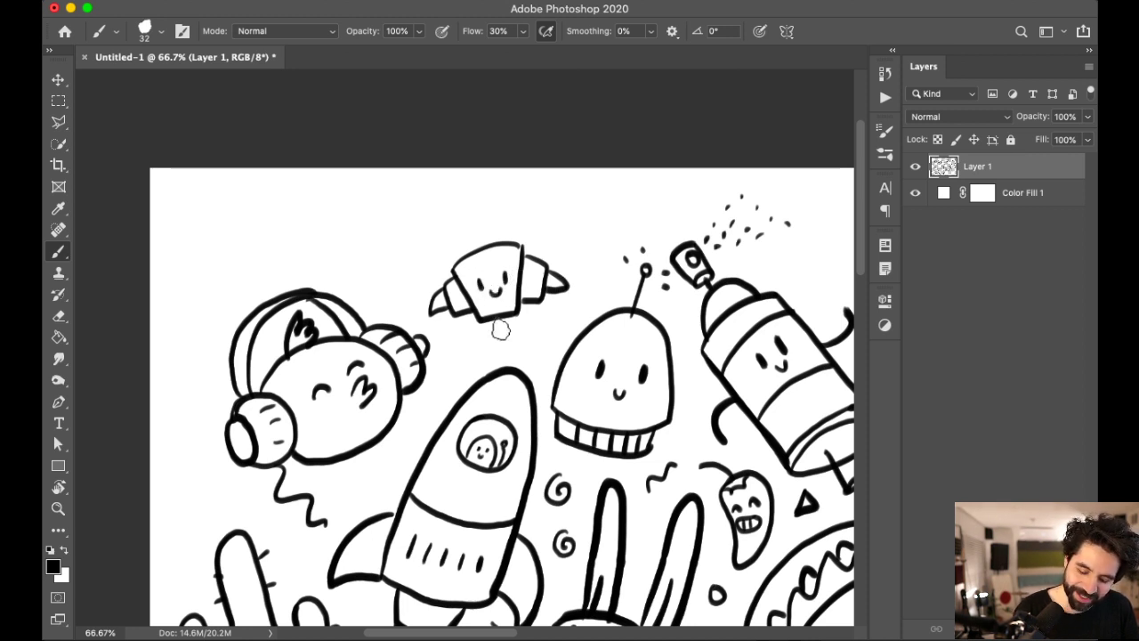
pyautogui.moveTo(490, 316); pyautogui.dragTo(473, 350)
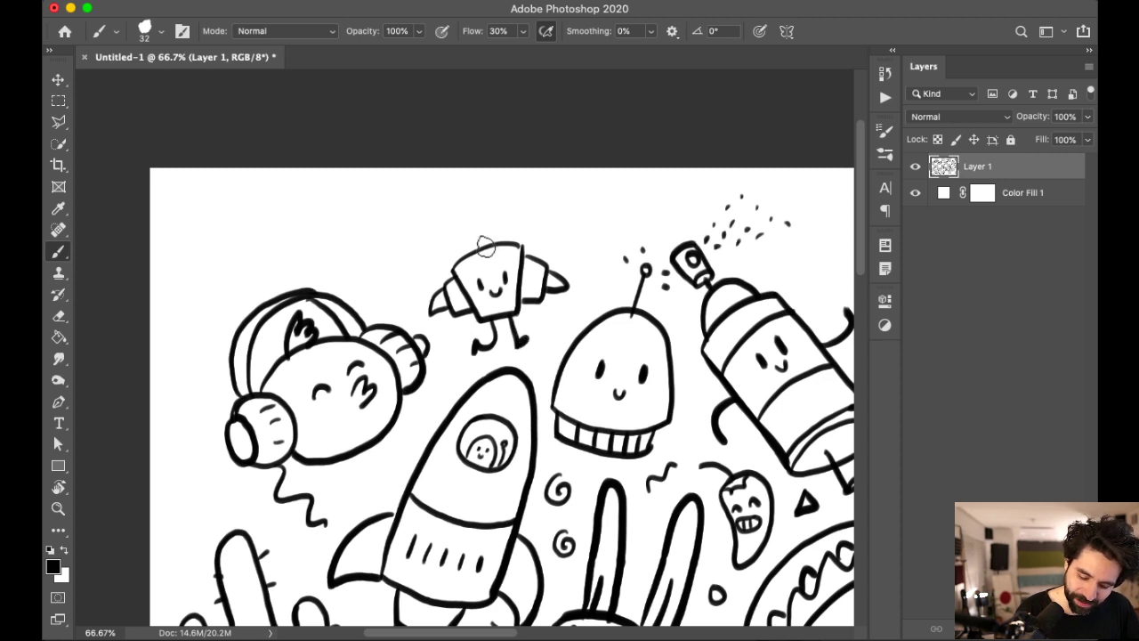
# Step: Try a pointed cone hat on the croissant, then undo it
pyautogui.press('e')
pyautogui.press('b')
pyautogui.moveTo(475, 254)
pyautogui.mouseDown()
pyautogui.moveTo(483, 216)
pyautogui.moveTo(495, 253)
pyautogui.moveTo(479, 254)
pyautogui.mouseUp()
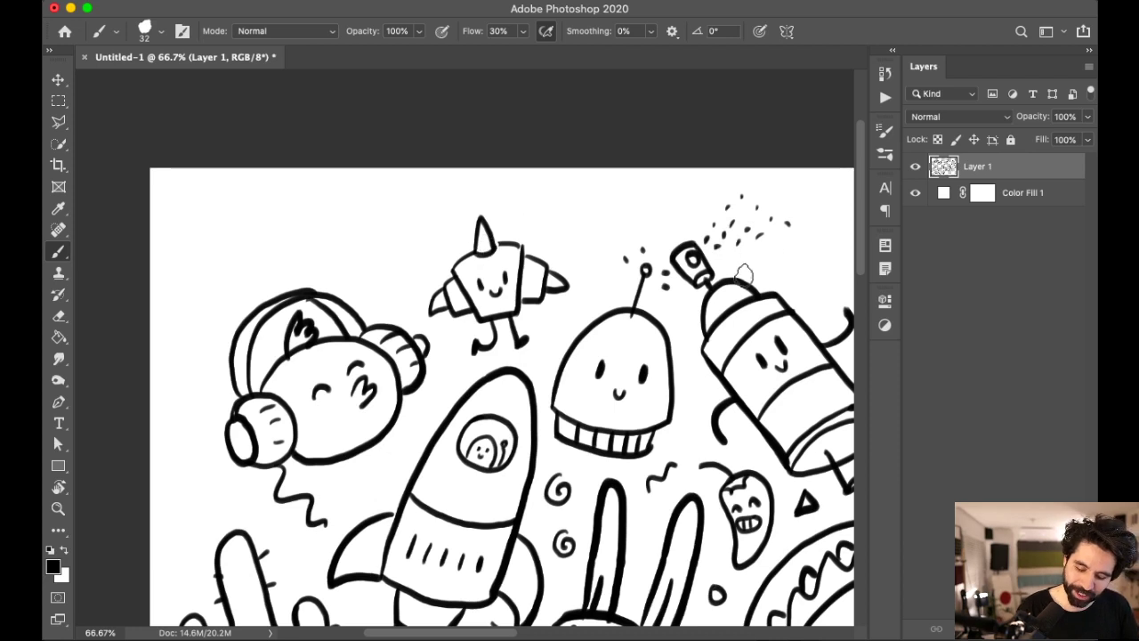
pyautogui.press('super+equal')
pyautogui.press('super+equal')
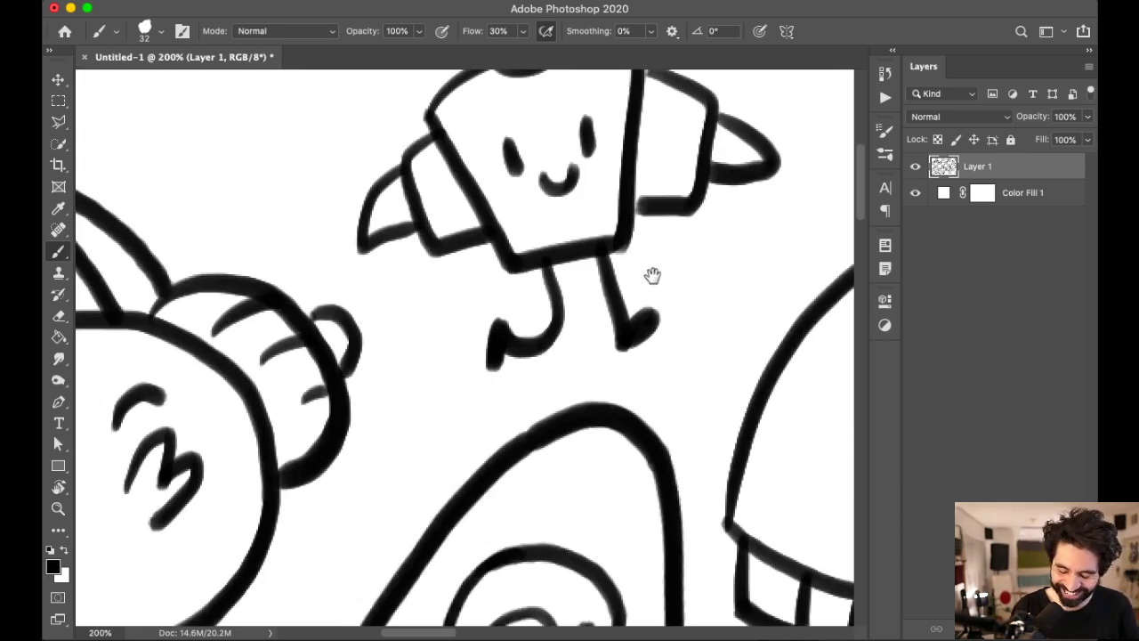
pyautogui.moveTo(653, 275); pyautogui.dragTo(604, 382)
pyautogui.press('super+z')
pyautogui.press('super+z')
pyautogui.press('super+z')
pyautogui.press('super+z')
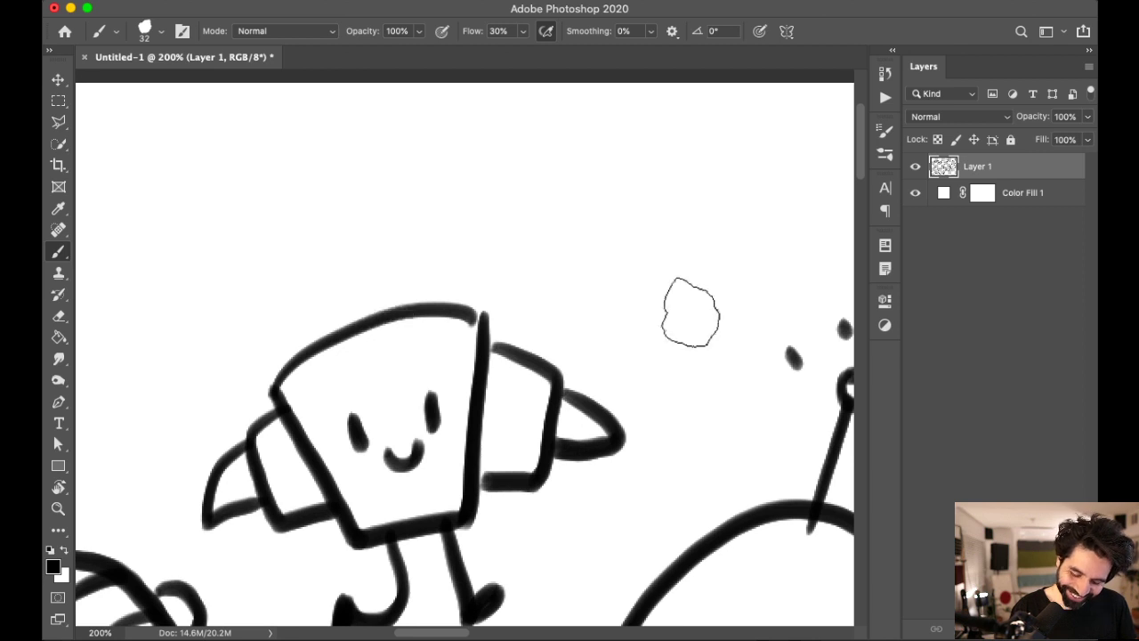
pyautogui.press('super+minus')
pyautogui.press('super+minus')
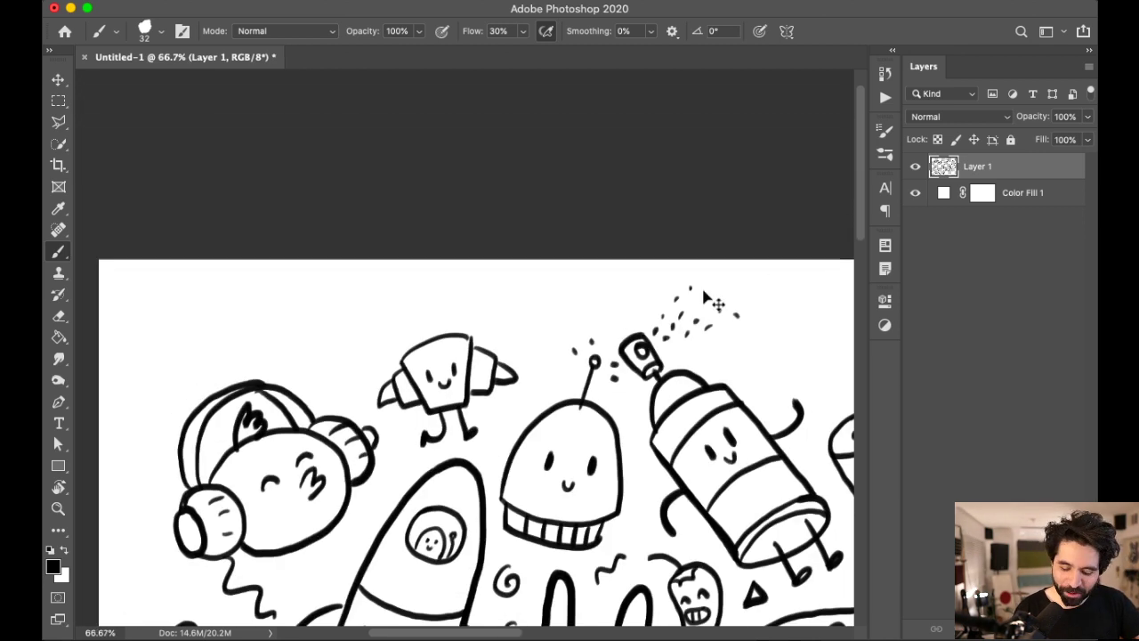
pyautogui.scroll(-5, 703, 293)
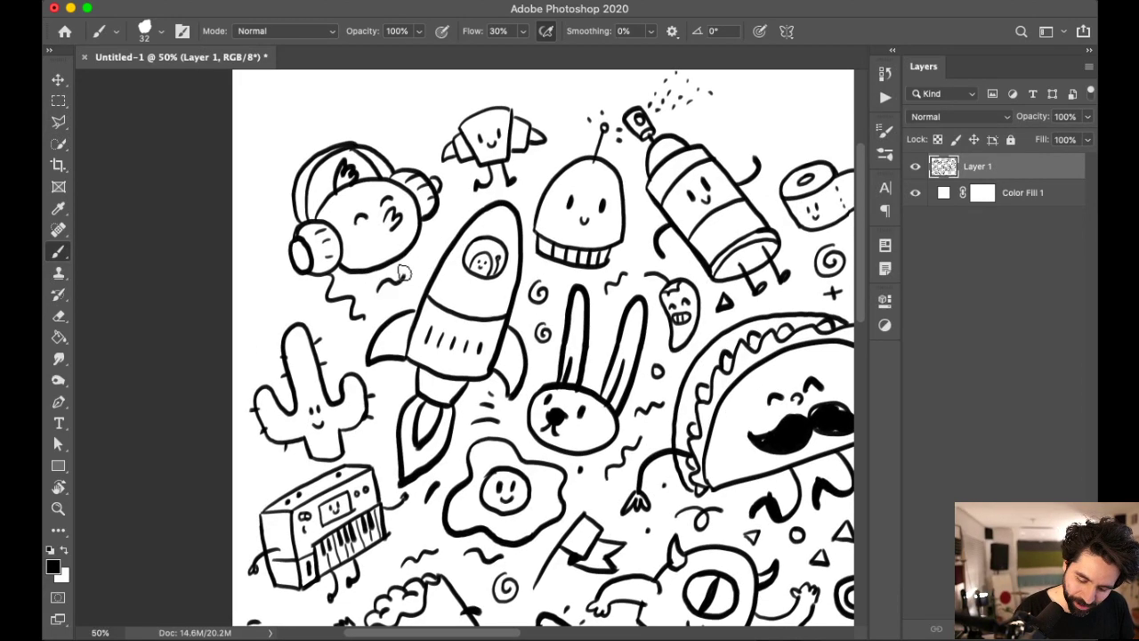
# Step: Add a small dash above the cactus
pyautogui.moveTo(275, 309); pyautogui.dragTo(296, 306)
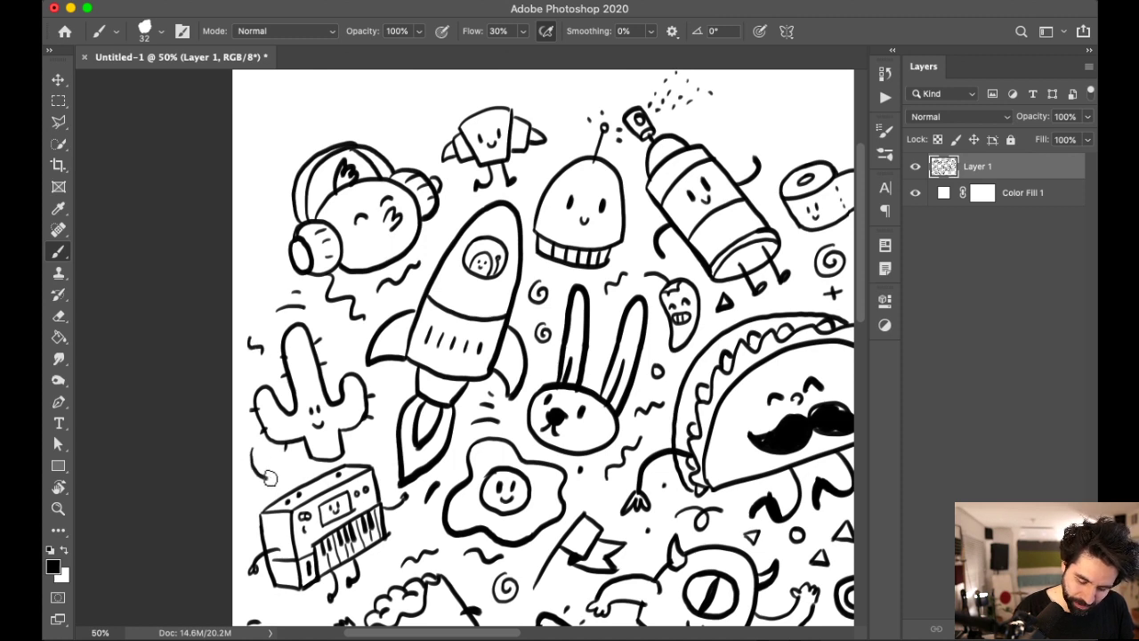
pyautogui.scroll(-5, 263, 476)
pyautogui.moveTo(603, 381); pyautogui.dragTo(350, 235)
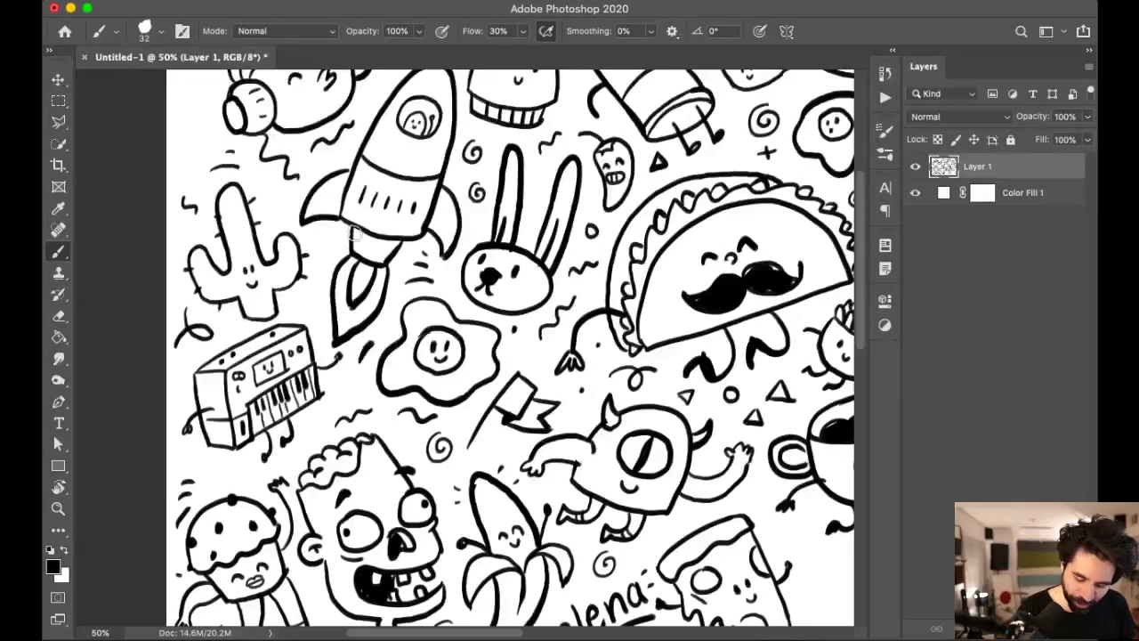
# Step: Zoom in and pan toward the monster and ghost area
pyautogui.press('super+equal')
pyautogui.scroll(2, 374, 231)
pyautogui.hscroll(-3, 374, 231)
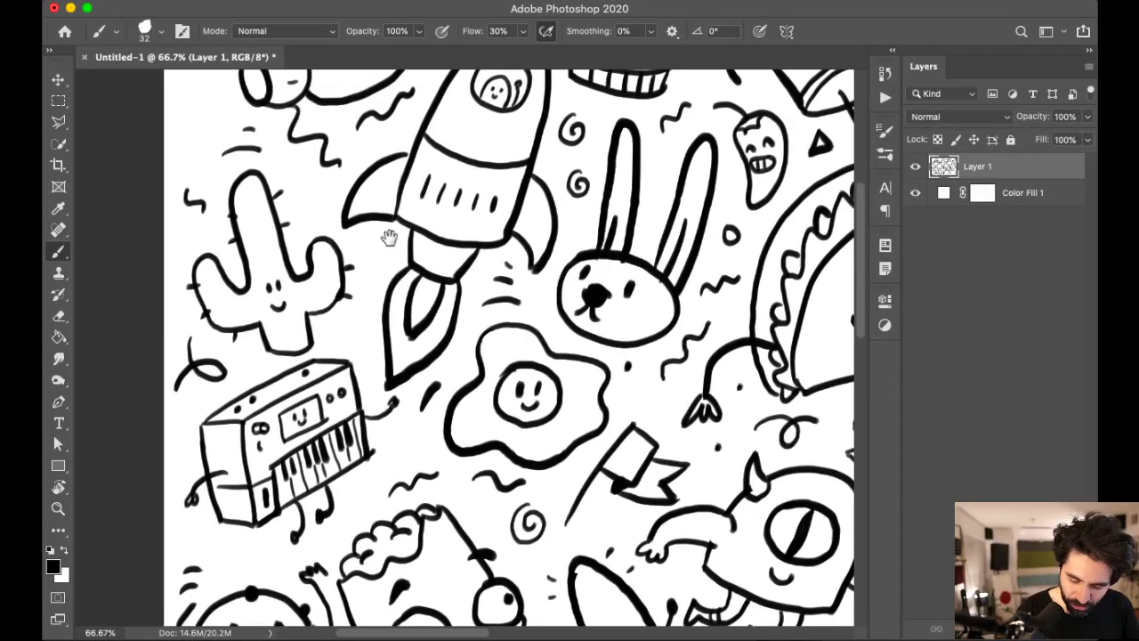
pyautogui.hscroll(10, 534, 312)
pyautogui.scroll(4, 533, 311)
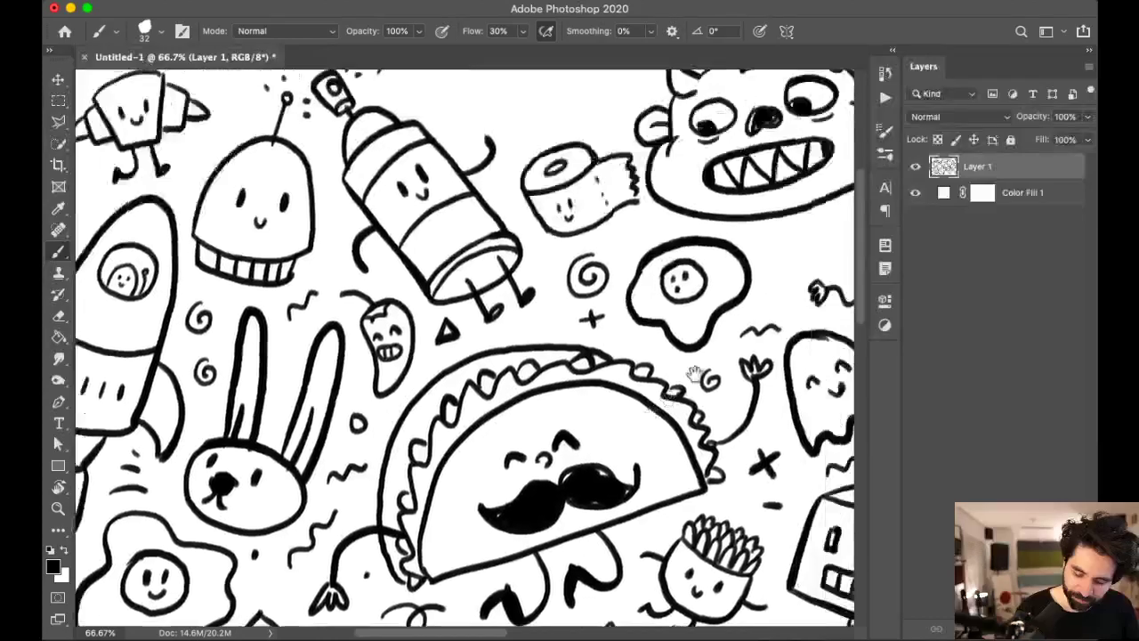
pyautogui.hscroll(2, 534, 311)
pyautogui.scroll(1, 536, 262)
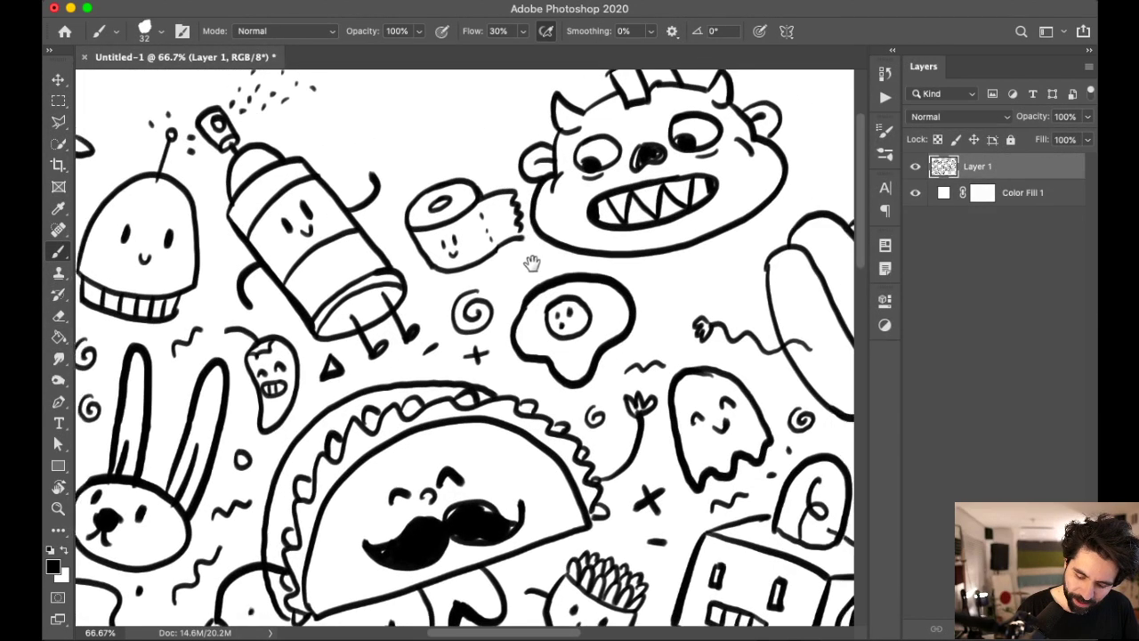
pyautogui.hscroll(4, 534, 267)
pyautogui.scroll(-1, 533, 267)
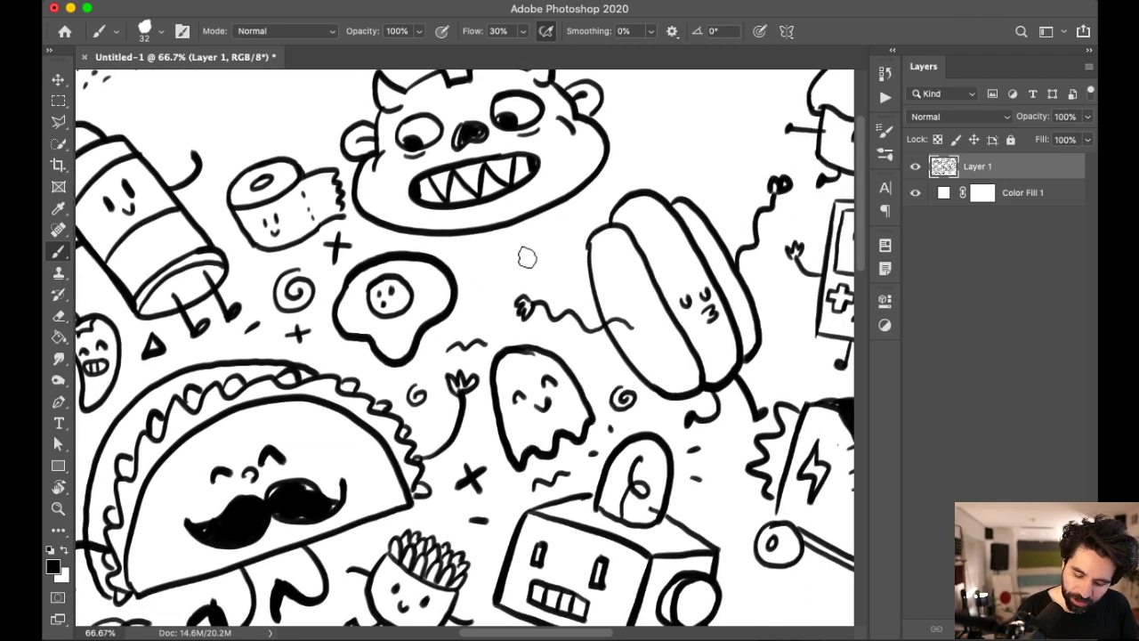
pyautogui.press('super+plus')
pyautogui.scroll(3, 591, 313)
pyautogui.hscroll(2, 592, 313)
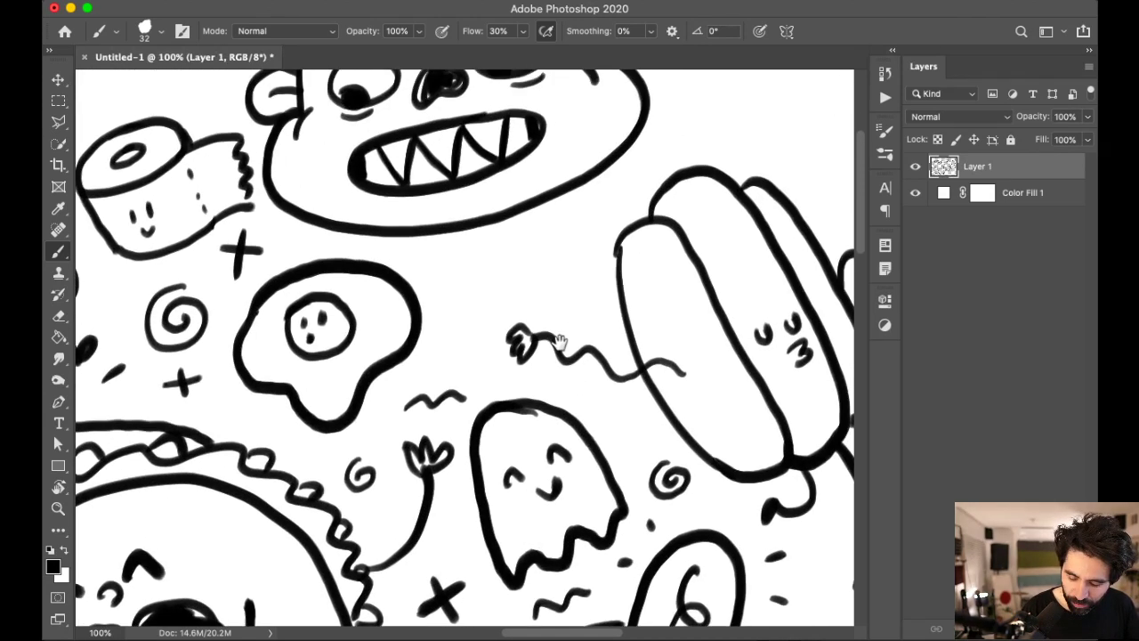
# Step: Rotate the canvas view, close the V into a triangle, and dot its eyes and mouth
pyautogui.press('r')
pyautogui.moveTo(682, 433)
pyautogui.mouseDown()
pyautogui.moveTo(707, 369)
pyautogui.moveTo(673, 191)
pyautogui.moveTo(436, 281)
pyautogui.moveTo(414, 330)
pyautogui.moveTo(501, 270)
pyautogui.mouseUp()
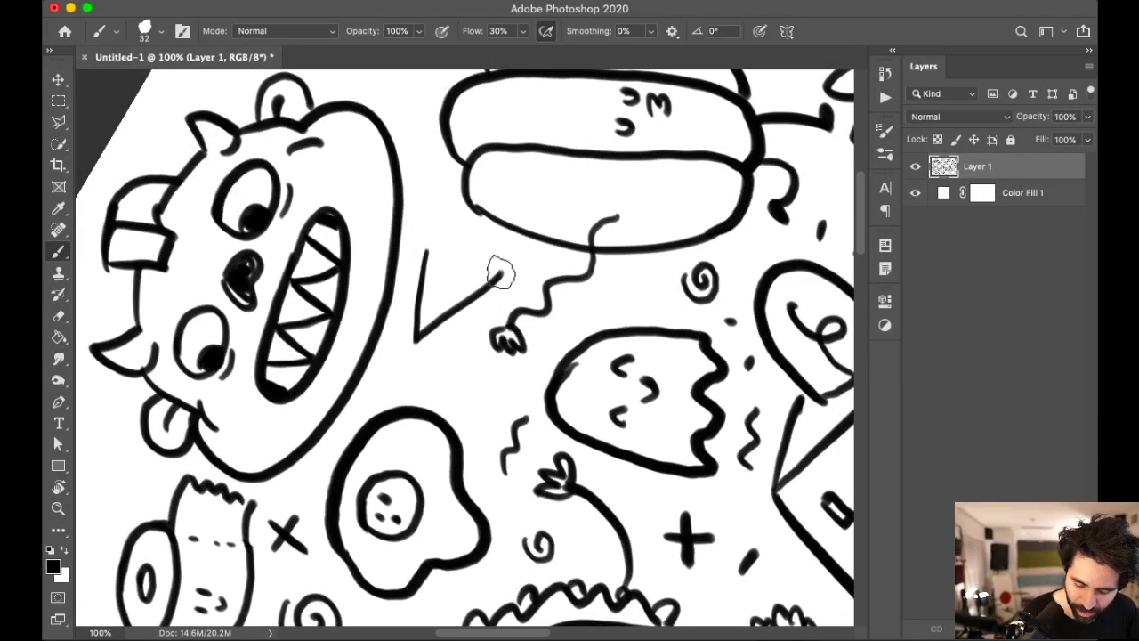
pyautogui.moveTo(426, 252); pyautogui.dragTo(503, 272)
pyautogui.click(439, 279)
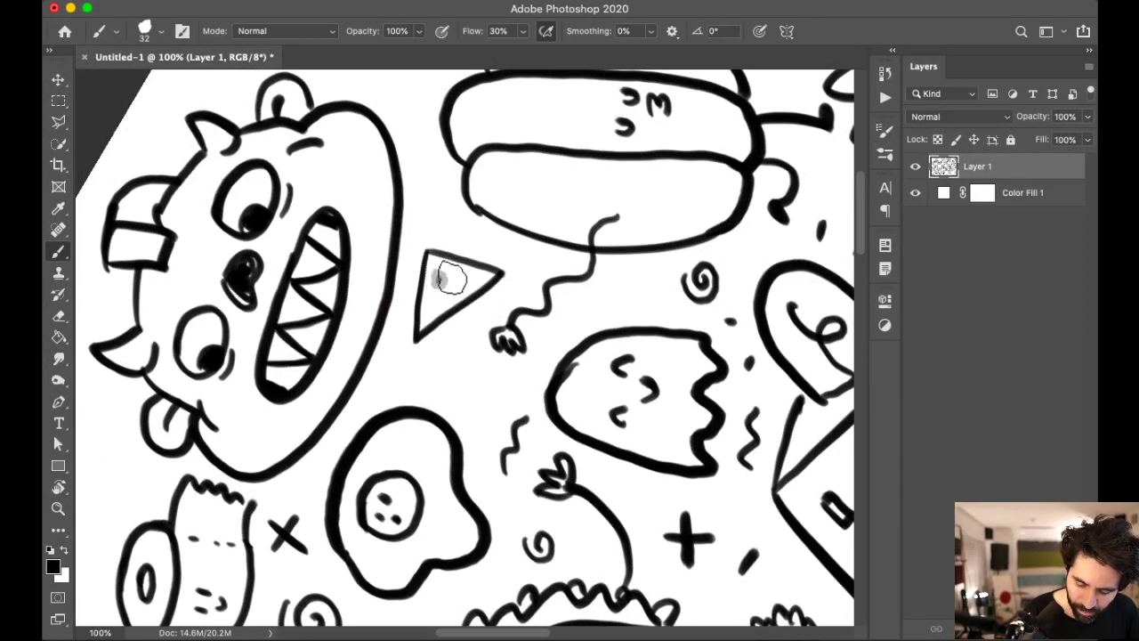
pyautogui.click(437, 280)
pyautogui.click(460, 276)
pyautogui.click(451, 286)
# Step: Zoom out to 50%, rotate the canvas back upright, and return to 100% on the triangle
pyautogui.press('super+minus')
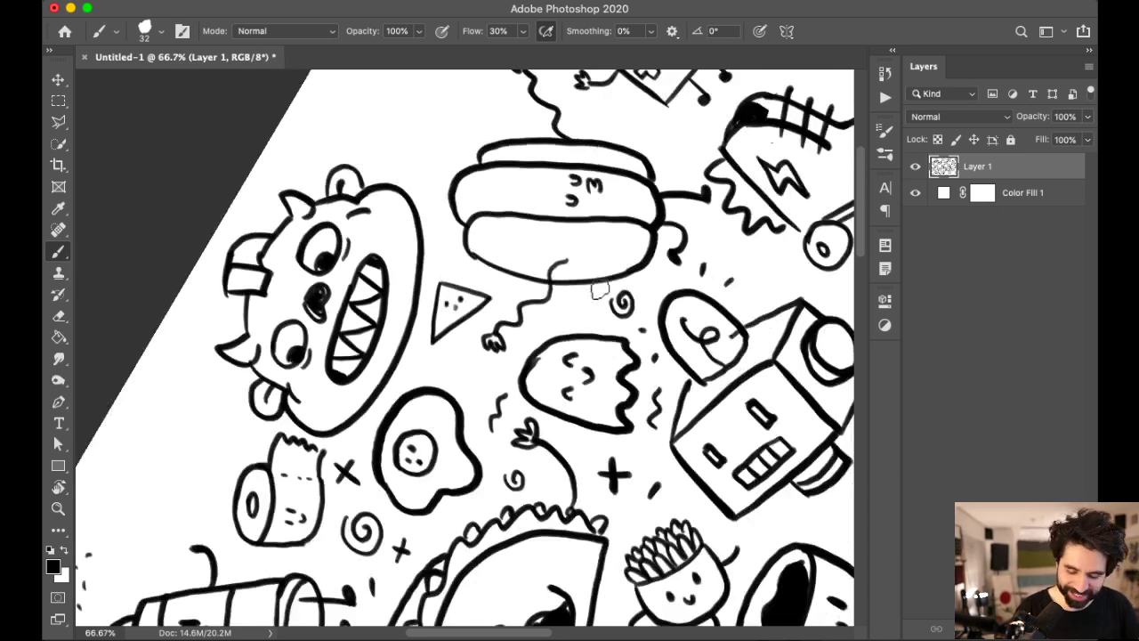
pyautogui.press('super+minus')
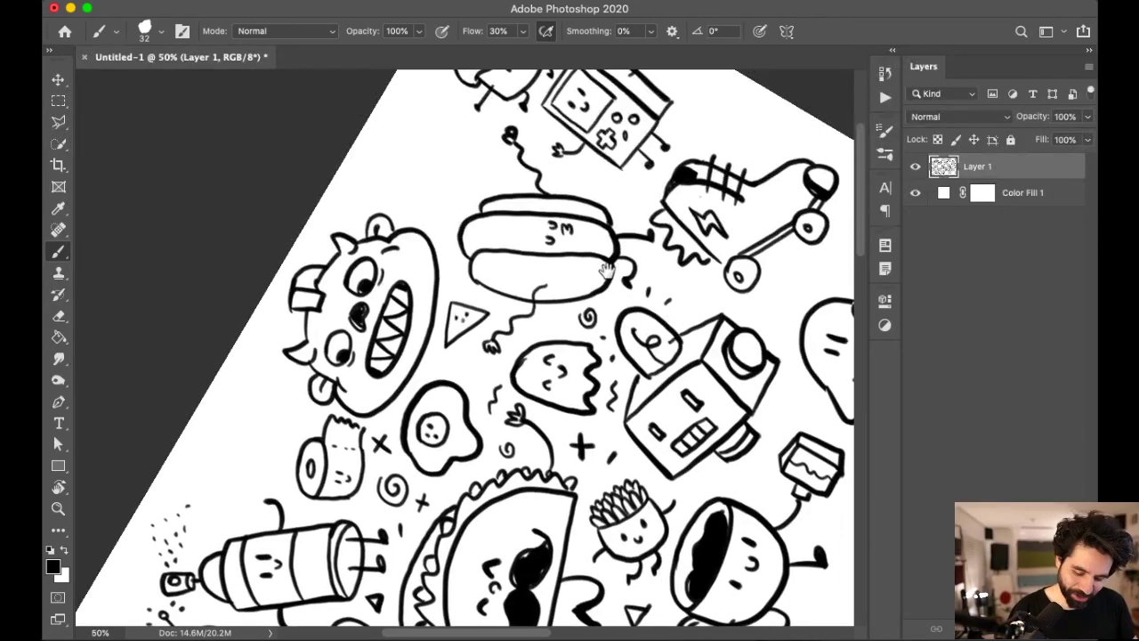
pyautogui.press('r')
pyautogui.moveTo(635, 183); pyautogui.dragTo(745, 356)
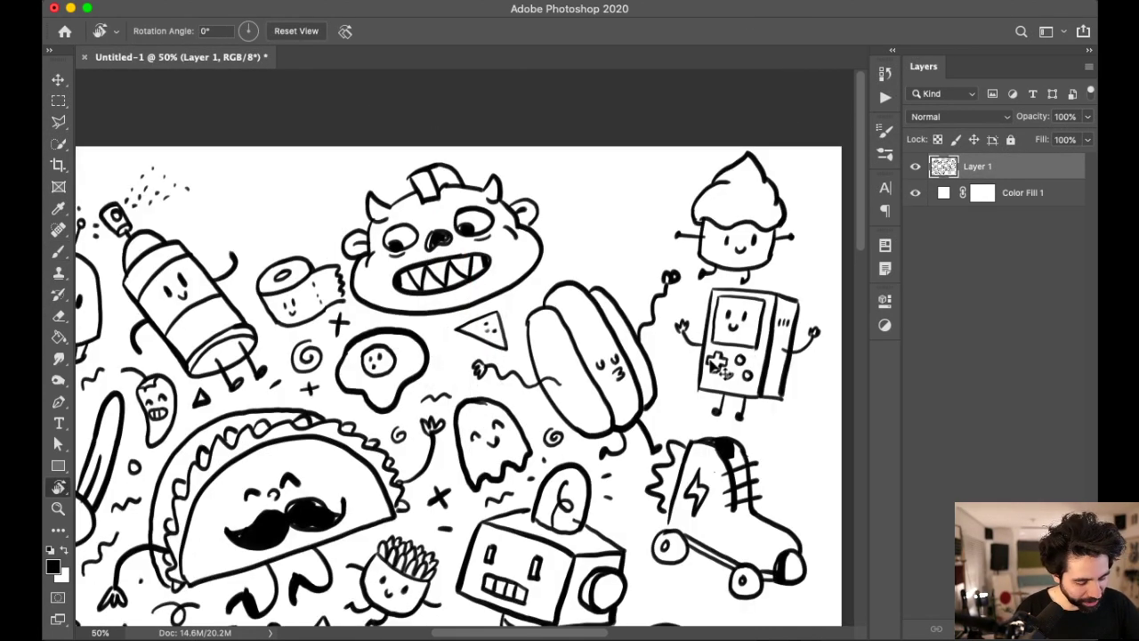
pyautogui.press('super+plus')
pyautogui.press('super+plus')
pyautogui.moveTo(490, 358); pyautogui.dragTo(625, 384)
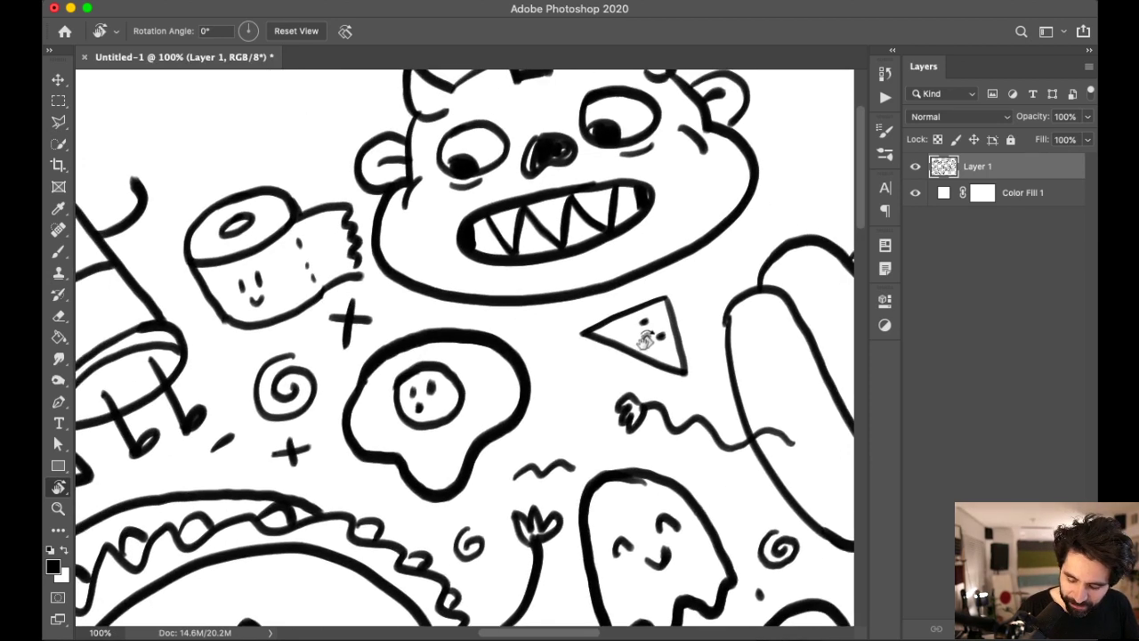
# Step: Add two more dots to the triangle's face, then shift the view to the sheet's top
pyautogui.press('b')
pyautogui.click(645, 325)
pyautogui.click(650, 338)
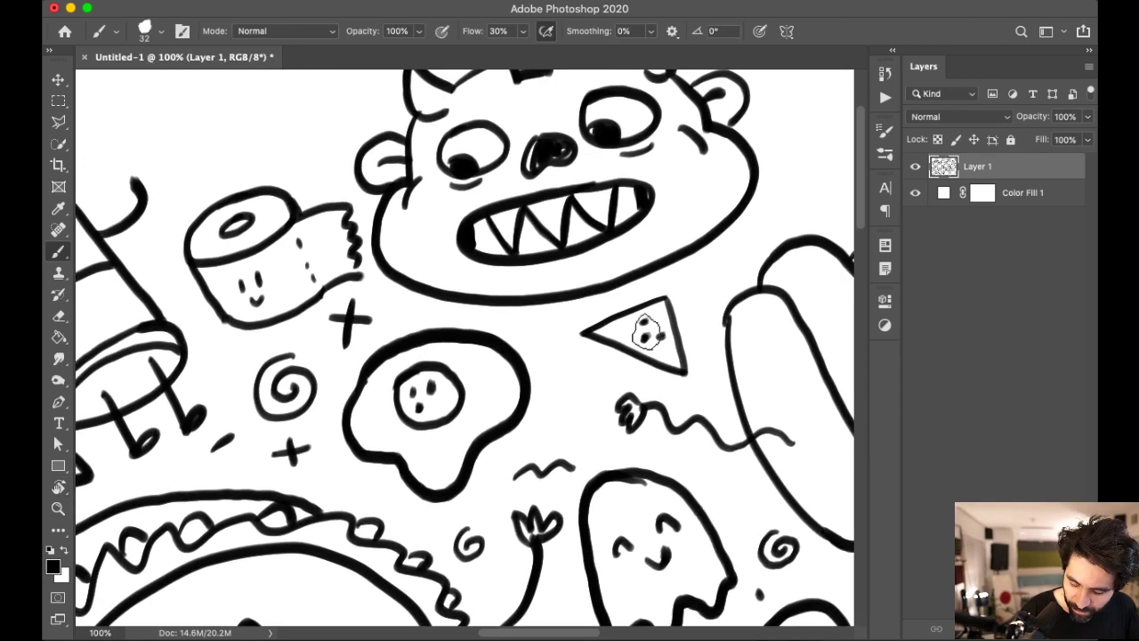
pyautogui.press('super+minus')
pyautogui.press('super+minus')
pyautogui.press('super+minus')
pyautogui.press('super+plus')
pyautogui.moveTo(628, 365); pyautogui.dragTo(752, 370)
pyautogui.moveTo(601, 386); pyautogui.dragTo(685, 378)
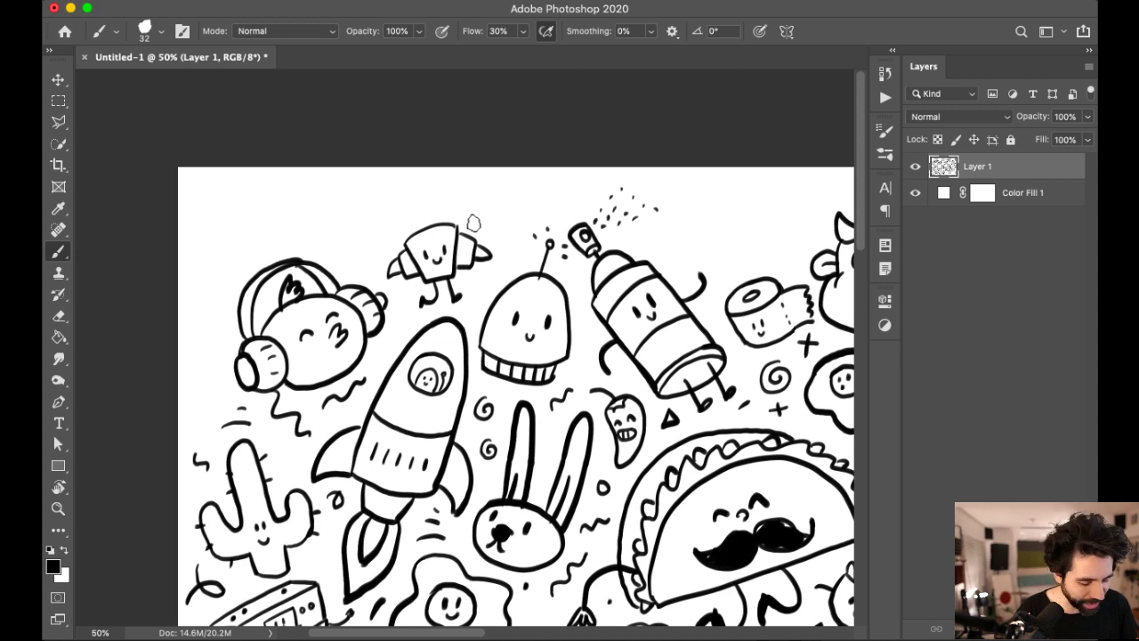
# Step: Zoom to 66.7% over the top-left characters and undo a trial stroke
pyautogui.press('super+plus')
pyautogui.moveTo(389, 223); pyautogui.dragTo(540, 277)
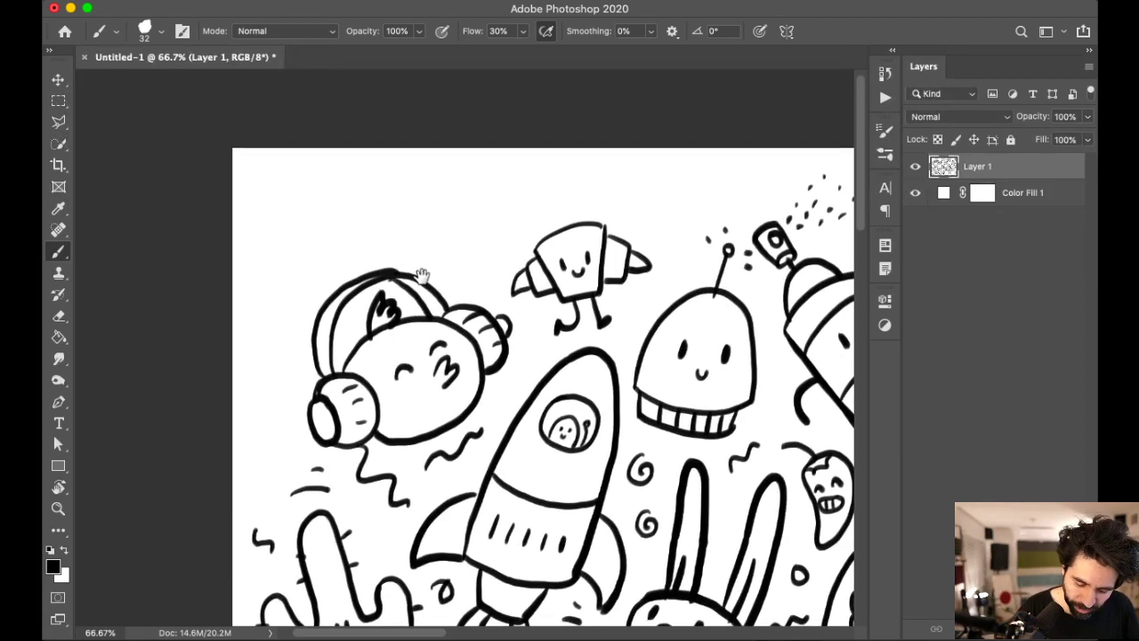
pyautogui.moveTo(430, 232); pyautogui.dragTo(442, 252)
pyautogui.press('super+z')
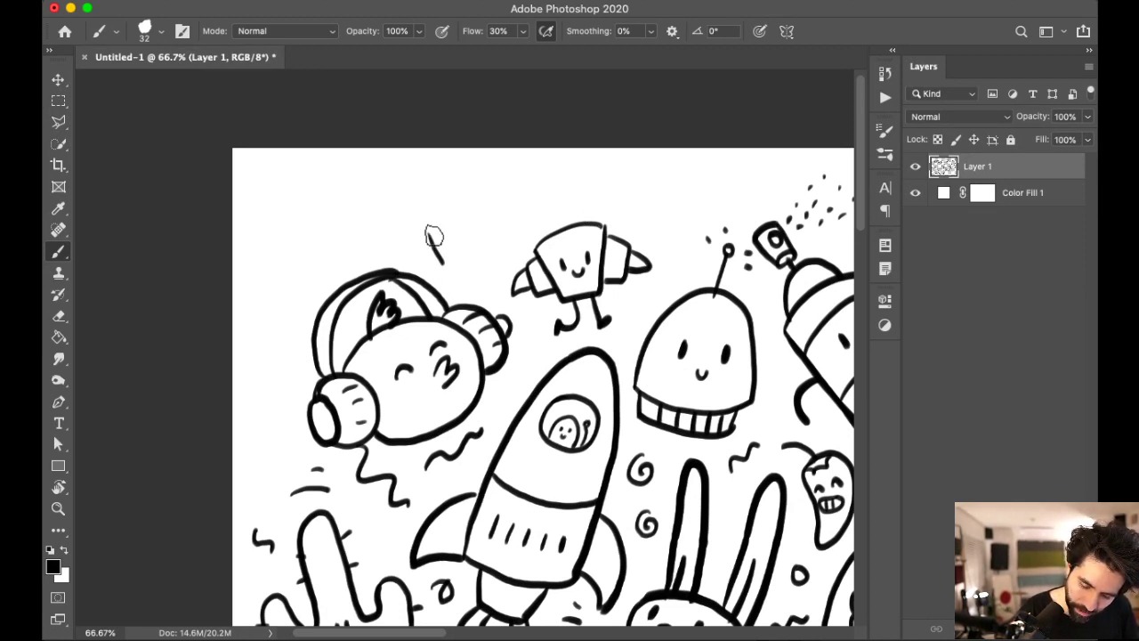
# Step: Draw a box-shaped plant pot with two leaf stems, a leg and two arms
pyautogui.moveTo(442, 231)
pyautogui.mouseDown()
pyautogui.moveTo(491, 214)
pyautogui.moveTo(496, 239)
pyautogui.moveTo(443, 259)
pyautogui.moveTo(446, 222)
pyautogui.moveTo(388, 196)
pyautogui.moveTo(364, 225)
pyautogui.moveTo(401, 194)
pyautogui.mouseUp()
pyautogui.moveTo(461, 215); pyautogui.dragTo(496, 174)
pyautogui.moveTo(451, 210)
pyautogui.mouseDown()
pyautogui.moveTo(428, 167)
pyautogui.moveTo(408, 157)
pyautogui.moveTo(442, 194)
pyautogui.mouseUp()
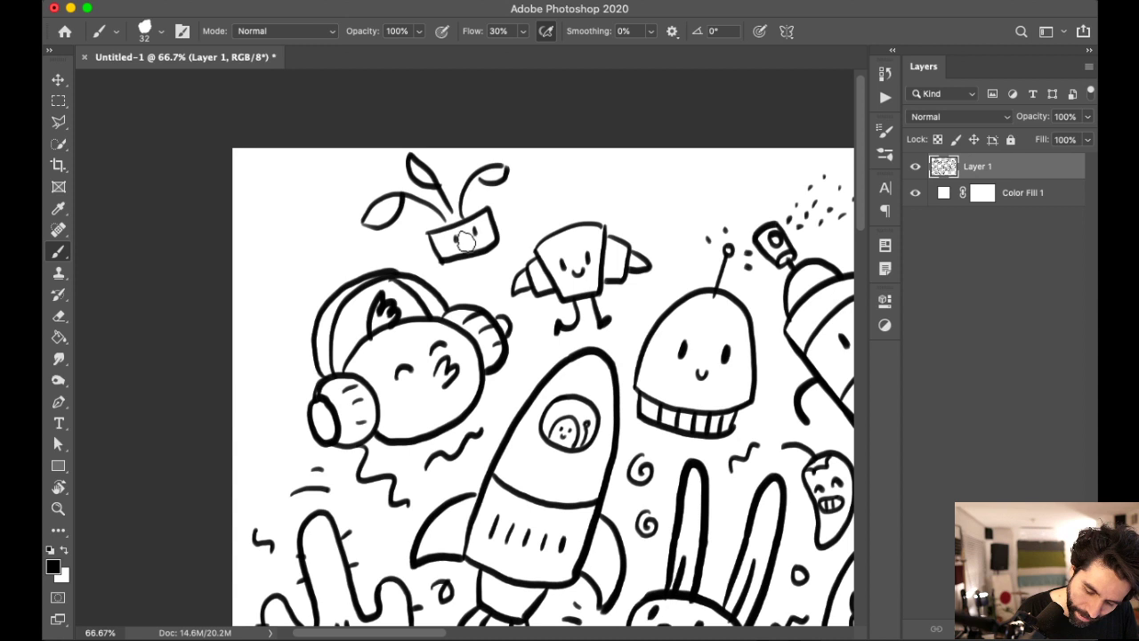
pyautogui.moveTo(462, 260)
pyautogui.mouseDown()
pyautogui.moveTo(478, 290)
pyautogui.moveTo(492, 281)
pyautogui.mouseUp()
pyautogui.moveTo(425, 241); pyautogui.dragTo(402, 238)
pyautogui.moveTo(495, 218); pyautogui.dragTo(508, 200)
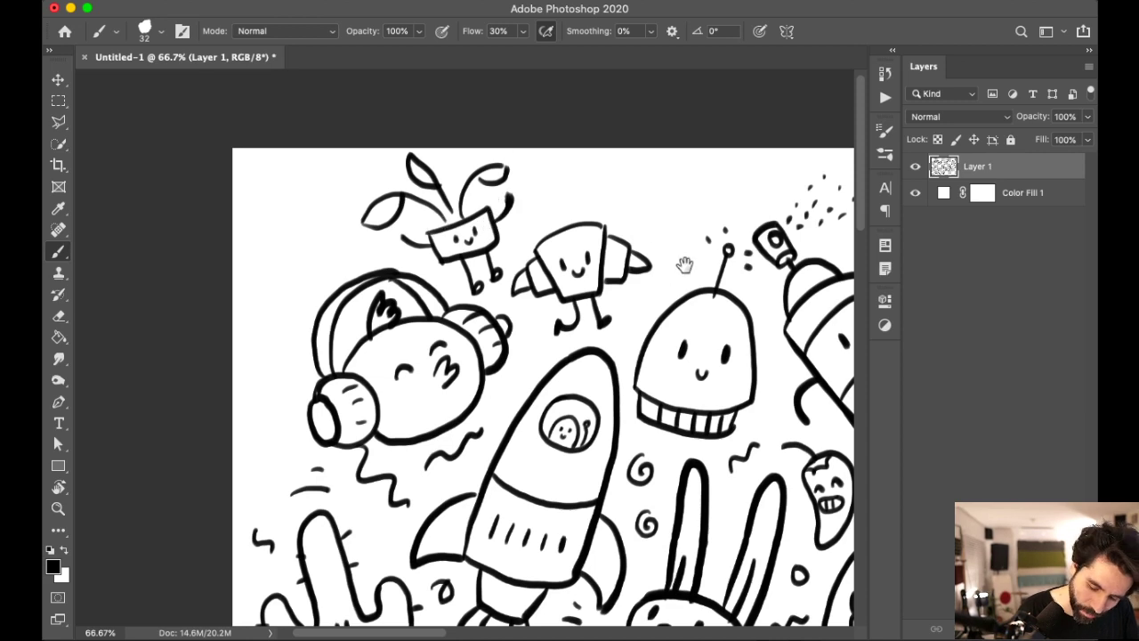
# Step: Switch over to the live stream dashboard
pyautogui.scroll(-5, 682, 258)
pyautogui.hscroll(10, 682, 257)
pyautogui.hscroll(-10, 723, 433)
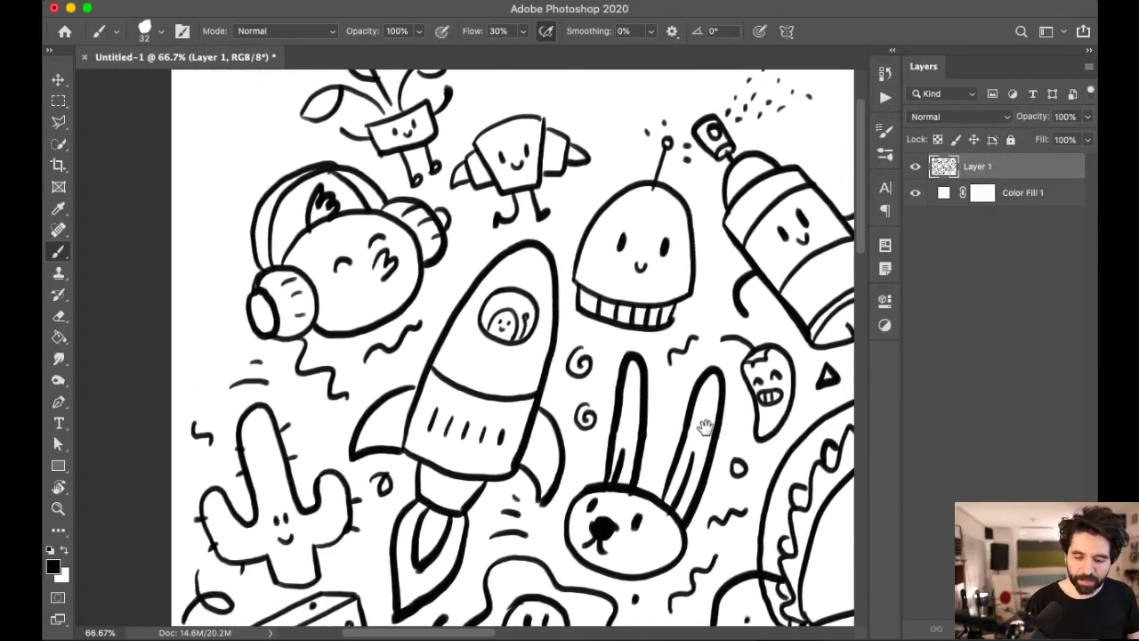
pyautogui.press('super+Tab')
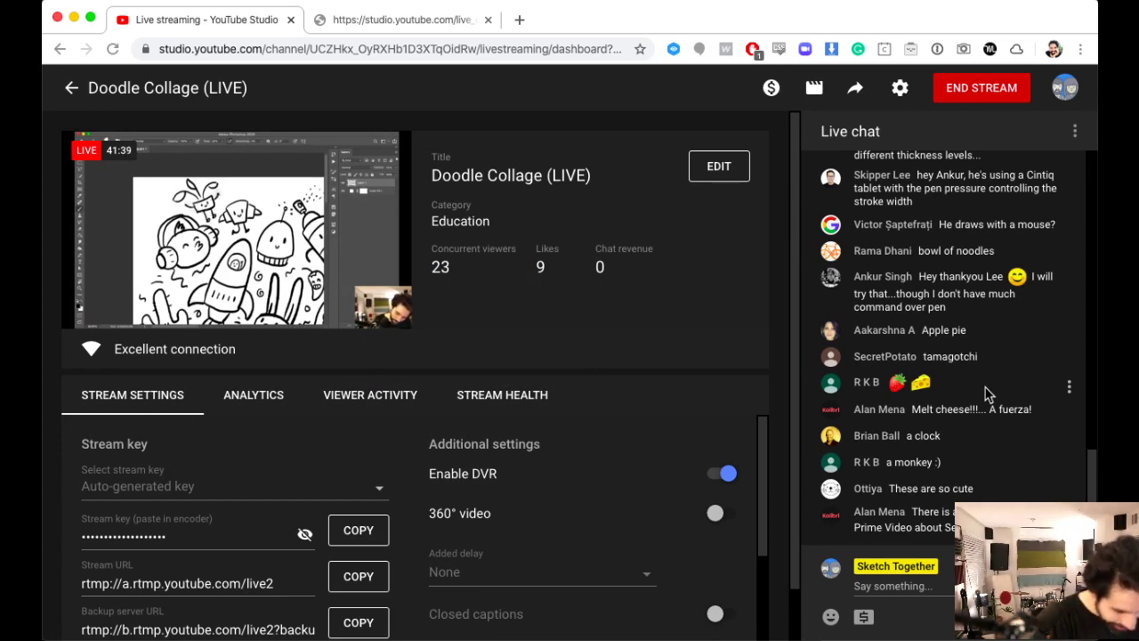
pyautogui.press('super+Tab')
pyautogui.scroll(-10, 676, 356)
pyautogui.hscroll(10, 676, 355)
pyautogui.scroll(-5, 665, 348)
pyautogui.hscroll(-5, 665, 348)
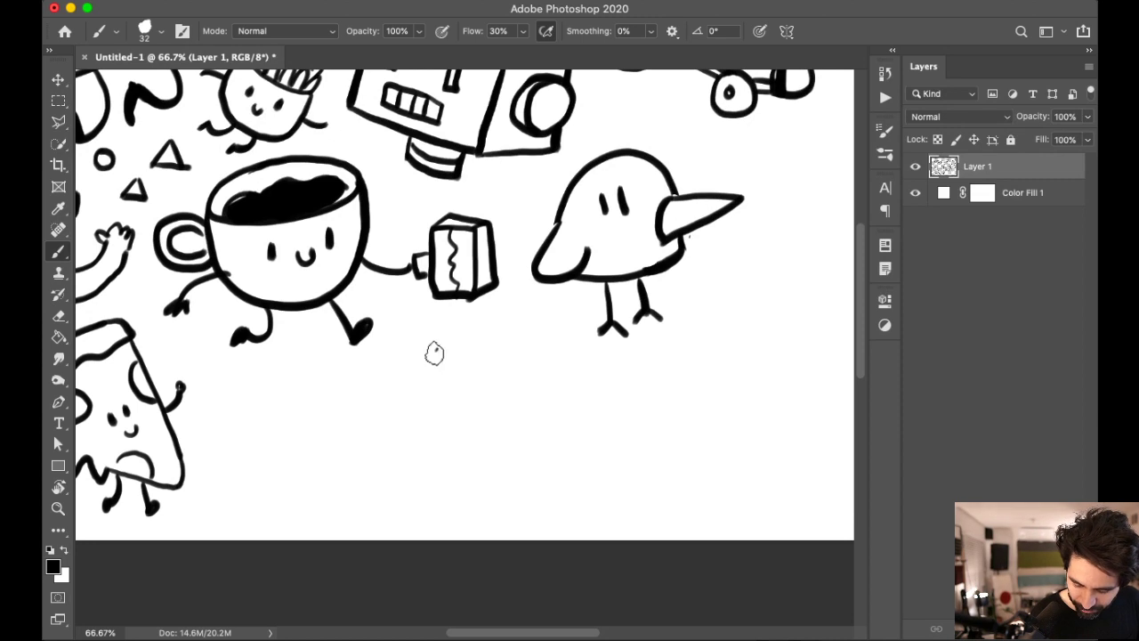
# Step: Draw the TV box with its side face, a dome and an antenna on top
pyautogui.moveTo(437, 348); pyautogui.dragTo(403, 449)
pyautogui.moveTo(438, 347); pyautogui.dragTo(540, 392)
pyautogui.moveTo(405, 448); pyautogui.dragTo(512, 484)
pyautogui.moveTo(542, 393); pyautogui.dragTo(514, 484)
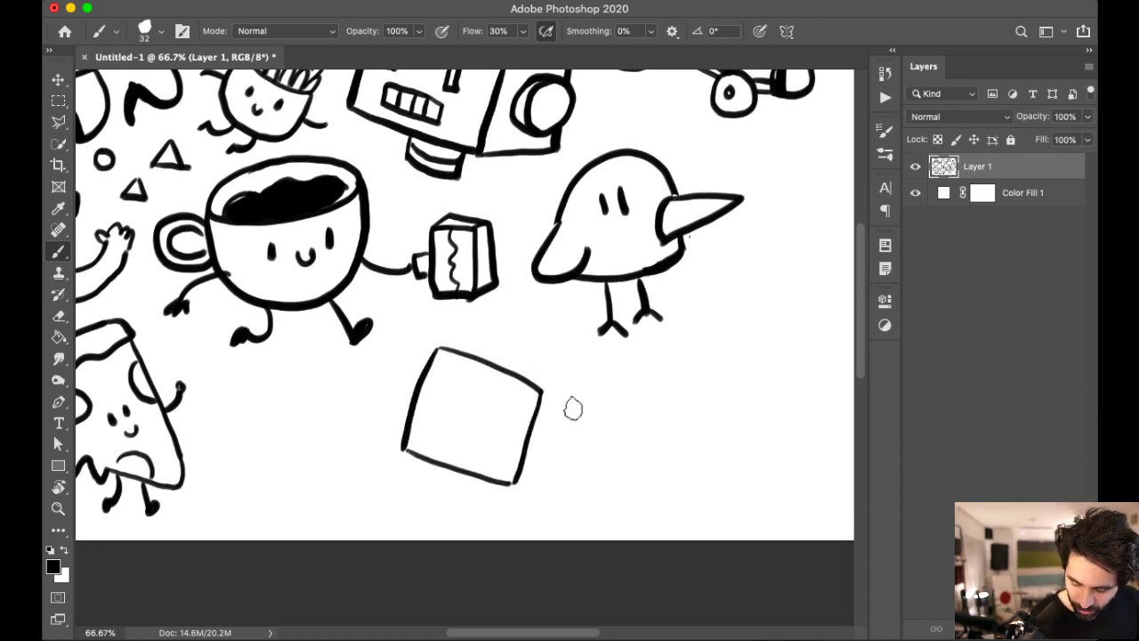
pyautogui.moveTo(542, 389)
pyautogui.mouseDown()
pyautogui.moveTo(588, 387)
pyautogui.moveTo(621, 401)
pyautogui.moveTo(603, 394)
pyautogui.moveTo(587, 470)
pyautogui.mouseUp()
pyautogui.moveTo(514, 484); pyautogui.dragTo(594, 474)
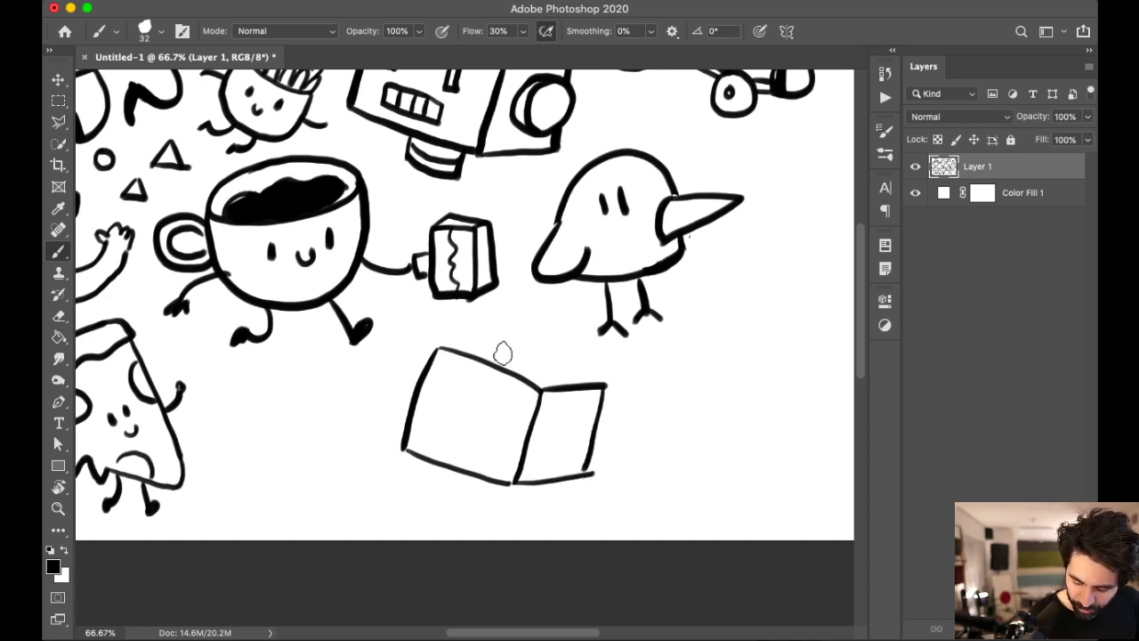
pyautogui.moveTo(494, 349); pyautogui.dragTo(537, 363)
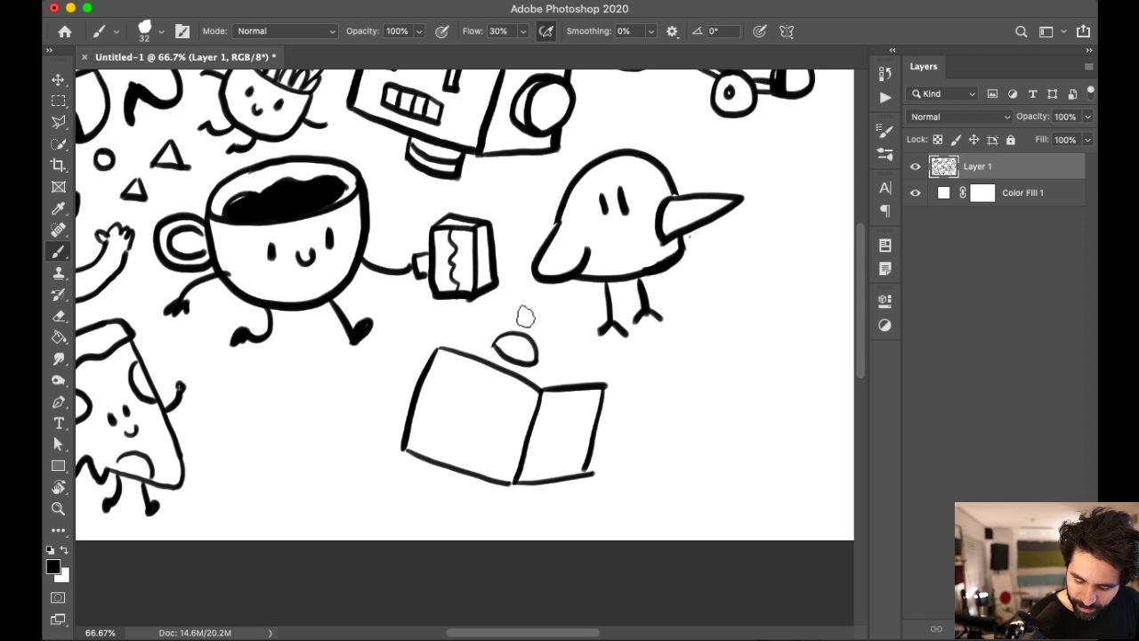
pyautogui.moveTo(516, 296)
pyautogui.mouseDown()
pyautogui.moveTo(515, 336)
pyautogui.moveTo(566, 318)
pyautogui.mouseUp()
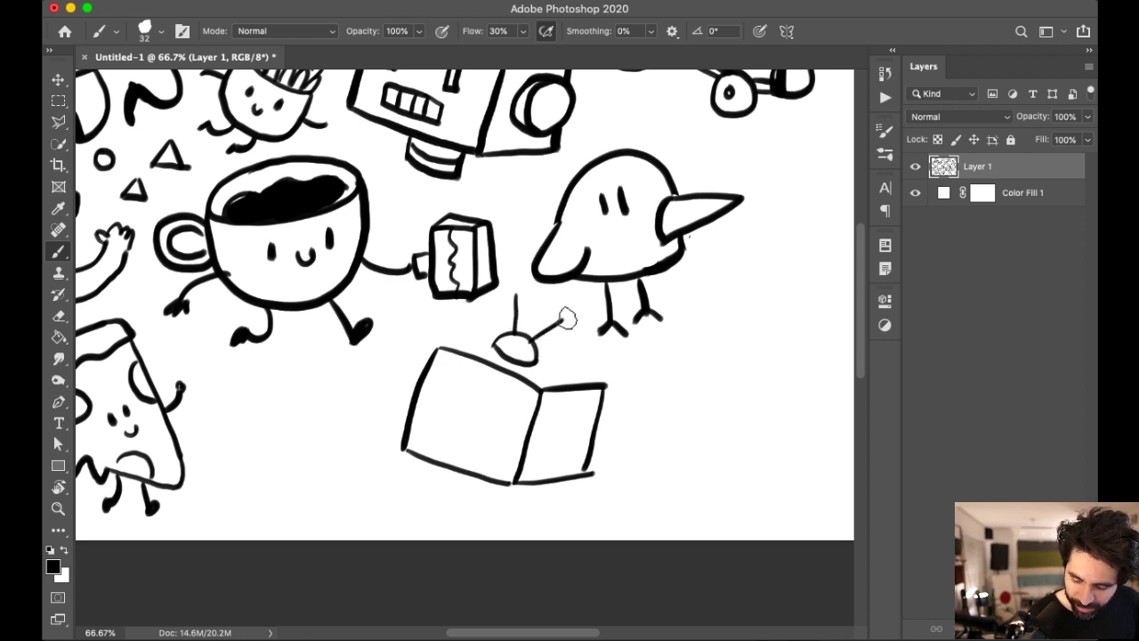
pyautogui.moveTo(446, 345)
pyautogui.mouseDown()
pyautogui.moveTo(479, 334)
pyautogui.moveTo(581, 376)
pyautogui.mouseUp()
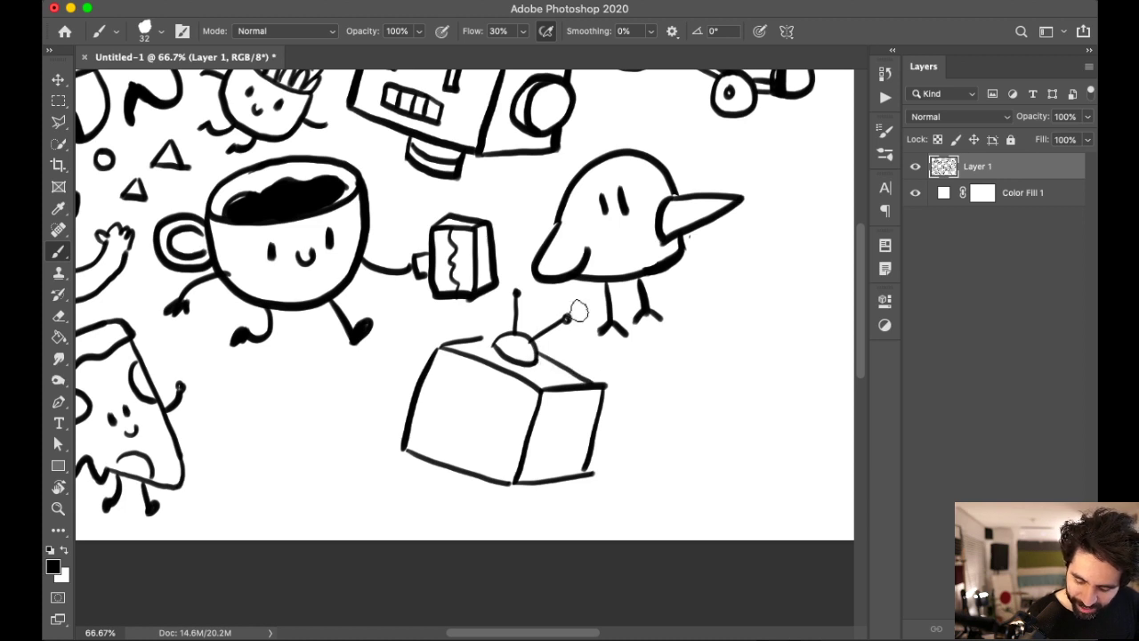
# Step: Draw the screen's inner edges and a round dial and knob, undoing two stray strokes
pyautogui.moveTo(445, 367)
pyautogui.mouseDown()
pyautogui.moveTo(421, 436)
pyautogui.moveTo(485, 457)
pyautogui.mouseUp()
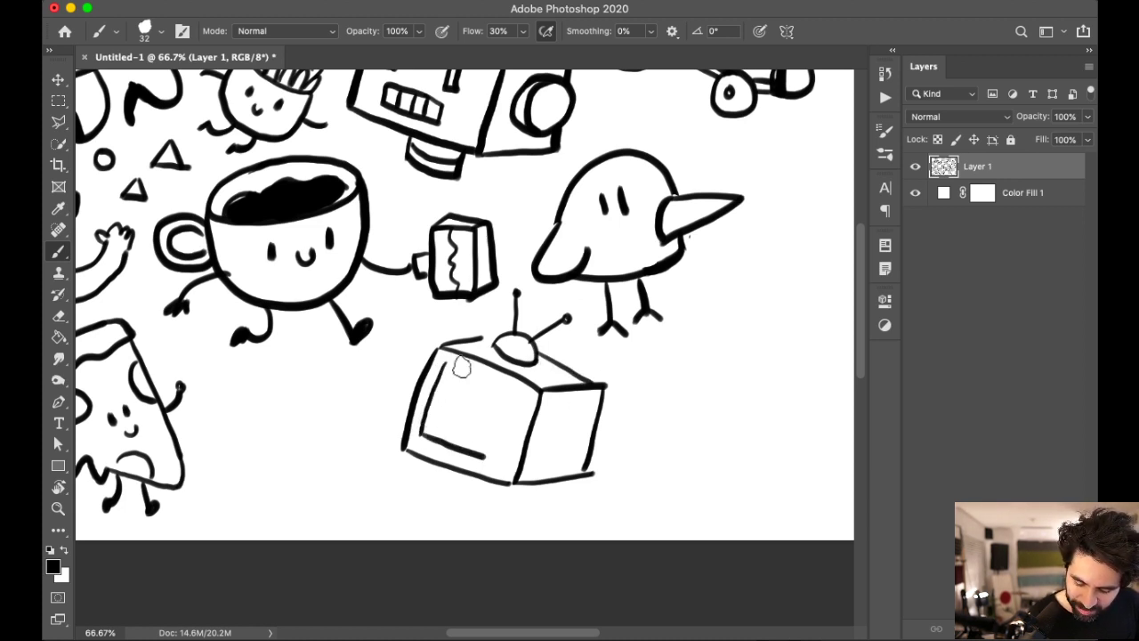
pyautogui.moveTo(451, 365)
pyautogui.mouseDown()
pyautogui.moveTo(510, 389)
pyautogui.moveTo(488, 458)
pyautogui.mouseUp()
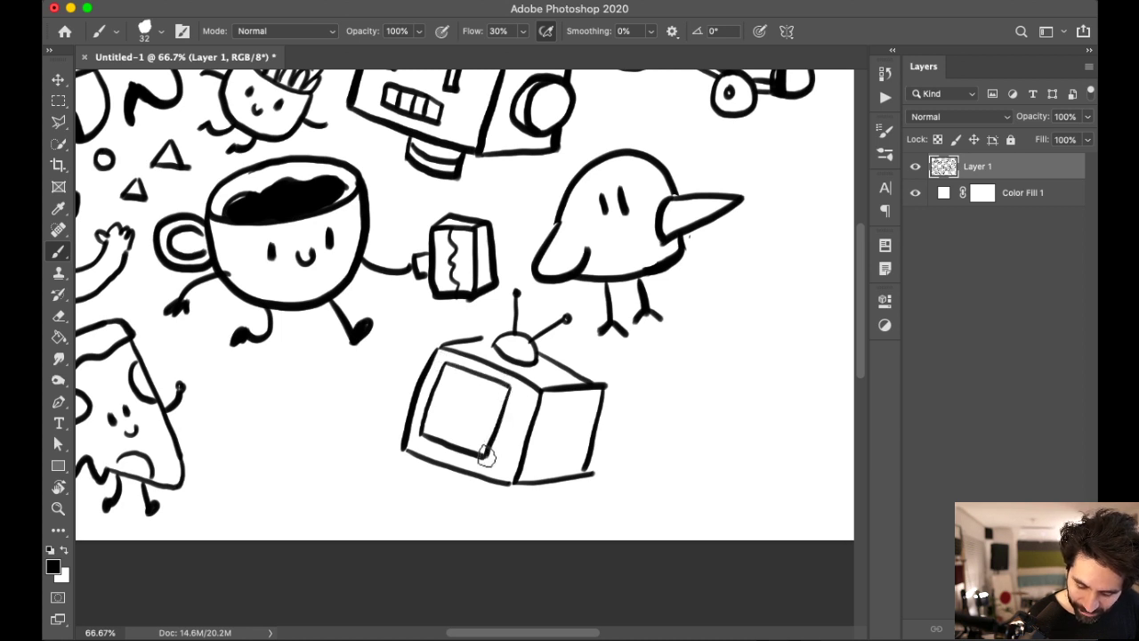
pyautogui.moveTo(545, 353); pyautogui.dragTo(606, 379)
pyautogui.press('super+z')
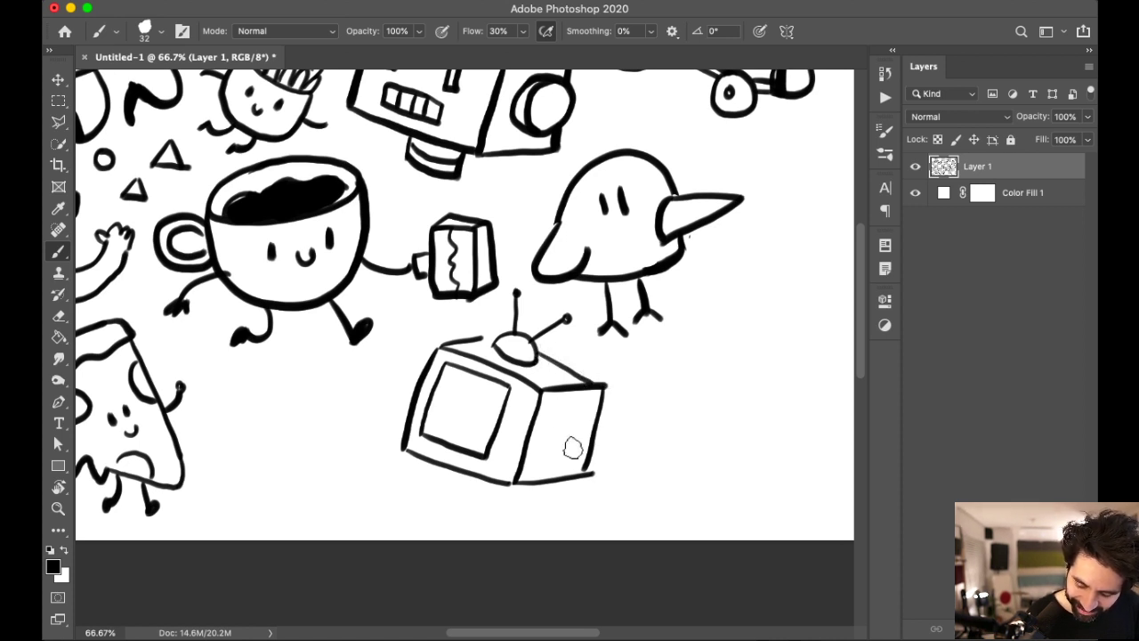
pyautogui.moveTo(516, 500)
pyautogui.mouseDown()
pyautogui.moveTo(576, 500)
pyautogui.moveTo(520, 500)
pyautogui.moveTo(520, 518)
pyautogui.moveTo(586, 494)
pyautogui.moveTo(556, 521)
pyautogui.moveTo(618, 522)
pyautogui.mouseUp()
pyautogui.press('super+z')
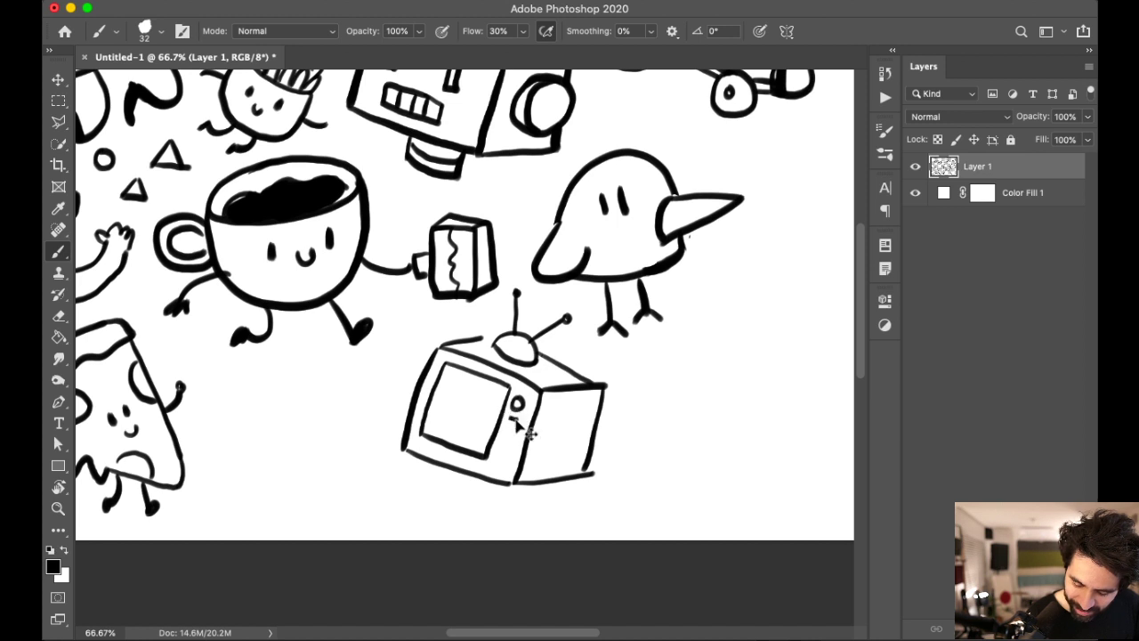
pyautogui.moveTo(511, 420)
pyautogui.mouseDown()
pyautogui.moveTo(497, 458)
pyautogui.moveTo(520, 418)
pyautogui.moveTo(508, 450)
pyautogui.mouseUp()
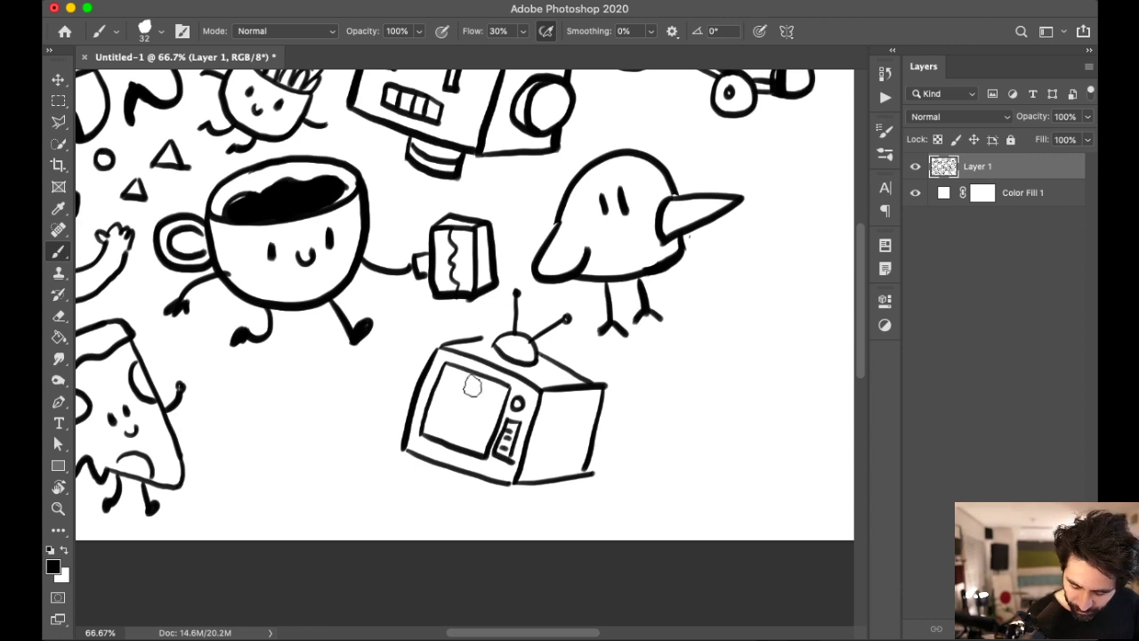
# Step: Zoom in on the screen and draw an arch-shaped figure with an eye
pyautogui.hotkey('ctrl', '+')
pyautogui.hotkey('ctrl', '+')
pyautogui.moveTo(570, 267); pyautogui.dragTo(589, 146)
pyautogui.moveTo(402, 394)
pyautogui.mouseDown()
pyautogui.moveTo(435, 306)
pyautogui.moveTo(500, 249)
pyautogui.moveTo(566, 289)
pyautogui.moveTo(552, 389)
pyautogui.moveTo(527, 439)
pyautogui.mouseUp()
pyautogui.moveTo(468, 313)
pyautogui.mouseDown()
pyautogui.moveTo(522, 324)
pyautogui.moveTo(514, 340)
pyautogui.moveTo(482, 345)
pyautogui.moveTo(488, 334)
pyautogui.moveTo(464, 377)
pyautogui.mouseUp()
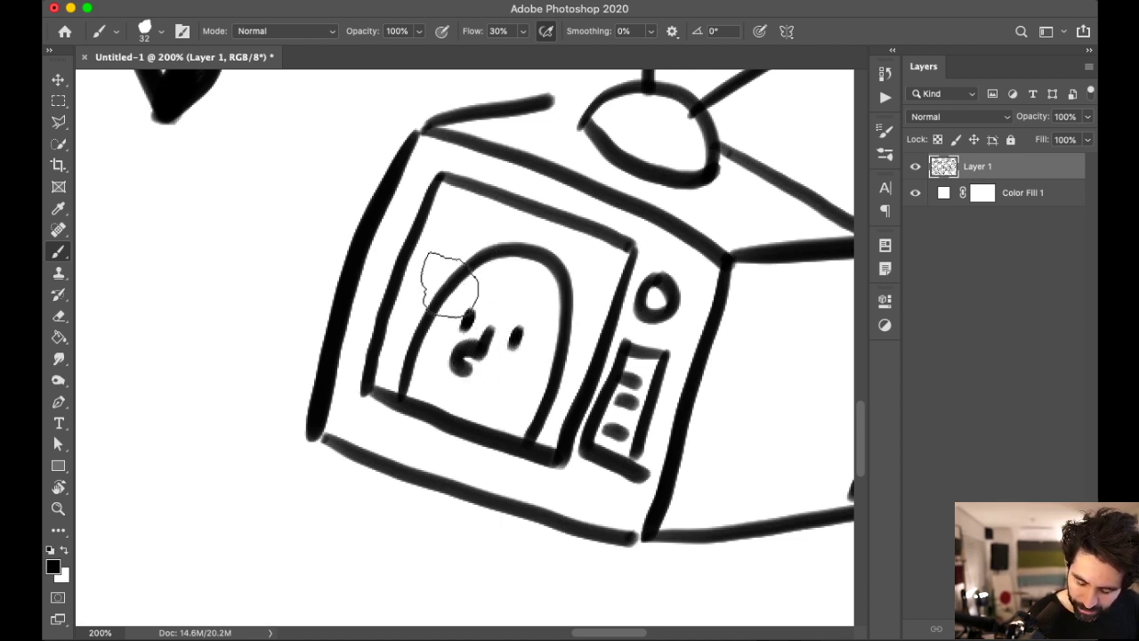
# Step: Add curly hair, a smile and two ears to the figure on the TV screen
pyautogui.moveTo(449, 265)
pyautogui.mouseDown()
pyautogui.moveTo(483, 237)
pyautogui.moveTo(558, 253)
pyautogui.moveTo(582, 280)
pyautogui.moveTo(535, 280)
pyautogui.moveTo(578, 290)
pyautogui.moveTo(572, 336)
pyautogui.mouseUp()
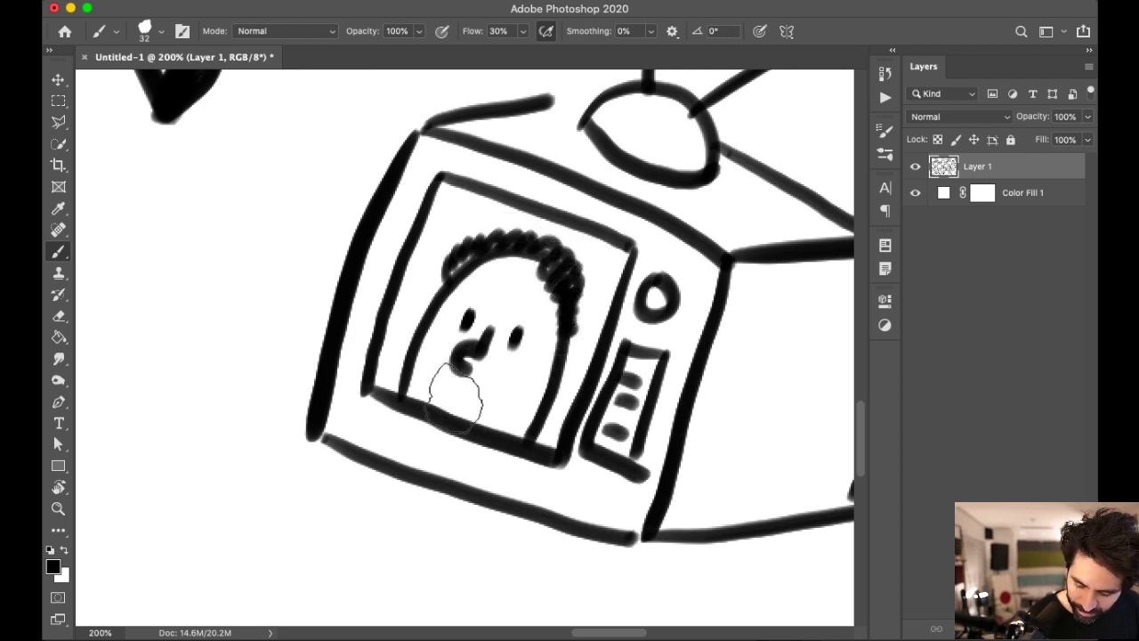
pyautogui.moveTo(466, 395); pyautogui.dragTo(506, 382)
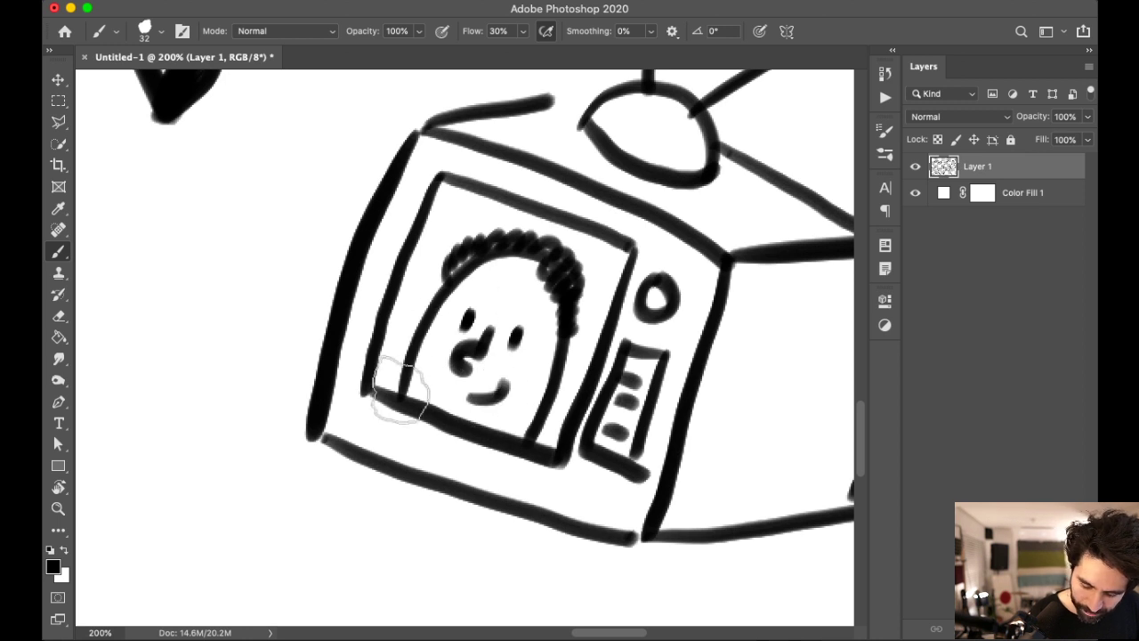
pyautogui.moveTo(411, 334); pyautogui.dragTo(408, 365)
pyautogui.moveTo(560, 372)
pyautogui.mouseDown()
pyautogui.moveTo(601, 354)
pyautogui.moveTo(552, 376)
pyautogui.mouseUp()
# Step: Erase the blob at the TV box's lower-right corner
pyautogui.press('e')
pyautogui.moveTo(803, 403); pyautogui.dragTo(650, 376)
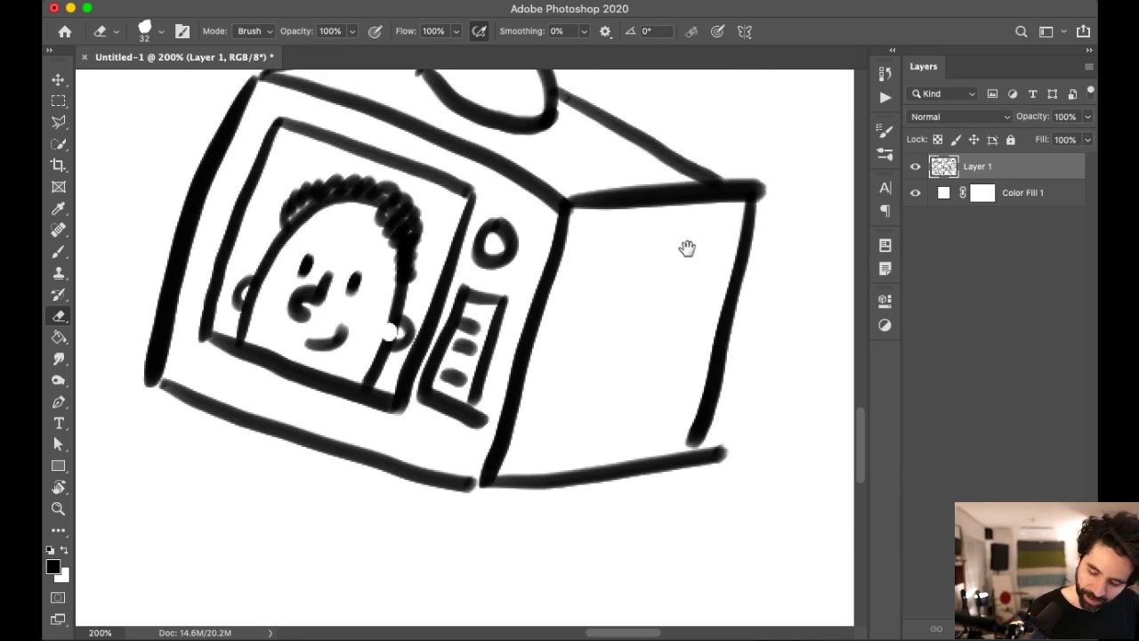
pyautogui.moveTo(686, 247); pyautogui.dragTo(677, 281)
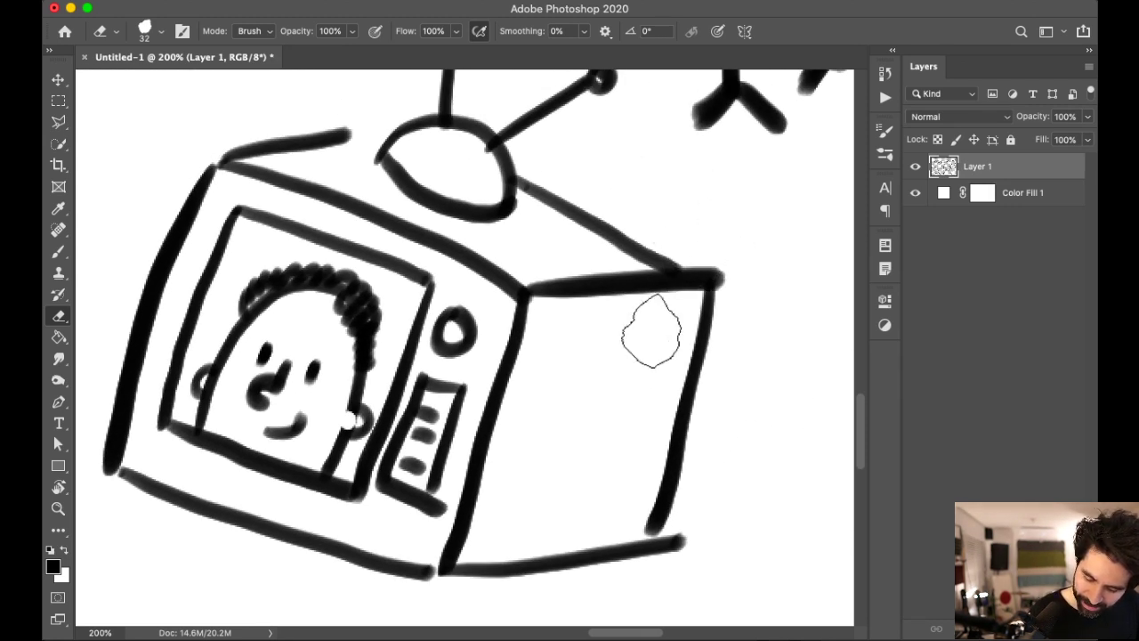
pyautogui.press('b')
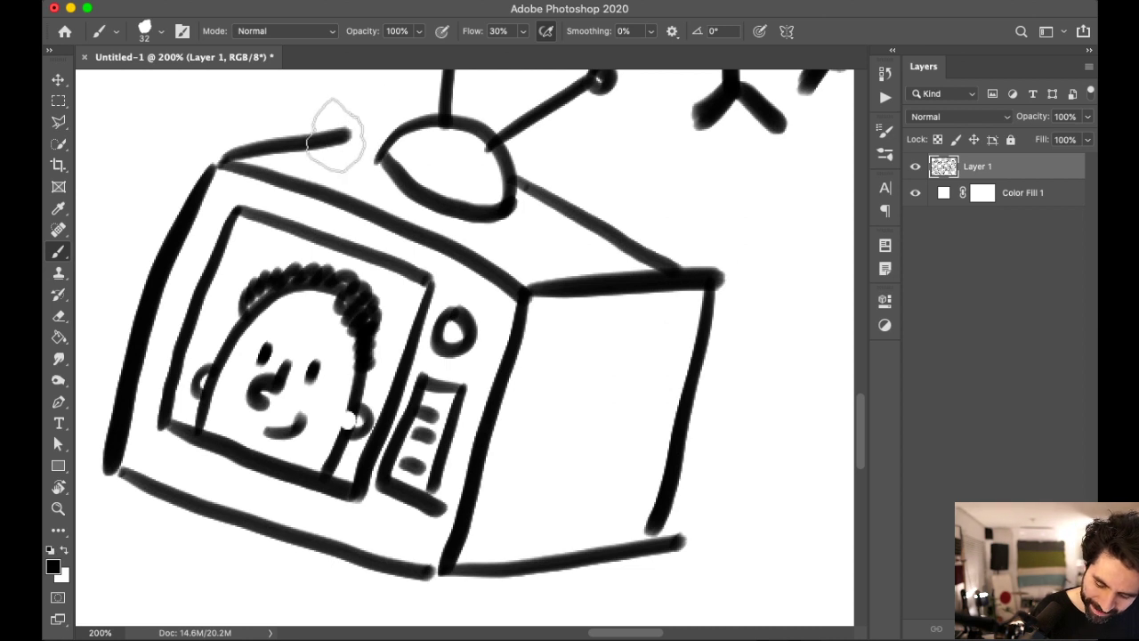
pyautogui.moveTo(621, 314); pyautogui.dragTo(650, 202)
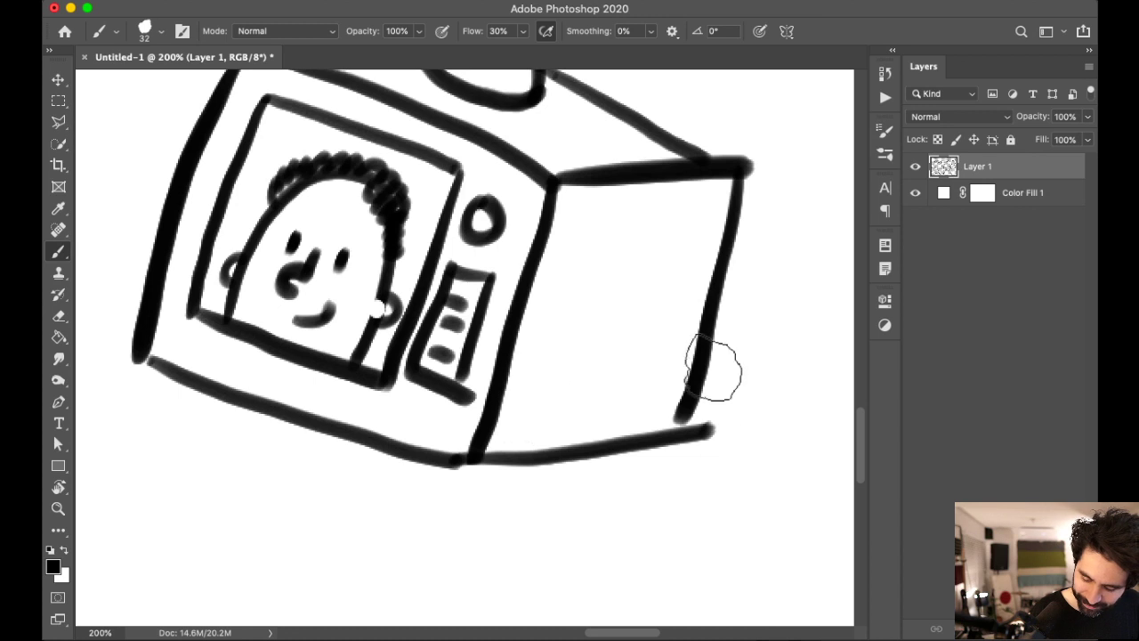
pyautogui.press('e')
pyautogui.moveTo(718, 415); pyautogui.dragTo(700, 440)
# Step: Brush three horizontal vent dashes on the TV's side face
pyautogui.press('b')
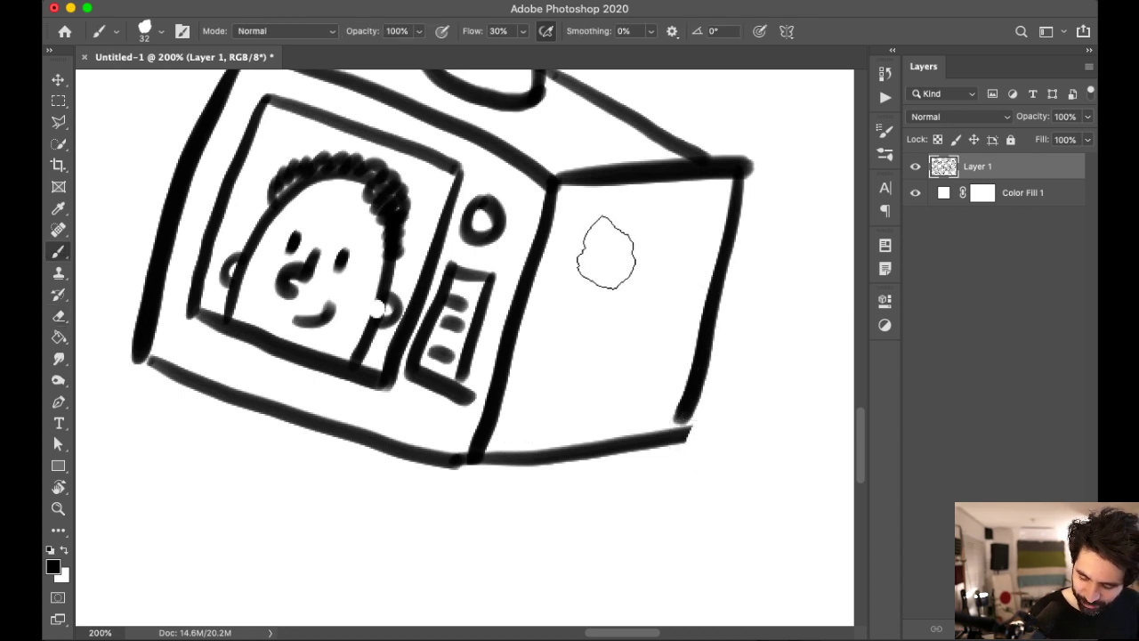
pyautogui.moveTo(593, 256); pyautogui.dragTo(666, 254)
pyautogui.moveTo(590, 286); pyautogui.dragTo(665, 286)
pyautogui.moveTo(593, 316); pyautogui.dragTo(654, 315)
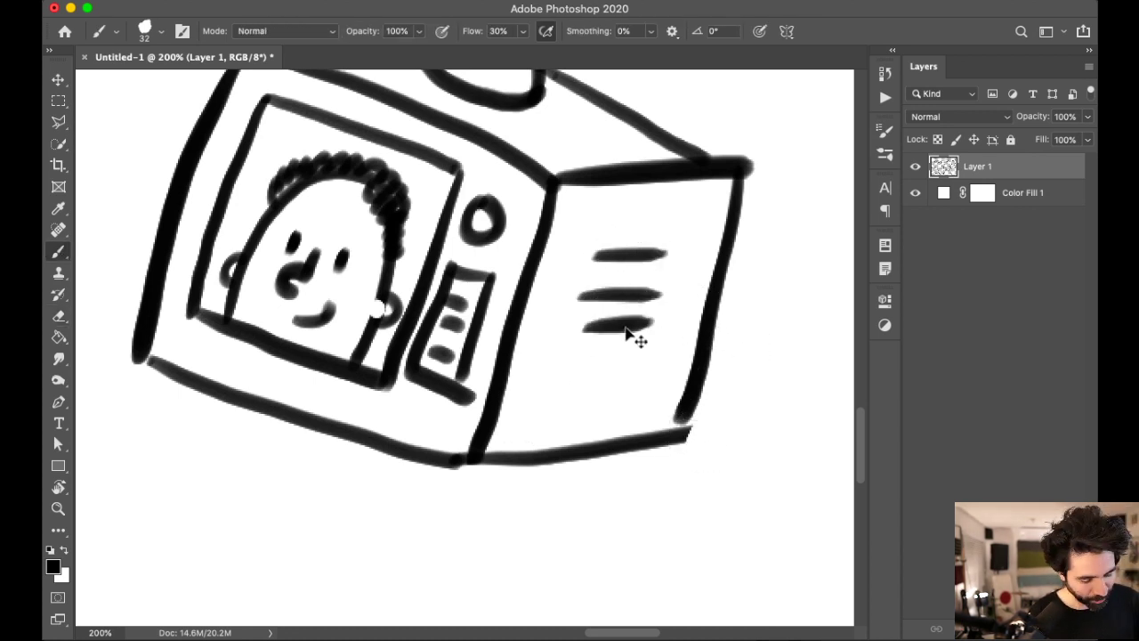
pyautogui.press('super+minus')
pyautogui.press('super+minus')
pyautogui.press('super+plus')
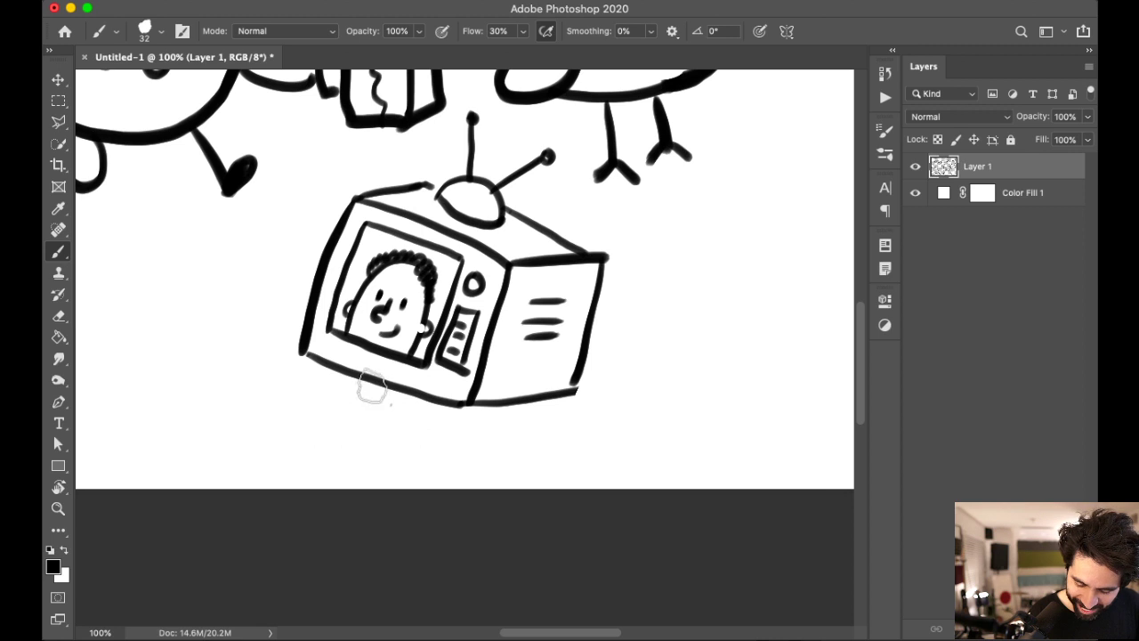
# Step: Draw two legs with feet under the TV, redrawing the right foot lower
pyautogui.moveTo(338, 373)
pyautogui.mouseDown()
pyautogui.moveTo(350, 419)
pyautogui.moveTo(324, 434)
pyautogui.mouseUp()
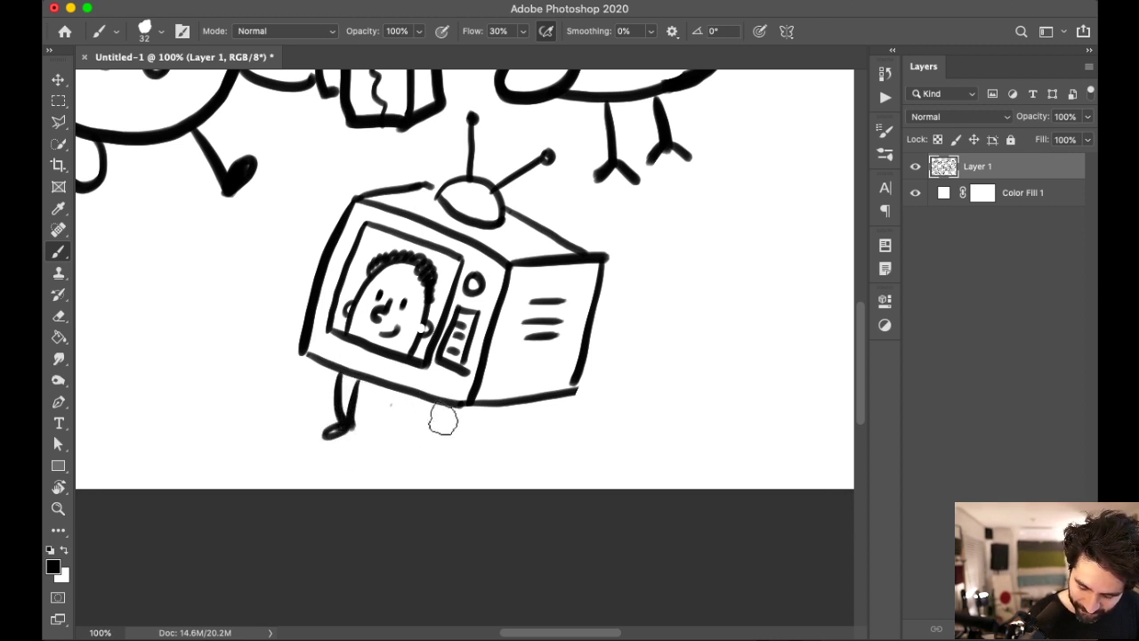
pyautogui.moveTo(430, 403); pyautogui.dragTo(426, 445)
pyautogui.moveTo(425, 443); pyautogui.dragTo(427, 457)
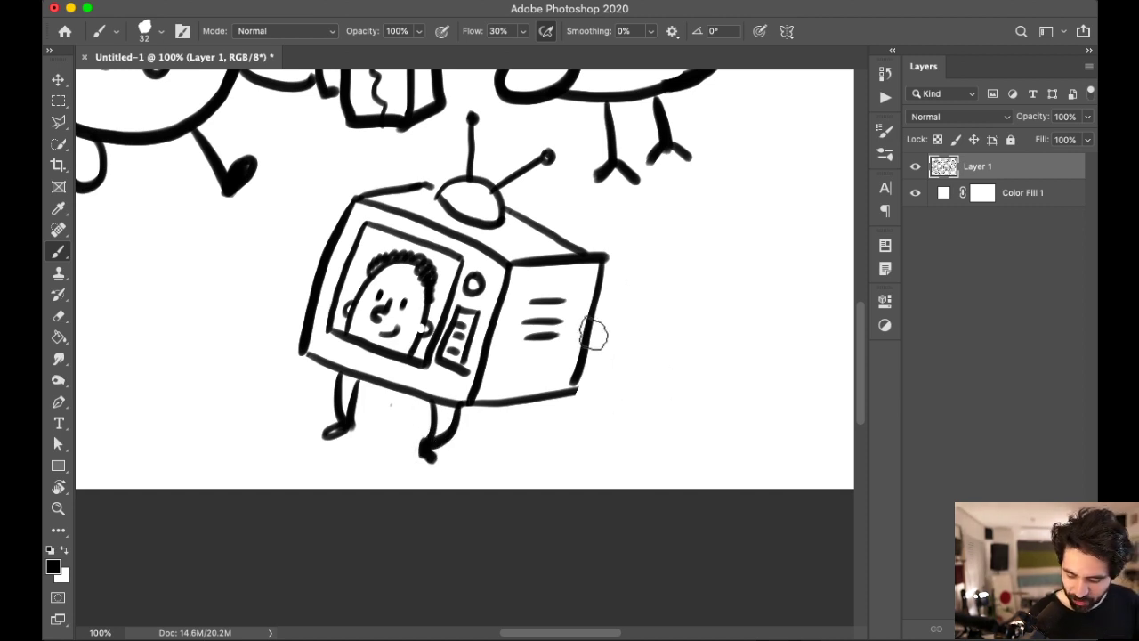
pyautogui.press('e')
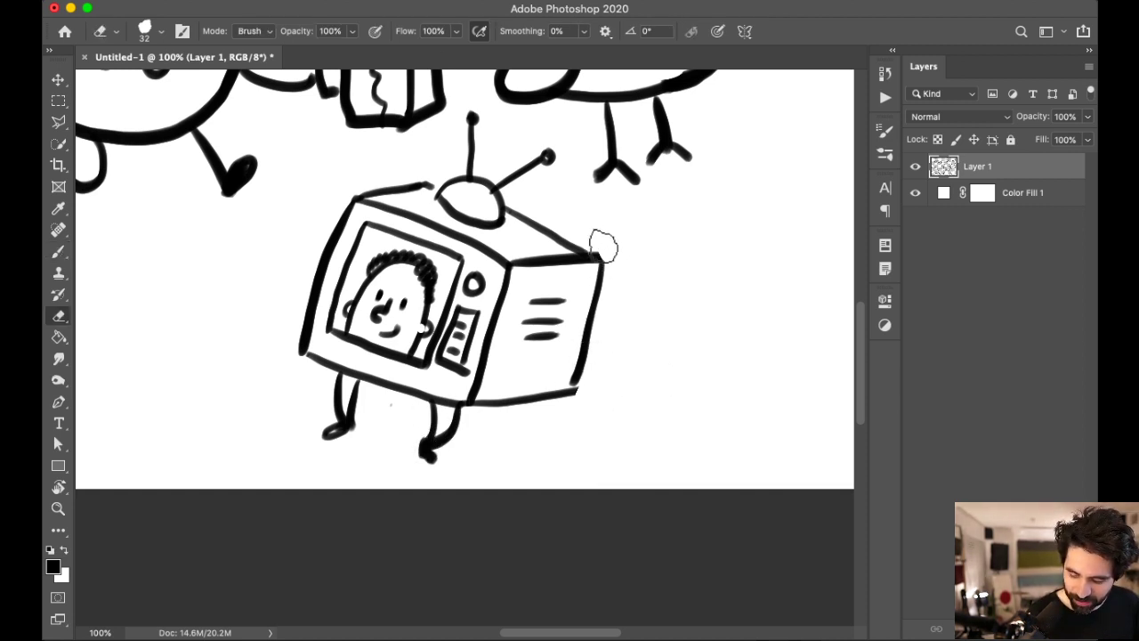
pyautogui.press('b')
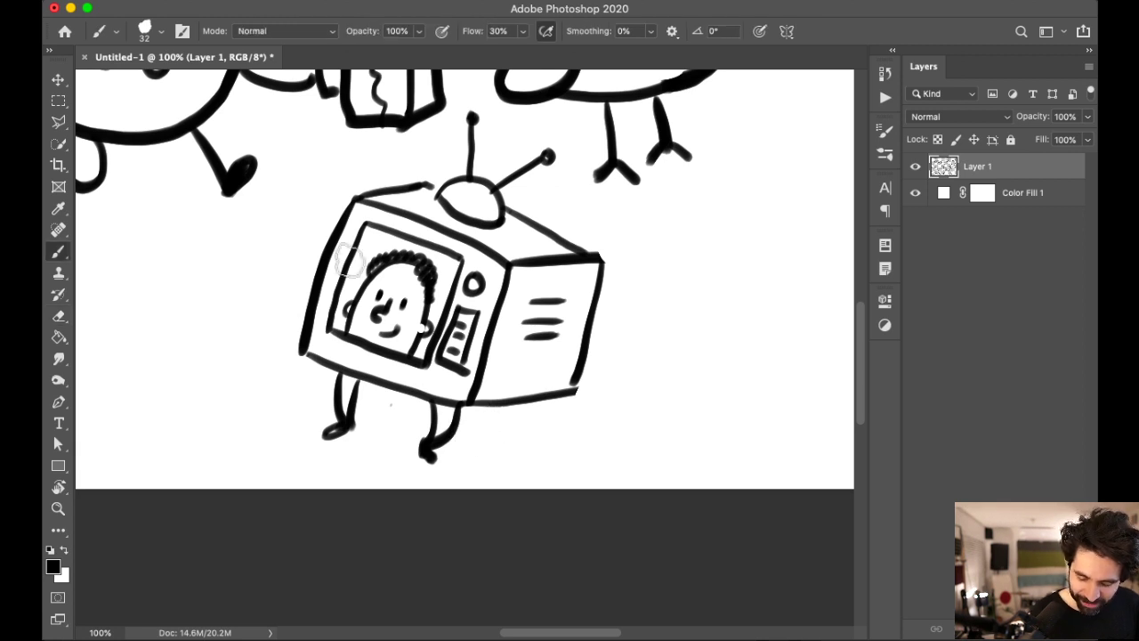
# Step: Add a waving arm on each side of the TV, erasing overlaps at the right edge
pyautogui.moveTo(320, 267)
pyautogui.mouseDown()
pyautogui.moveTo(283, 271)
pyautogui.moveTo(271, 286)
pyautogui.moveTo(298, 283)
pyautogui.moveTo(261, 298)
pyautogui.moveTo(246, 289)
pyautogui.moveTo(242, 300)
pyautogui.moveTo(251, 310)
pyautogui.moveTo(281, 298)
pyautogui.mouseUp()
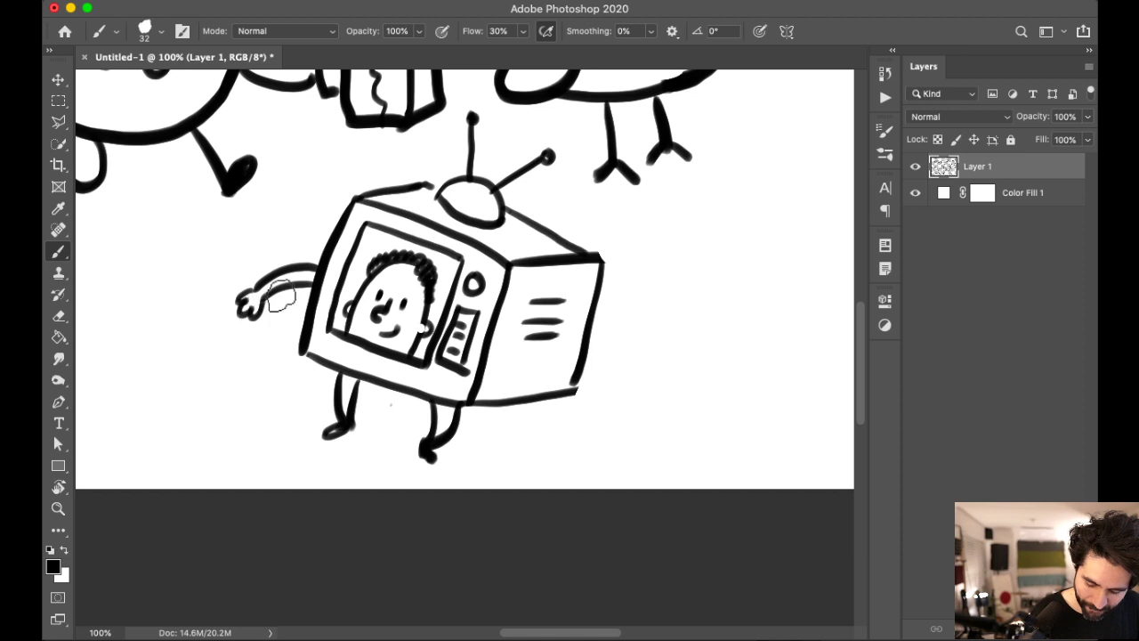
pyautogui.press('e')
pyautogui.moveTo(553, 357)
pyautogui.mouseDown()
pyautogui.moveTo(604, 338)
pyautogui.moveTo(573, 369)
pyautogui.moveTo(637, 342)
pyautogui.moveTo(625, 318)
pyautogui.moveTo(651, 331)
pyautogui.mouseUp()
pyautogui.press('b')
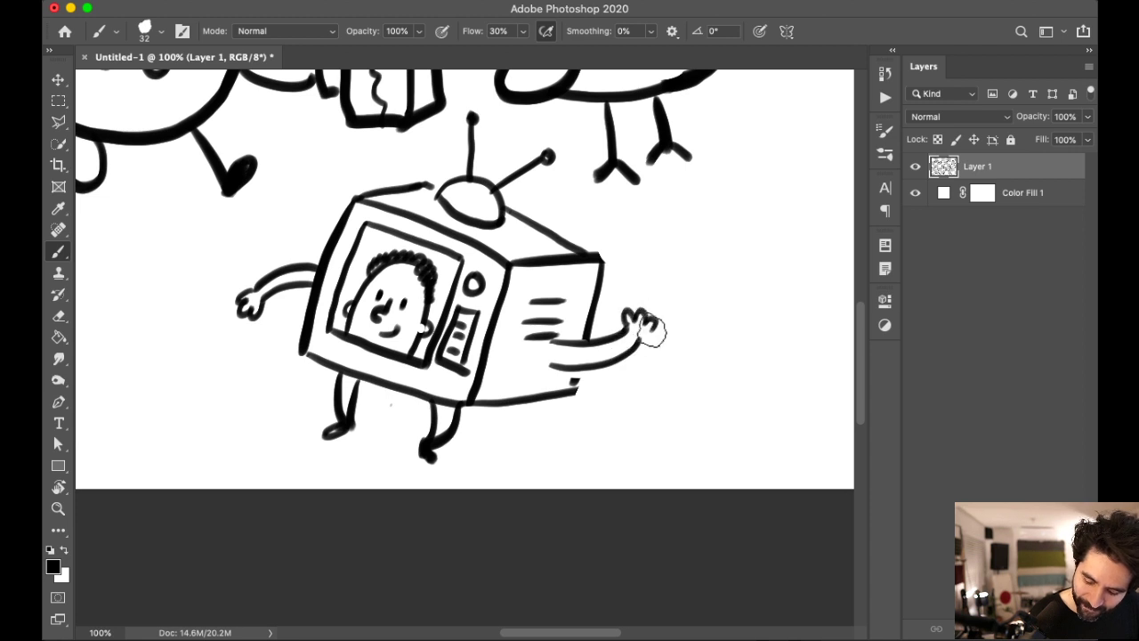
pyautogui.moveTo(548, 340); pyautogui.dragTo(549, 363)
pyautogui.hscroll(2, 658, 300)
pyautogui.scroll(-1, 659, 300)
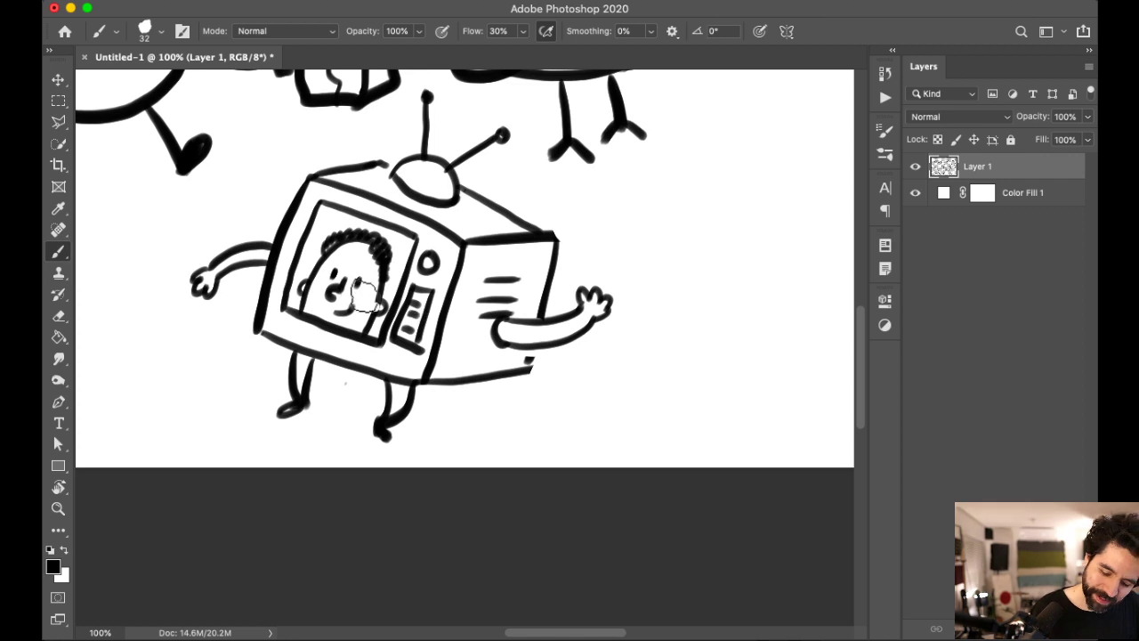
pyautogui.hscroll(2, 561, 346)
pyautogui.scroll(-1, 561, 346)
pyautogui.hscroll(-10, 584, 361)
pyautogui.scroll(7, 584, 362)
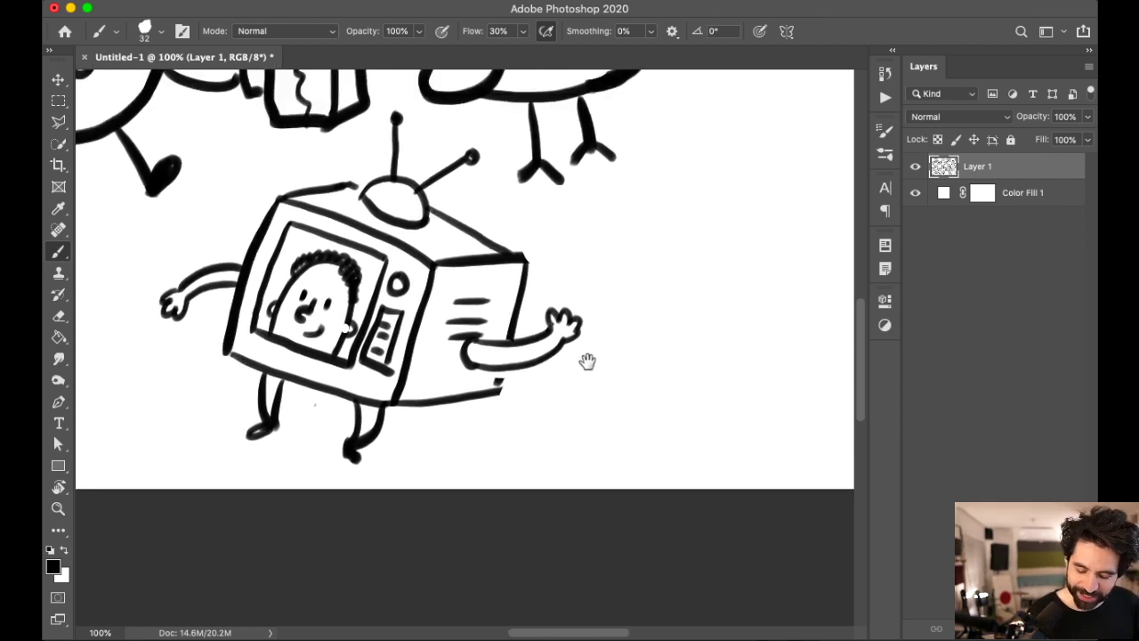
pyautogui.scroll(-2, 623, 329)
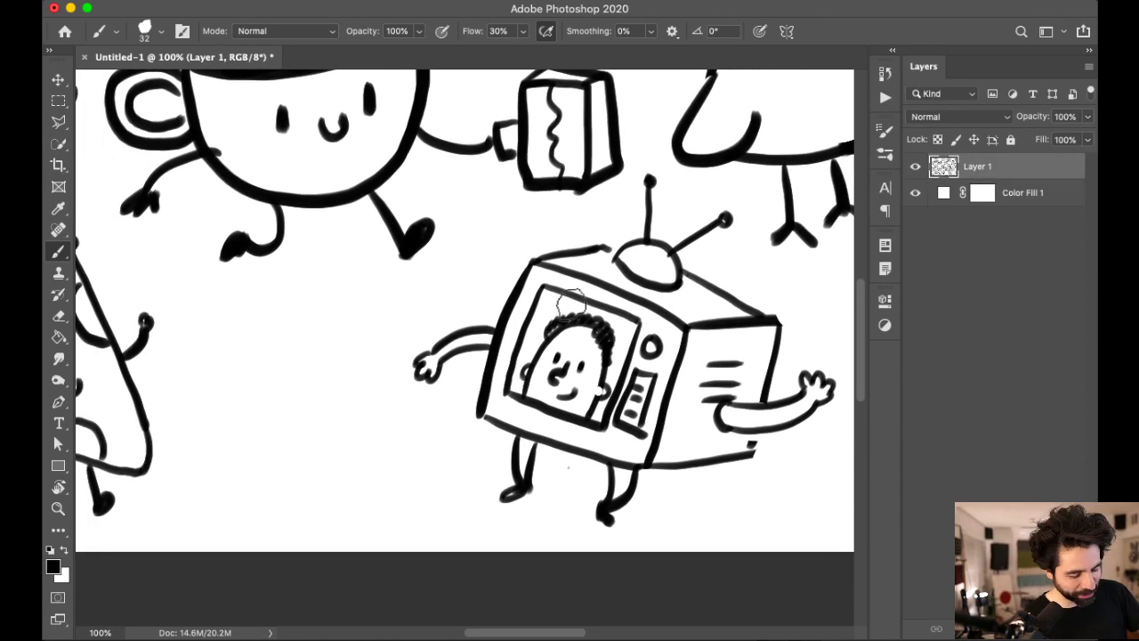
pyautogui.press('super+minus')
pyautogui.press('super+minus')
pyautogui.press('super+minus')
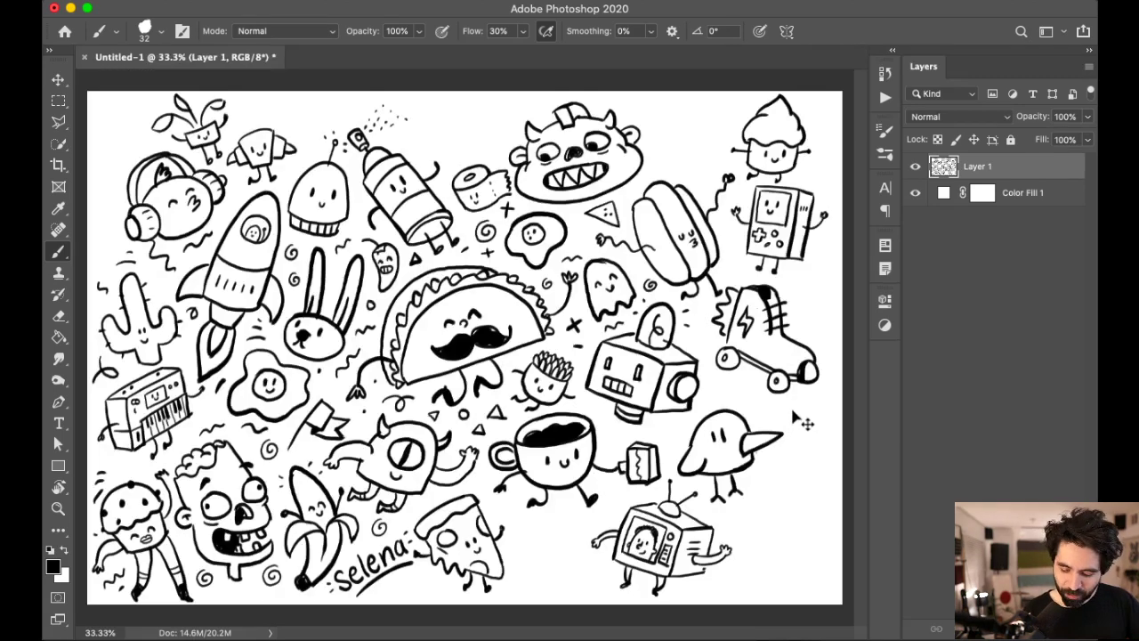
pyautogui.press('super+plus')
pyautogui.press('super+plus')
pyautogui.press('super+plus')
pyautogui.scroll(-20, 687, 391)
pyautogui.hscroll(6, 687, 391)
pyautogui.scroll(4, 687, 392)
pyautogui.hscroll(4, 687, 396)
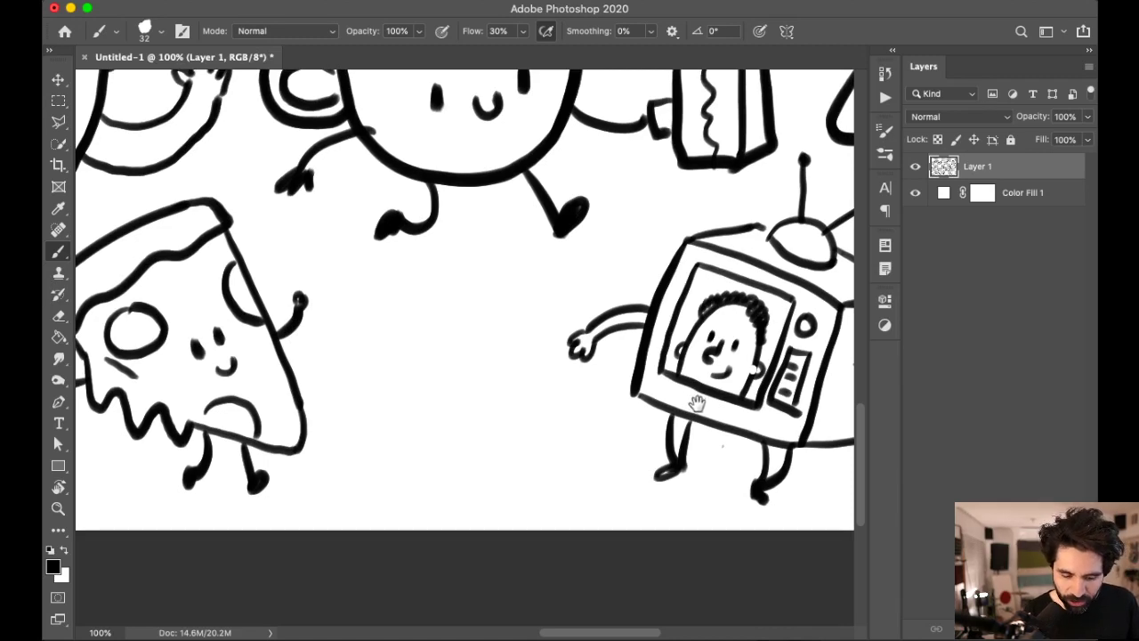
pyautogui.scroll(4, 696, 402)
pyautogui.hscroll(-1, 696, 403)
pyautogui.scroll(-1, 696, 427)
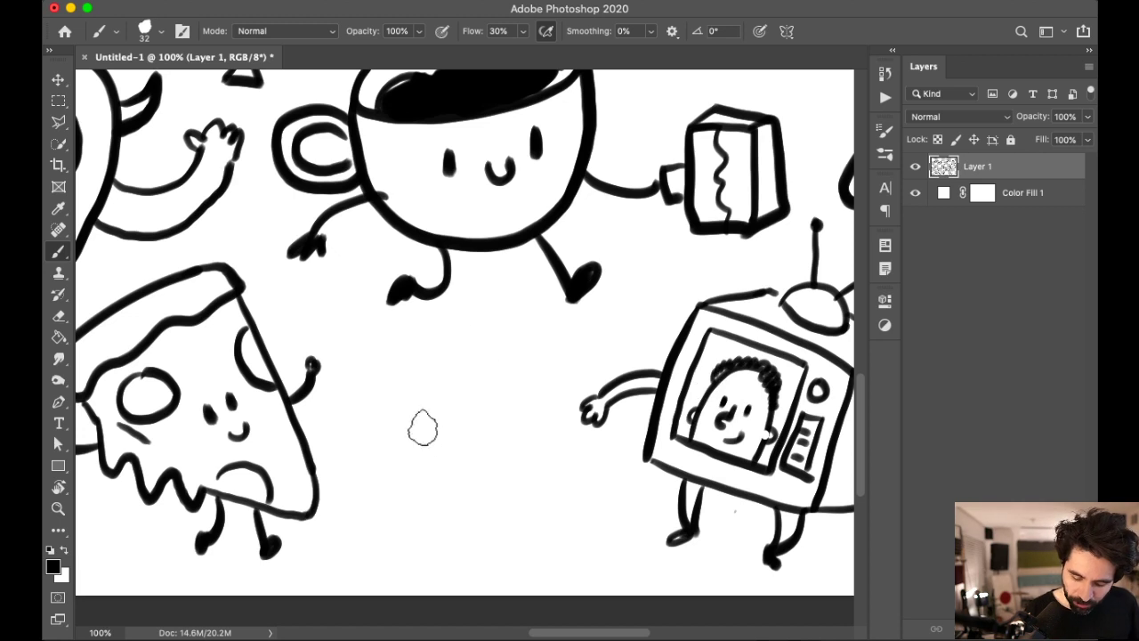
# Step: Outline the skull's dripping lower edge and head arc, undoing a first attempt
pyautogui.moveTo(425, 342)
pyautogui.mouseDown()
pyautogui.moveTo(374, 361)
pyautogui.moveTo(363, 458)
pyautogui.mouseUp()
pyautogui.press('super+z')
pyautogui.moveTo(423, 333)
pyautogui.mouseDown()
pyautogui.moveTo(358, 396)
pyautogui.moveTo(370, 457)
pyautogui.moveTo(403, 471)
pyautogui.moveTo(432, 515)
pyautogui.moveTo(443, 476)
pyautogui.moveTo(476, 503)
pyautogui.moveTo(475, 466)
pyautogui.moveTo(489, 481)
pyautogui.moveTo(510, 449)
pyautogui.mouseUp()
pyautogui.moveTo(391, 348)
pyautogui.mouseDown()
pyautogui.moveTo(448, 332)
pyautogui.moveTo(498, 342)
pyautogui.moveTo(534, 401)
pyautogui.moveTo(512, 447)
pyautogui.mouseUp()
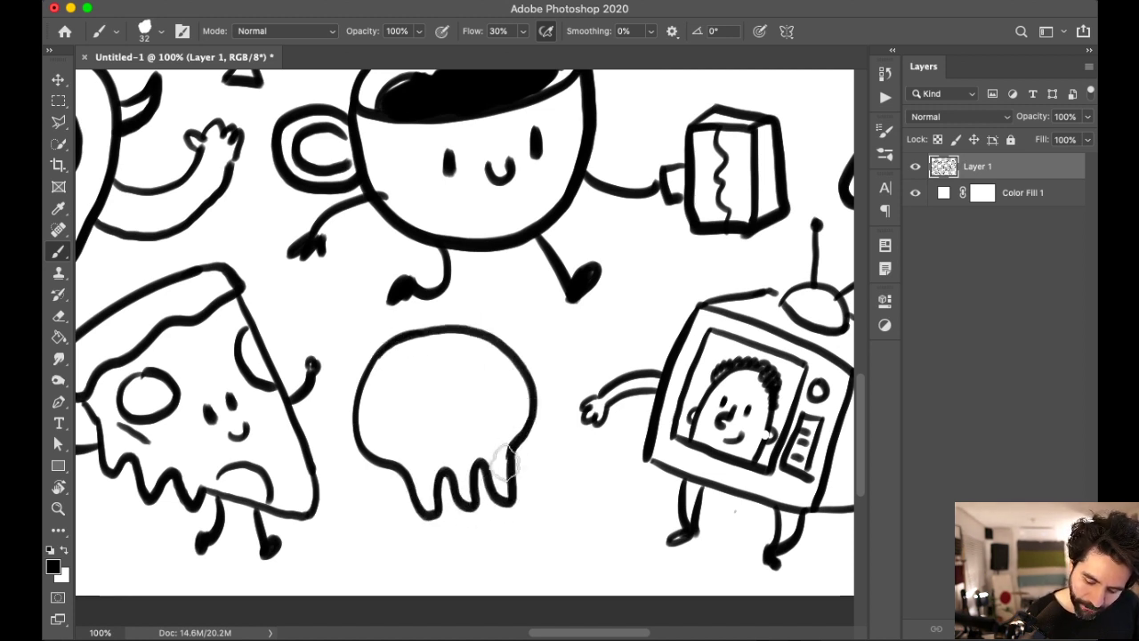
# Step: Draw two triangular eyes on the skull and fill them solid black, undoing a stray line
pyautogui.moveTo(415, 372)
pyautogui.mouseDown()
pyautogui.moveTo(400, 420)
pyautogui.moveTo(436, 433)
pyautogui.moveTo(424, 366)
pyautogui.moveTo(463, 407)
pyautogui.mouseUp()
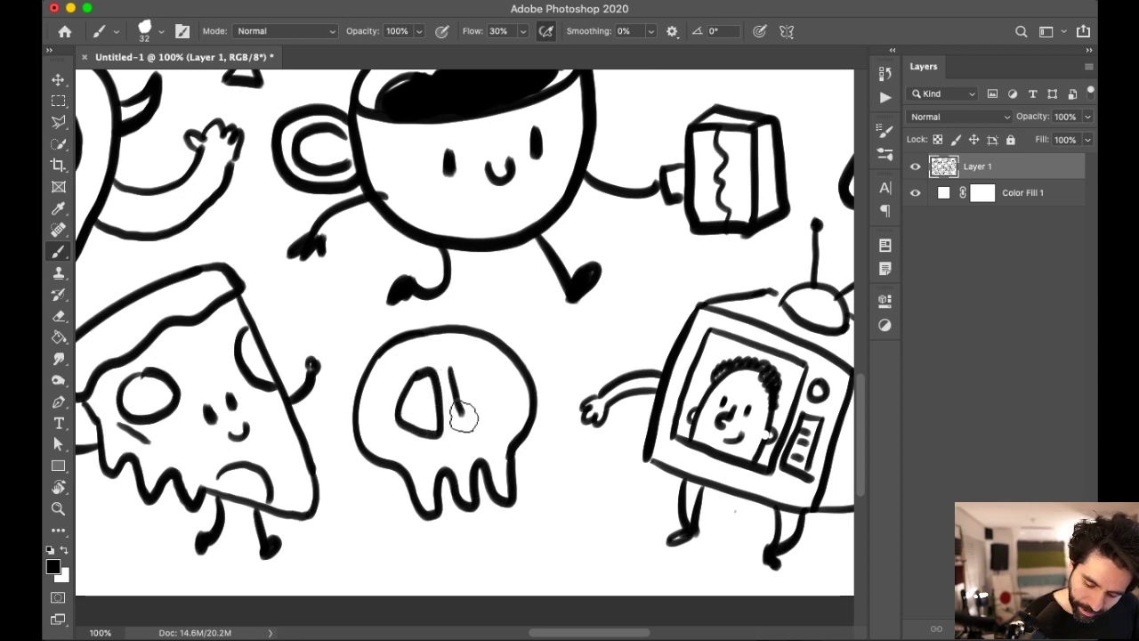
pyautogui.moveTo(447, 363)
pyautogui.mouseDown()
pyautogui.moveTo(489, 394)
pyautogui.moveTo(448, 437)
pyautogui.moveTo(448, 453)
pyautogui.moveTo(461, 444)
pyautogui.mouseUp()
pyautogui.moveTo(421, 385)
pyautogui.mouseDown()
pyautogui.moveTo(426, 432)
pyautogui.moveTo(419, 377)
pyautogui.moveTo(422, 425)
pyautogui.moveTo(414, 409)
pyautogui.moveTo(466, 377)
pyautogui.moveTo(471, 398)
pyautogui.moveTo(458, 379)
pyautogui.moveTo(479, 407)
pyautogui.moveTo(410, 391)
pyautogui.moveTo(468, 374)
pyautogui.moveTo(460, 387)
pyautogui.moveTo(487, 396)
pyautogui.mouseUp()
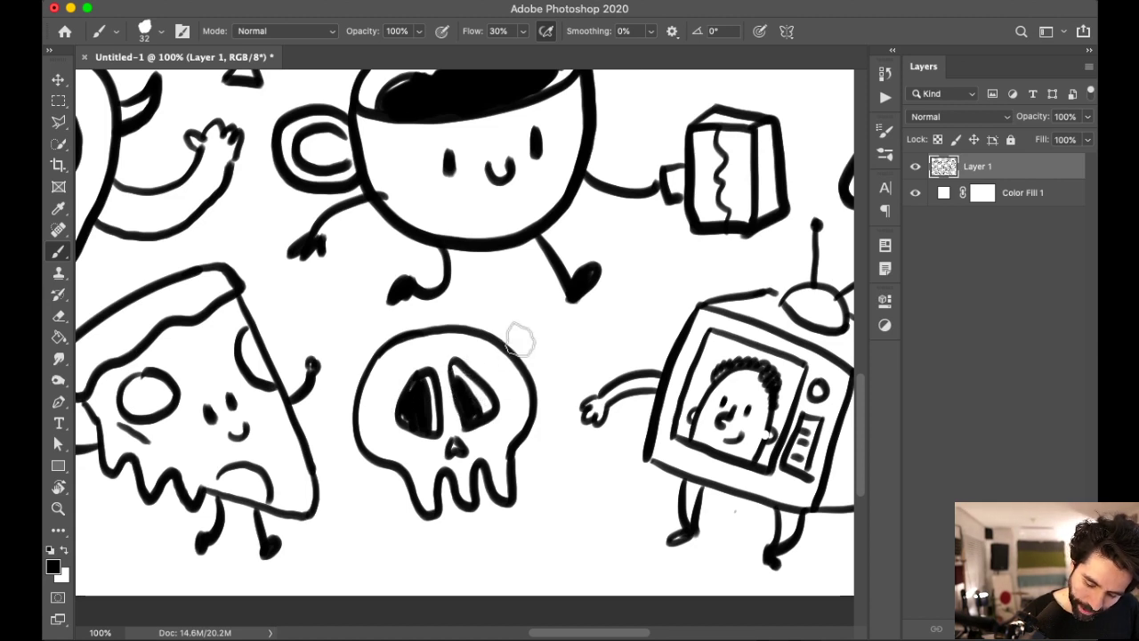
pyautogui.moveTo(521, 338); pyautogui.dragTo(503, 383)
pyautogui.press('super+z')
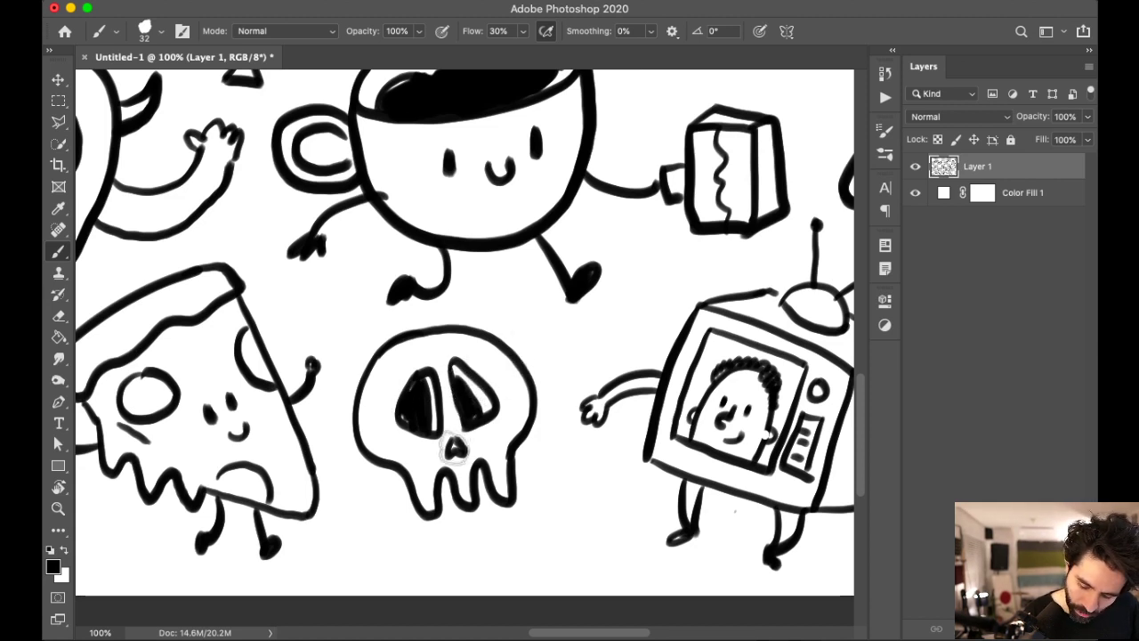
# Step: Draw a small skull outline with an eye beside the bird's beak
pyautogui.moveTo(594, 497)
pyautogui.mouseDown()
pyautogui.moveTo(636, 399)
pyautogui.moveTo(633, 438)
pyautogui.moveTo(656, 359)
pyautogui.moveTo(531, 424)
pyautogui.moveTo(691, 389)
pyautogui.moveTo(627, 415)
pyautogui.moveTo(635, 433)
pyautogui.mouseUp()
pyautogui.moveTo(549, 264)
pyautogui.mouseDown()
pyautogui.moveTo(493, 265)
pyautogui.moveTo(475, 311)
pyautogui.moveTo(475, 379)
pyautogui.moveTo(504, 354)
pyautogui.mouseUp()
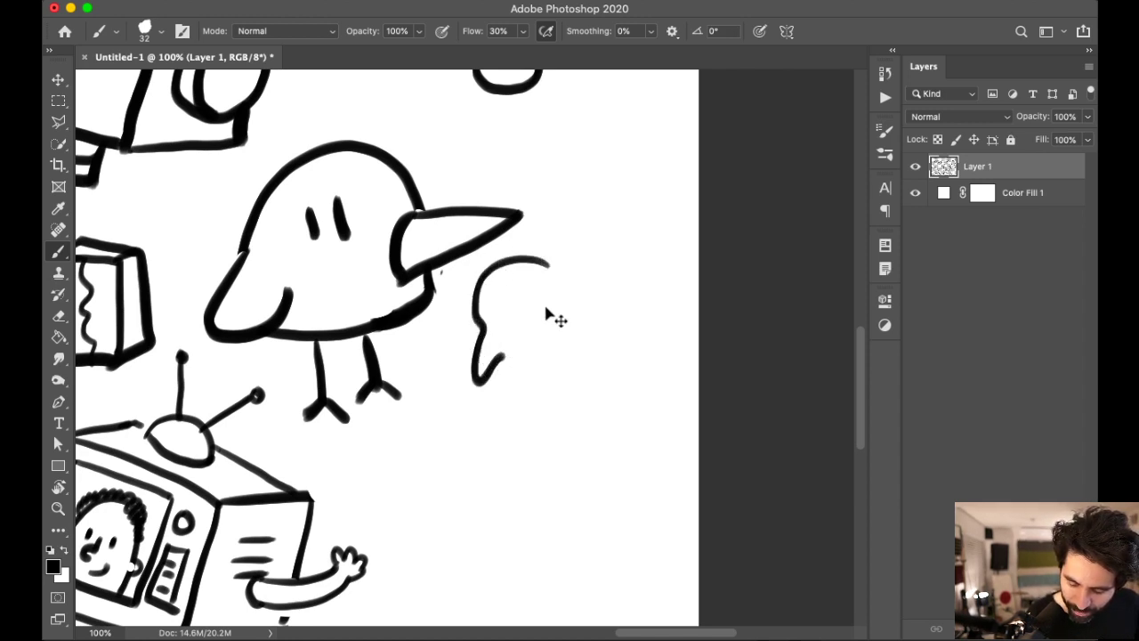
pyautogui.press('super+z')
pyautogui.moveTo(544, 267)
pyautogui.mouseDown()
pyautogui.moveTo(512, 270)
pyautogui.moveTo(485, 301)
pyautogui.moveTo(478, 344)
pyautogui.moveTo(481, 387)
pyautogui.moveTo(503, 374)
pyautogui.moveTo(516, 392)
pyautogui.moveTo(530, 383)
pyautogui.moveTo(530, 406)
pyautogui.moveTo(547, 378)
pyautogui.moveTo(580, 365)
pyautogui.moveTo(591, 331)
pyautogui.moveTo(579, 296)
pyautogui.moveTo(541, 261)
pyautogui.mouseUp()
pyautogui.moveTo(503, 322)
pyautogui.mouseDown()
pyautogui.moveTo(522, 313)
pyautogui.moveTo(561, 338)
pyautogui.mouseUp()
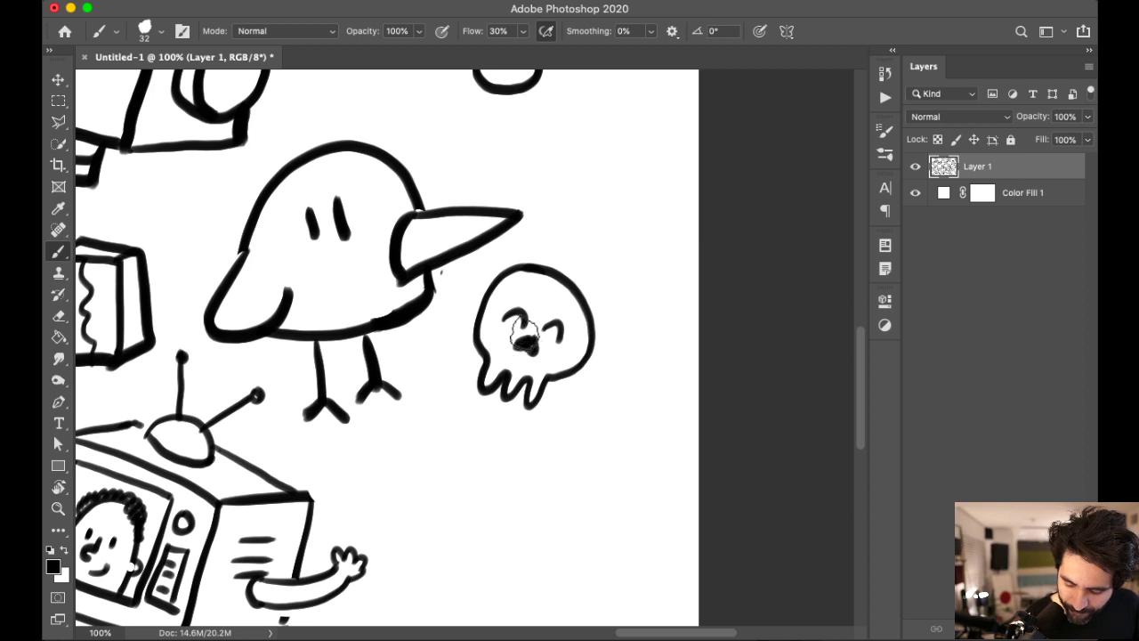
# Step: Add two zigzags between the robot and bird and a small loop near the cup
pyautogui.scroll(5, 525, 341)
pyautogui.hscroll(-8, 526, 340)
pyautogui.scroll(-12, 730, 331)
pyautogui.hscroll(-7, 730, 331)
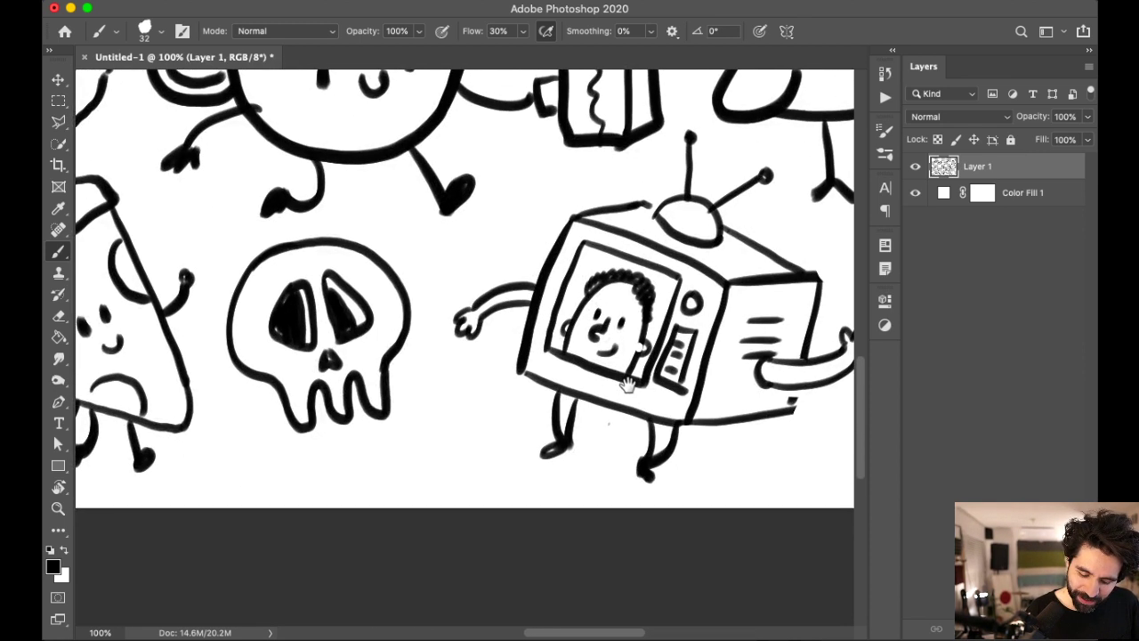
pyautogui.scroll(10, 628, 385)
pyautogui.hscroll(8, 628, 384)
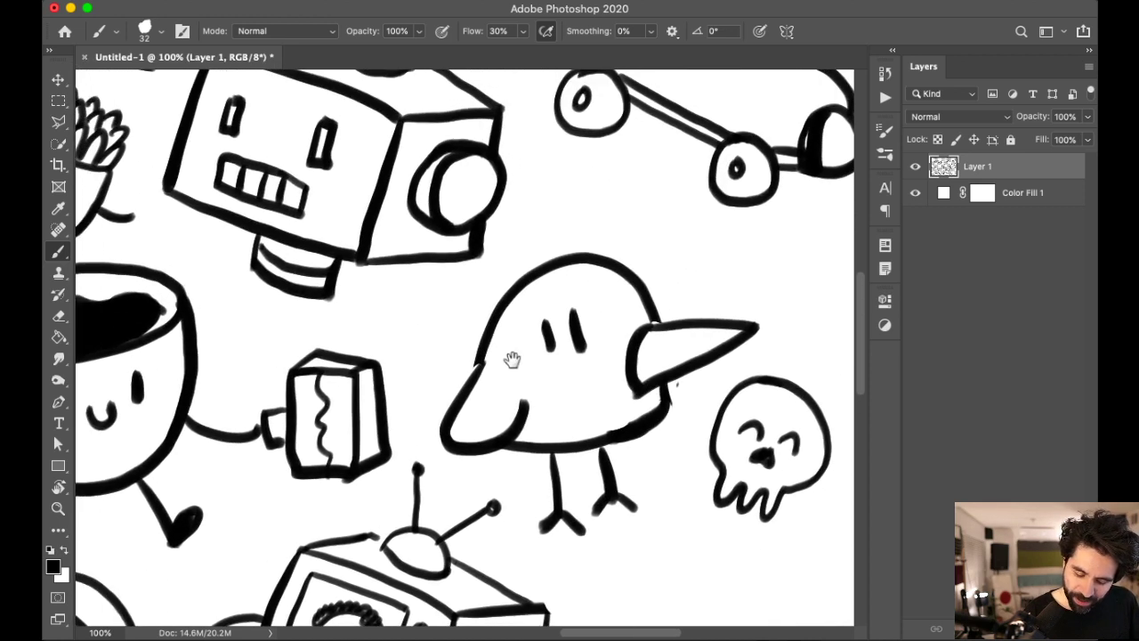
pyautogui.moveTo(389, 299); pyautogui.dragTo(403, 337)
pyautogui.moveTo(434, 295); pyautogui.dragTo(455, 328)
pyautogui.moveTo(229, 338)
pyautogui.mouseDown()
pyautogui.moveTo(241, 317)
pyautogui.moveTo(258, 331)
pyautogui.mouseUp()
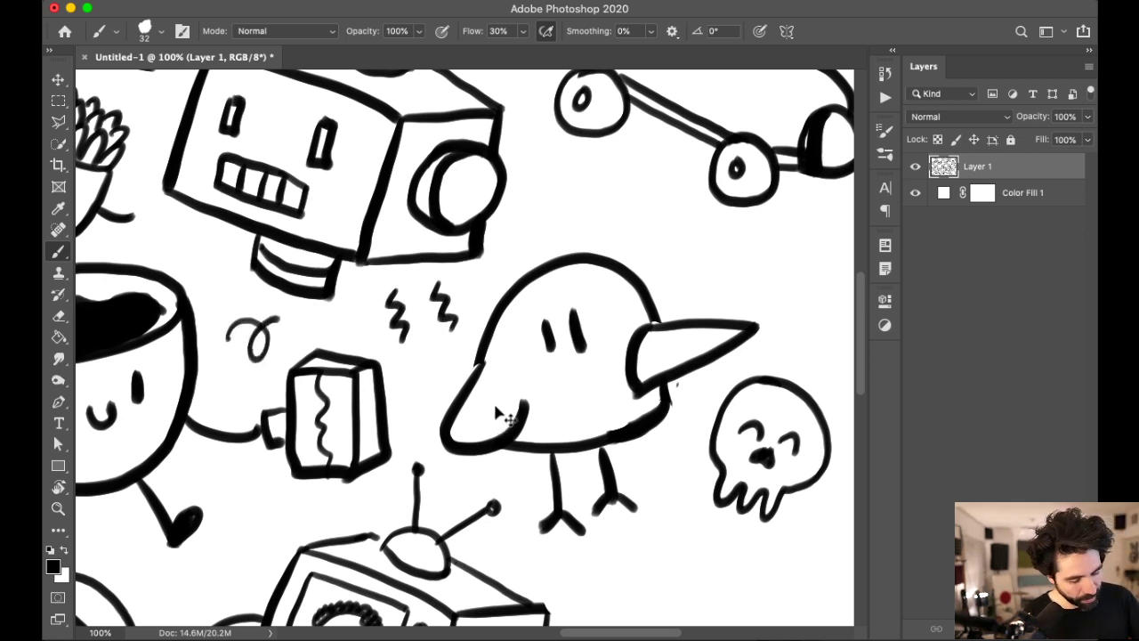
pyautogui.press('super+minus')
pyautogui.press('super+minus')
pyautogui.press('super+minus')
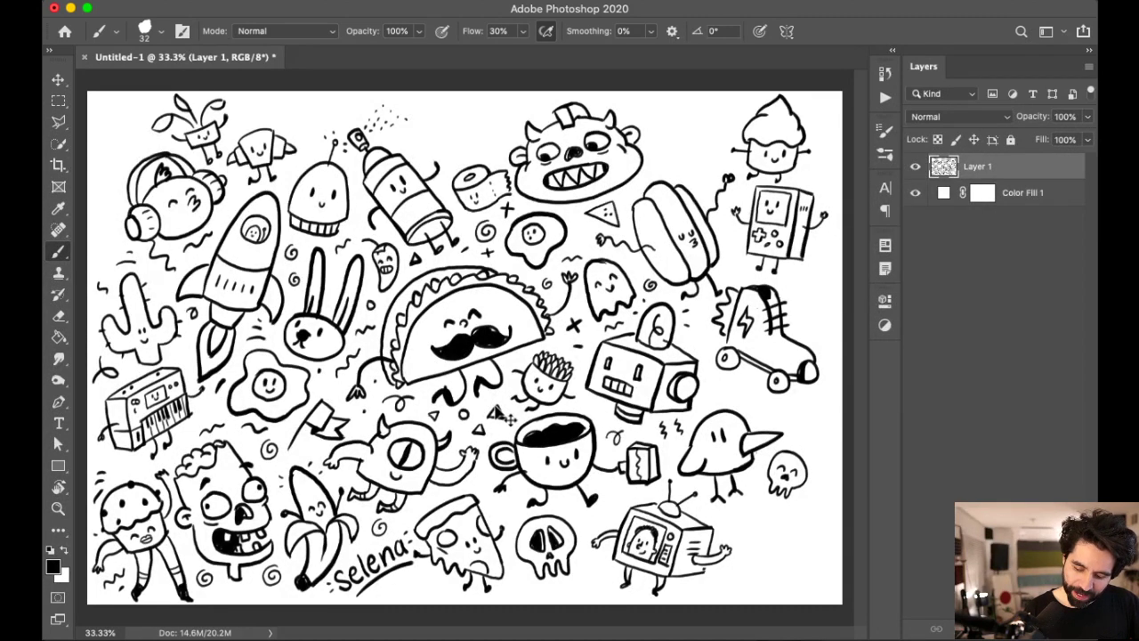
# Step: Zoom in on the lower right to inspect the bird and TV, then fit the drawing on screen
pyautogui.press('super+plus')
pyautogui.press('super+plus')
pyautogui.scroll(-10, 686, 326)
pyautogui.hscroll(6, 686, 326)
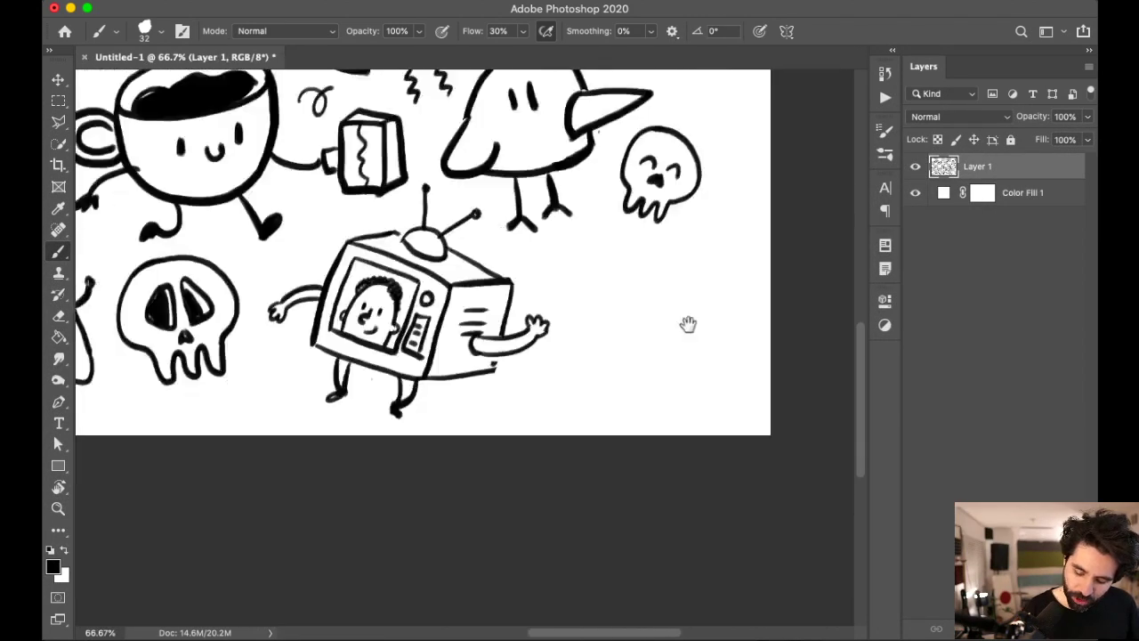
pyautogui.scroll(3, 679, 369)
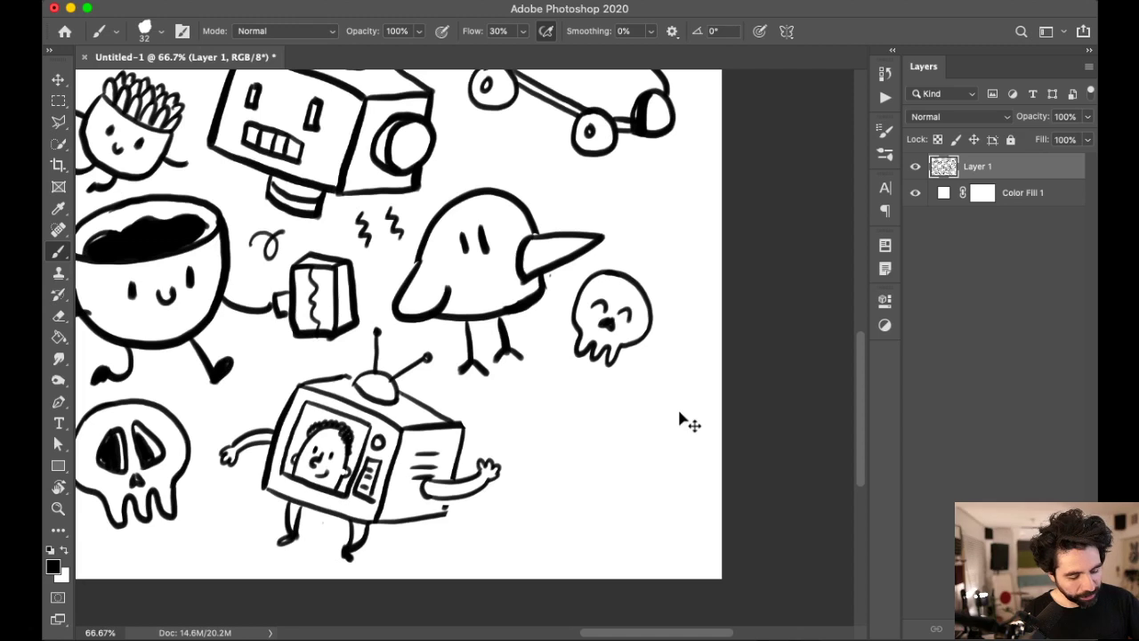
pyautogui.press('super+plus')
pyautogui.scroll(-3, 707, 419)
pyautogui.hscroll(3, 707, 419)
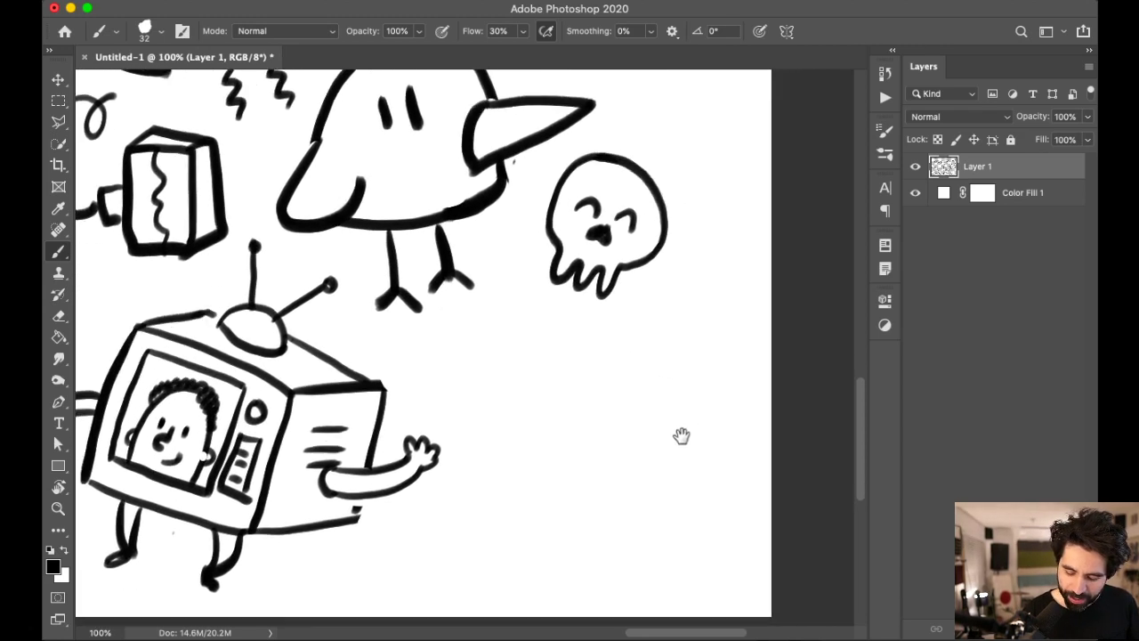
pyautogui.press('super+0')
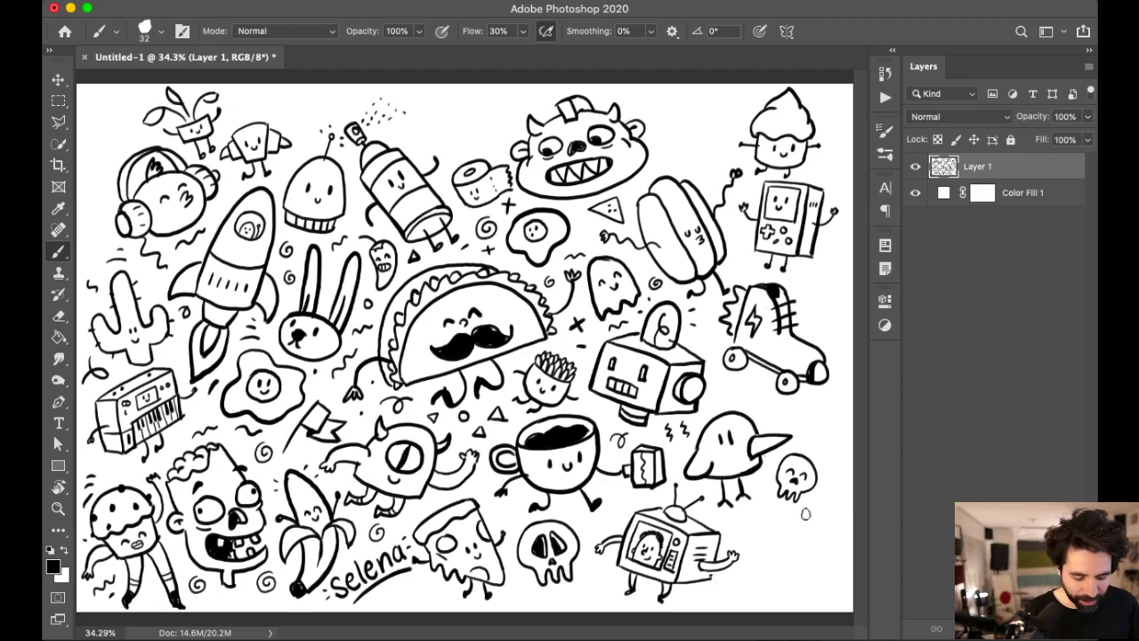
# Step: Zoom back in and pan across the characters, then switch to the YouTube Studio dashboard
pyautogui.press('super+equal')
pyautogui.scroll(-5, 523, 372)
pyautogui.hscroll(5, 523, 371)
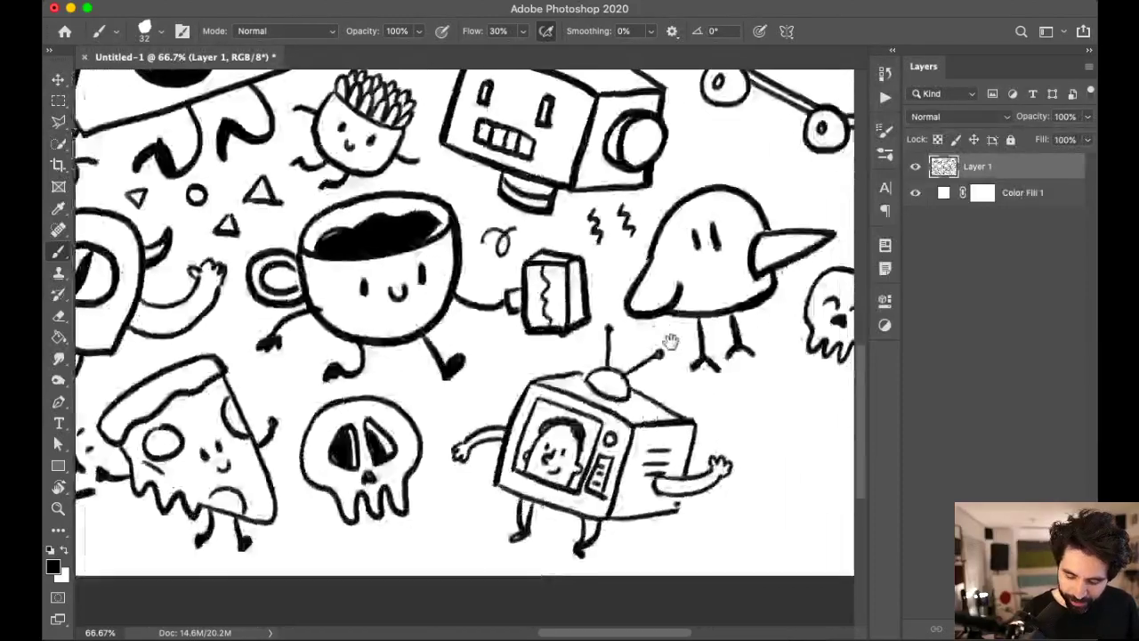
pyautogui.hscroll(-10, 623, 401)
pyautogui.scroll(2, 623, 401)
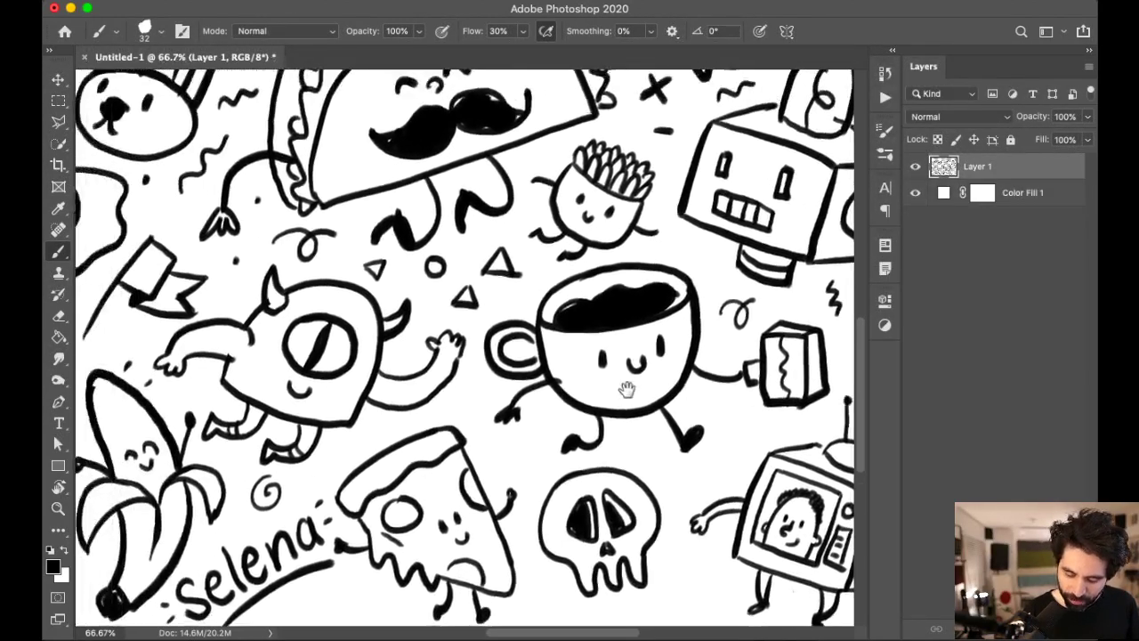
pyautogui.hscroll(-1, 605, 413)
pyautogui.scroll(5, 570, 420)
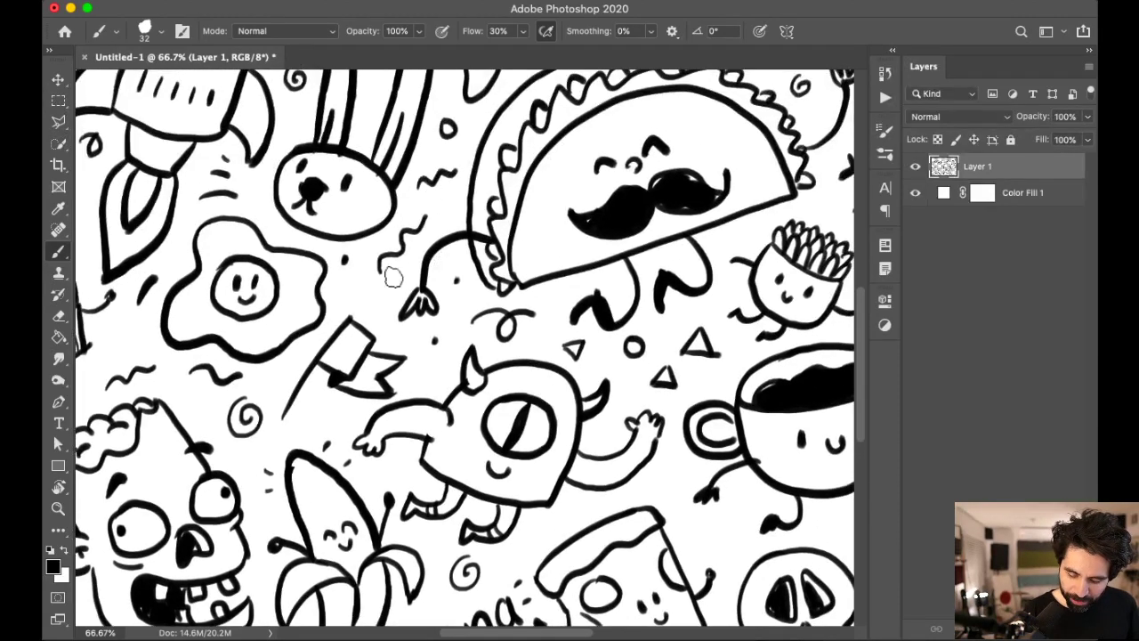
pyautogui.scroll(-7, 254, 402)
pyautogui.hscroll(-4, 254, 402)
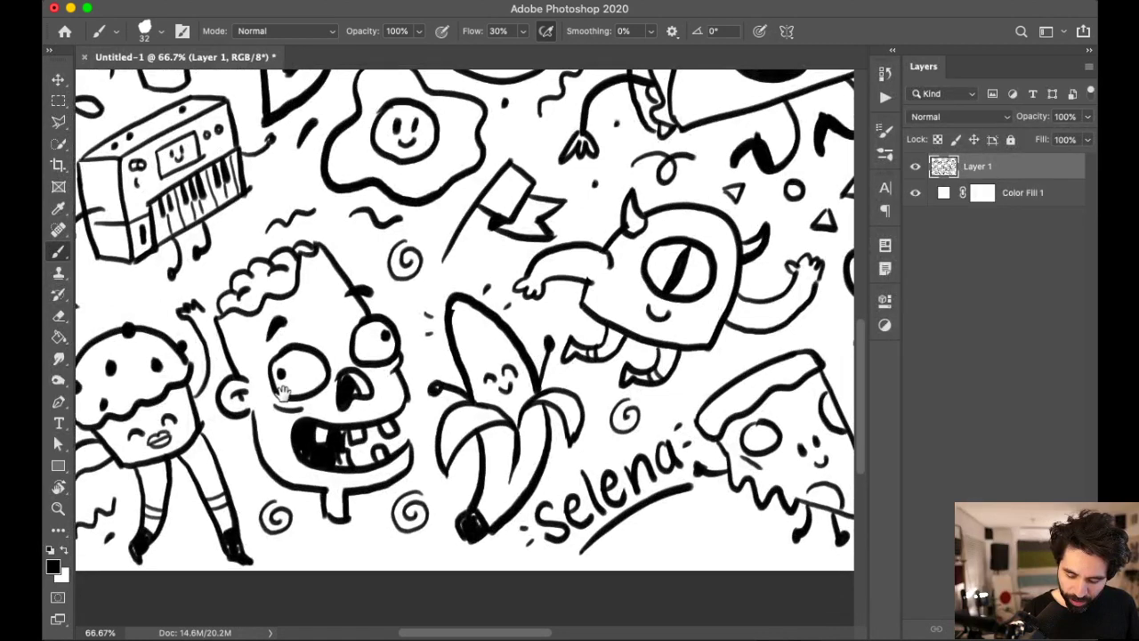
pyautogui.scroll(6, 255, 402)
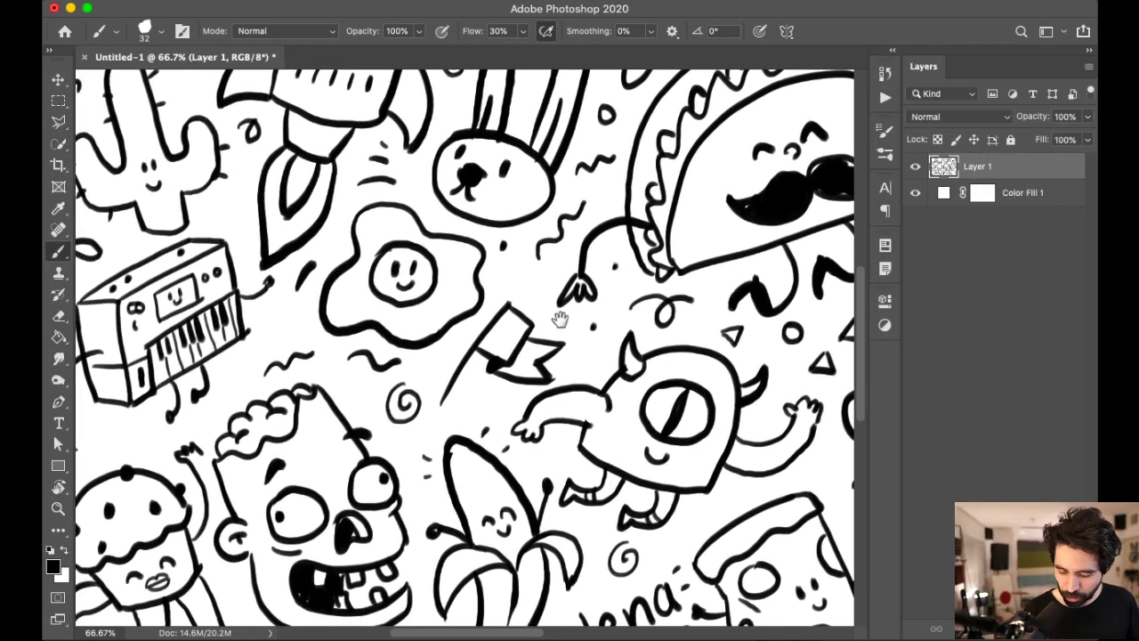
pyautogui.scroll(12, 525, 351)
pyautogui.hscroll(-5, 606, 394)
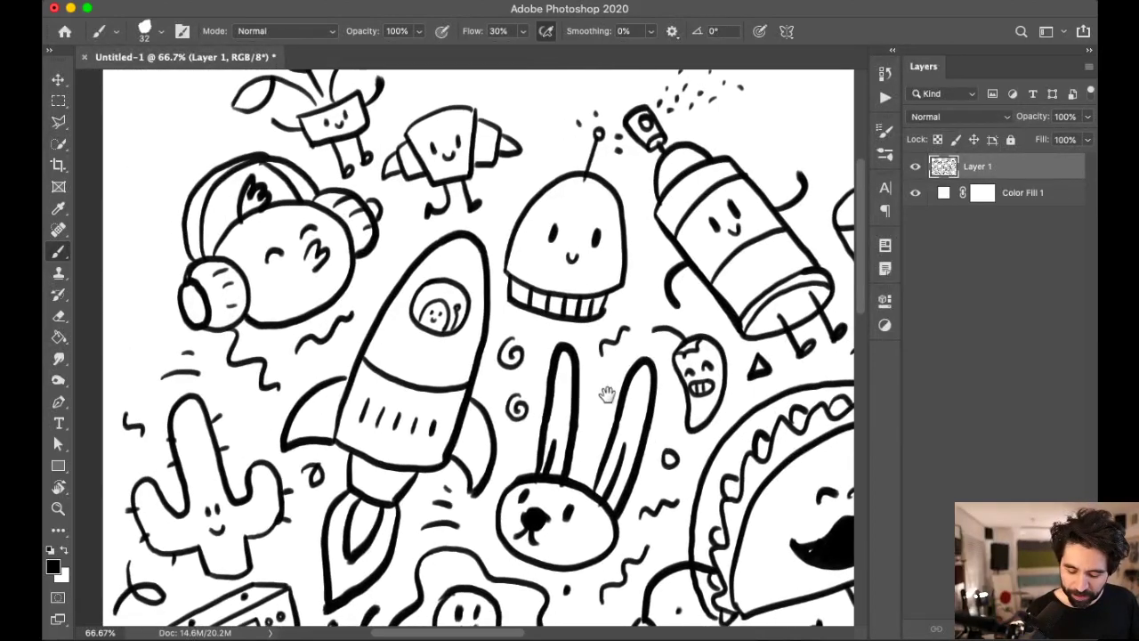
pyautogui.hscroll(10, 728, 374)
pyautogui.scroll(-4, 728, 374)
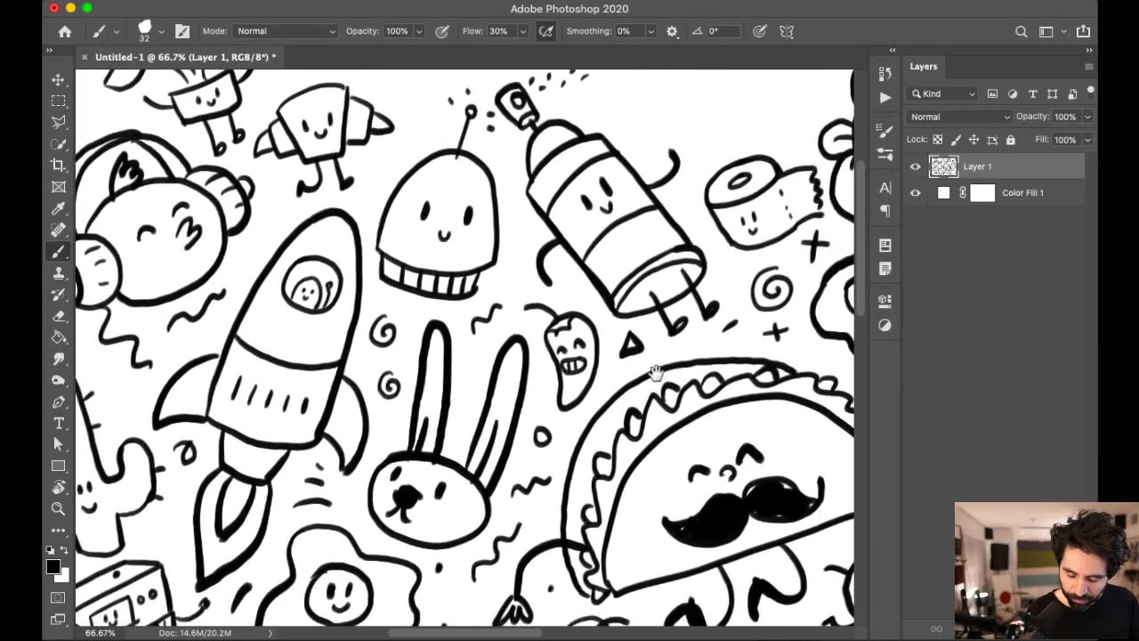
pyautogui.hscroll(10, 654, 376)
pyautogui.scroll(-5, 654, 376)
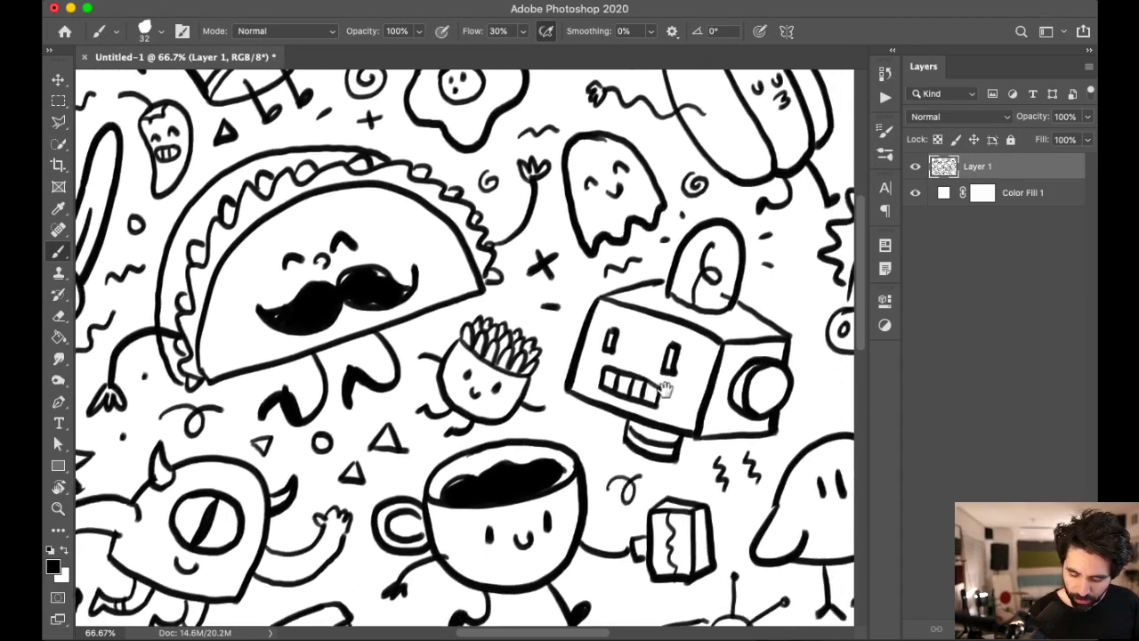
pyautogui.hscroll(-3, 693, 391)
pyautogui.scroll(1, 693, 391)
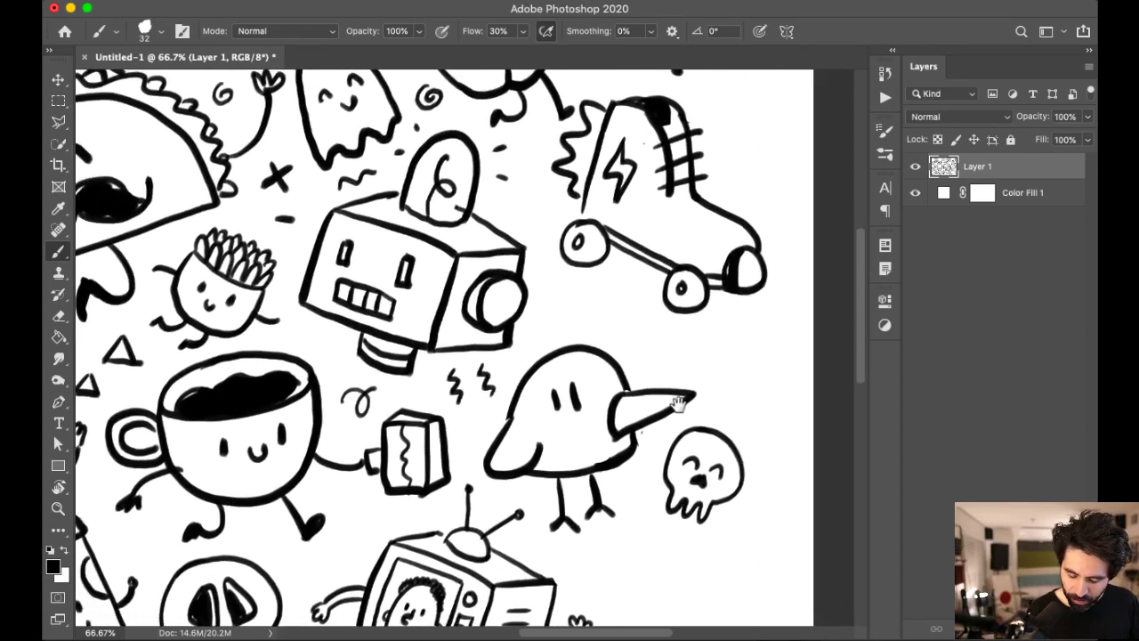
pyautogui.hscroll(3, 645, 318)
pyautogui.scroll(-1, 646, 317)
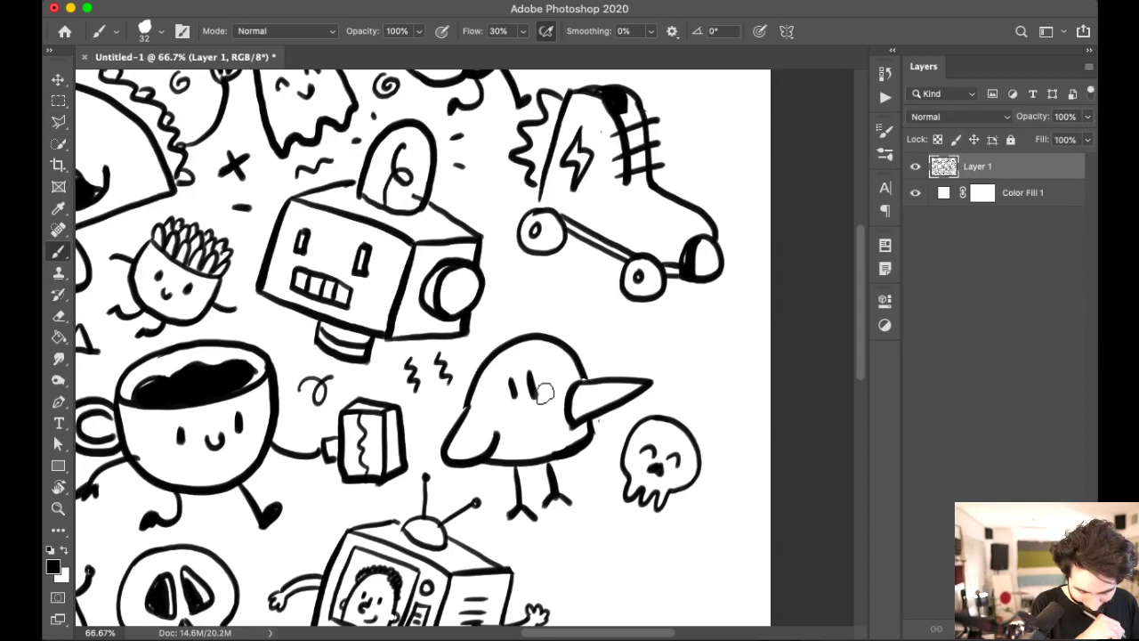
pyautogui.hscroll(4, 650, 391)
pyautogui.scroll(-5, 649, 392)
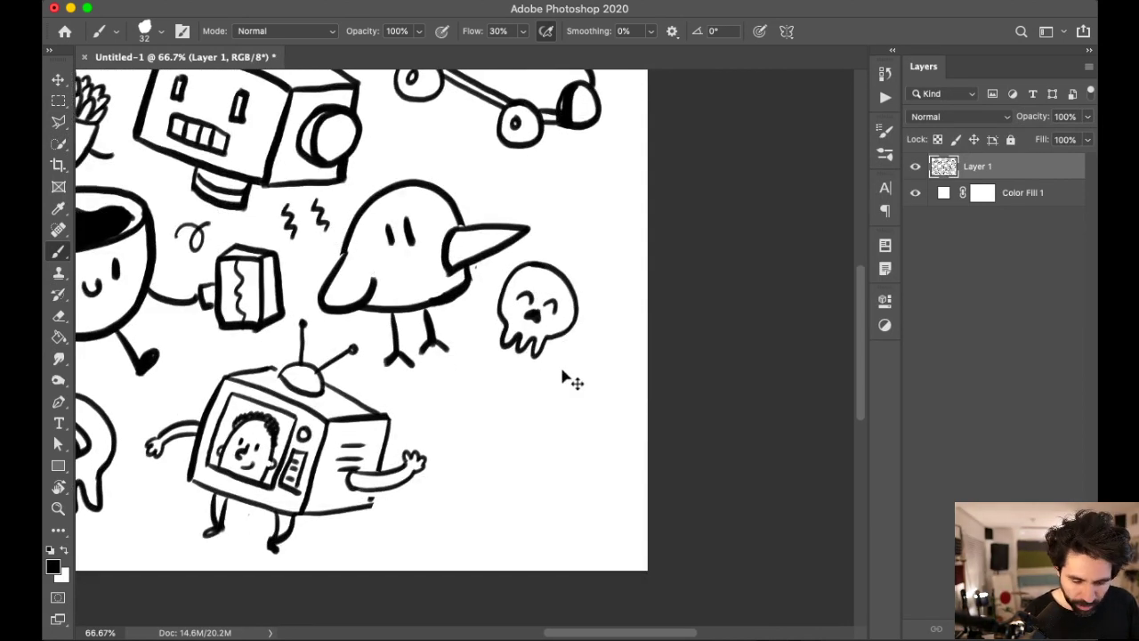
pyautogui.press('super+Tab')
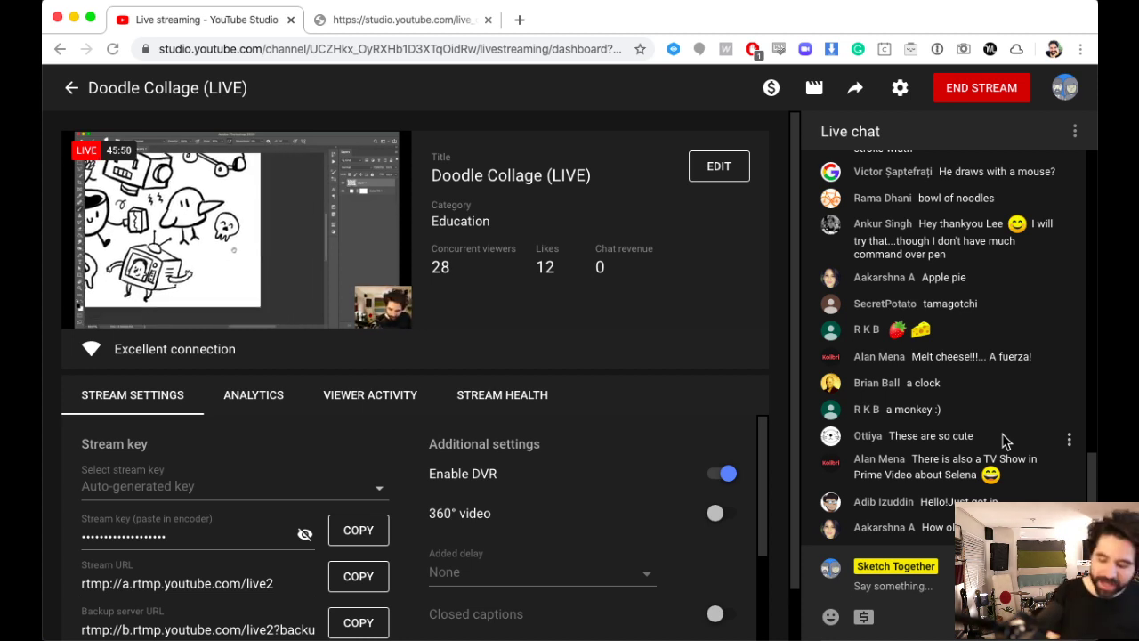
# Step: Scroll through the YouTube Studio live chat messages, then return to the Photoshop drawing
pyautogui.press('super+Tab')
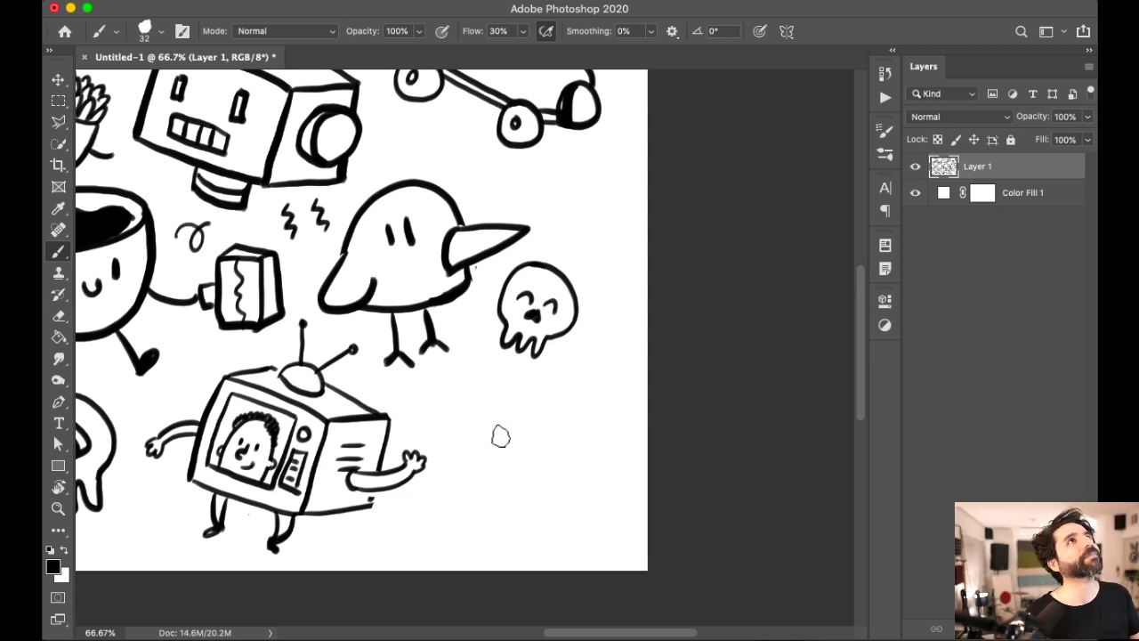
pyautogui.press('super+Tab')
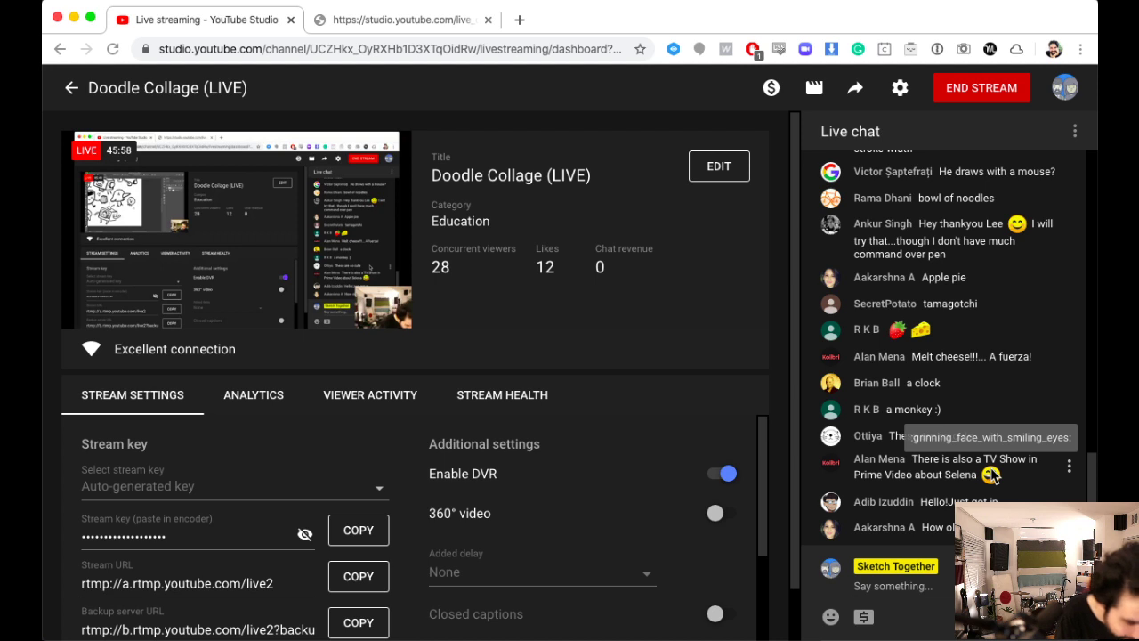
pyautogui.scroll(5, 990, 476)
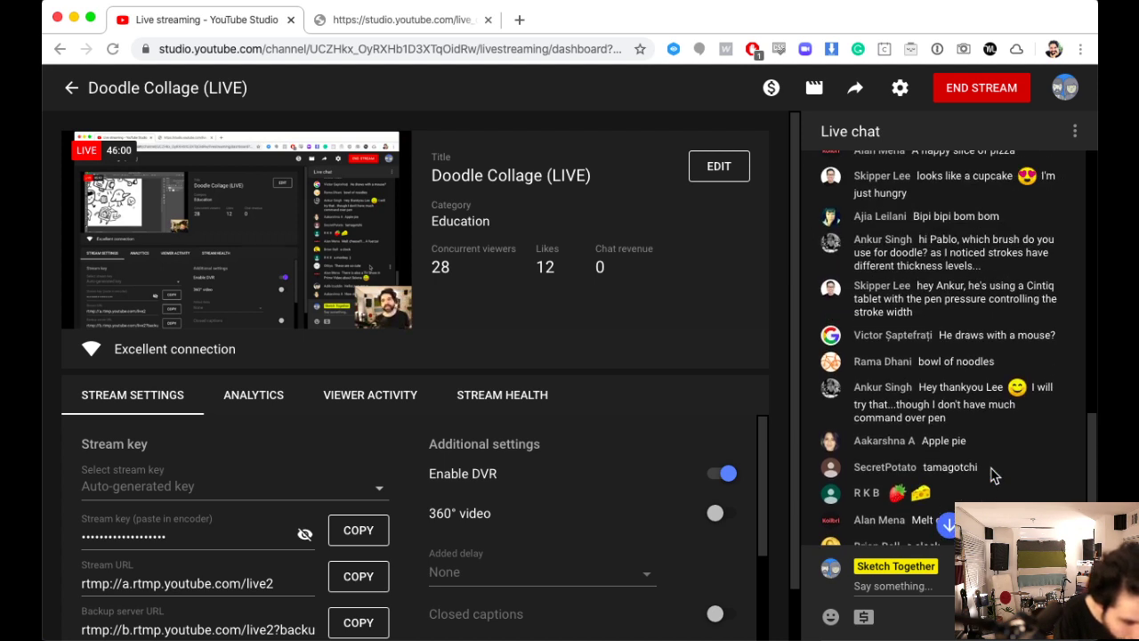
pyautogui.scroll(3, 993, 472)
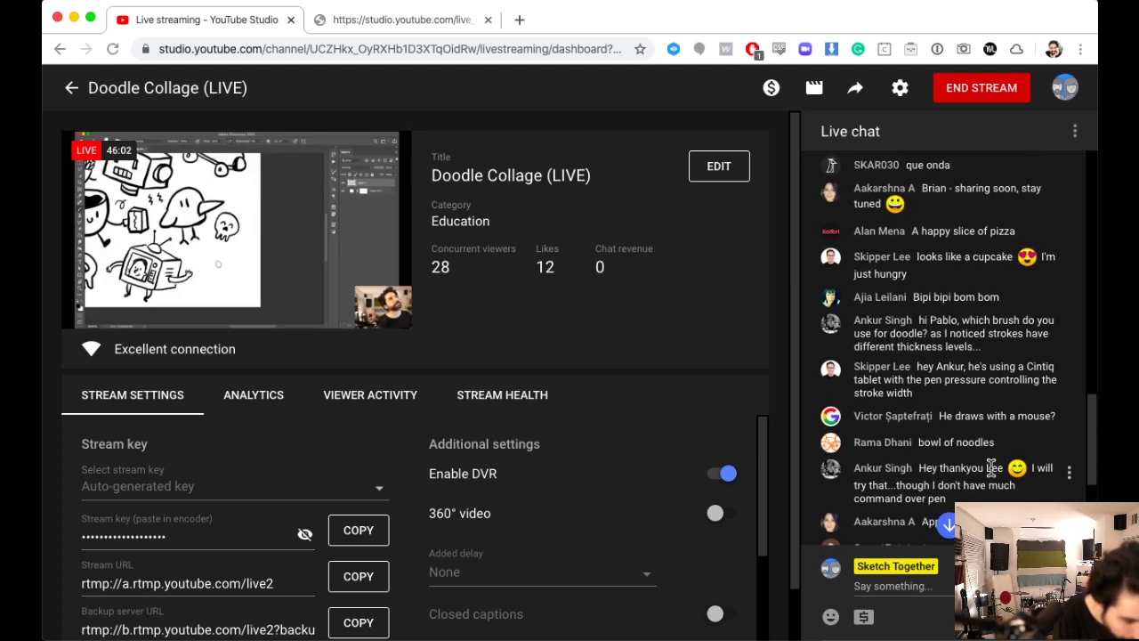
pyautogui.scroll(6, 990, 469)
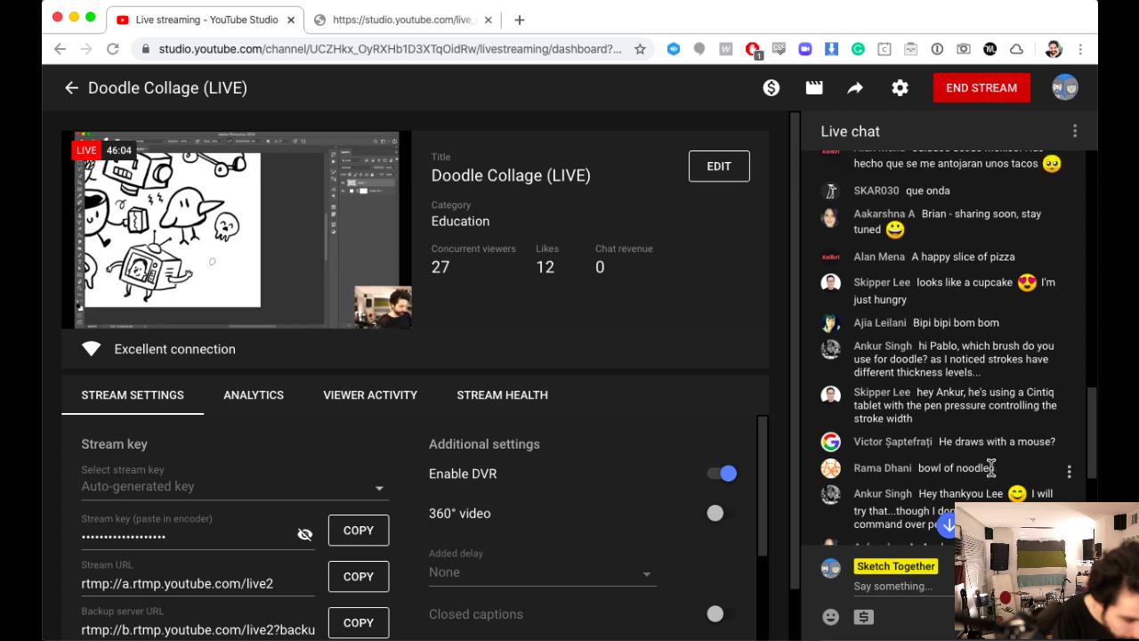
pyautogui.scroll(8, 991, 469)
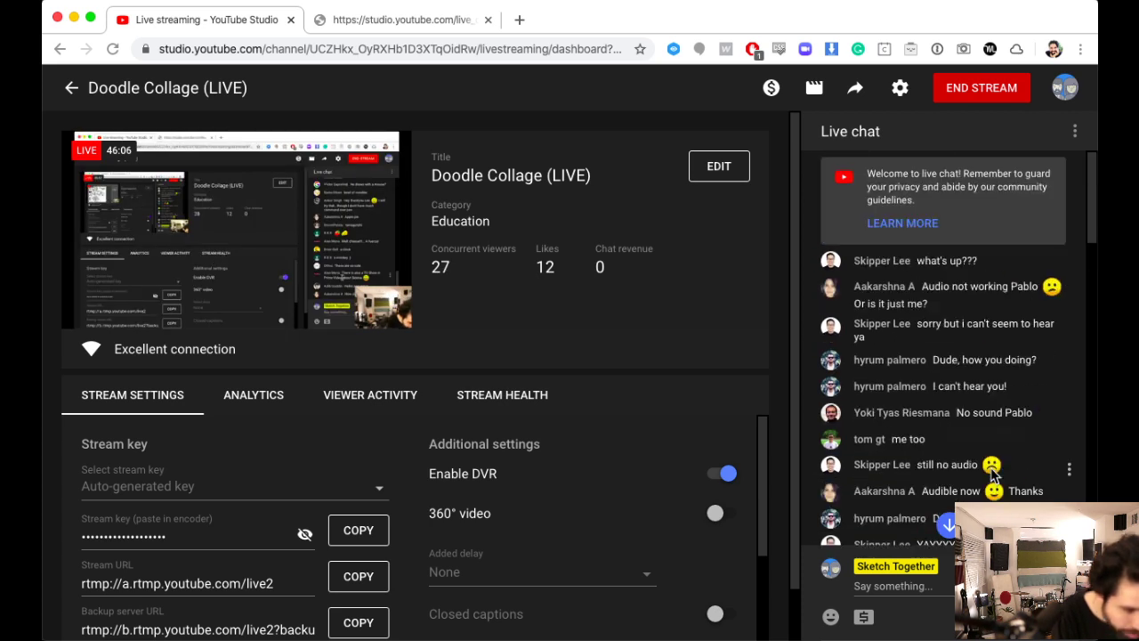
pyautogui.scroll(-15, 990, 472)
pyautogui.press('super+Tab')
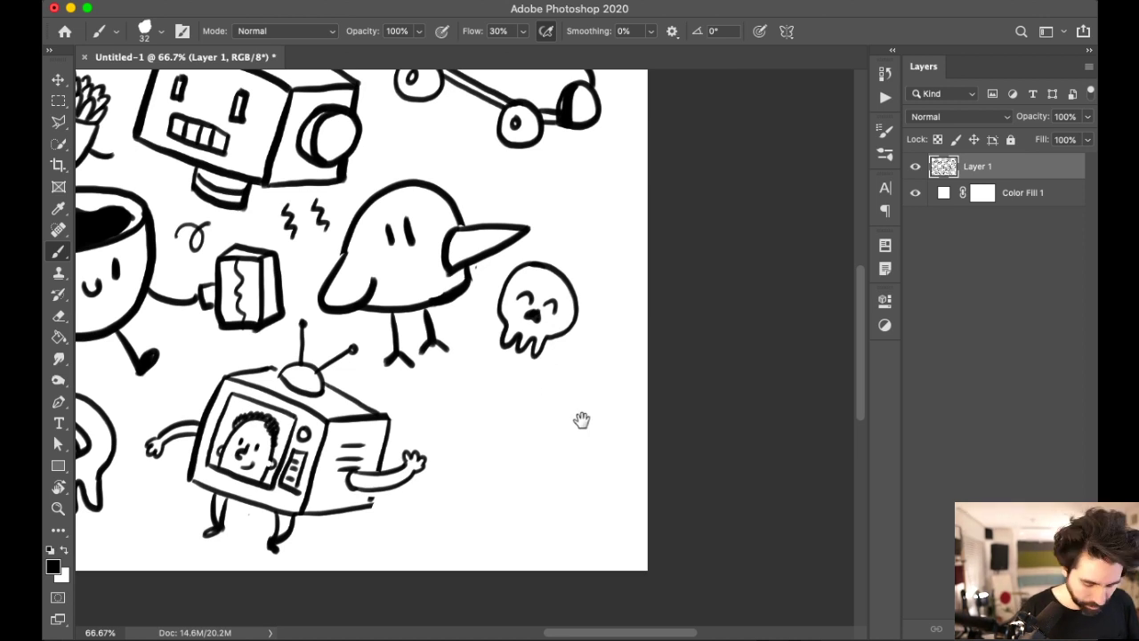
# Step: Draw a domed mushroom cap and a rounded stem beneath it, right of the TV
pyautogui.scroll(-3, 580, 419)
pyautogui.hscroll(3, 579, 419)
pyautogui.hscroll(-1, 566, 413)
pyautogui.moveTo(417, 457)
pyautogui.mouseDown()
pyautogui.moveTo(408, 403)
pyautogui.moveTo(447, 355)
pyautogui.moveTo(528, 413)
pyautogui.mouseUp()
pyautogui.moveTo(434, 457)
pyautogui.mouseDown()
pyautogui.moveTo(497, 447)
pyautogui.moveTo(532, 417)
pyautogui.mouseUp()
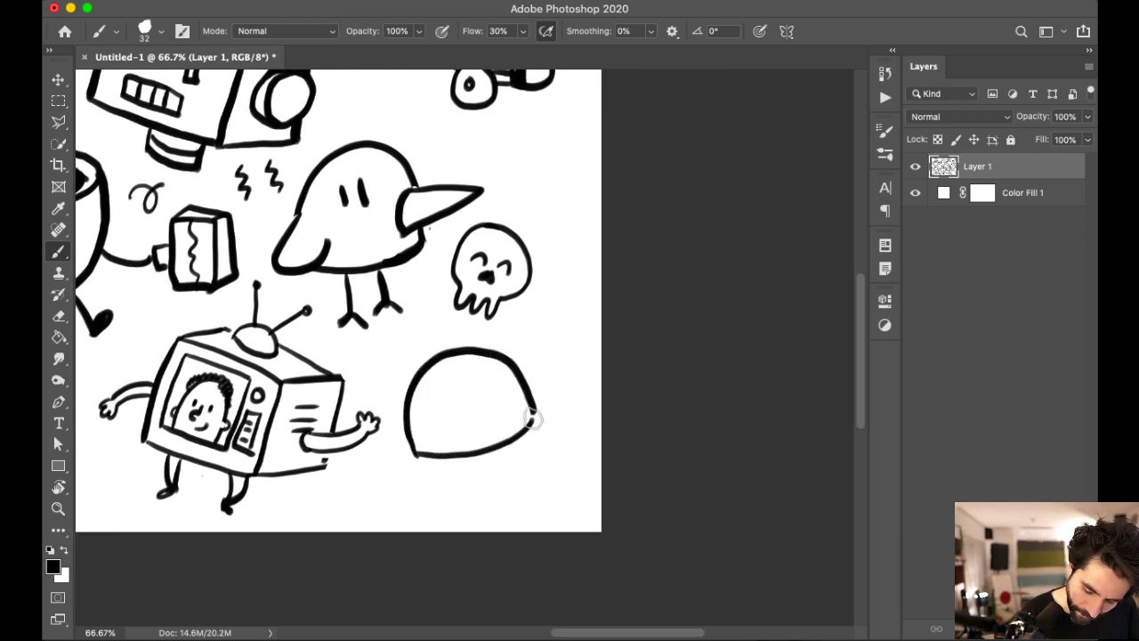
pyautogui.moveTo(459, 456); pyautogui.dragTo(475, 505)
pyautogui.press('super+z')
pyautogui.moveTo(459, 456)
pyautogui.mouseDown()
pyautogui.moveTo(471, 504)
pyautogui.moveTo(524, 474)
pyautogui.moveTo(525, 491)
pyautogui.mouseUp()
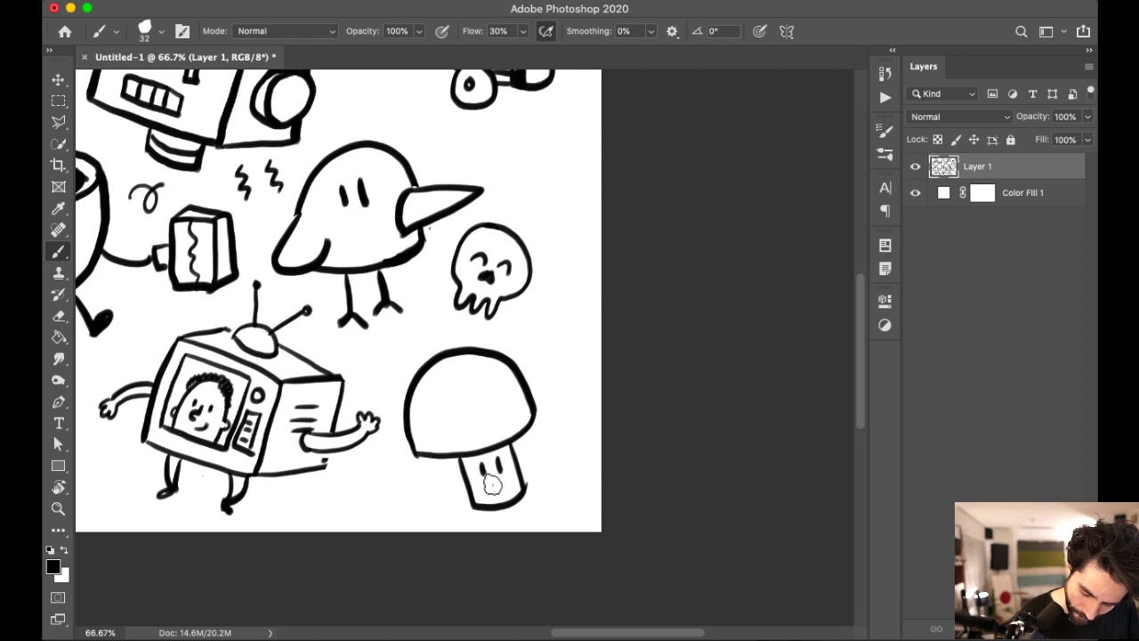
# Step: Paint solid black oval spots on the mushroom cap and zoom out to the whole collage
pyautogui.moveTo(407, 415); pyautogui.dragTo(441, 453)
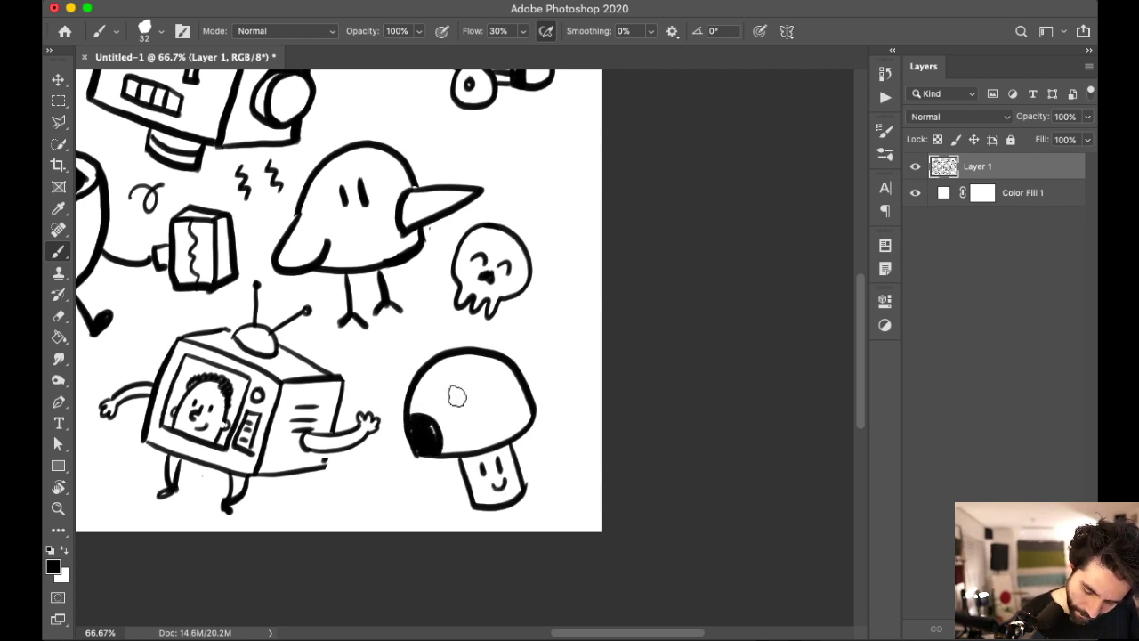
pyautogui.moveTo(483, 412); pyautogui.dragTo(447, 378)
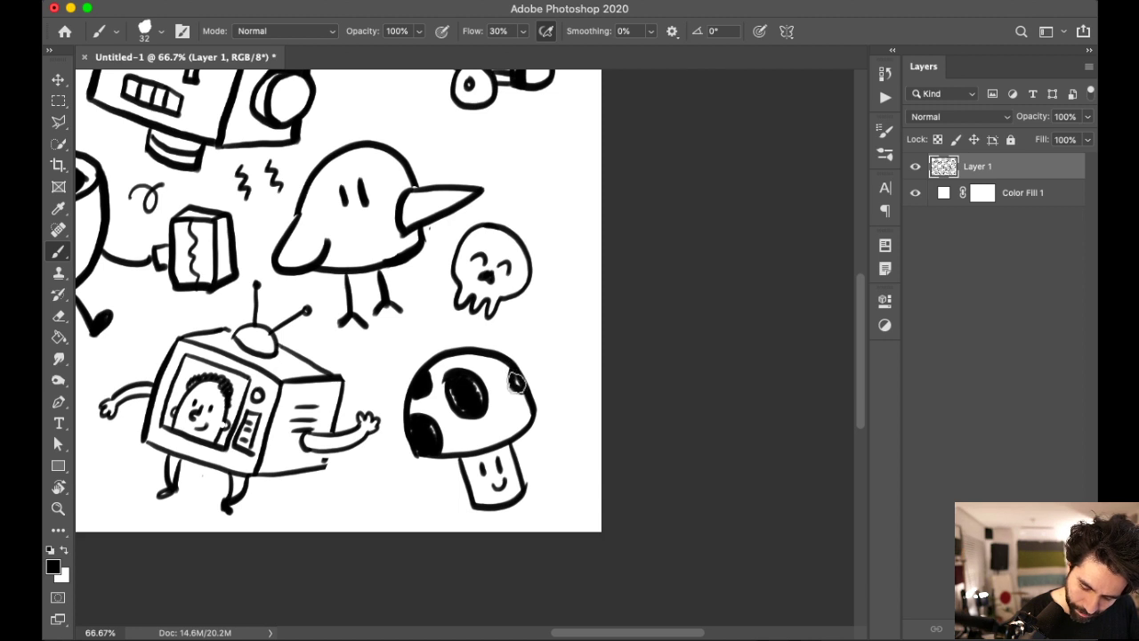
pyautogui.moveTo(509, 419)
pyautogui.mouseDown()
pyautogui.moveTo(500, 434)
pyautogui.moveTo(509, 417)
pyautogui.moveTo(498, 432)
pyautogui.moveTo(465, 437)
pyautogui.mouseUp()
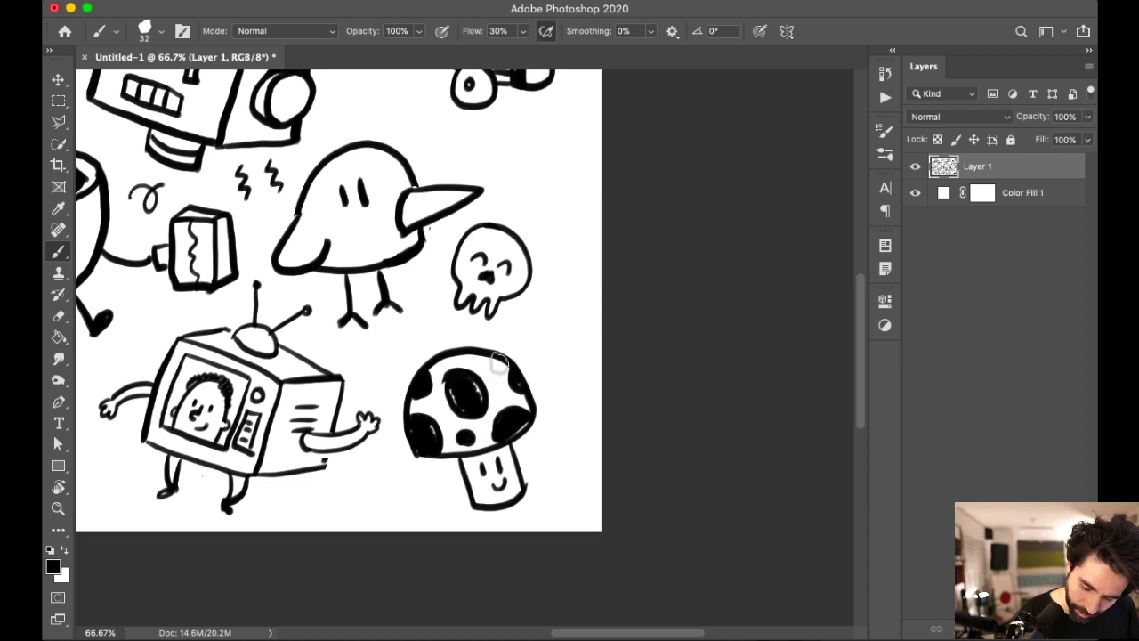
pyautogui.moveTo(593, 427); pyautogui.dragTo(575, 384)
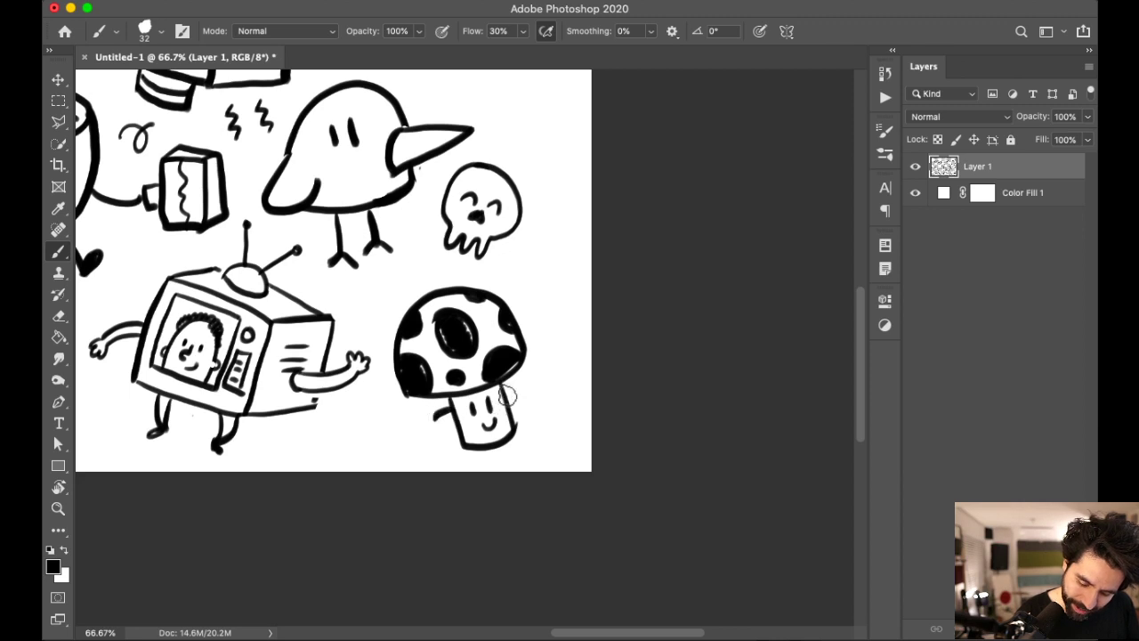
pyautogui.moveTo(479, 352); pyautogui.dragTo(538, 369)
pyautogui.press('super+minus')
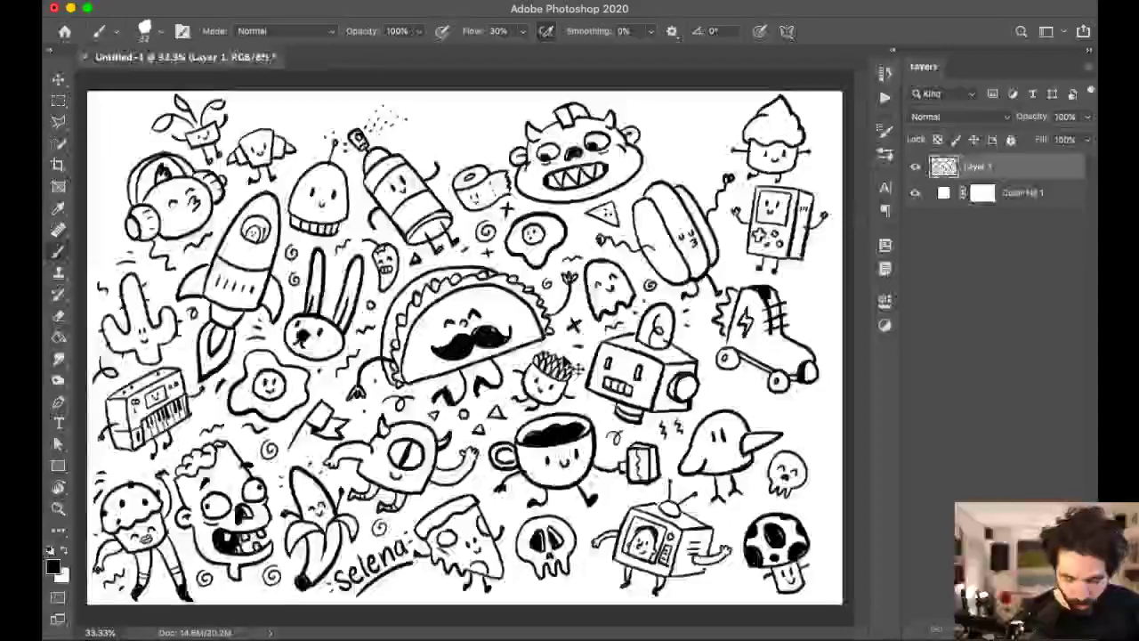
# Step: Add a new empty layer above Color Fill 1 and set the foreground colour to light blue 48b4ff
pyautogui.click(1009, 196)
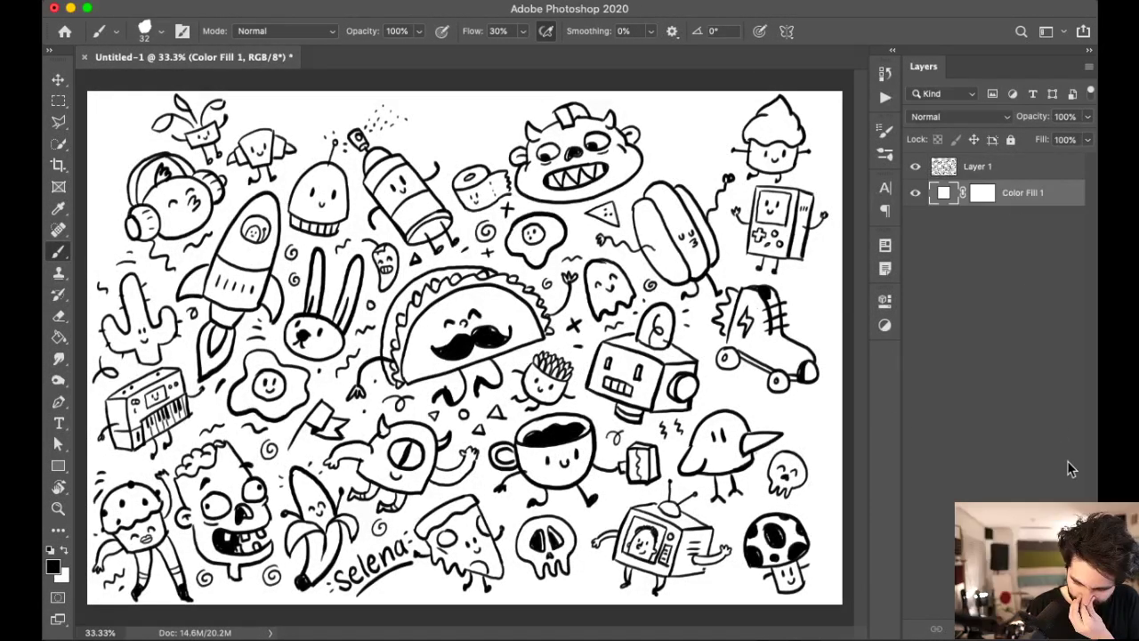
pyautogui.press('super+shift+alt+n')
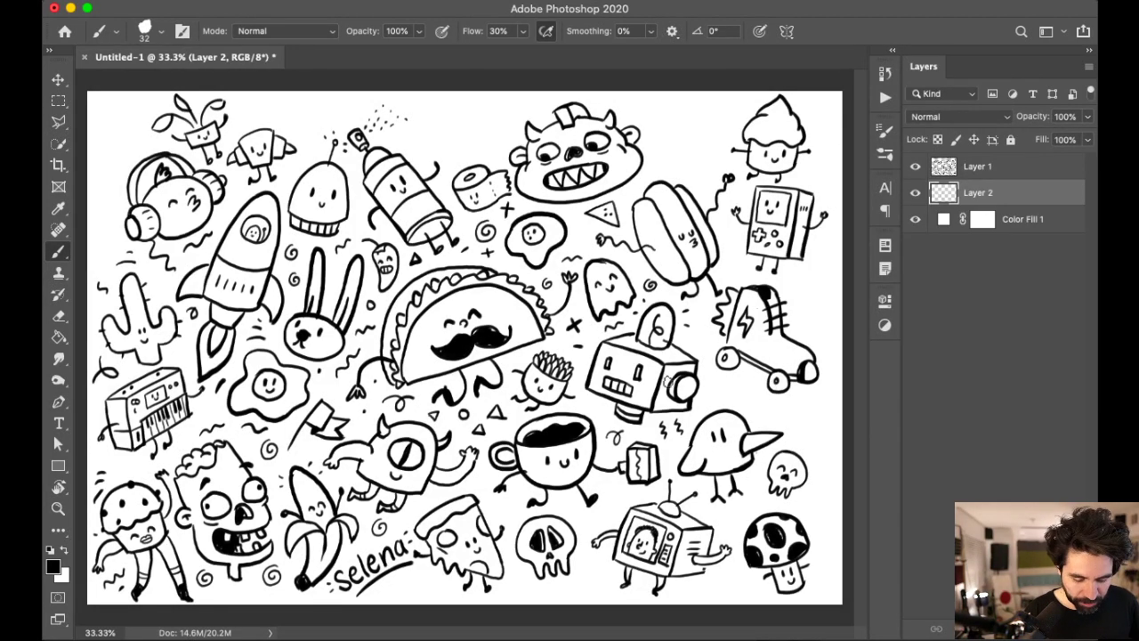
pyautogui.click(54, 566)
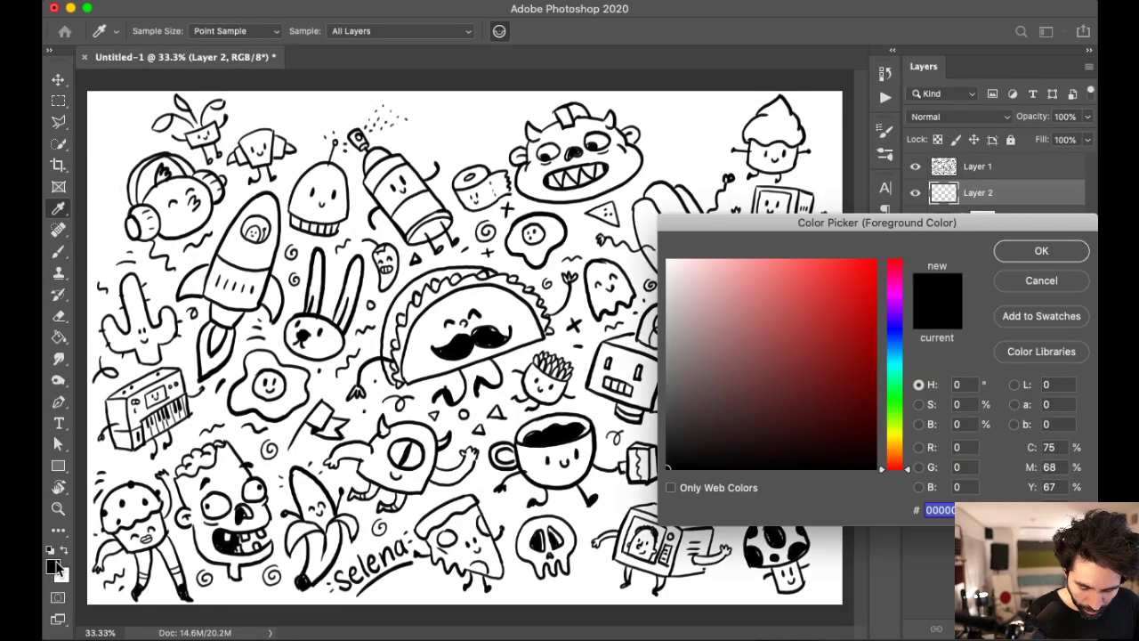
pyautogui.click(901, 351)
pyautogui.moveTo(871, 312); pyautogui.dragTo(818, 242)
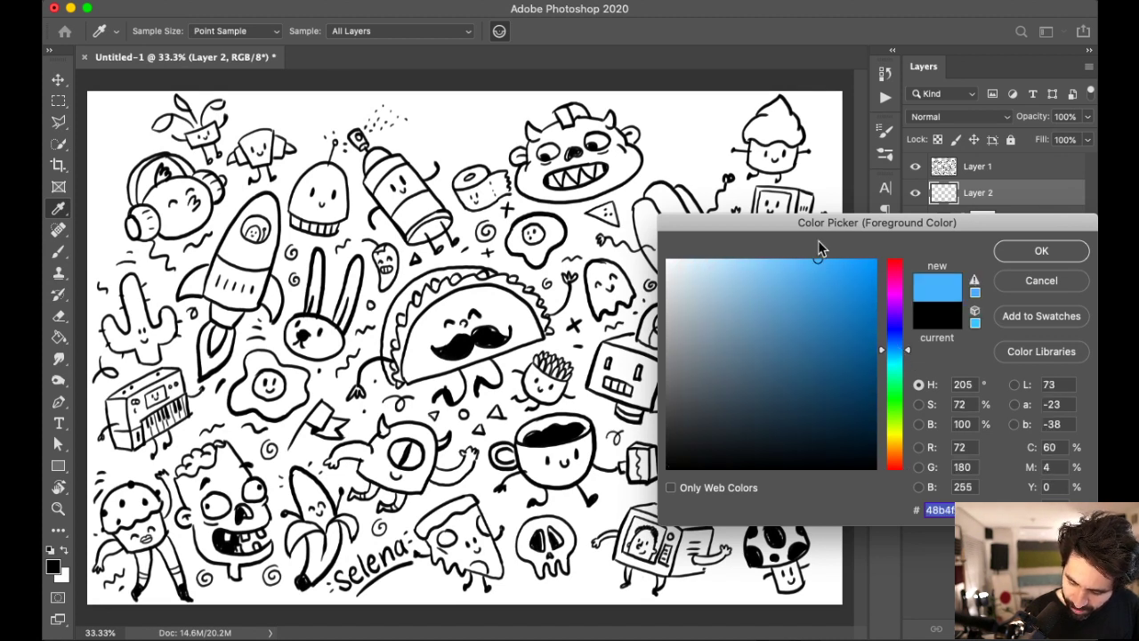
pyautogui.click(1030, 253)
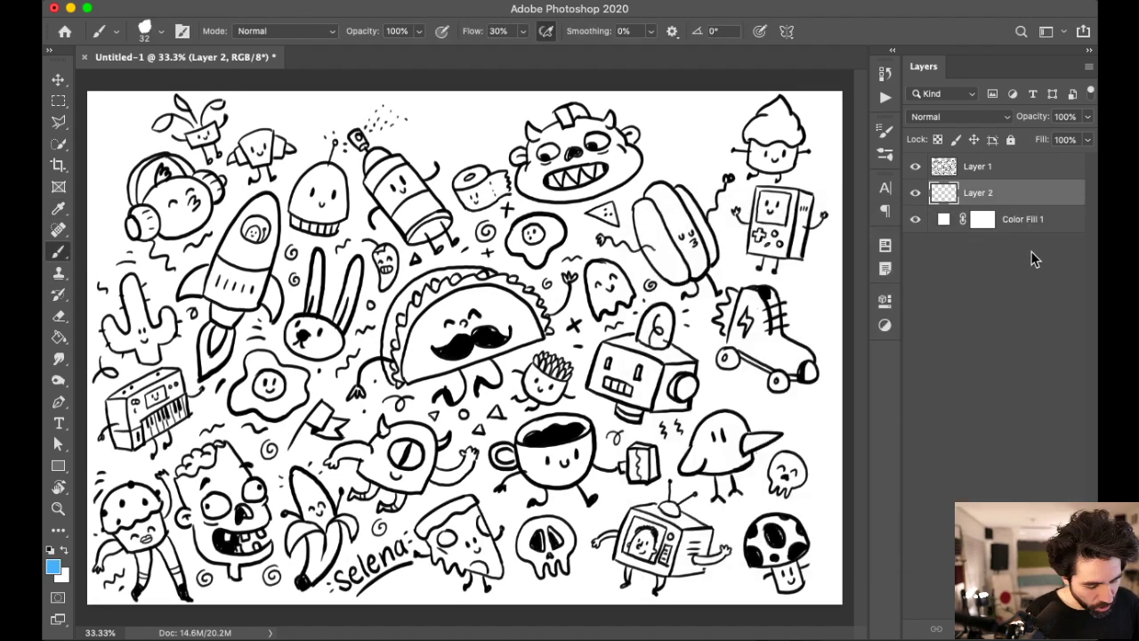
# Step: Zoom to 50% near the taco, try a light-blue stroke below the bunny, and undo it
pyautogui.press('super+equal')
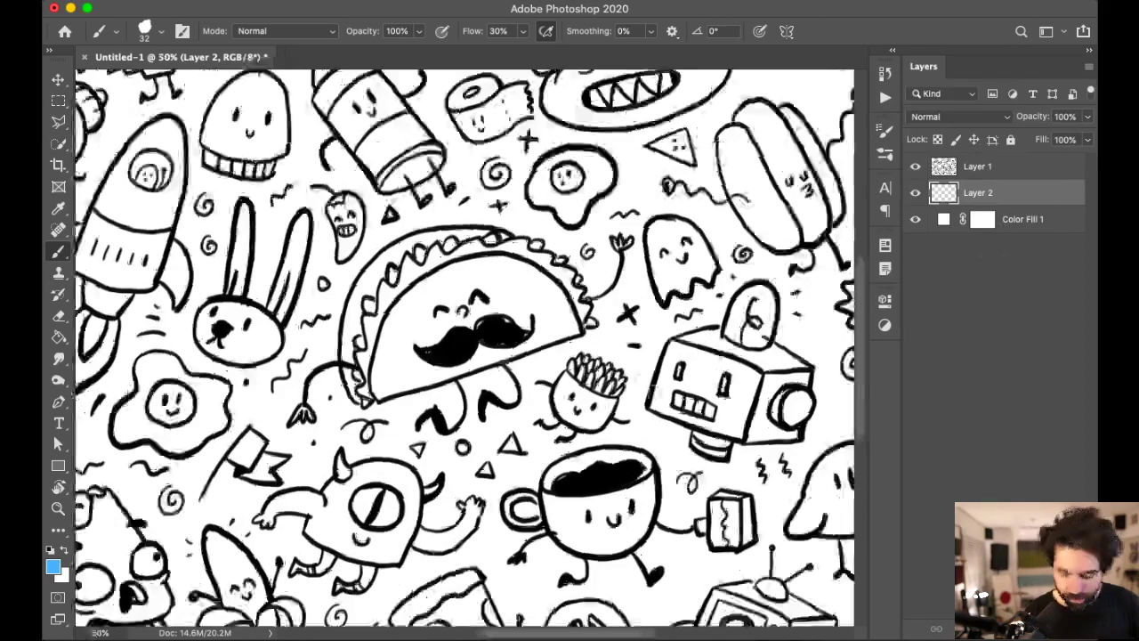
pyautogui.hscroll(-5, 637, 392)
pyautogui.moveTo(495, 354)
pyautogui.mouseDown()
pyautogui.moveTo(473, 397)
pyautogui.moveTo(516, 428)
pyautogui.mouseUp()
pyautogui.press('super+z')
pyautogui.scroll(-5, 595, 383)
pyautogui.hscroll(5, 595, 382)
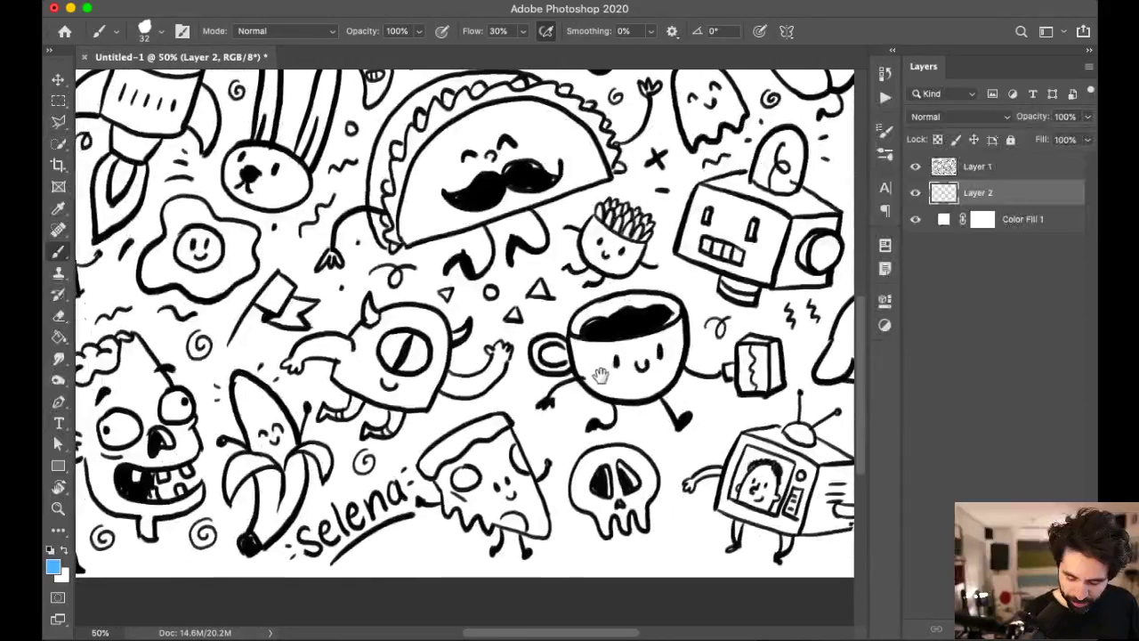
pyautogui.hscroll(-2, 601, 376)
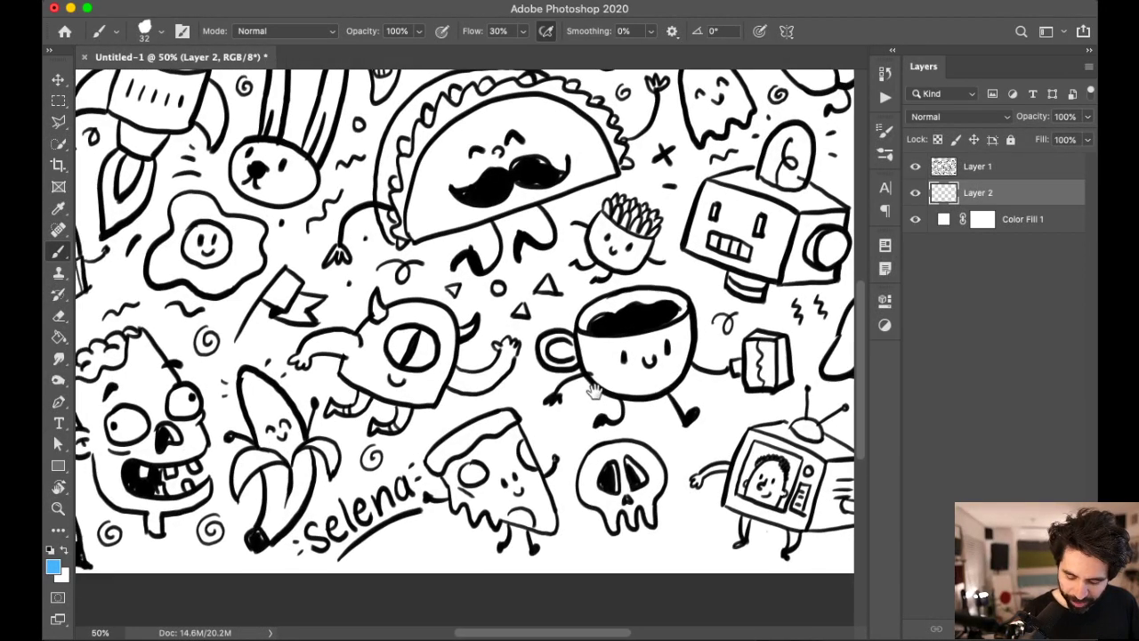
pyautogui.scroll(-5, 634, 328)
pyautogui.scroll(5, 614, 304)
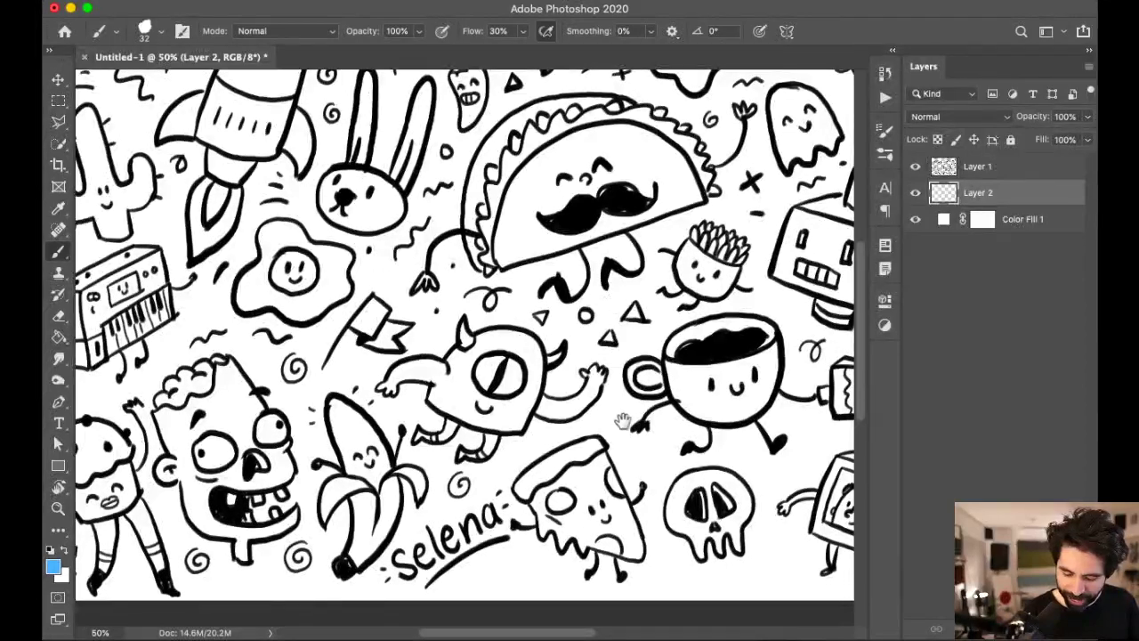
pyautogui.scroll(-3, 623, 411)
pyautogui.hscroll(-3, 623, 412)
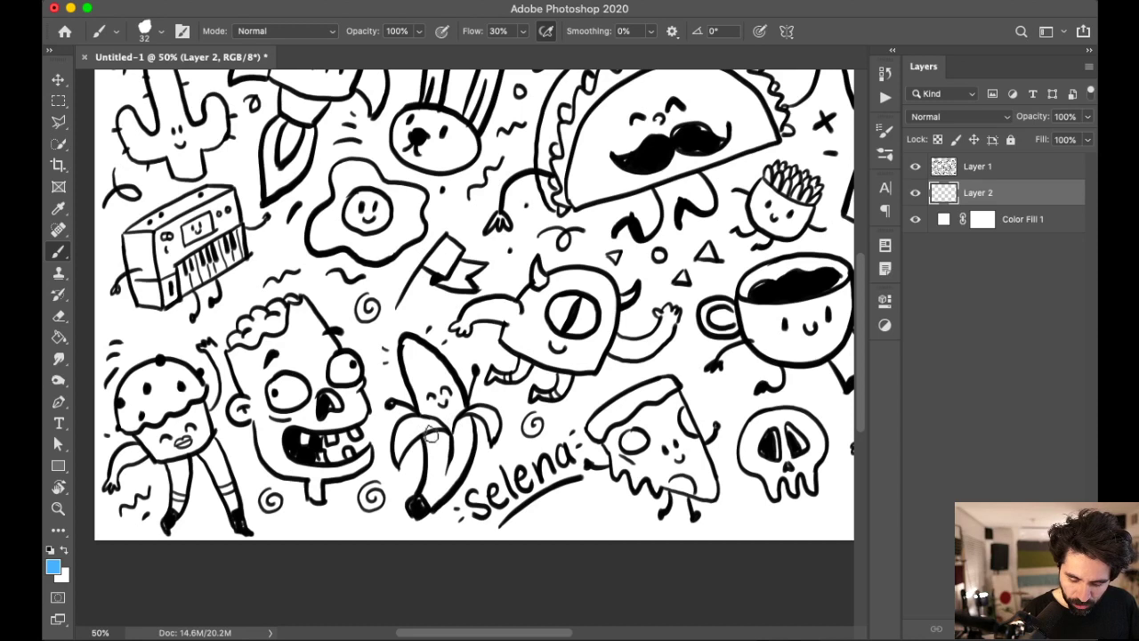
pyautogui.click(54, 568)
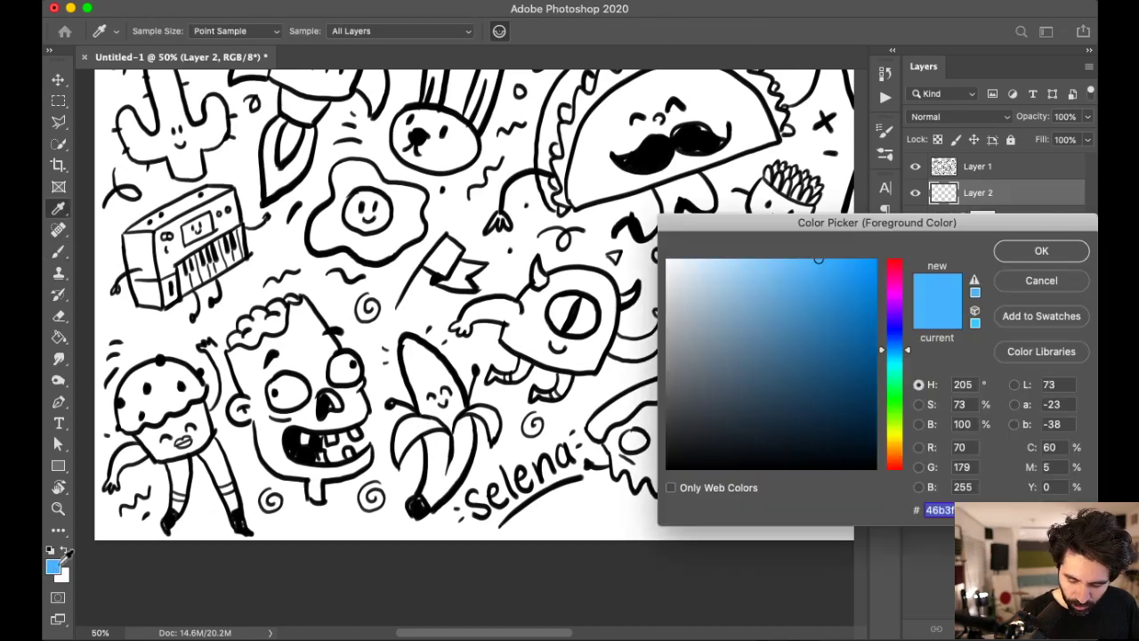
# Step: Switch the painting colour to pale yellow and fill the banana and cupcake frosting
pyautogui.moveTo(905, 427); pyautogui.dragTo(908, 447)
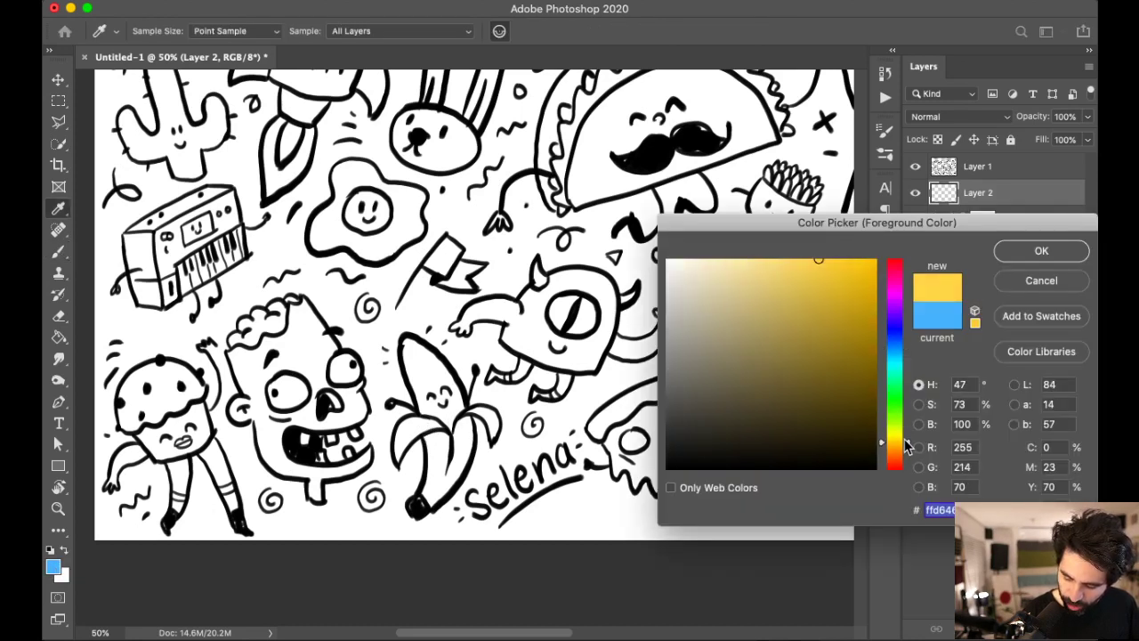
pyautogui.moveTo(773, 279); pyautogui.dragTo(768, 271)
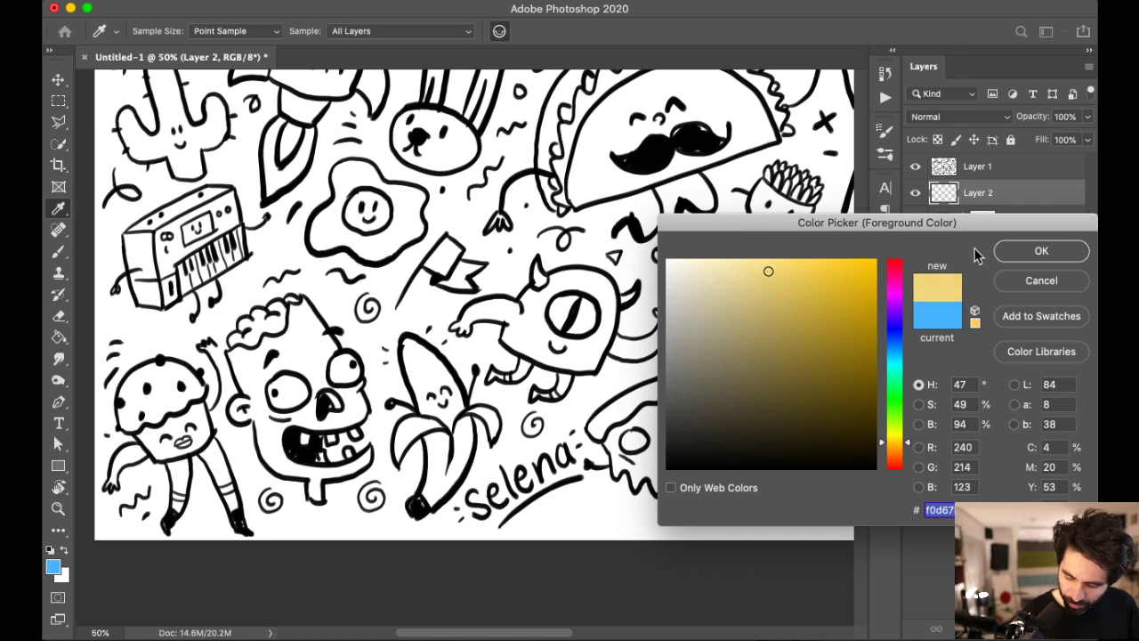
pyautogui.click(1042, 252)
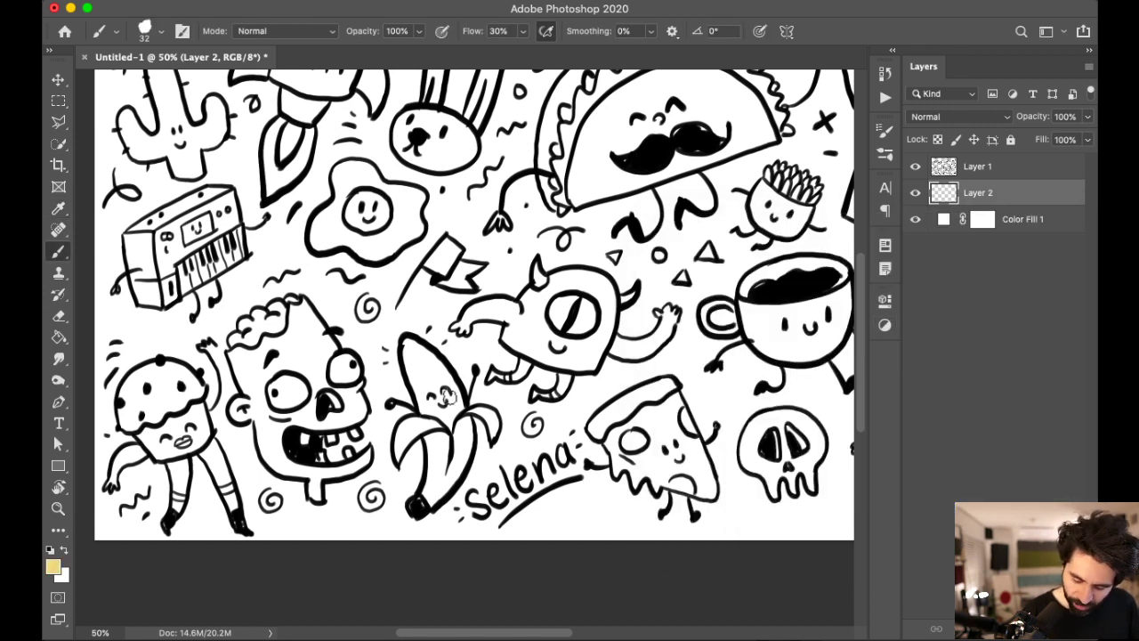
pyautogui.moveTo(427, 437)
pyautogui.mouseDown()
pyautogui.moveTo(430, 486)
pyautogui.moveTo(444, 443)
pyautogui.moveTo(442, 486)
pyautogui.moveTo(468, 428)
pyautogui.moveTo(433, 499)
pyautogui.mouseUp()
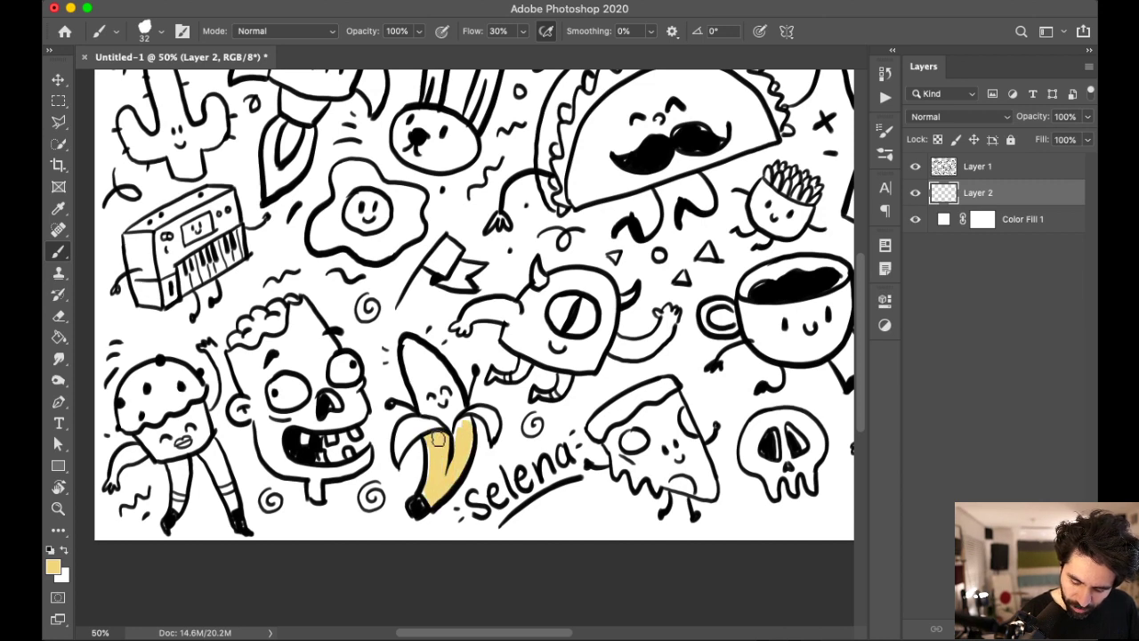
pyautogui.hscroll(10, 550, 432)
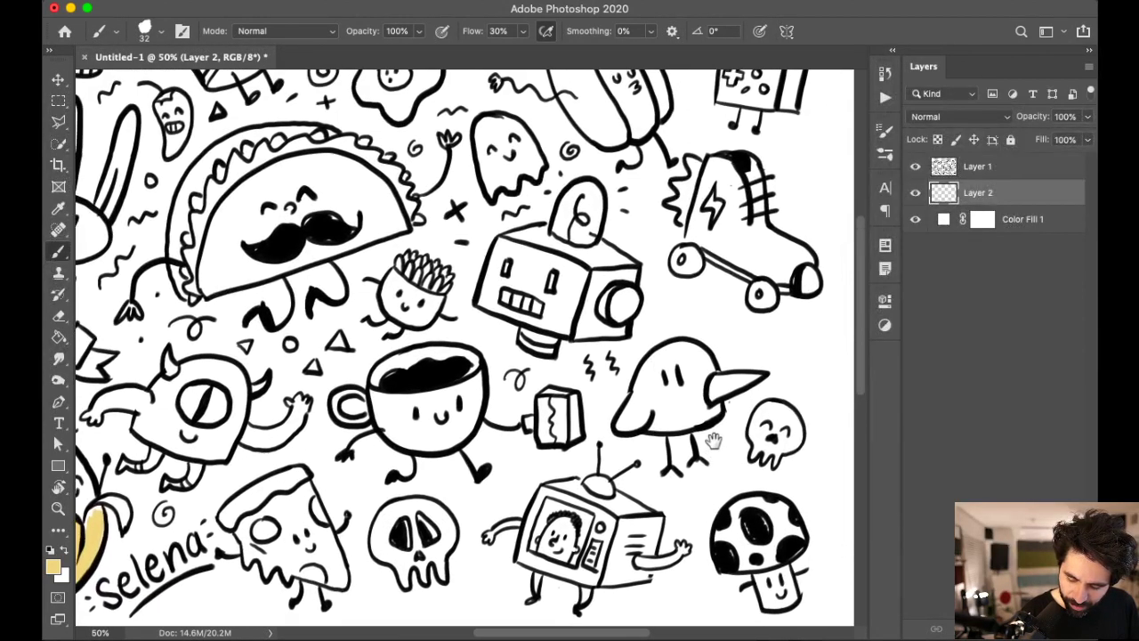
pyautogui.scroll(3, 718, 422)
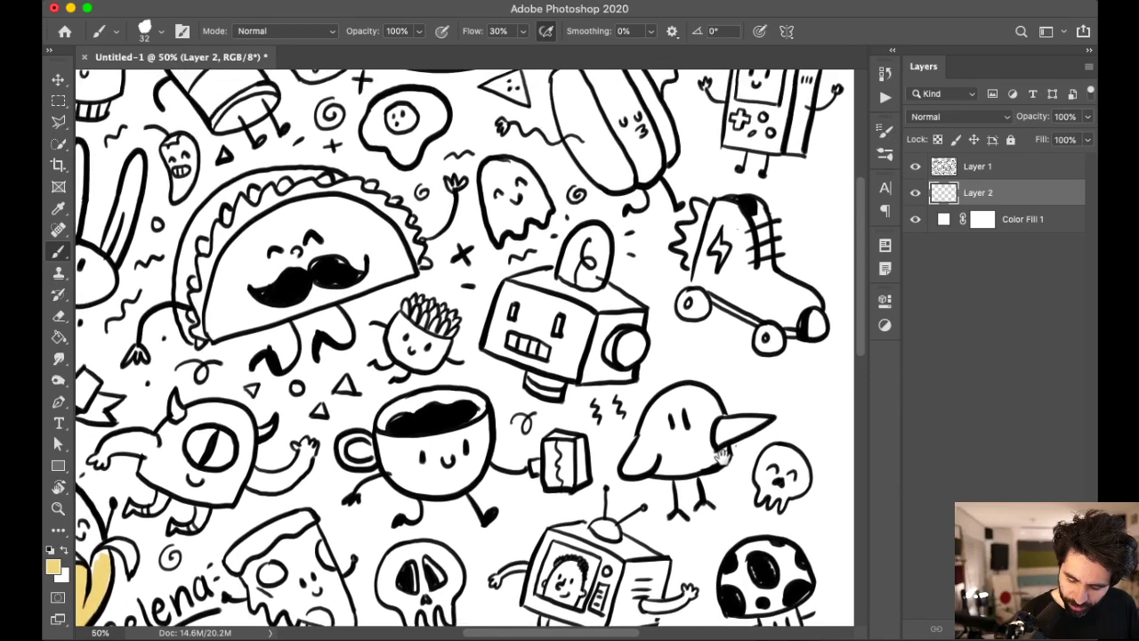
pyautogui.scroll(5, 690, 396)
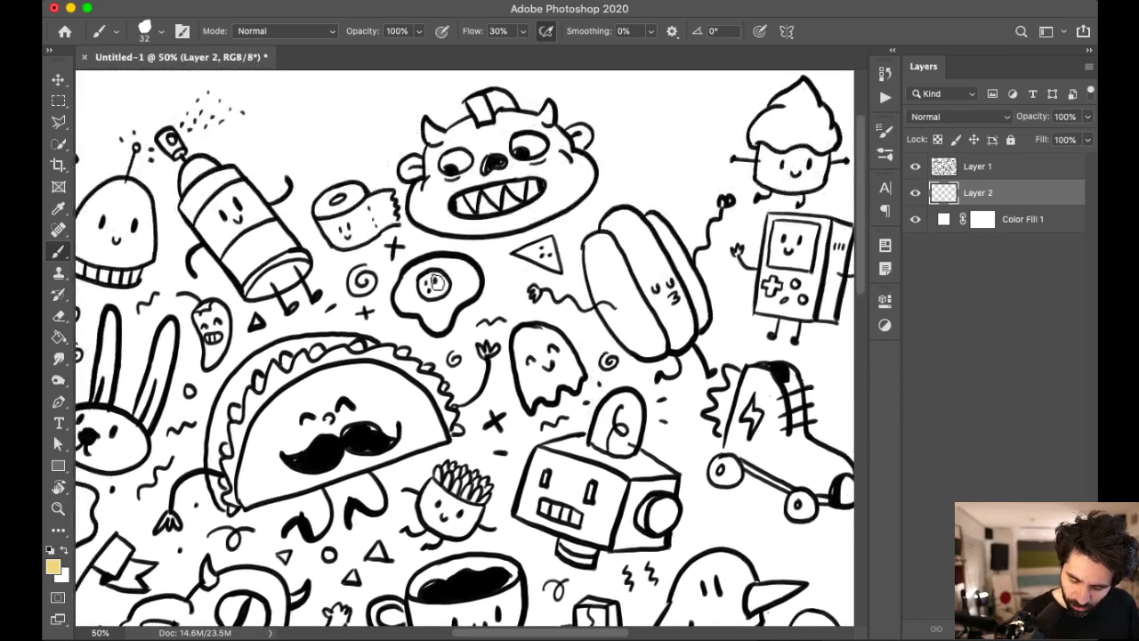
pyautogui.hscroll(5, 683, 360)
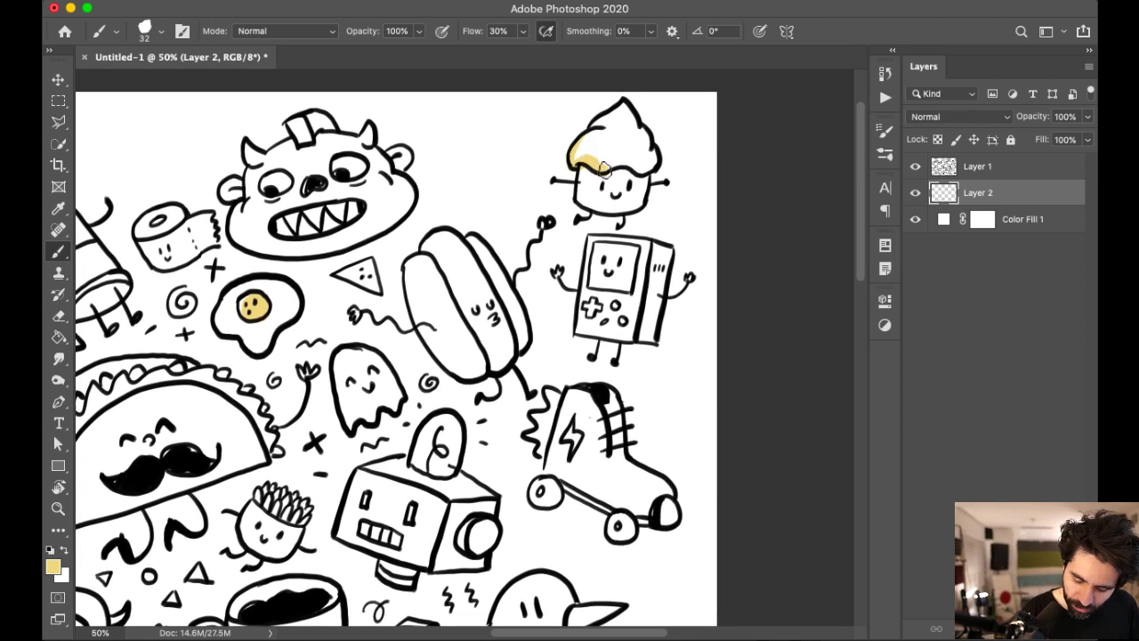
pyautogui.moveTo(628, 138)
pyautogui.mouseDown()
pyautogui.moveTo(637, 156)
pyautogui.moveTo(592, 133)
pyautogui.mouseUp()
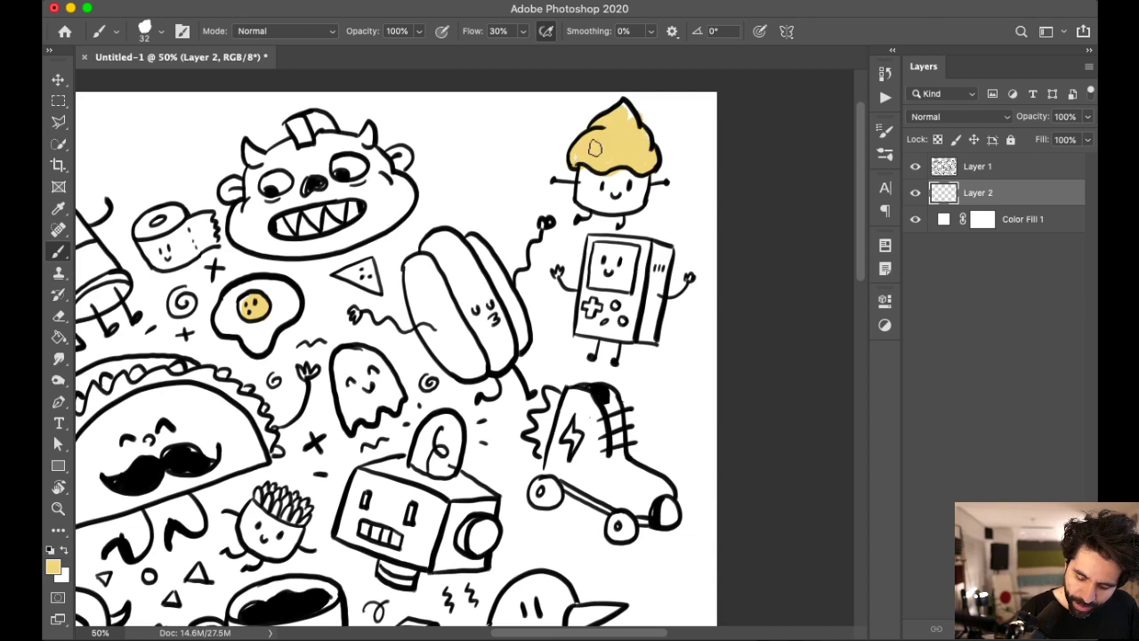
# Step: Paint the left fried egg's yolk and the rocket's flame pale yellow
pyautogui.scroll(-3, 703, 293)
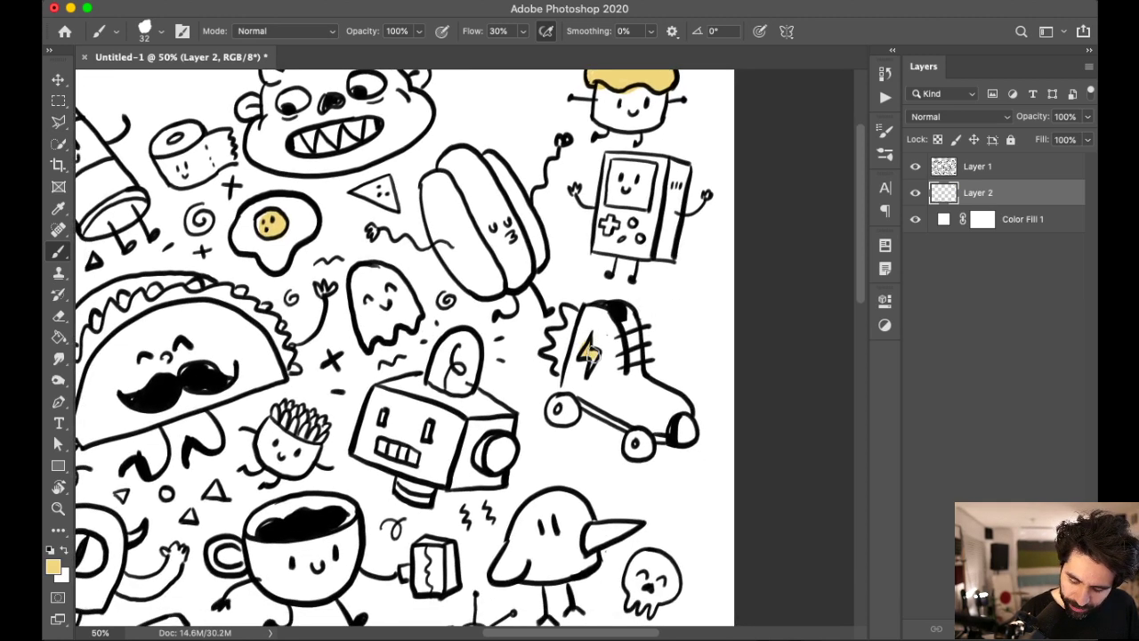
pyautogui.hscroll(-10, 584, 394)
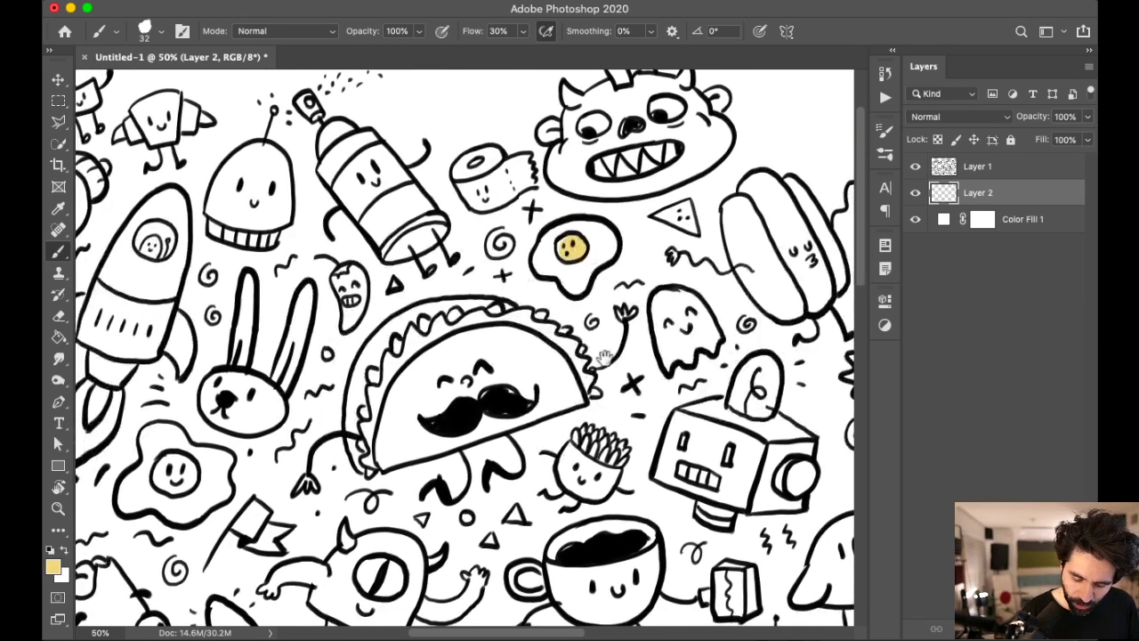
pyautogui.hscroll(5, 501, 397)
pyautogui.hscroll(-10, 508, 227)
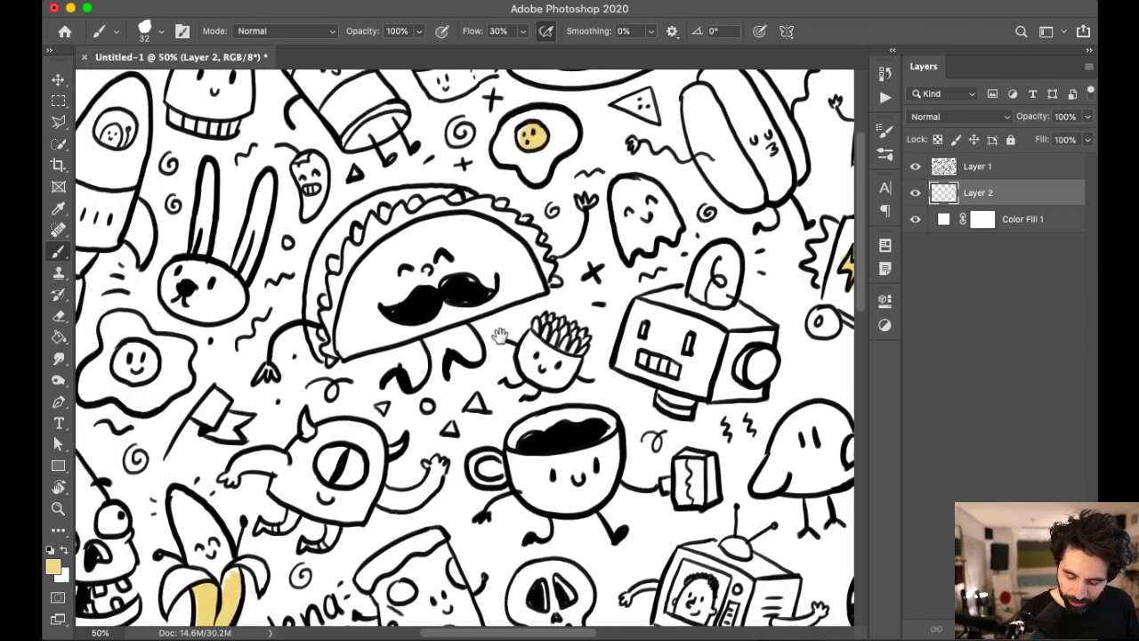
pyautogui.hscroll(-2, 507, 227)
pyautogui.moveTo(233, 349)
pyautogui.mouseDown()
pyautogui.moveTo(233, 374)
pyautogui.moveTo(234, 356)
pyautogui.mouseUp()
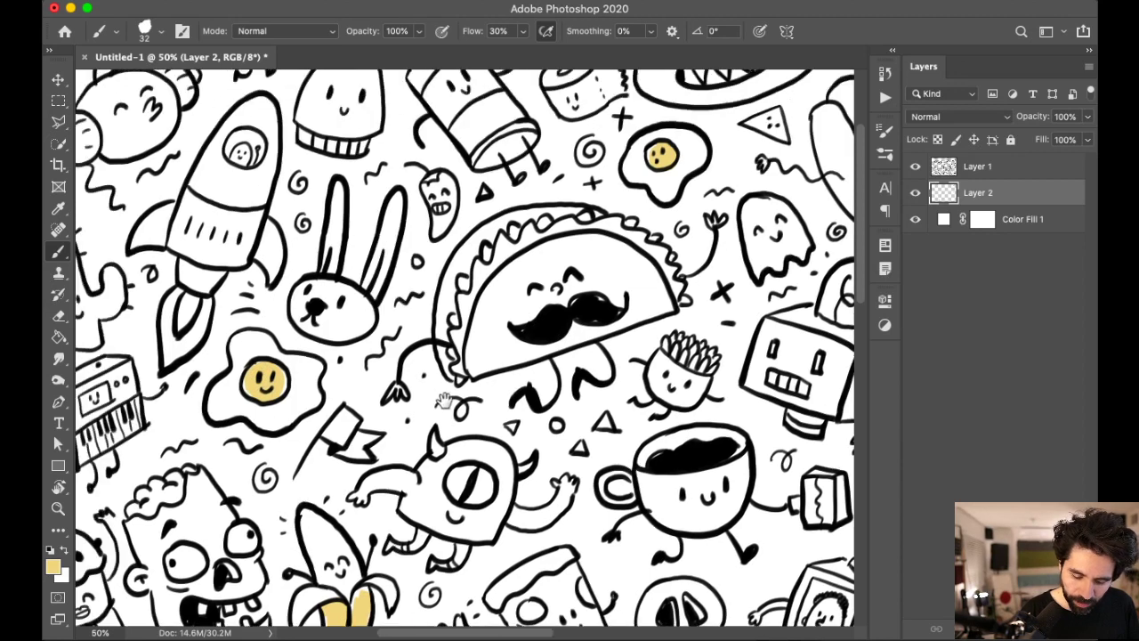
pyautogui.scroll(4, 258, 369)
pyautogui.hscroll(-5, 258, 369)
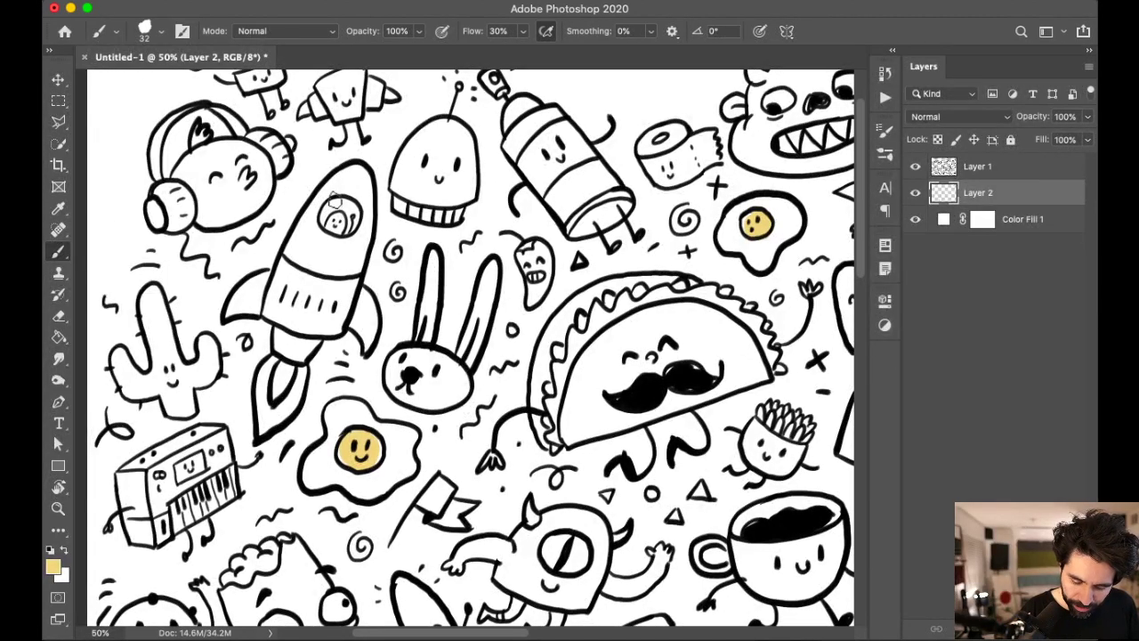
pyautogui.moveTo(267, 358)
pyautogui.mouseDown()
pyautogui.moveTo(260, 429)
pyautogui.moveTo(299, 390)
pyautogui.moveTo(274, 414)
pyautogui.mouseUp()
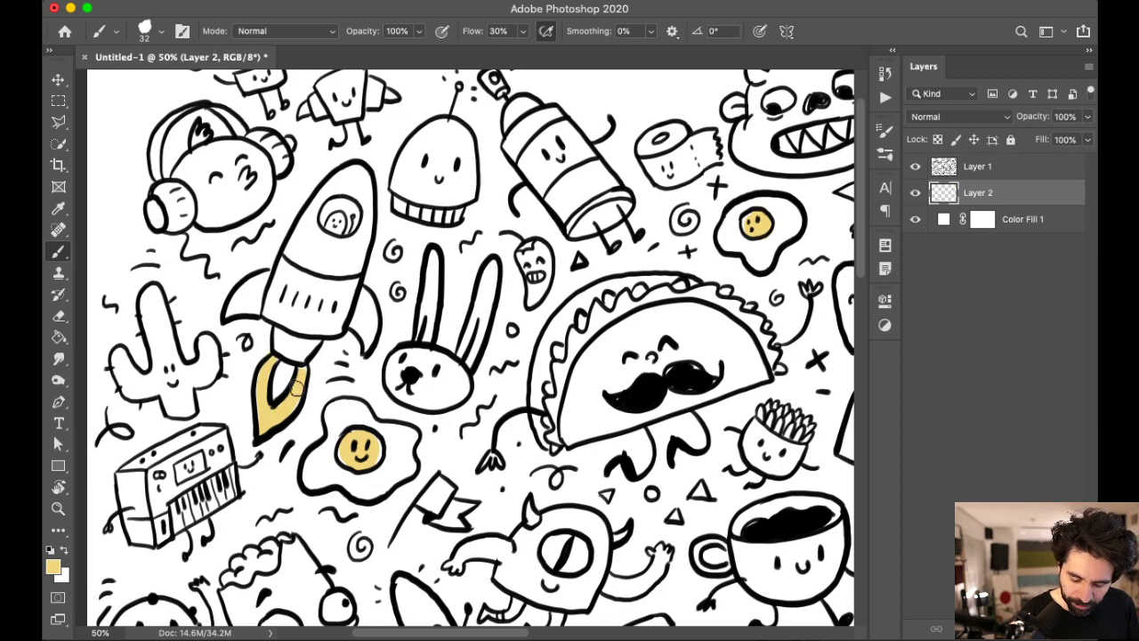
pyautogui.scroll(-8, 574, 374)
pyautogui.hscroll(-2, 574, 373)
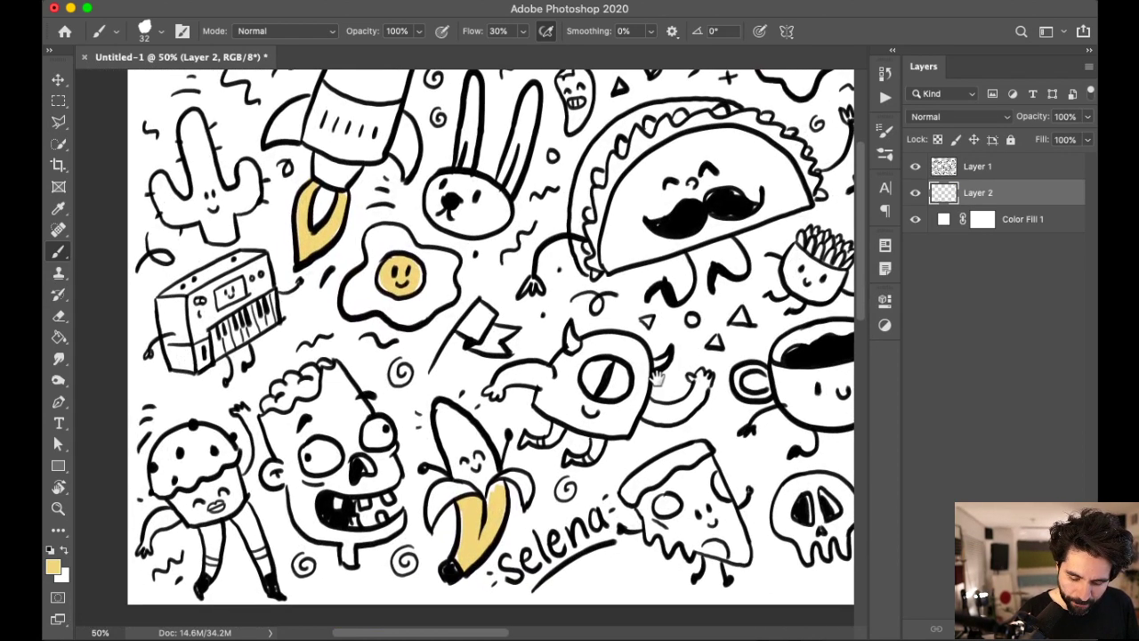
pyautogui.scroll(3, 657, 379)
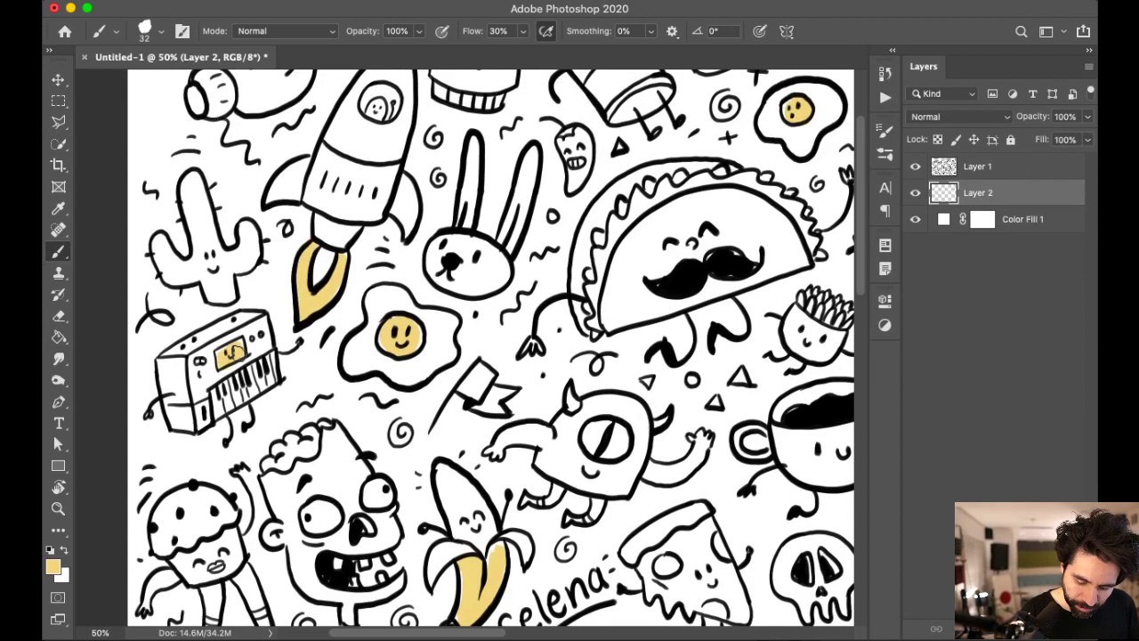
# Step: Shift the foreground colour hue from yellow to a slightly bluish green
pyautogui.click(56, 567)
pyautogui.click(904, 380)
pyautogui.click(908, 385)
# Step: Confirm a soft mint green and fill the cactus body with it
pyautogui.moveTo(816, 267); pyautogui.dragTo(762, 288)
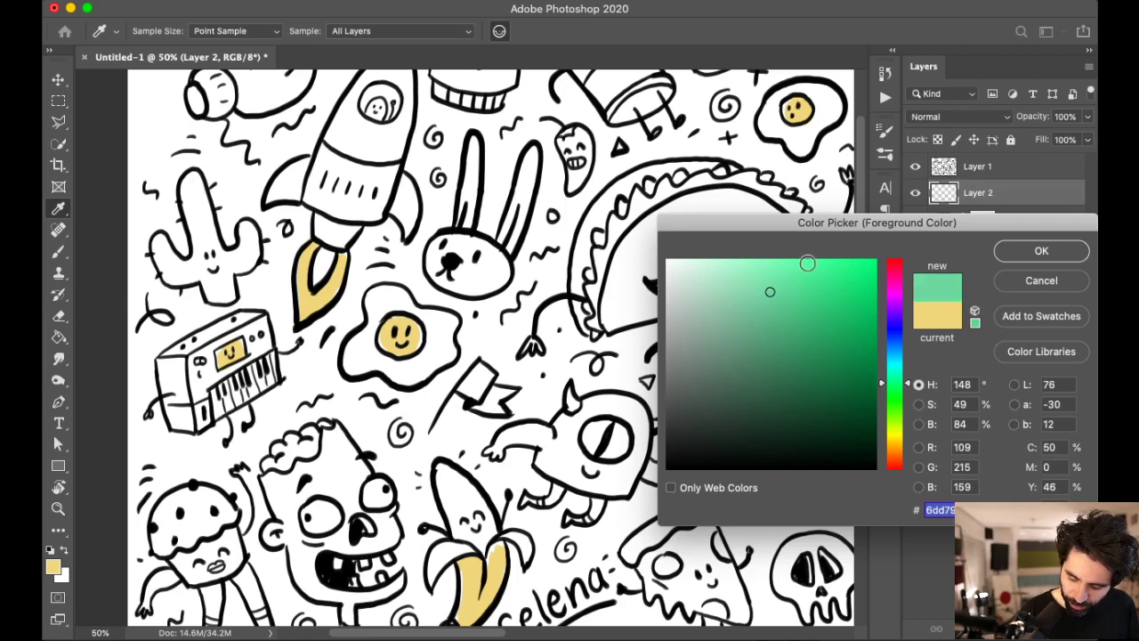
pyautogui.click(1034, 256)
pyautogui.moveTo(503, 297); pyautogui.dragTo(556, 347)
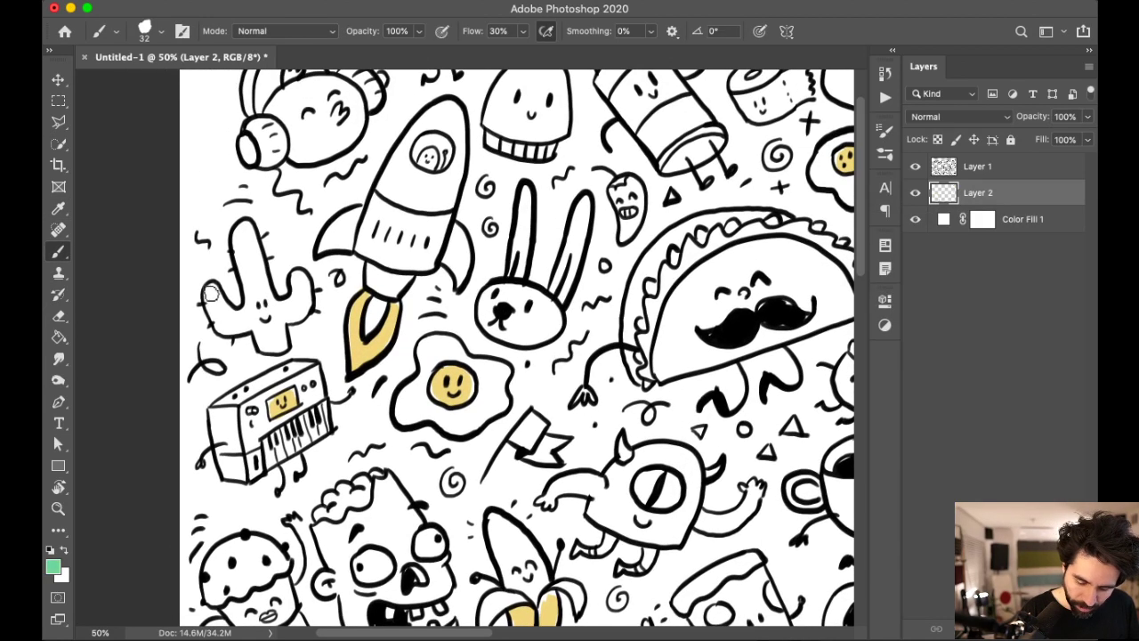
pyautogui.moveTo(208, 306)
pyautogui.mouseDown()
pyautogui.moveTo(265, 309)
pyautogui.moveTo(252, 323)
pyautogui.moveTo(279, 337)
pyautogui.moveTo(305, 284)
pyautogui.moveTo(286, 306)
pyautogui.moveTo(254, 296)
pyautogui.moveTo(251, 240)
pyautogui.moveTo(242, 274)
pyautogui.mouseUp()
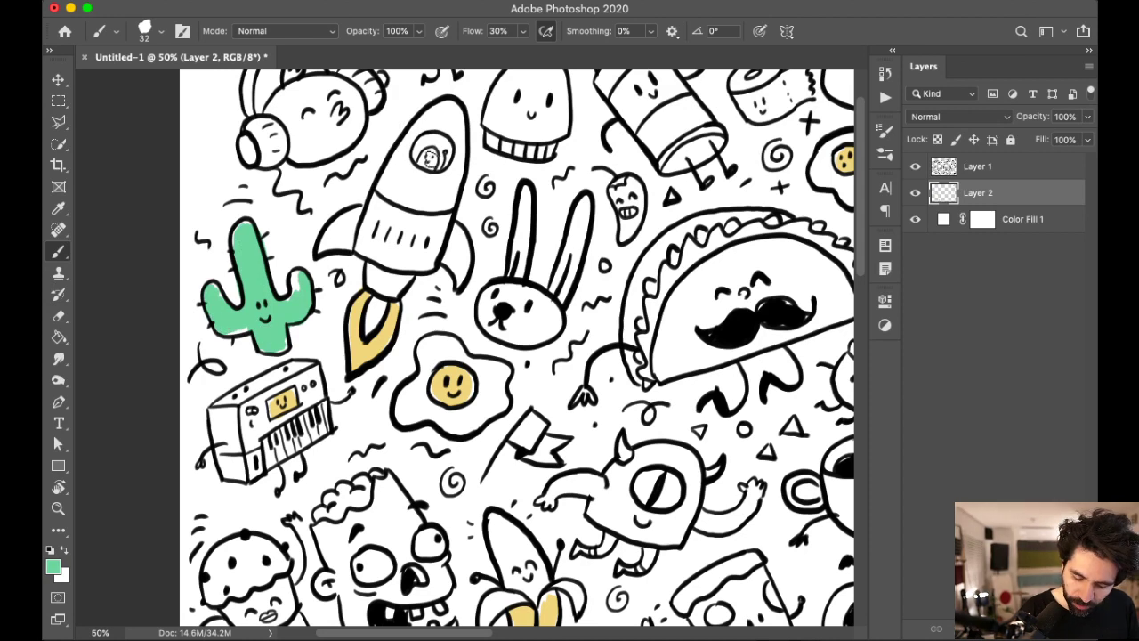
# Step: Paint the one-eyed monster's left arm mint green
pyautogui.scroll(5, 431, 156)
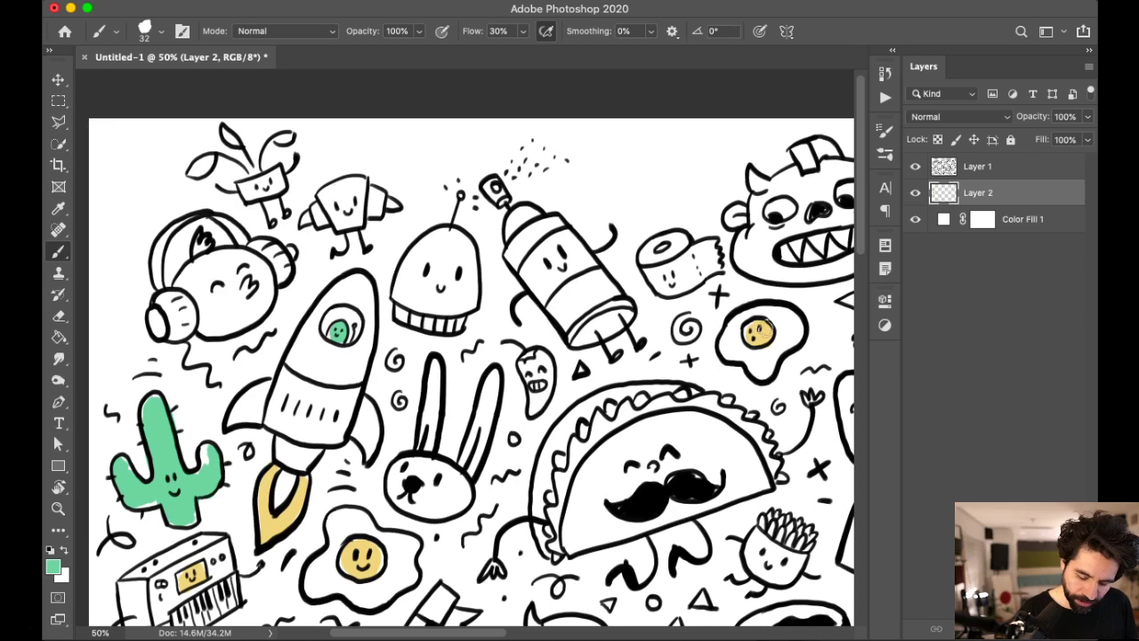
pyautogui.hscroll(5, 741, 394)
pyautogui.scroll(-5, 741, 395)
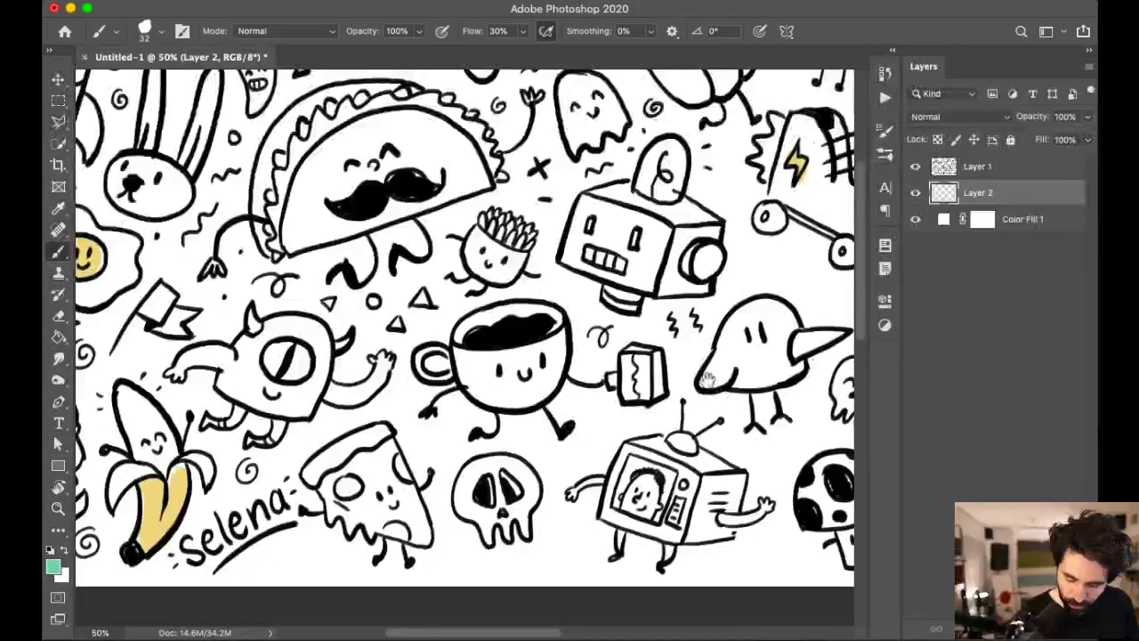
pyautogui.hscroll(-2, 708, 380)
pyautogui.scroll(1, 707, 380)
pyautogui.moveTo(311, 378)
pyautogui.mouseDown()
pyautogui.moveTo(274, 398)
pyautogui.moveTo(325, 388)
pyautogui.moveTo(323, 379)
pyautogui.moveTo(346, 388)
pyautogui.moveTo(319, 393)
pyautogui.moveTo(322, 415)
pyautogui.moveTo(381, 441)
pyautogui.moveTo(400, 436)
pyautogui.moveTo(418, 406)
pyautogui.moveTo(453, 426)
pyautogui.moveTo(485, 392)
pyautogui.moveTo(426, 422)
pyautogui.moveTo(452, 419)
pyautogui.moveTo(466, 389)
pyautogui.moveTo(423, 400)
pyautogui.moveTo(423, 388)
pyautogui.moveTo(418, 402)
pyautogui.moveTo(420, 358)
pyautogui.moveTo(393, 349)
pyautogui.moveTo(341, 374)
pyautogui.moveTo(364, 364)
pyautogui.moveTo(350, 372)
pyautogui.moveTo(351, 401)
pyautogui.moveTo(332, 395)
pyautogui.moveTo(400, 424)
pyautogui.moveTo(414, 405)
pyautogui.moveTo(387, 358)
pyautogui.mouseUp()
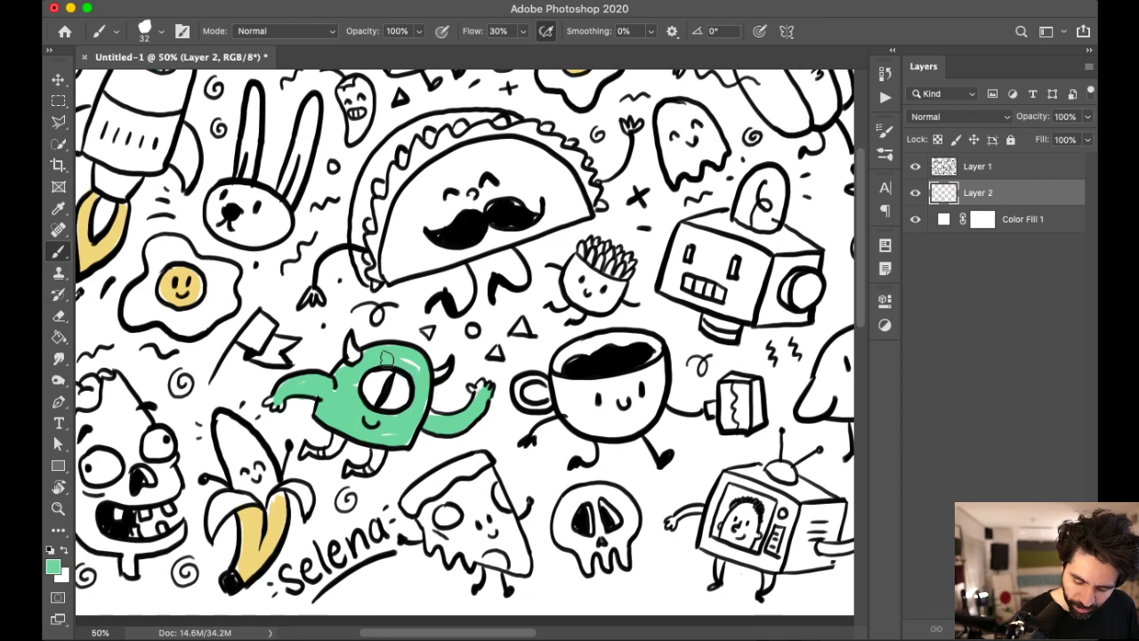
# Step: Dismiss the low-battery notification and paint the spray can's top and lower bands green
pyautogui.moveTo(621, 420); pyautogui.dragTo(570, 389)
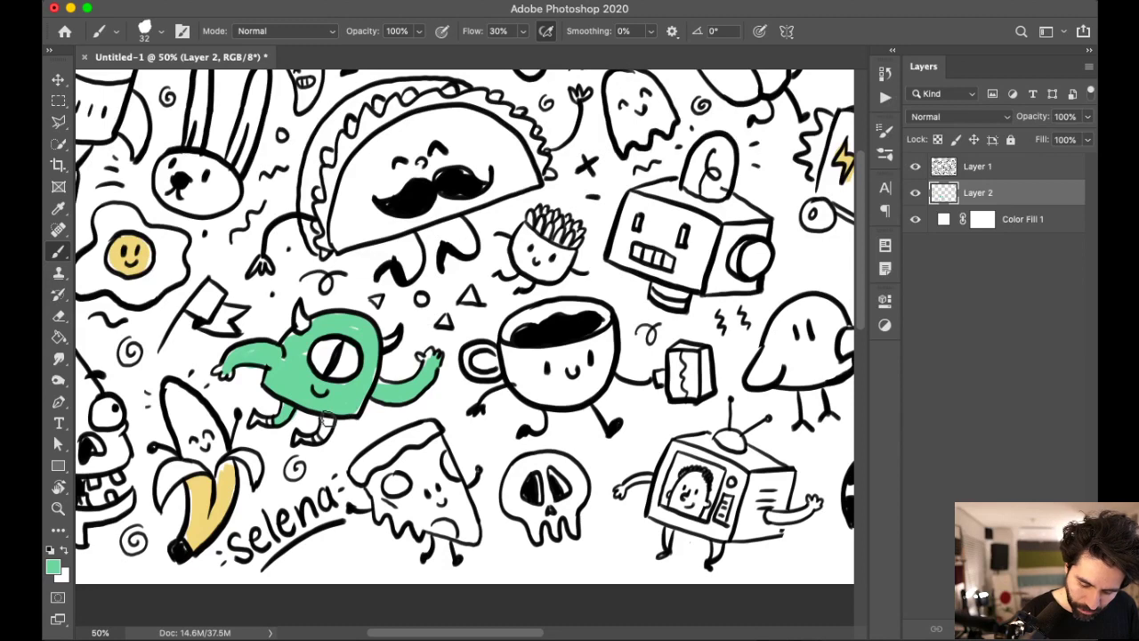
pyautogui.hscroll(10, 528, 366)
pyautogui.scroll(3, 552, 391)
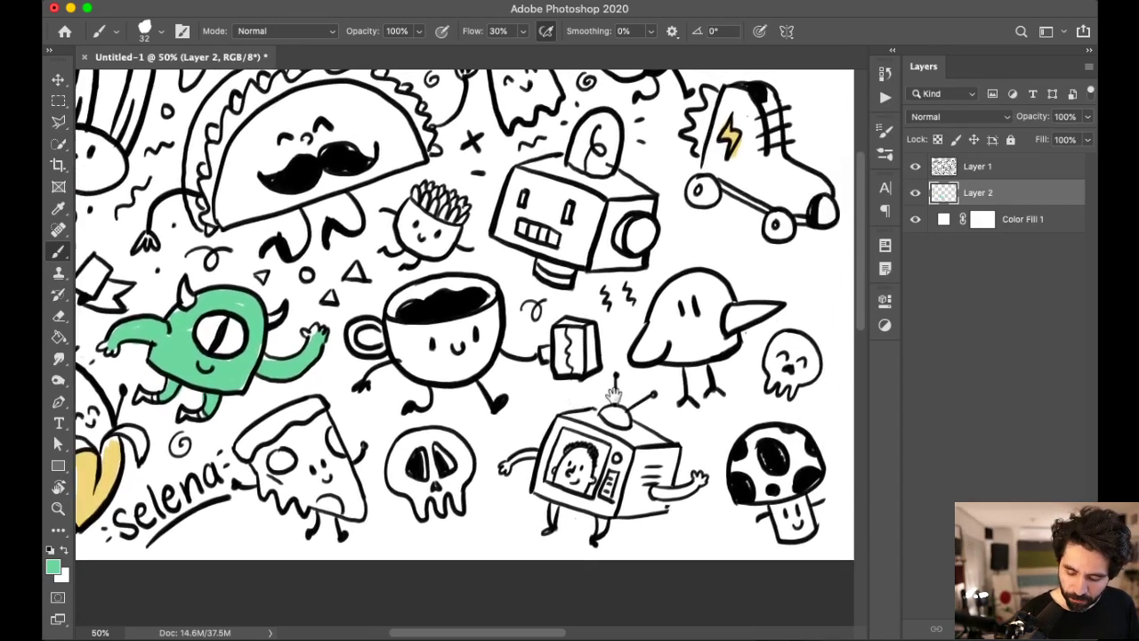
pyautogui.scroll(5, 566, 435)
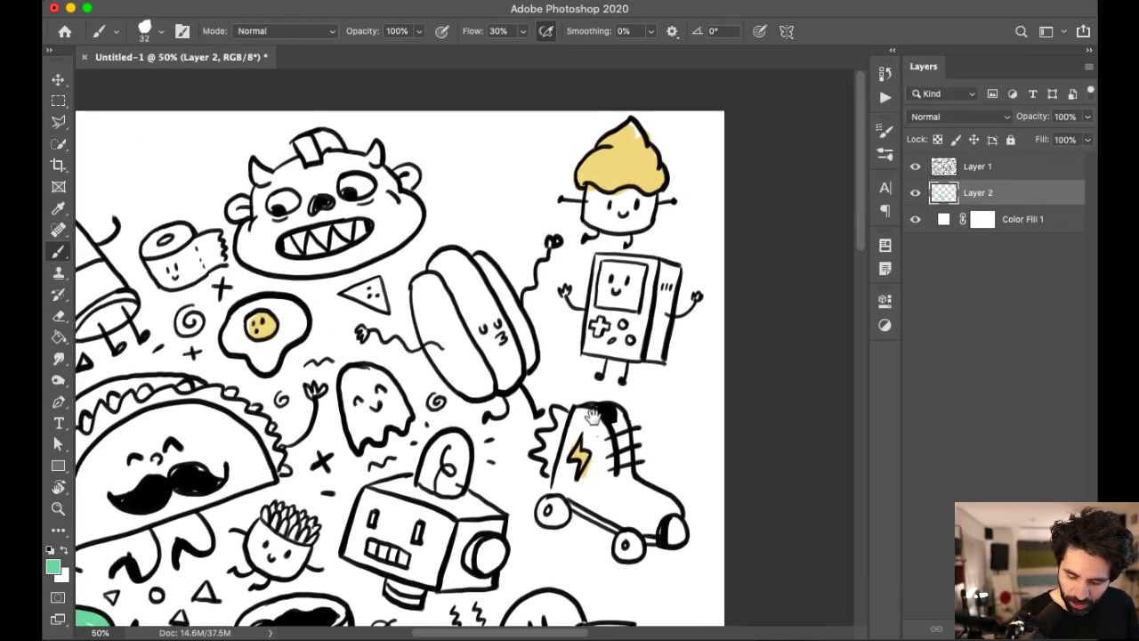
pyautogui.hscroll(-3, 618, 402)
pyautogui.hscroll(-3, 659, 389)
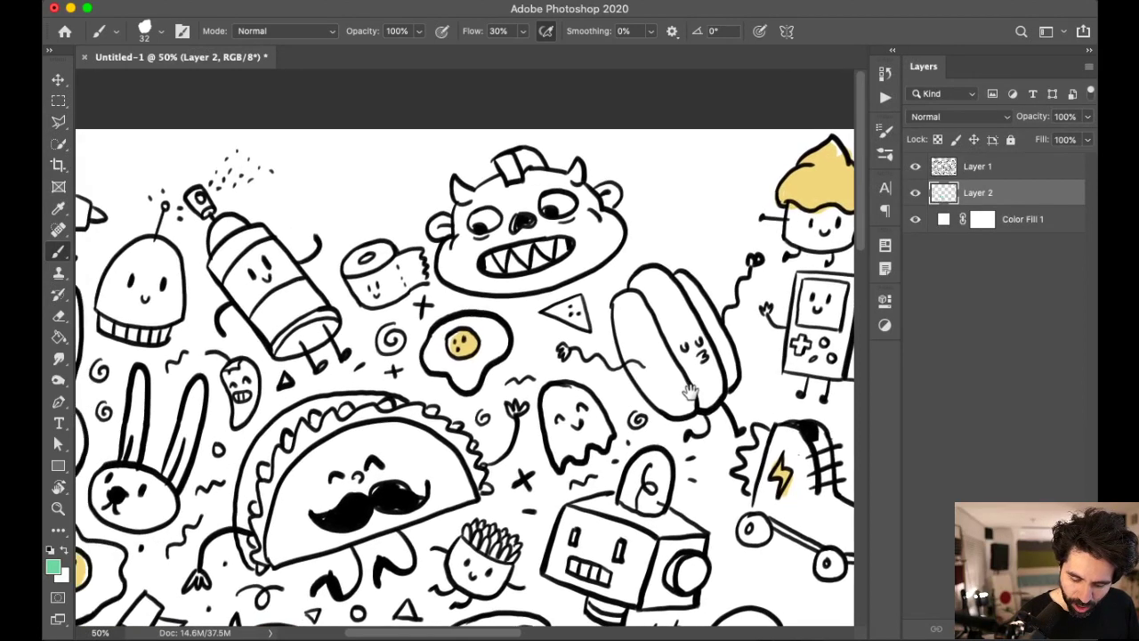
pyautogui.hscroll(-1, 661, 408)
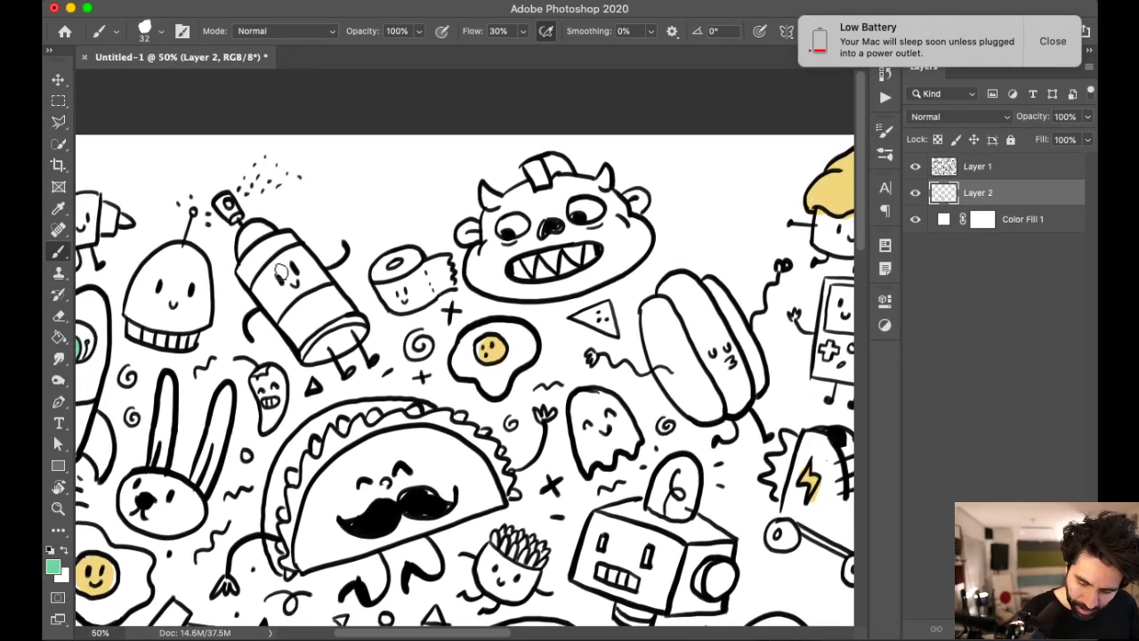
pyautogui.click(1052, 42)
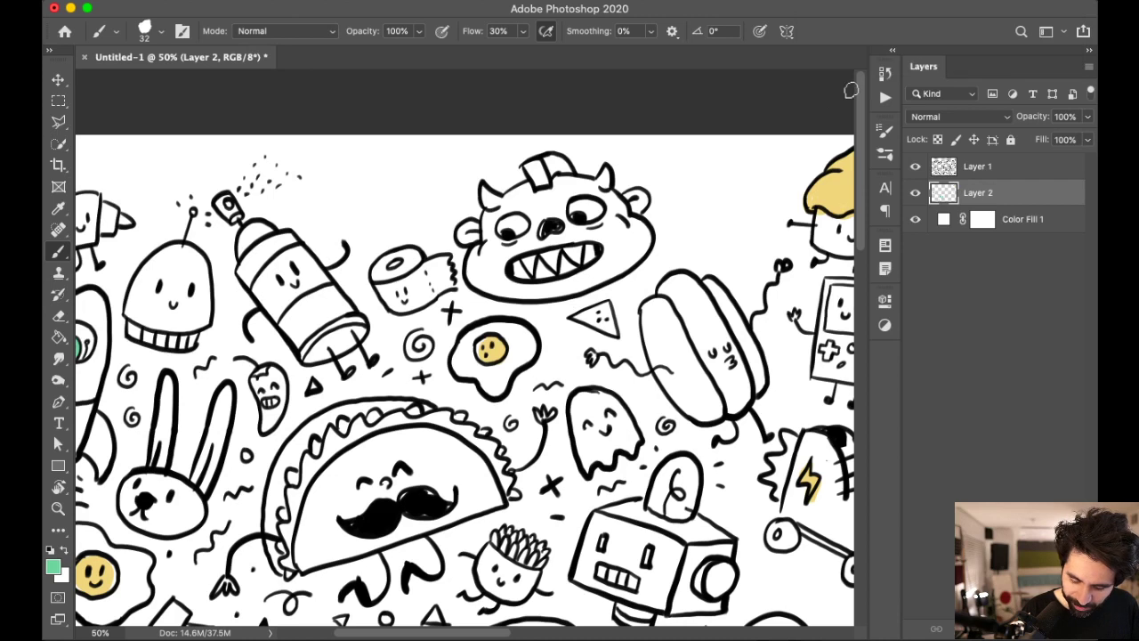
pyautogui.moveTo(255, 267)
pyautogui.mouseDown()
pyautogui.moveTo(283, 238)
pyautogui.moveTo(250, 269)
pyautogui.mouseUp()
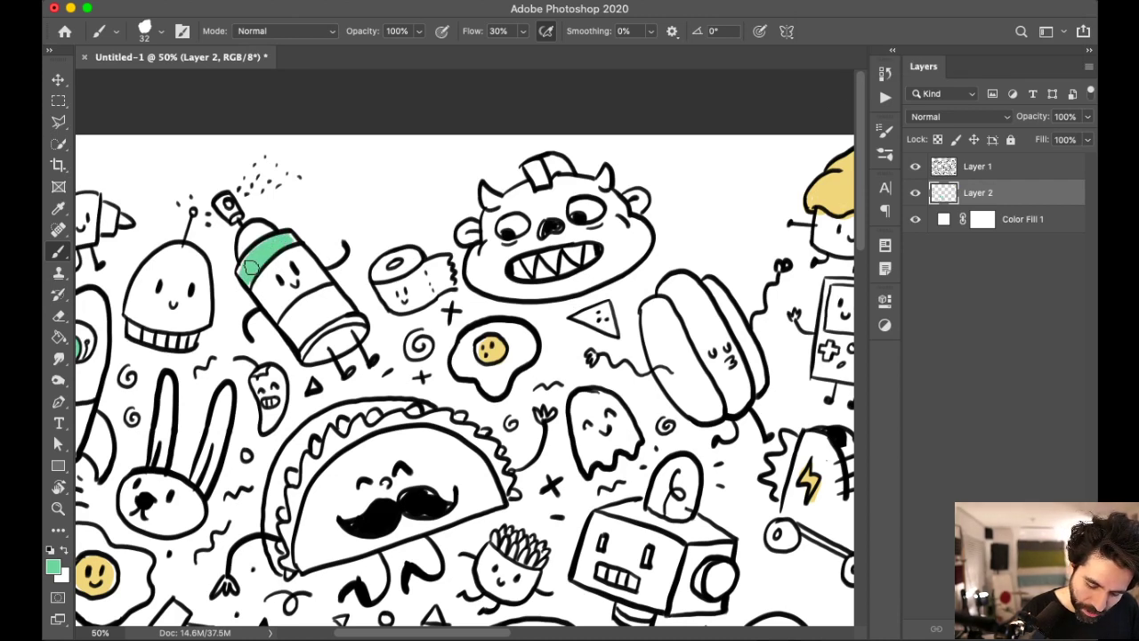
pyautogui.moveTo(283, 324)
pyautogui.mouseDown()
pyautogui.moveTo(312, 299)
pyautogui.moveTo(286, 324)
pyautogui.moveTo(323, 313)
pyautogui.mouseUp()
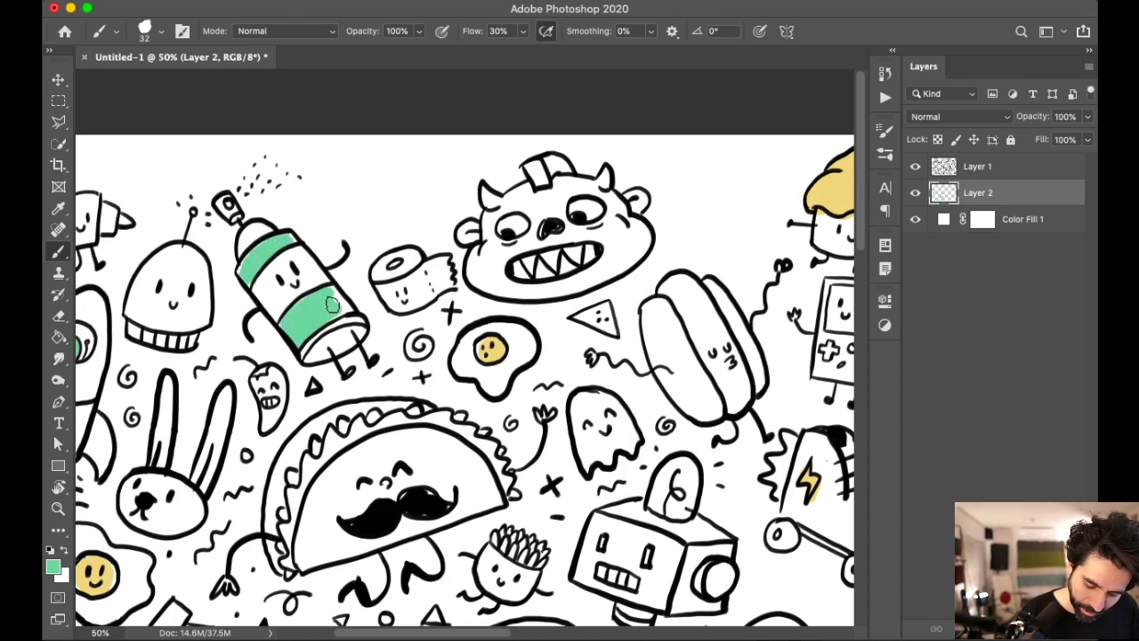
pyautogui.scroll(-3, 360, 271)
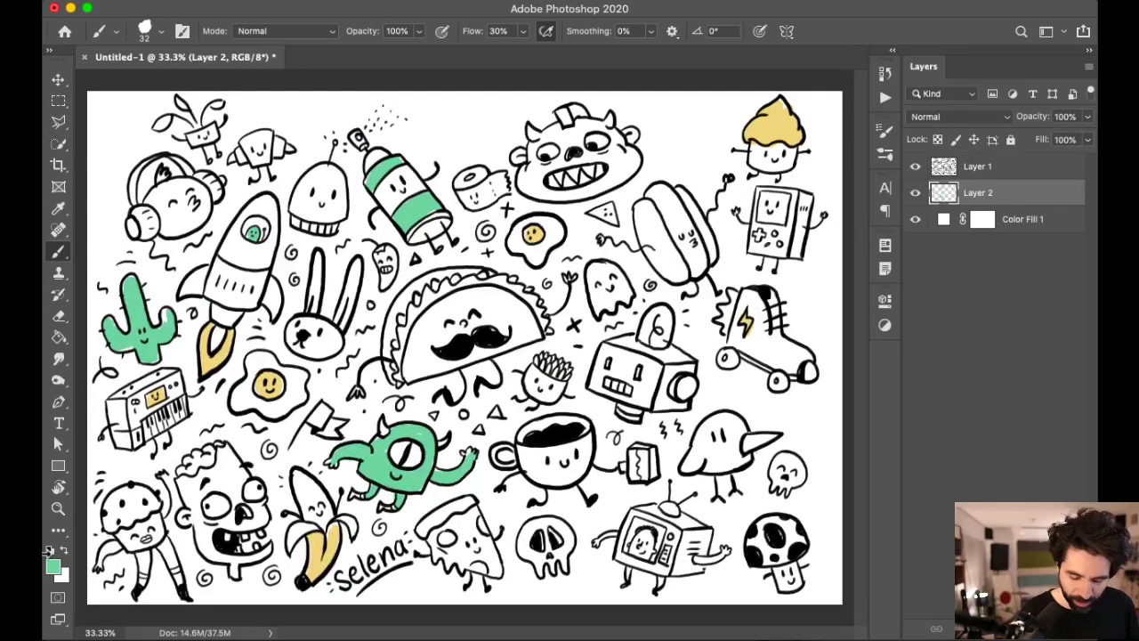
# Step: Change the painting colour from green to a bright, saturated sky blue
pyautogui.click(55, 566)
pyautogui.moveTo(896, 373); pyautogui.dragTo(893, 353)
pyautogui.click(822, 276)
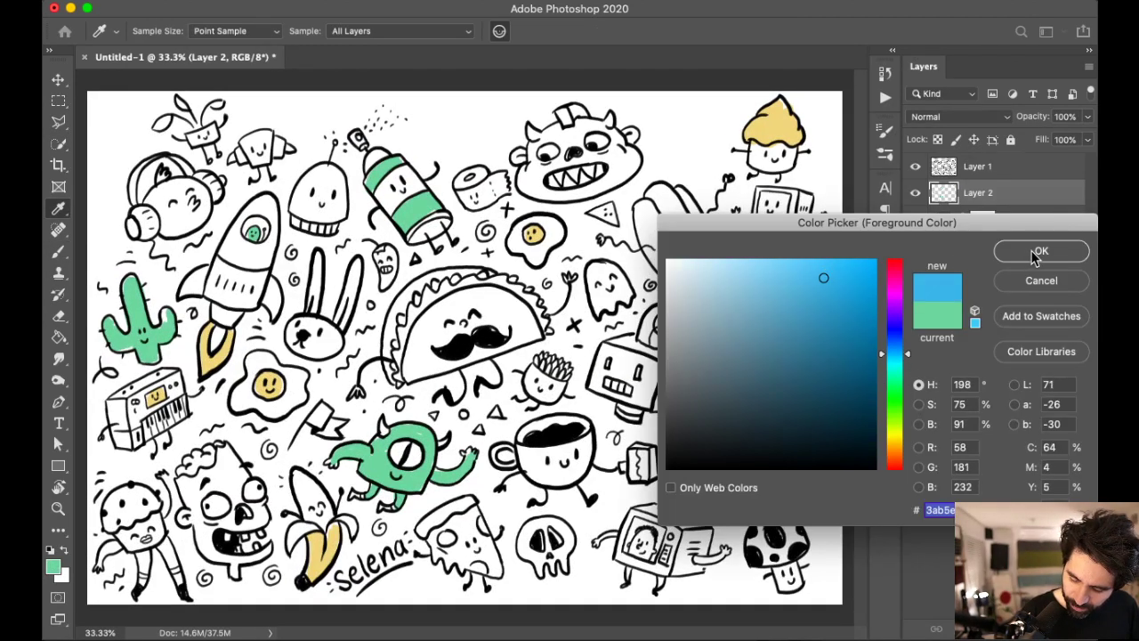
pyautogui.click(1039, 253)
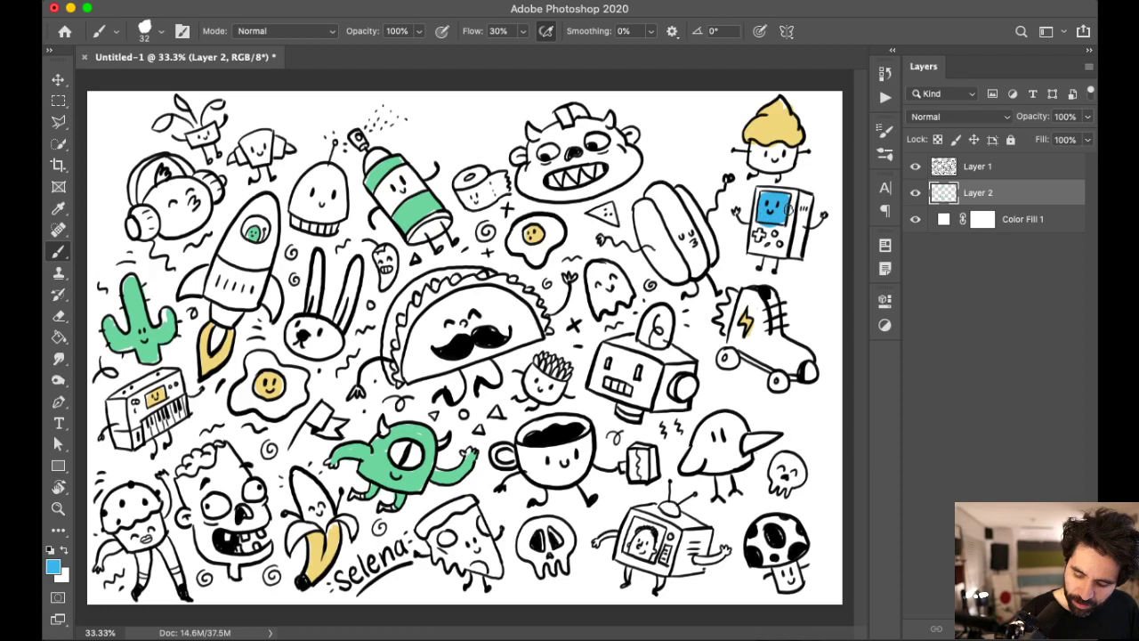
# Step: Switch to OBS and put the broadcast on the webcam-only Just Me scene
pyautogui.press('super+Tab')
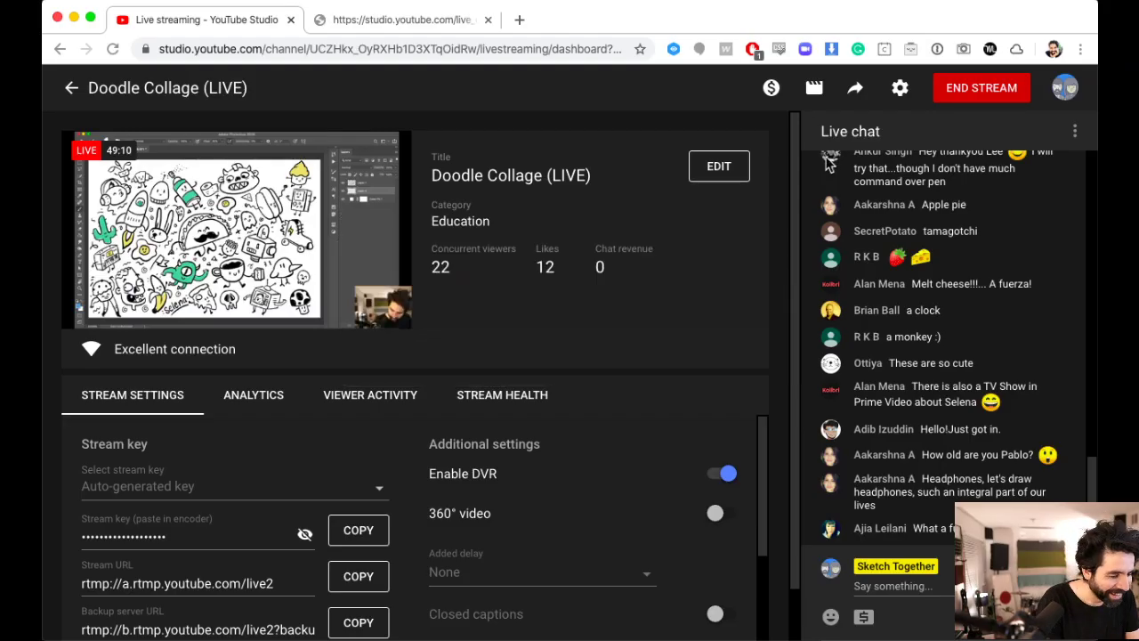
pyautogui.press('super+Tab')
pyautogui.press('super+Tab')
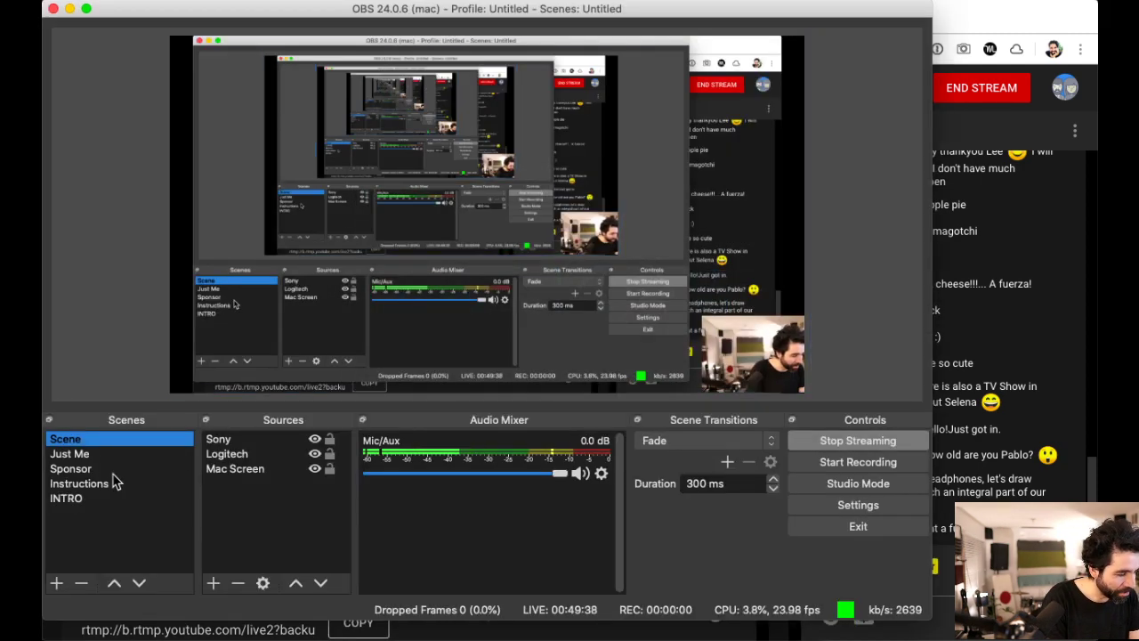
pyautogui.click(106, 454)
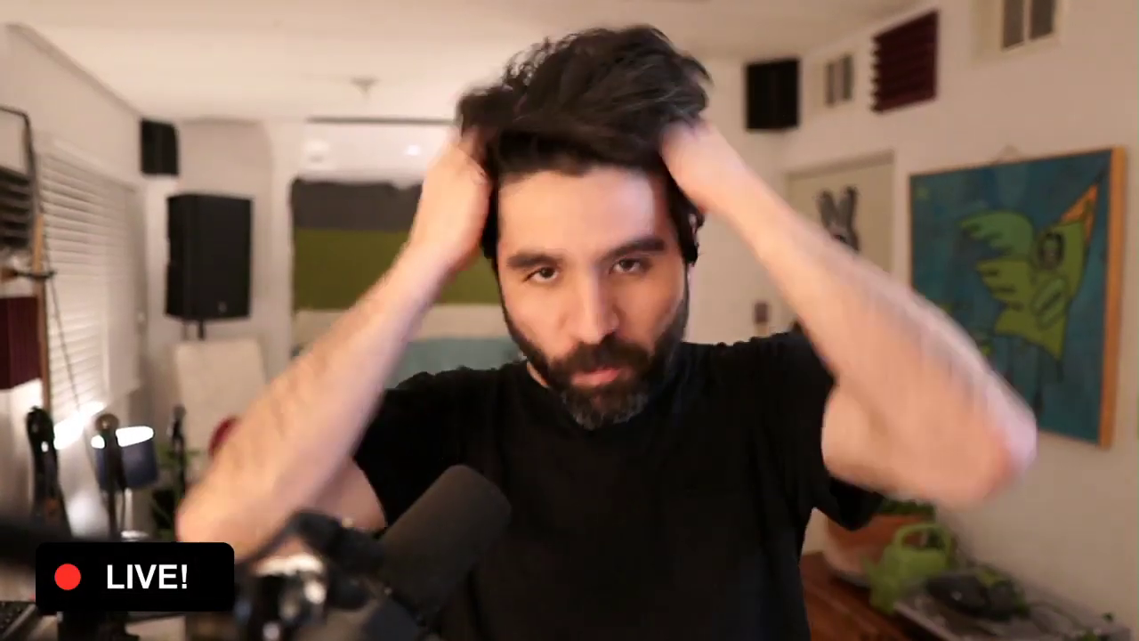